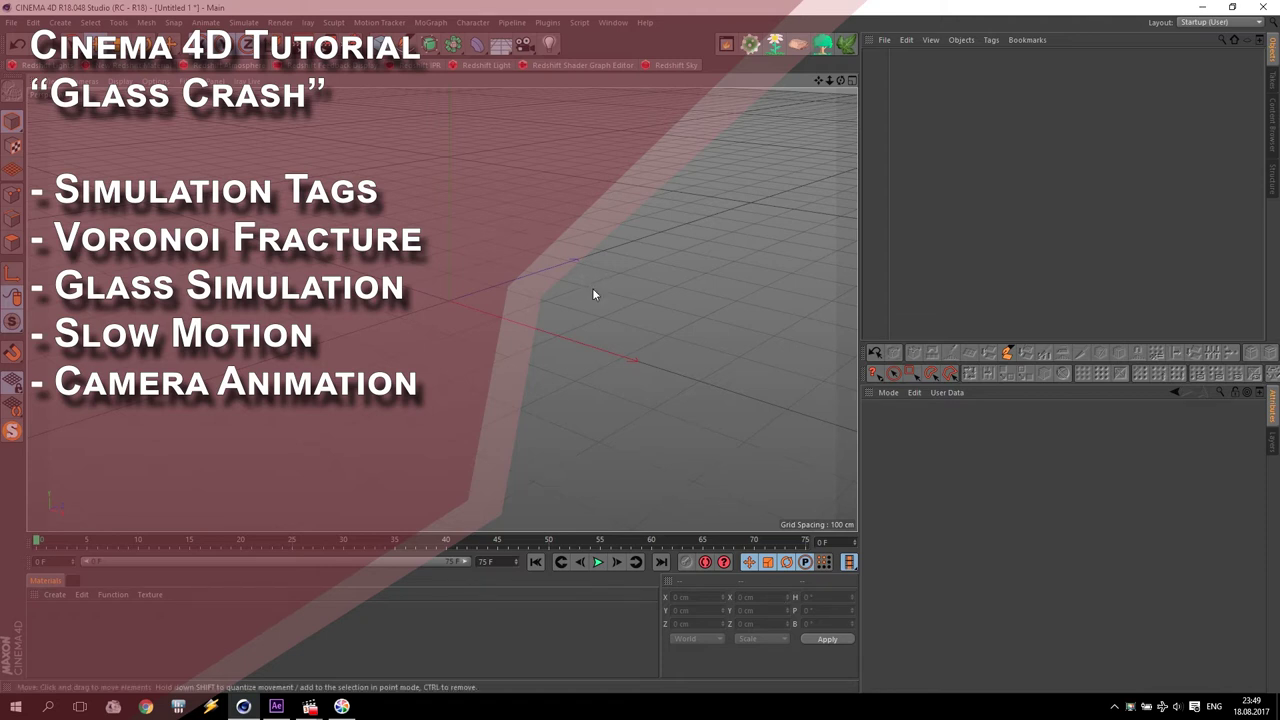
# Step: Add a Plane and a Sphere primitive to the scene
pyautogui.click(405, 42)
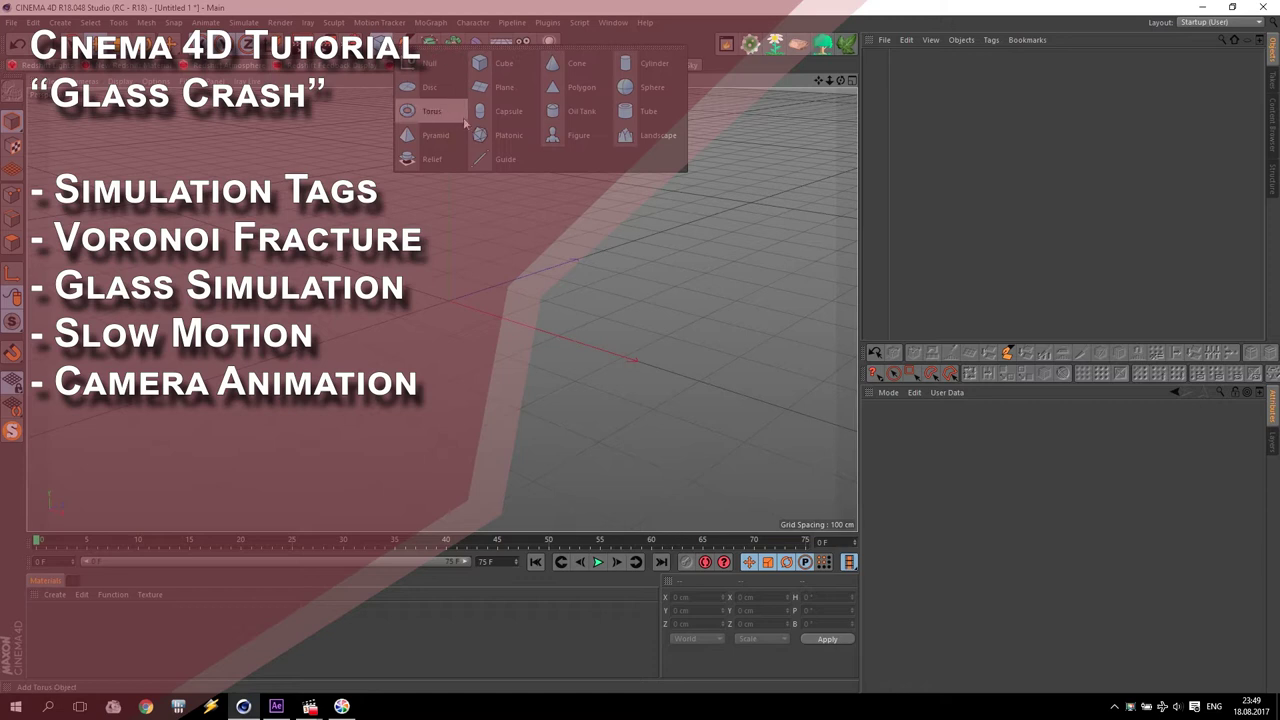
pyautogui.click(504, 88)
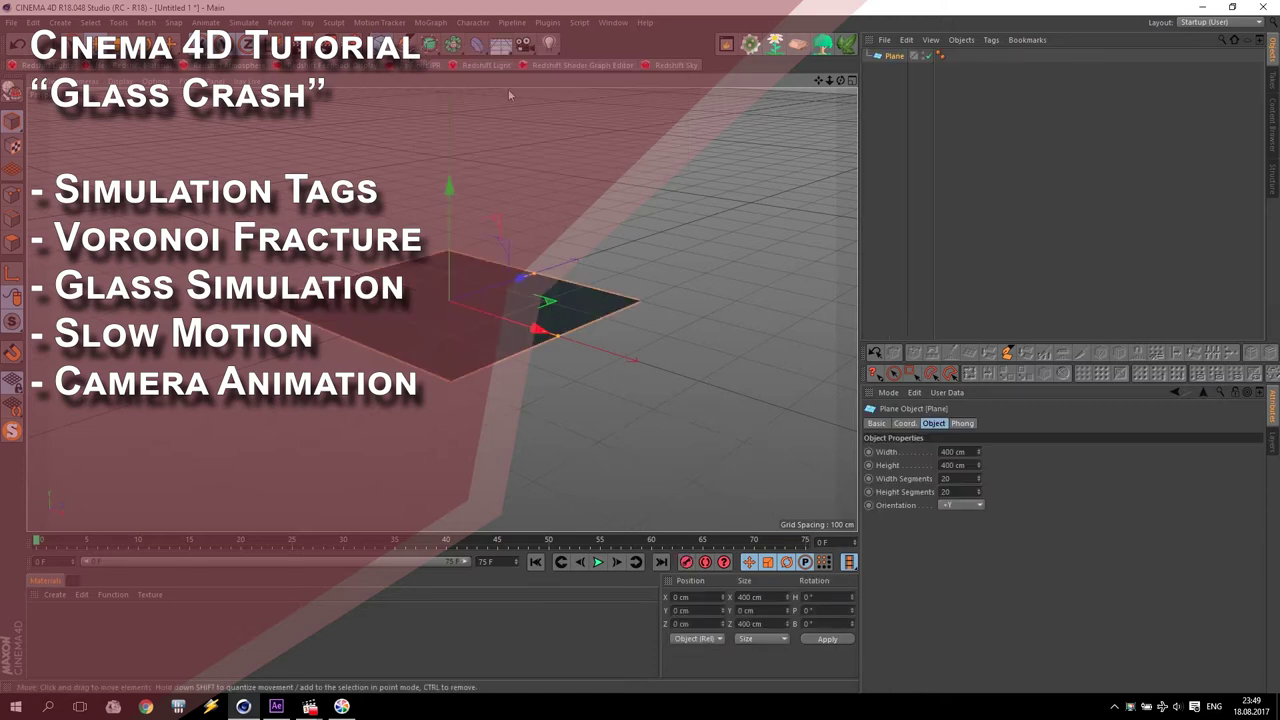
pyautogui.click(405, 42)
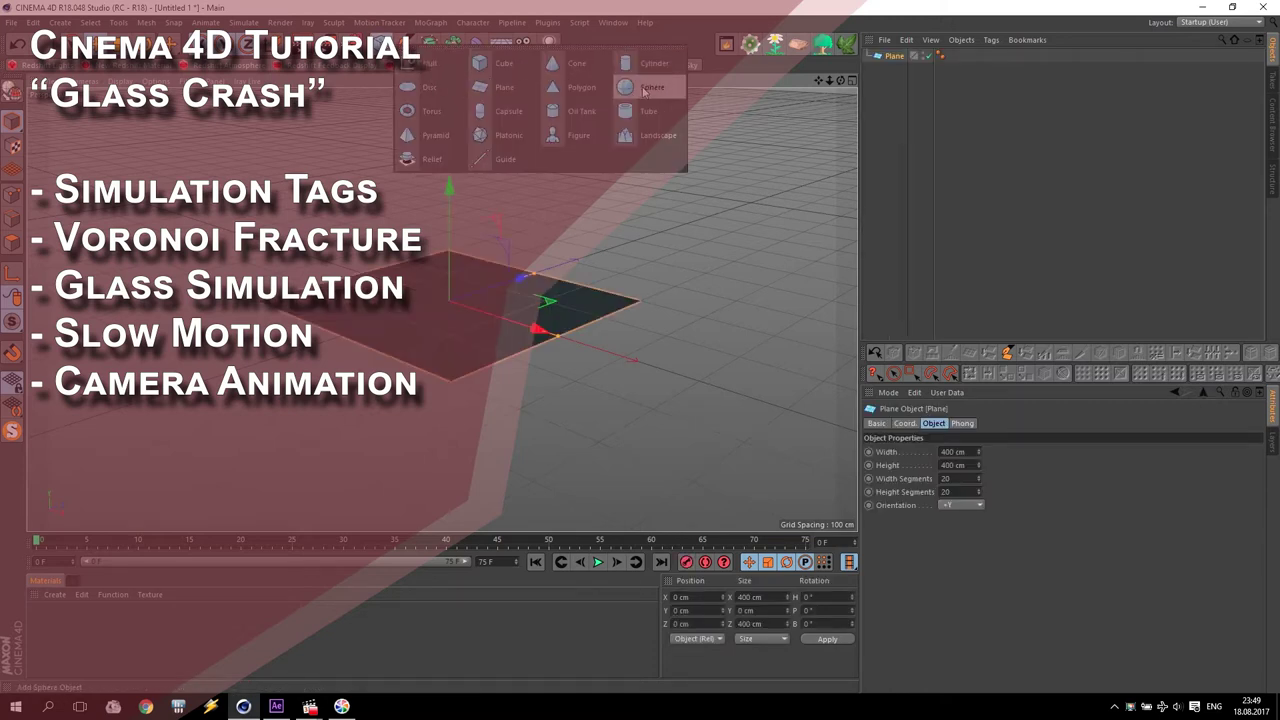
pyautogui.click(643, 93)
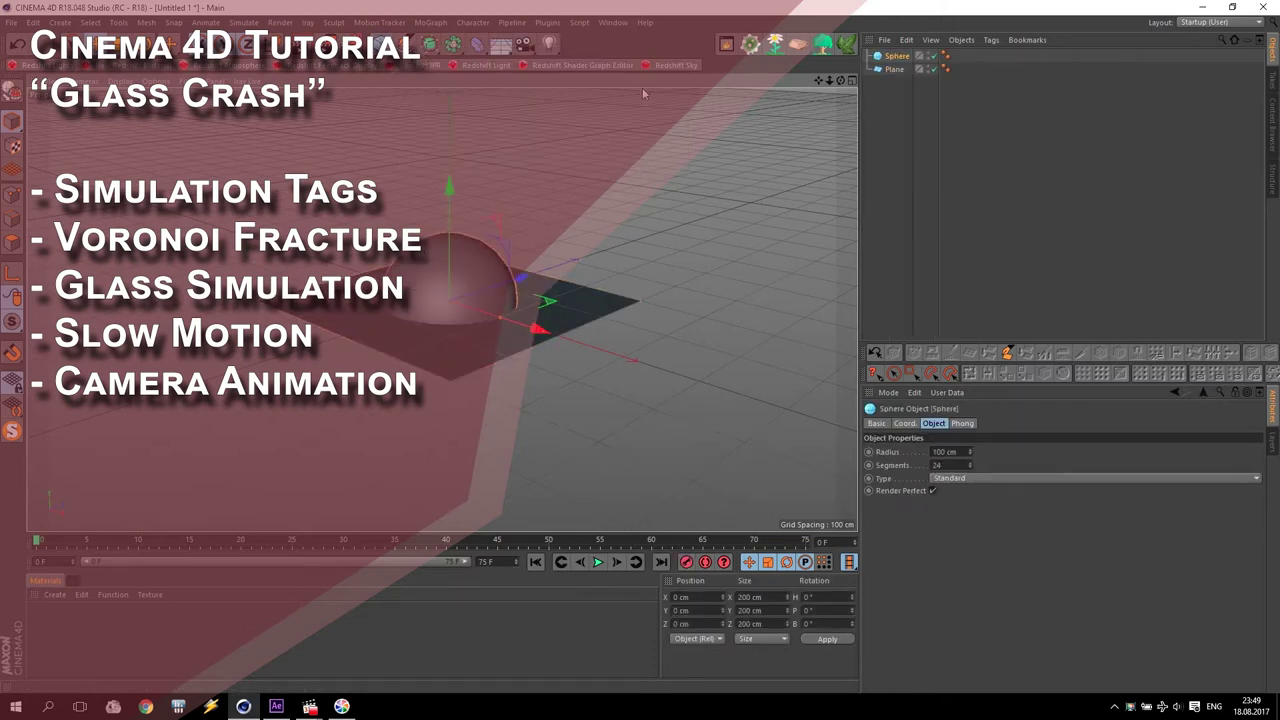
# Step: Set the sphere's radius to 20 cm and raise it to about Y 185.5 cm
pyautogui.click(962, 452)
pyautogui.write('20')
pyautogui.press('Return')
pyautogui.scroll(3, 449, 210)
pyautogui.moveTo(449, 195); pyautogui.dragTo(447, 172)
pyautogui.scroll(2, 447, 172)
pyautogui.scroll(2, 458, 290)
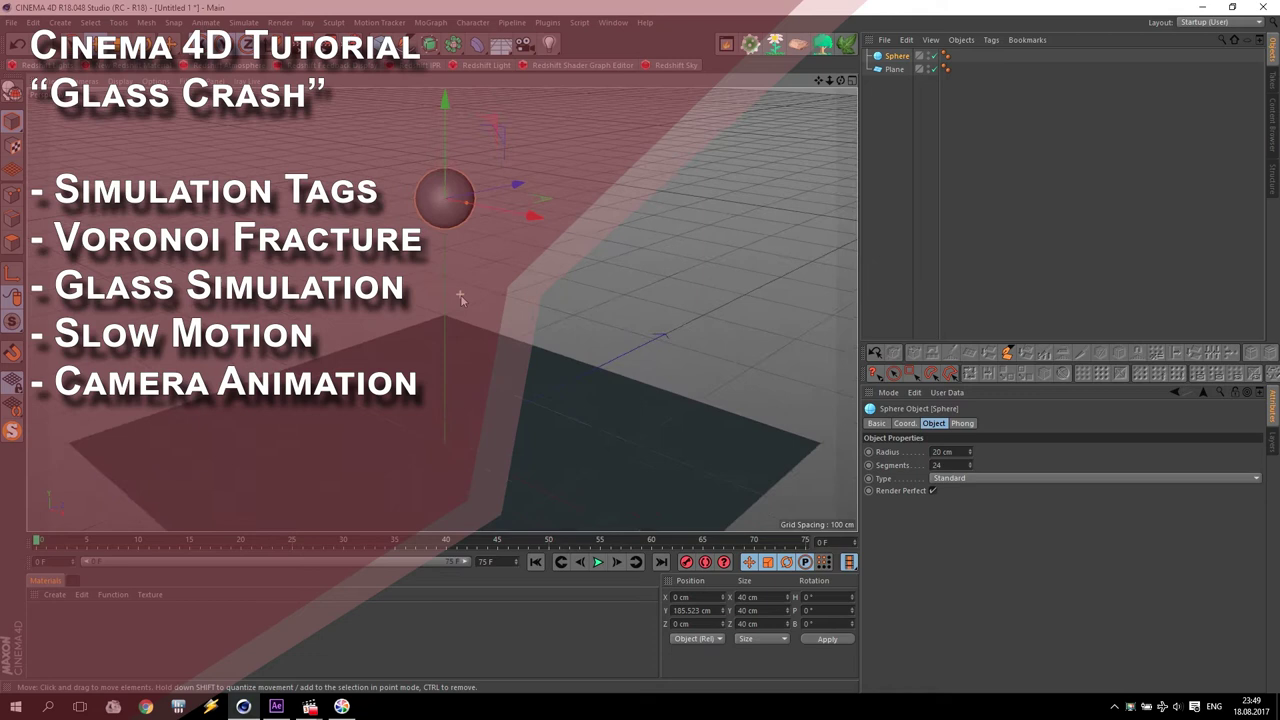
pyautogui.click(430, 22)
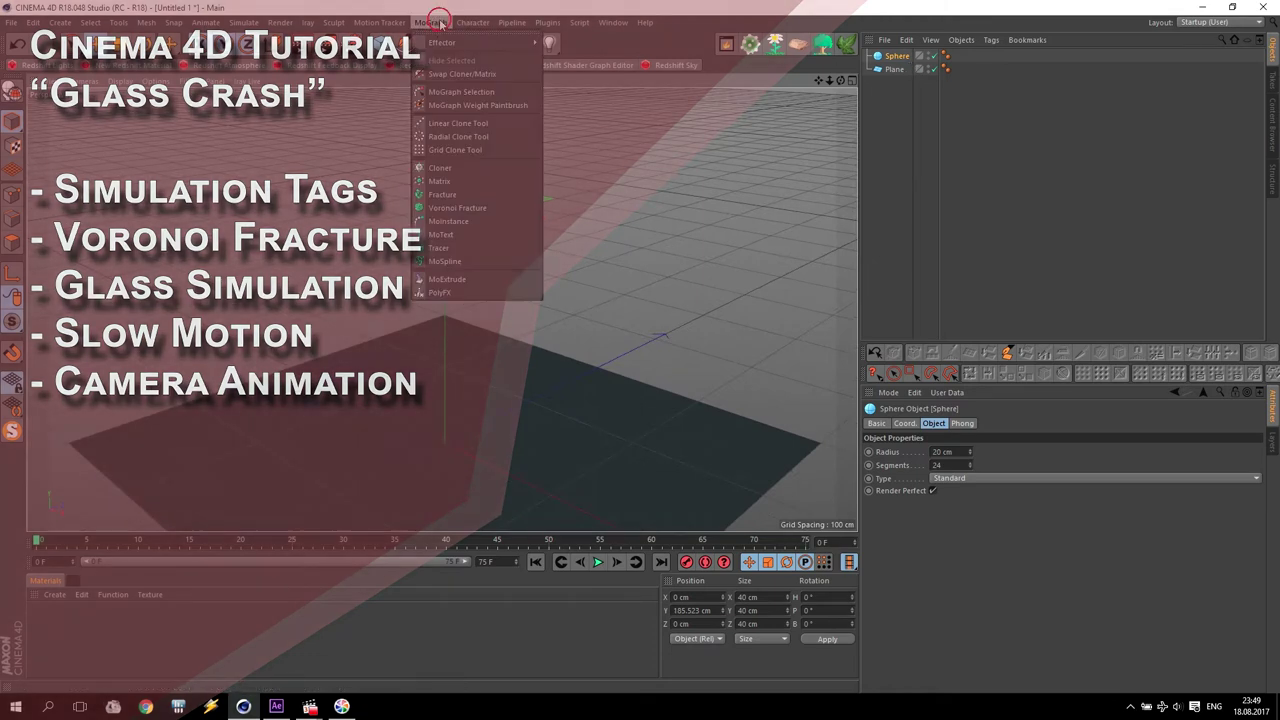
# Step: Parent the sphere under a new Voronoi Fracture and create a new Redshift material
pyautogui.click(478, 209)
pyautogui.moveTo(897, 69); pyautogui.dragTo(905, 58)
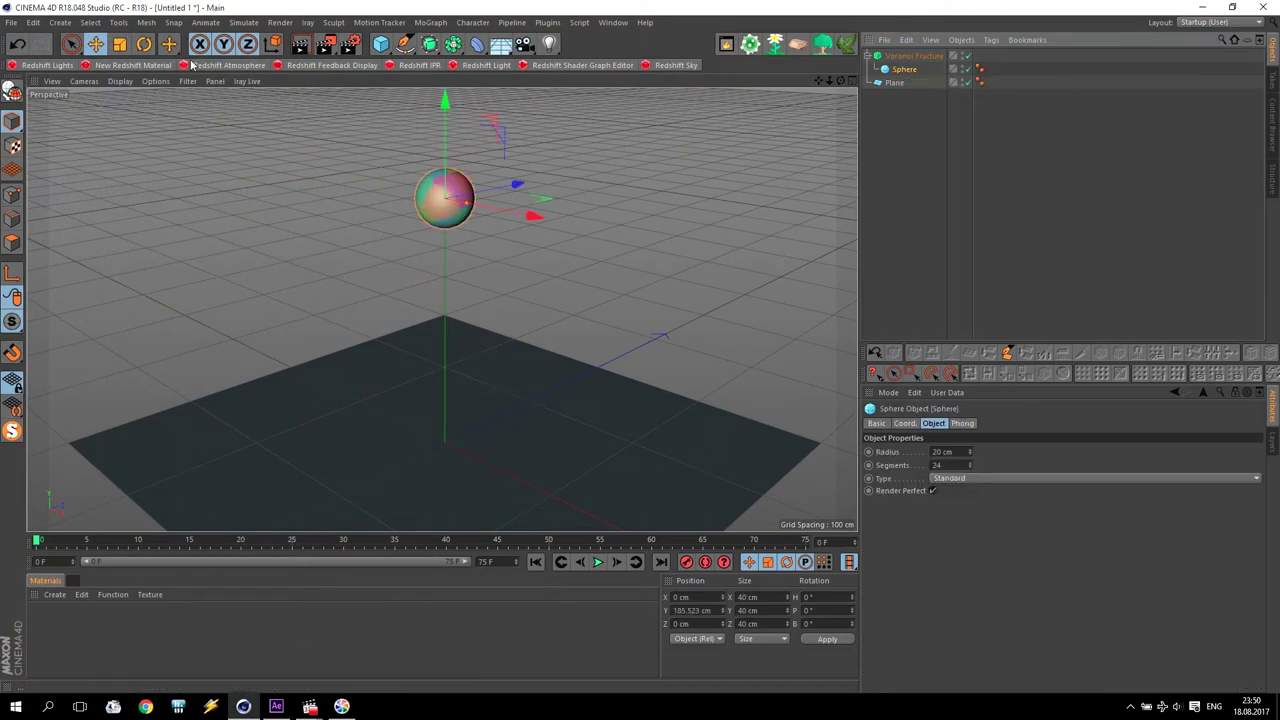
pyautogui.click(135, 69)
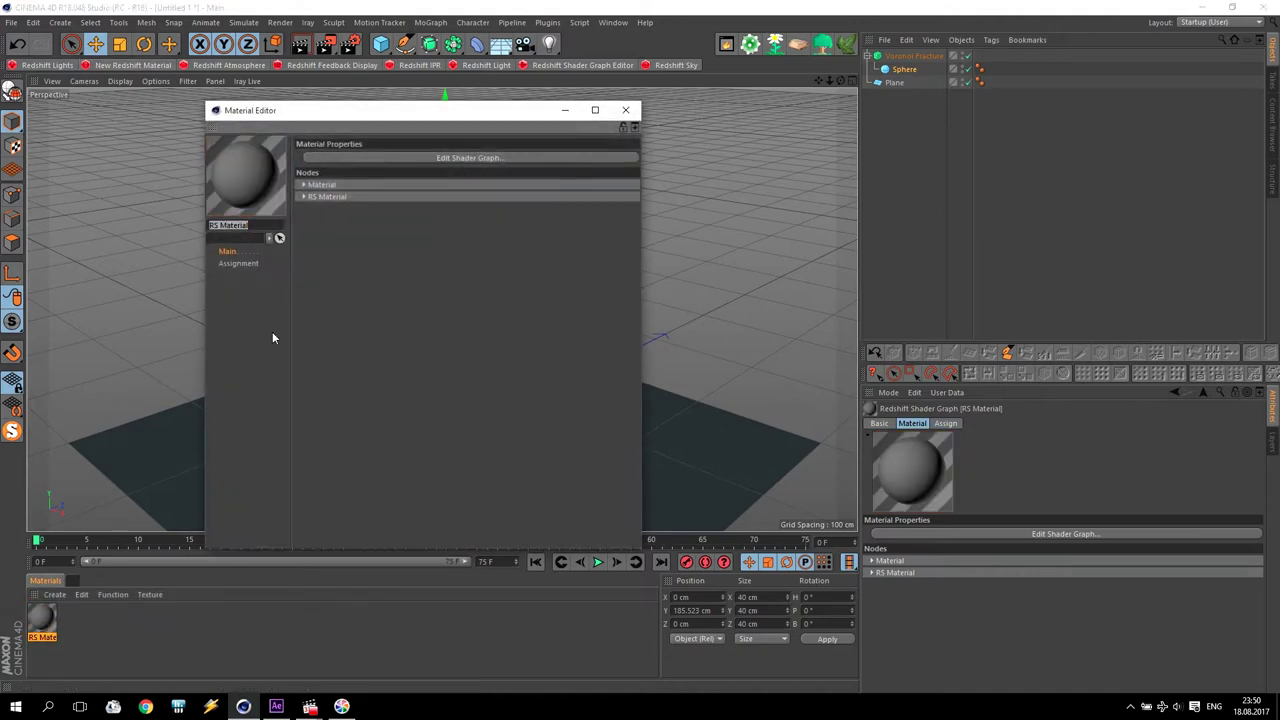
# Step: Give the RS Material diffuse weight 0 and refraction weight 1, then apply it to Voronoi Fracture
pyautogui.click(410, 153)
pyautogui.click(245, 297)
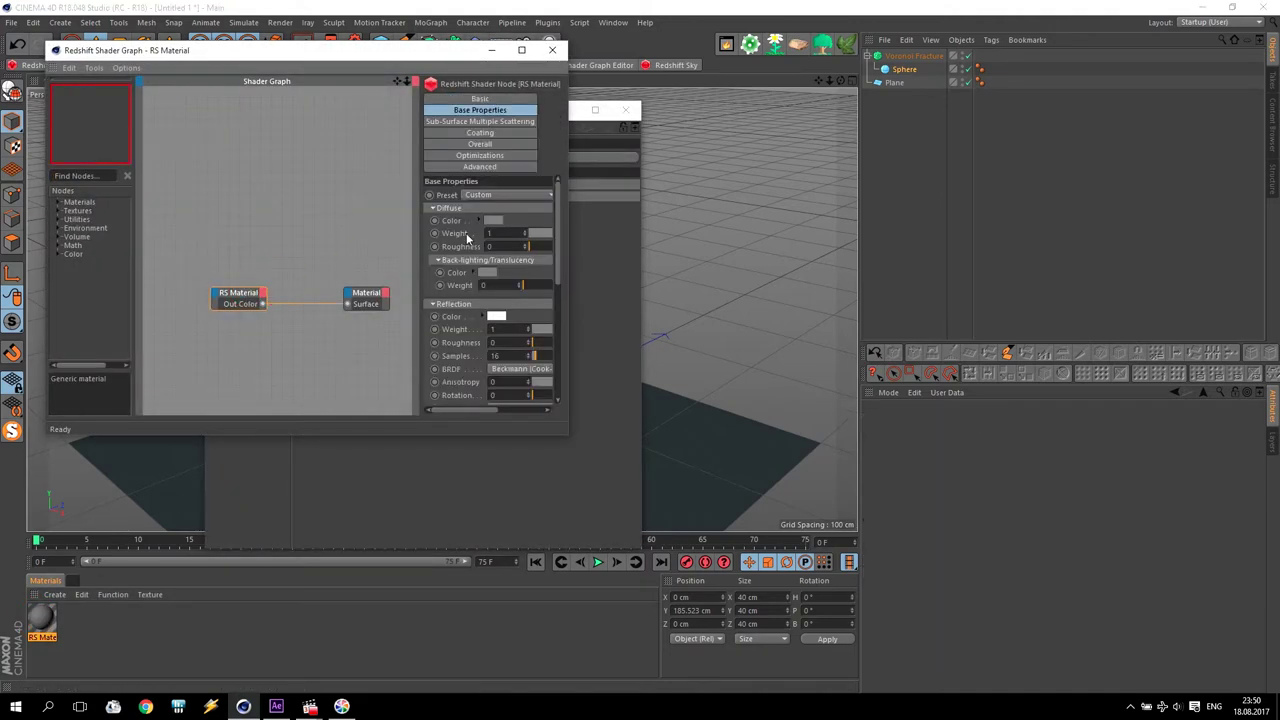
pyautogui.moveTo(537, 234); pyautogui.dragTo(498, 240)
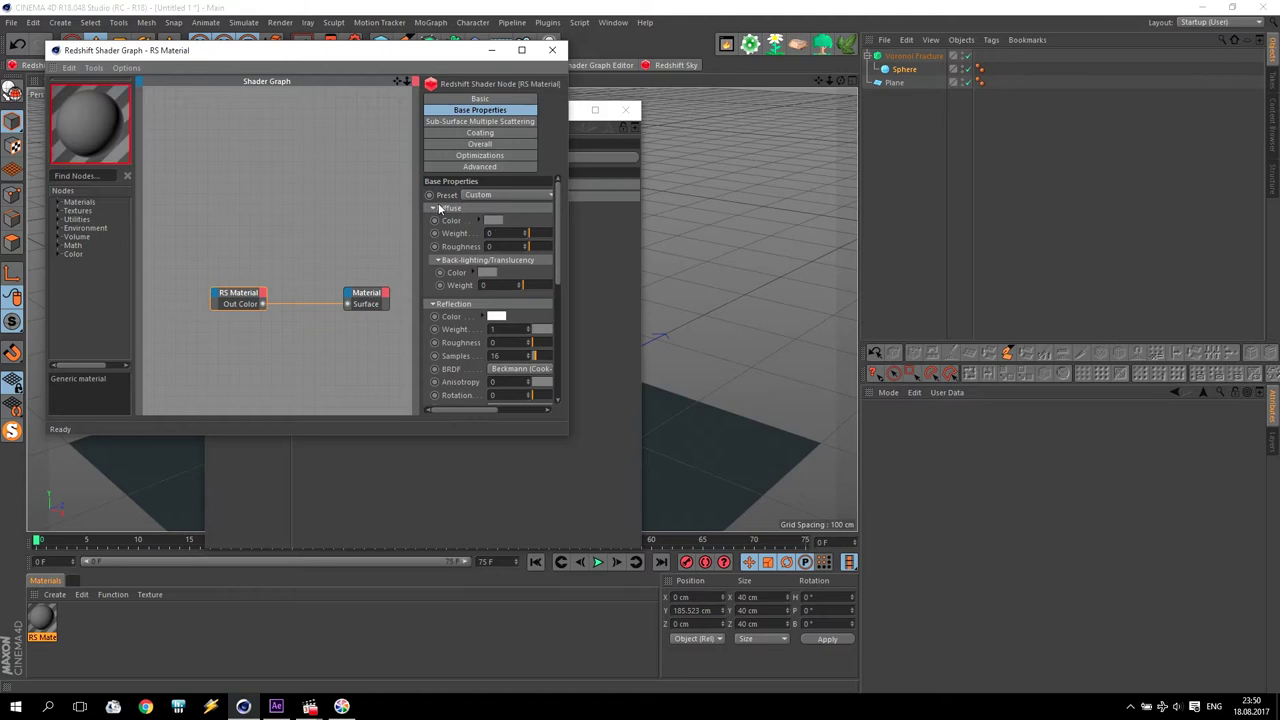
pyautogui.moveTo(577, 262); pyautogui.dragTo(743, 272)
pyautogui.scroll(-5, 737, 270)
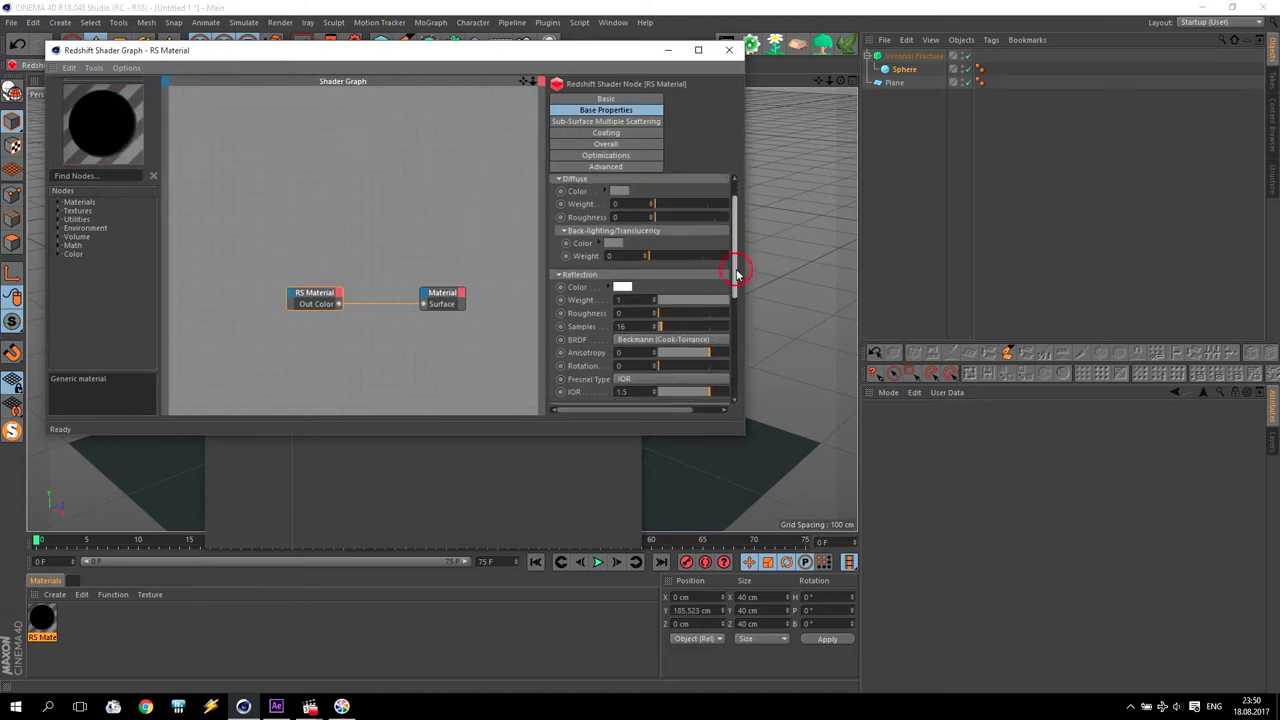
pyautogui.moveTo(690, 338); pyautogui.dragTo(1005, 345)
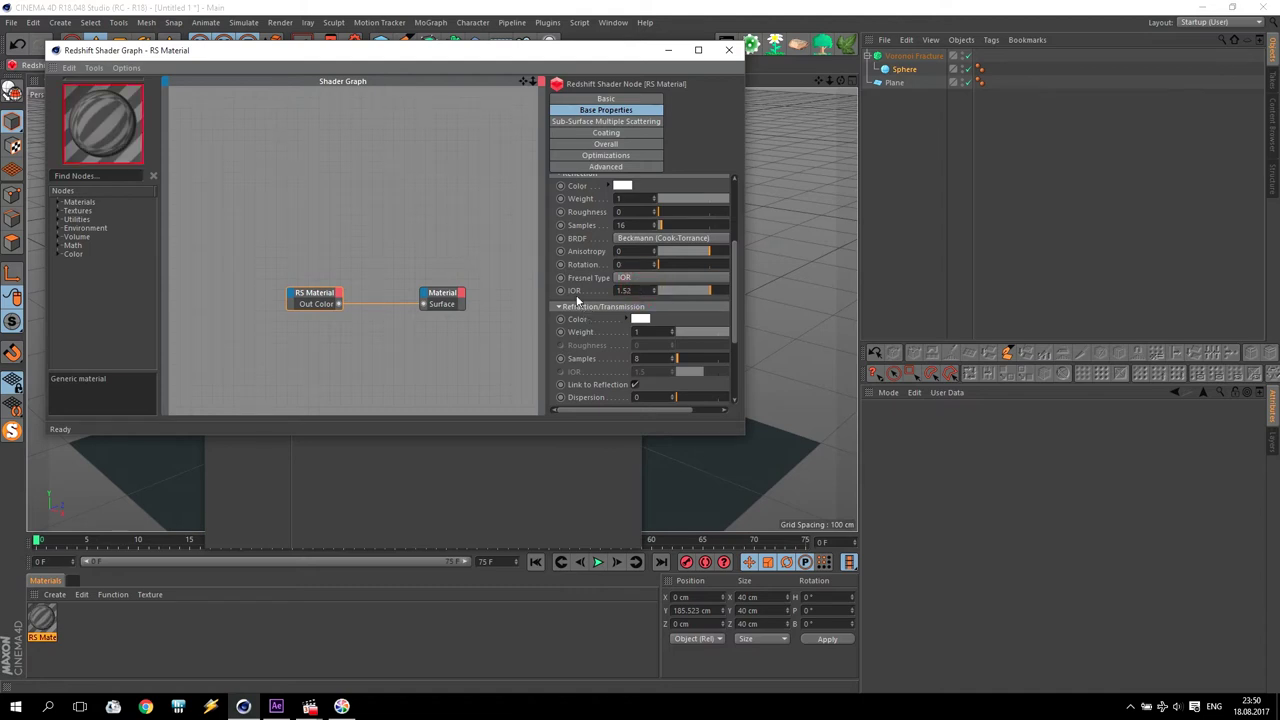
pyautogui.click(729, 50)
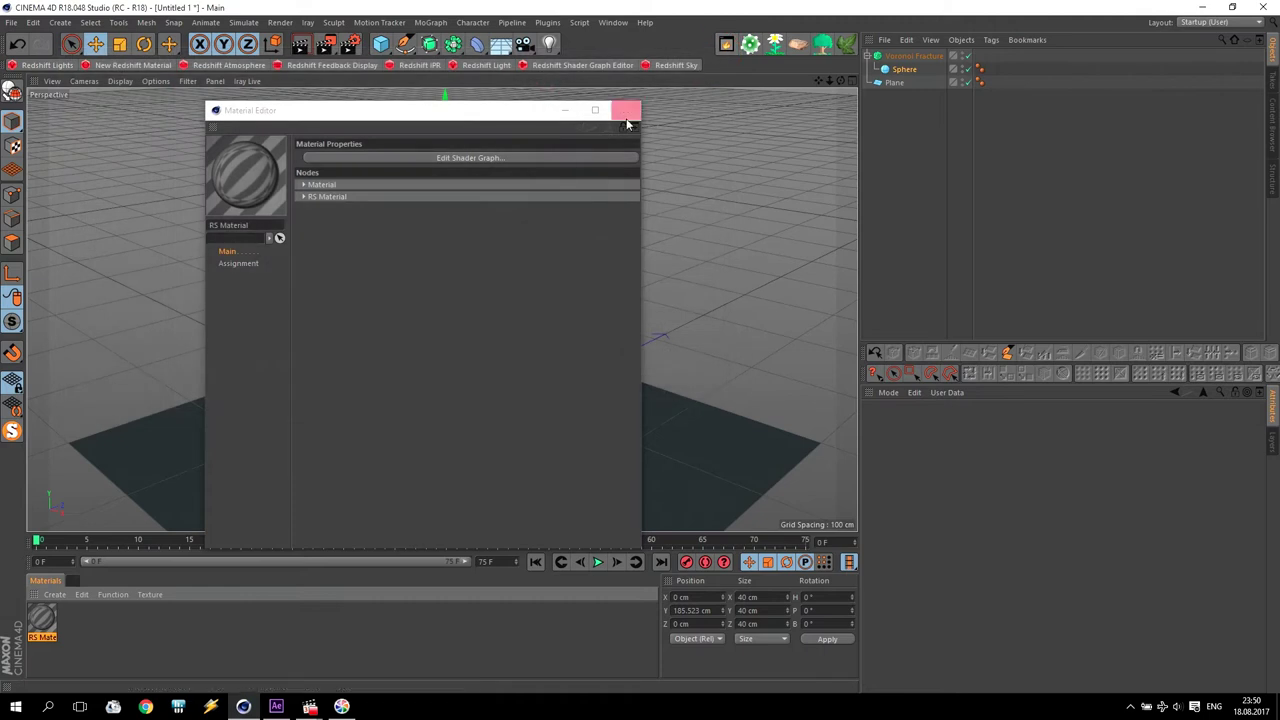
pyautogui.click(626, 108)
pyautogui.moveTo(962, 68); pyautogui.dragTo(924, 70)
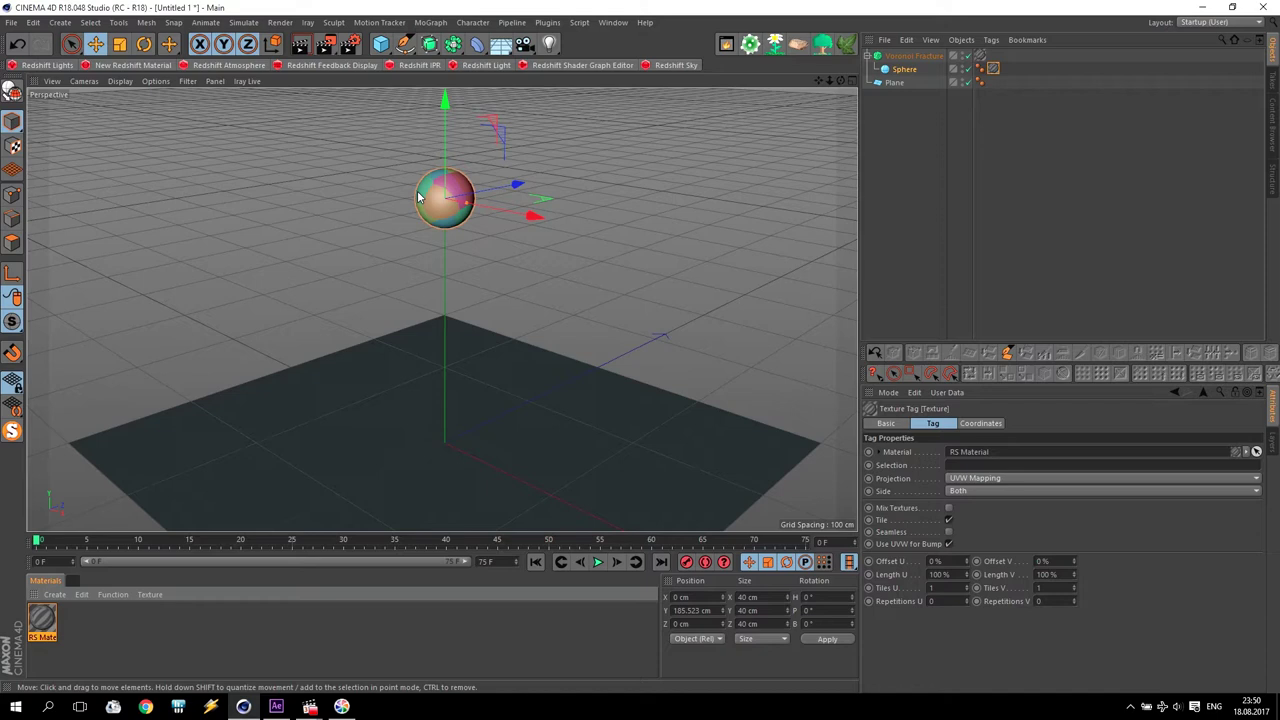
pyautogui.scroll(2, 418, 197)
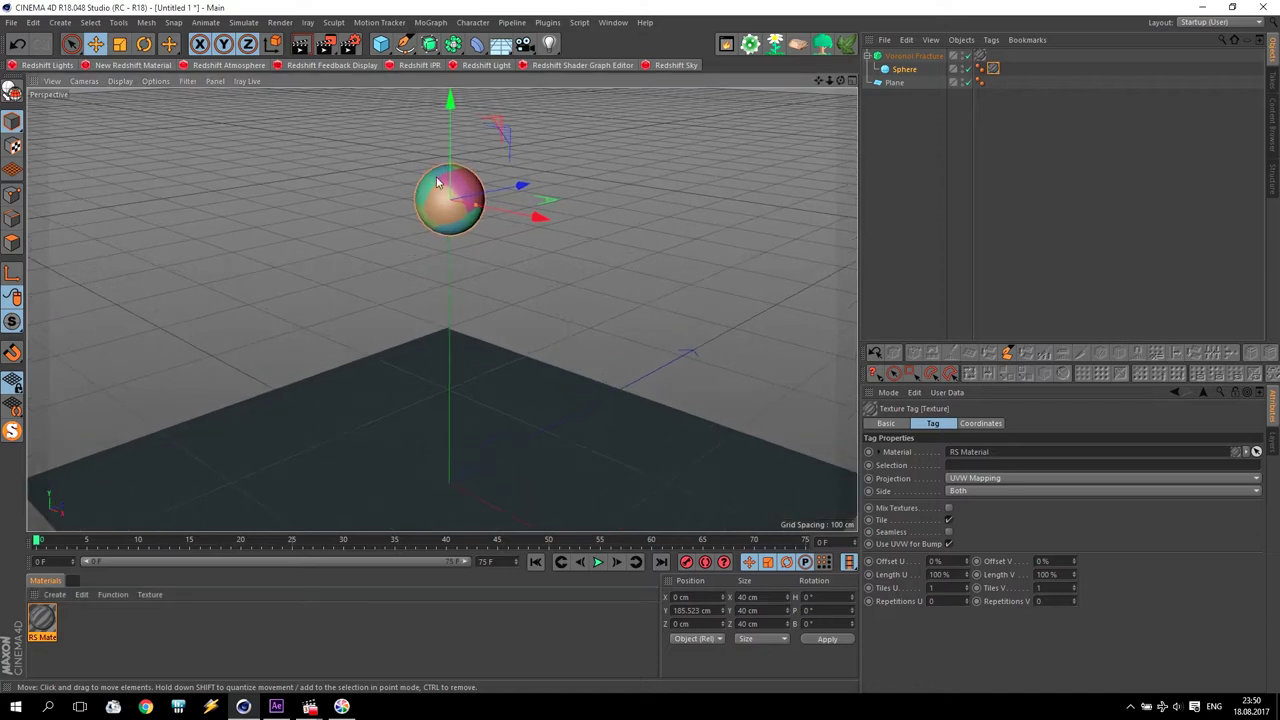
# Step: Switch the renderer to Redshift in the render settings
pyautogui.click(350, 44)
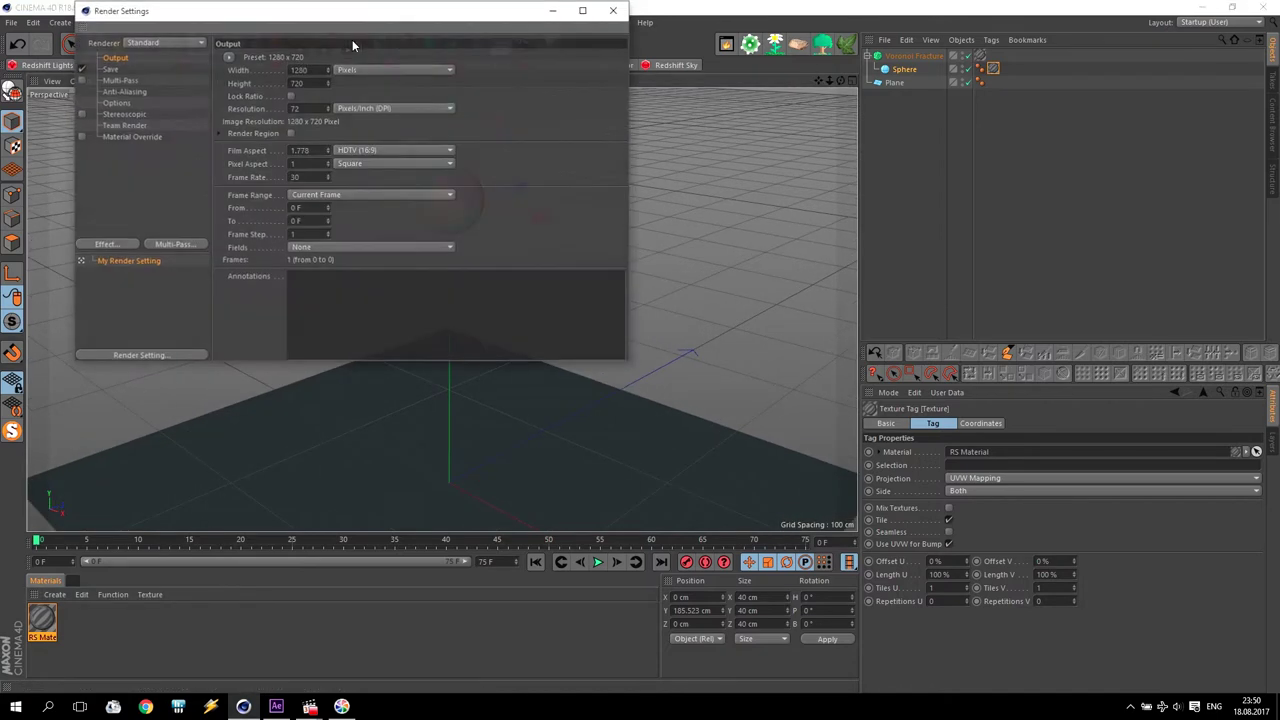
pyautogui.click(175, 40)
pyautogui.click(140, 111)
pyautogui.click(118, 104)
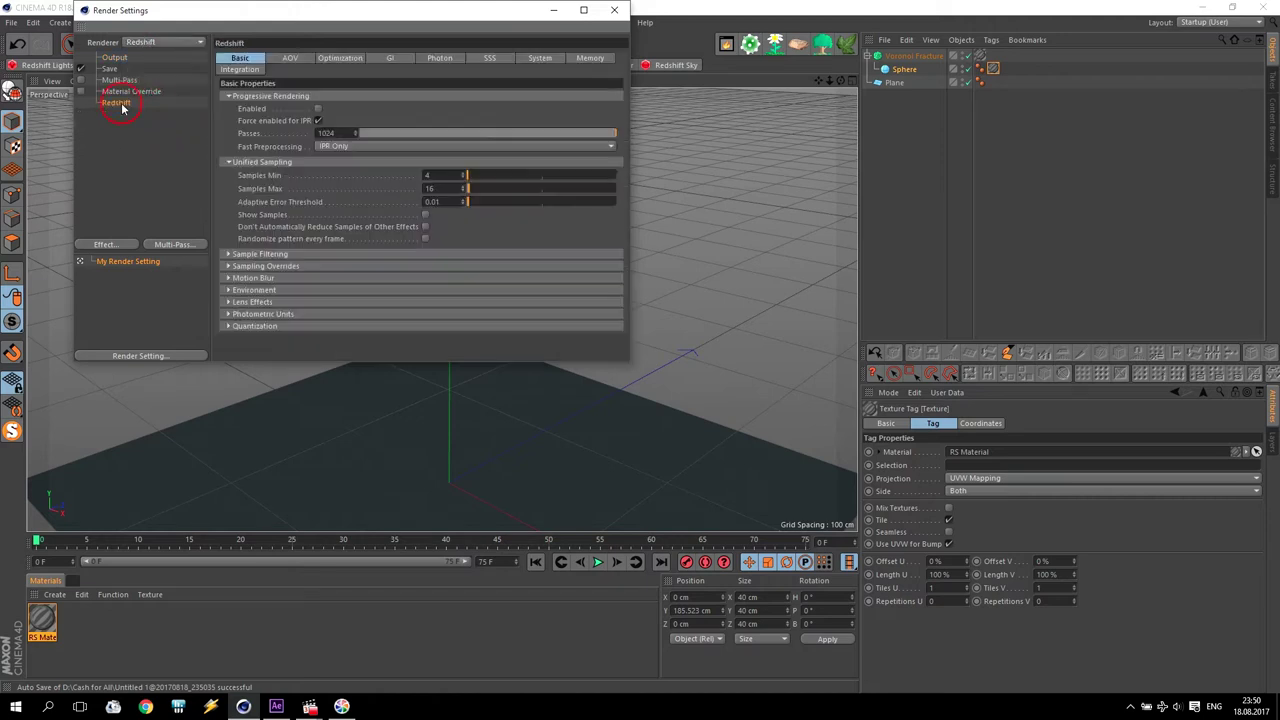
pyautogui.click(614, 10)
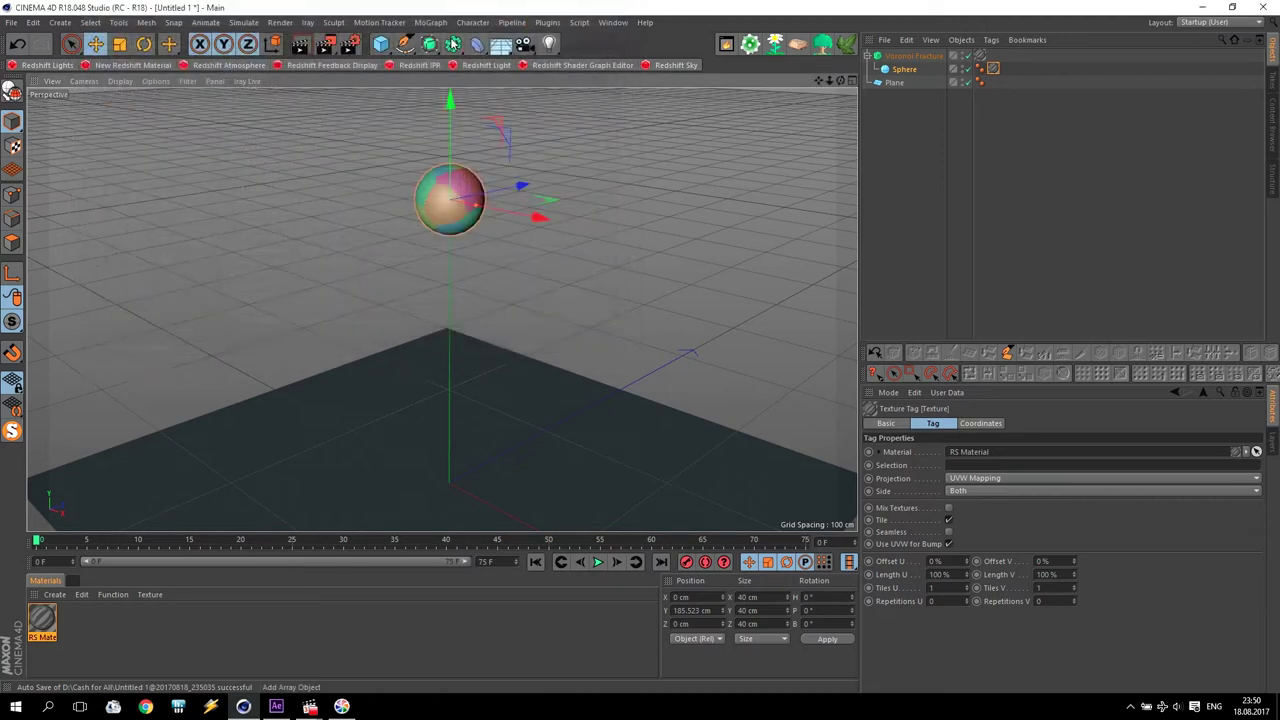
# Step: Render a test image to the Picture Viewer, then close it
pyautogui.click(326, 44)
pyautogui.scroll(1, 437, 274)
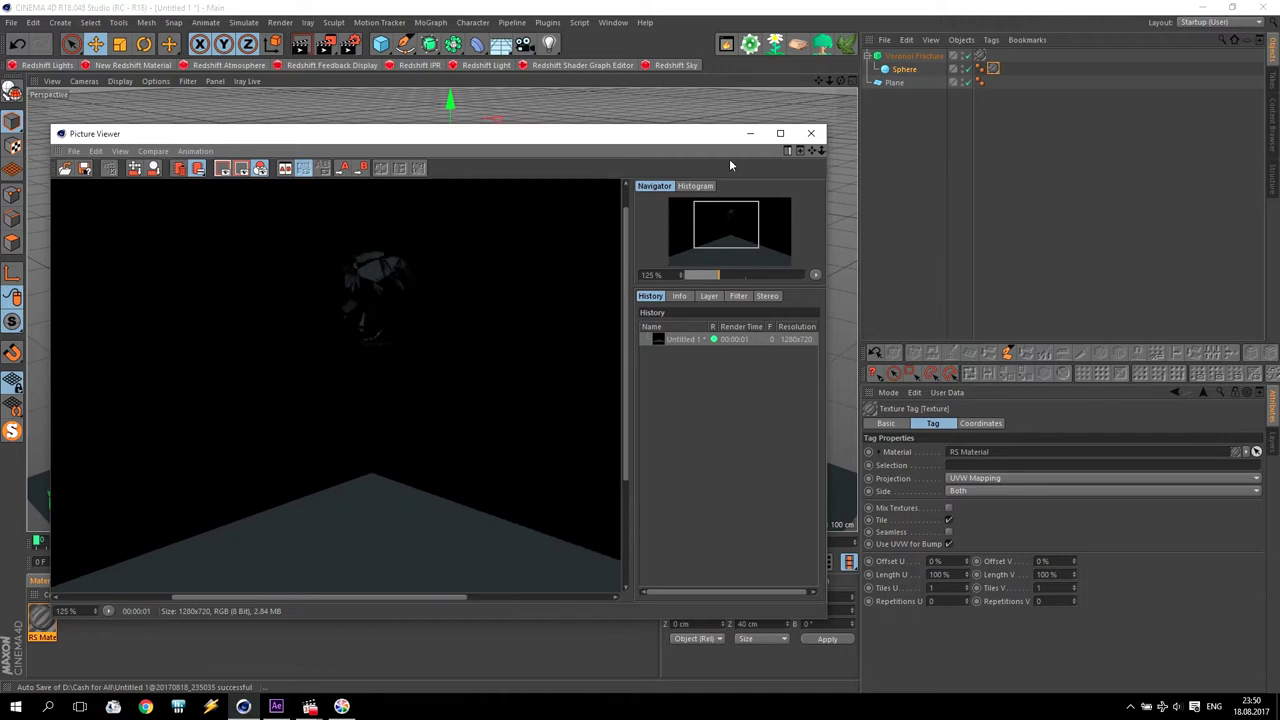
pyautogui.click(810, 134)
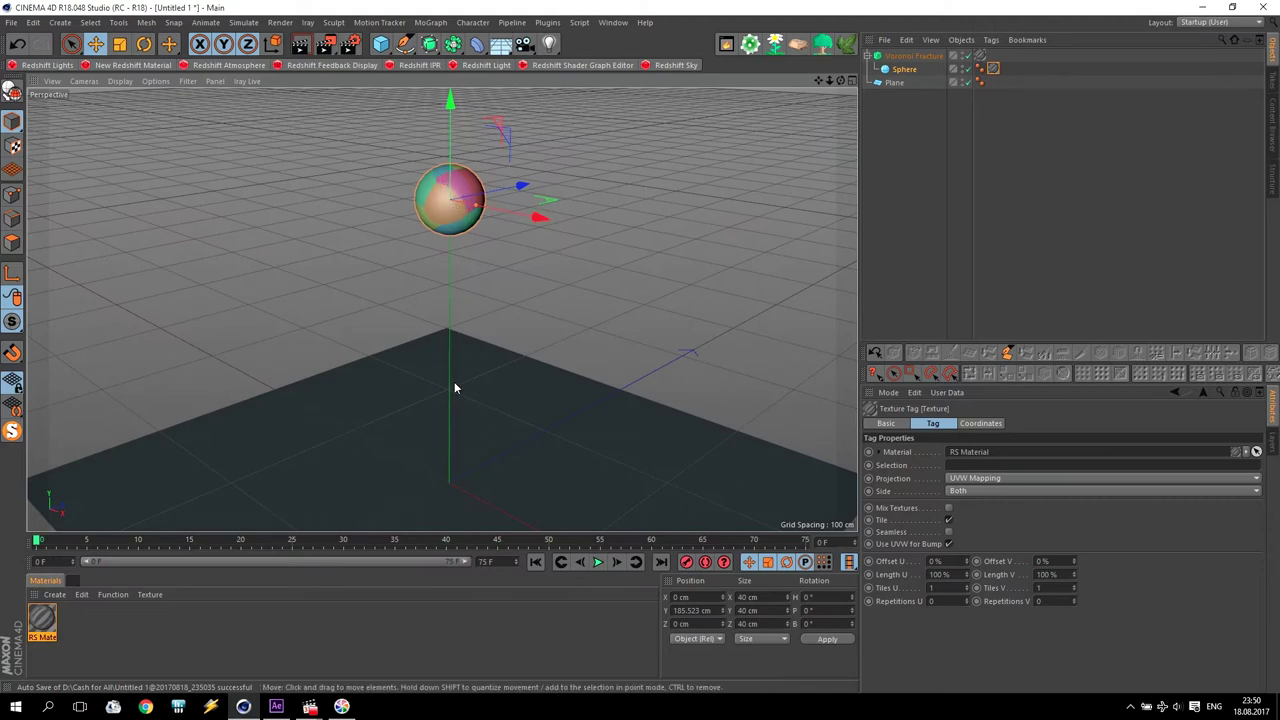
# Step: Play and pause the test.avi render in Media Player Classic
pyautogui.click(311, 707)
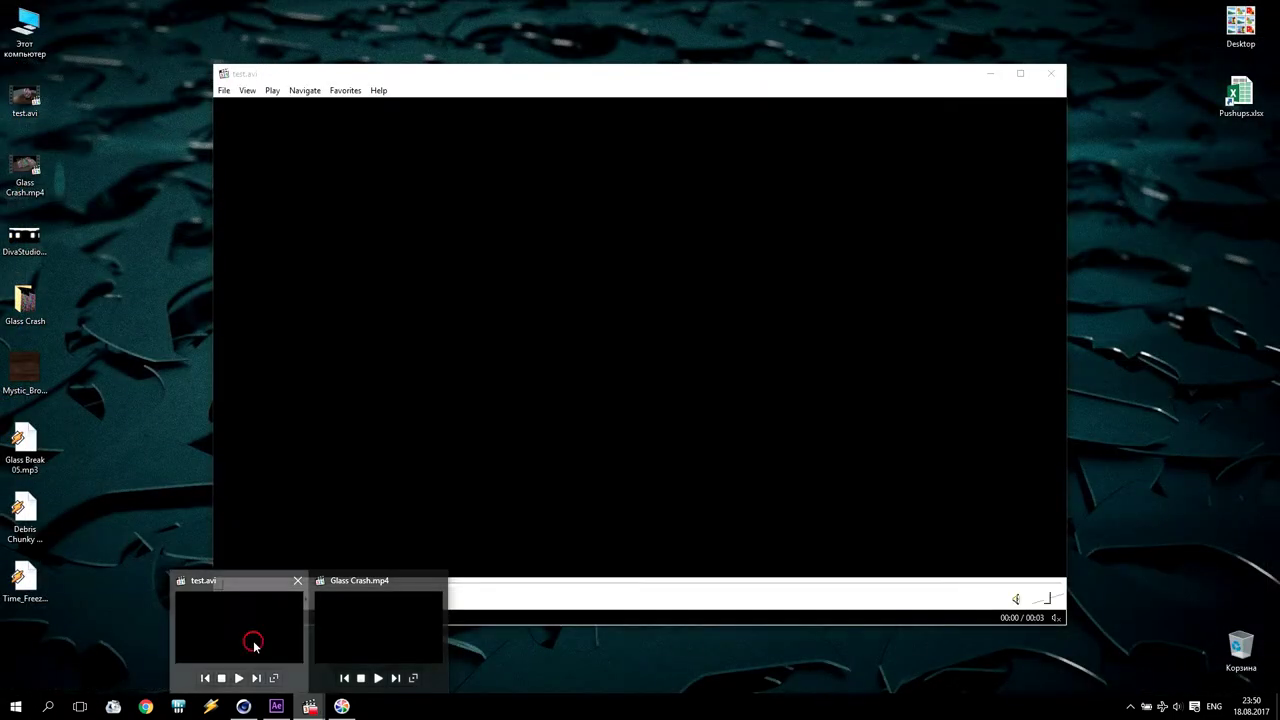
pyautogui.click(254, 642)
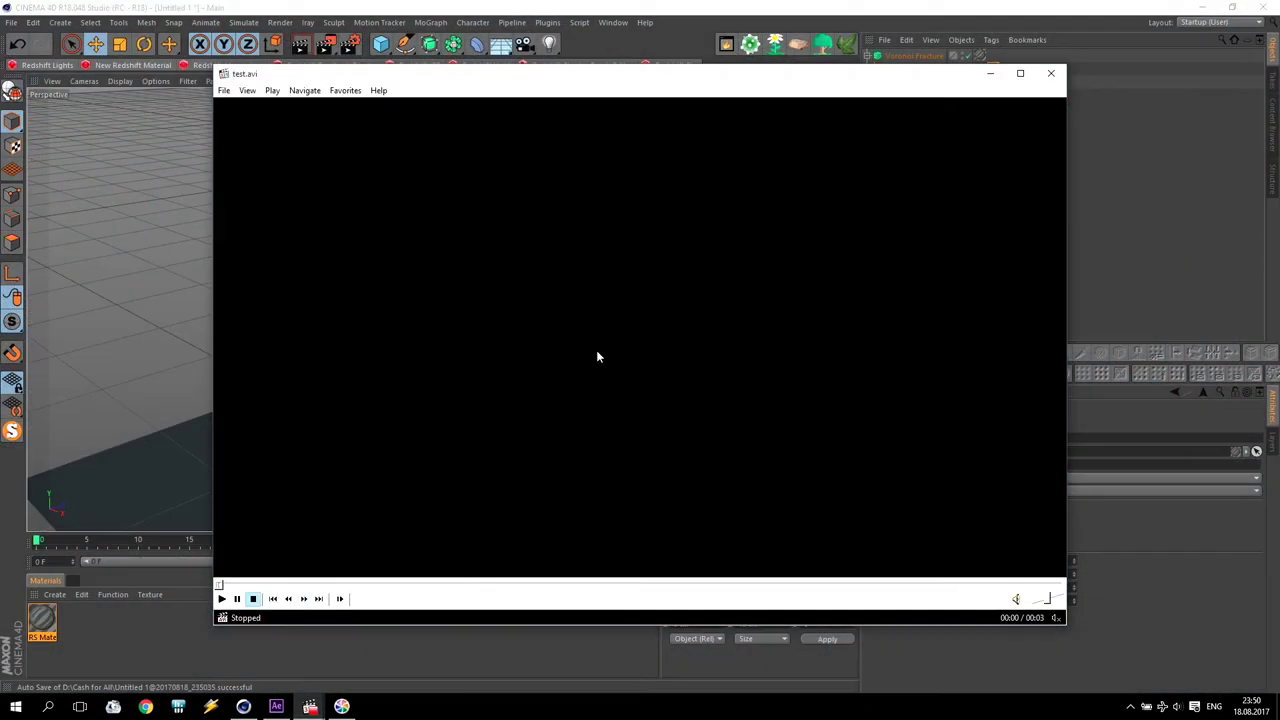
pyautogui.click(597, 356)
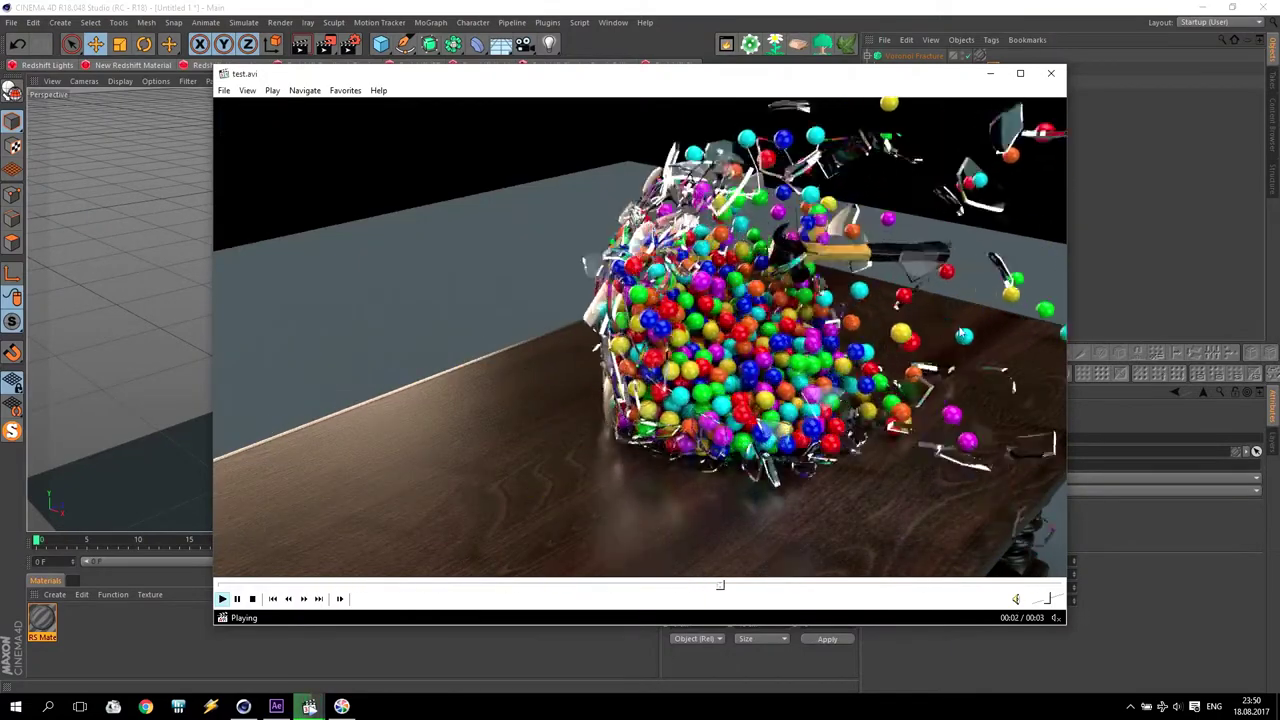
pyautogui.click(950, 330)
# Step: Play Glass Crash.mp4, pause at 00:06, replay from the start, then close the player
pyautogui.moveTo(310, 706)
pyautogui.click(371, 634)
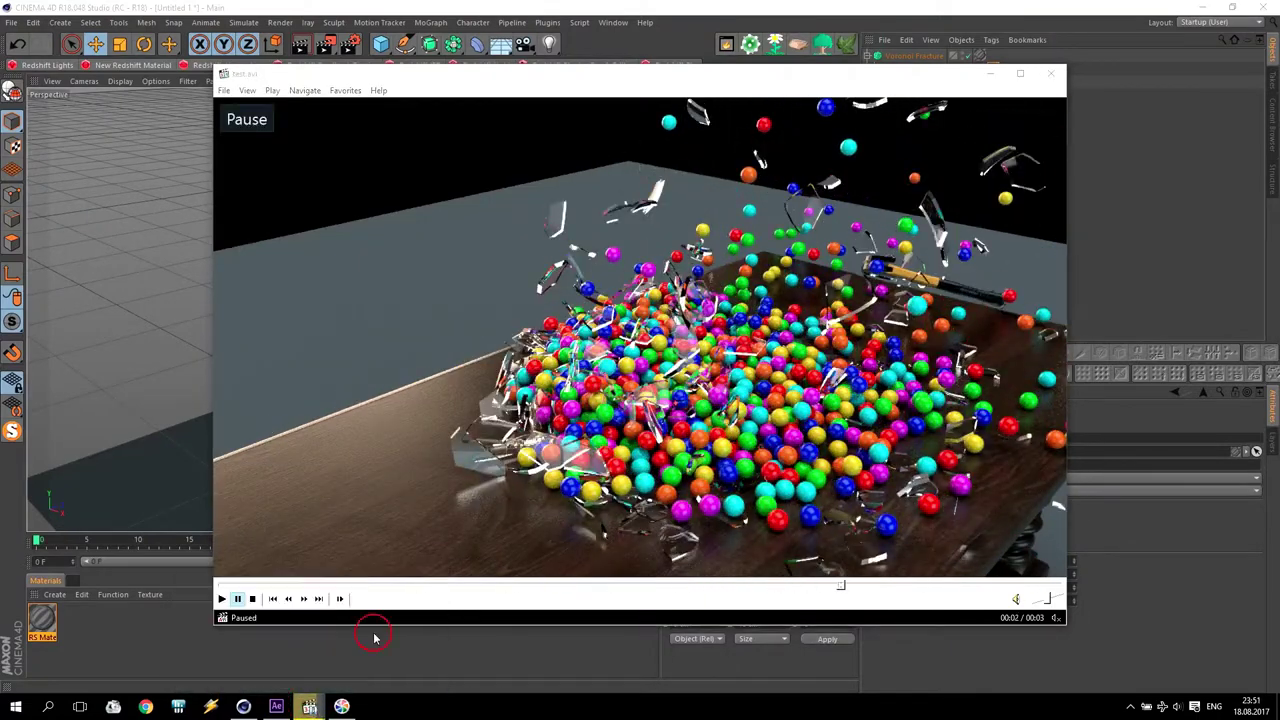
pyautogui.click(673, 356)
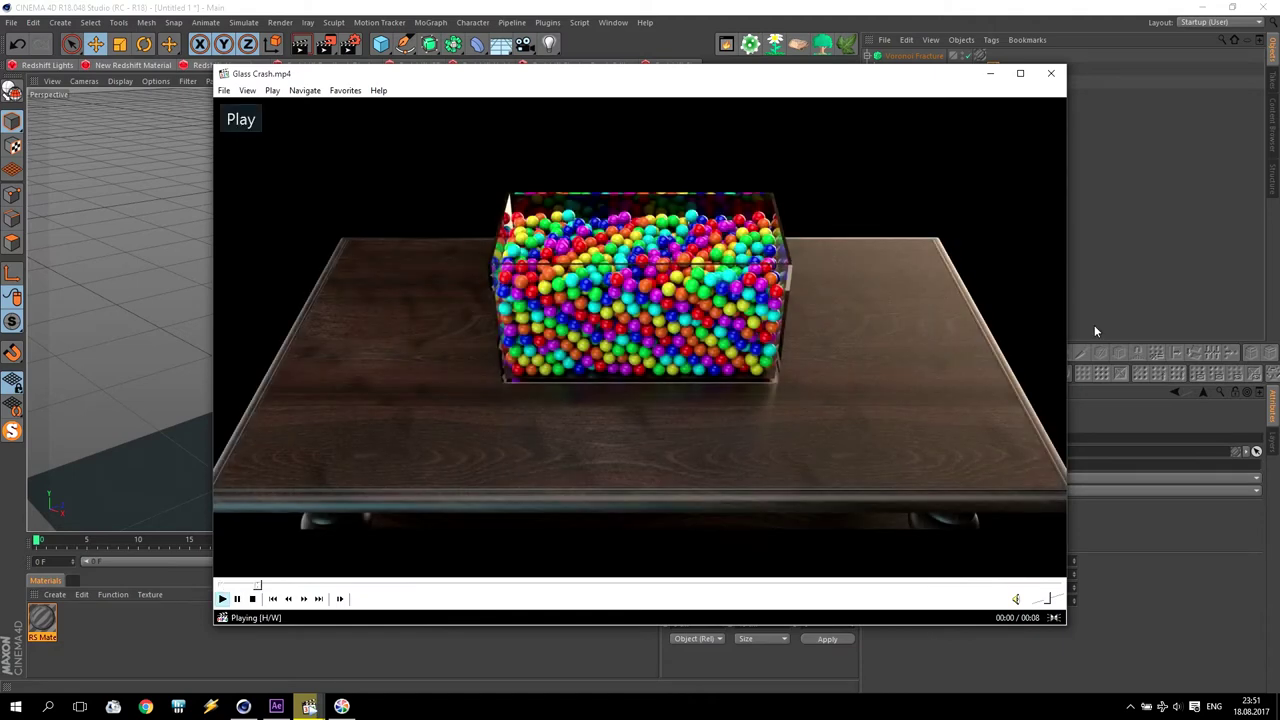
pyautogui.scroll(8, 938, 362)
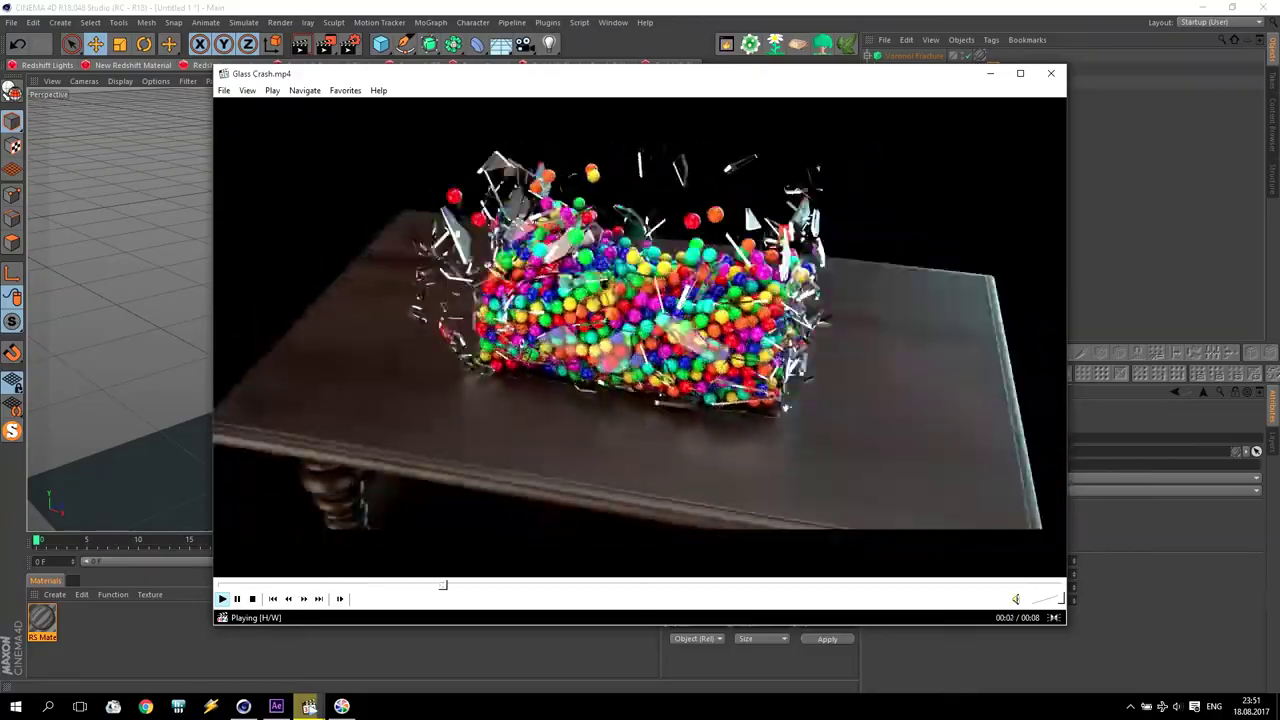
pyautogui.click(875, 342)
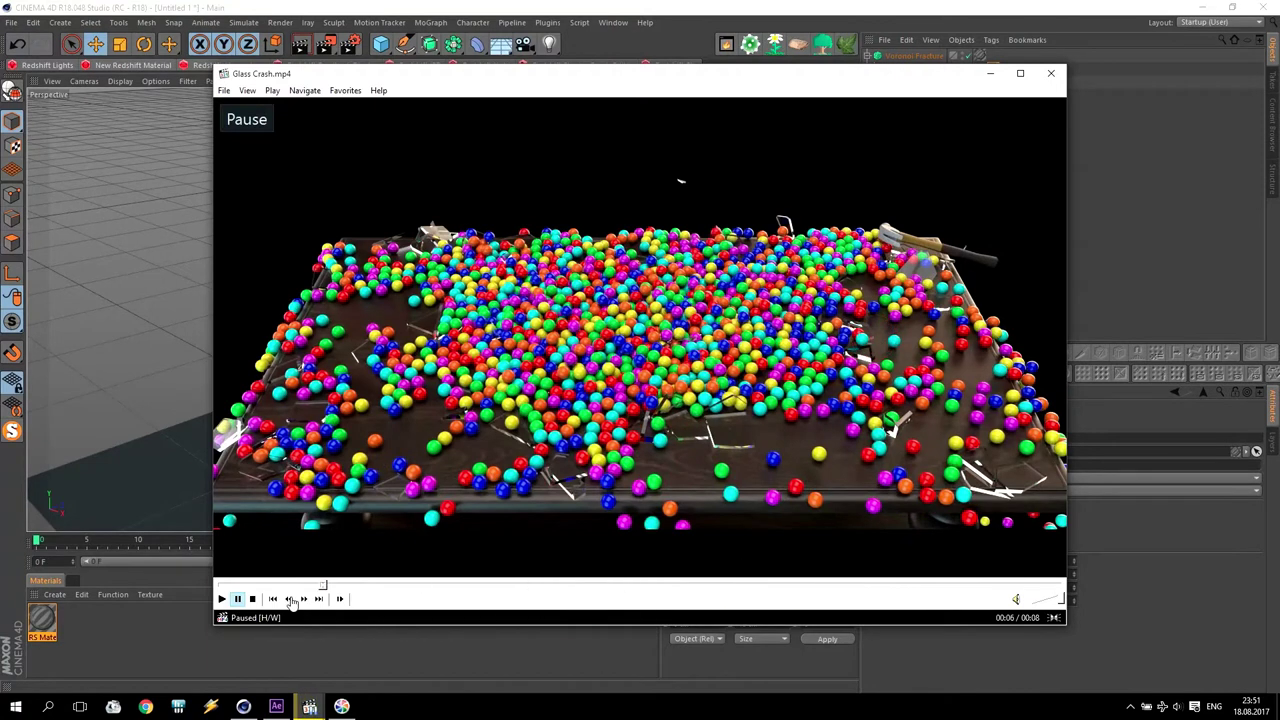
pyautogui.click(238, 587)
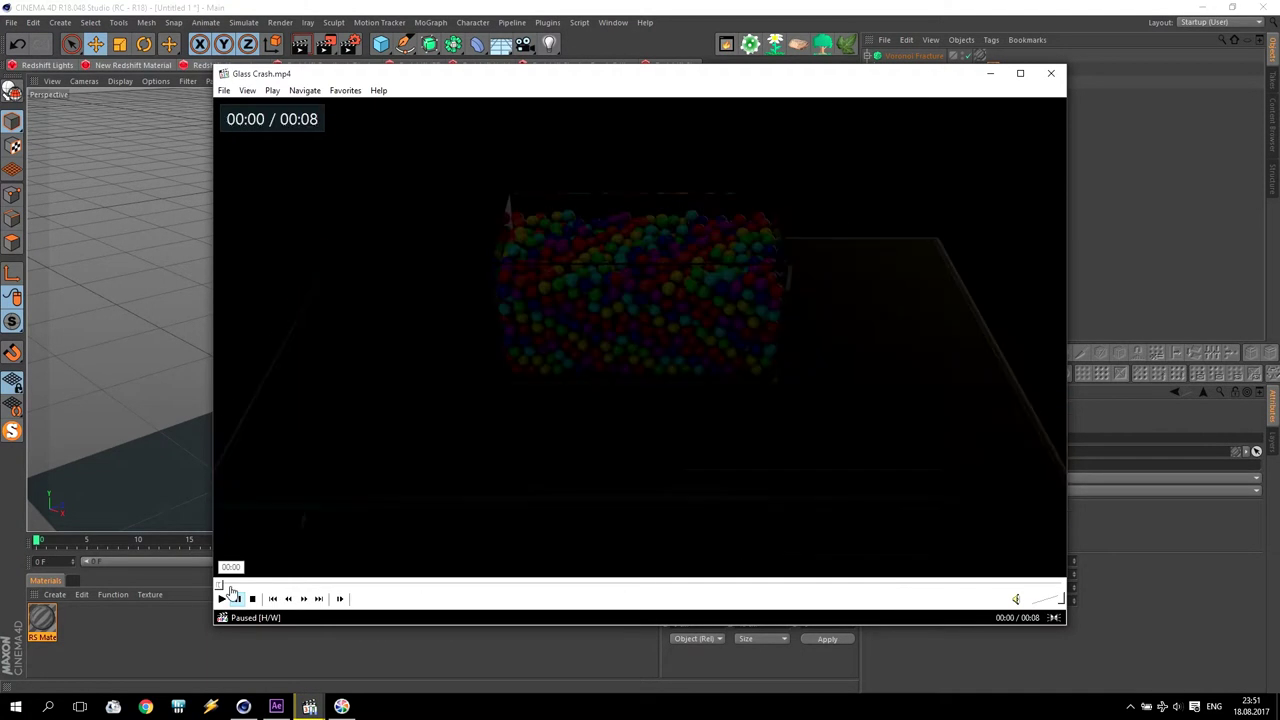
pyautogui.click(350, 470)
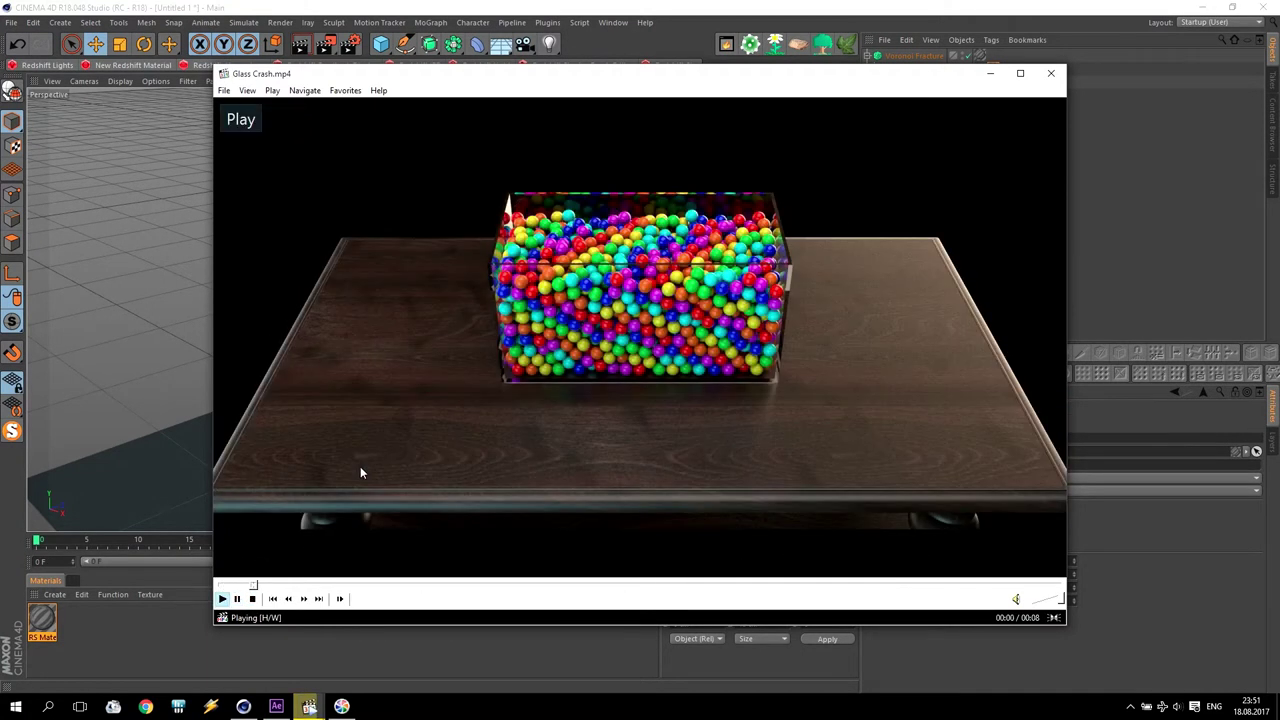
pyautogui.click(510, 418)
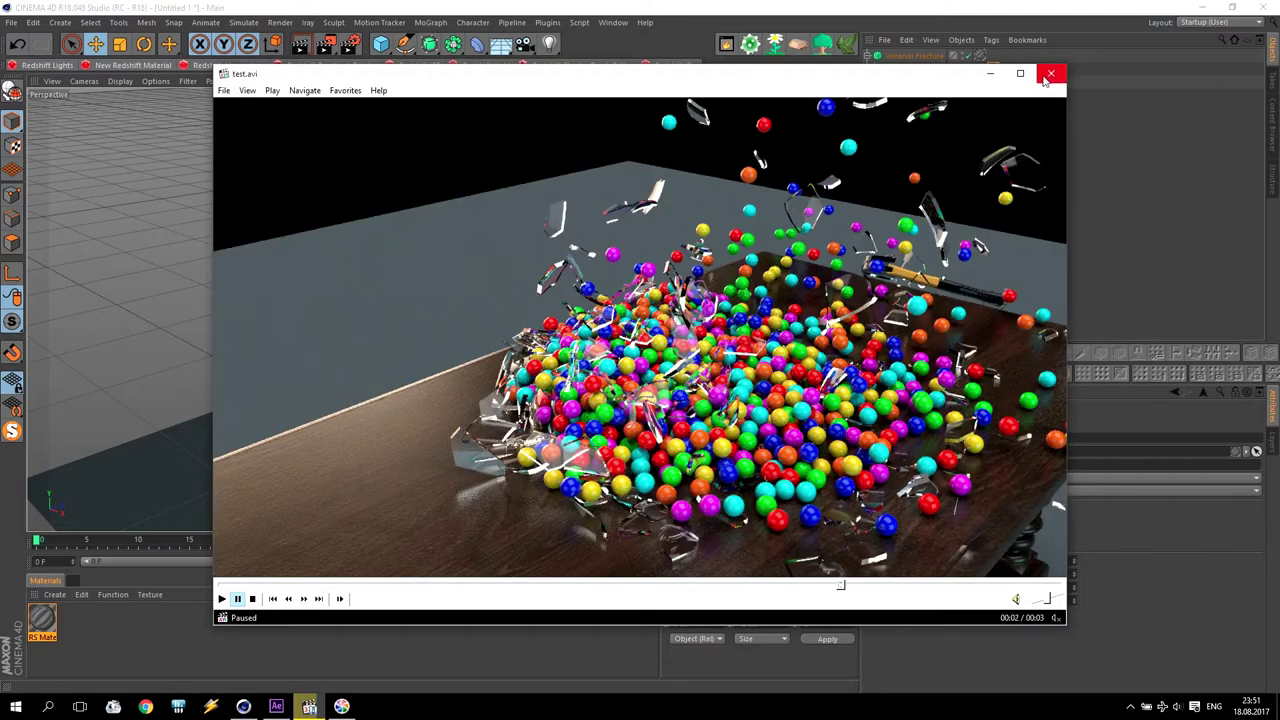
pyautogui.click(1051, 73)
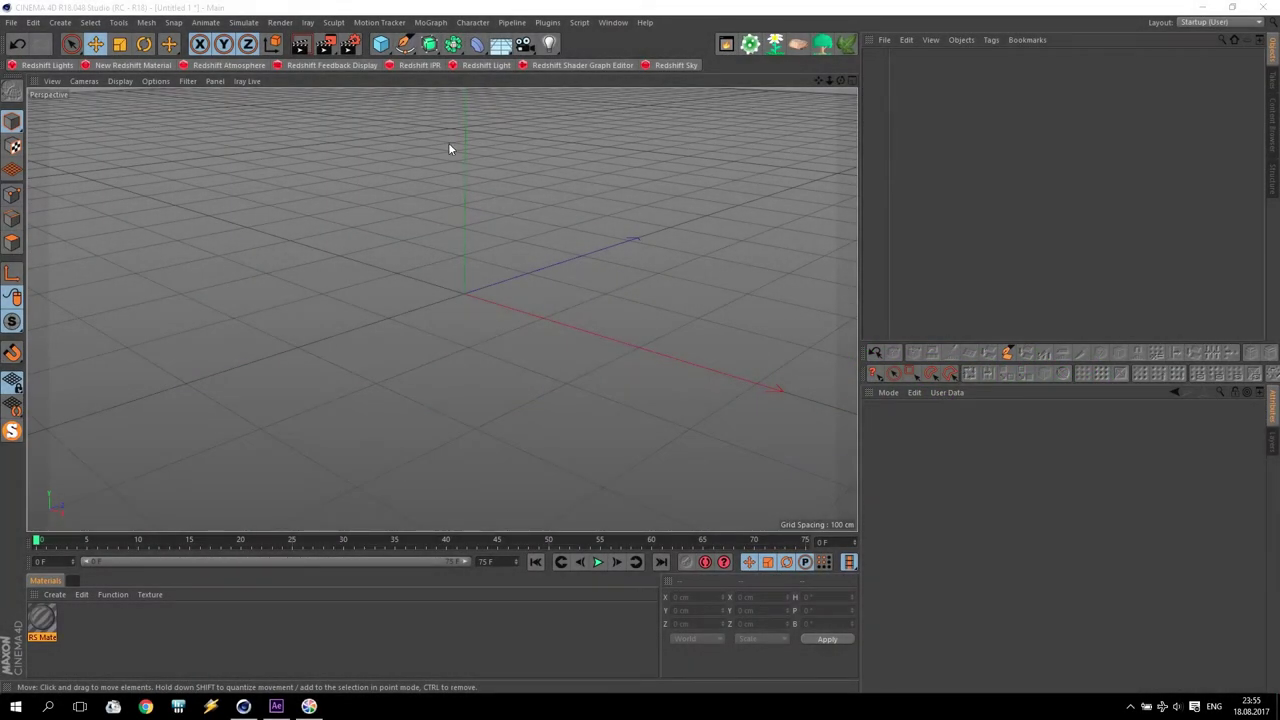
# Step: Add a Cube from the toolbar to the empty Untitled 1 scene
pyautogui.click(381, 45)
# Step: Add a cube 400 cm deep and make it editable
pyautogui.click(943, 481)
pyautogui.moveTo(945, 483); pyautogui.dragTo(933, 458)
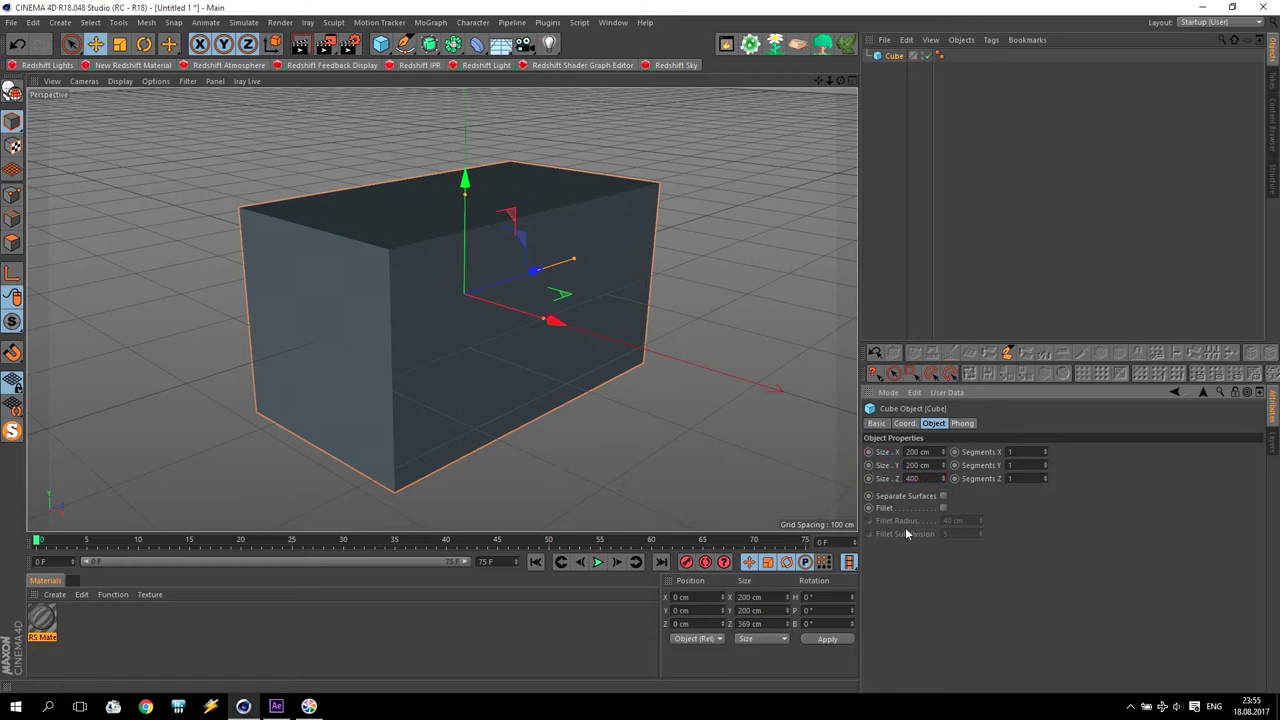
pyautogui.press('Return')
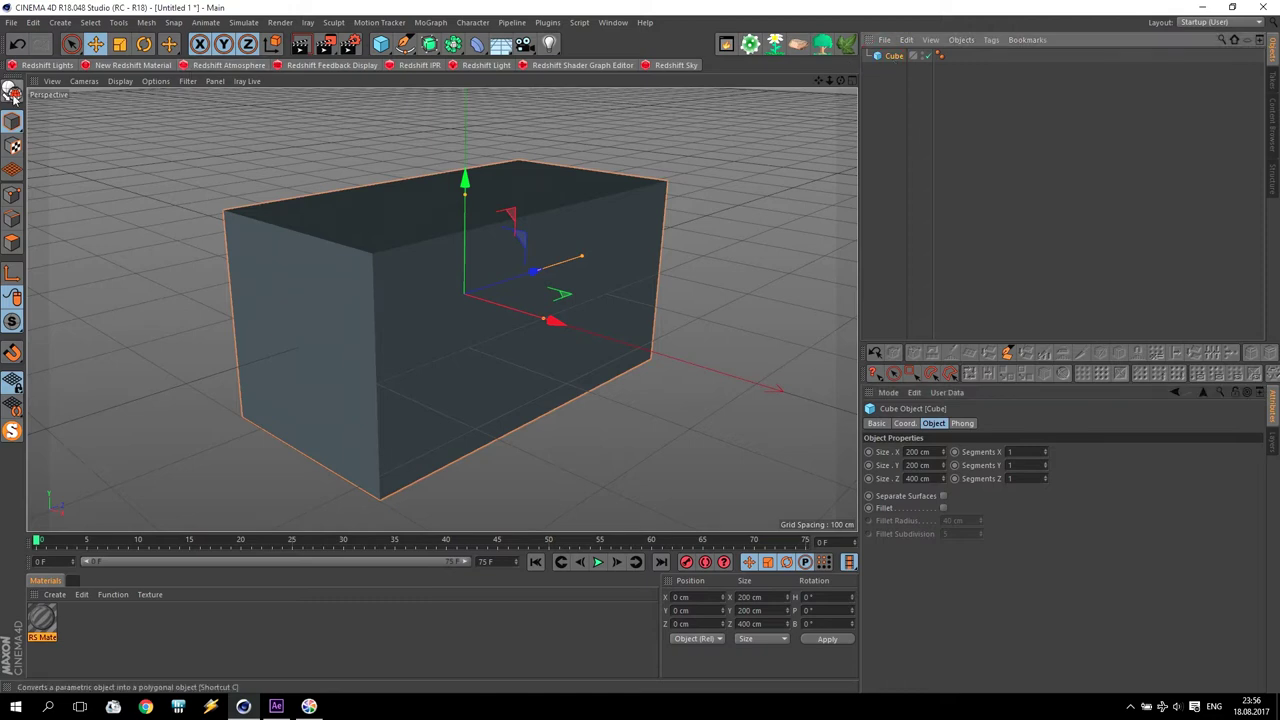
pyautogui.click(12, 93)
# Step: Delete the cube's top polygon to leave an open-topped box
pyautogui.click(12, 241)
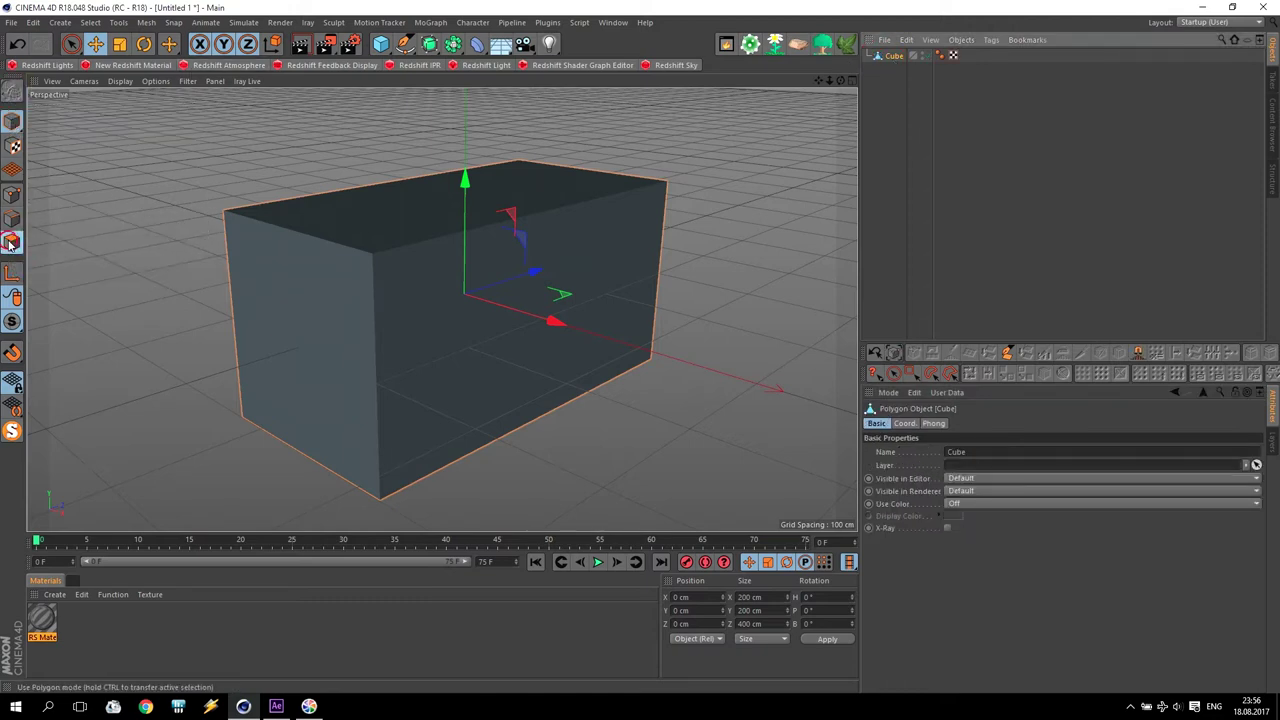
pyautogui.click(72, 47)
pyautogui.click(359, 228)
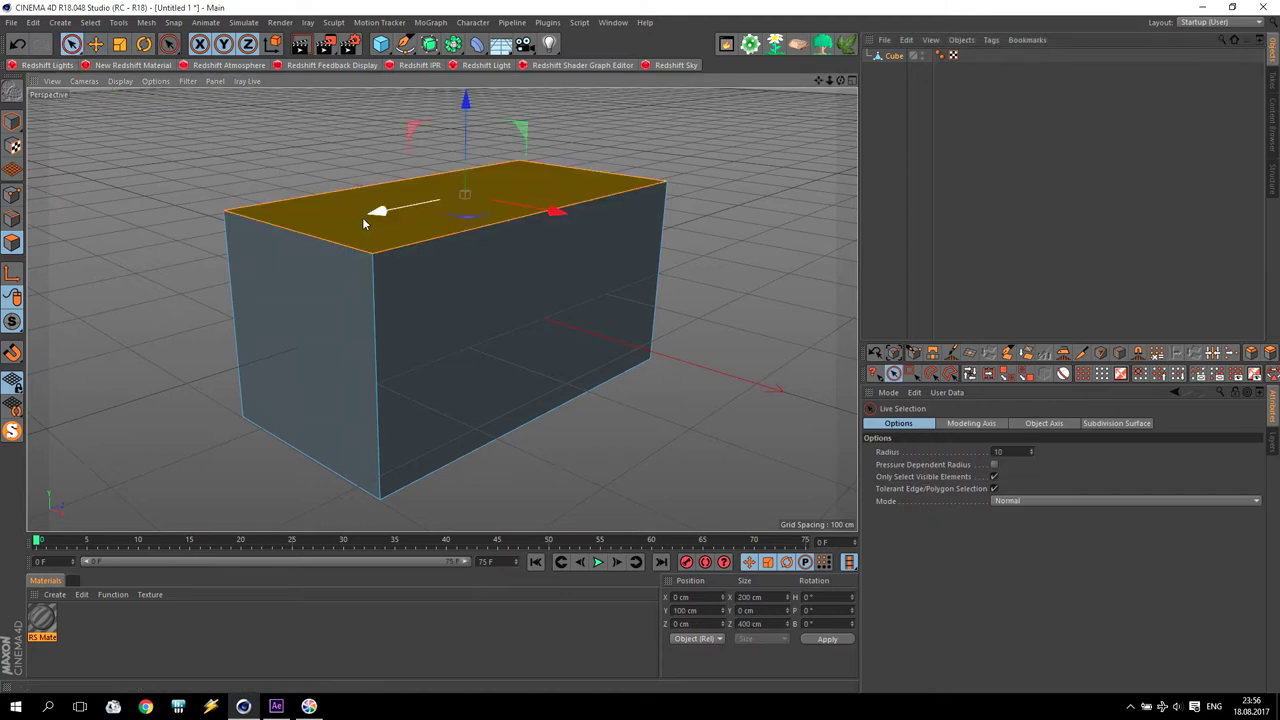
pyautogui.press('Delete')
pyautogui.keyDown('alt'); pyautogui.moveTo(334, 209); pyautogui.dragTo(497, 197); pyautogui.keyUp('alt')
# Step: Rectangle-select all of the box's polygons
pyautogui.click(71, 43)
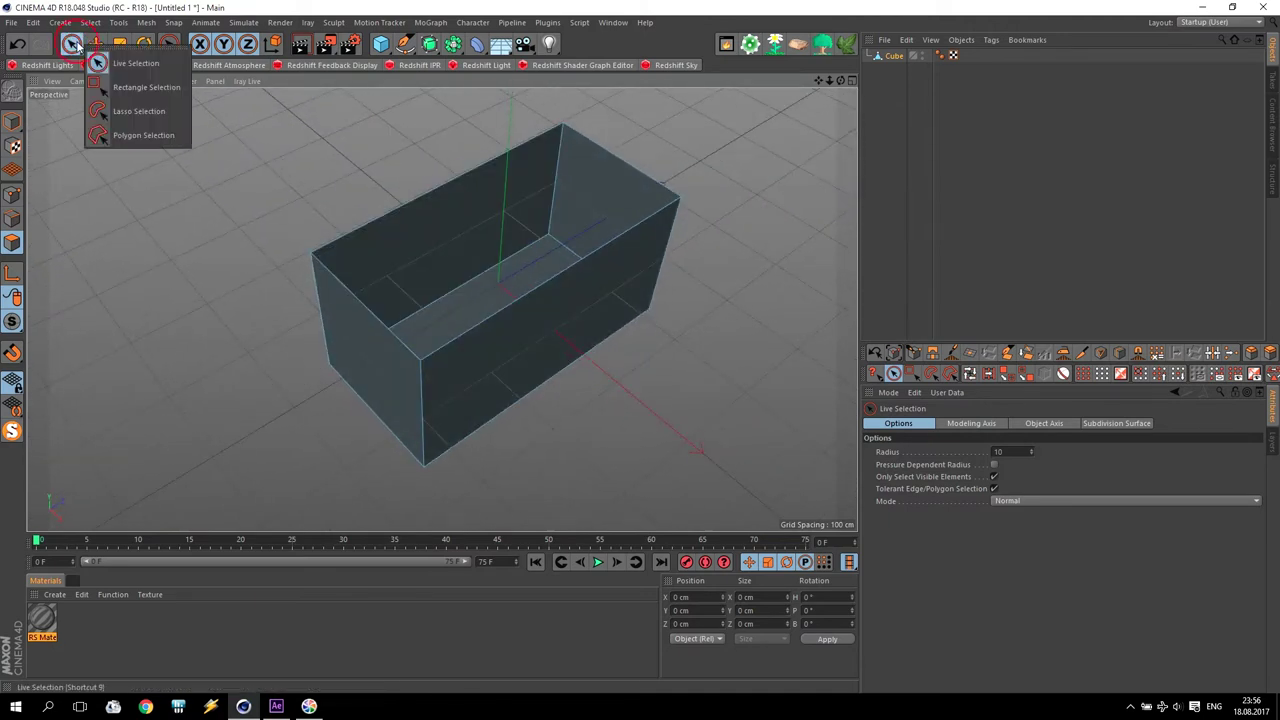
pyautogui.click(130, 86)
pyautogui.moveTo(190, 106); pyautogui.dragTo(788, 525)
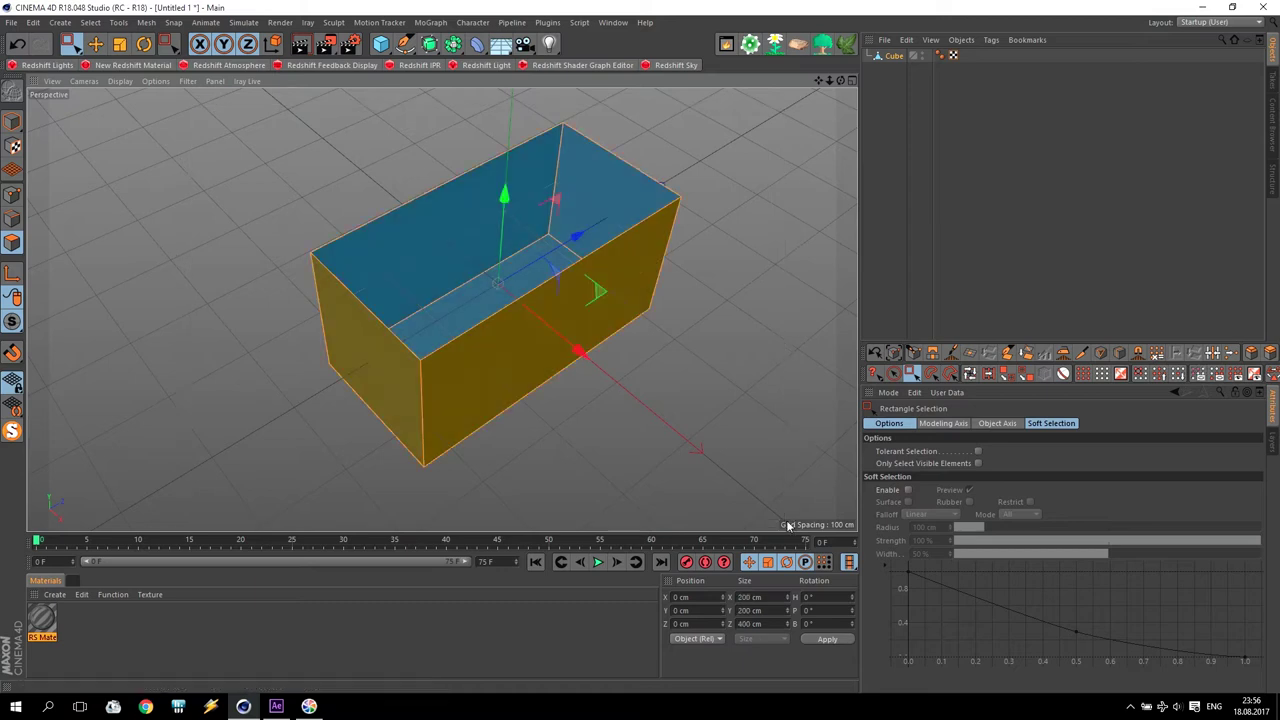
# Step: Extrude the box walls with Create Caps enabled and a 5 cm offset
pyautogui.rightClick(487, 370)
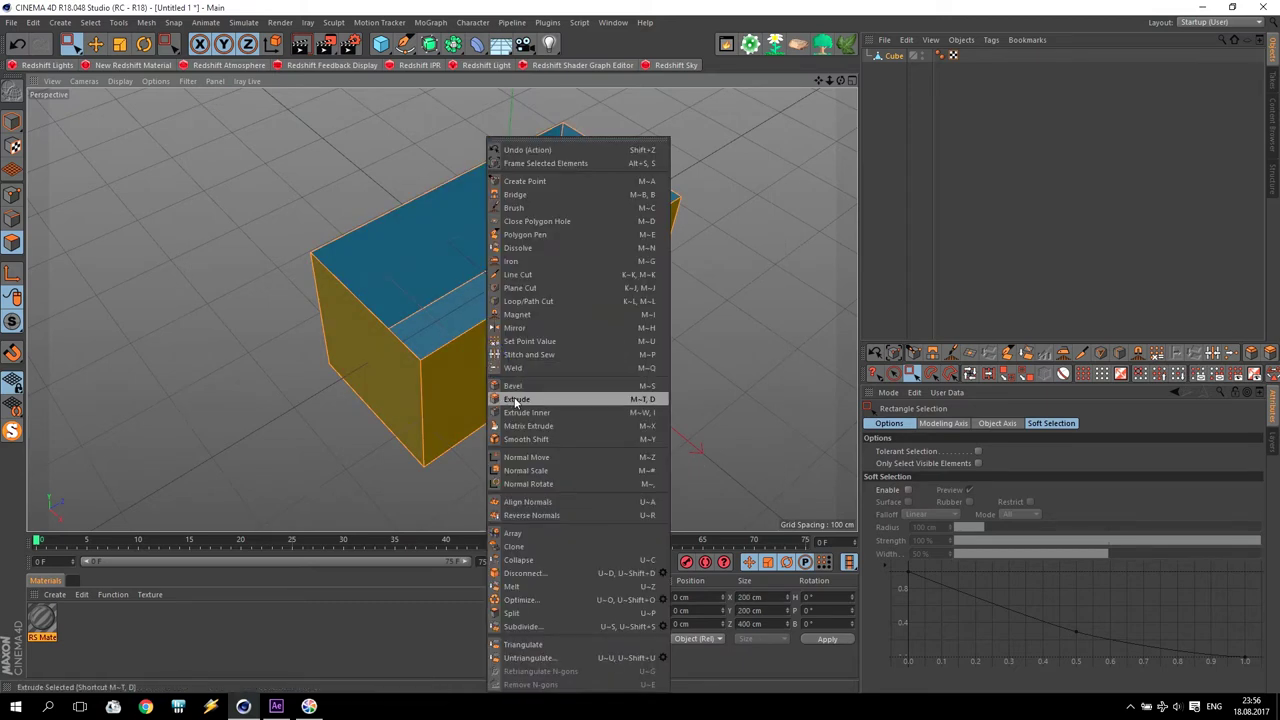
pyautogui.click(516, 399)
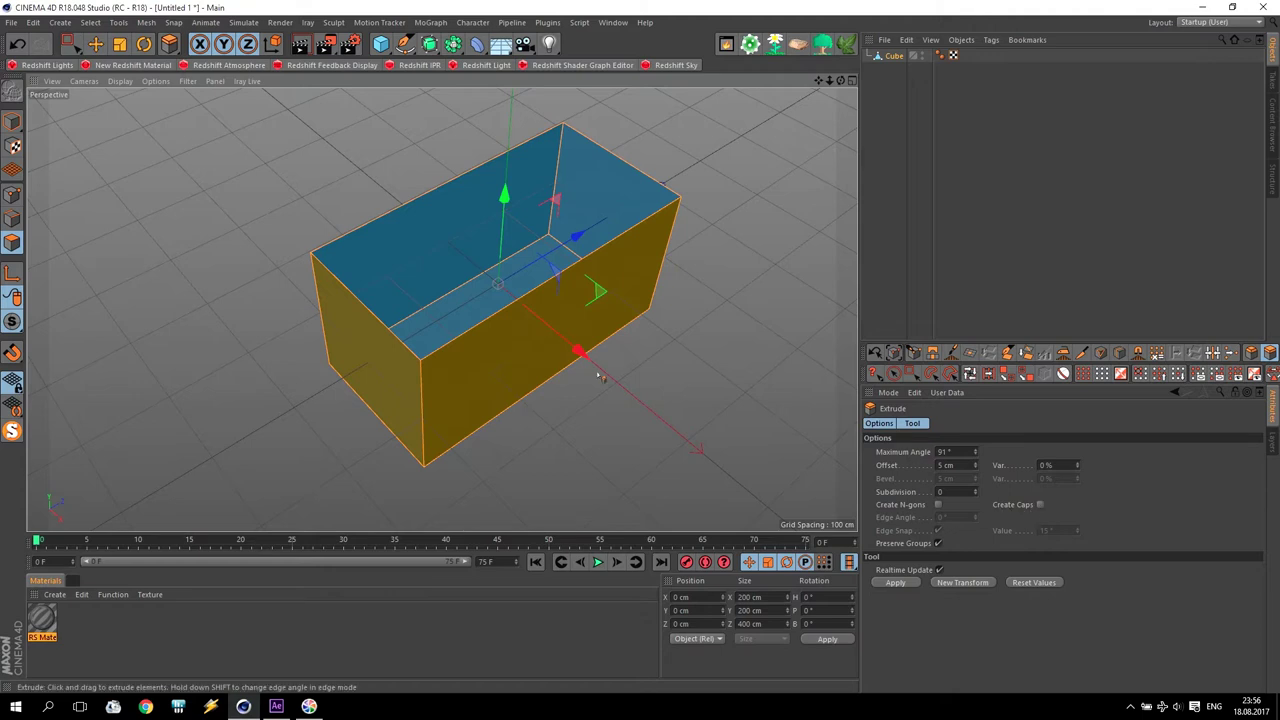
pyautogui.moveTo(500, 364); pyautogui.dragTo(620, 364)
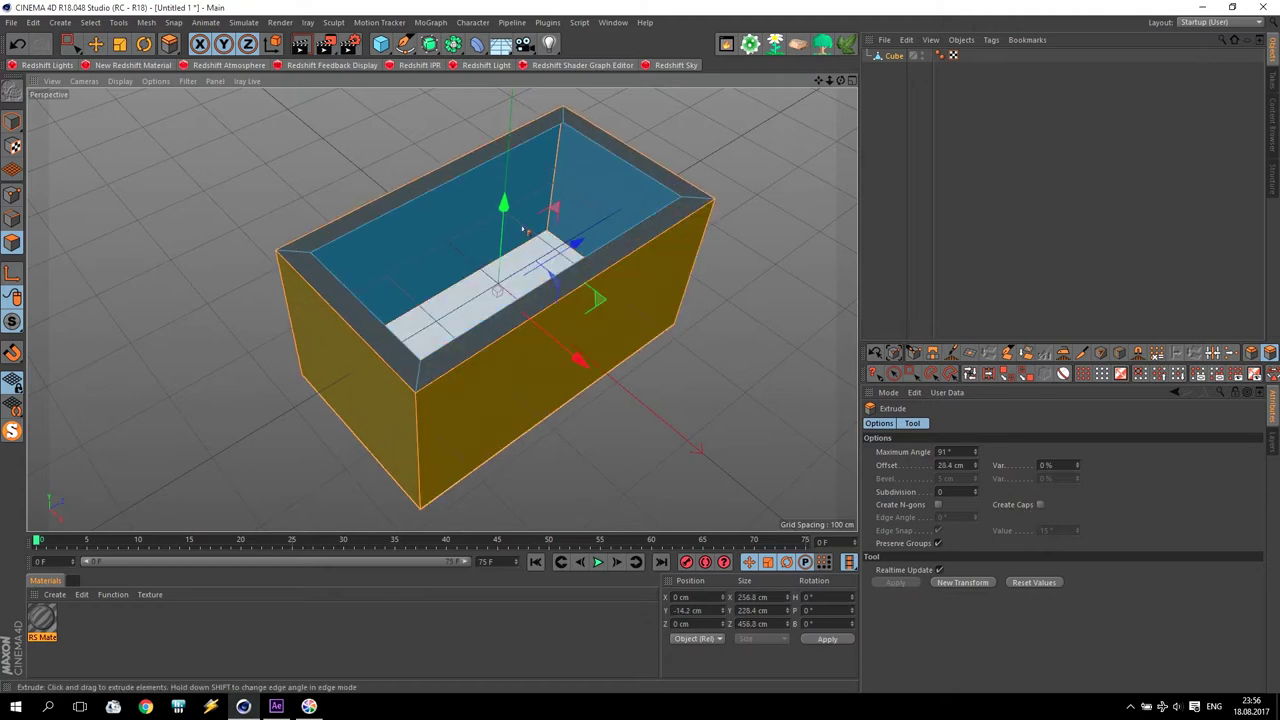
pyautogui.click(1040, 505)
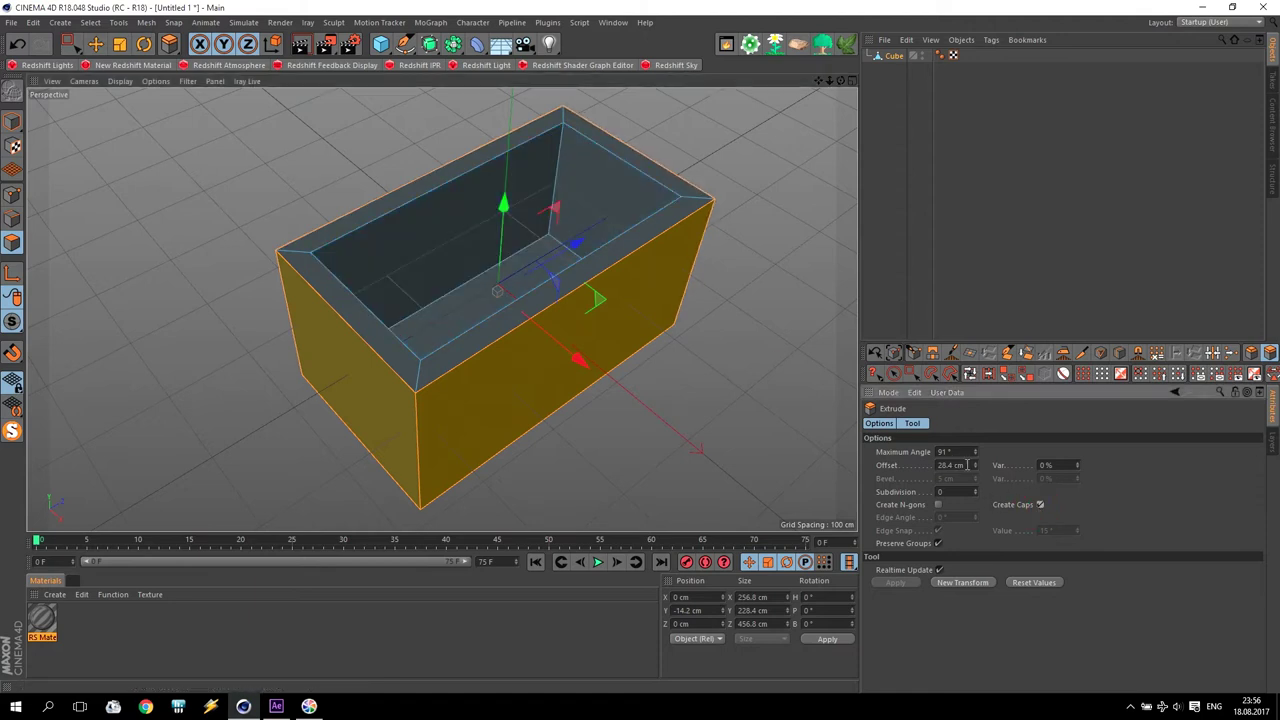
pyautogui.write('5')
pyautogui.press('Return')
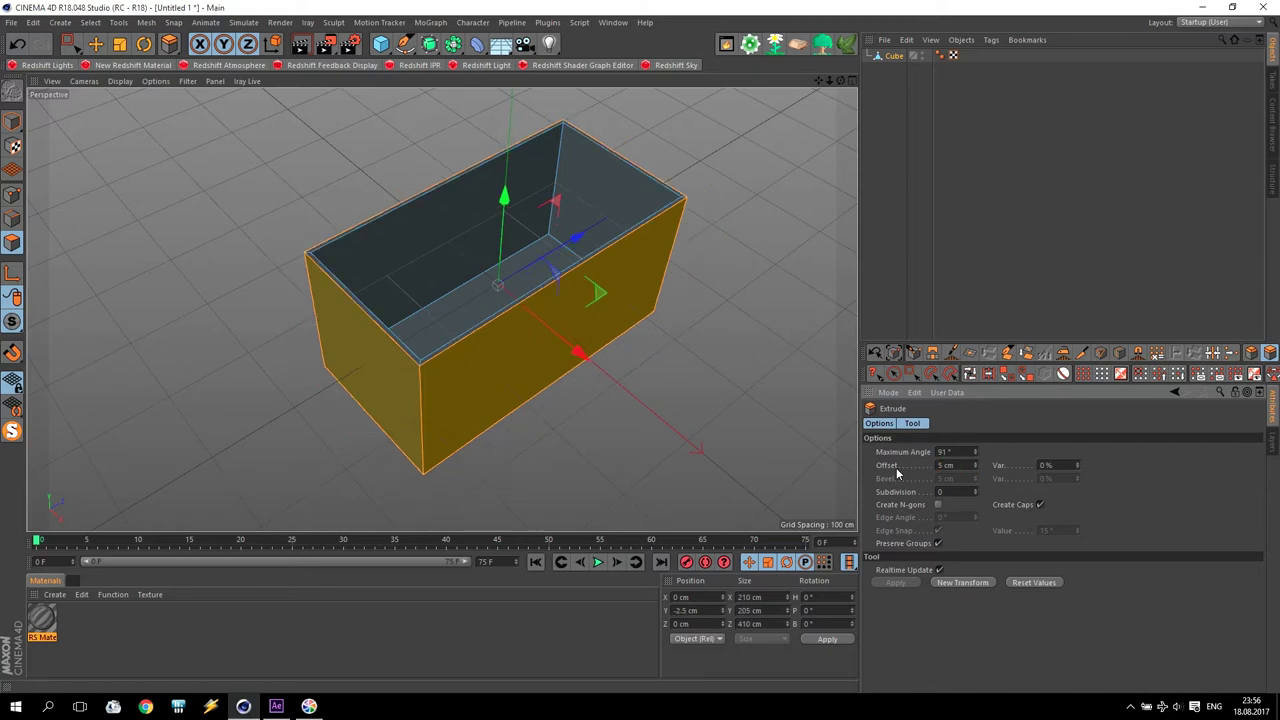
pyautogui.scroll(3, 478, 287)
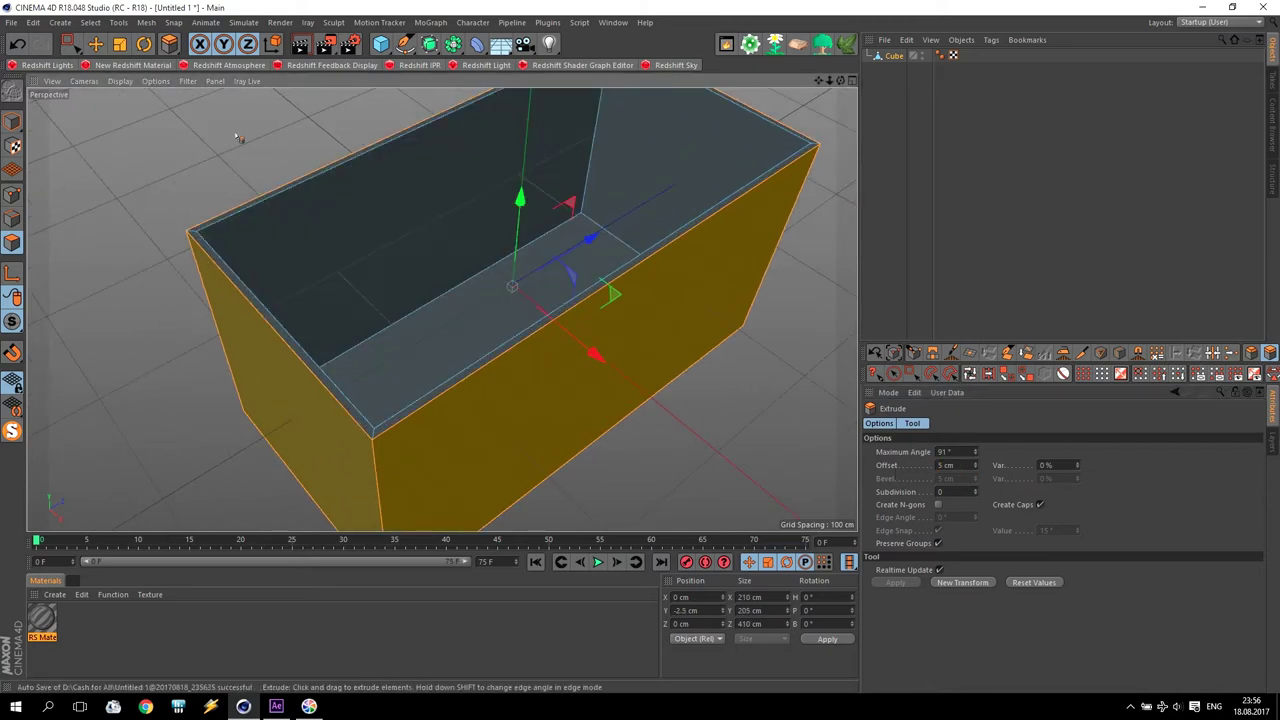
# Step: Return to Model mode with the Move tool and orbit around the box
pyautogui.click(13, 122)
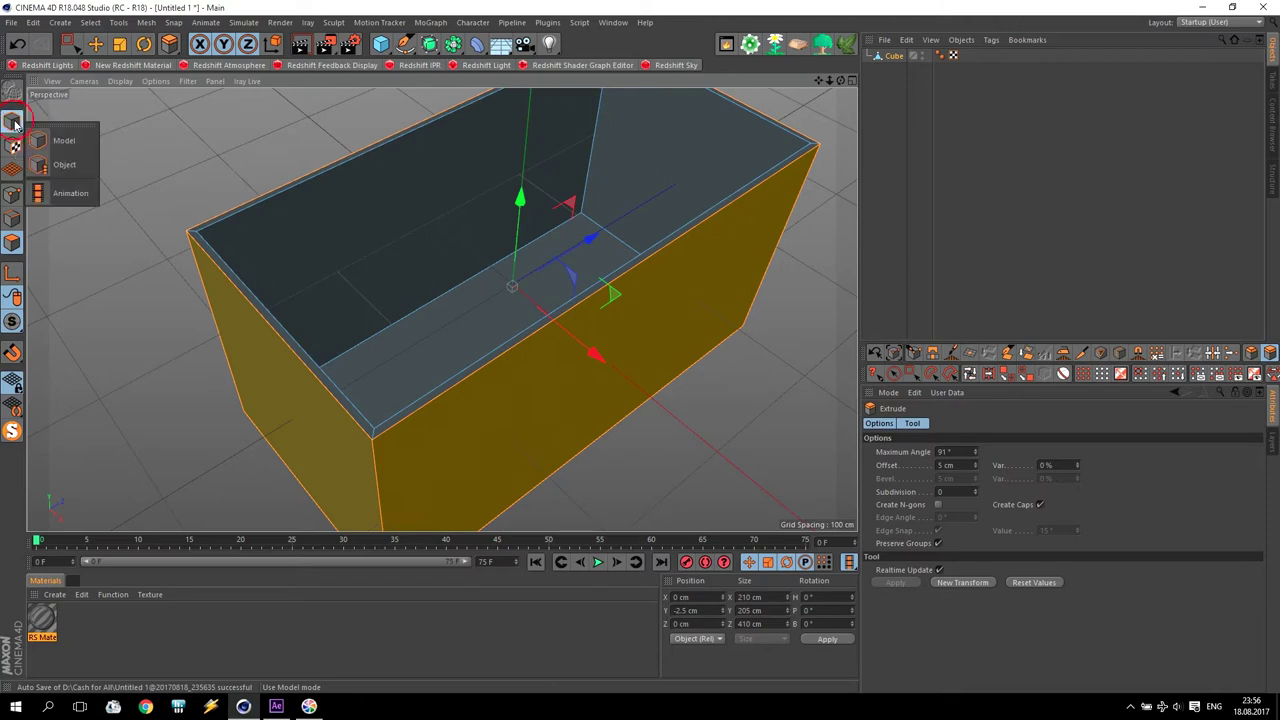
pyautogui.click(55, 140)
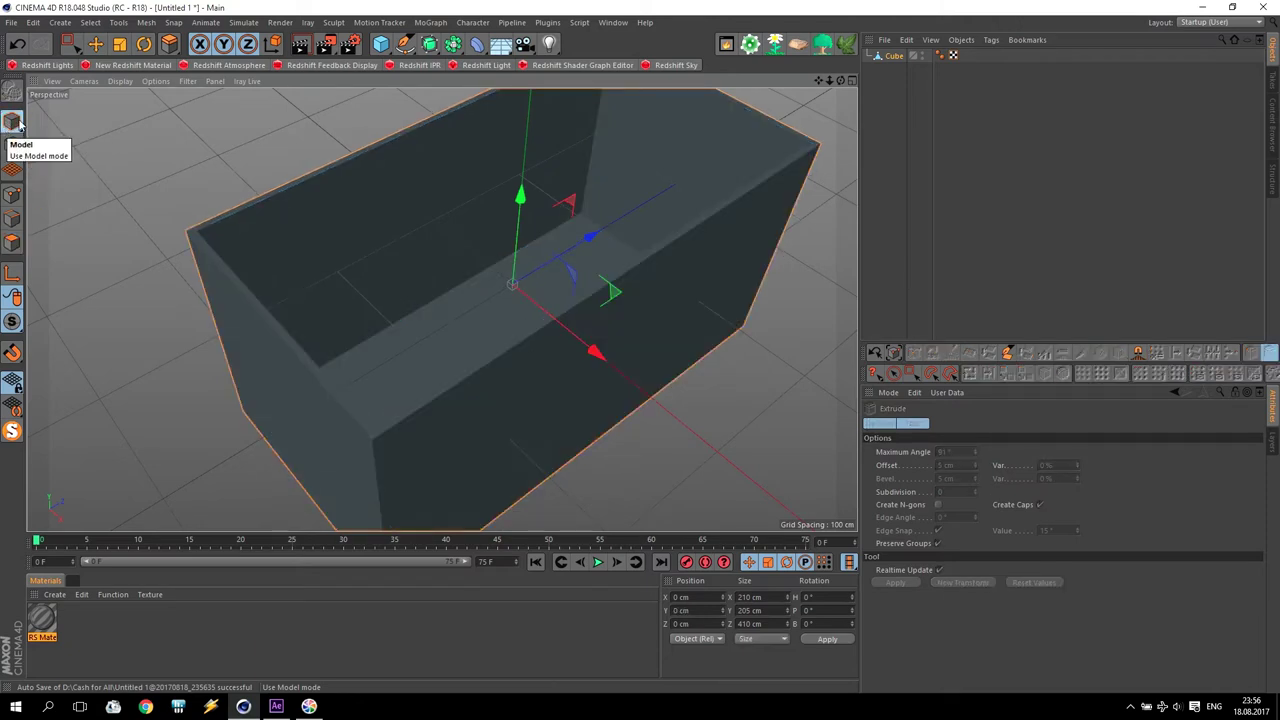
pyautogui.click(95, 44)
pyautogui.keyDown('alt'); pyautogui.moveTo(480, 326); pyautogui.dragTo(557, 323); pyautogui.keyUp('alt')
pyautogui.keyDown('alt'); pyautogui.moveTo(822, 90); pyautogui.dragTo(655, 140); pyautogui.keyUp('alt')
# Step: Add a new sphere with a 10 cm radius
pyautogui.click(376, 46)
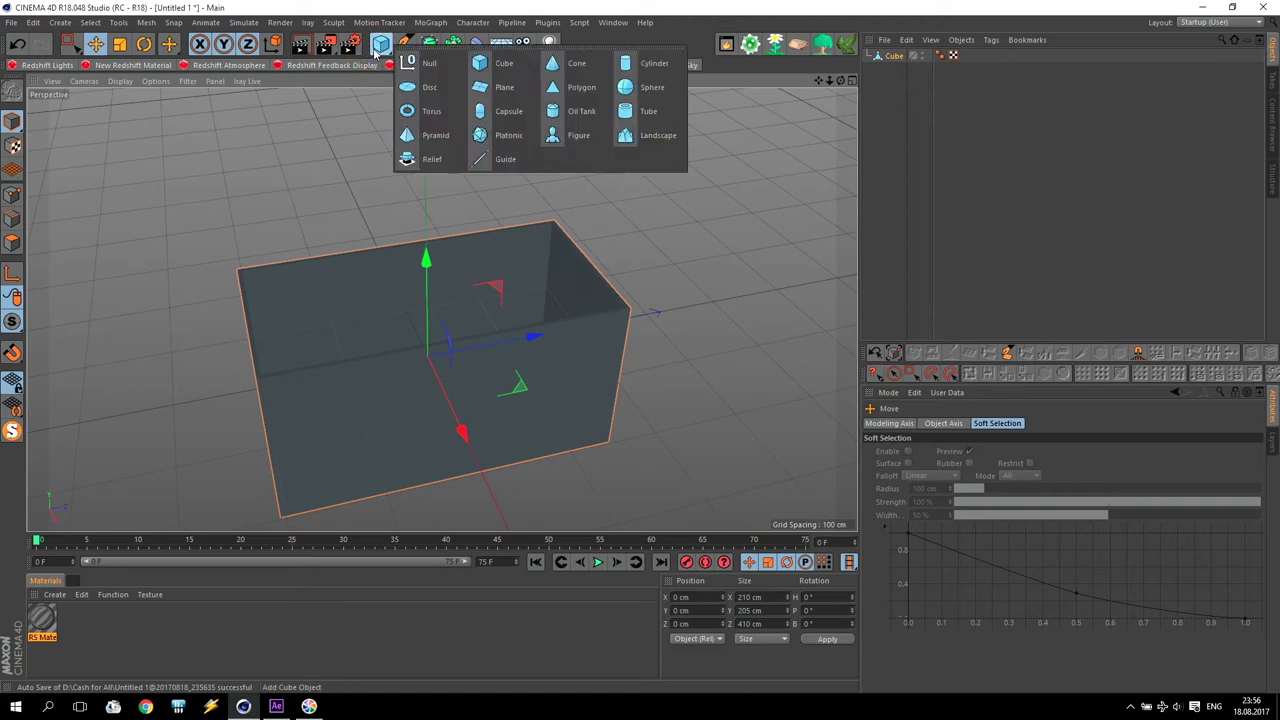
pyautogui.click(645, 88)
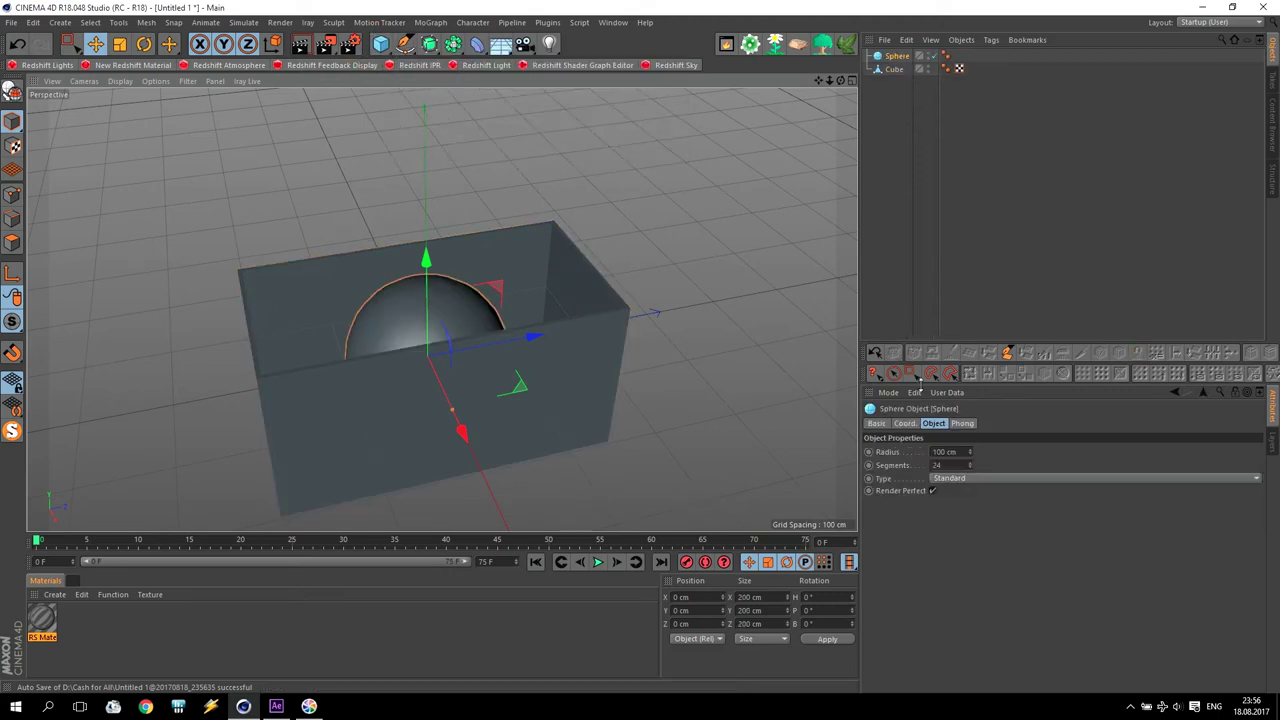
pyautogui.click(961, 451)
pyautogui.write('10')
pyautogui.press('Return')
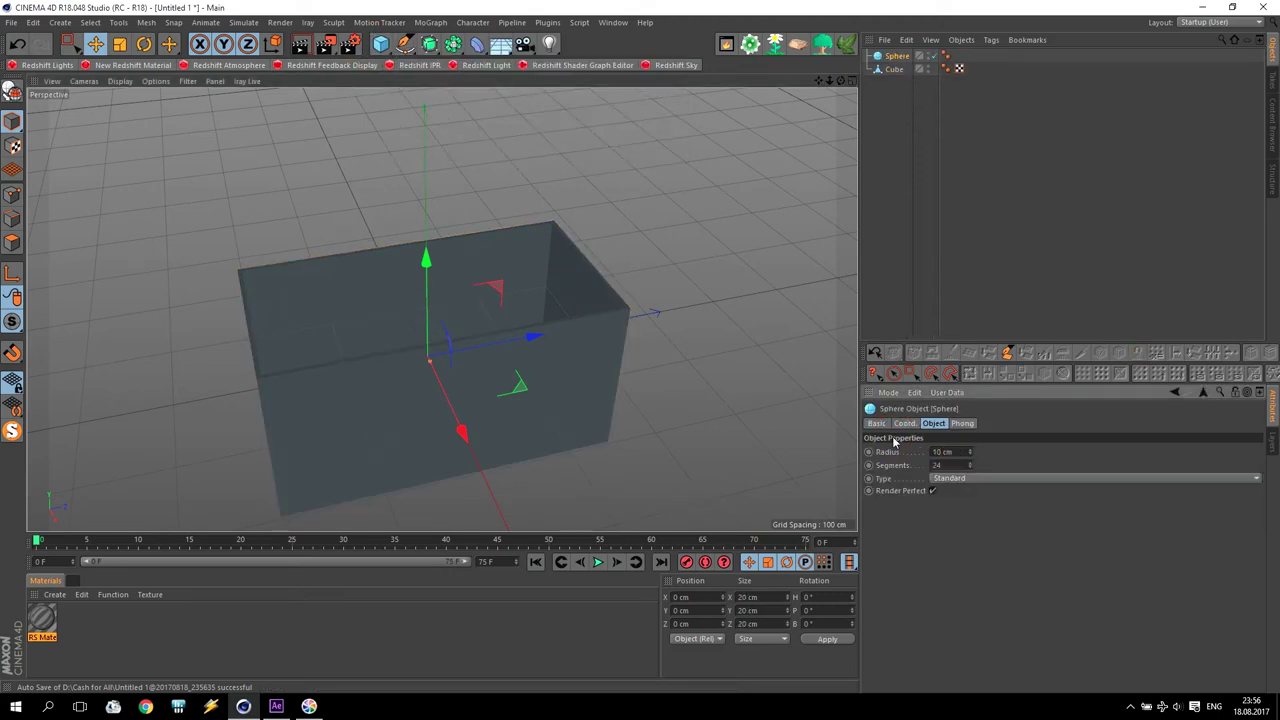
# Step: Raise the sphere to Y 123.615 cm above the open box
pyautogui.moveTo(443, 283)
pyautogui.mouseDown()
pyautogui.moveTo(434, 194)
pyautogui.moveTo(428, 272)
pyautogui.mouseUp()
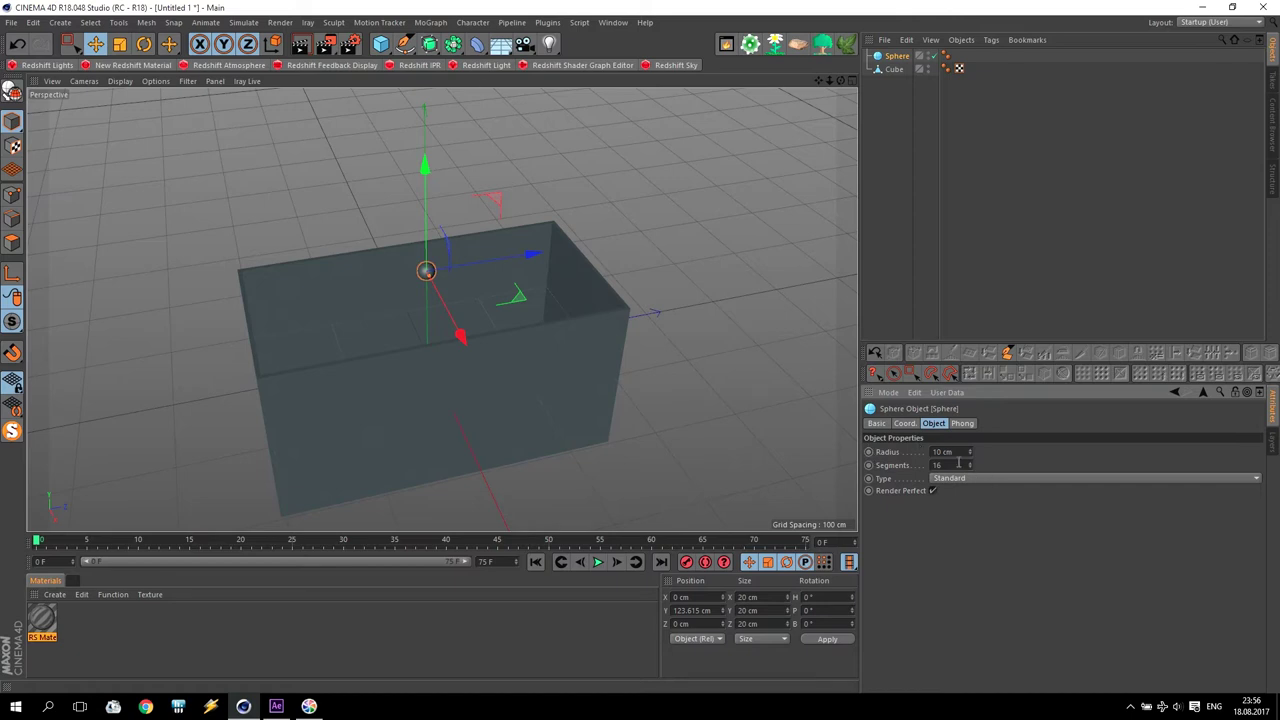
pyautogui.scroll(3, 428, 270)
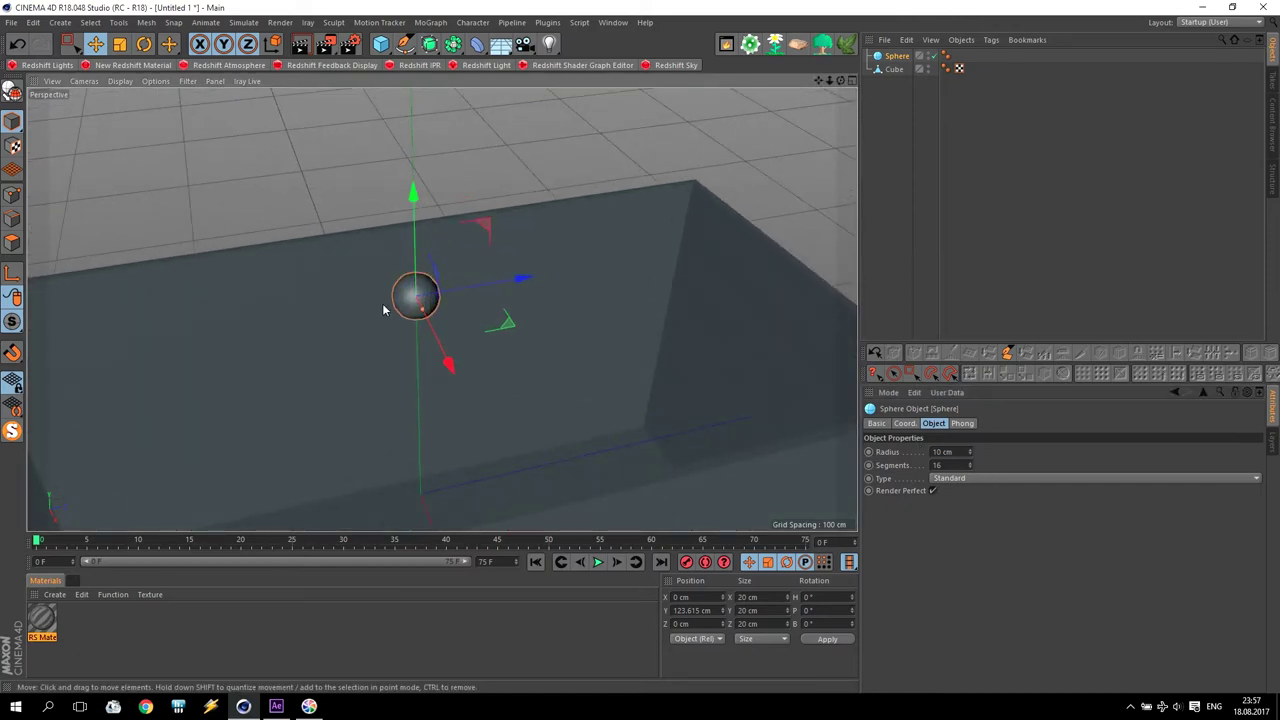
pyautogui.click(420, 22)
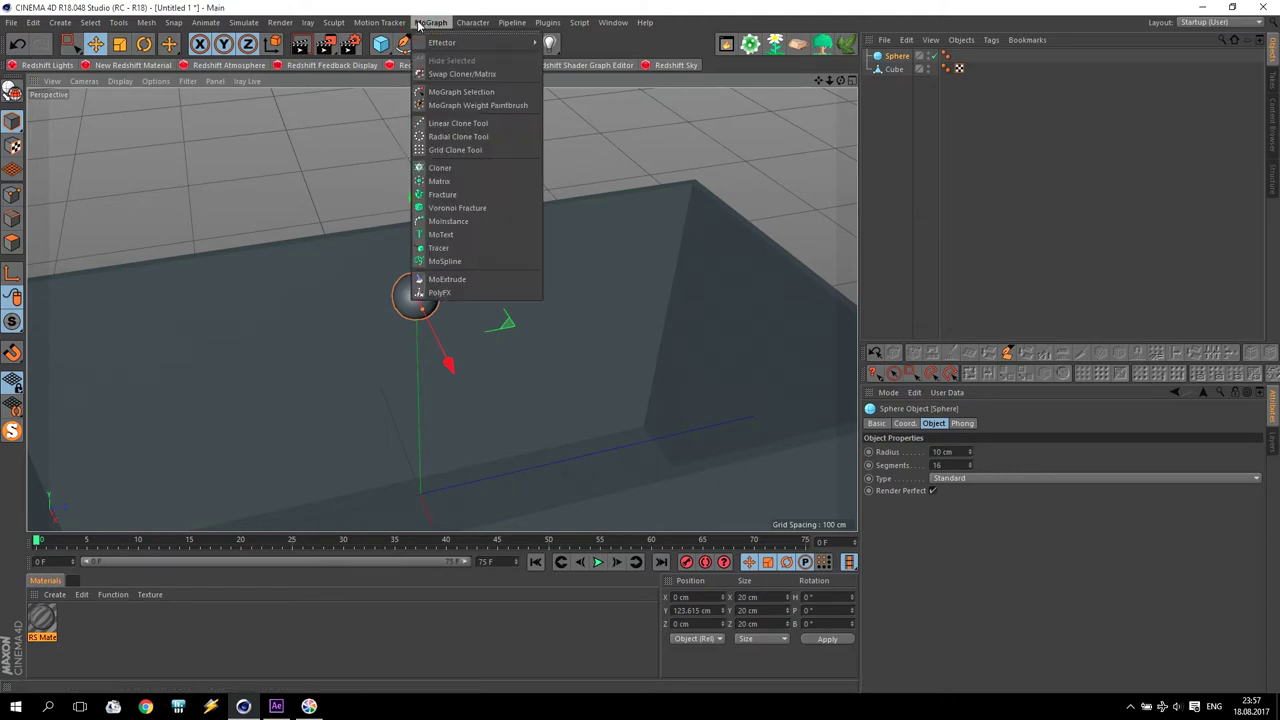
# Step: Add a Cloner and place the Sphere under it
pyautogui.click(458, 169)
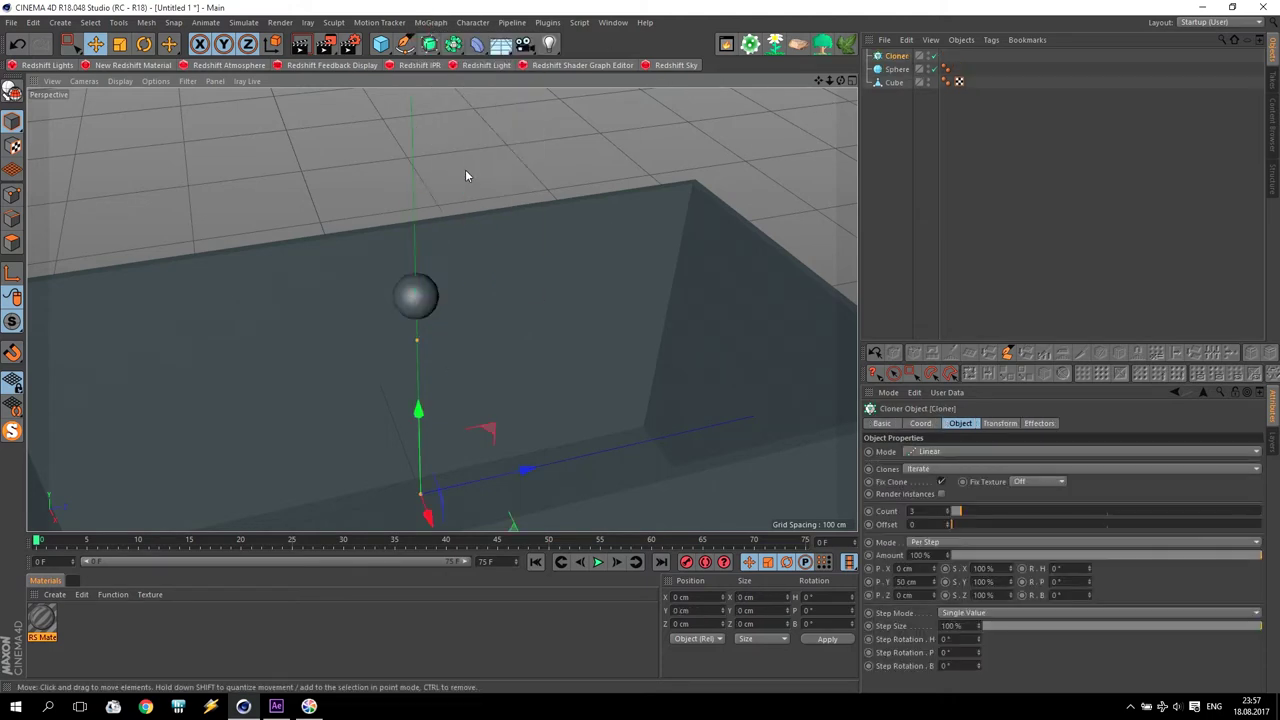
pyautogui.click(895, 69)
pyautogui.moveTo(903, 62); pyautogui.dragTo(898, 56)
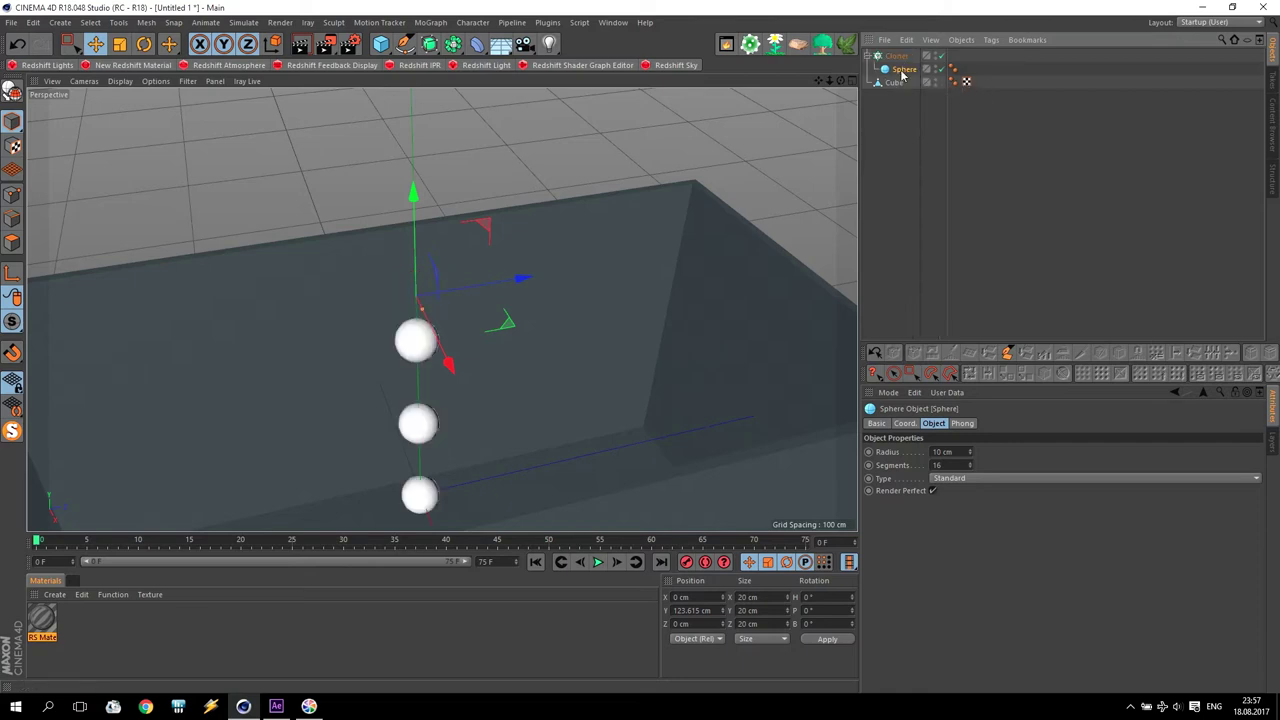
pyautogui.click(913, 83)
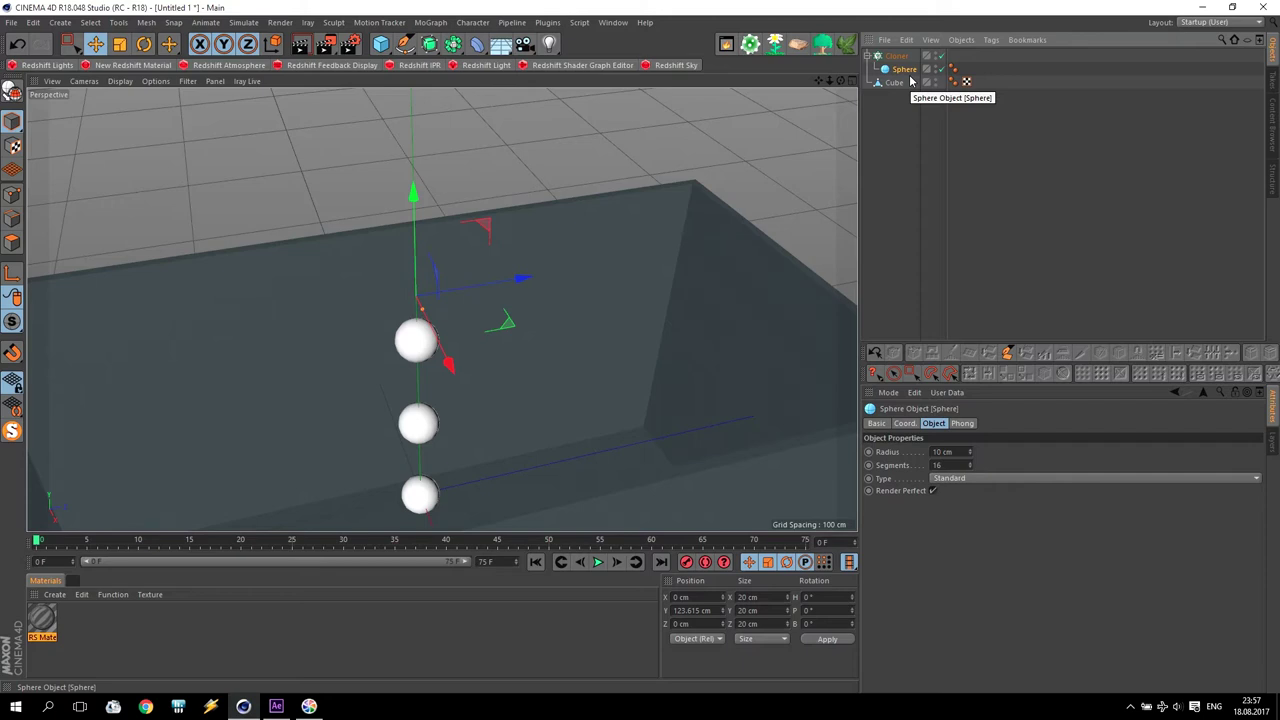
# Step: Duplicate the sphere inside the Cloner up to Sphere.6, then select the Cloner
pyautogui.moveTo(910, 77); pyautogui.dragTo(912, 117)
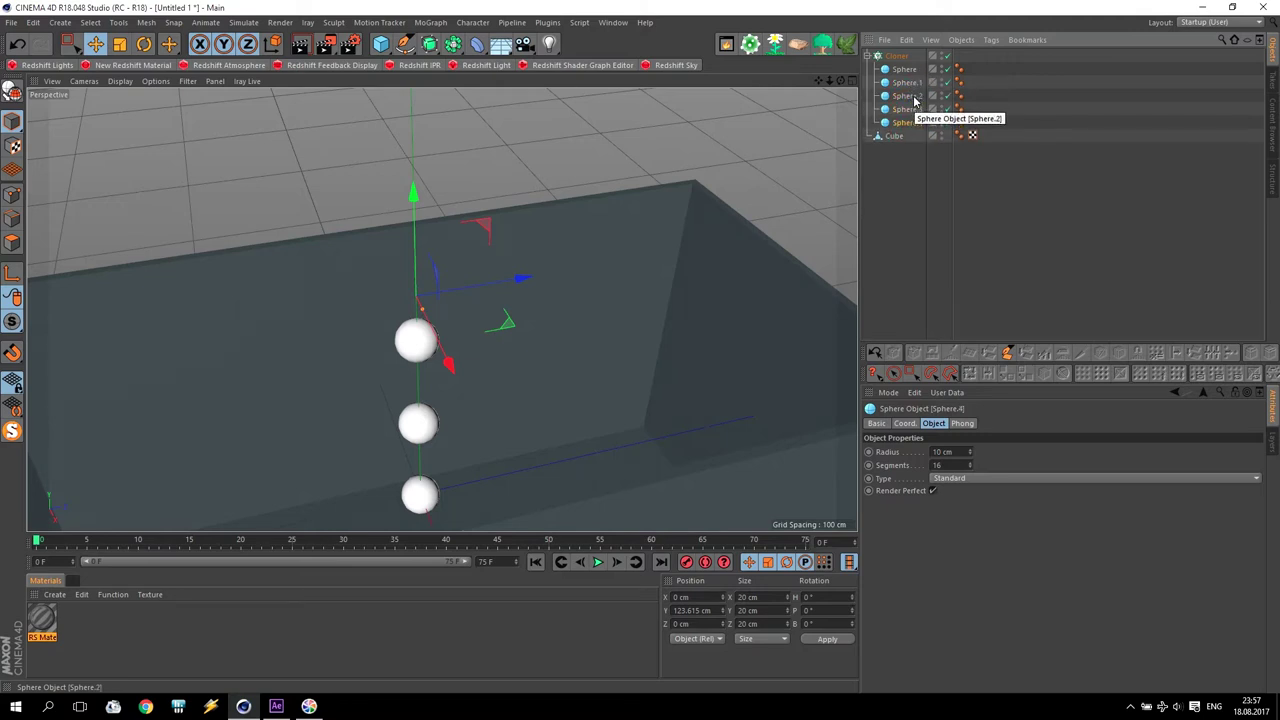
pyautogui.keyDown('ctrl'); pyautogui.moveTo(914, 120); pyautogui.dragTo(918, 145); pyautogui.keyUp('ctrl')
pyautogui.click(915, 70)
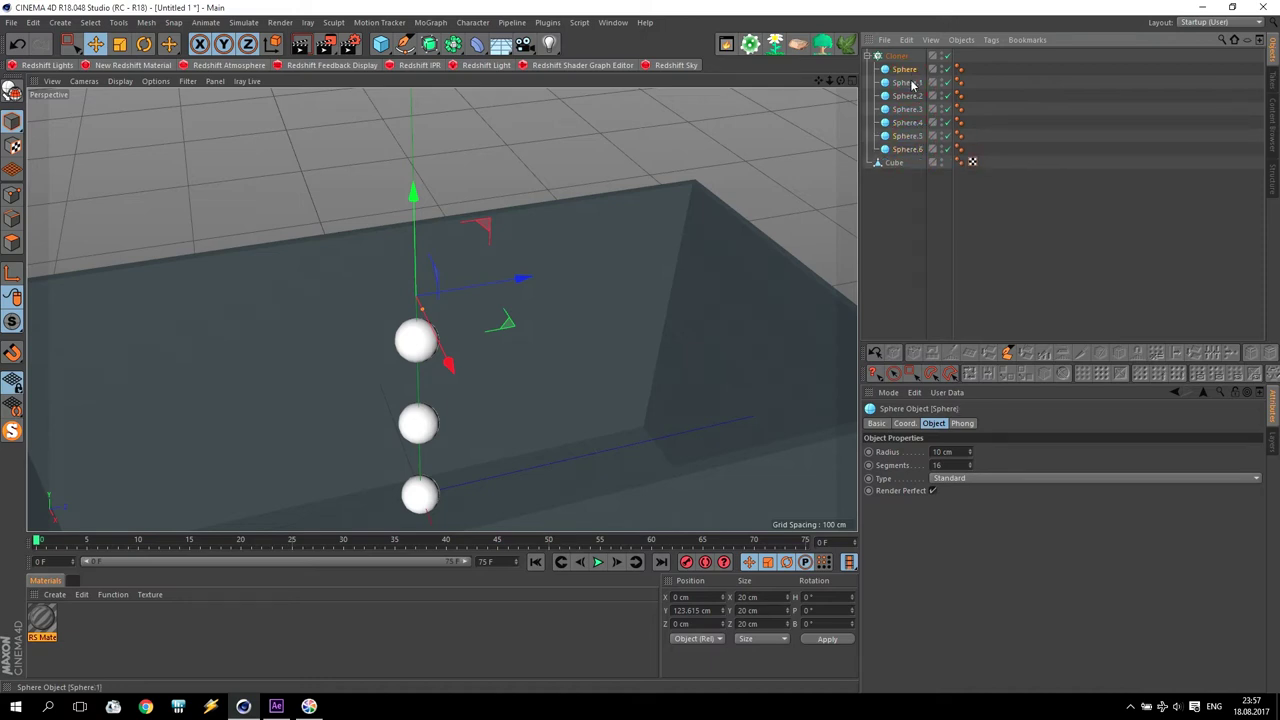
pyautogui.click(912, 121)
pyautogui.click(910, 148)
pyautogui.click(896, 56)
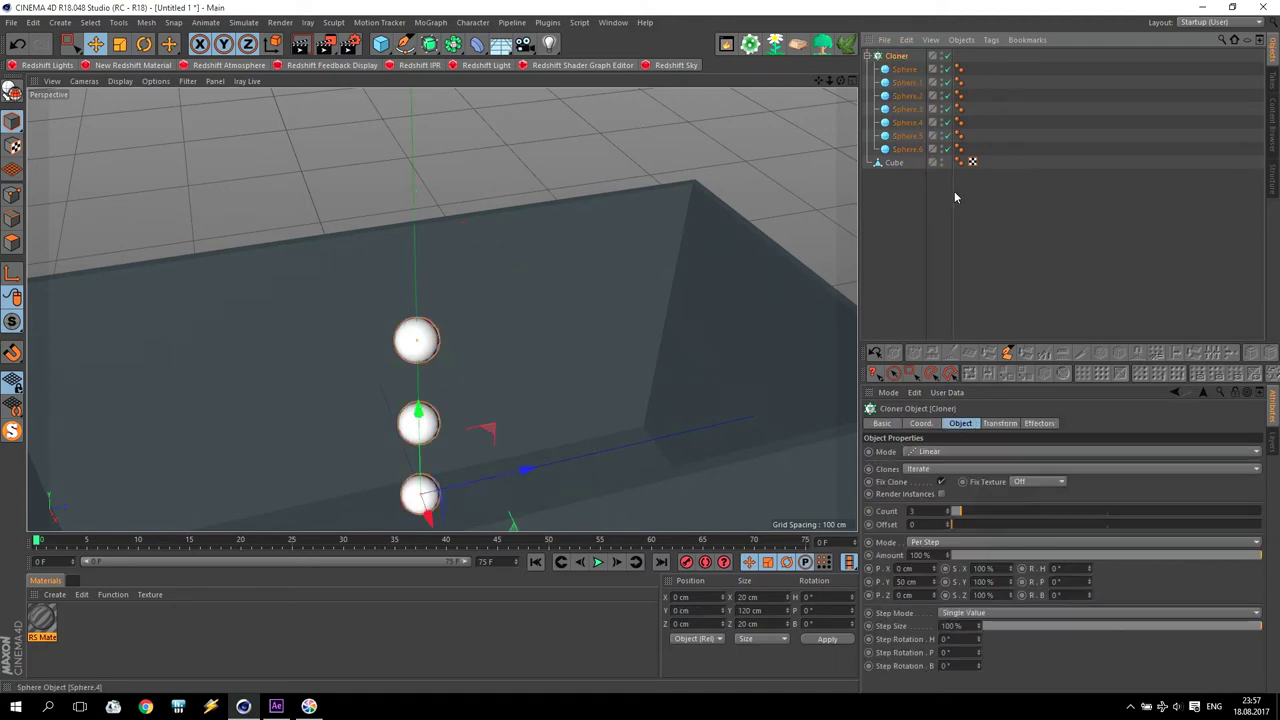
# Step: Set the Cloner's Clones option to Random
pyautogui.click(923, 453)
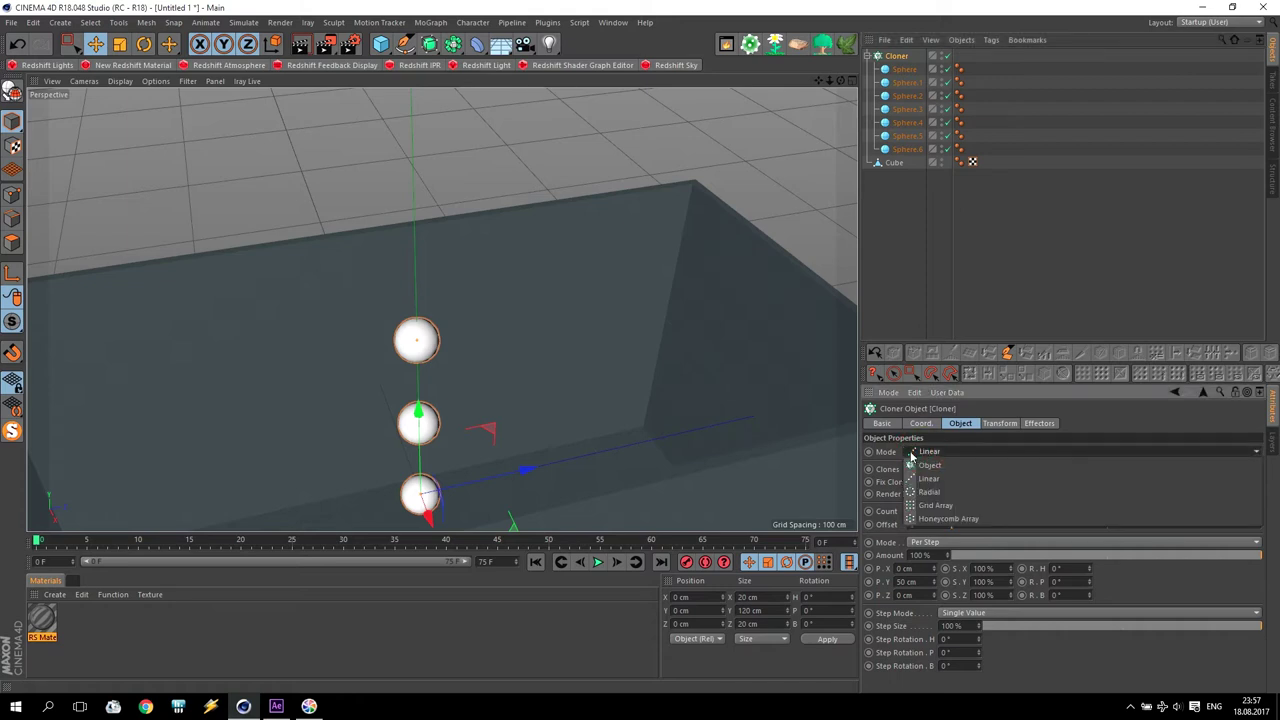
pyautogui.click(897, 60)
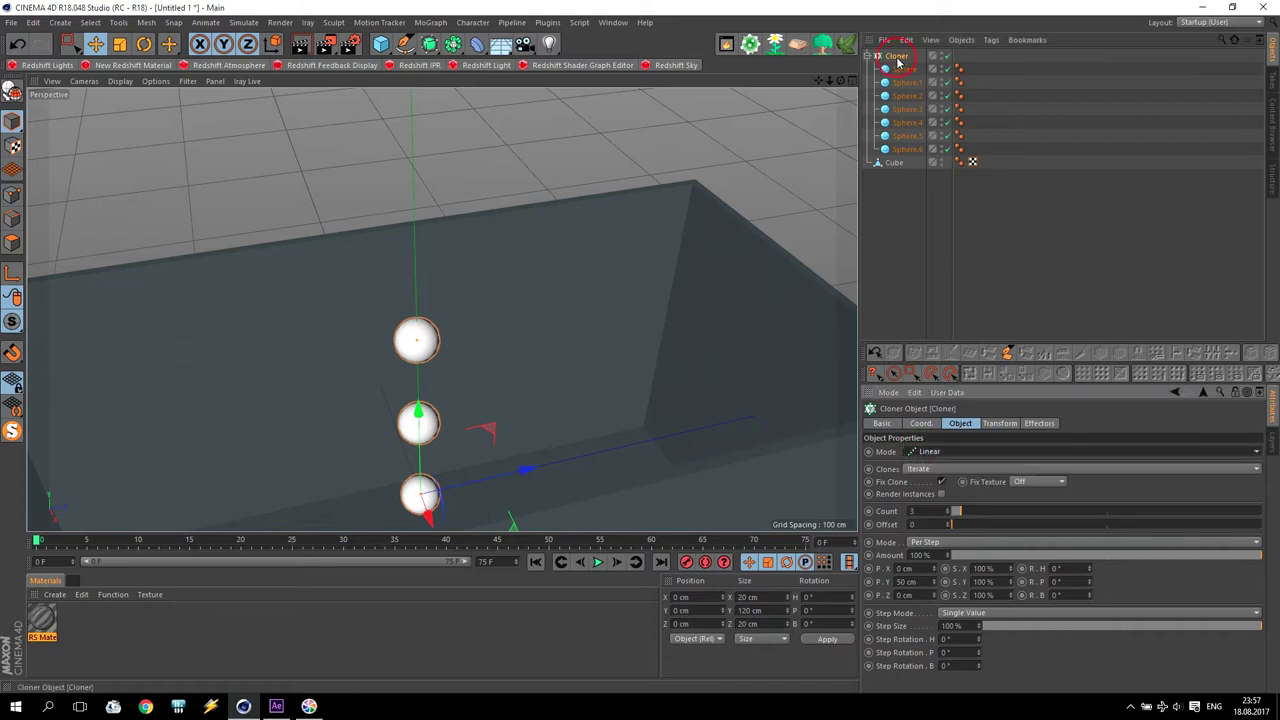
pyautogui.click(924, 470)
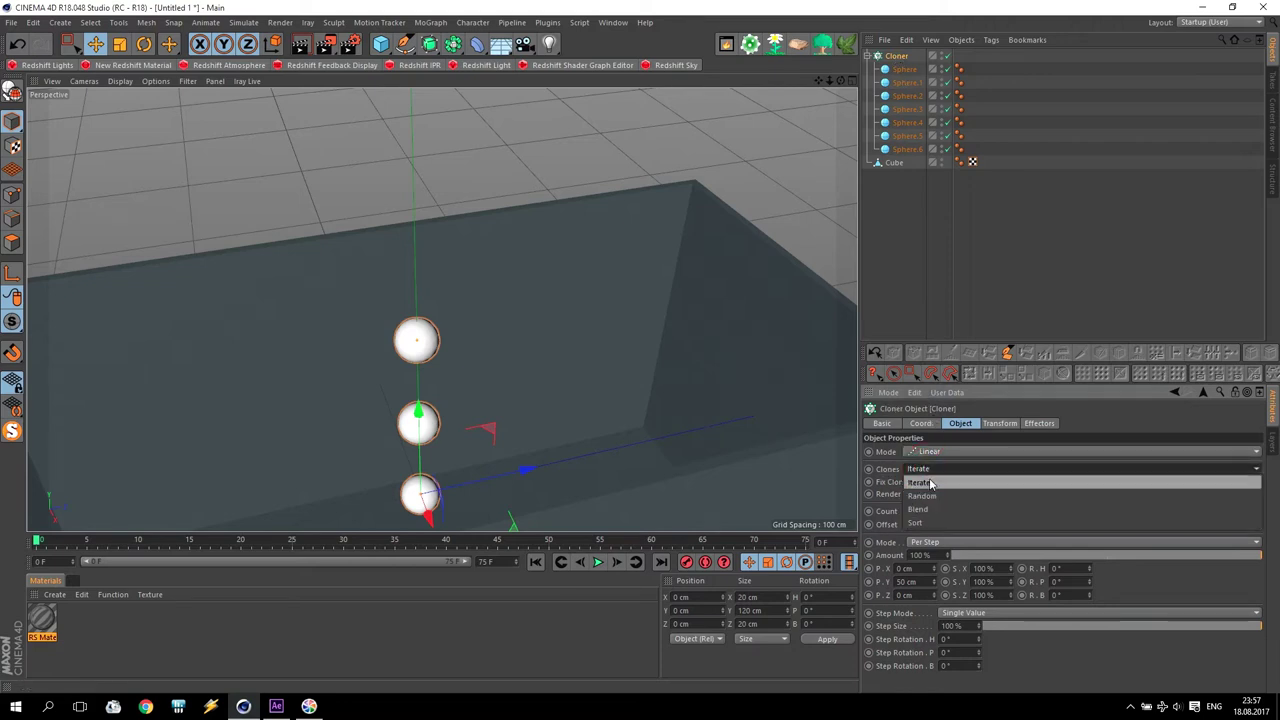
pyautogui.click(937, 495)
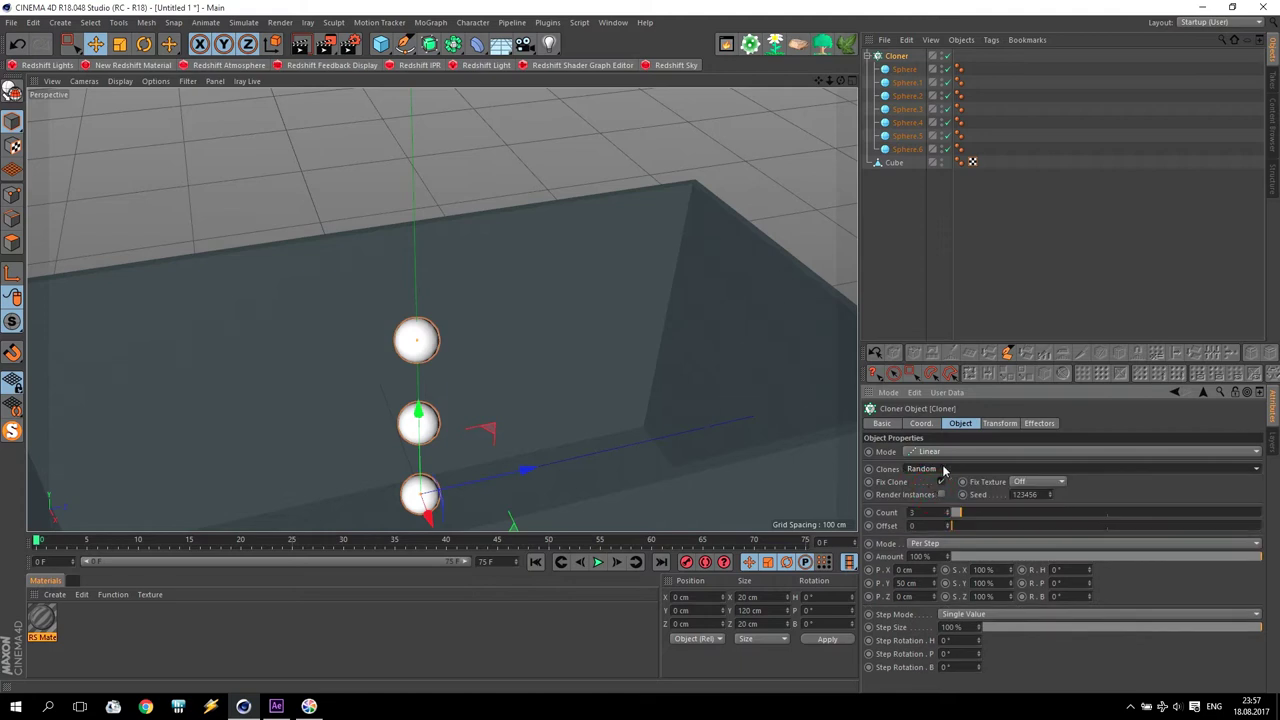
# Step: Switch the Cloner to Grid Array mode with a first Count of 8
pyautogui.click(953, 451)
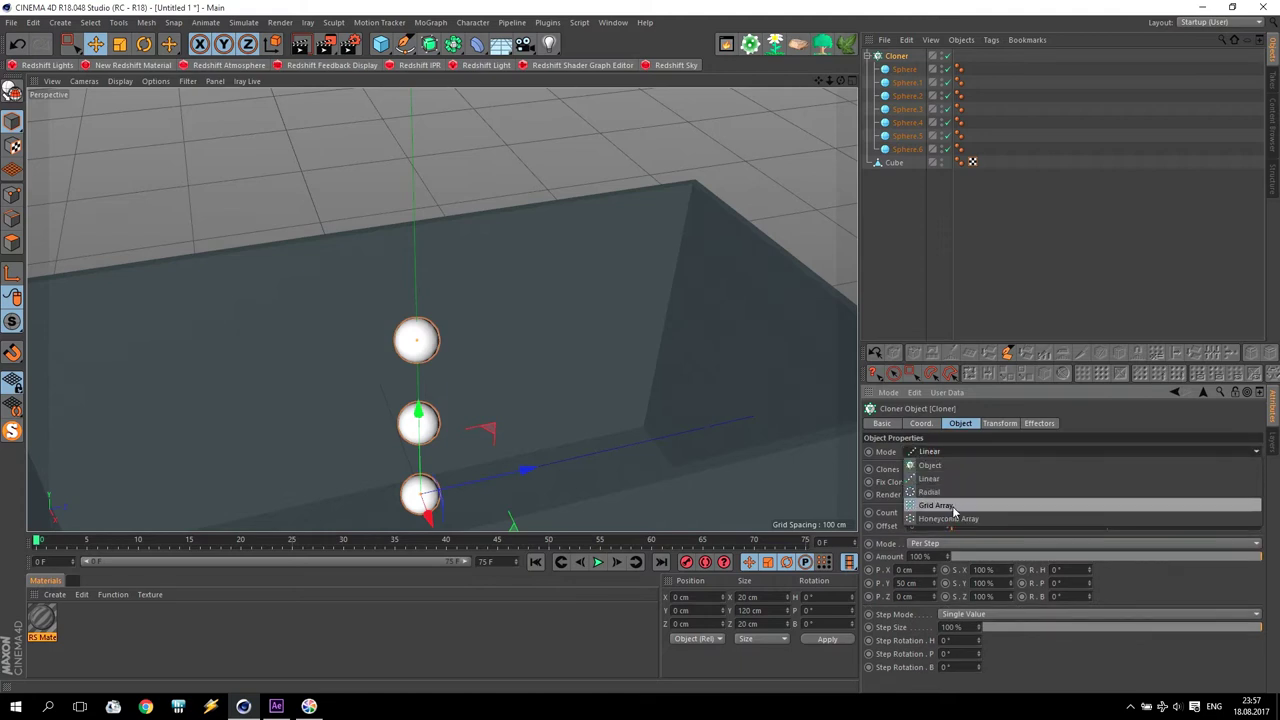
pyautogui.click(953, 507)
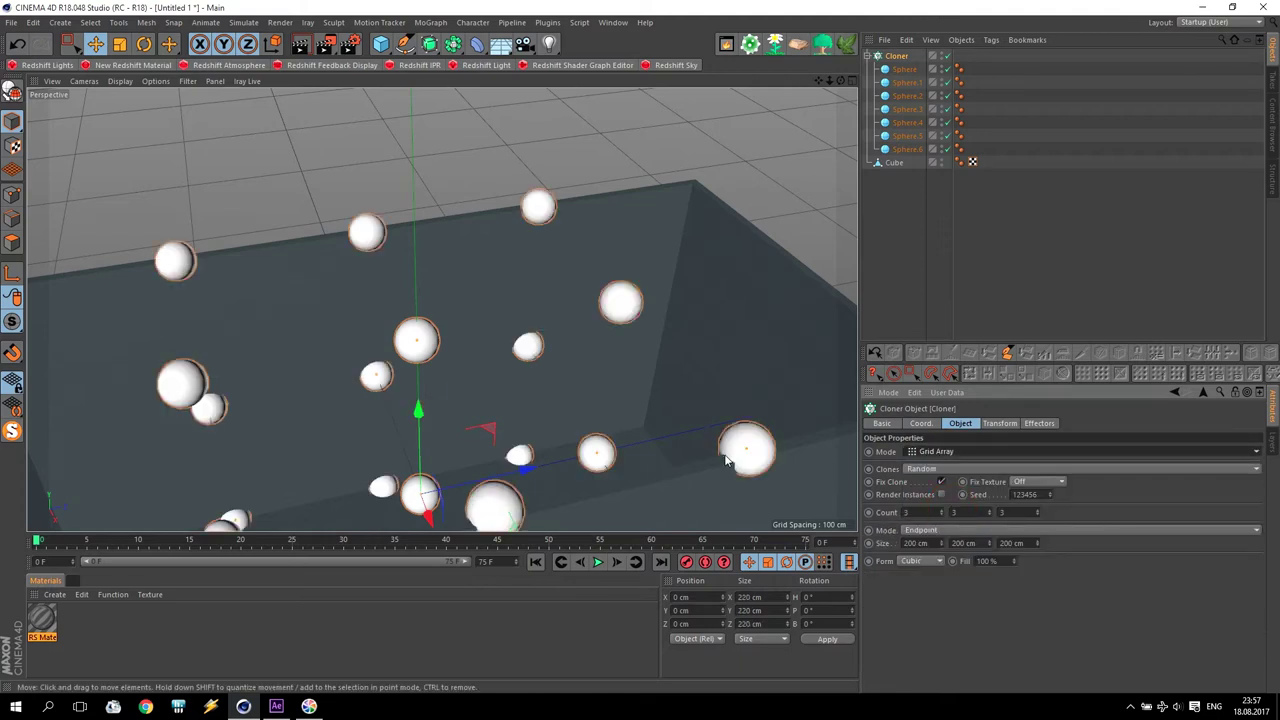
pyautogui.scroll(-8, 757, 486)
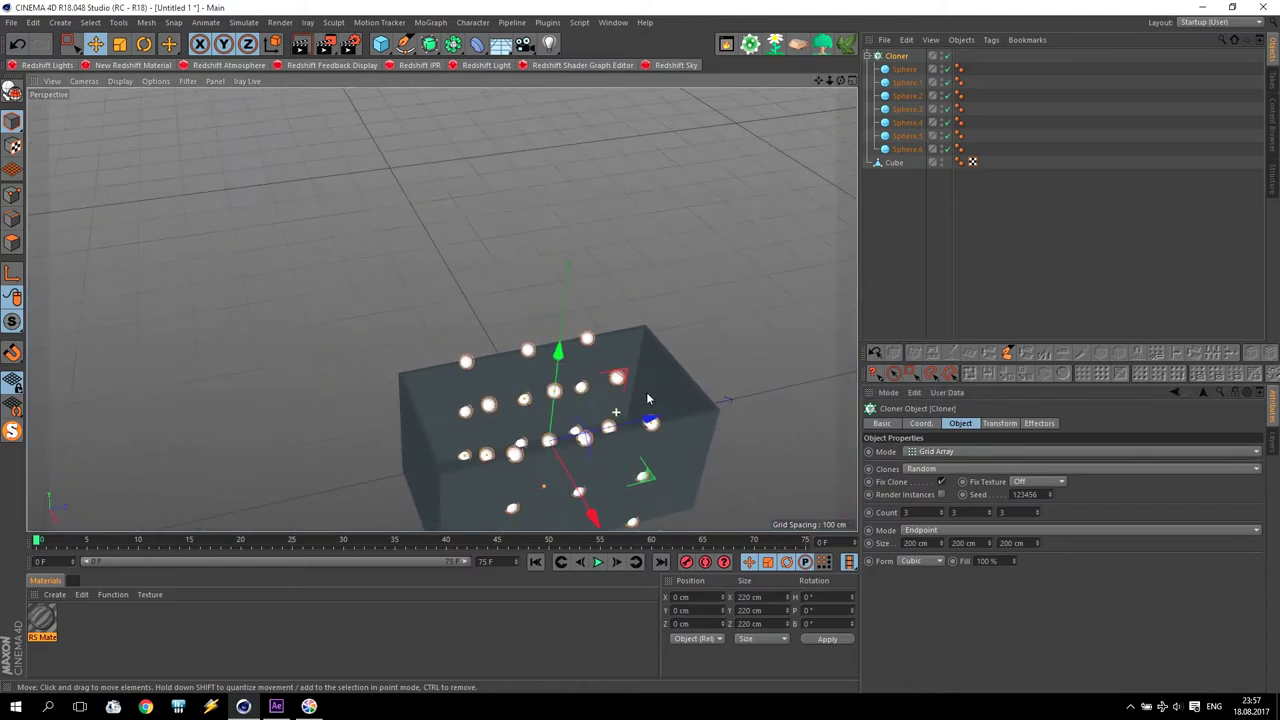
pyautogui.moveTo(818, 81)
pyautogui.mouseDown()
pyautogui.moveTo(640, 260)
pyautogui.moveTo(578, 291)
pyautogui.mouseUp()
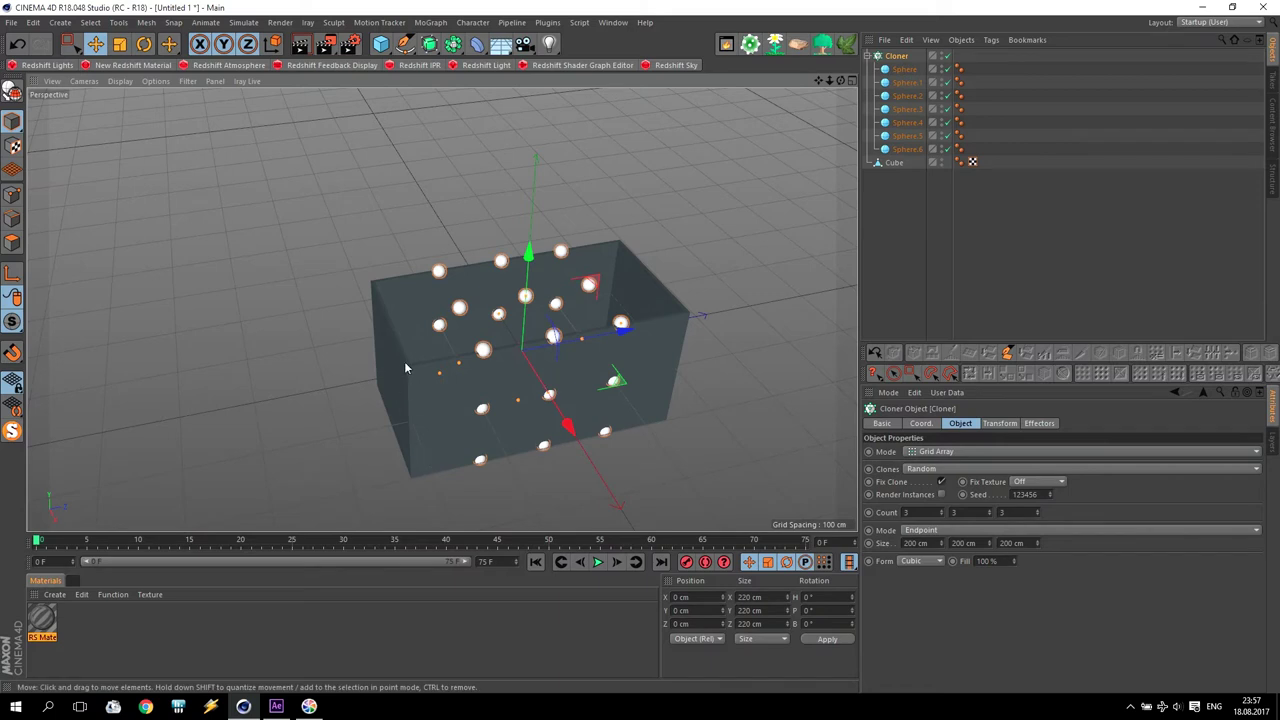
pyautogui.click(919, 512)
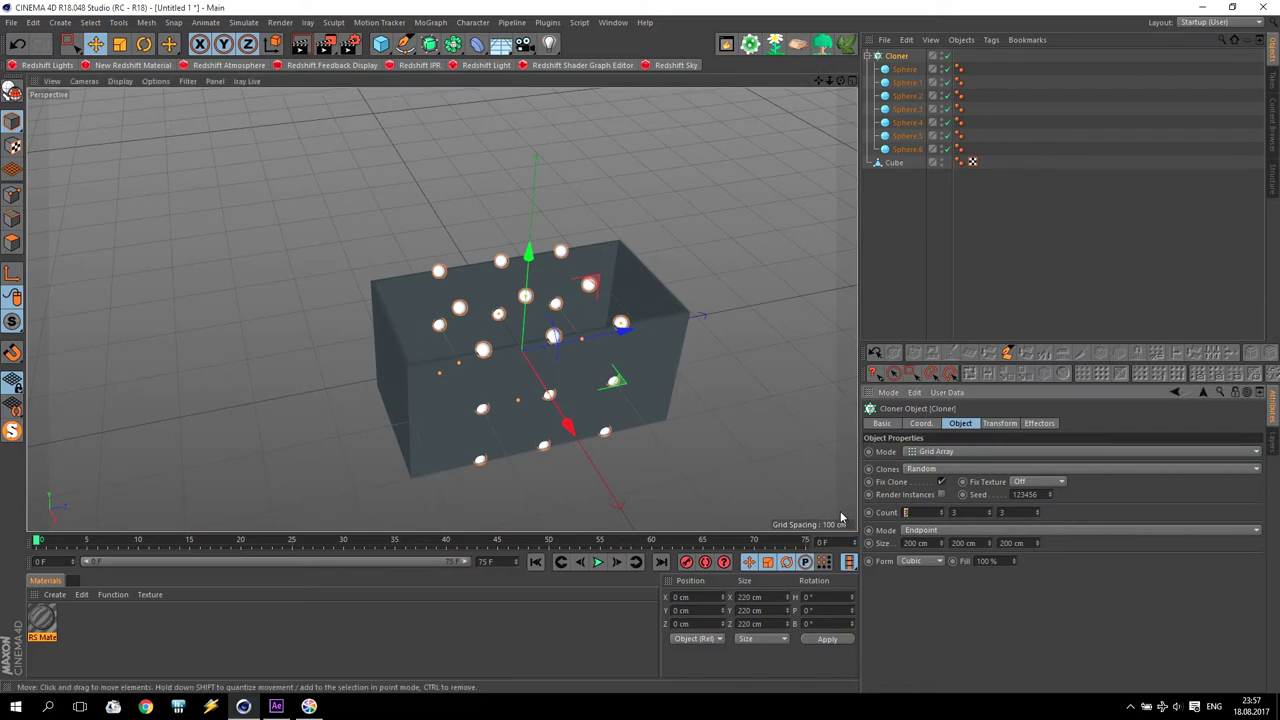
pyautogui.press('Return')
# Step: Set the third clone count to 16 and the grid size to 170 cm in X and 370 cm in Z
pyautogui.click(1017, 512)
pyautogui.write('16')
pyautogui.press('Return')
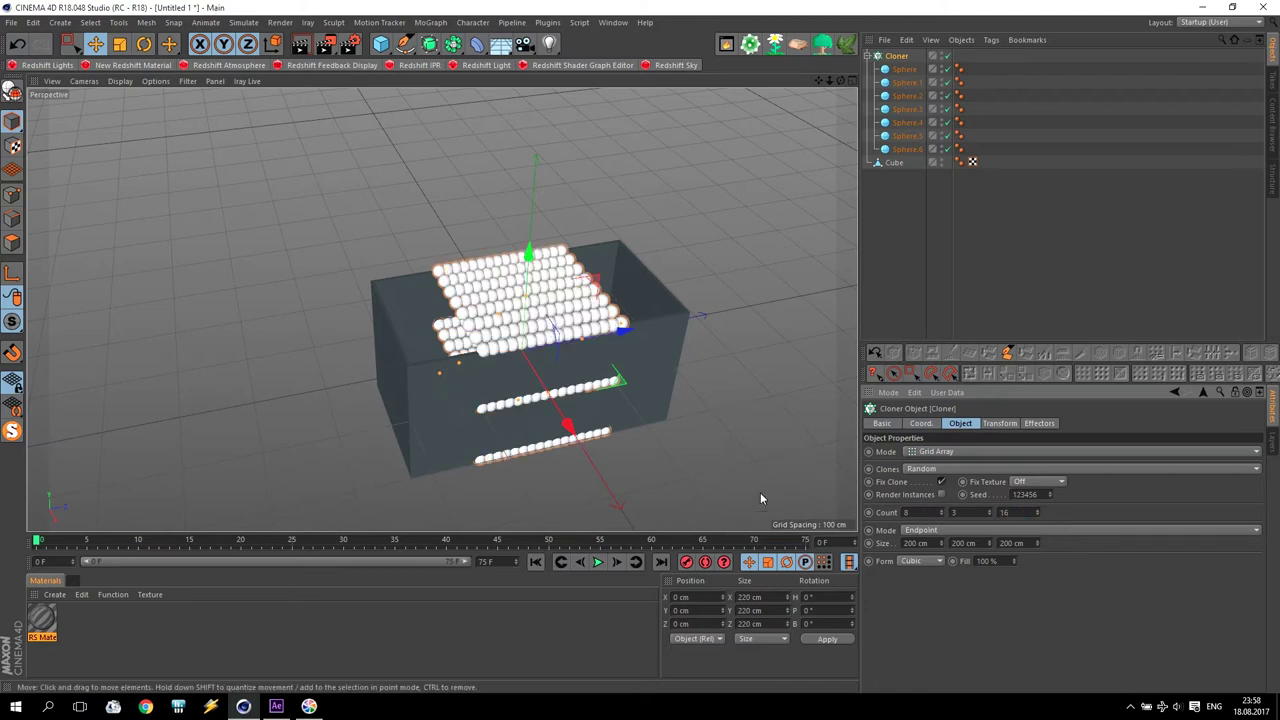
pyautogui.middleClick(516, 340)
pyautogui.middleClick(653, 204)
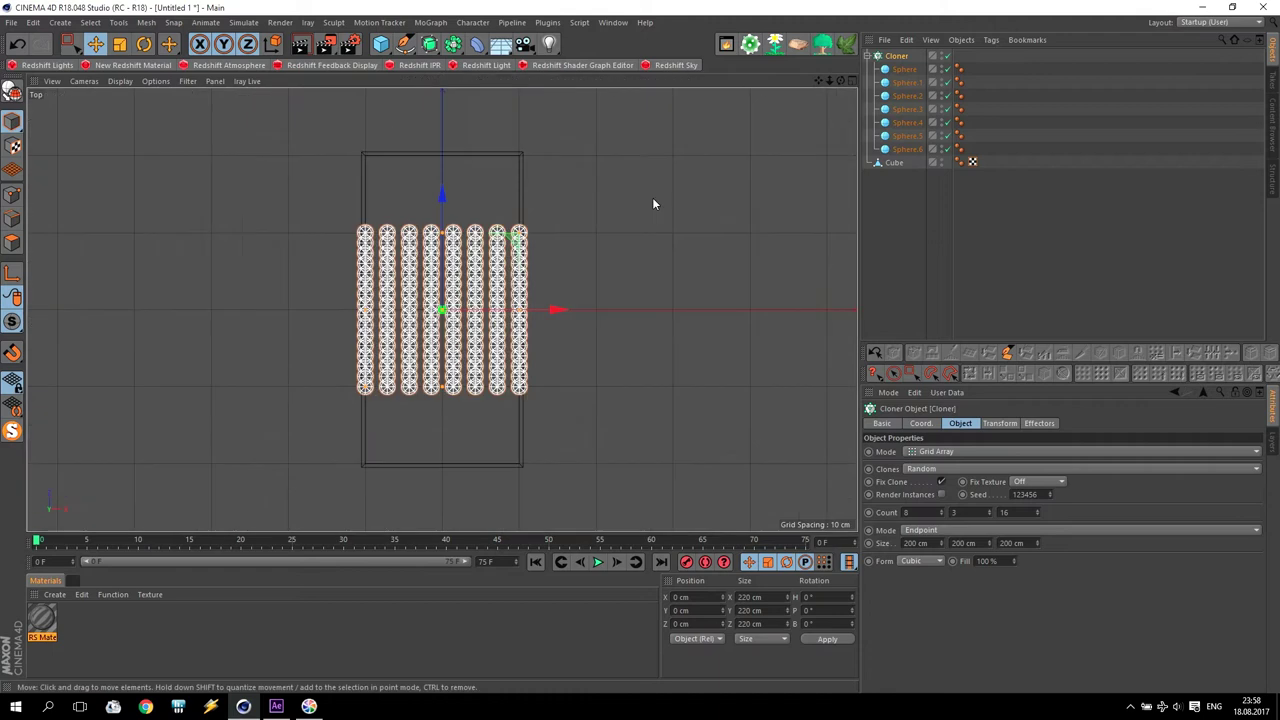
pyautogui.moveTo(940, 543); pyautogui.dragTo(920, 543)
pyautogui.doubleClick(917, 543)
pyautogui.write('170')
pyautogui.press('Return')
pyautogui.moveTo(1037, 543); pyautogui.dragTo(1068, 549)
pyautogui.write('370')
pyautogui.press('Return')
# Step: Raise the sphere grid, then give it 15 clones along Y and a 300 cm Y size
pyautogui.middleClick(470, 254)
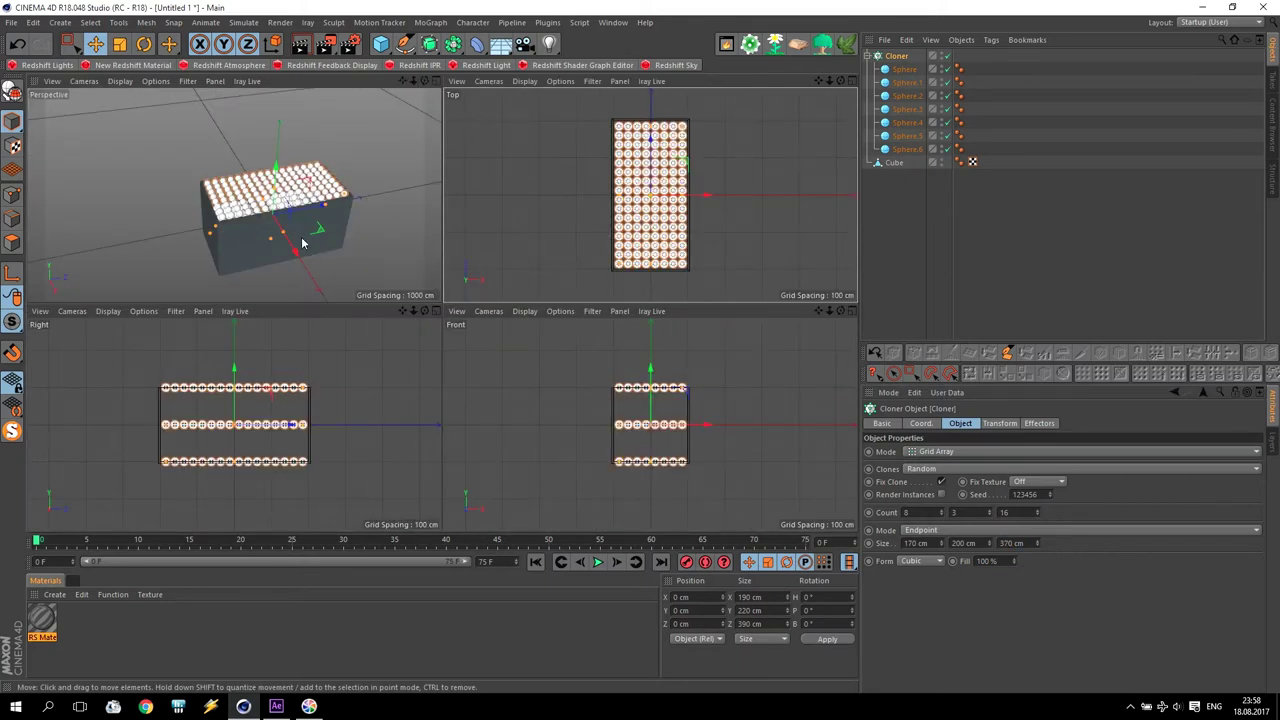
pyautogui.middleClick(272, 247)
pyautogui.moveTo(531, 263); pyautogui.dragTo(533, 90)
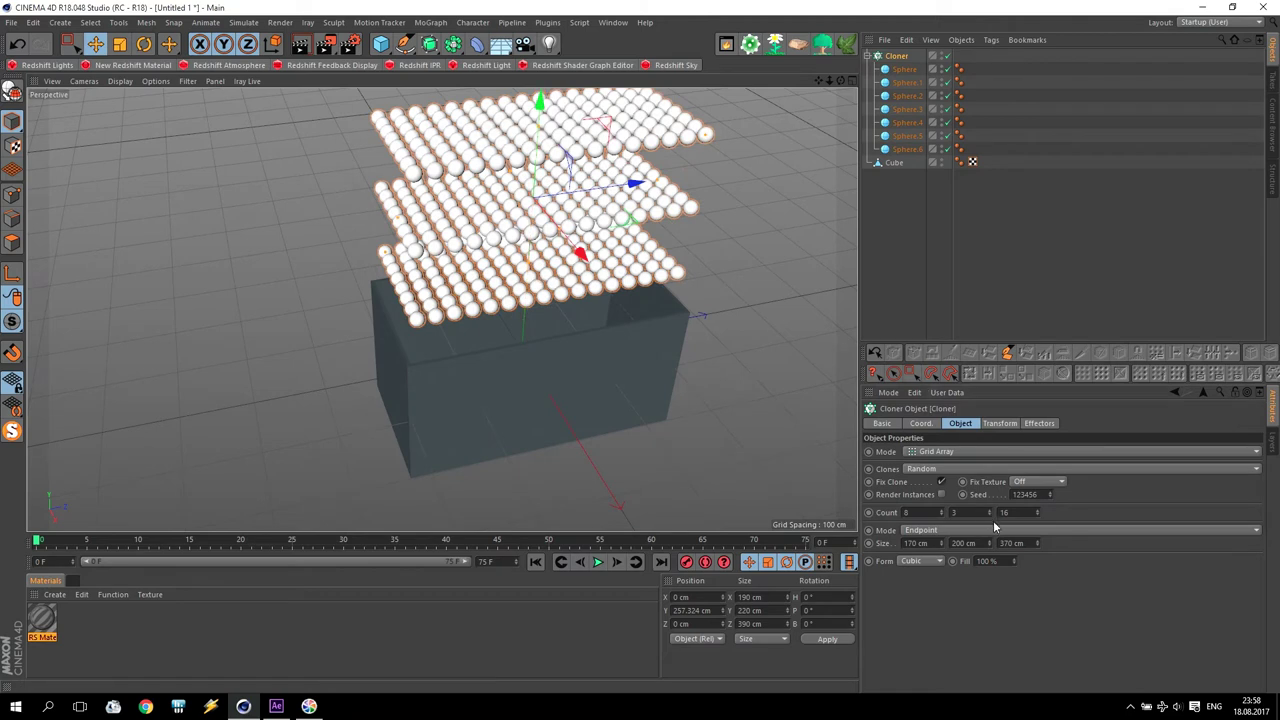
pyautogui.click(955, 512)
pyautogui.write('15')
pyautogui.press('Return')
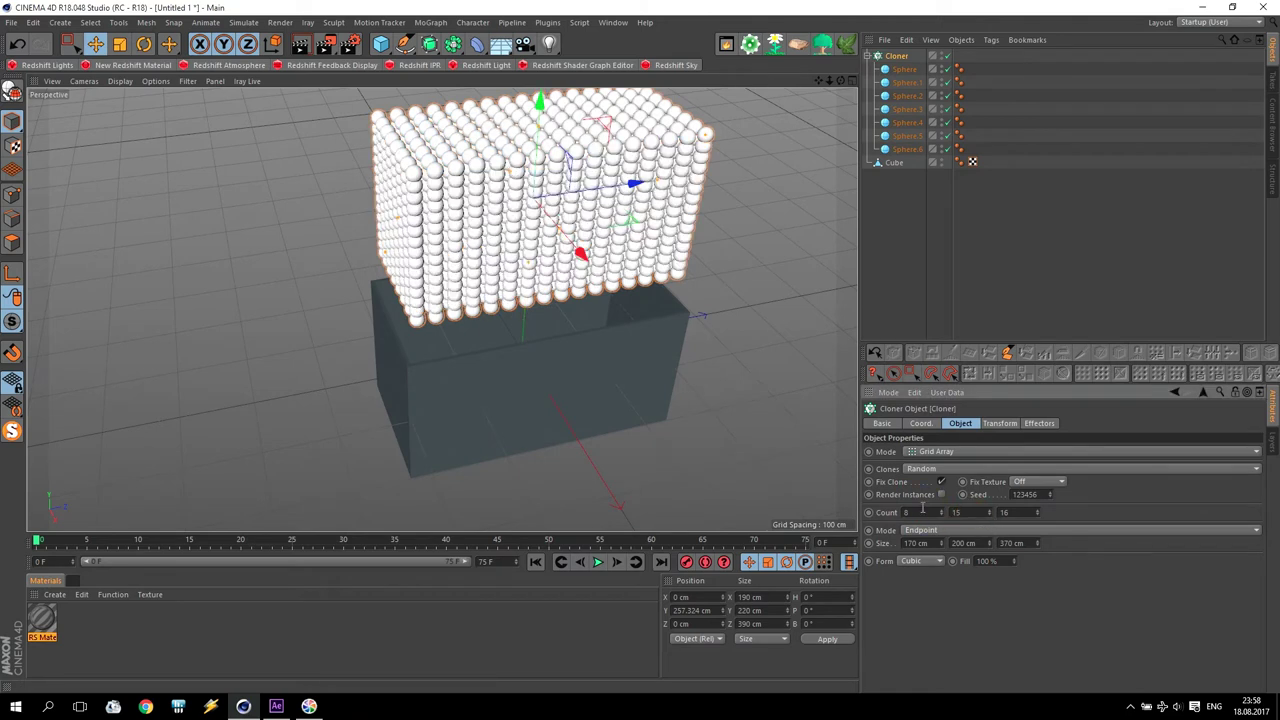
pyautogui.click(985, 543)
pyautogui.write('30')
pyautogui.press('Return')
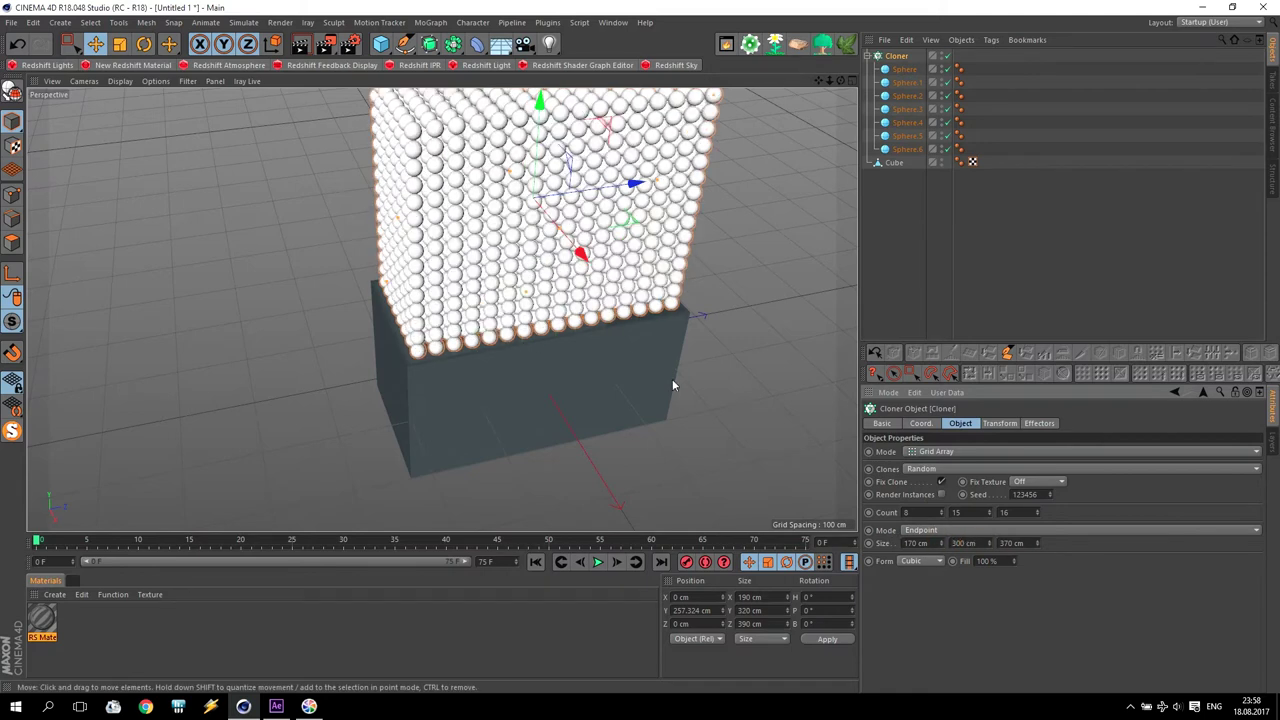
# Step: Lower the sphere grid in the front view so it sits just above the box at Y 78.894 cm
pyautogui.middleClick(660, 370)
pyautogui.middleClick(648, 408)
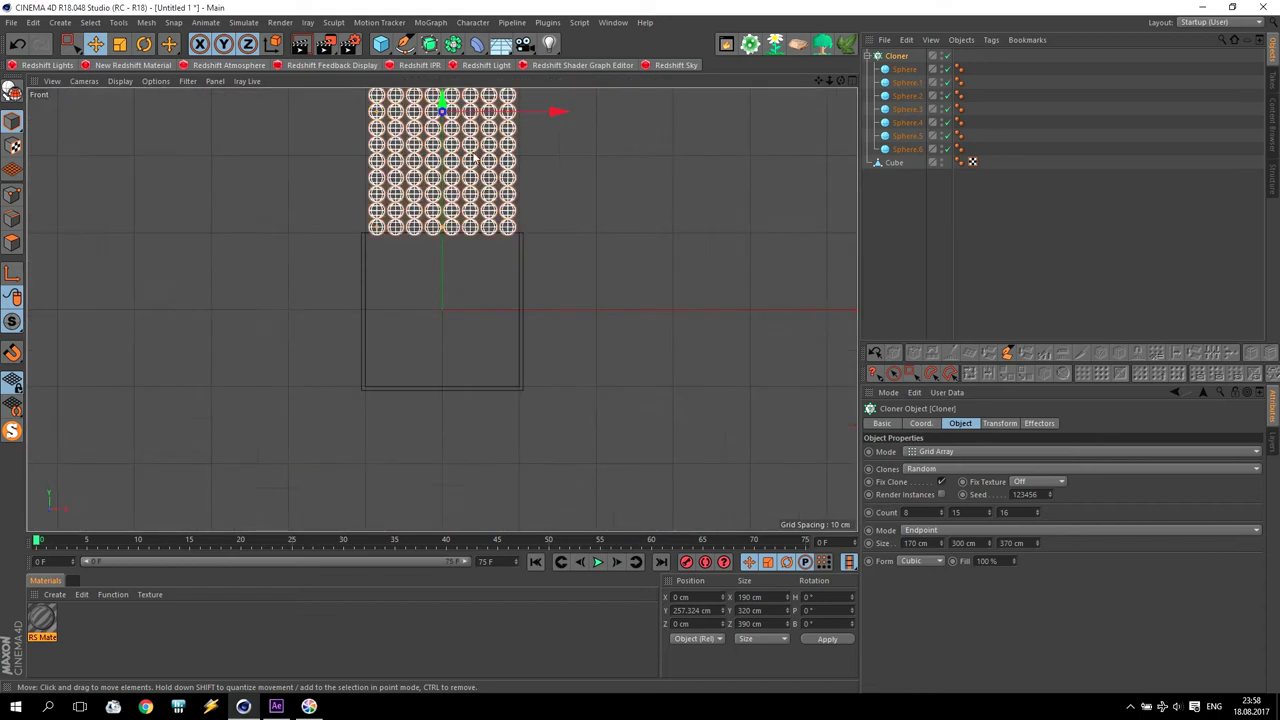
pyautogui.moveTo(818, 80)
pyautogui.mouseDown()
pyautogui.moveTo(835, 203)
pyautogui.moveTo(814, 86)
pyautogui.mouseUp()
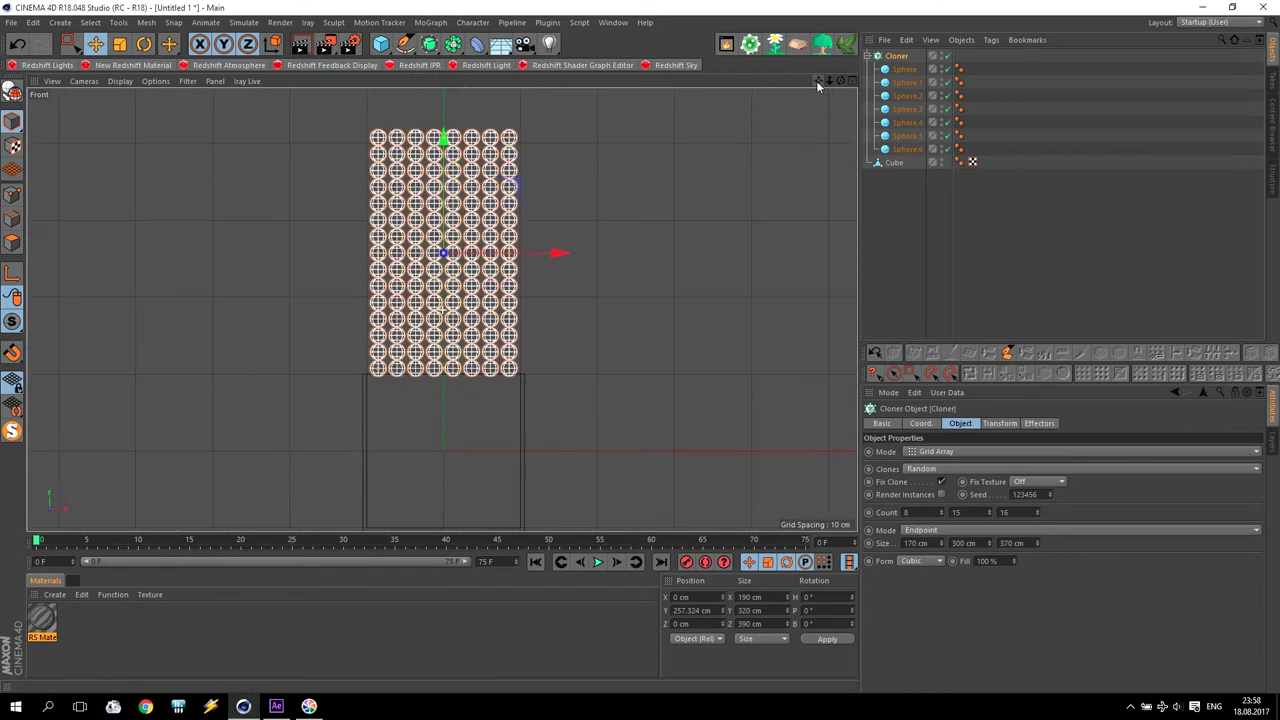
pyautogui.moveTo(446, 165); pyautogui.dragTo(461, 308)
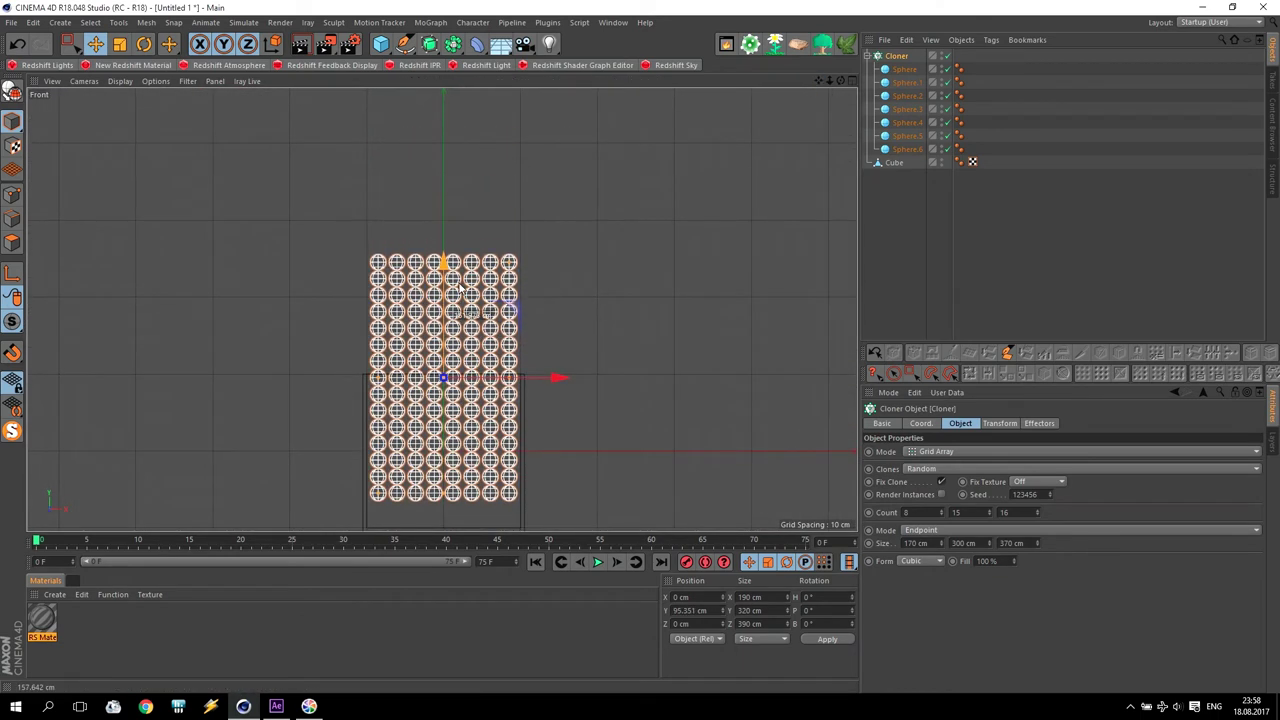
pyautogui.moveTo(818, 80); pyautogui.dragTo(789, 117)
pyautogui.moveTo(447, 185); pyautogui.dragTo(449, 197)
pyautogui.middleClick(580, 265)
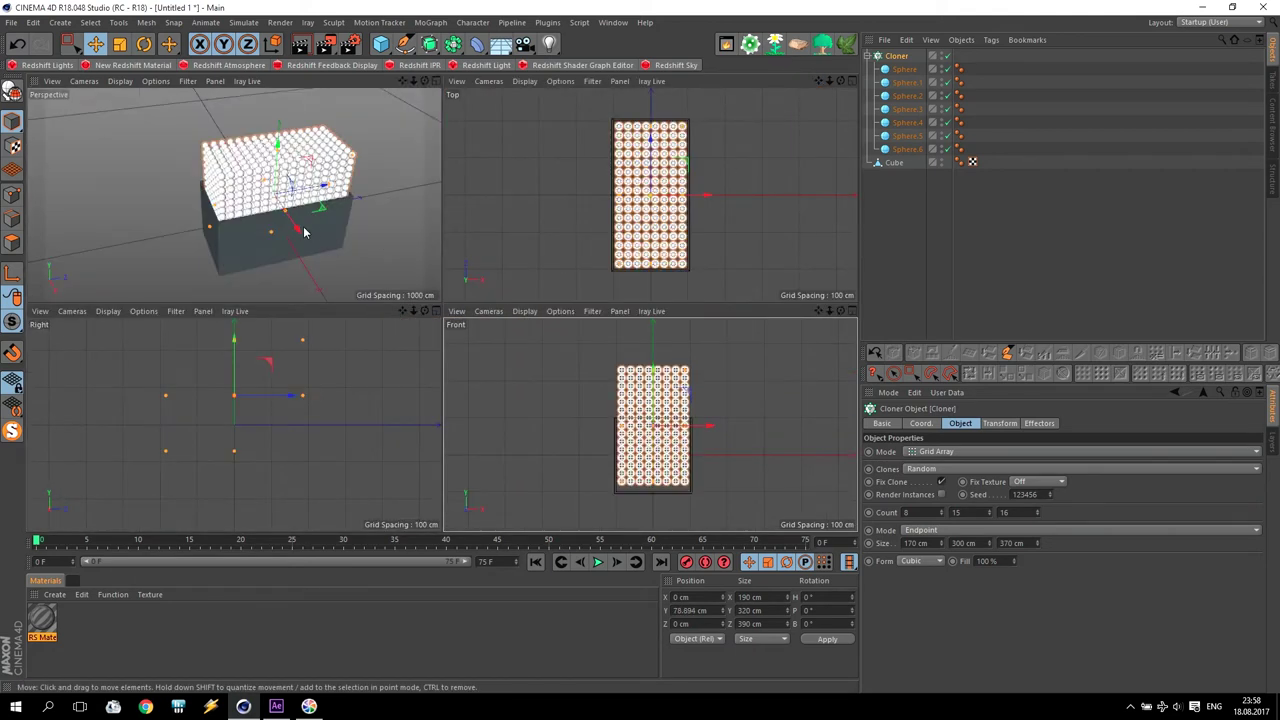
pyautogui.middleClick(230, 190)
pyautogui.scroll(2, 540, 300)
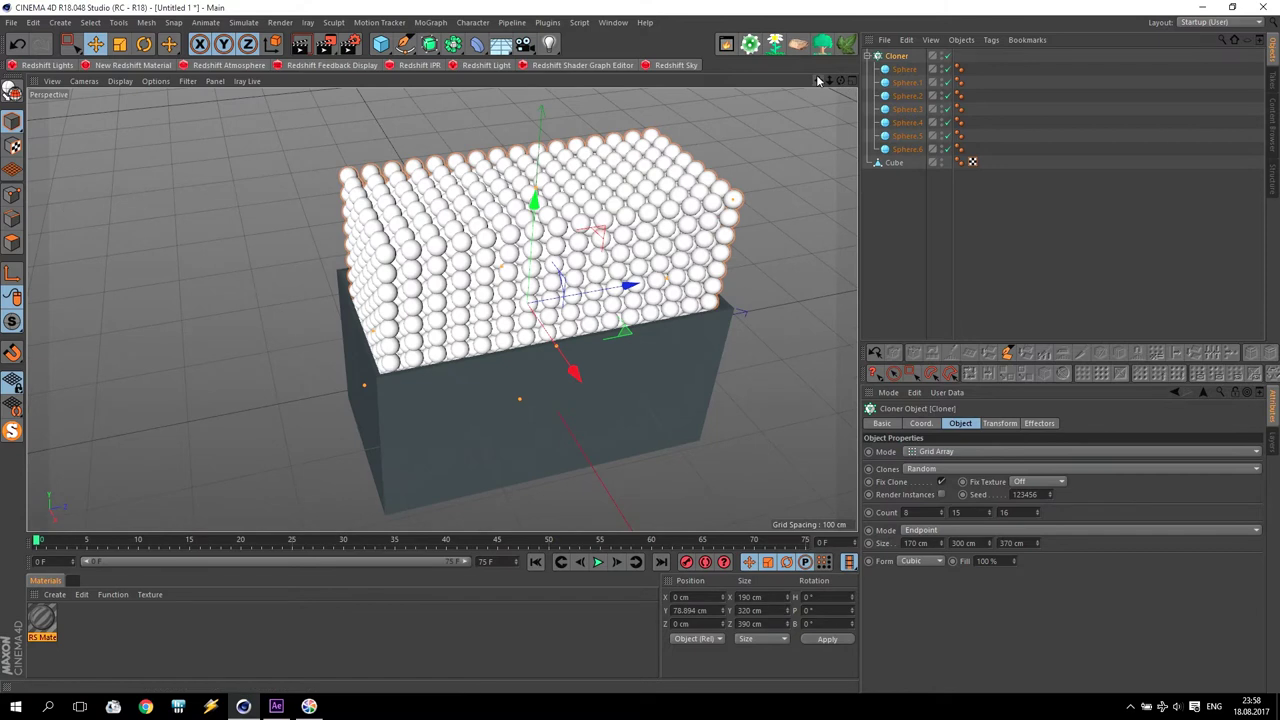
# Step: Add a Rigid Body dynamics tag to the Cloner
pyautogui.click(990, 40)
pyautogui.moveTo(1052, 210)
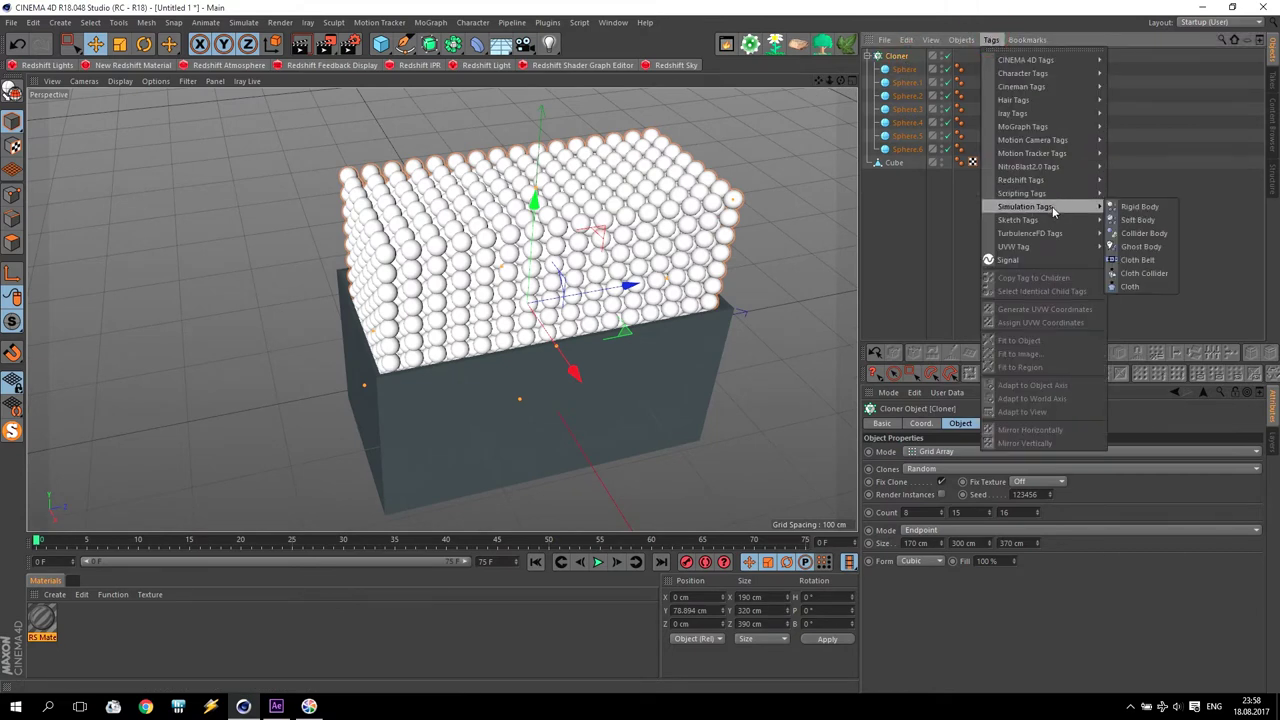
pyautogui.click(1148, 207)
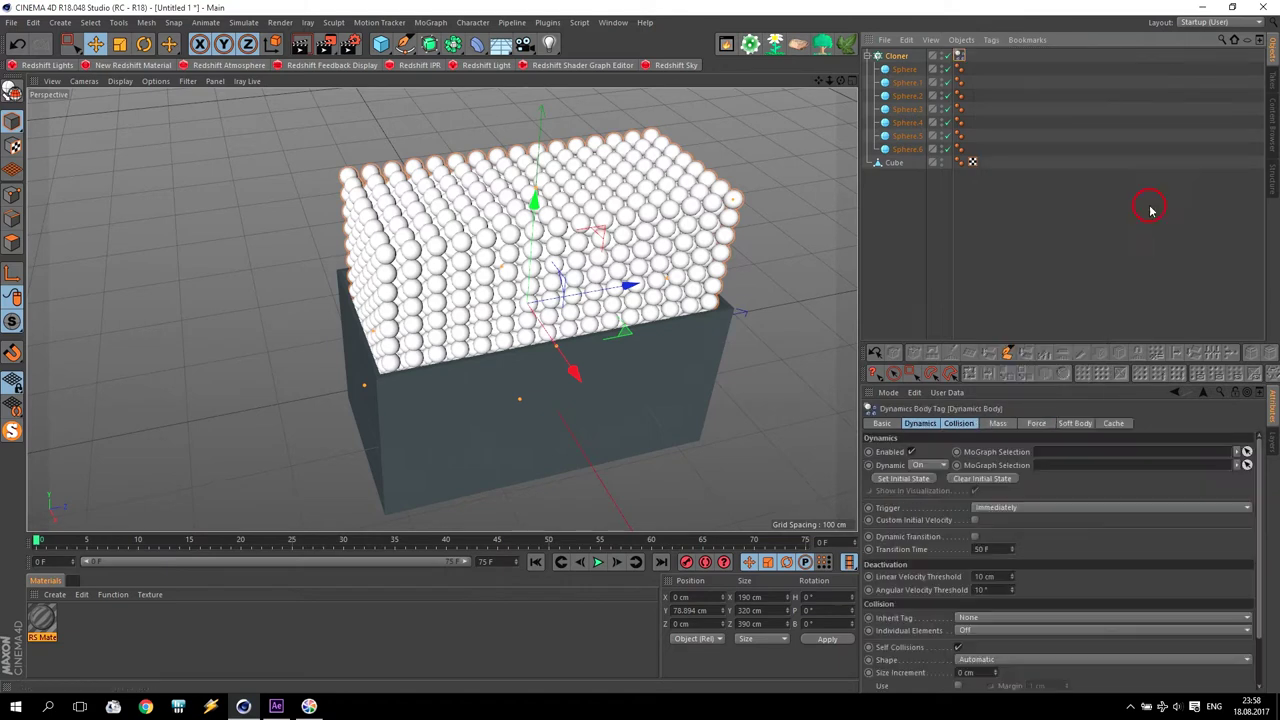
pyautogui.click(920, 423)
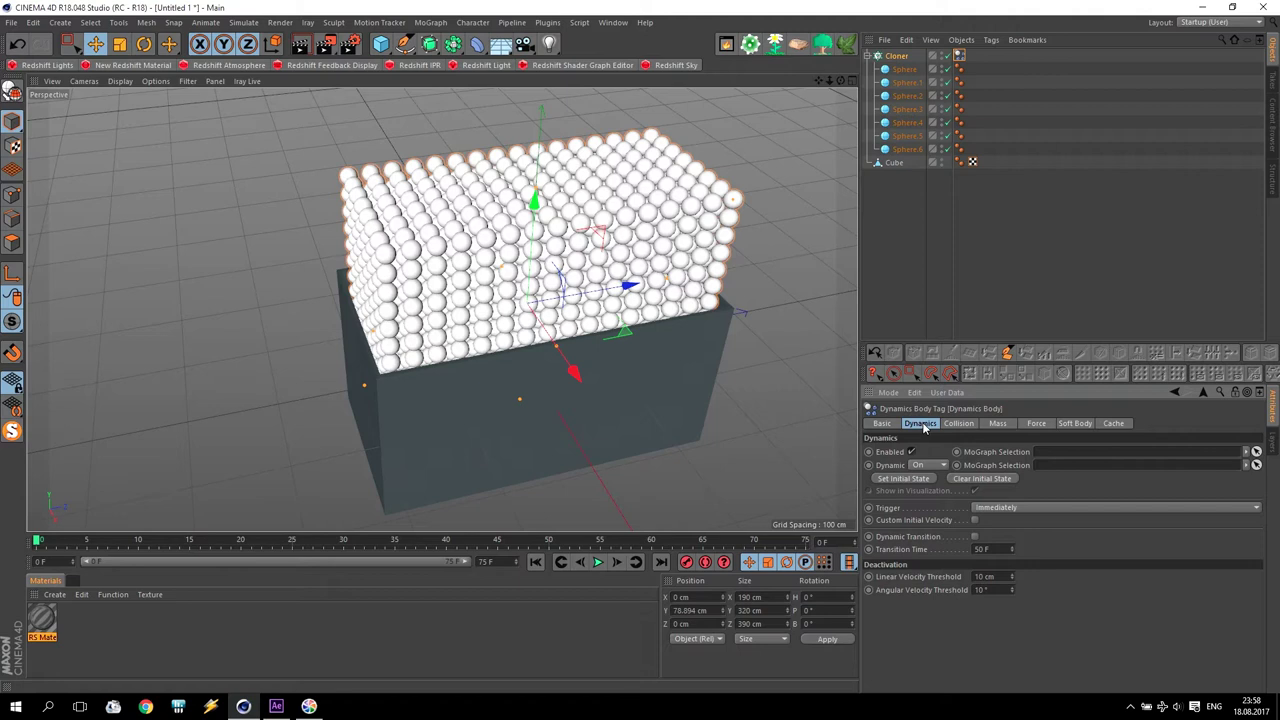
# Step: Set the tag's collision to Apply Tag to Children, Individual Elements All, Ellipsoid shape and 0% noise
pyautogui.click(962, 424)
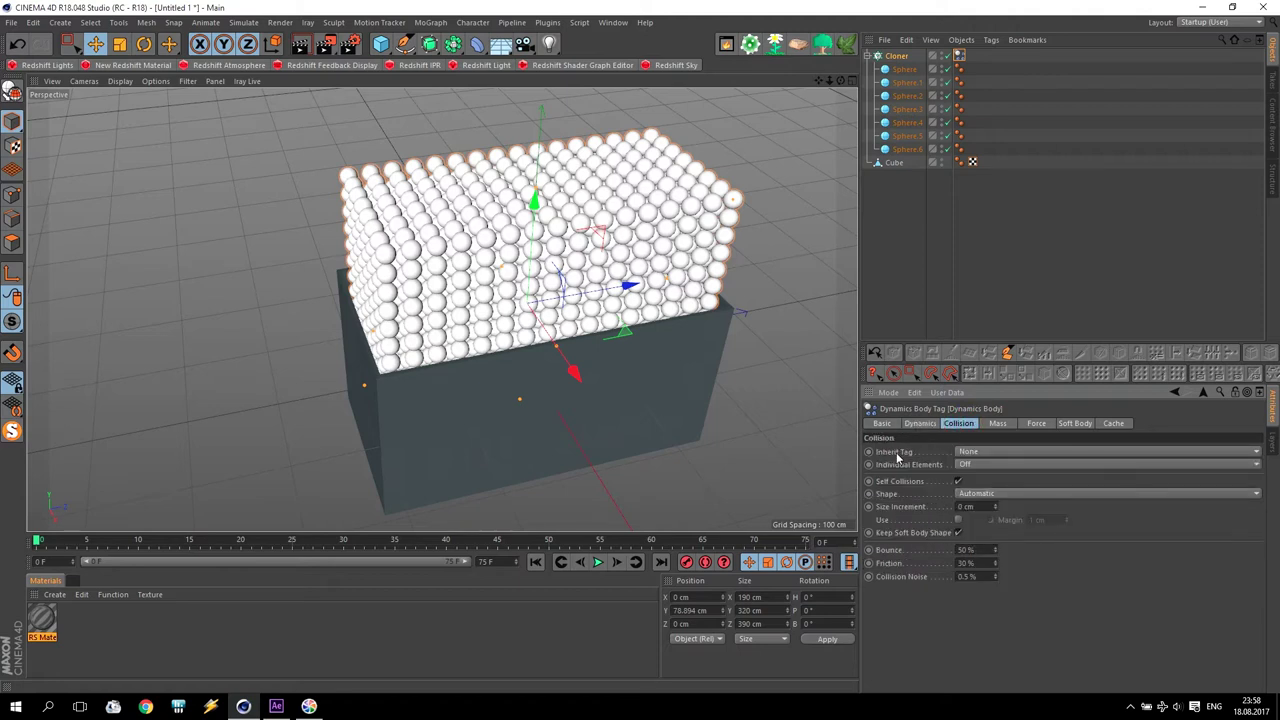
pyautogui.click(975, 453)
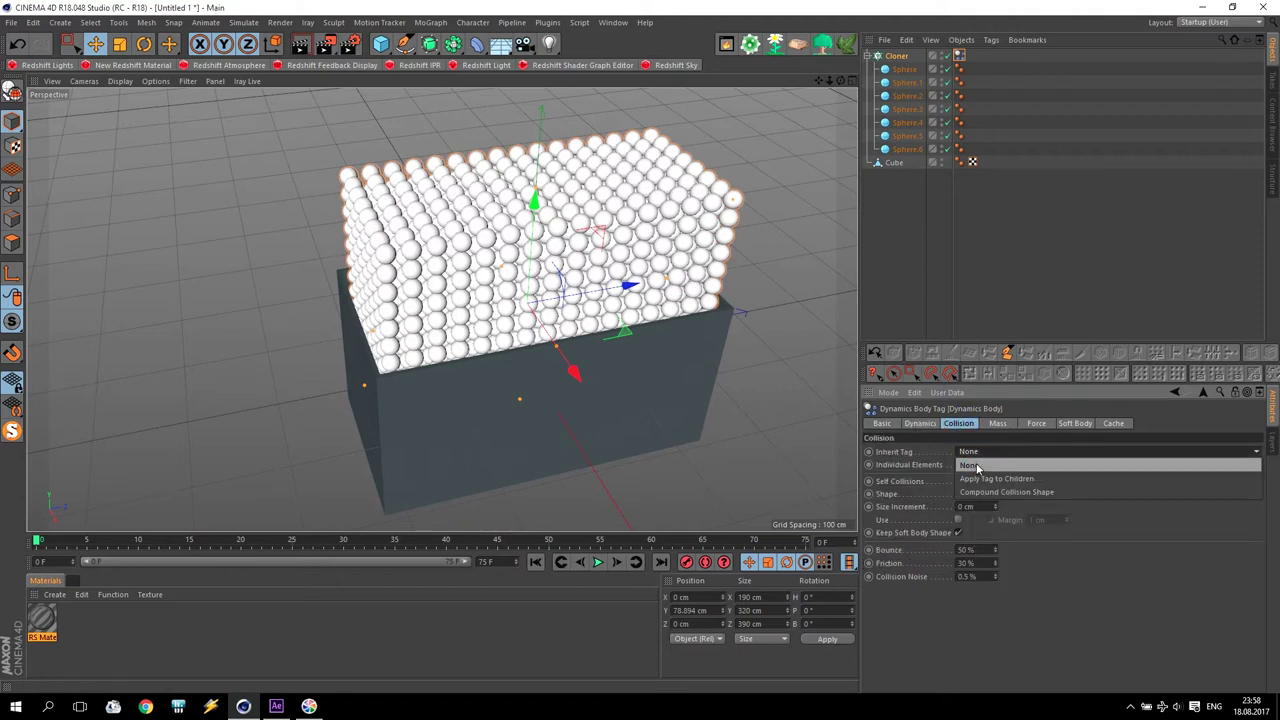
pyautogui.click(981, 479)
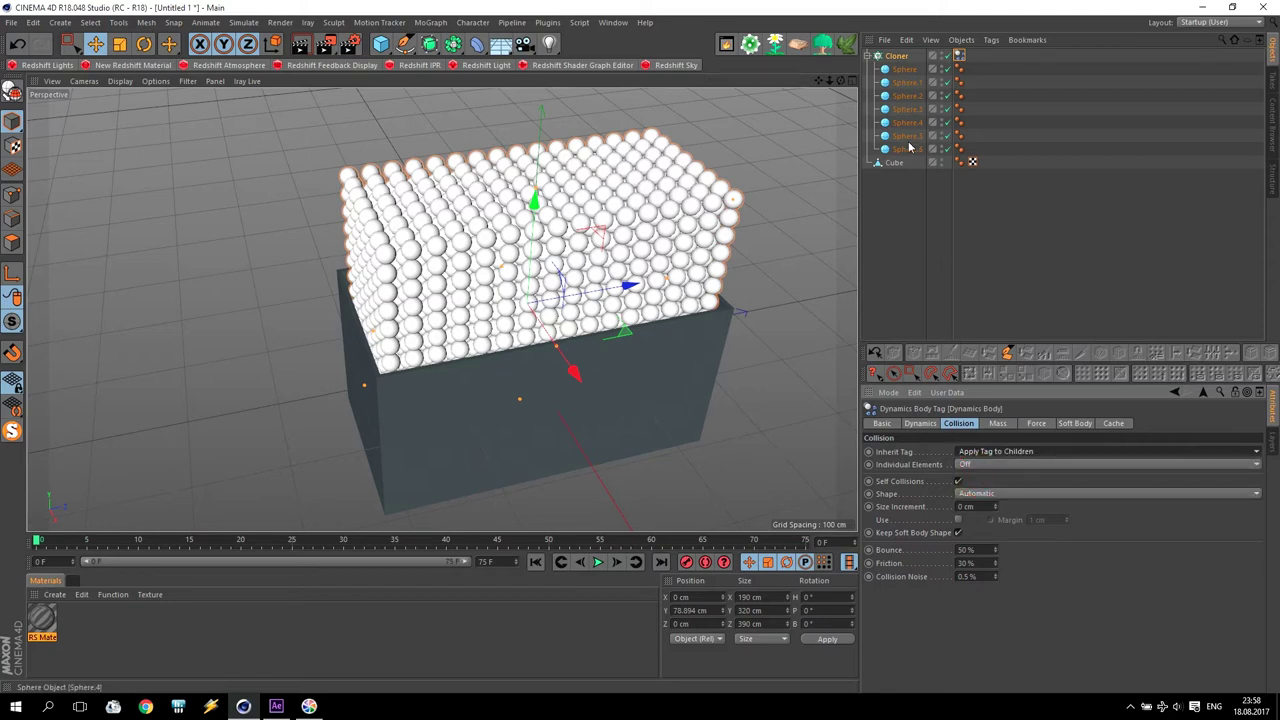
pyautogui.click(975, 465)
pyautogui.click(972, 516)
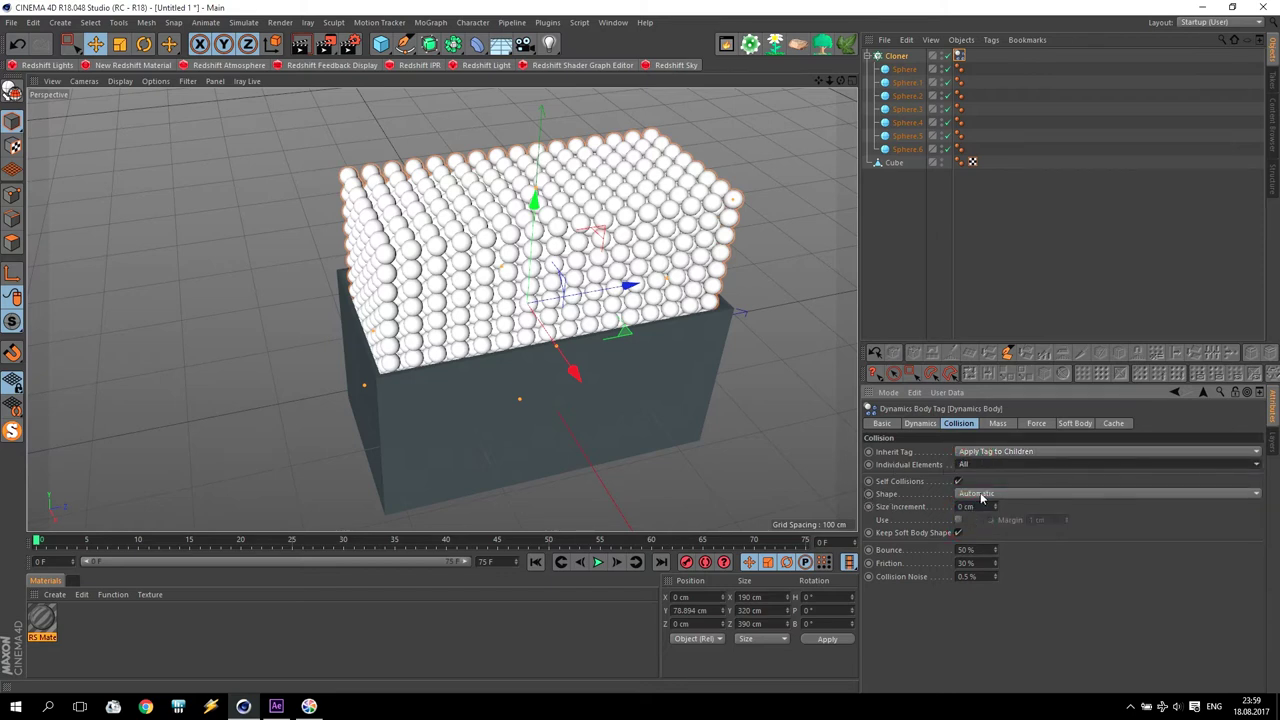
pyautogui.click(980, 494)
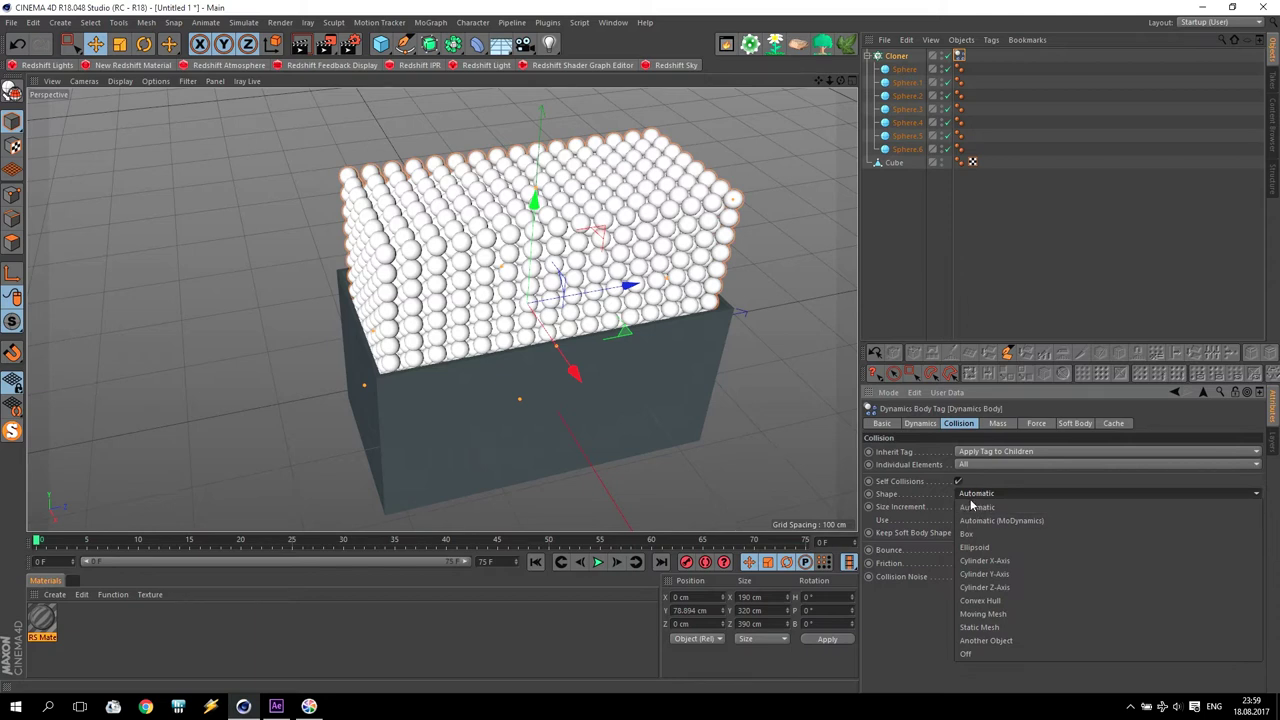
pyautogui.click(988, 548)
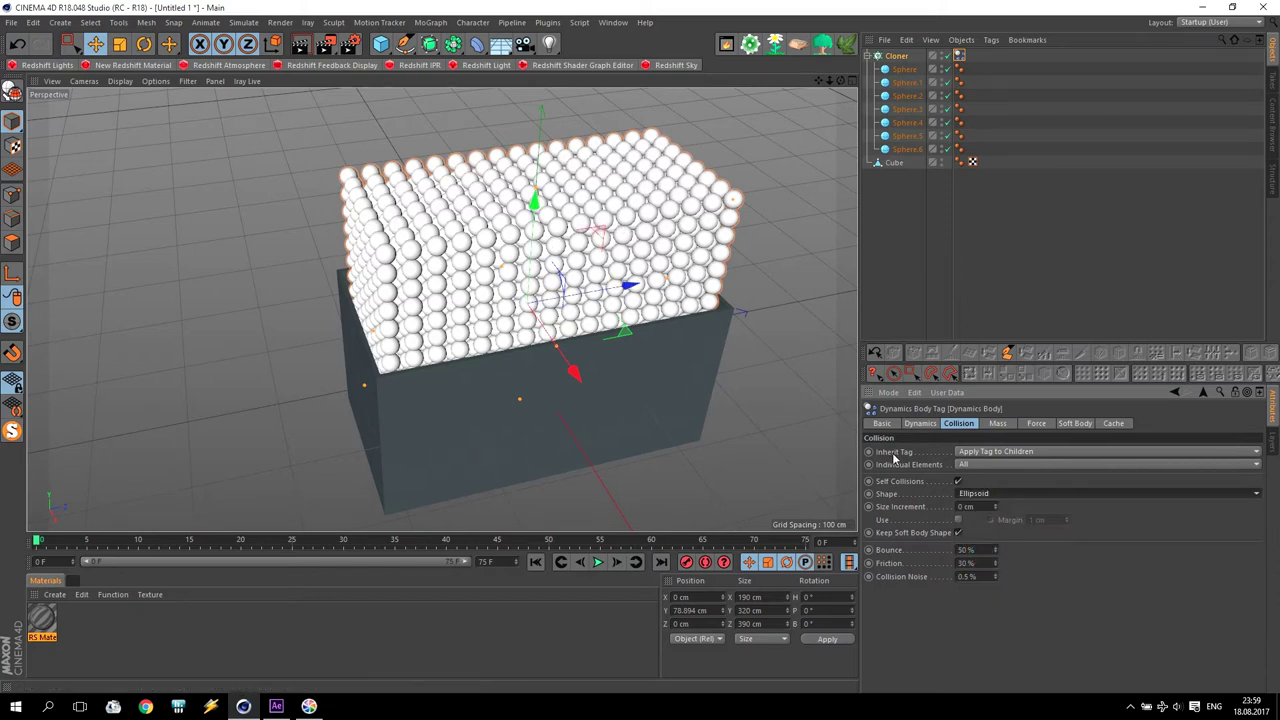
pyautogui.click(963, 577)
pyautogui.write('0')
pyautogui.press('Return')
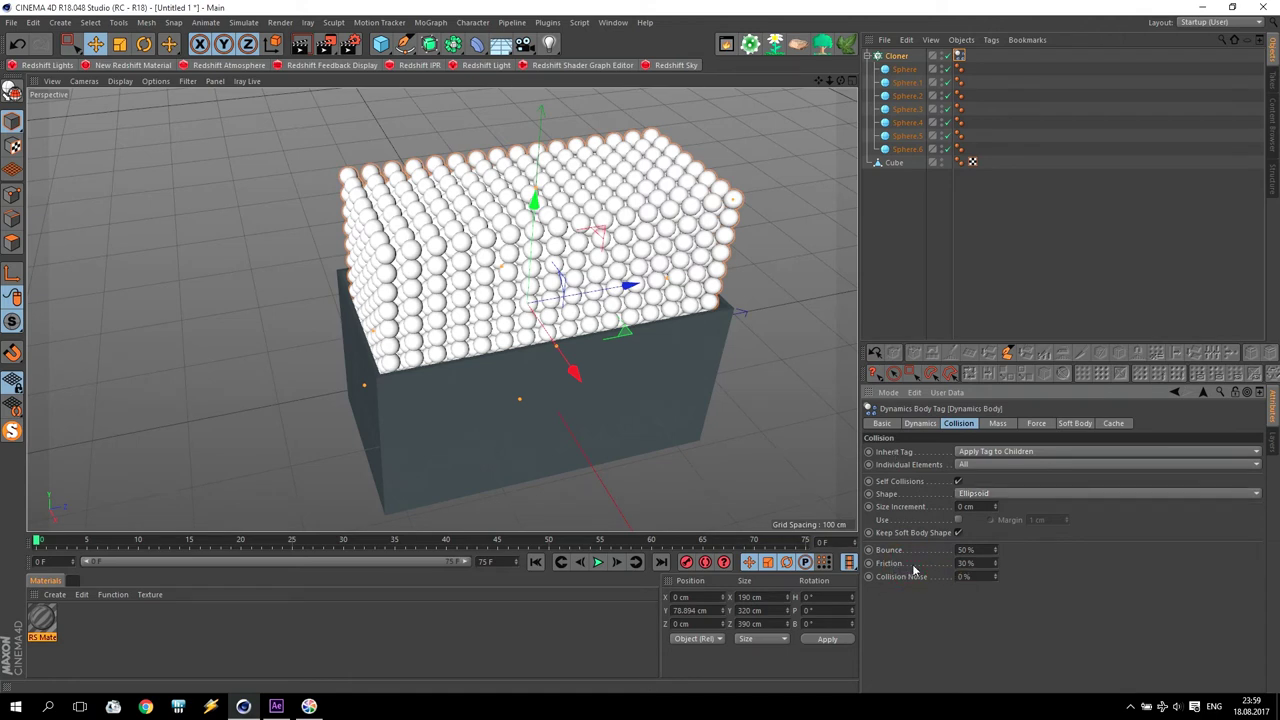
pyautogui.click(938, 424)
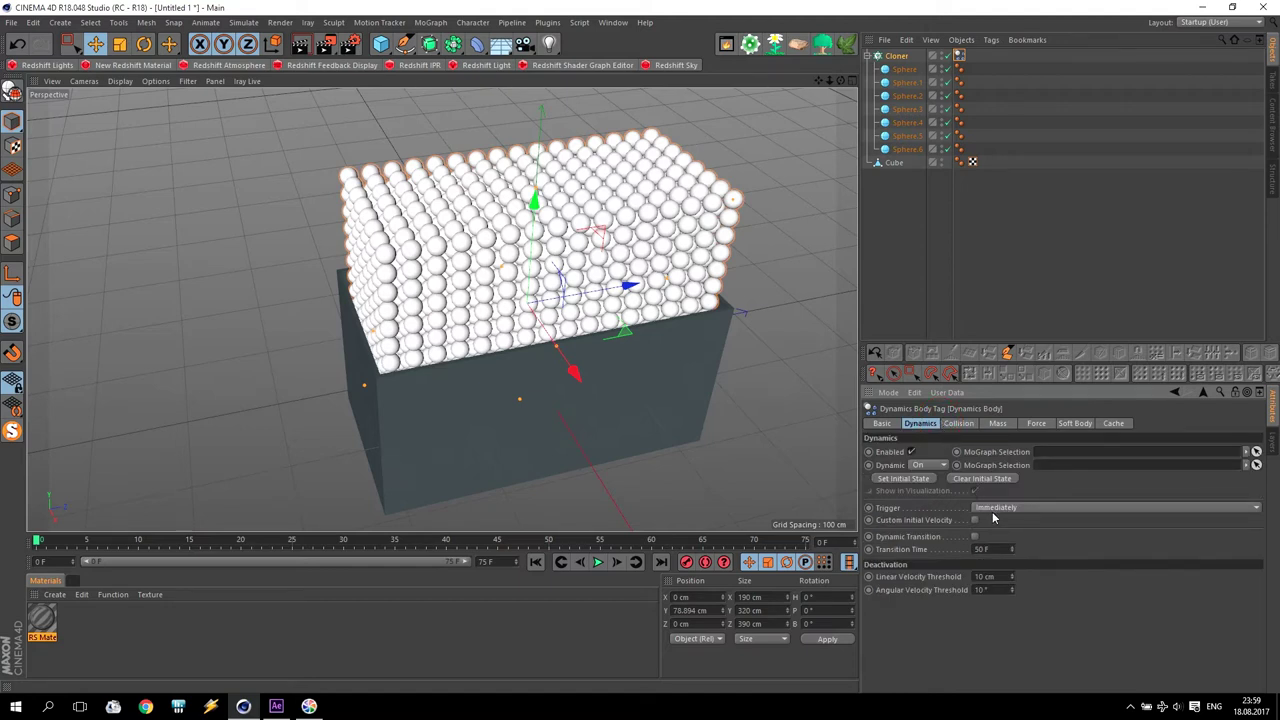
# Step: Add a Collider Body dynamics tag to the Cube
pyautogui.click(894, 164)
pyautogui.click(991, 40)
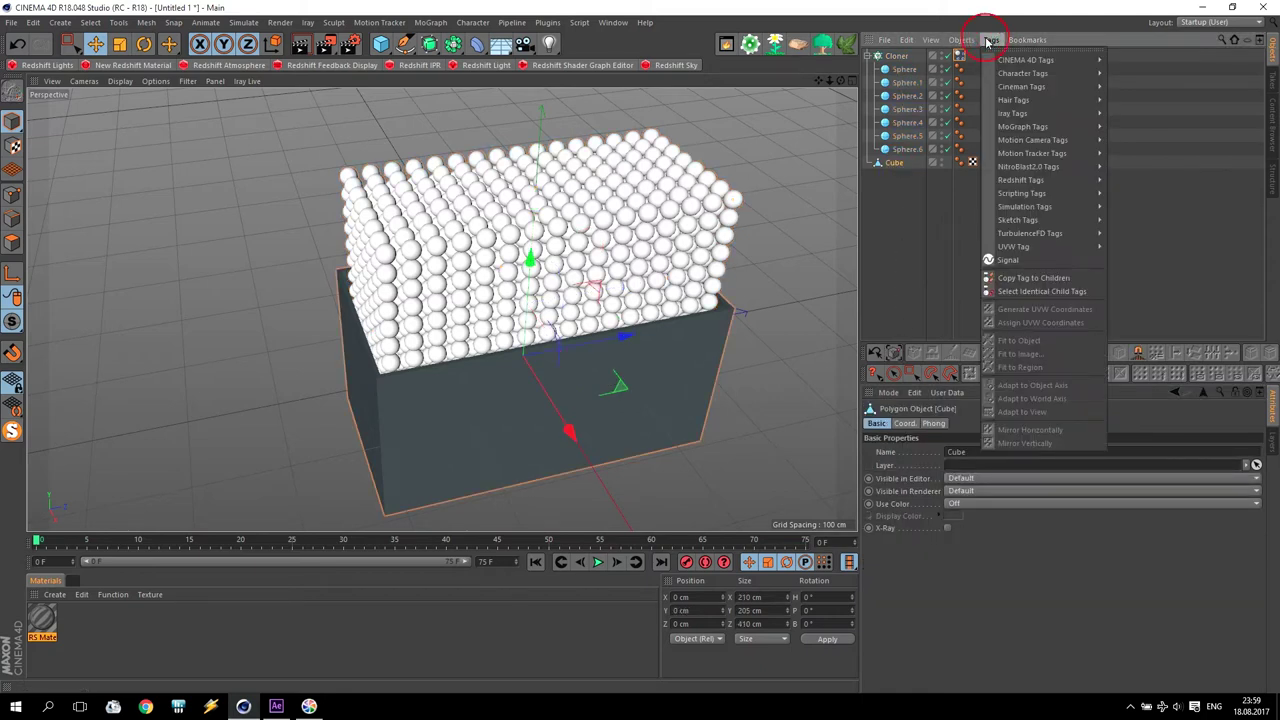
pyautogui.moveTo(1037, 210)
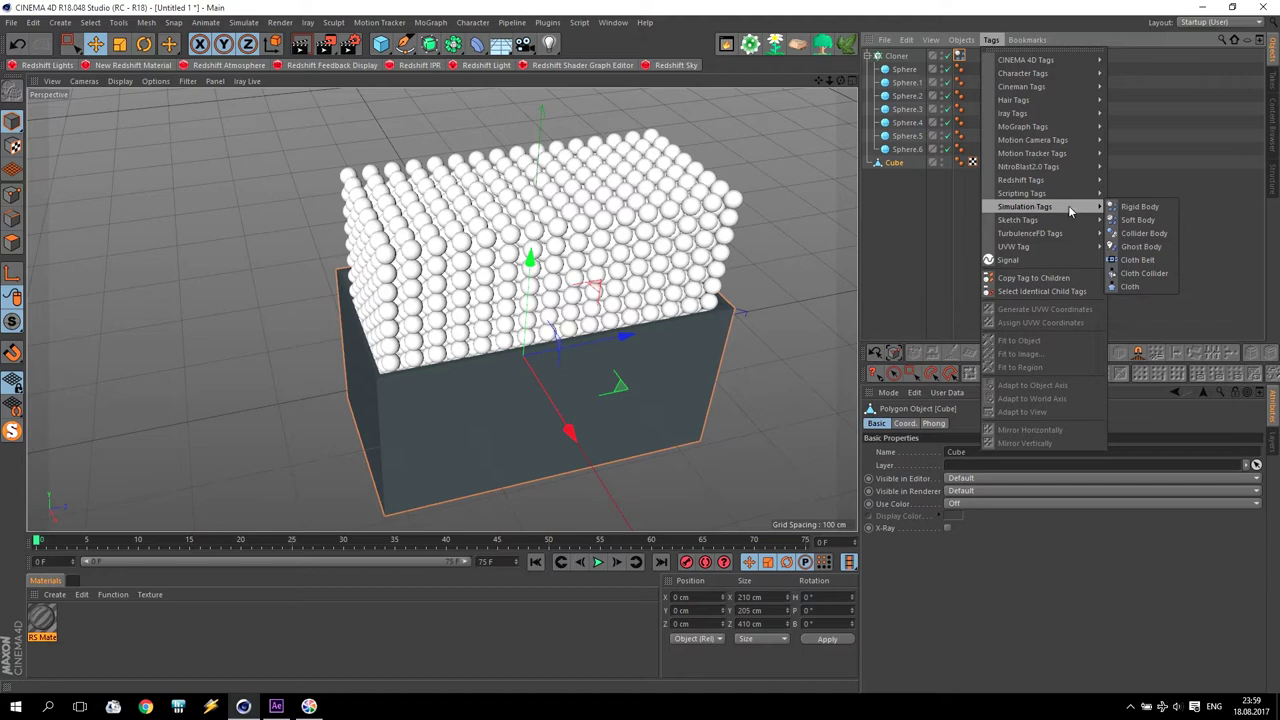
pyautogui.click(1154, 232)
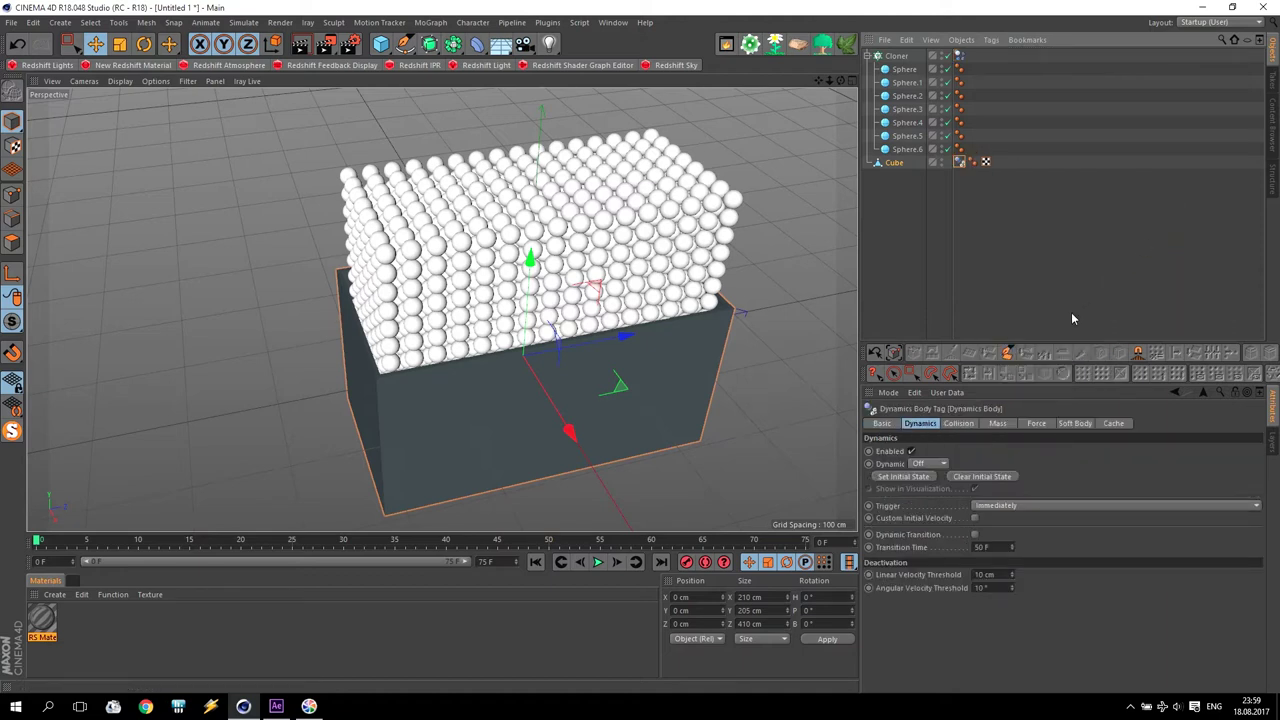
pyautogui.click(960, 424)
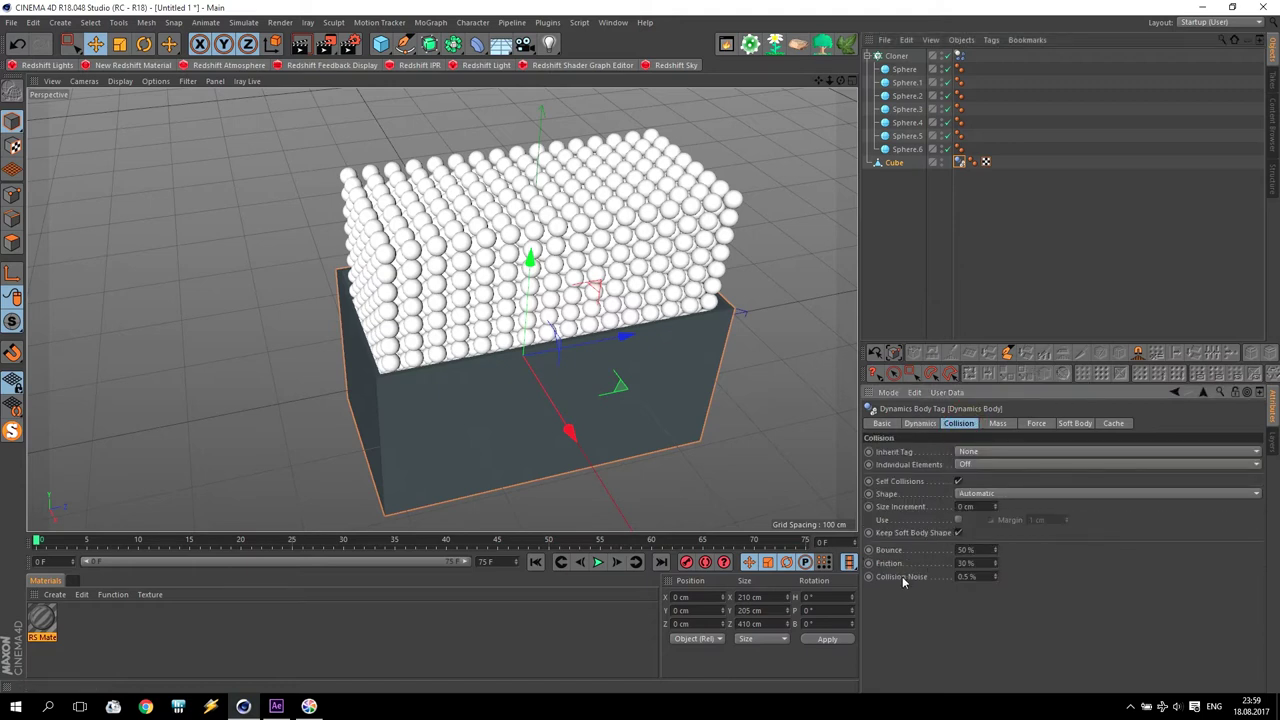
# Step: Set the Cube's collision noise and bounce to 0% and its shape to Moving Mesh
pyautogui.doubleClick(970, 577)
pyautogui.write('0')
pyautogui.press('Return')
pyautogui.write('0')
pyautogui.press('Return')
pyautogui.click(982, 495)
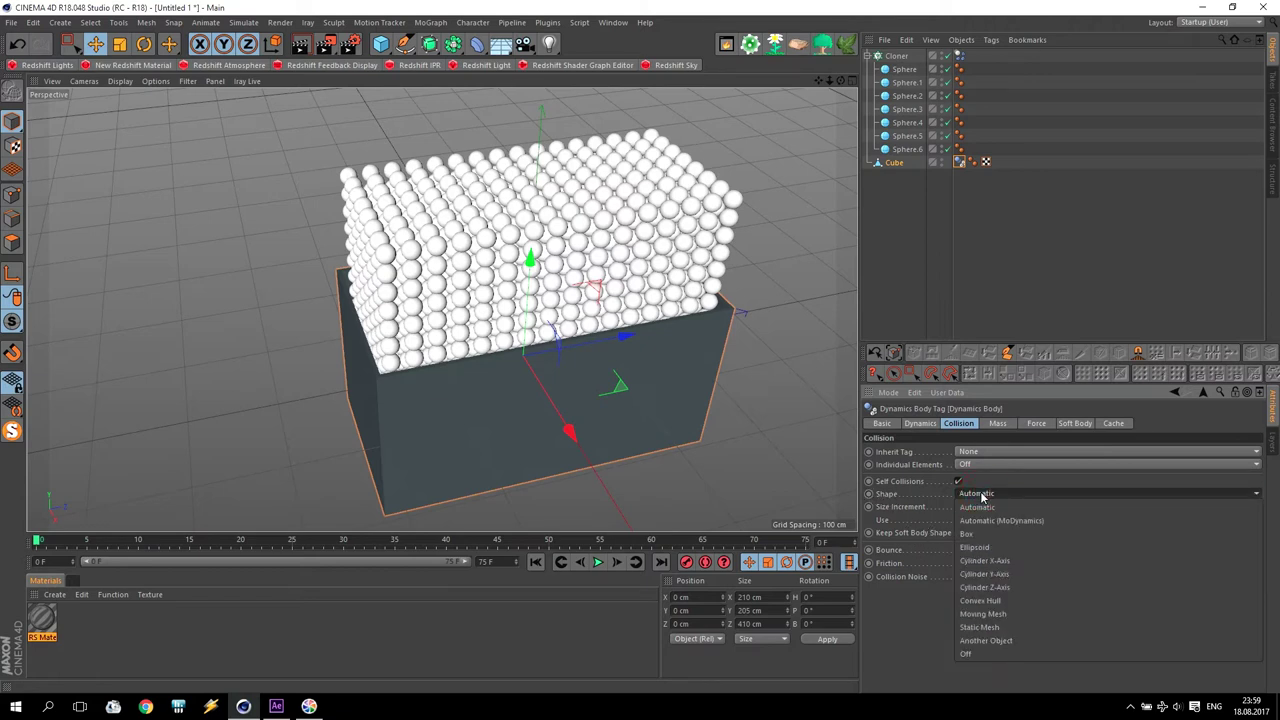
pyautogui.click(990, 615)
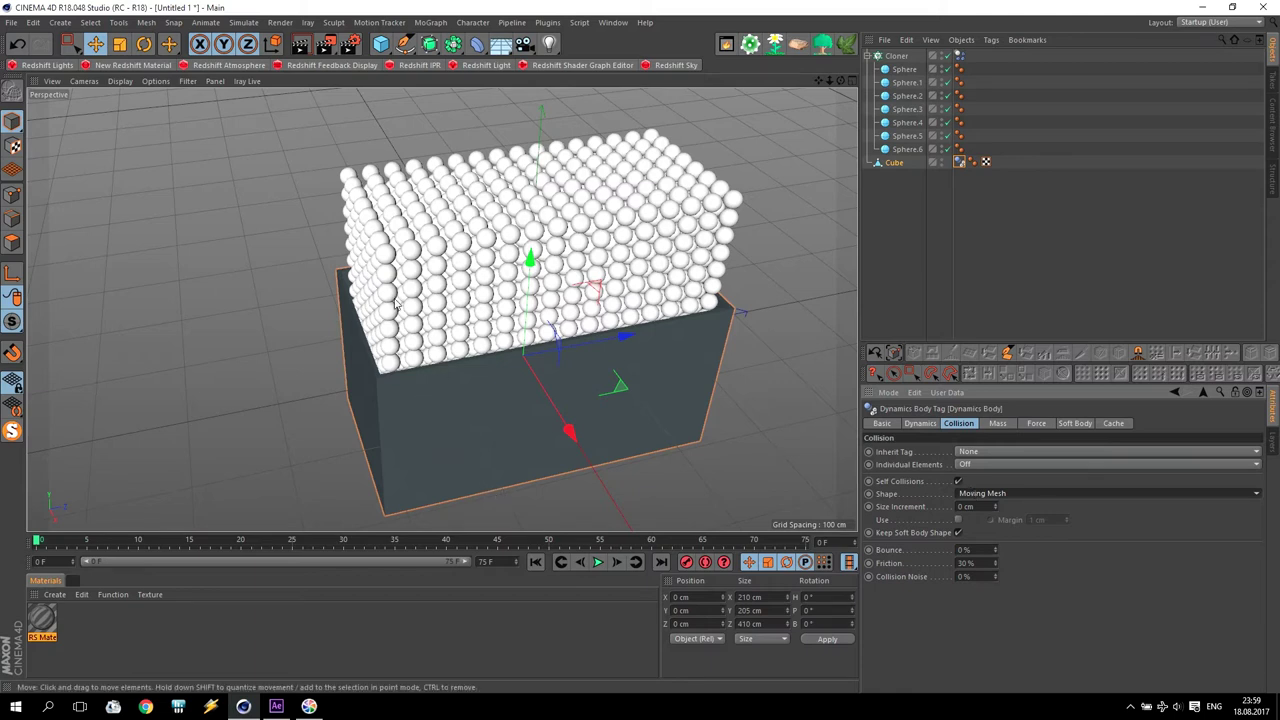
pyautogui.click(33, 22)
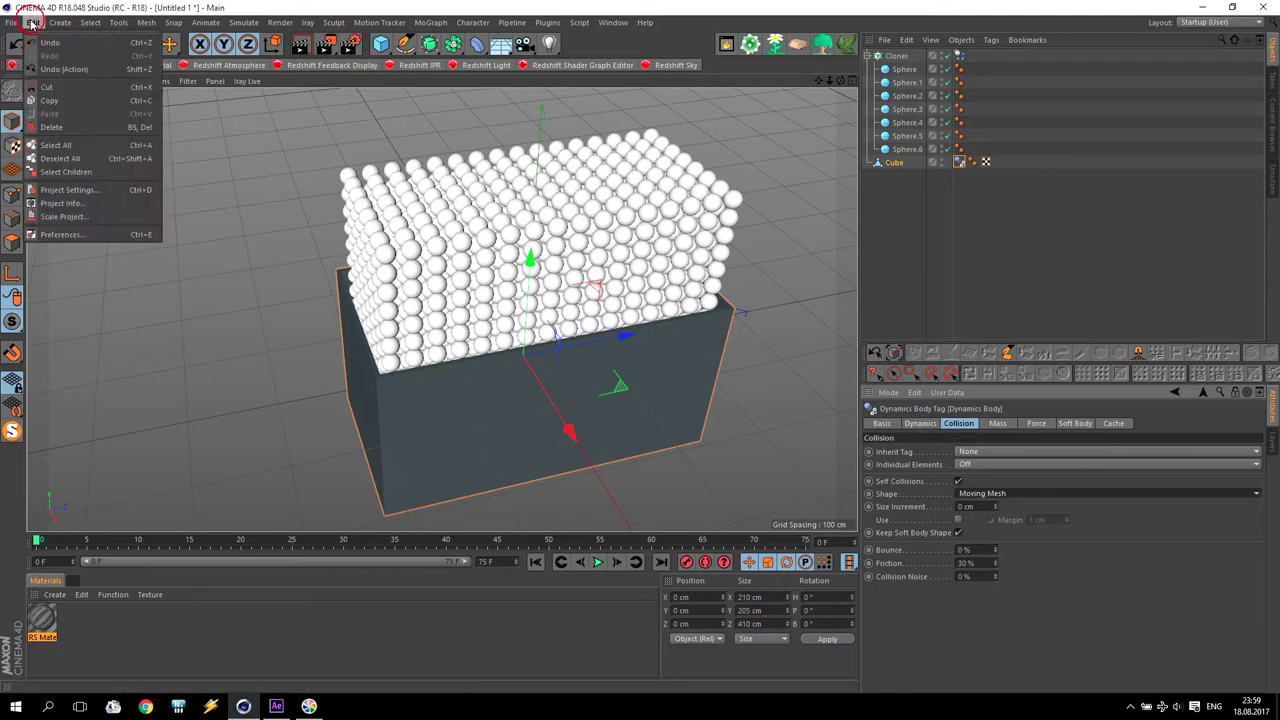
# Step: Raise the project's Expert dynamics Steps per Frame from 5 to 10, then deselect the Cube
pyautogui.click(69, 191)
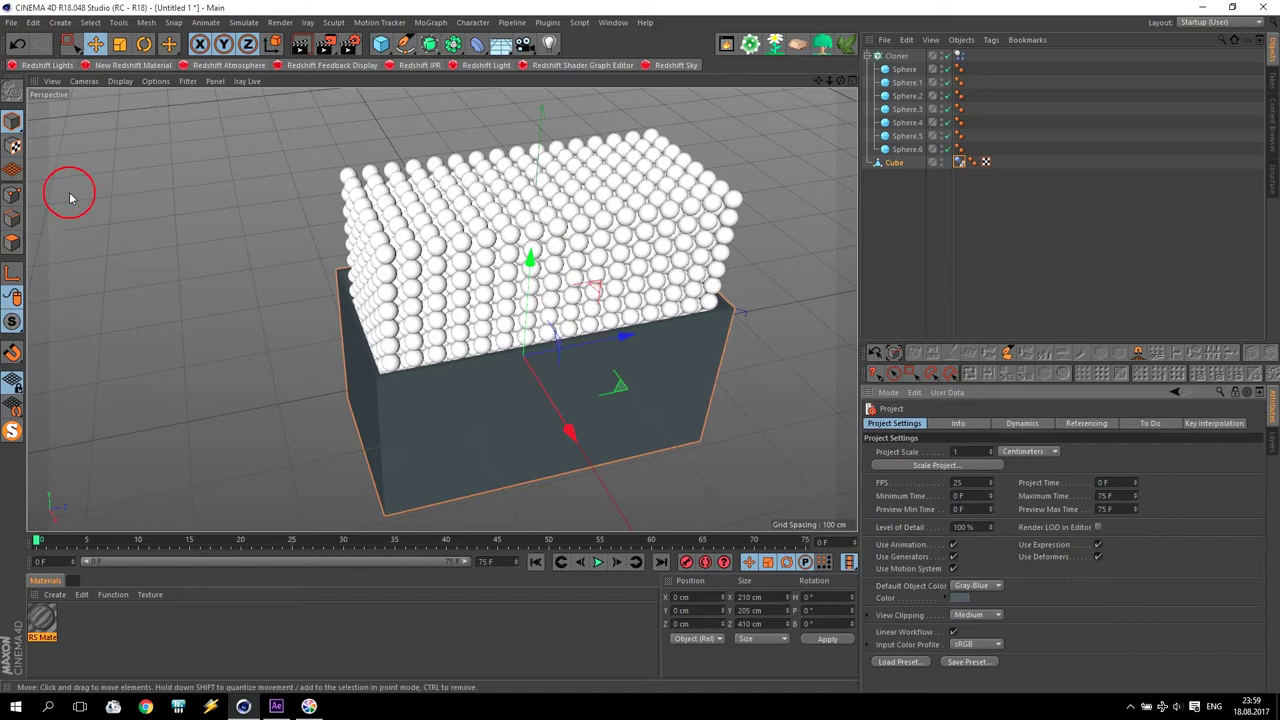
pyautogui.click(1021, 424)
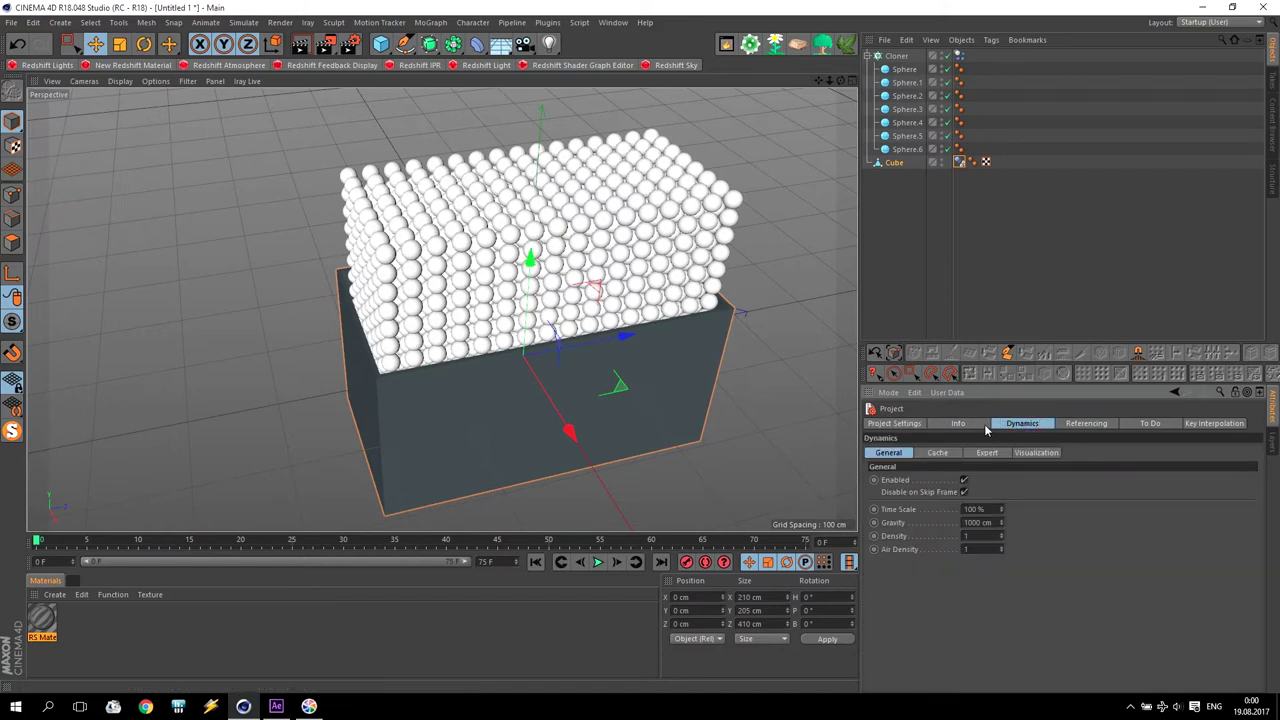
pyautogui.click(989, 456)
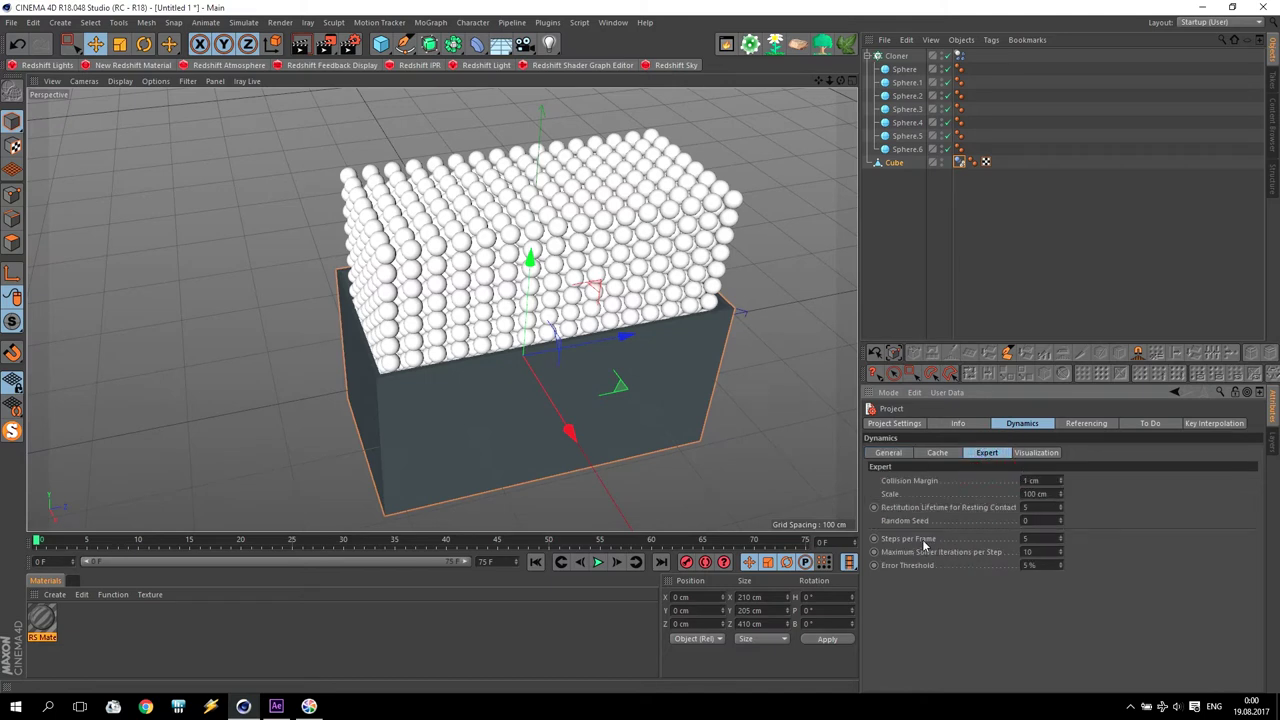
pyautogui.click(961, 541)
pyautogui.click(249, 337)
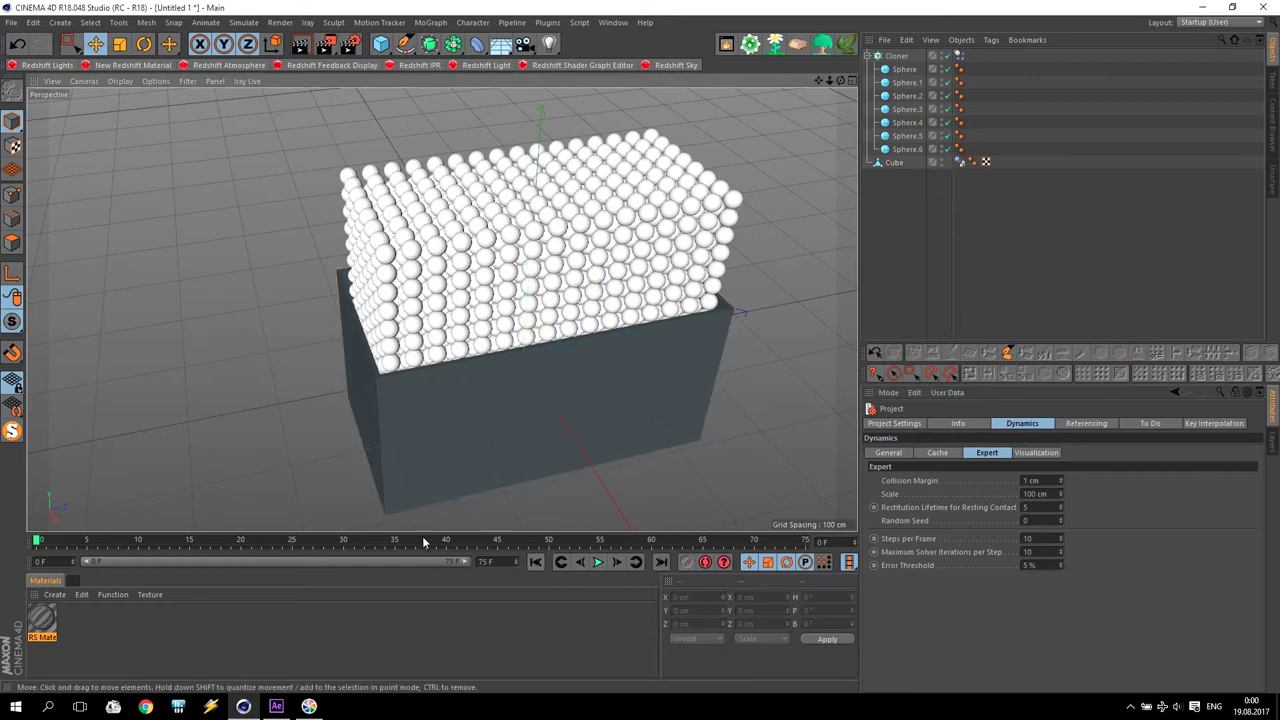
# Step: Extend the timeline to 200 frames and play until the spheres settle in the box
pyautogui.doubleClick(492, 561)
pyautogui.write('200 F')
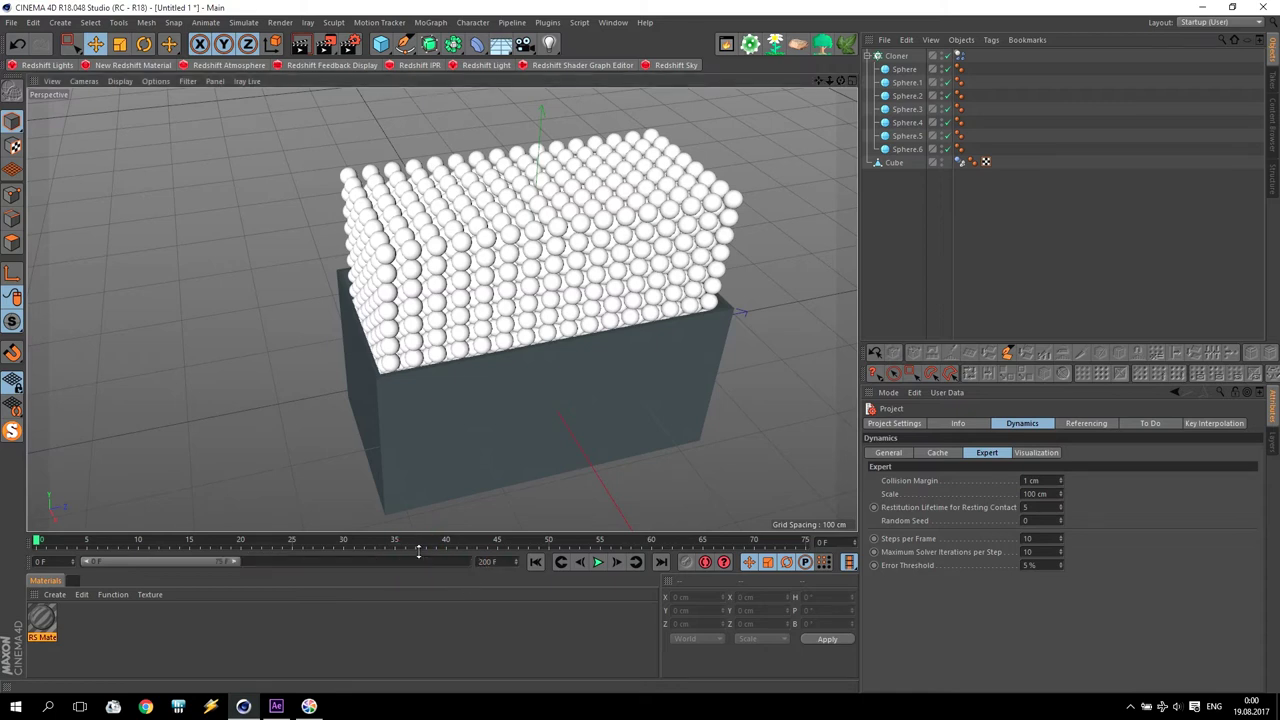
pyautogui.press('Return')
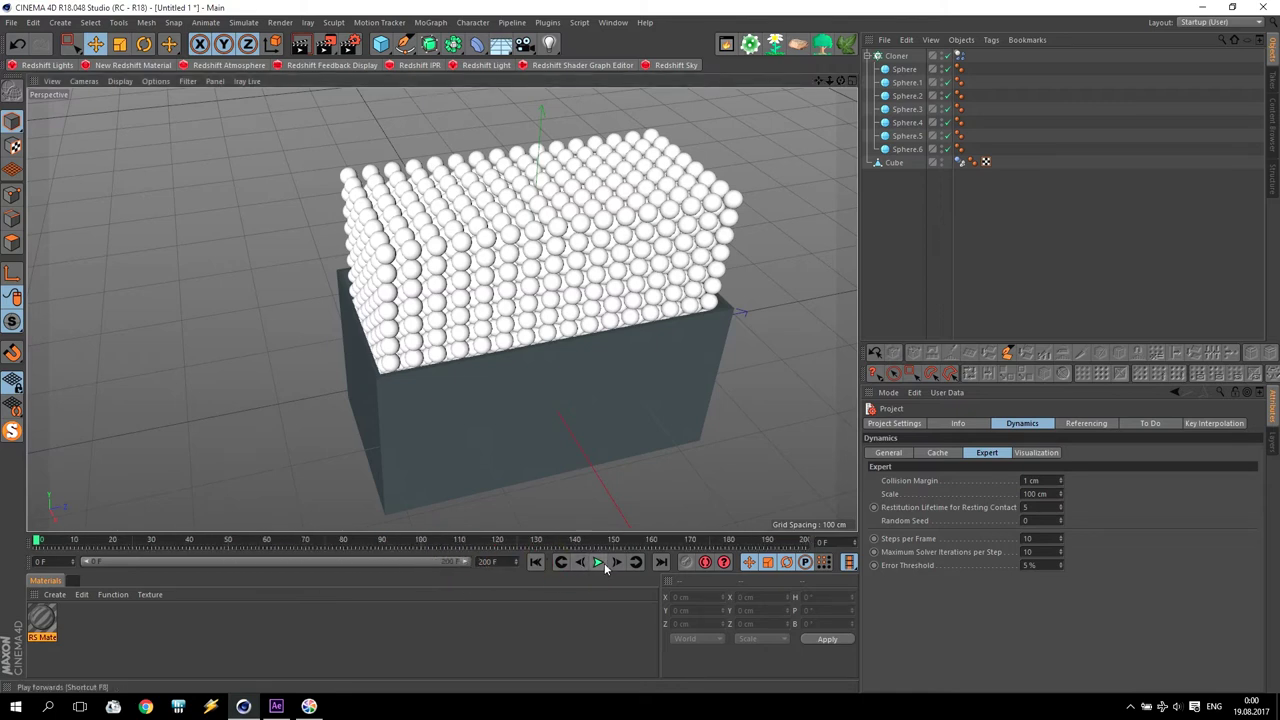
pyautogui.click(597, 562)
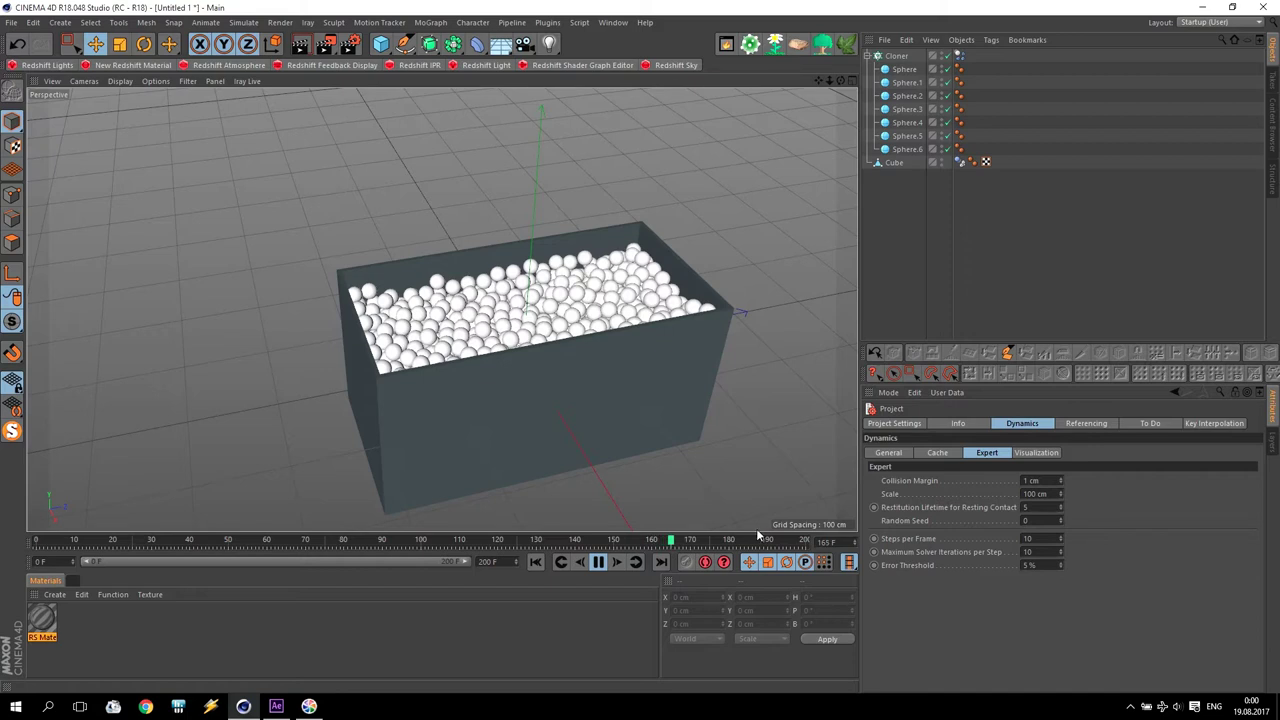
# Step: Stop playback and store the settled spheres with Set Initial State on the Cloner's Dynamics Body tag
pyautogui.click(598, 562)
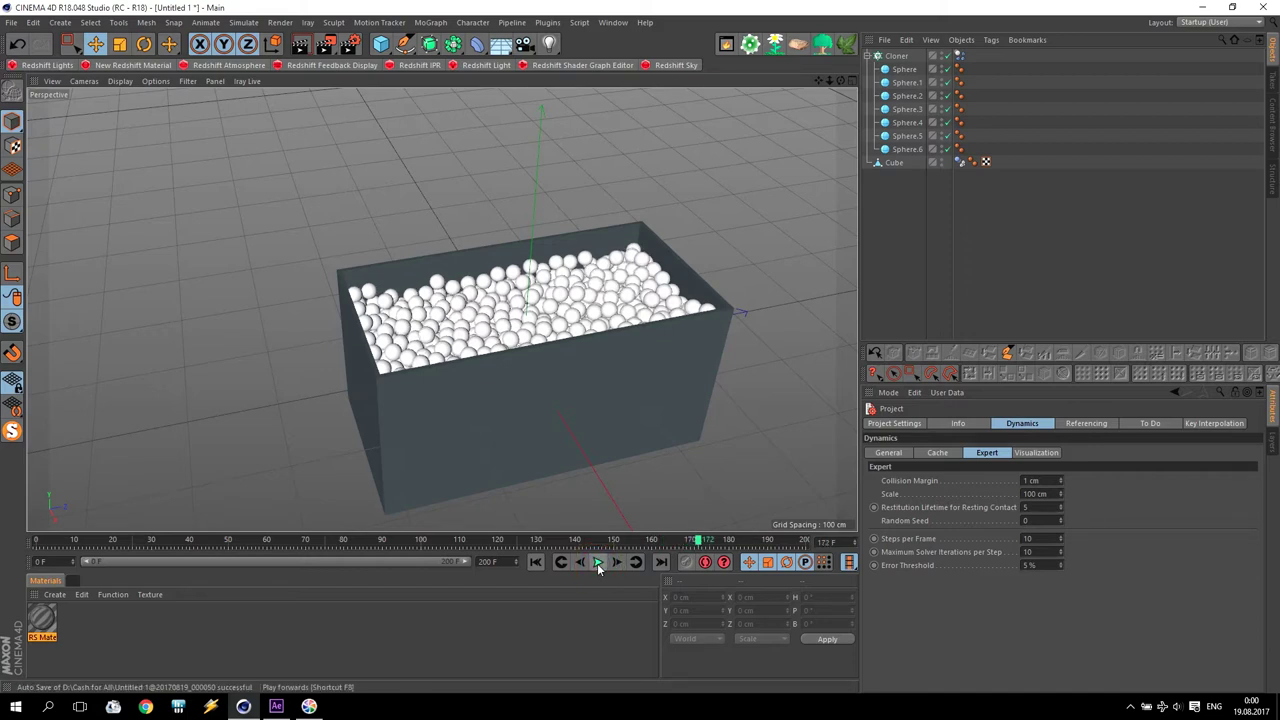
pyautogui.click(898, 58)
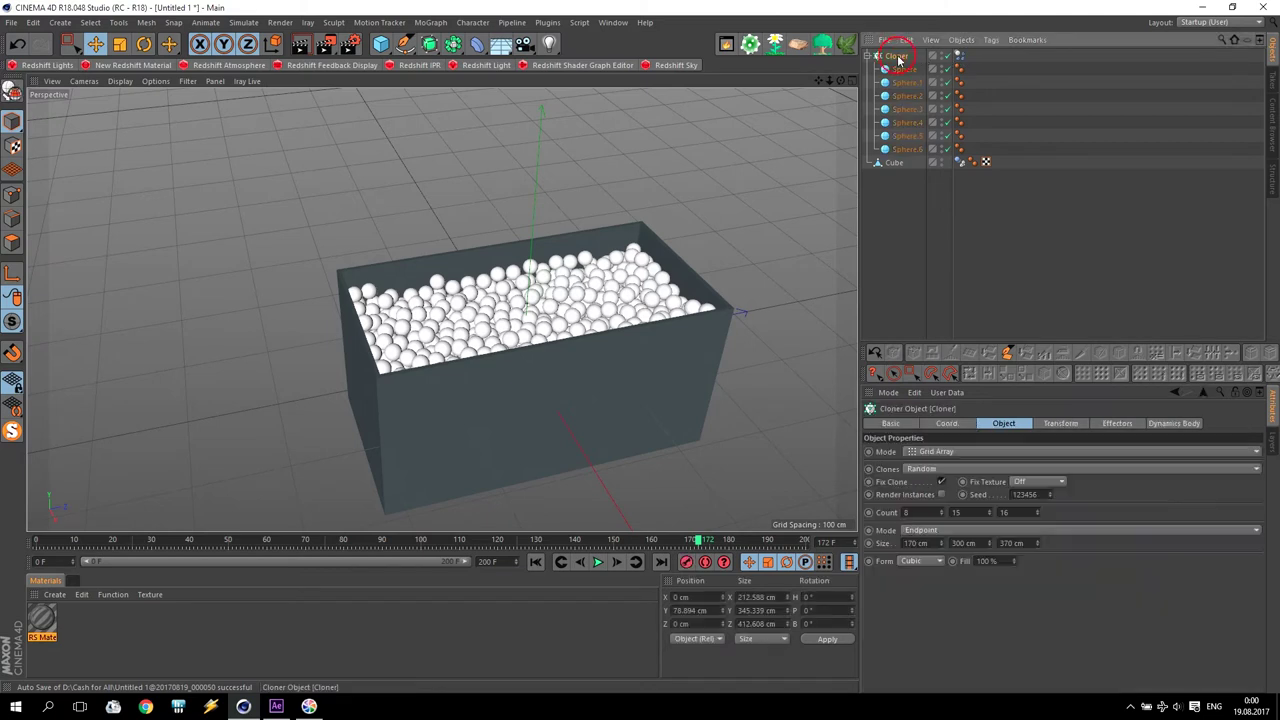
pyautogui.click(959, 57)
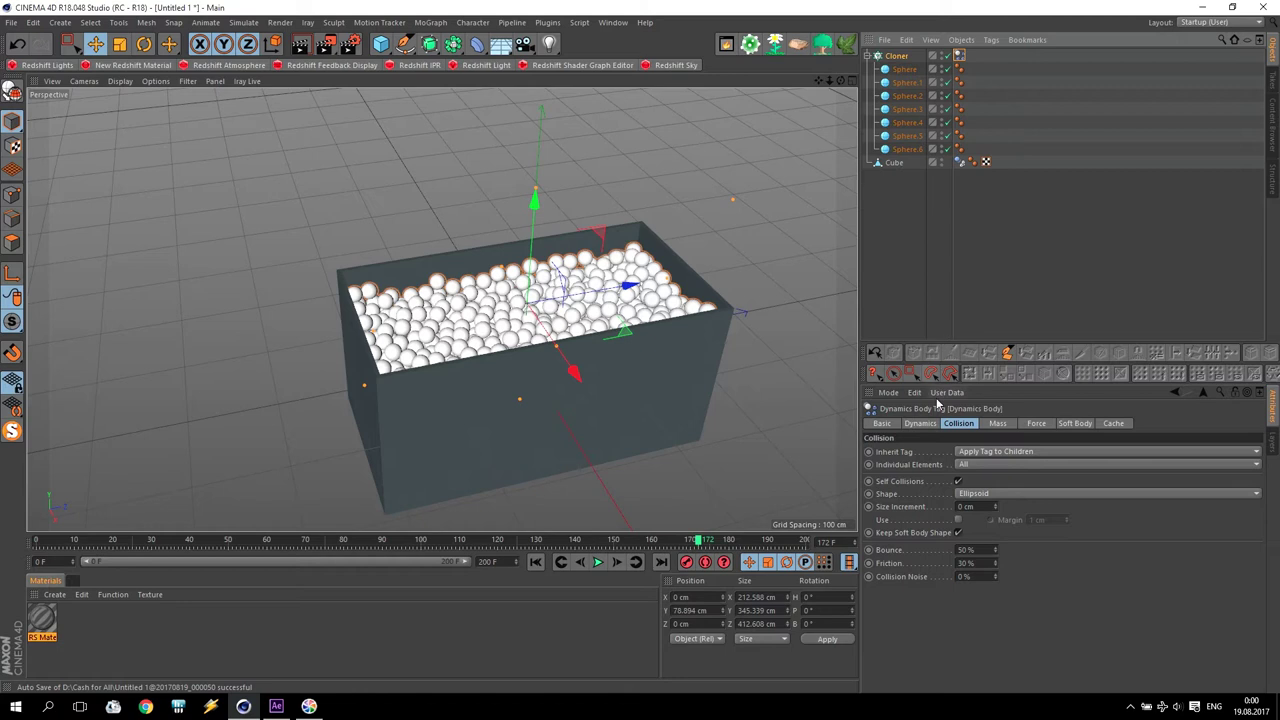
pyautogui.click(921, 423)
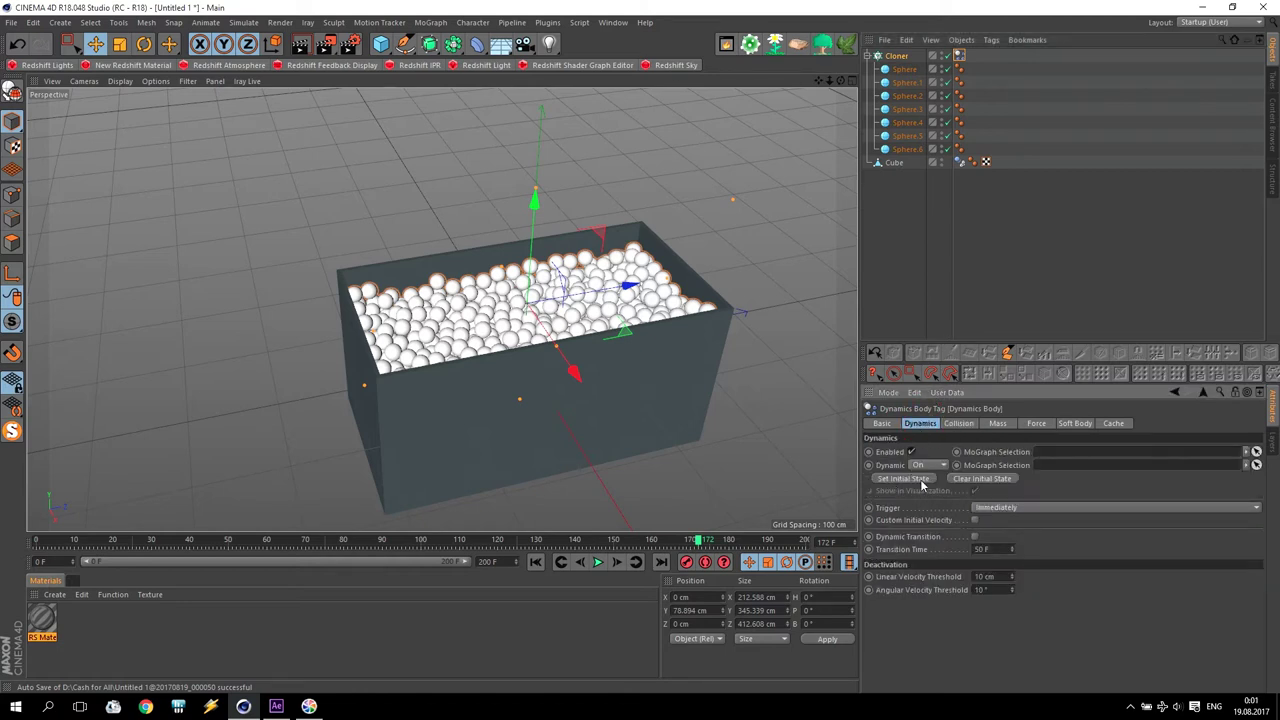
pyautogui.click(922, 481)
pyautogui.click(922, 481)
# Step: Rewind and test playback to confirm the spheres start resting inside the box
pyautogui.click(536, 562)
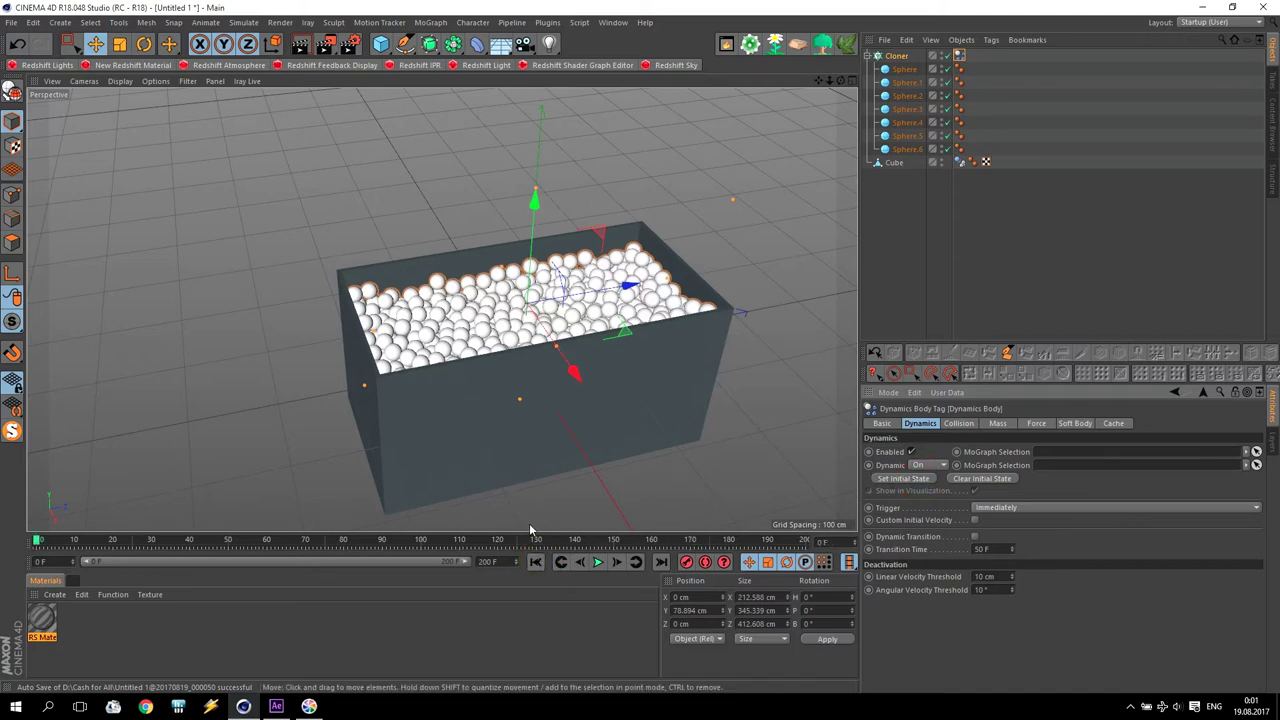
pyautogui.click(598, 562)
pyautogui.click(536, 563)
pyautogui.click(598, 562)
pyautogui.click(536, 563)
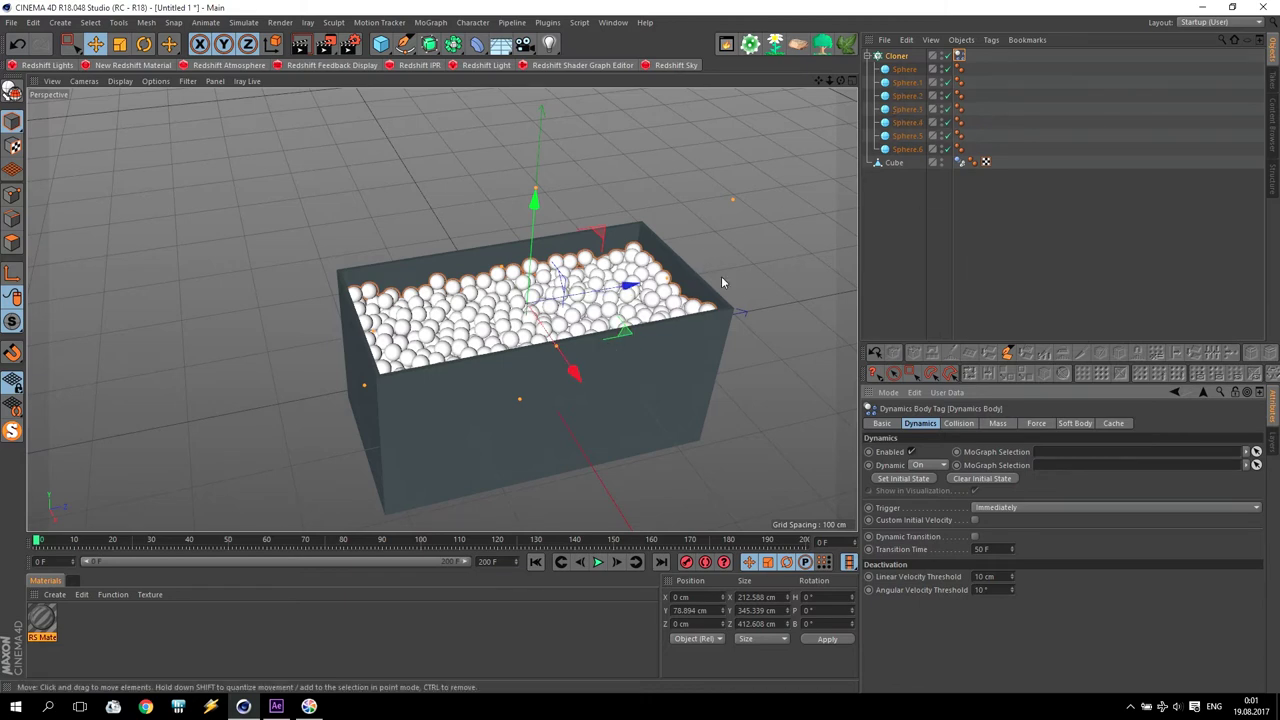
# Step: Create a MoGraph Voronoi Fracture and drag the Cube under it as a child
pyautogui.click(891, 163)
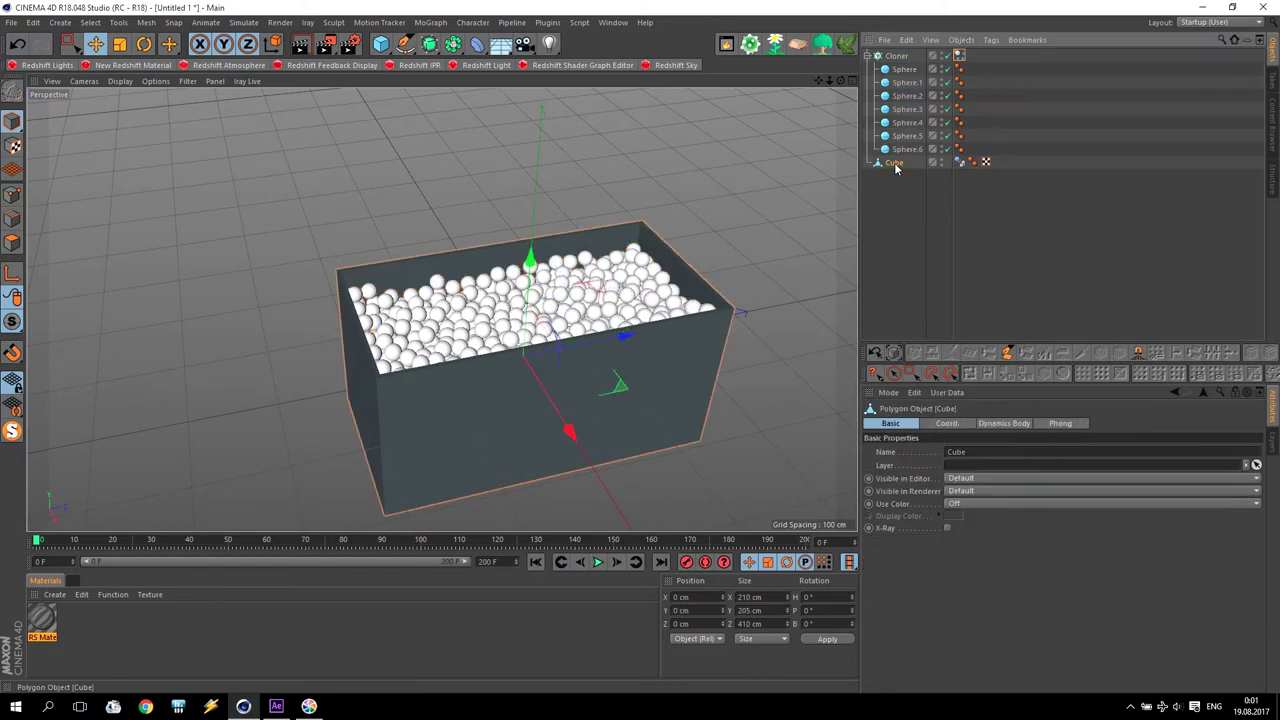
pyautogui.click(431, 22)
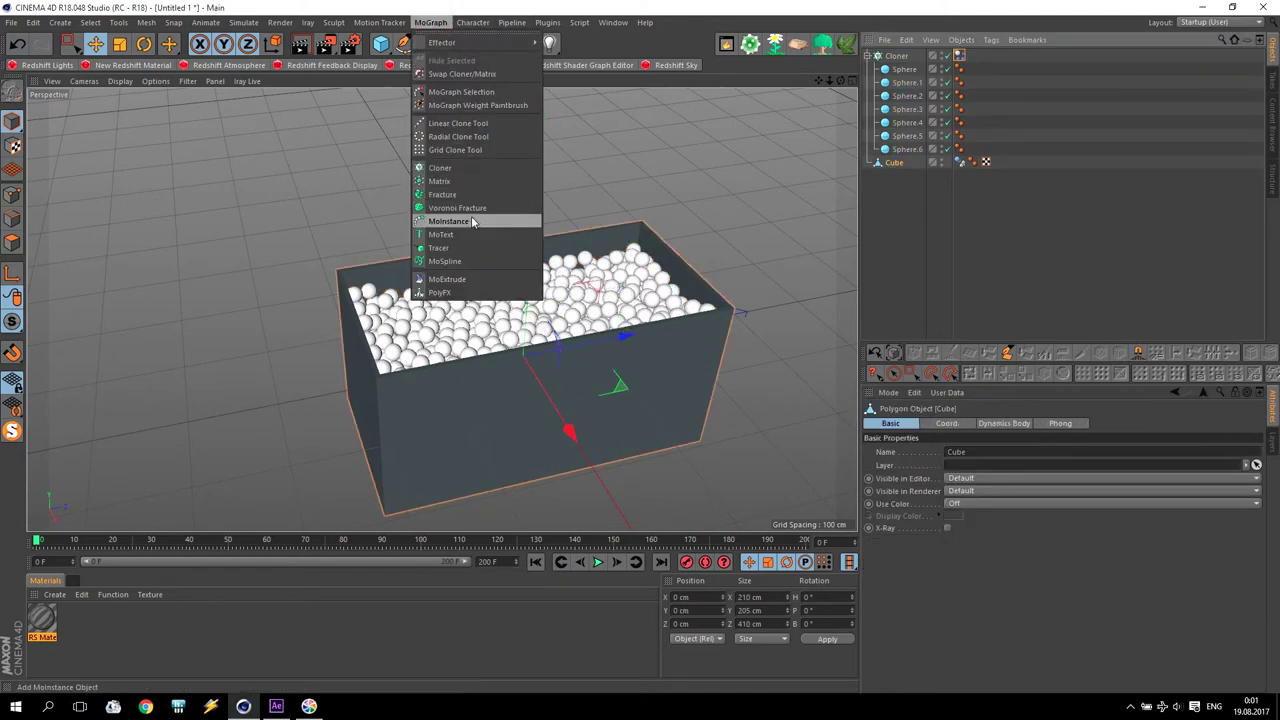
pyautogui.click(480, 213)
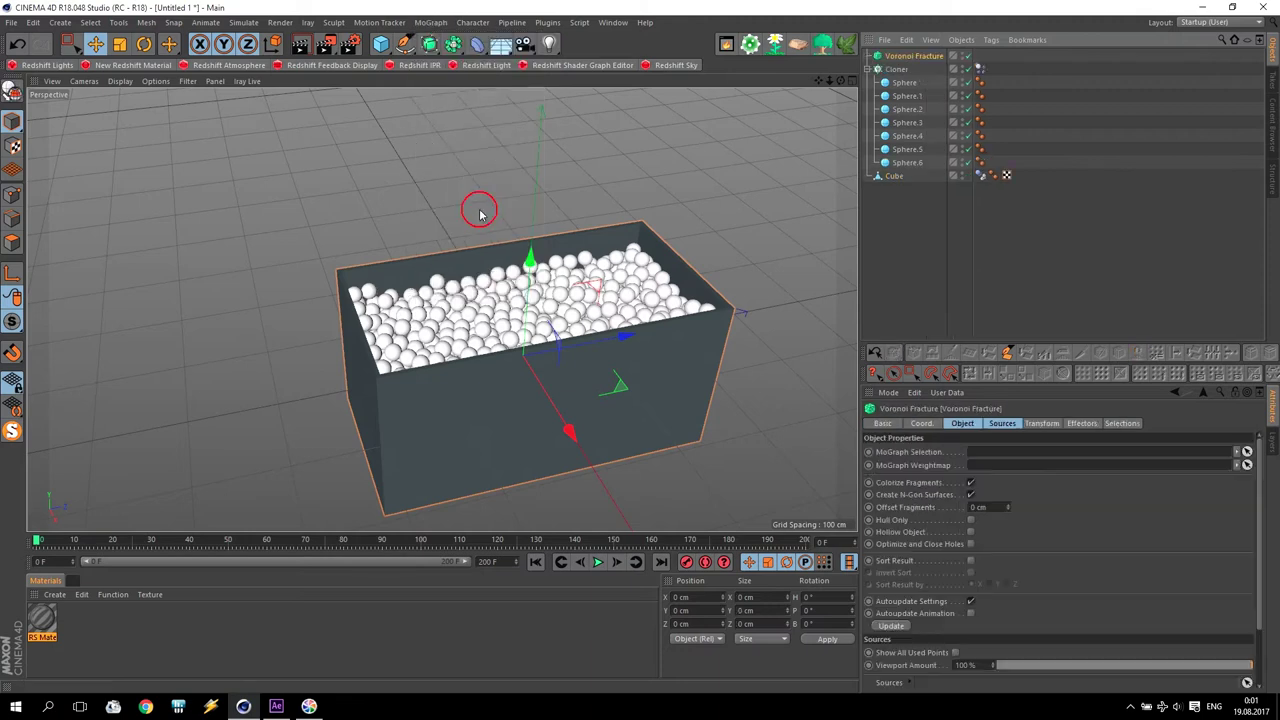
pyautogui.click(902, 178)
pyautogui.moveTo(898, 177); pyautogui.dragTo(910, 58)
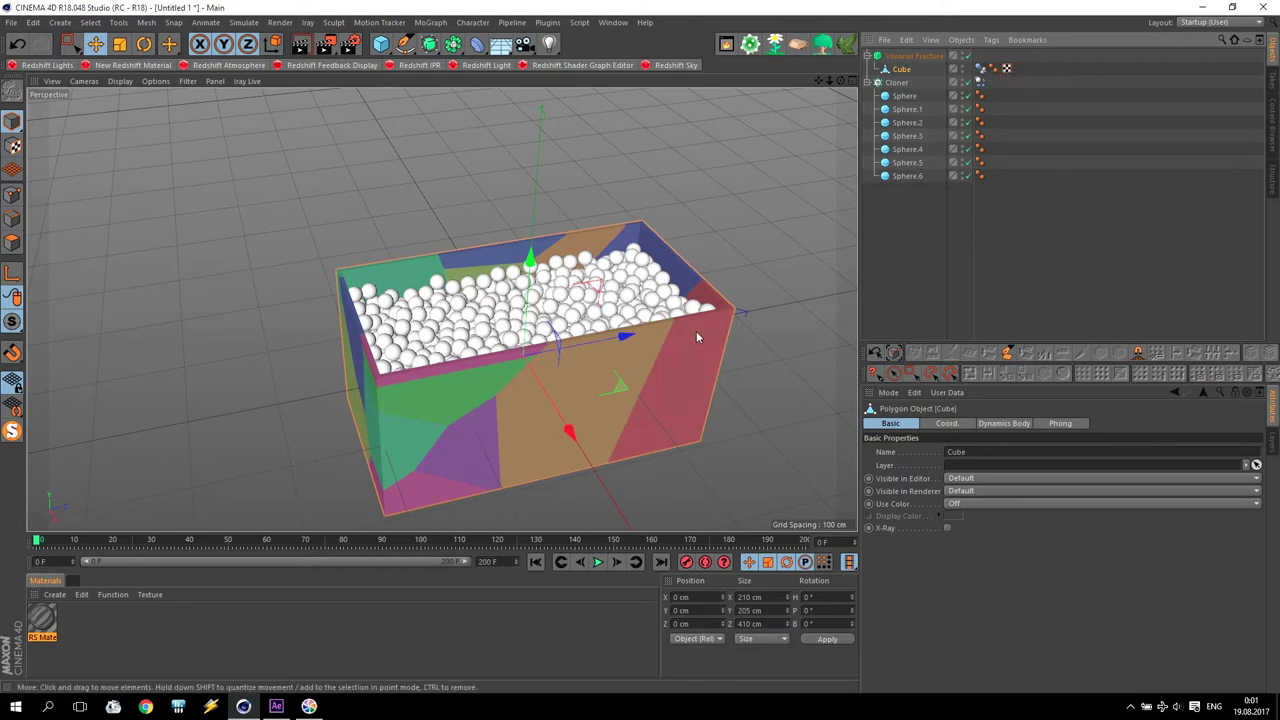
pyautogui.click(912, 56)
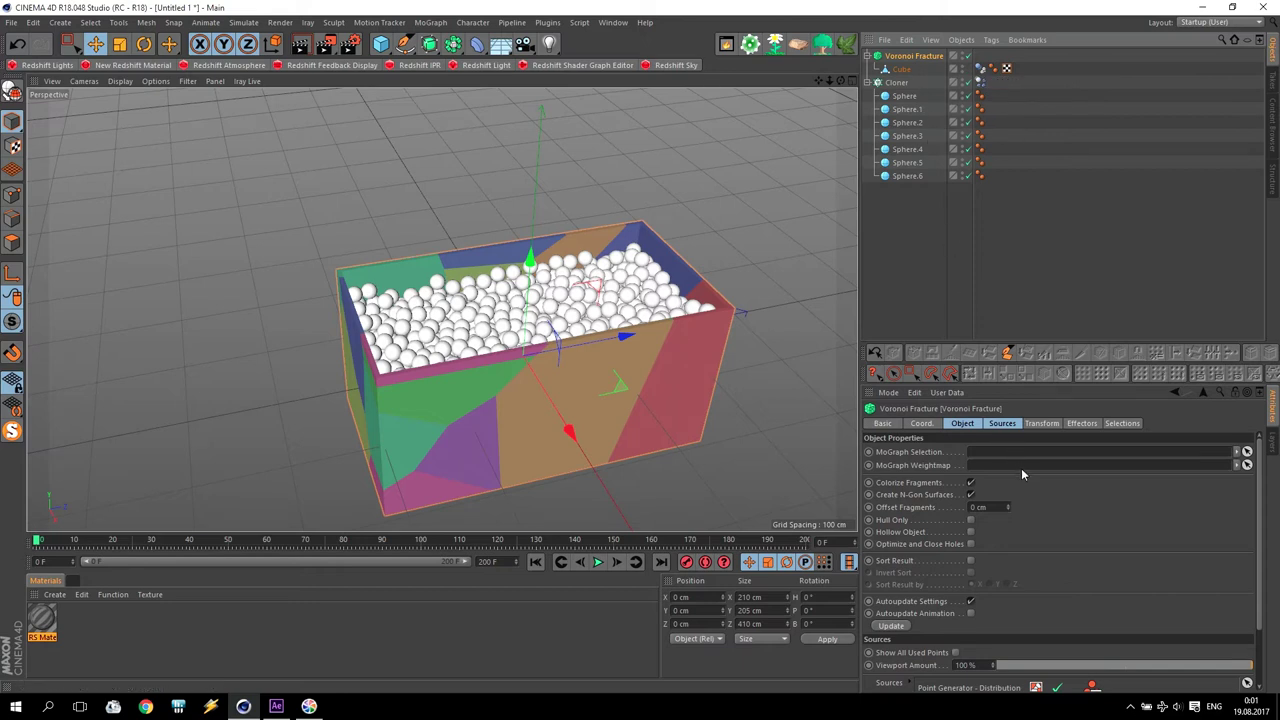
# Step: Turn off Colorize Fragments and switch the viewport to Quick Shading (Lines)
pyautogui.click(971, 483)
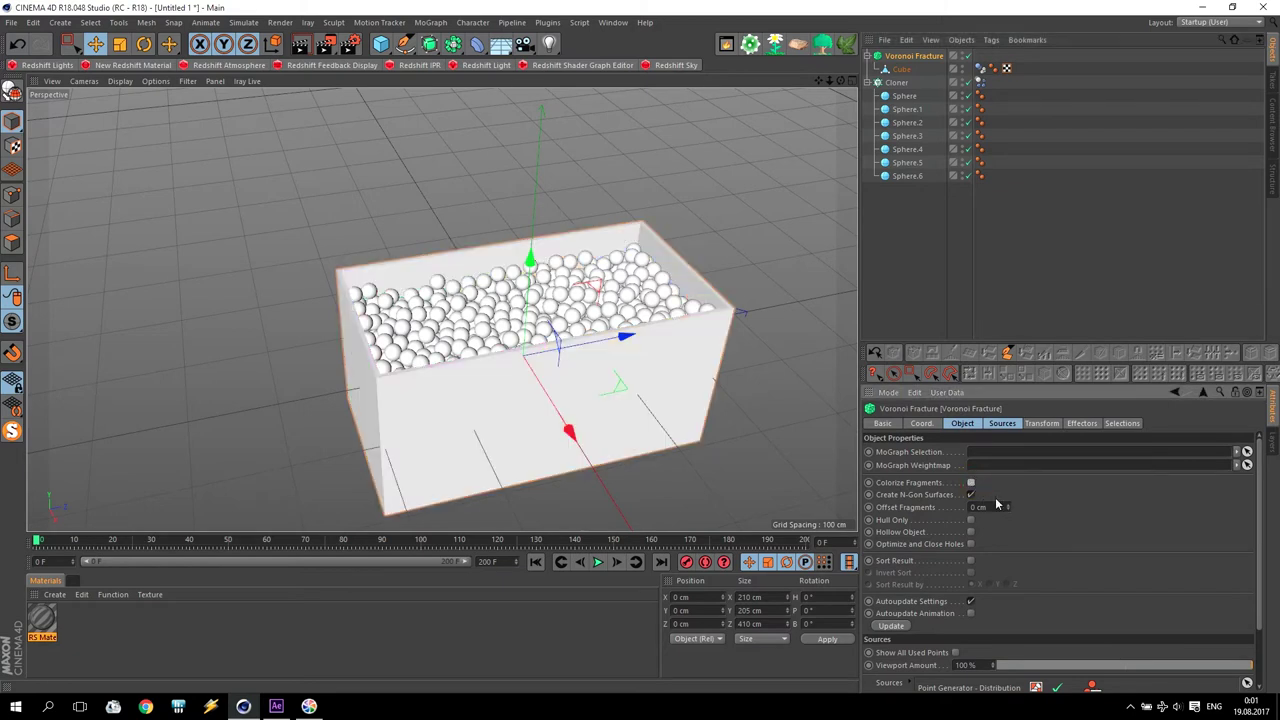
pyautogui.click(120, 81)
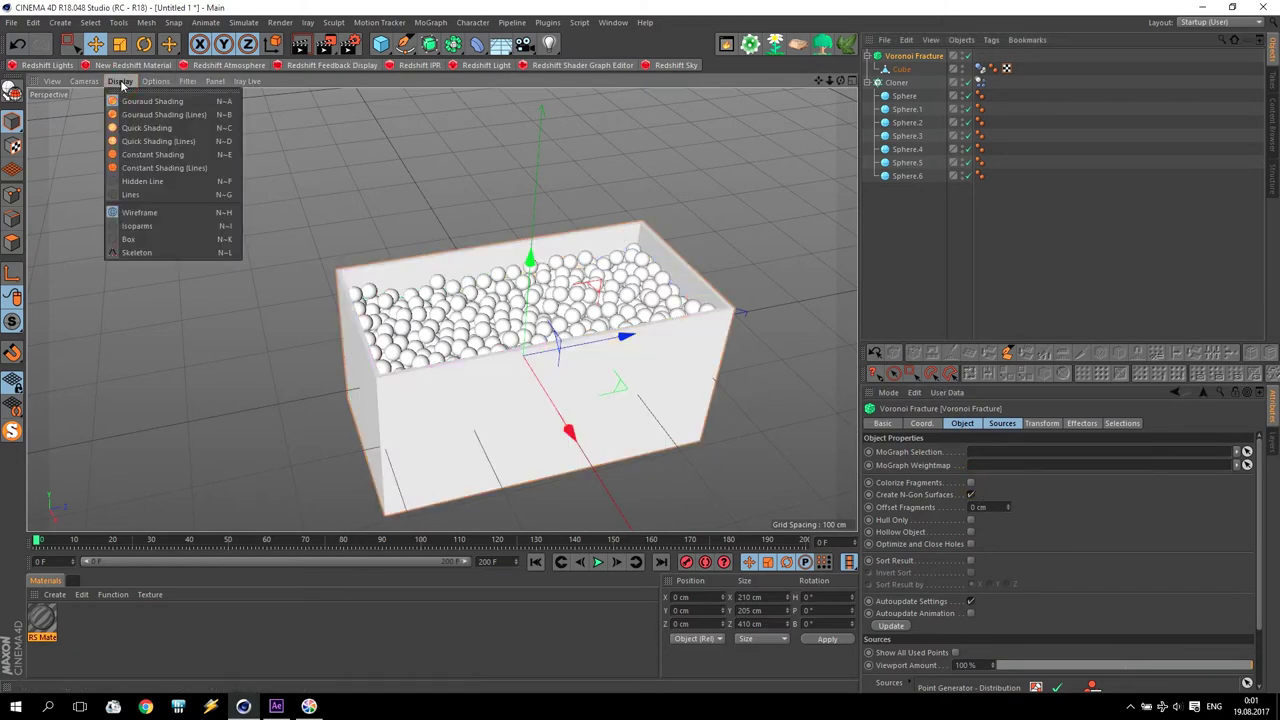
pyautogui.click(148, 141)
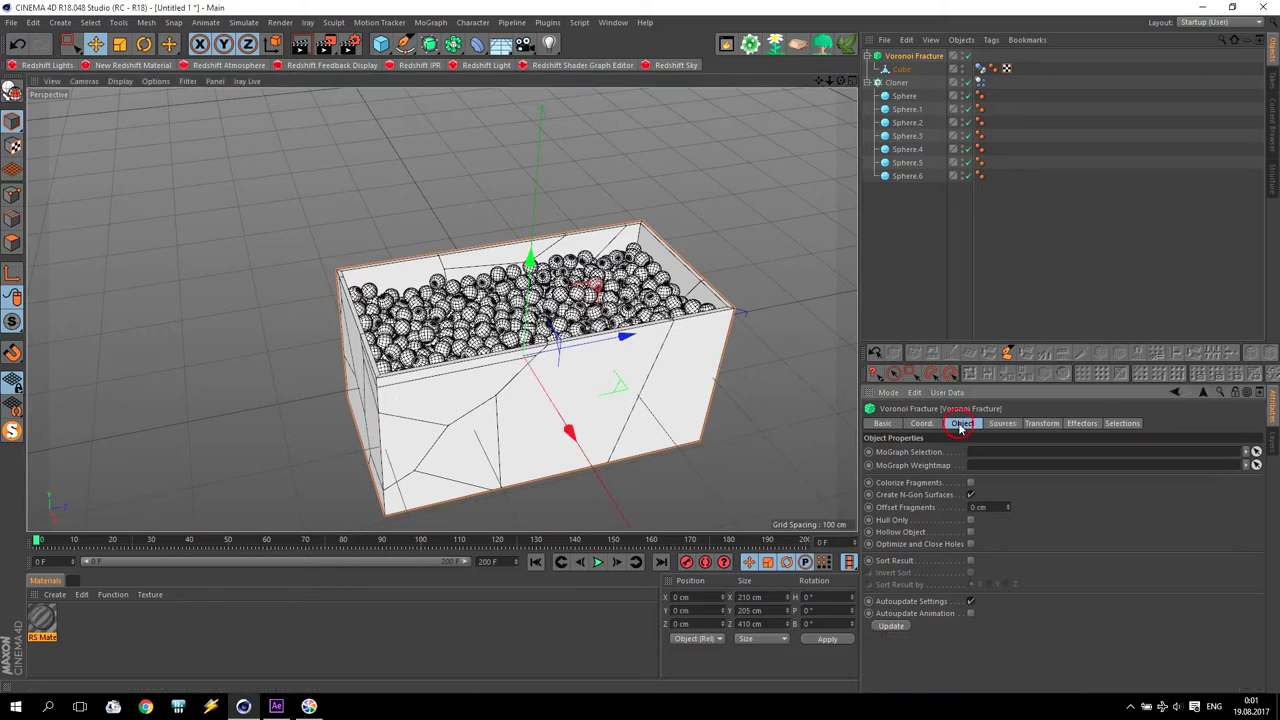
# Step: Set the Point Generator's Point Amount to 200 on the fracture's Sources tab
pyautogui.click(1001, 424)
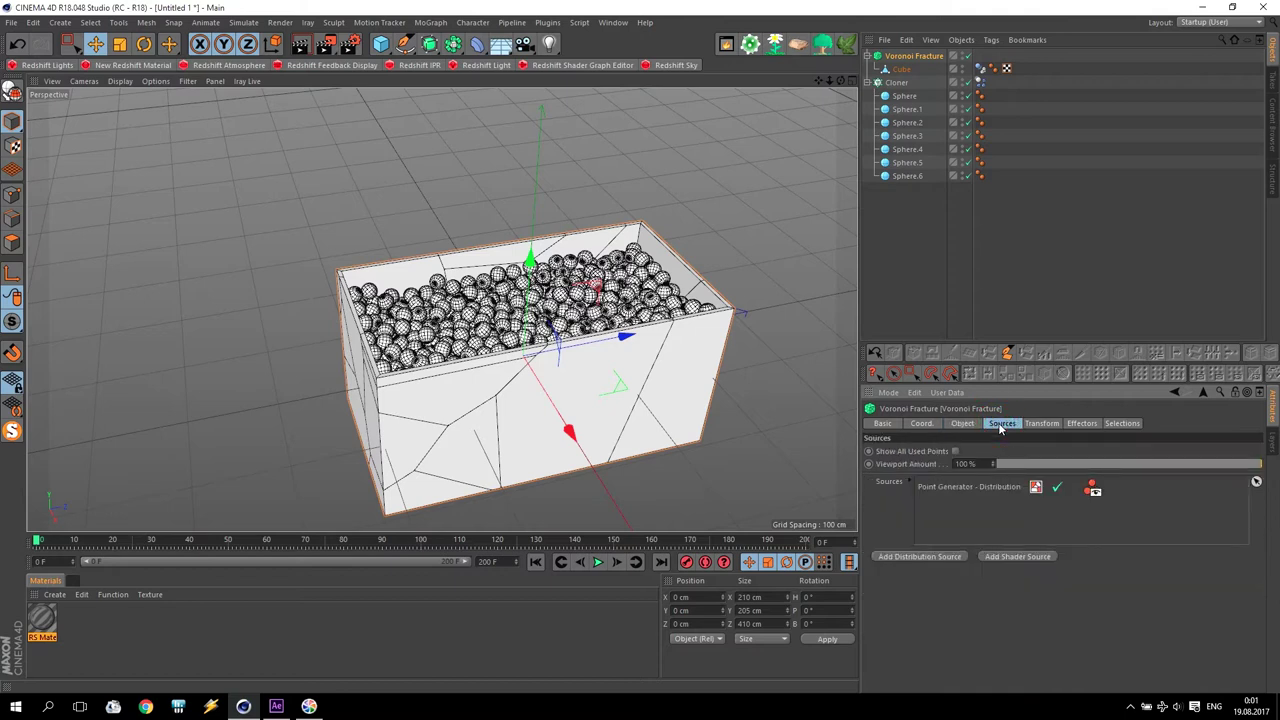
pyautogui.click(946, 488)
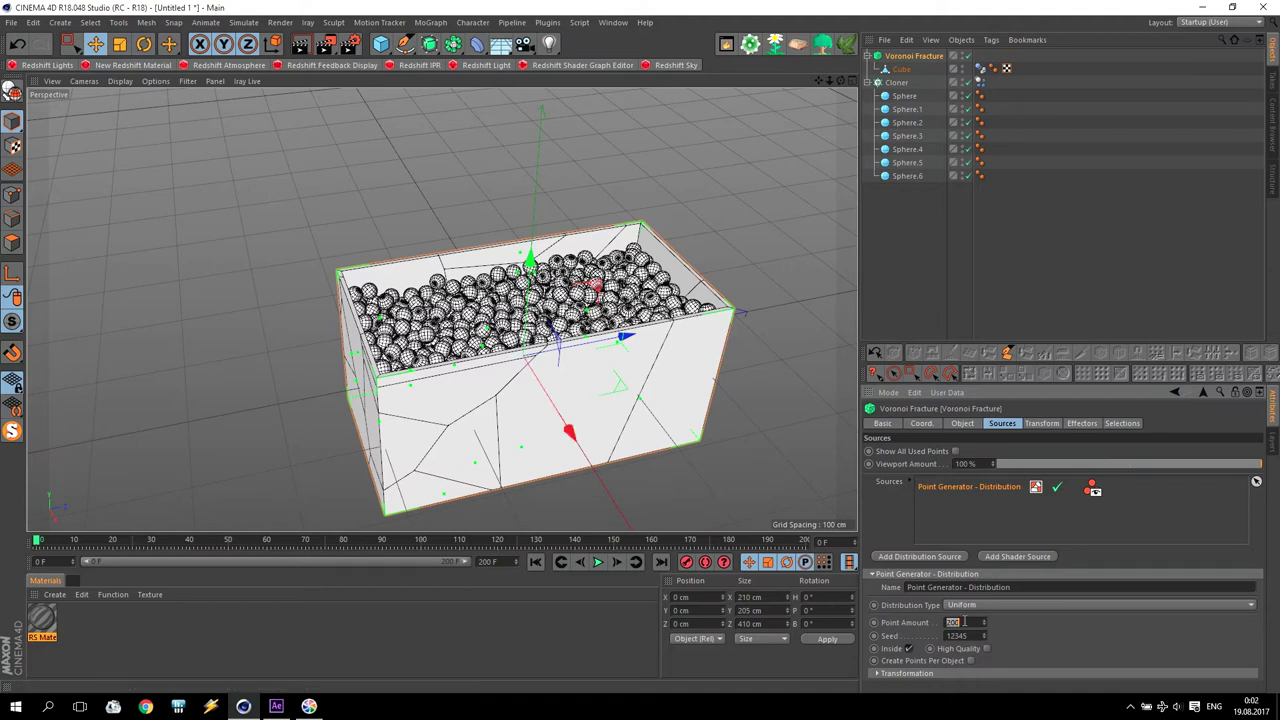
pyautogui.press('Return')
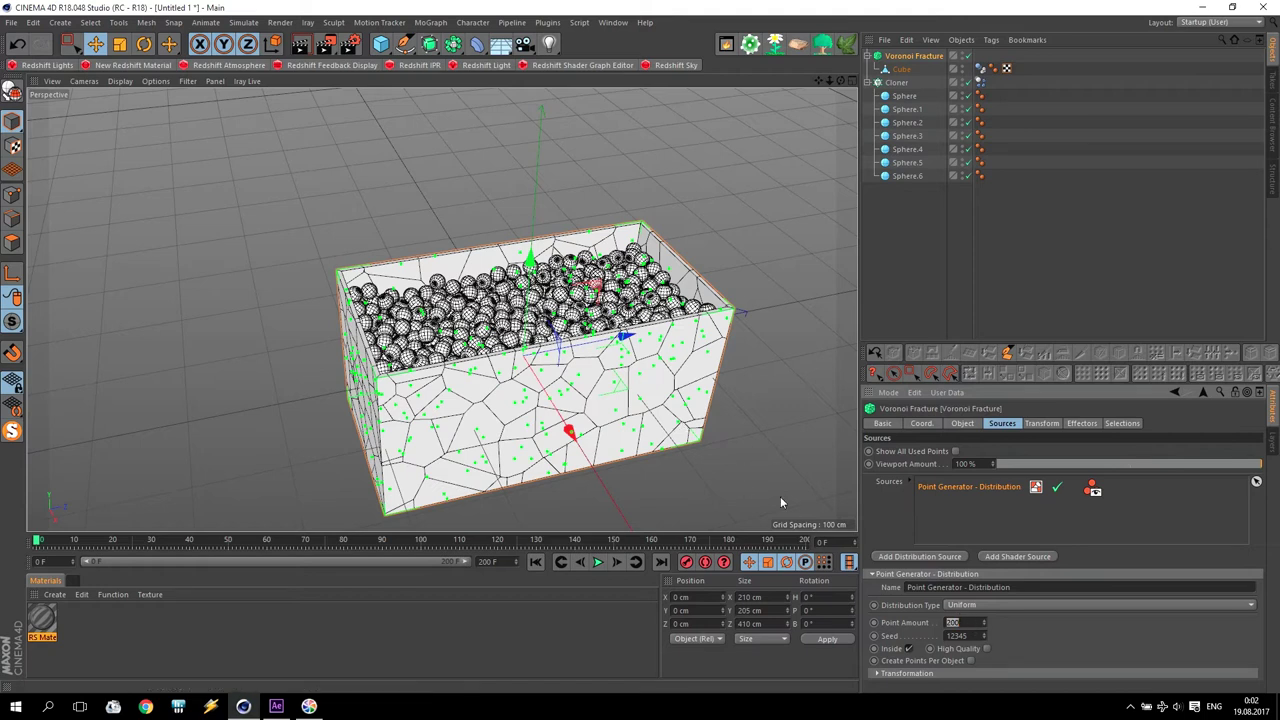
pyautogui.click(729, 206)
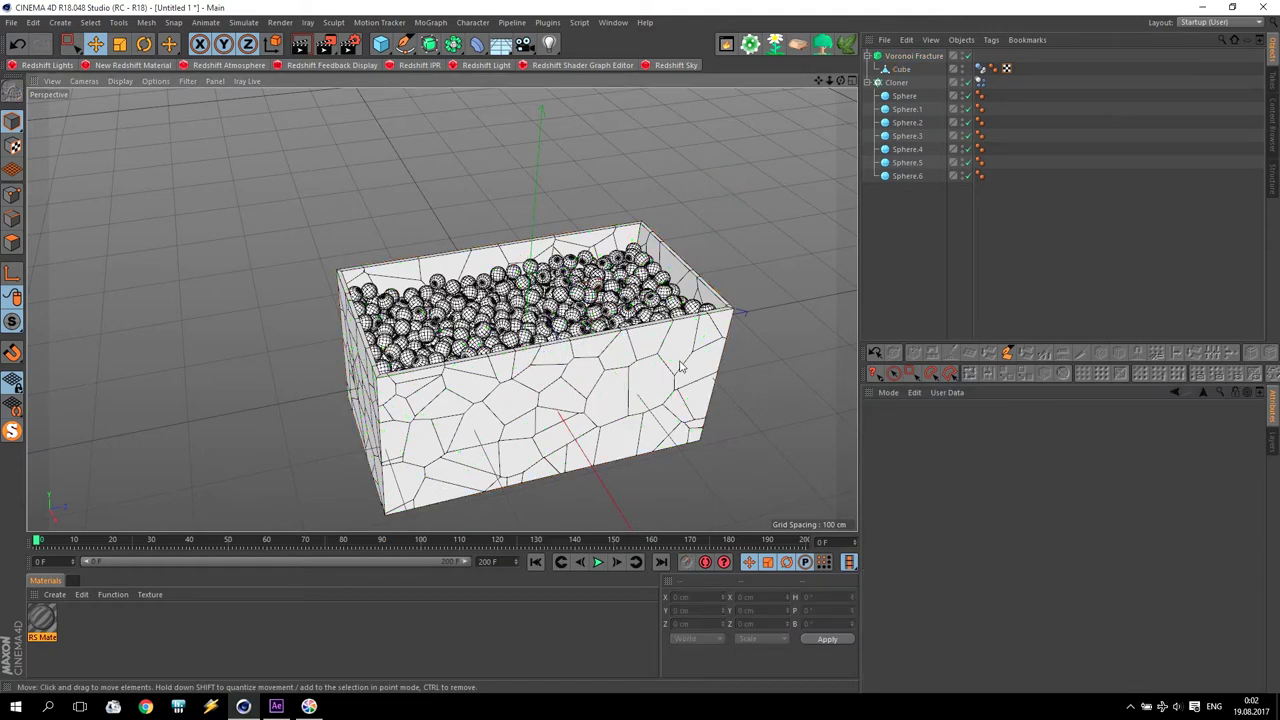
pyautogui.scroll(-4, 527, 360)
pyautogui.scroll(2, 538, 410)
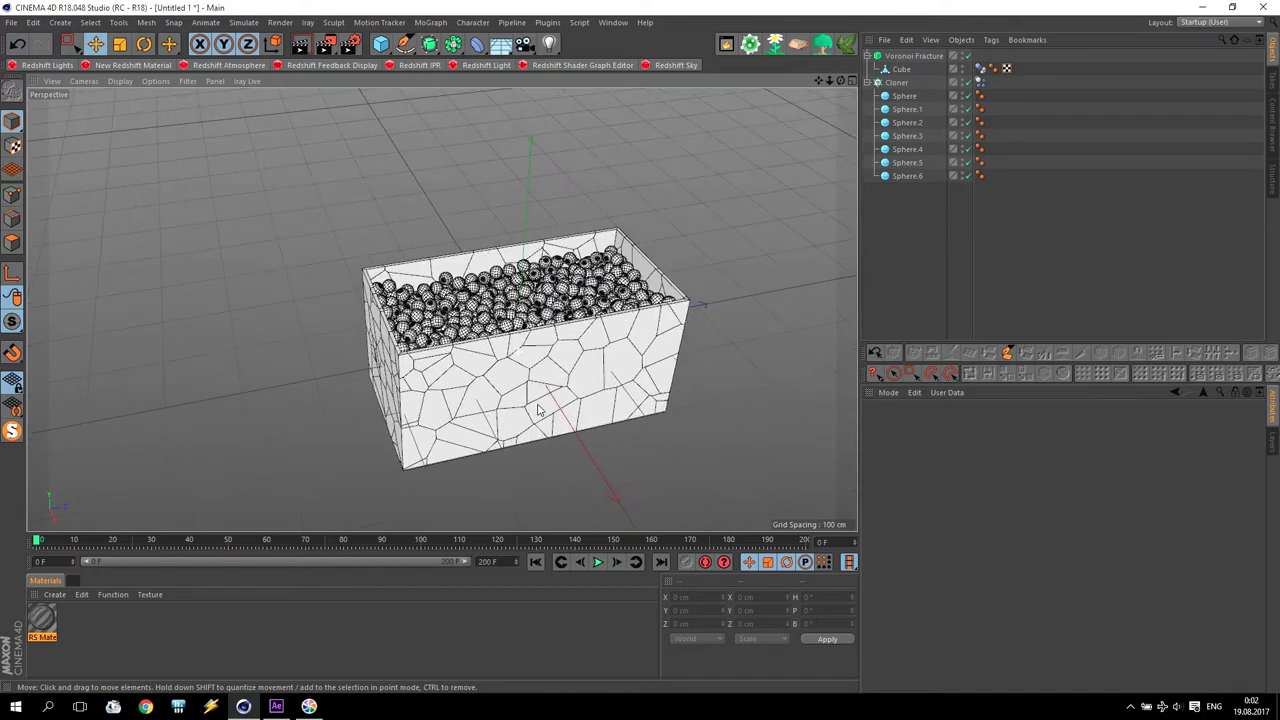
pyautogui.scroll(2, 538, 410)
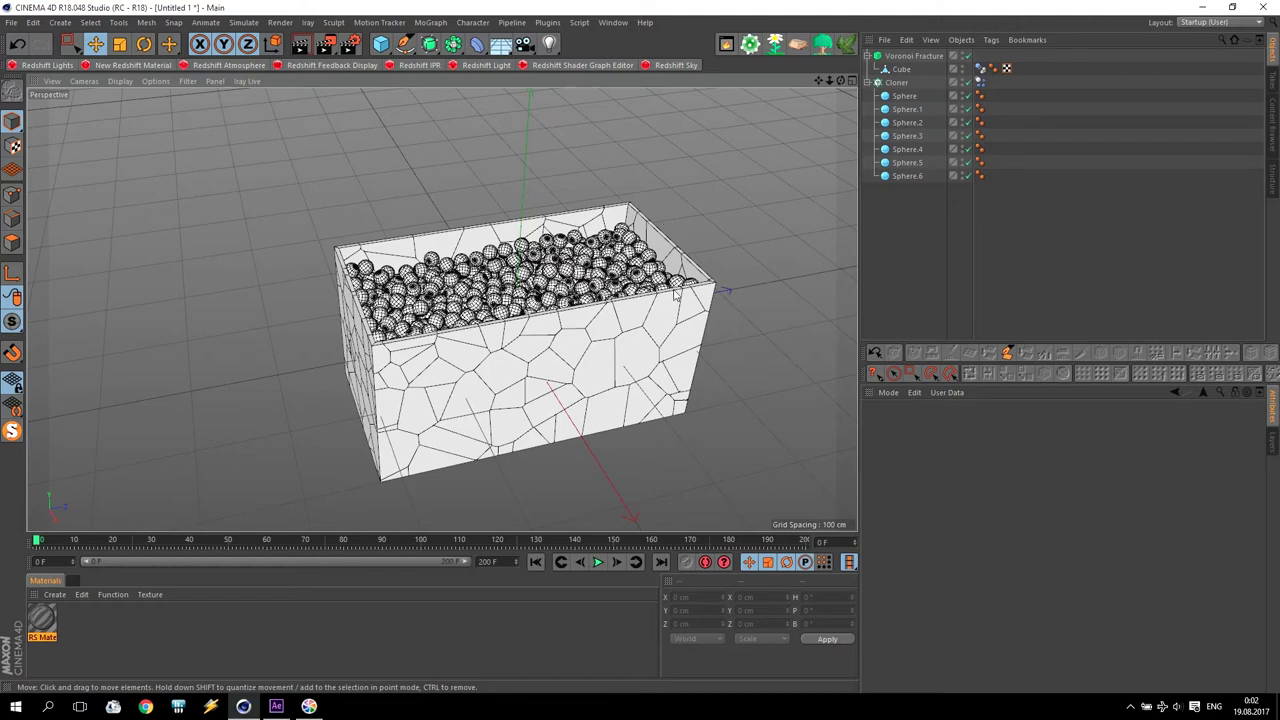
pyautogui.scroll(-5, 684, 312)
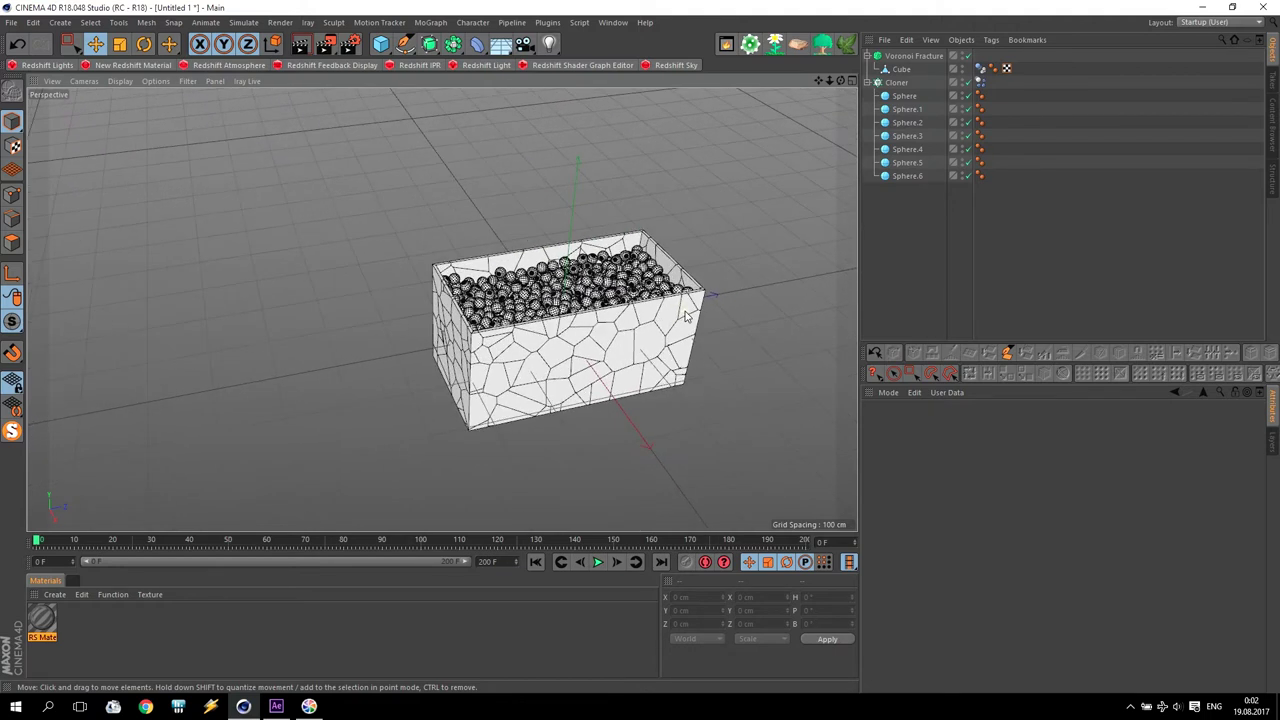
pyautogui.scroll(3, 686, 316)
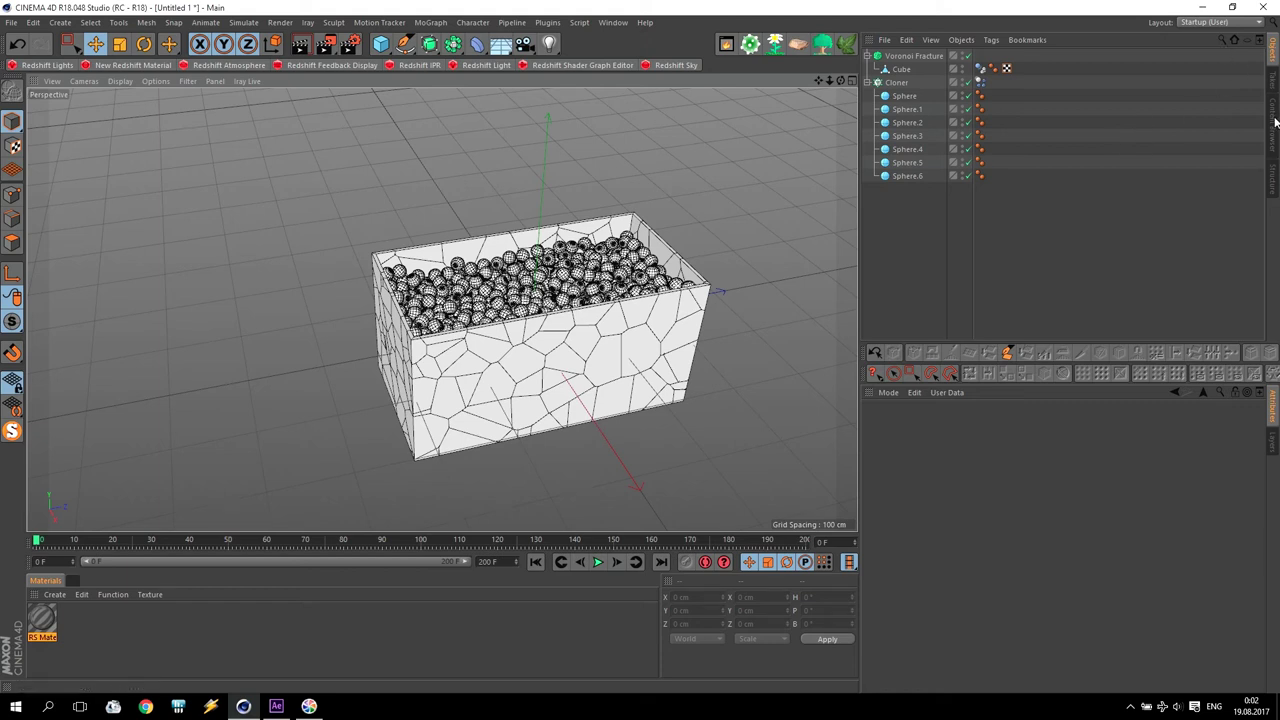
# Step: Load the Hammer preset from Broadcast > 3D Objects > Tools in the Content Browser
pyautogui.click(1274, 122)
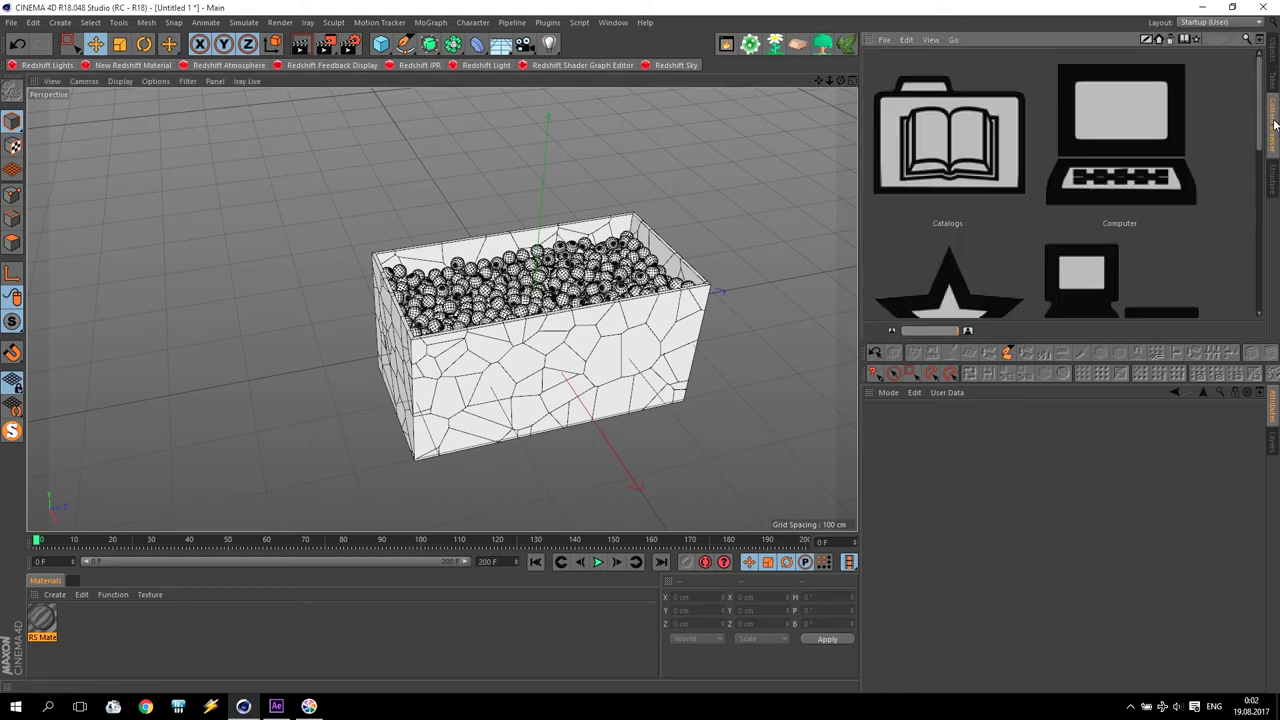
pyautogui.click(1258, 38)
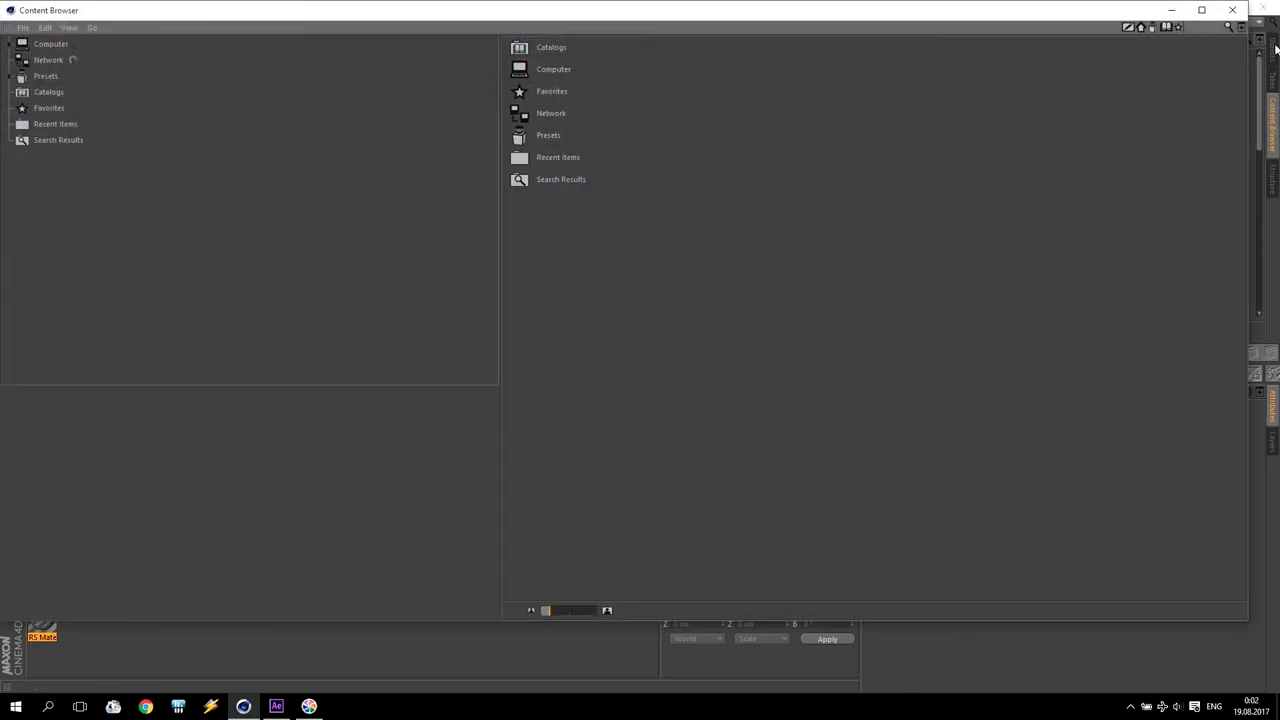
pyautogui.click(1203, 12)
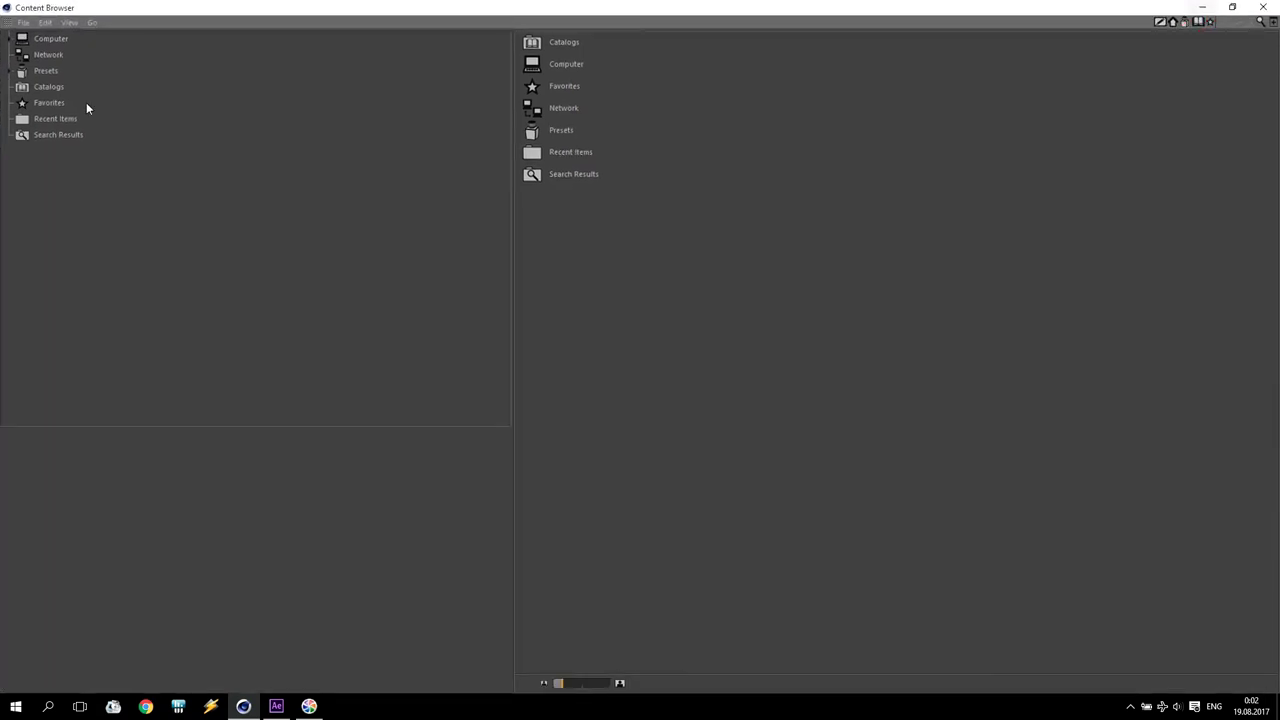
pyautogui.click(9, 72)
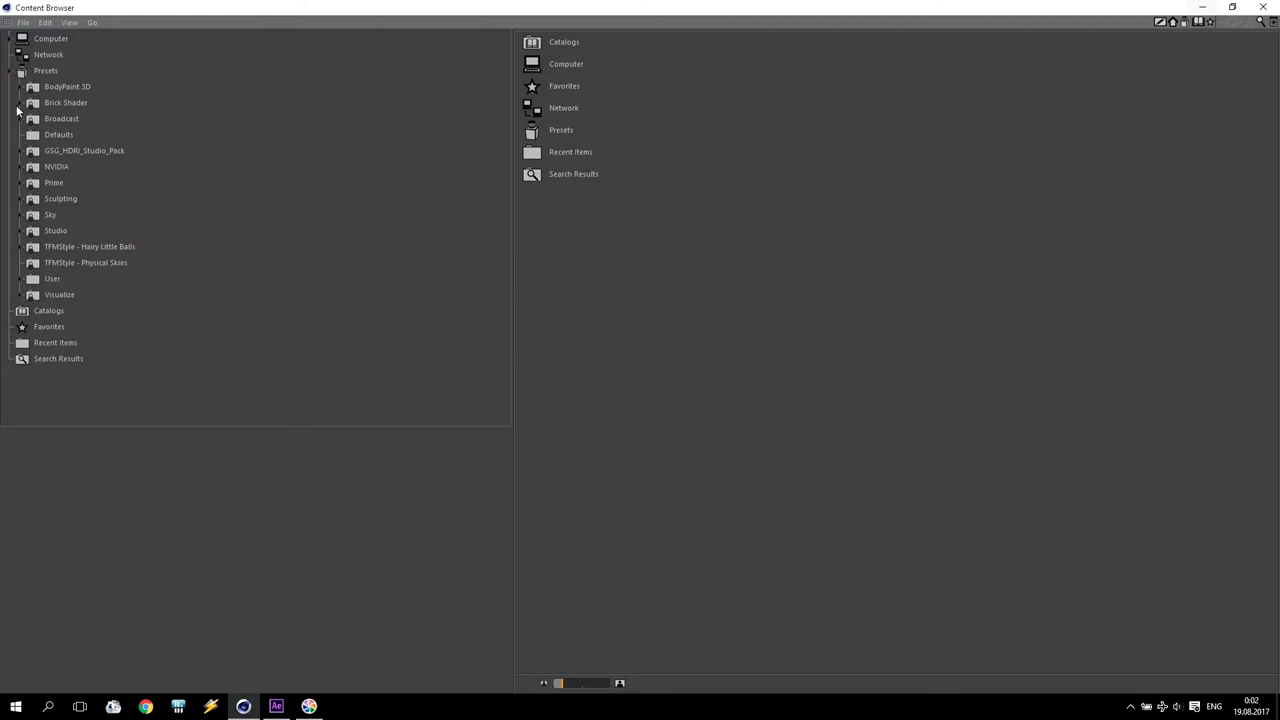
pyautogui.click(20, 119)
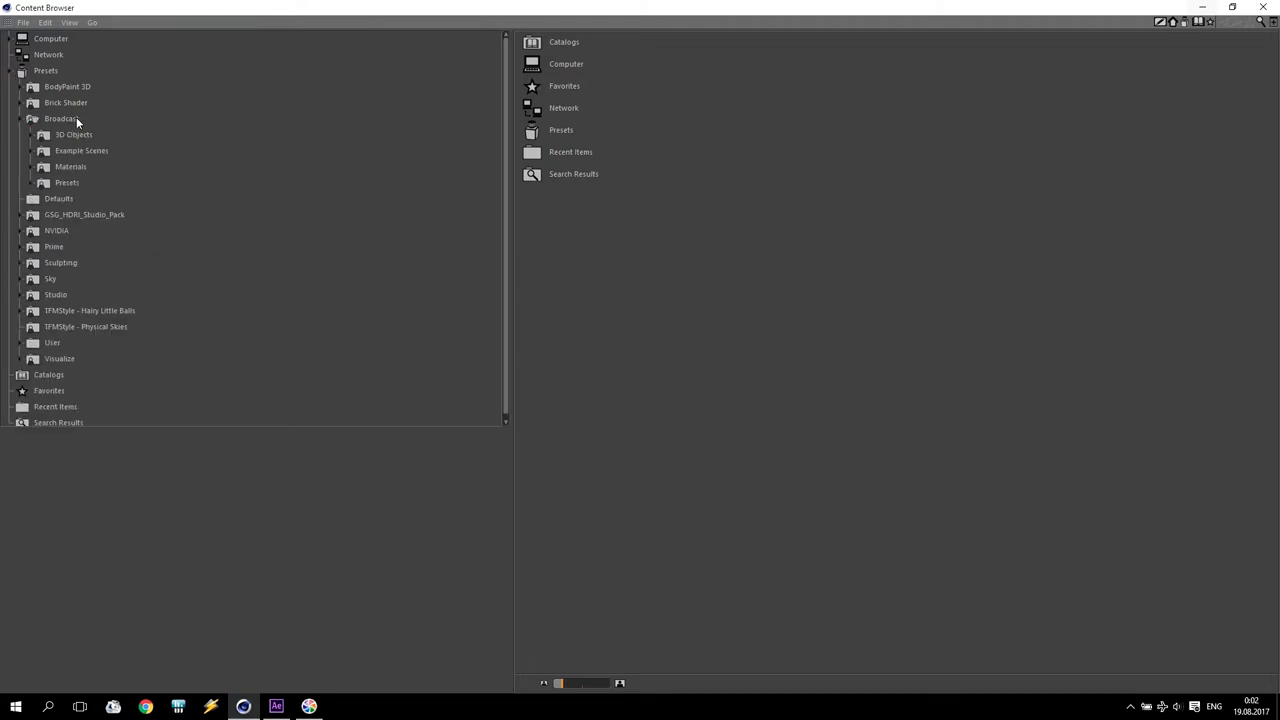
pyautogui.click(31, 138)
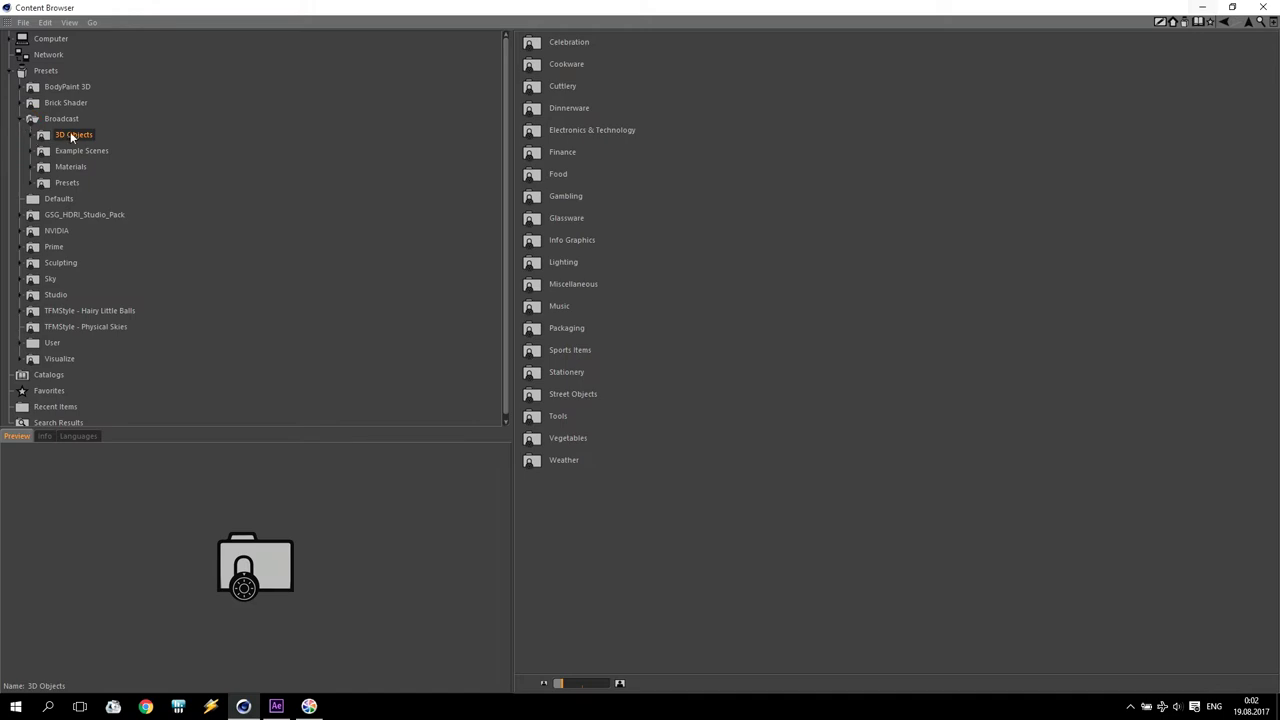
pyautogui.doubleClick(557, 416)
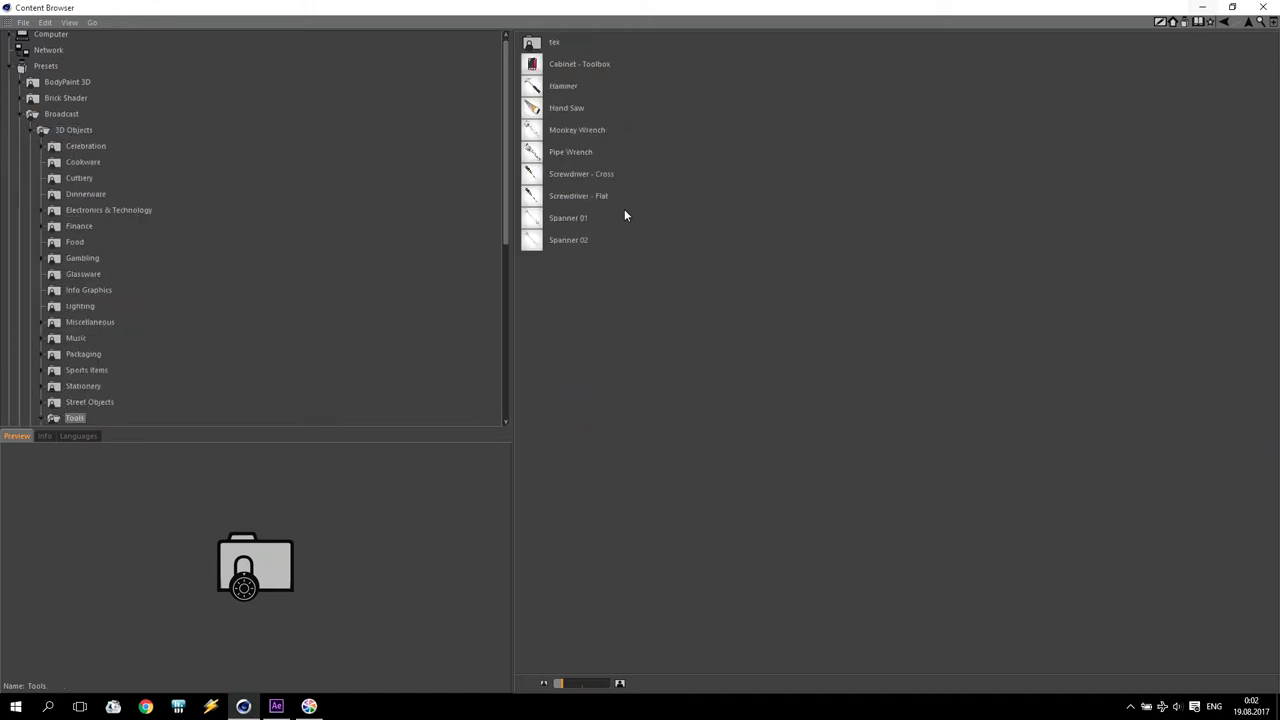
pyautogui.moveTo(579, 687); pyautogui.dragTo(654, 686)
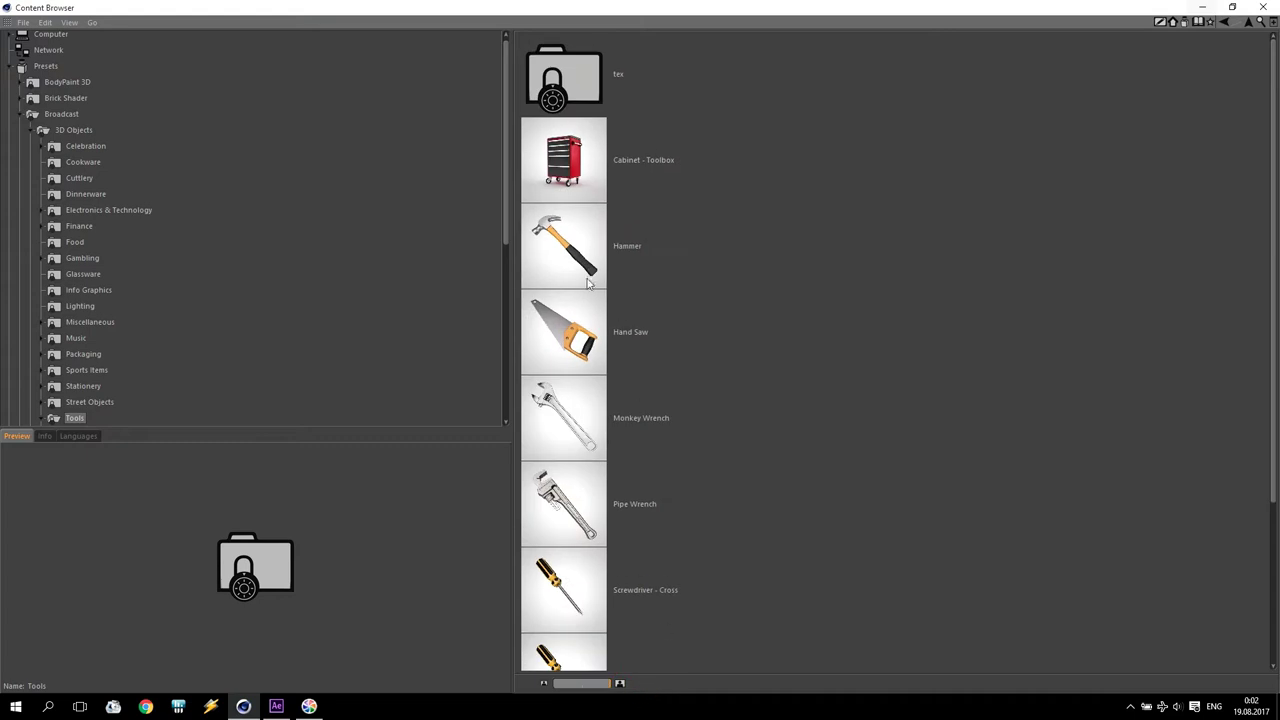
pyautogui.click(555, 261)
pyautogui.click(580, 237)
pyautogui.scroll(-3, 742, 475)
pyautogui.scroll(3, 742, 472)
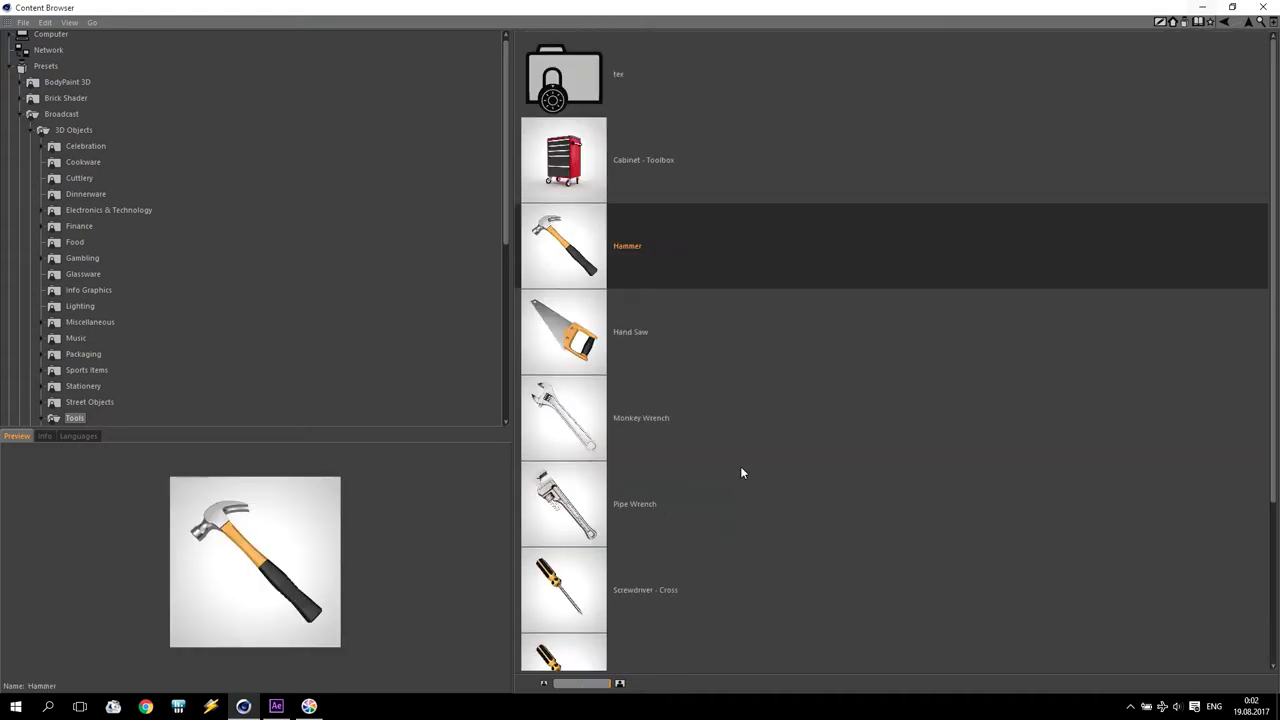
# Step: Load Coffee Table 01 from Visualize > 3D Objects > Tables > Coffee Tables
pyautogui.click(24, 115)
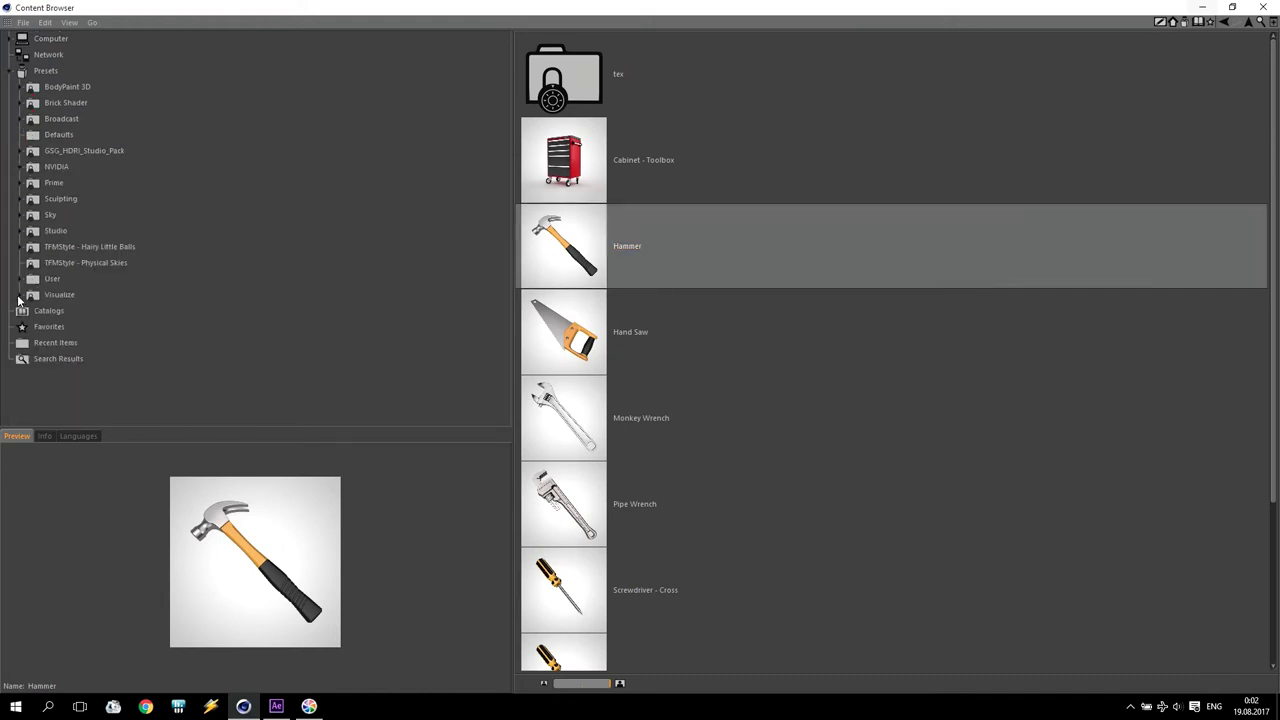
pyautogui.click(22, 296)
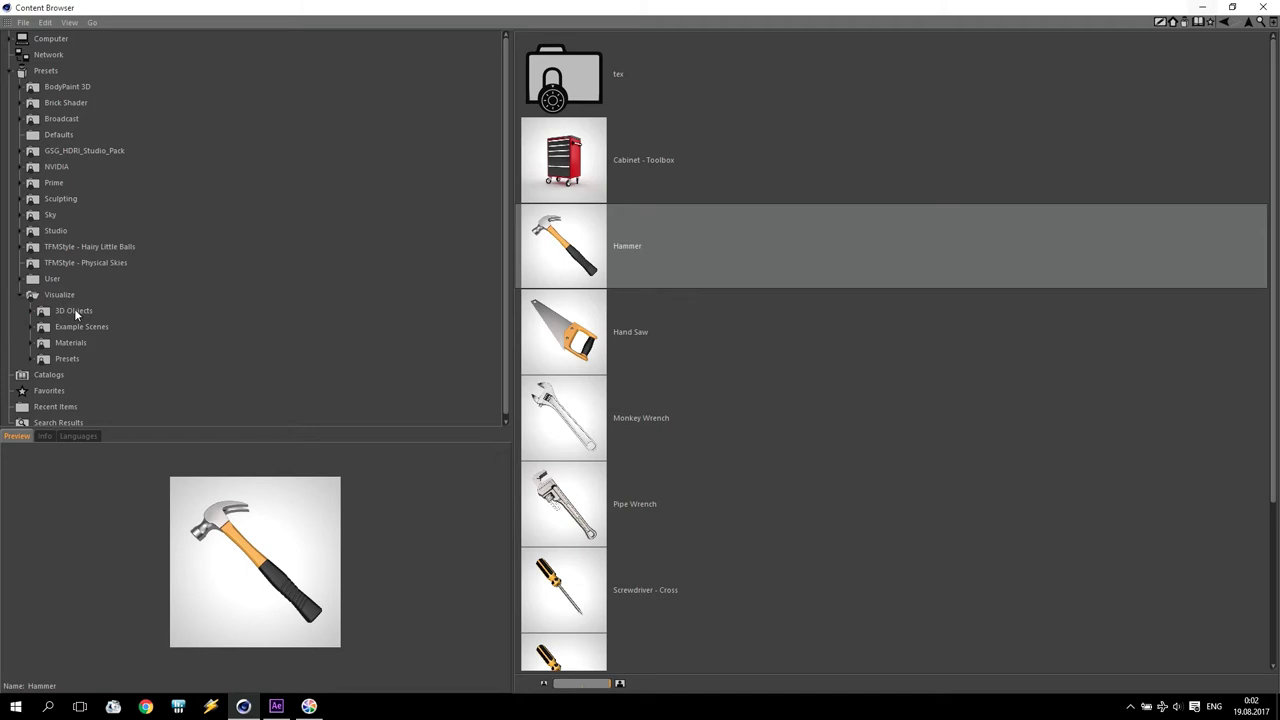
pyautogui.click(33, 312)
pyautogui.scroll(-5, 134, 340)
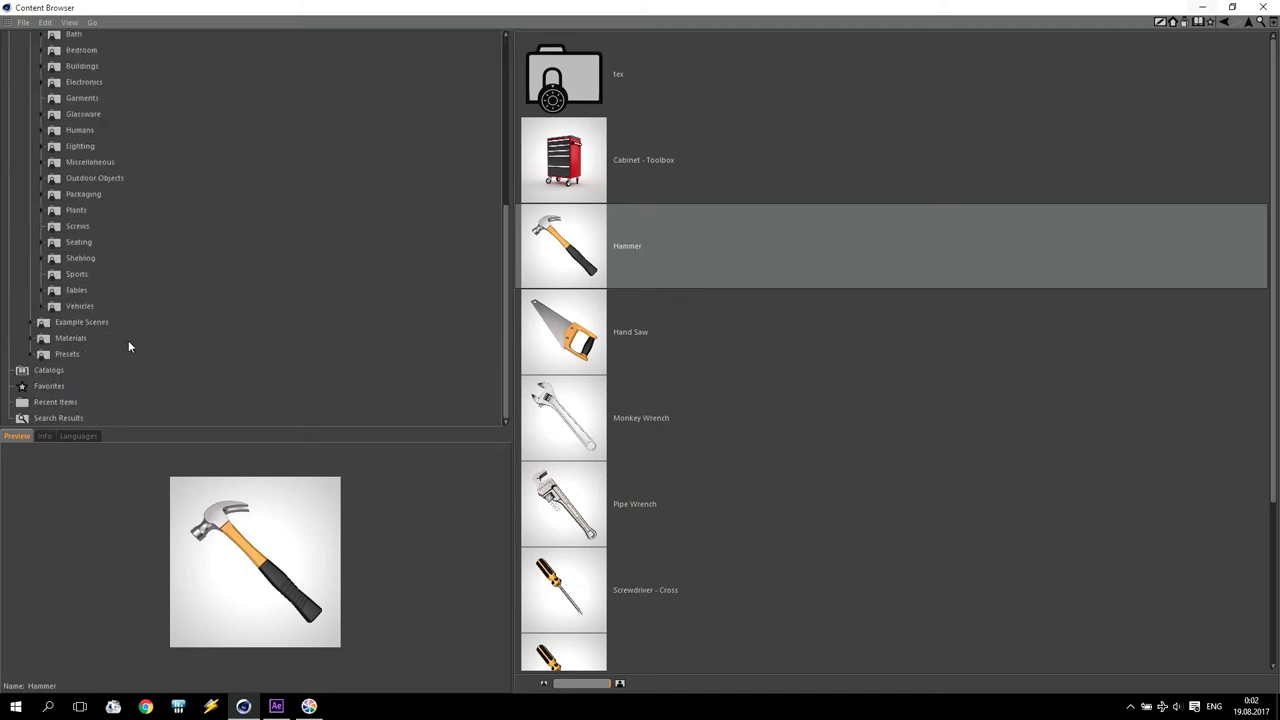
pyautogui.click(78, 291)
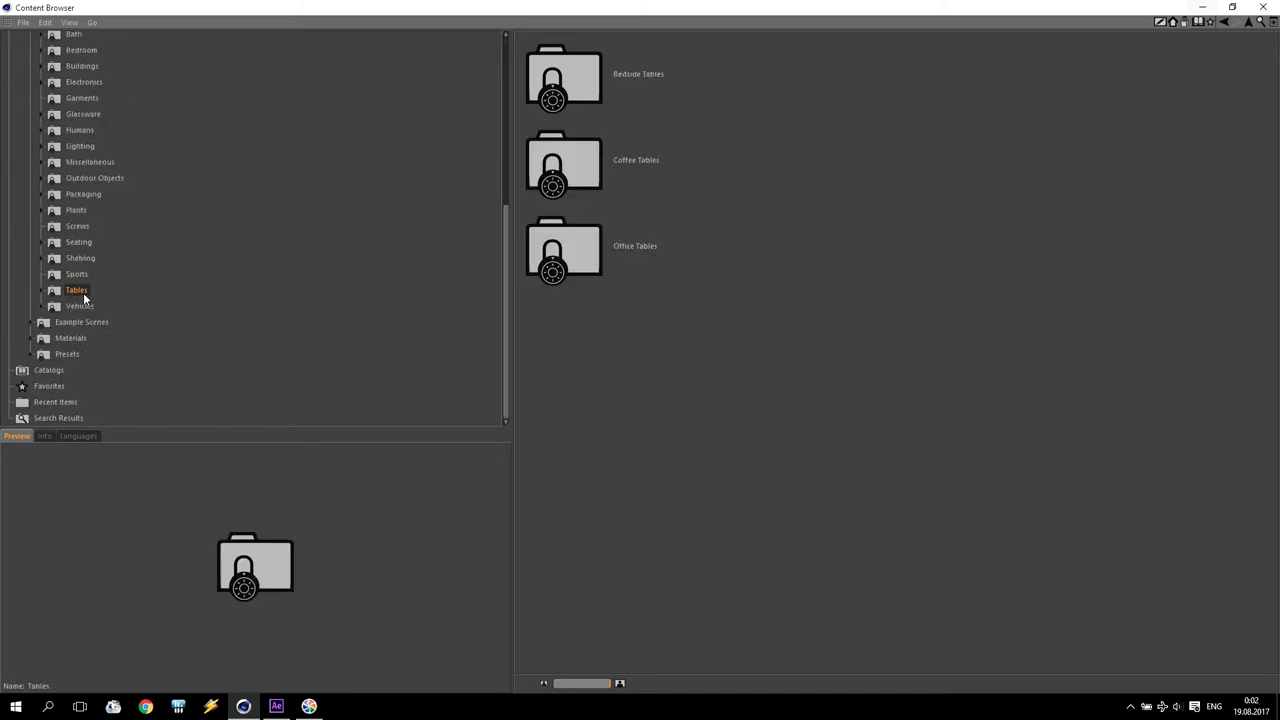
pyautogui.doubleClick(583, 162)
pyautogui.click(605, 160)
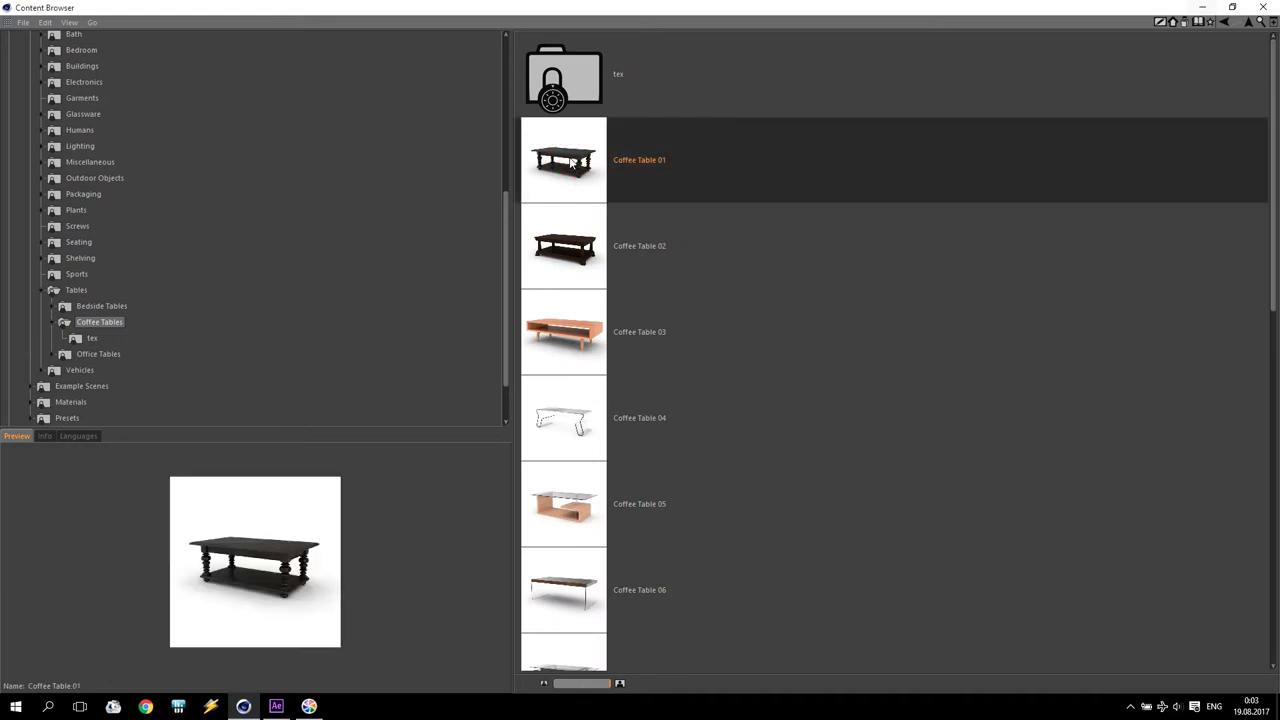
pyautogui.click(1263, 7)
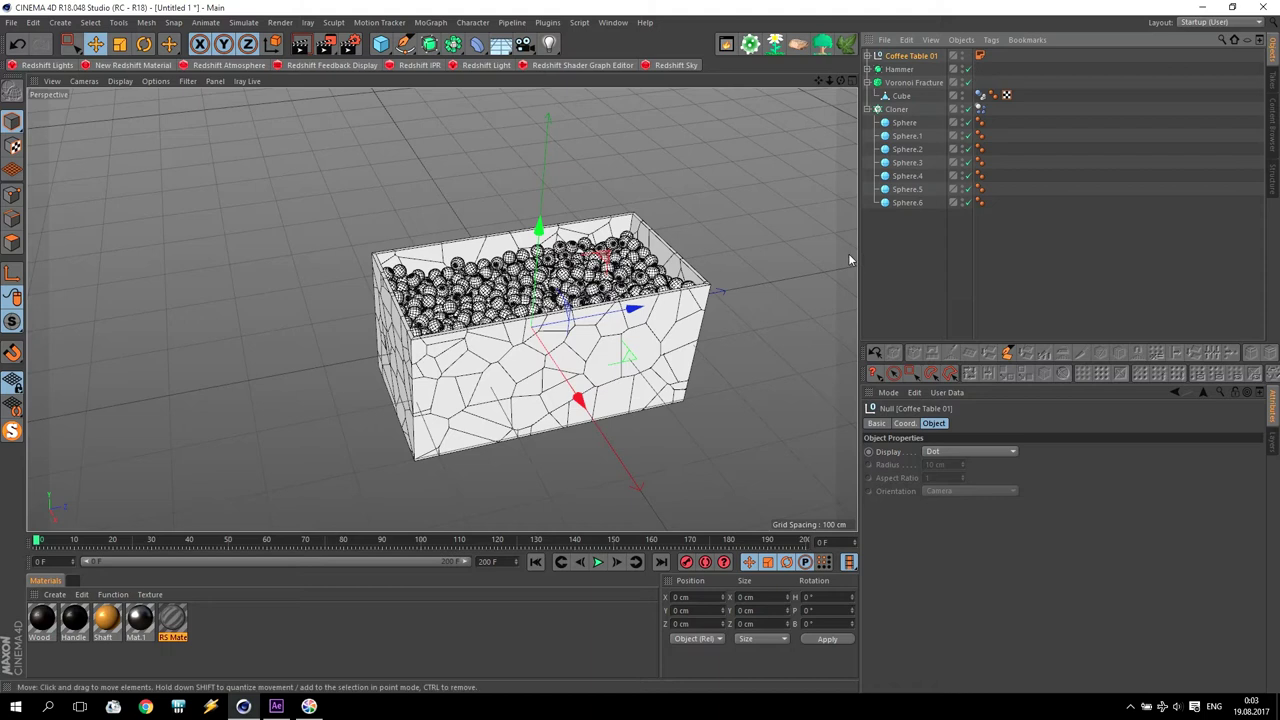
# Step: Select the Voronoi-fractured box and sphere Cloner together and move them up in Y
pyautogui.click(898, 69)
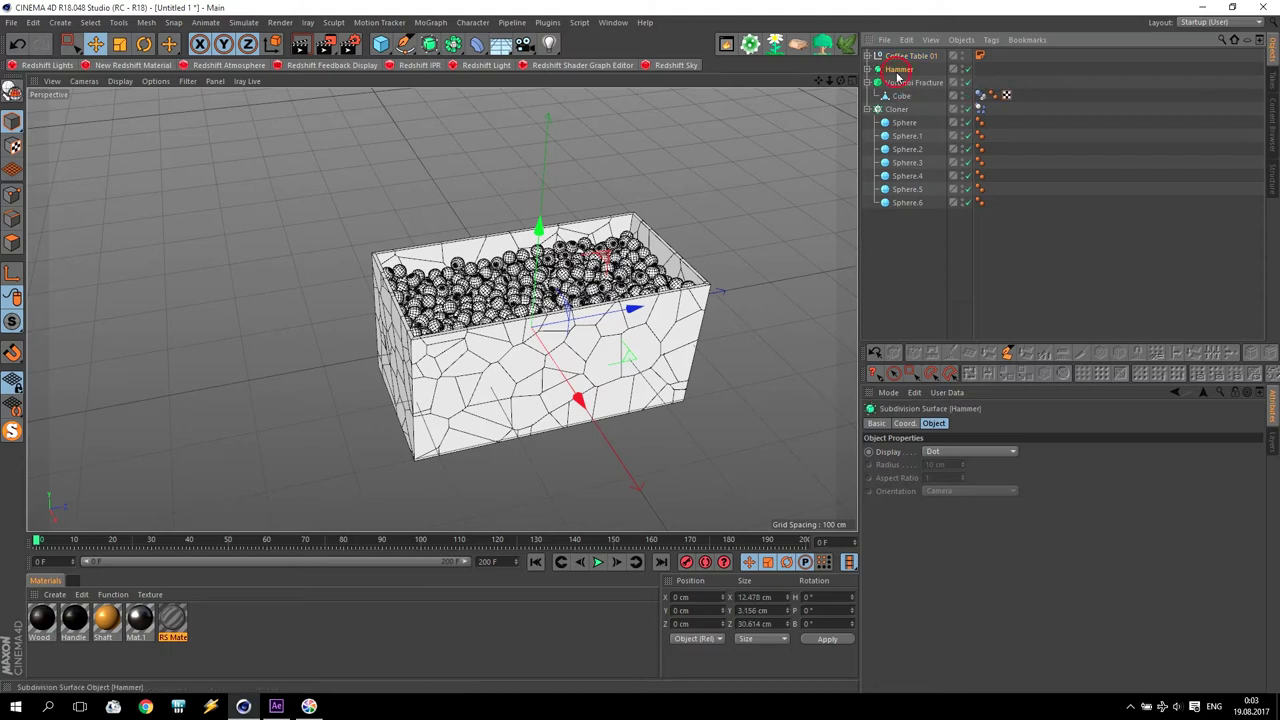
pyautogui.click(911, 57)
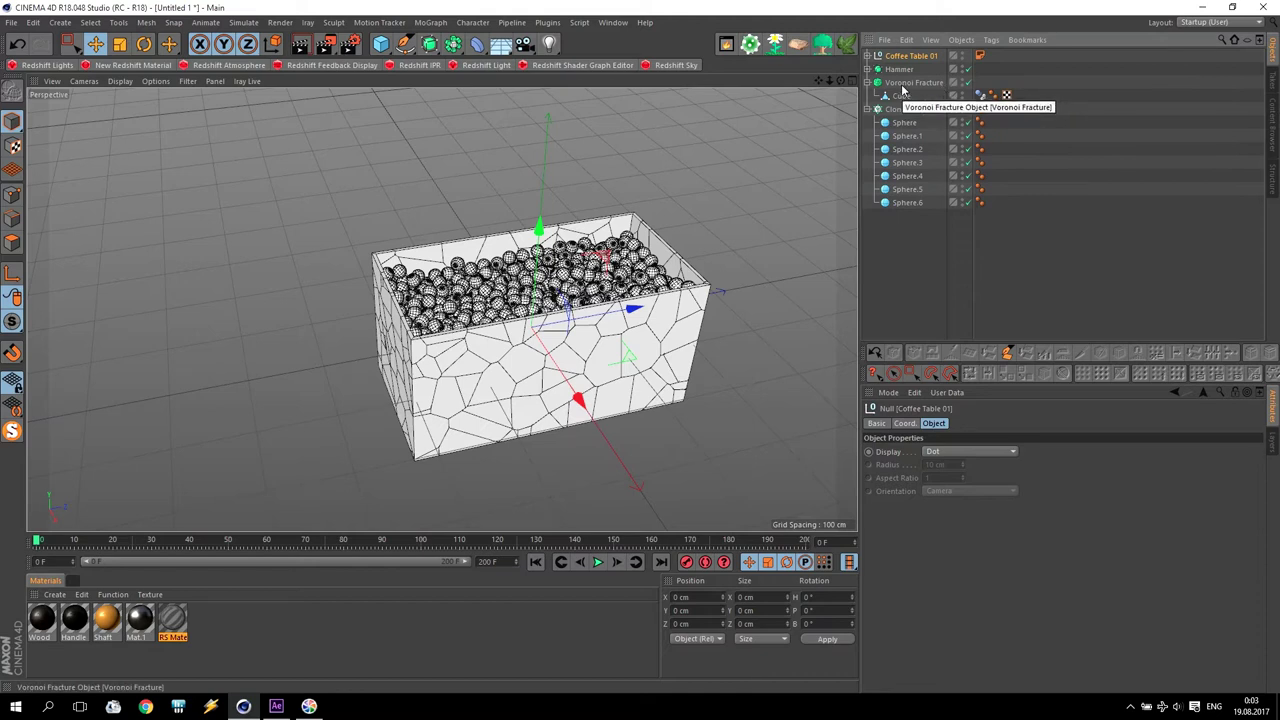
pyautogui.click(905, 85)
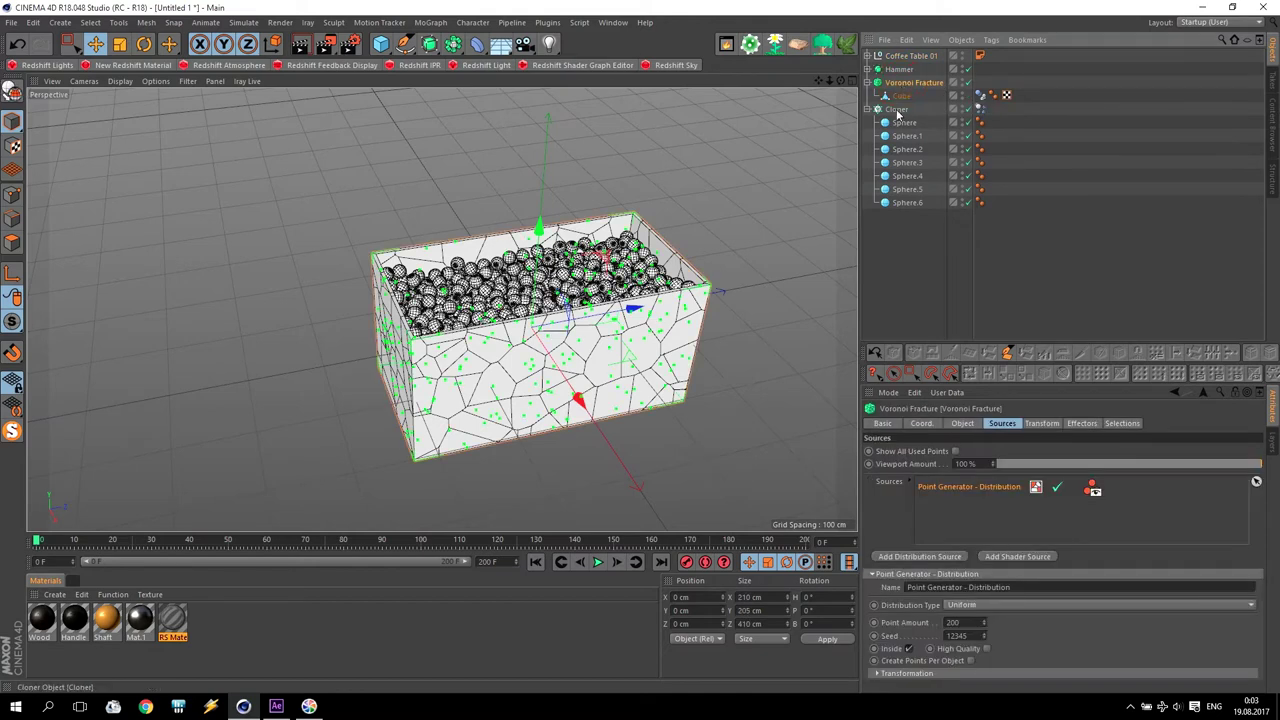
pyautogui.keyDown('shift'); pyautogui.click(897, 109); pyautogui.keyUp('shift')
pyautogui.moveTo(543, 200)
pyautogui.mouseDown()
pyautogui.moveTo(546, 110)
pyautogui.moveTo(544, 204)
pyautogui.mouseUp()
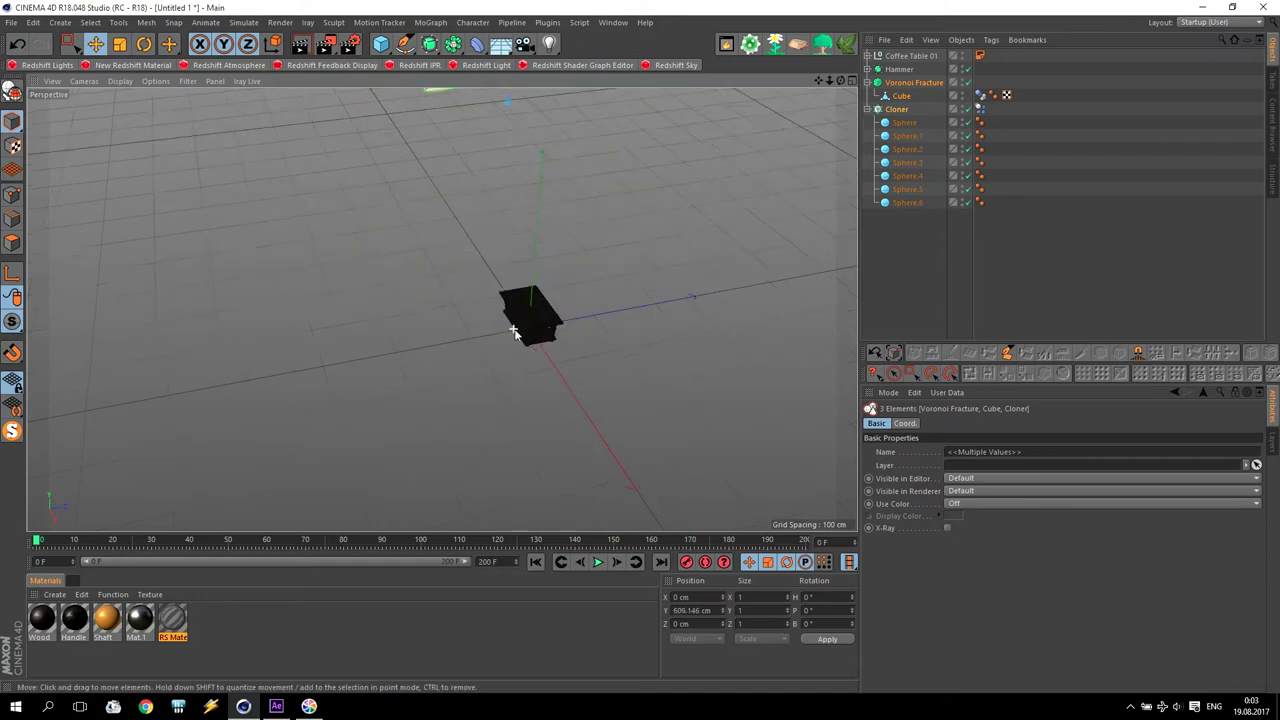
pyautogui.scroll(5, 555, 300)
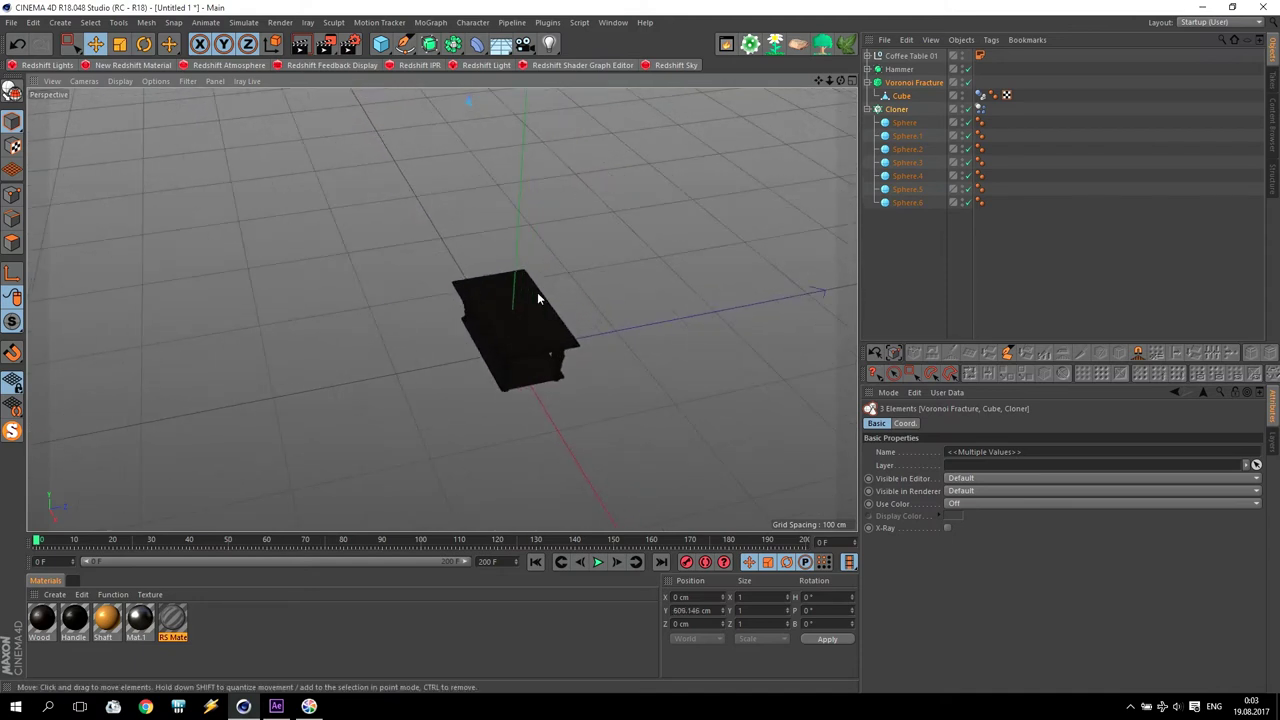
# Step: Scale Coffee Table 01 to 10 on the X, Y and Z axes
pyautogui.click(910, 56)
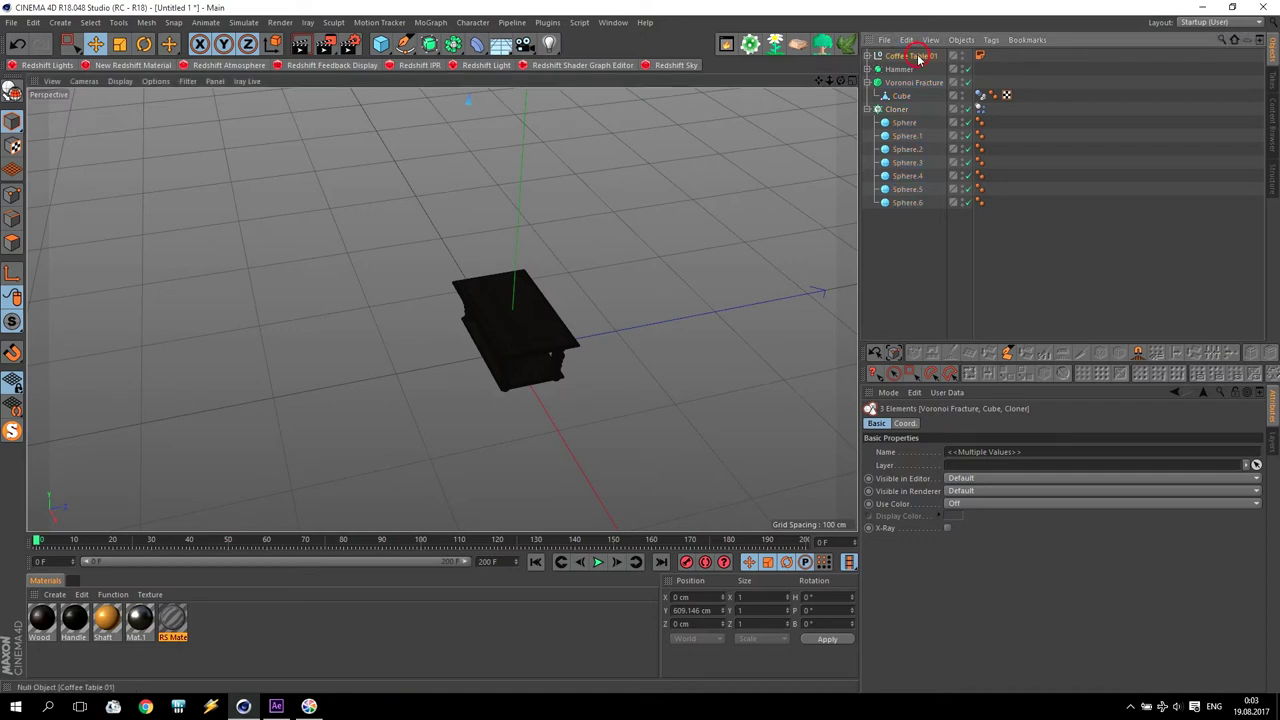
pyautogui.click(905, 423)
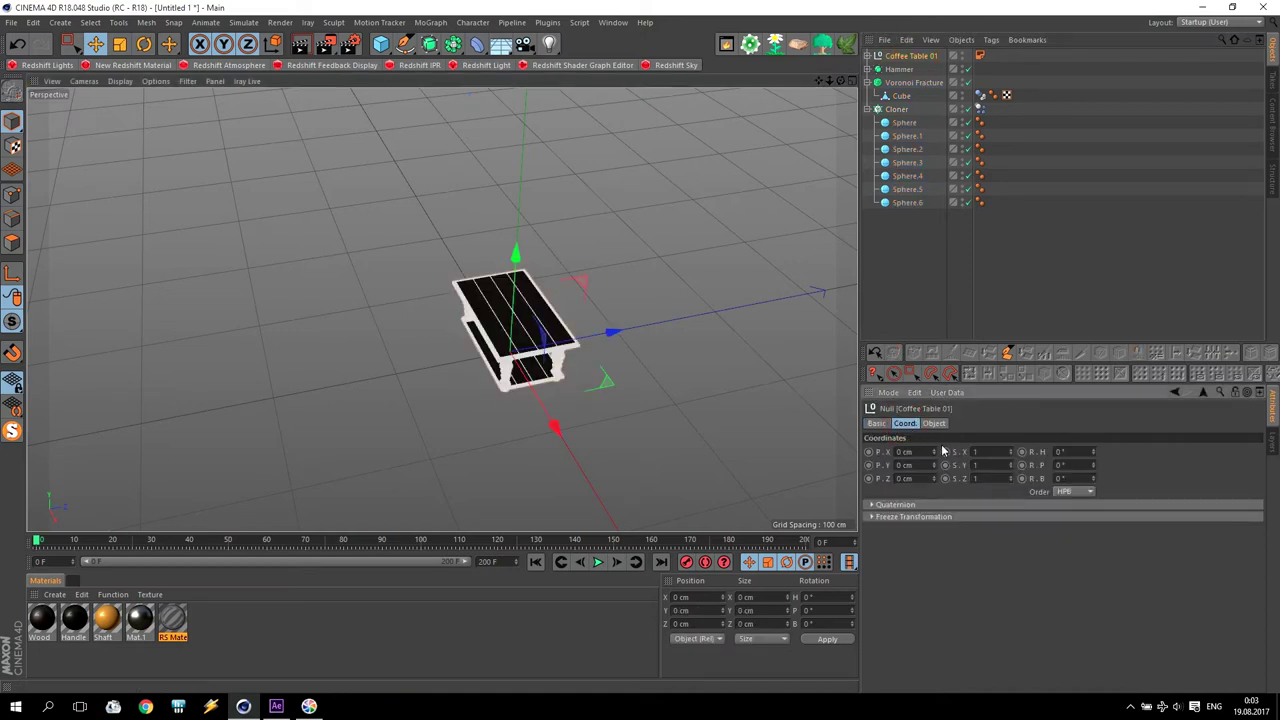
pyautogui.write('0')
pyautogui.click(988, 478)
pyautogui.write('0')
pyautogui.middleClick(628, 340)
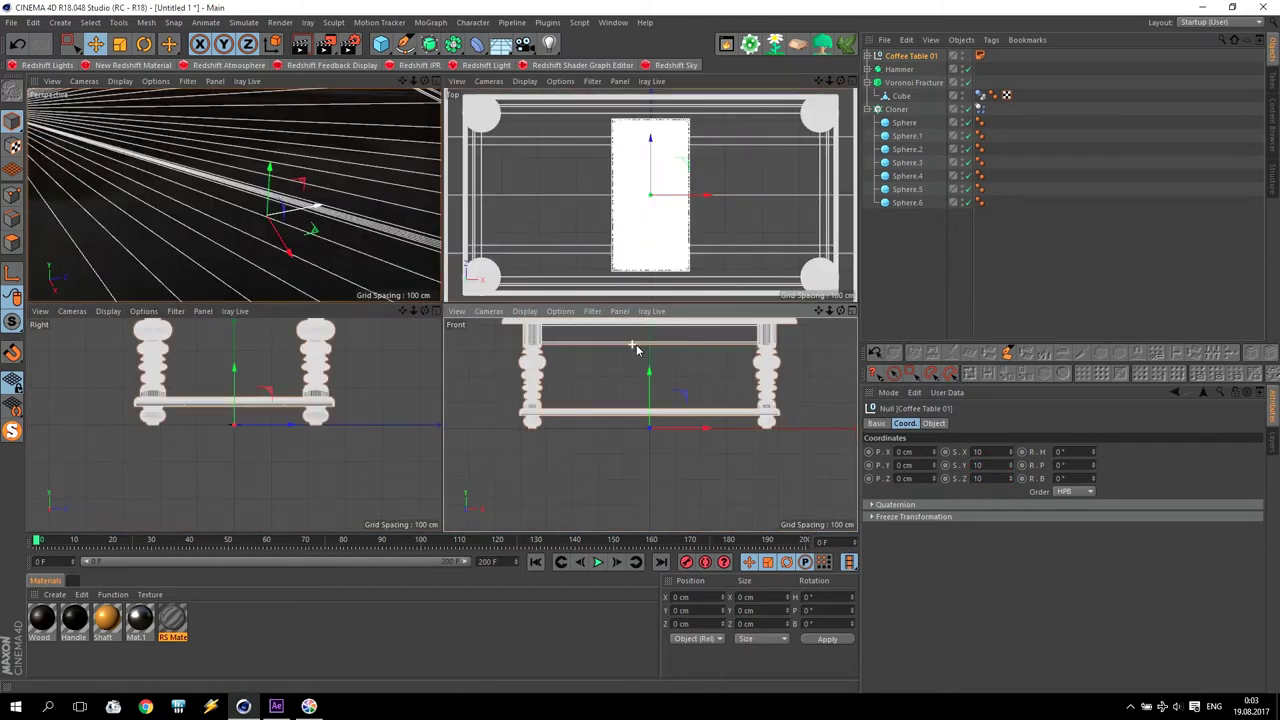
pyautogui.scroll(3, 333, 173)
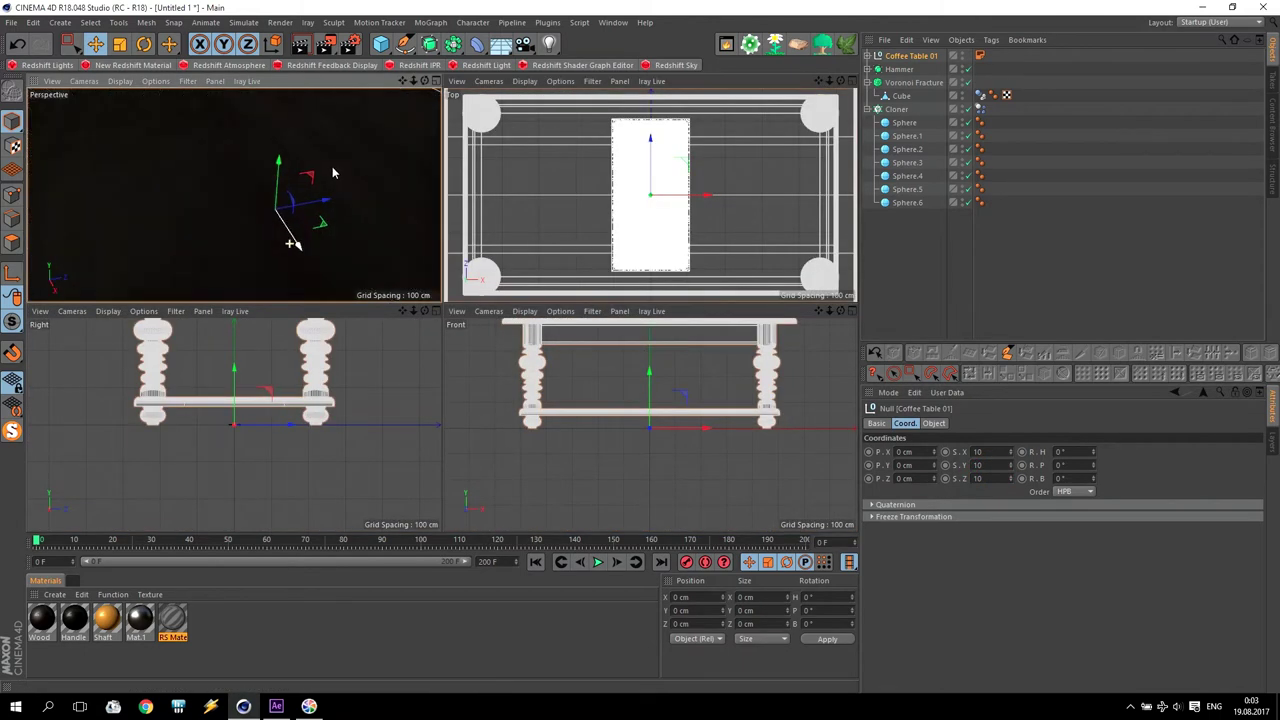
pyautogui.scroll(-5, 333, 173)
pyautogui.scroll(-8, 357, 157)
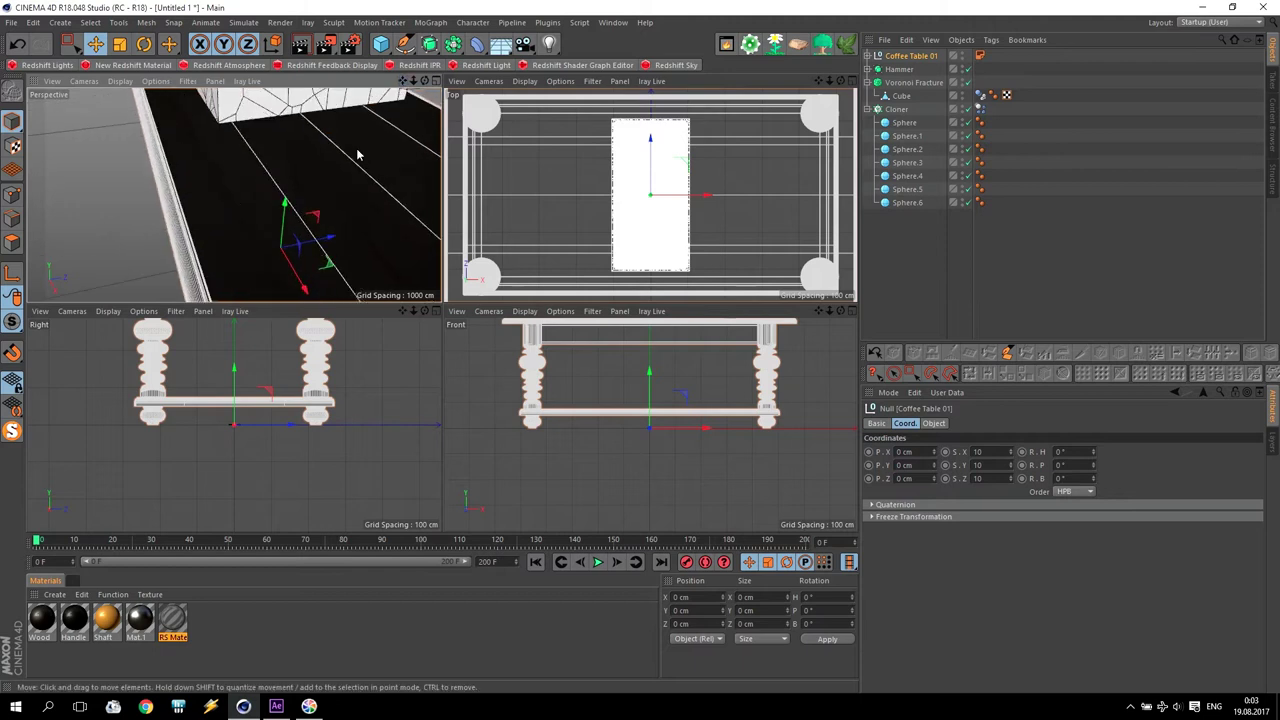
pyautogui.scroll(2, 402, 111)
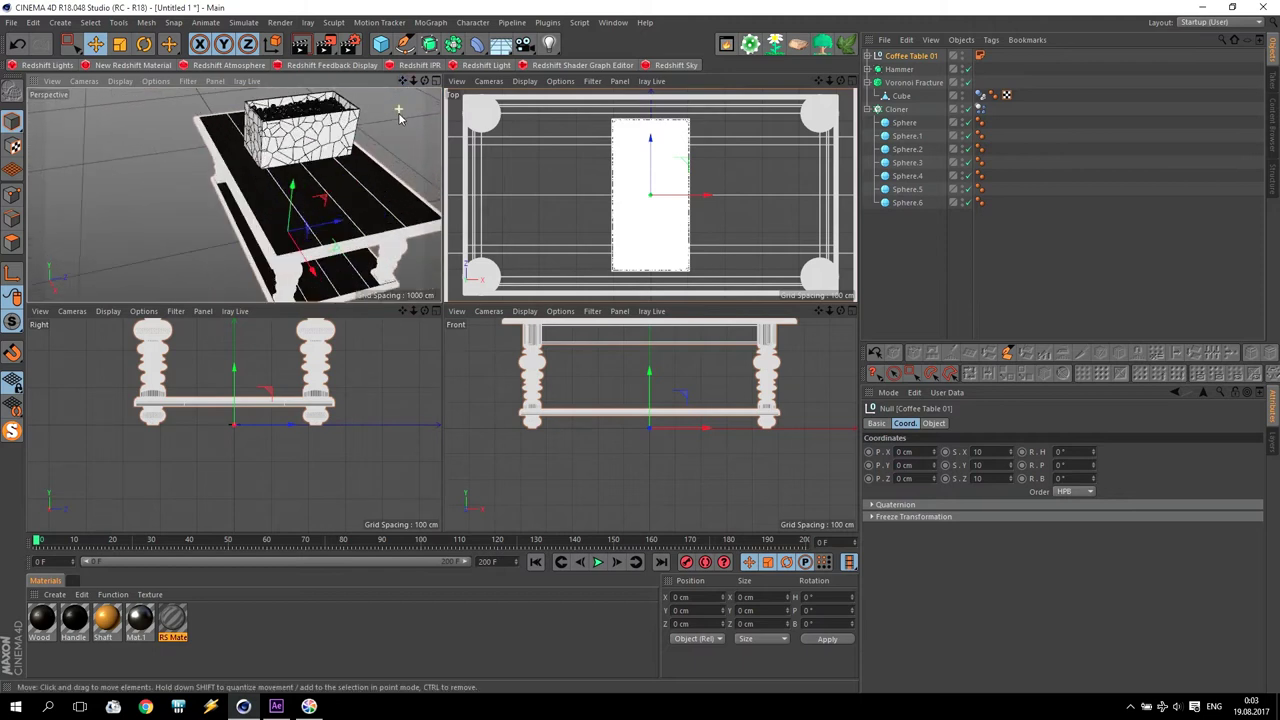
# Step: Scale the Hammer to 7 and move it up and left beside the box
pyautogui.click(898, 69)
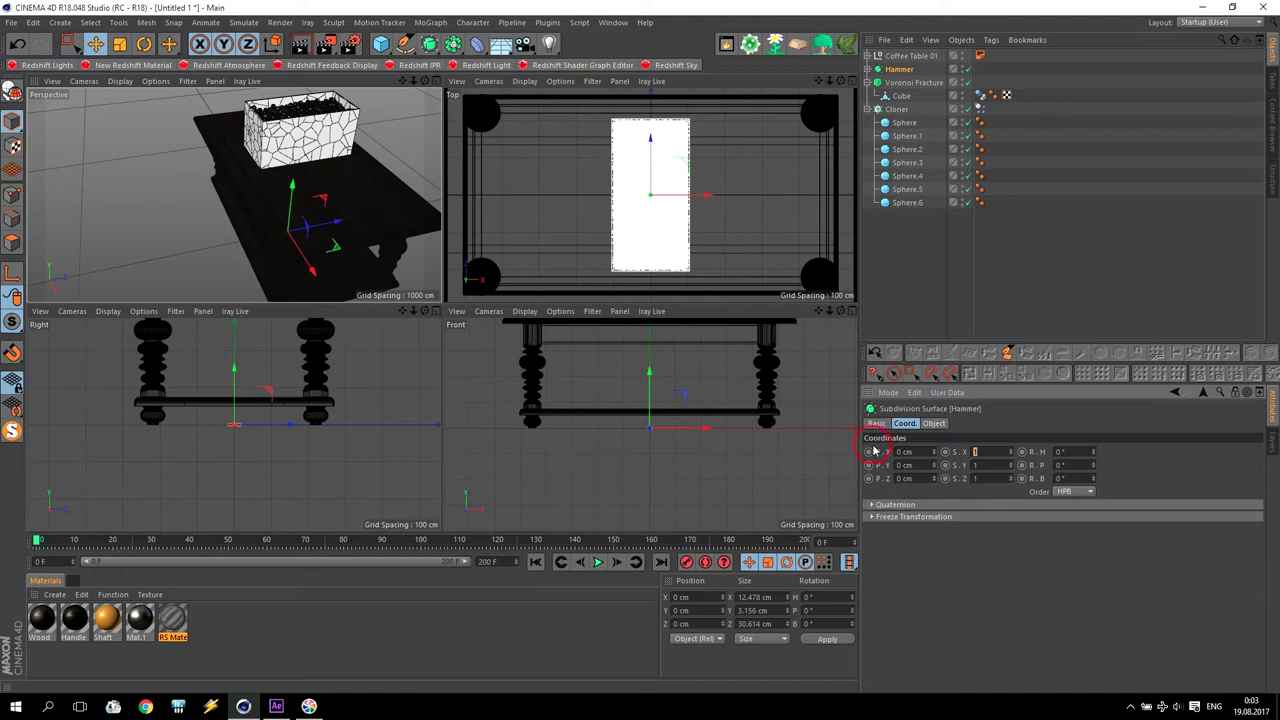
pyautogui.write('7')
pyautogui.press('Tab')
pyautogui.write('7')
pyautogui.press('Return')
pyautogui.moveTo(233, 400); pyautogui.dragTo(234, 322)
pyautogui.moveTo(698, 202); pyautogui.dragTo(569, 197)
# Step: Rotate Coffee Table 01 by 90° in heading so it lines up with the box
pyautogui.press('F1')
pyautogui.keyDown('alt'); pyautogui.moveTo(660, 271); pyautogui.dragTo(597, 247); pyautogui.keyUp('alt')
pyautogui.keyDown('alt'); pyautogui.moveTo(810, 103); pyautogui.dragTo(530, 325); pyautogui.keyUp('alt')
pyautogui.scroll(3, 531, 294)
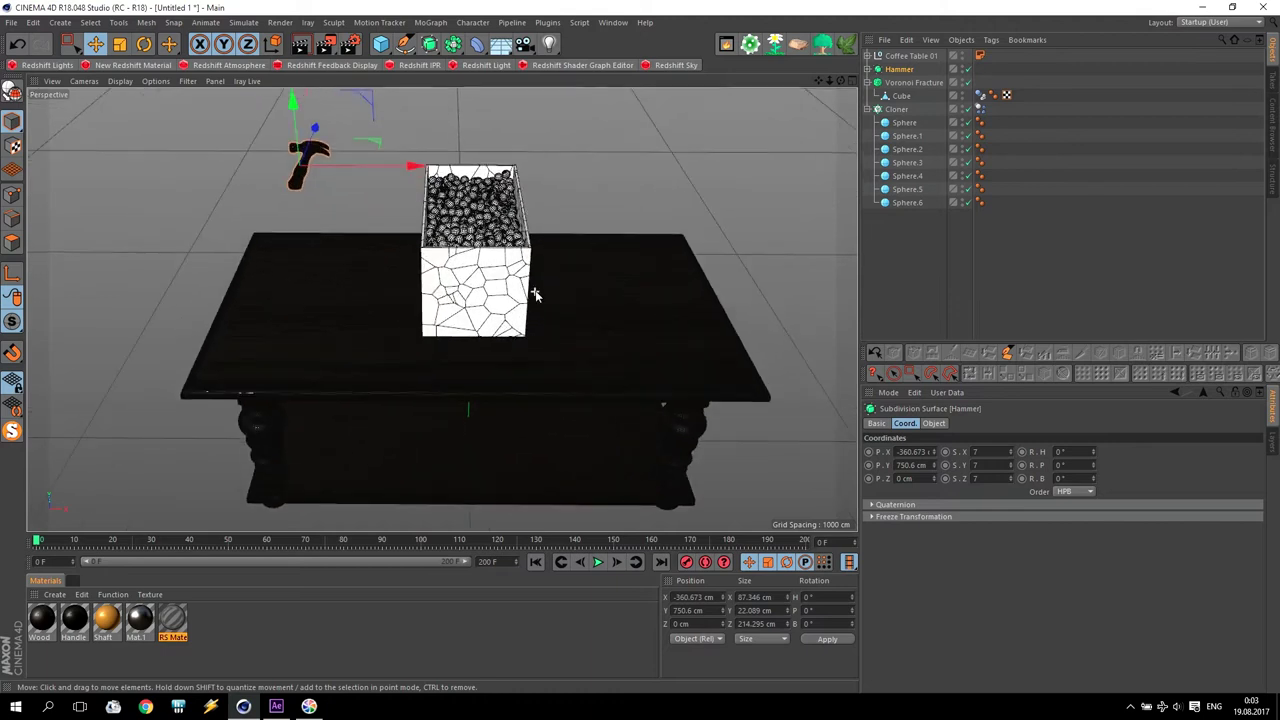
pyautogui.click(917, 57)
pyautogui.press('r')
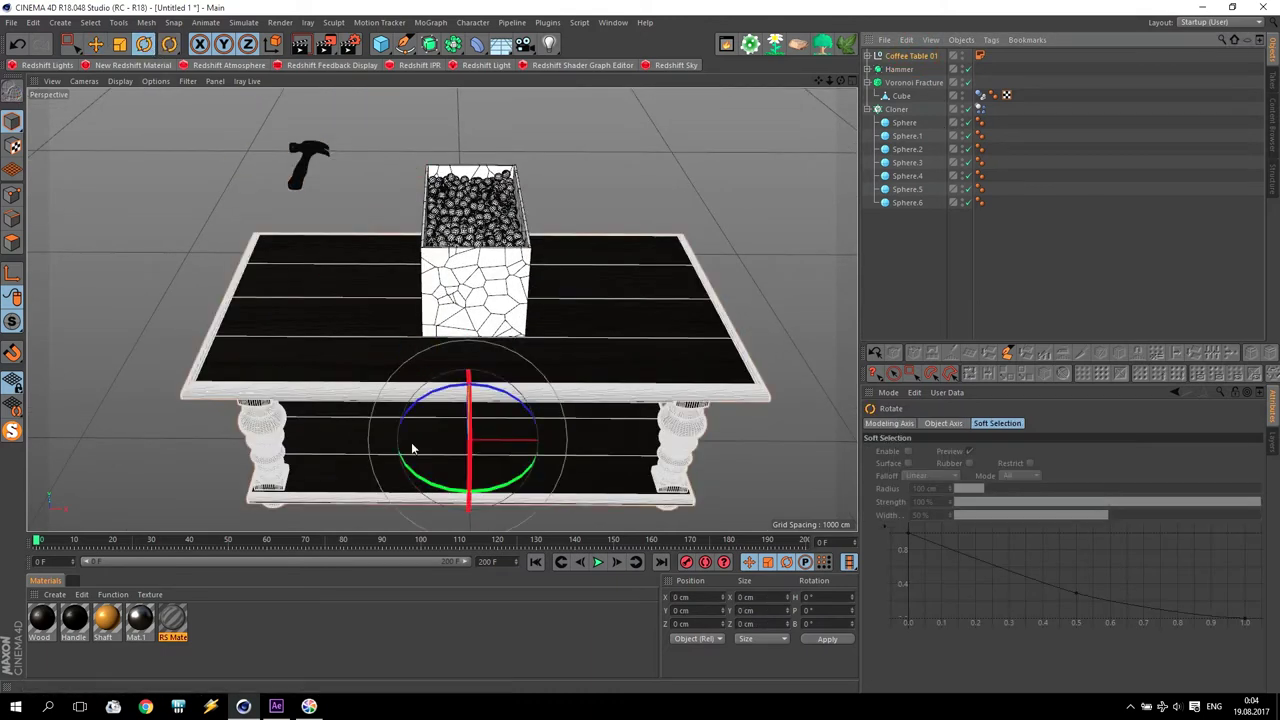
pyautogui.moveTo(412, 476); pyautogui.dragTo(500, 245)
pyautogui.scroll(4, 500, 245)
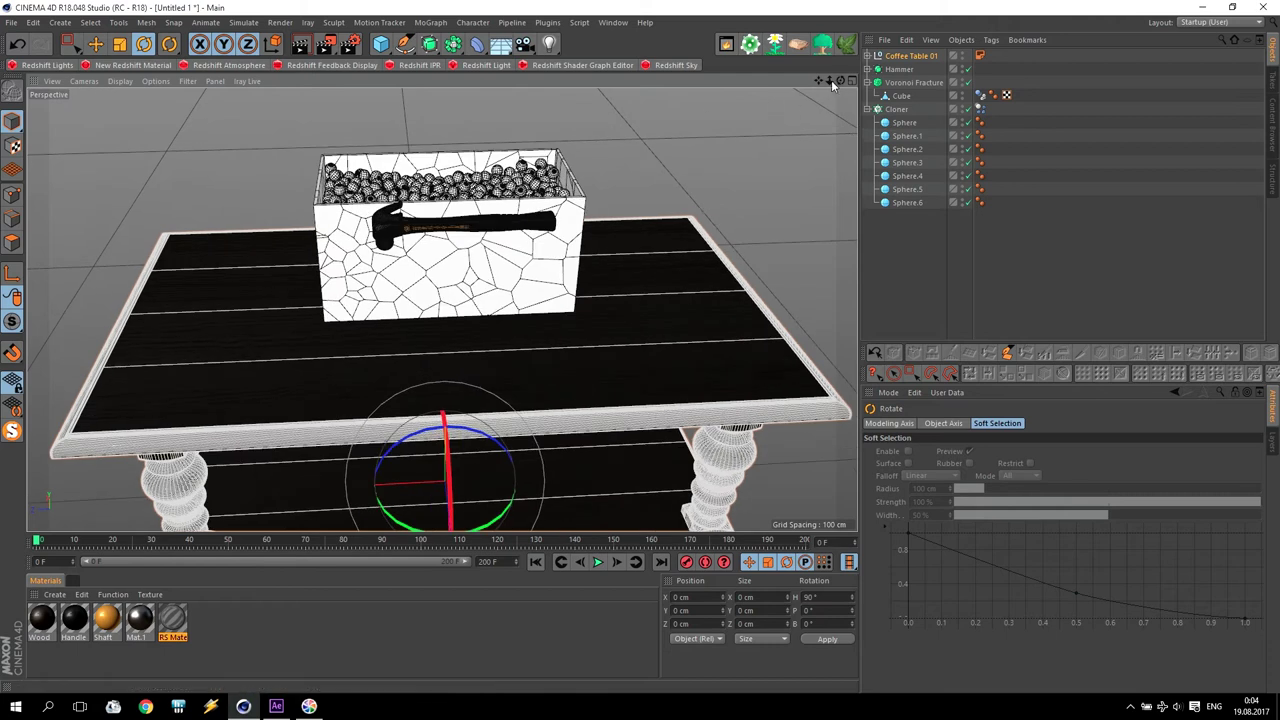
pyautogui.moveTo(841, 82); pyautogui.dragTo(940, 135)
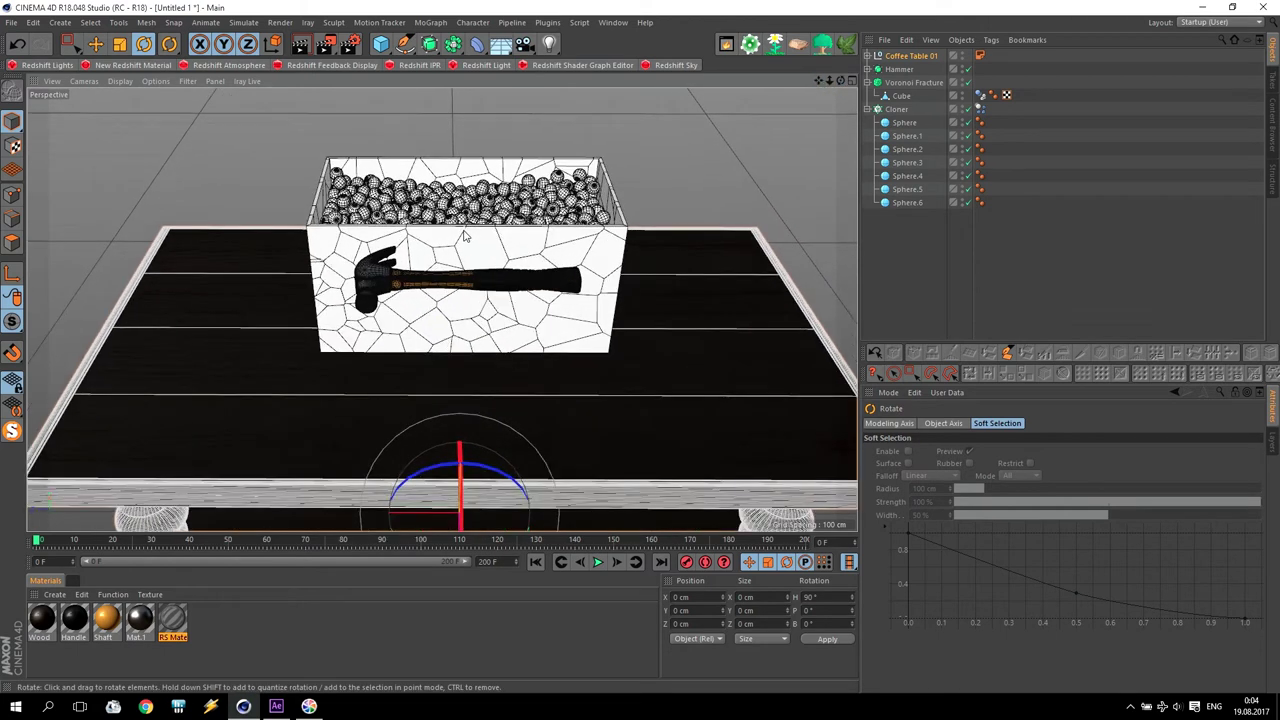
# Step: Set the render output height to 576 and the frame rate to 25
pyautogui.click(349, 45)
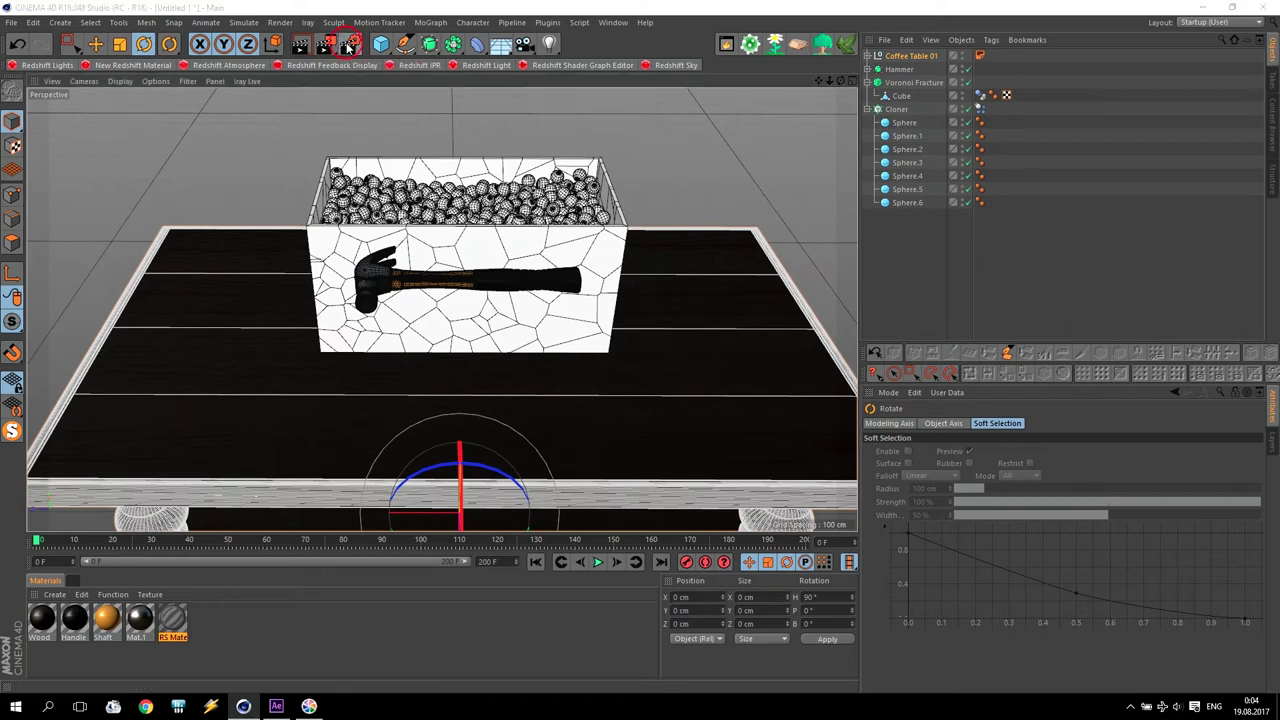
pyautogui.click(118, 58)
pyautogui.doubleClick(297, 82)
pyautogui.write('576')
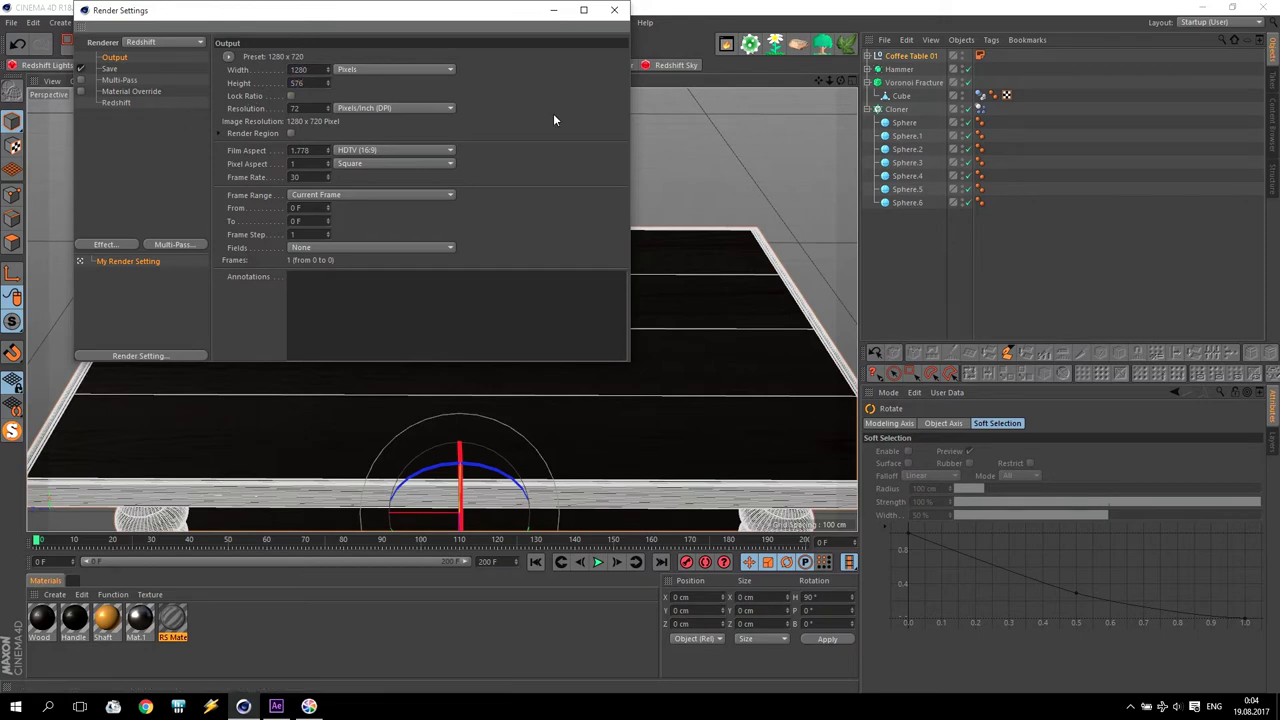
pyautogui.doubleClick(318, 176)
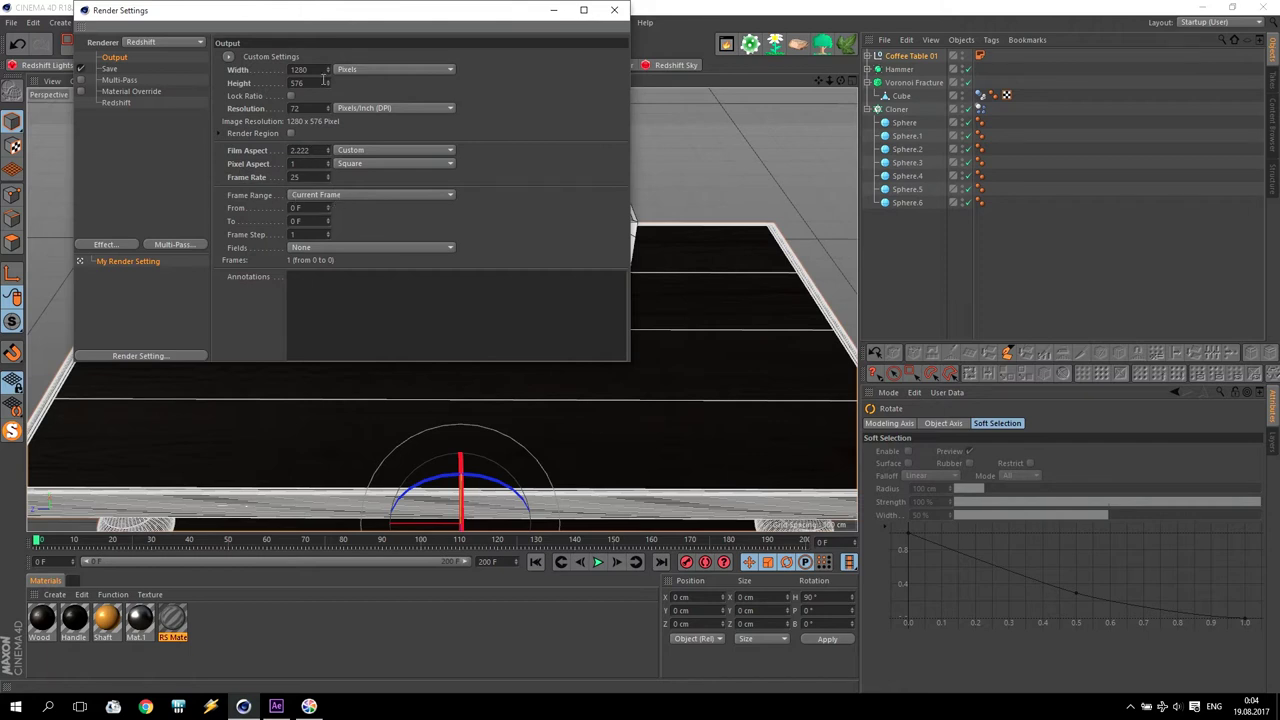
# Step: Set Redshift Samples Max to 4 and toggle Force enabled for IPR
pyautogui.click(116, 103)
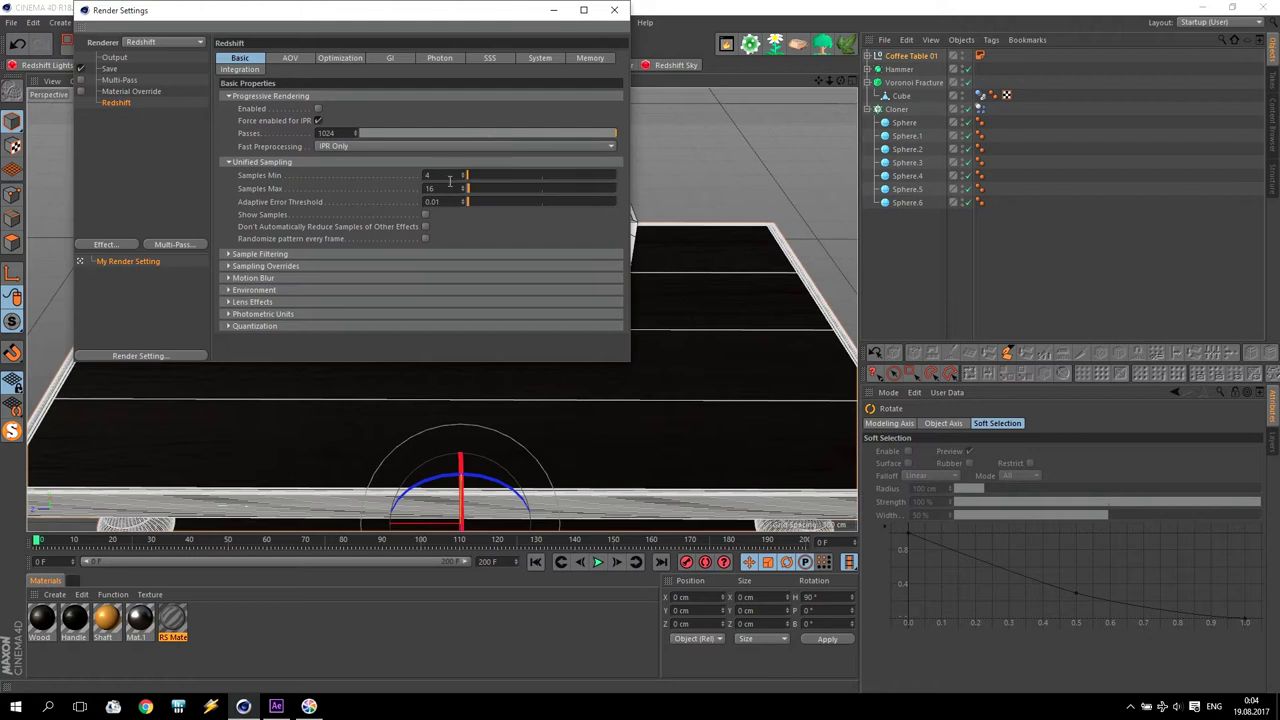
pyautogui.moveTo(451, 188); pyautogui.dragTo(404, 191)
pyautogui.press('Return')
pyautogui.click(318, 121)
# Step: Set the Redshift bucket order to Spiral and close the render settings
pyautogui.click(538, 58)
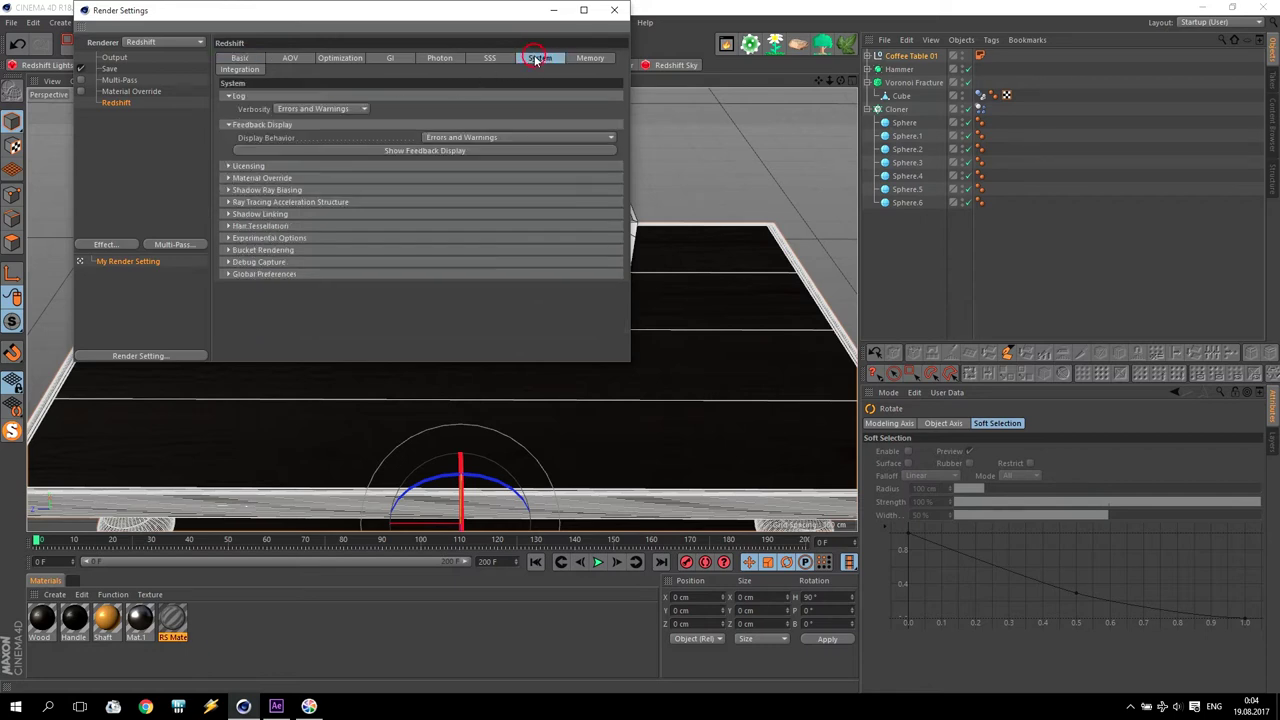
pyautogui.click(239, 250)
pyautogui.click(300, 262)
pyautogui.click(319, 283)
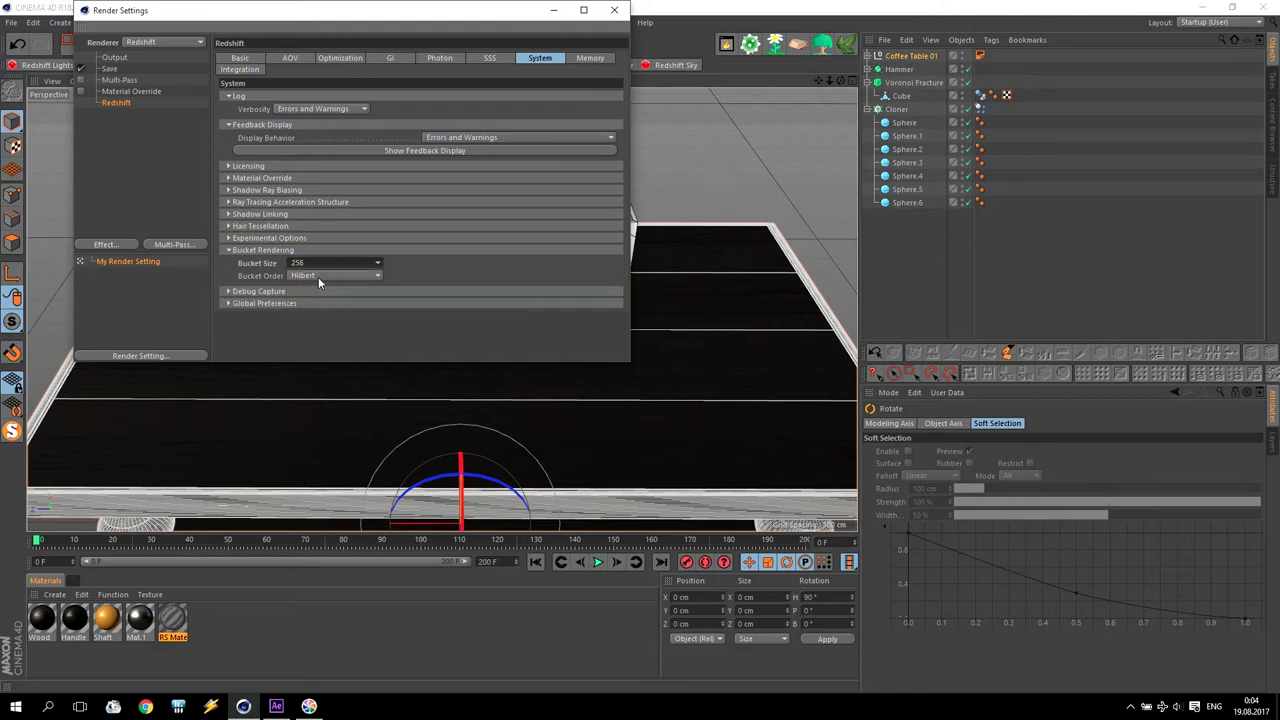
pyautogui.click(322, 276)
pyautogui.click(330, 306)
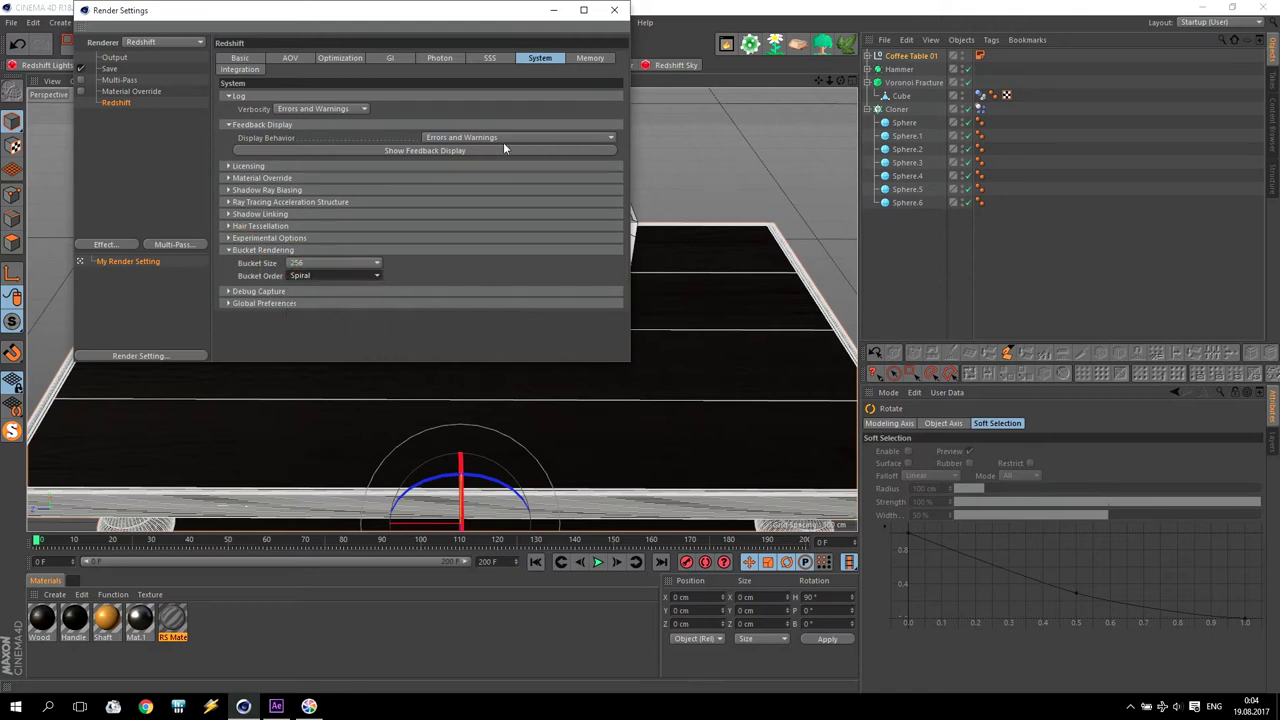
pyautogui.click(613, 11)
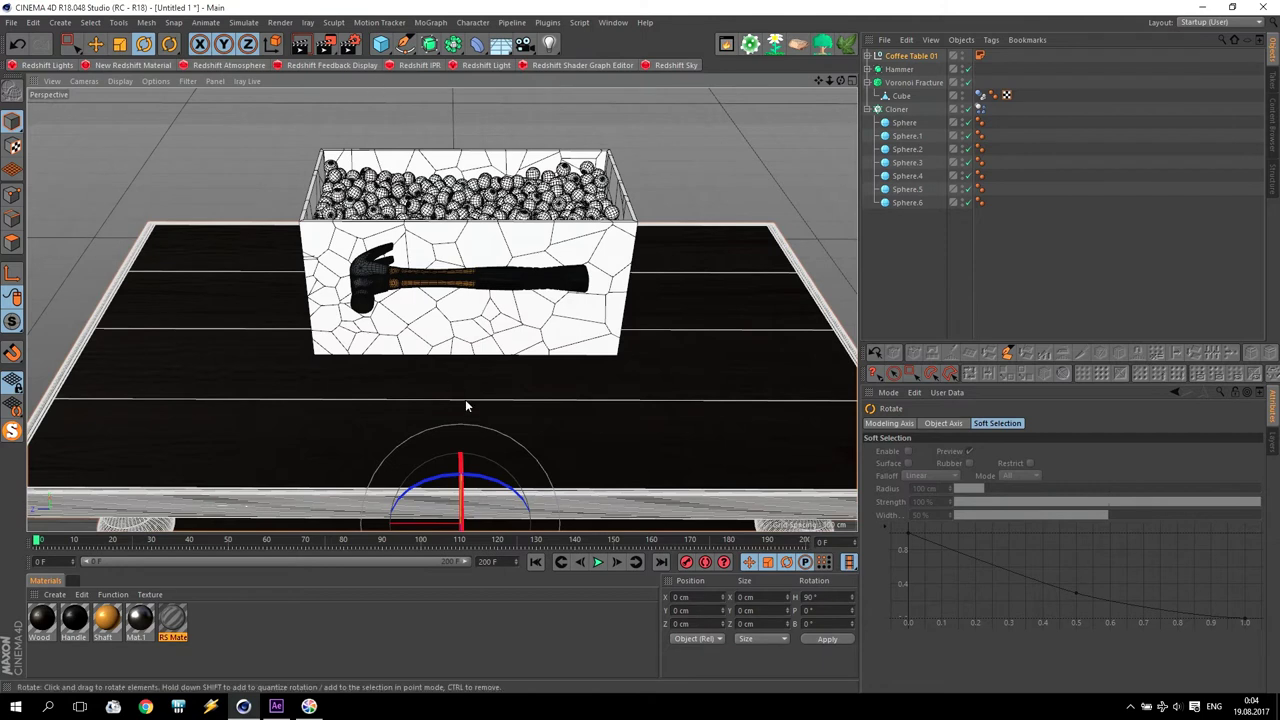
# Step: Apply RS Material to the Voronoi Fracture's Cube, then create a new Redshift material
pyautogui.moveTo(40, 657); pyautogui.dragTo(152, 614)
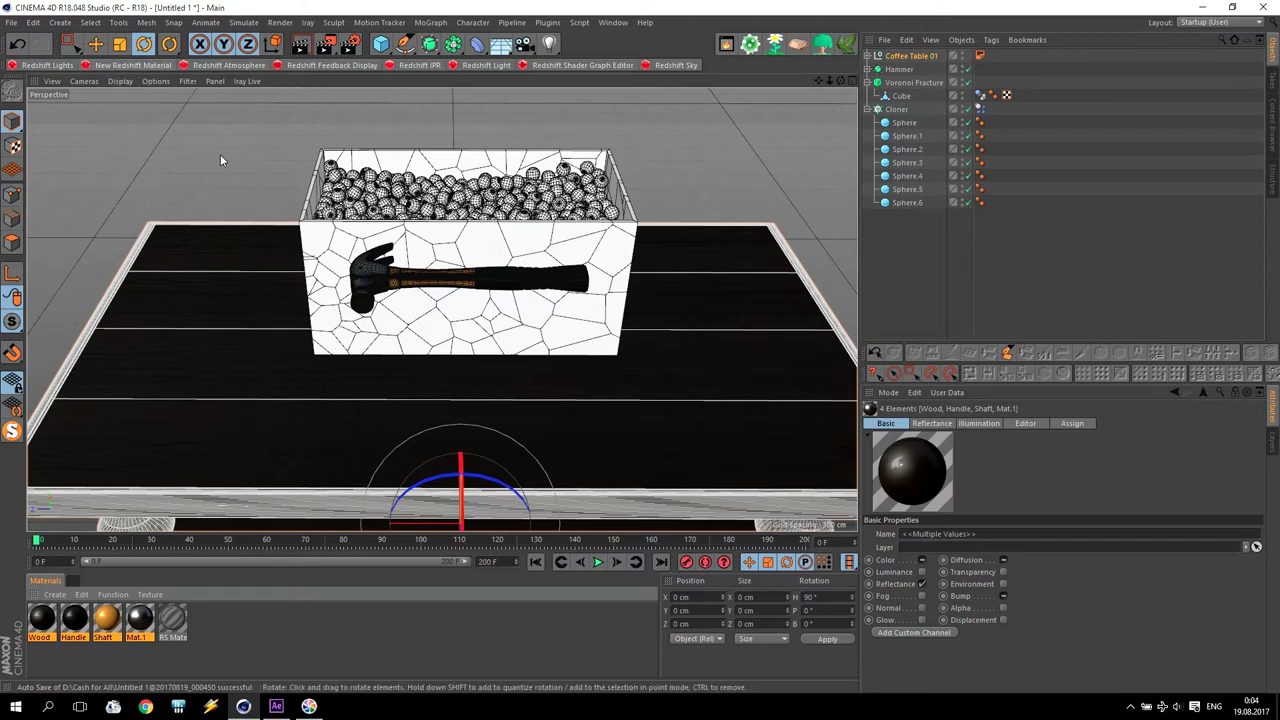
pyautogui.click(912, 84)
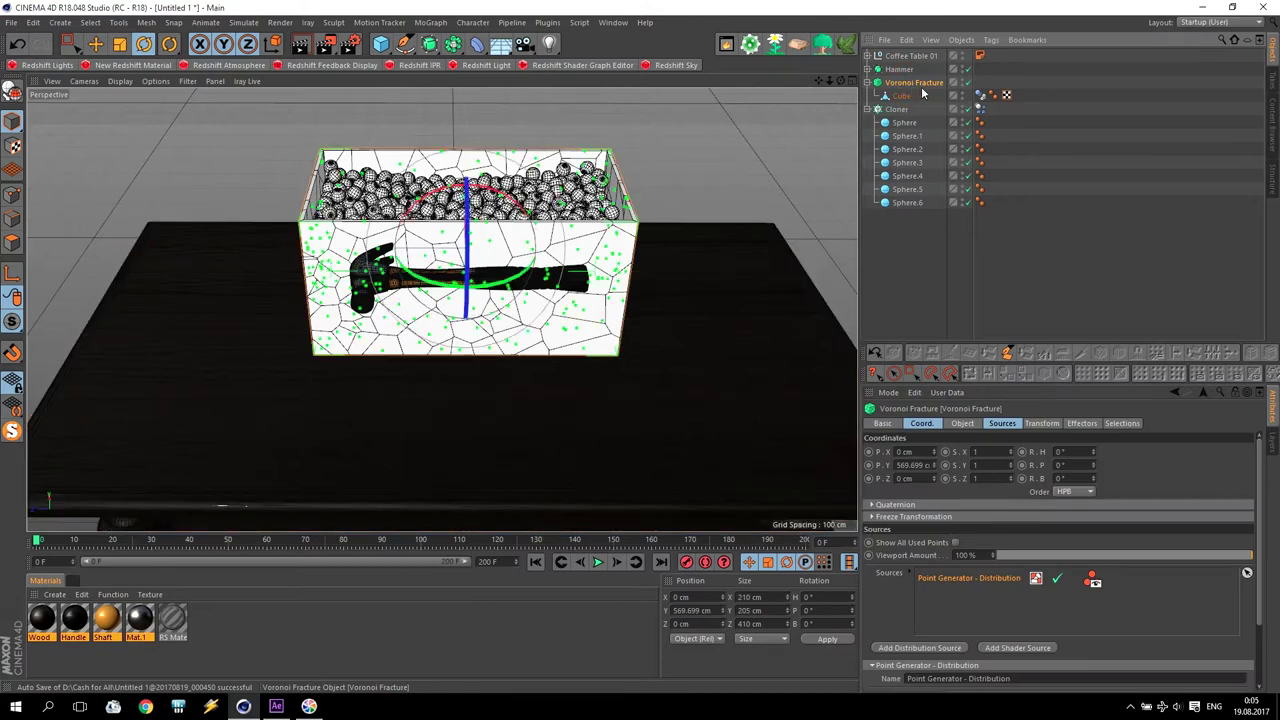
pyautogui.click(176, 622)
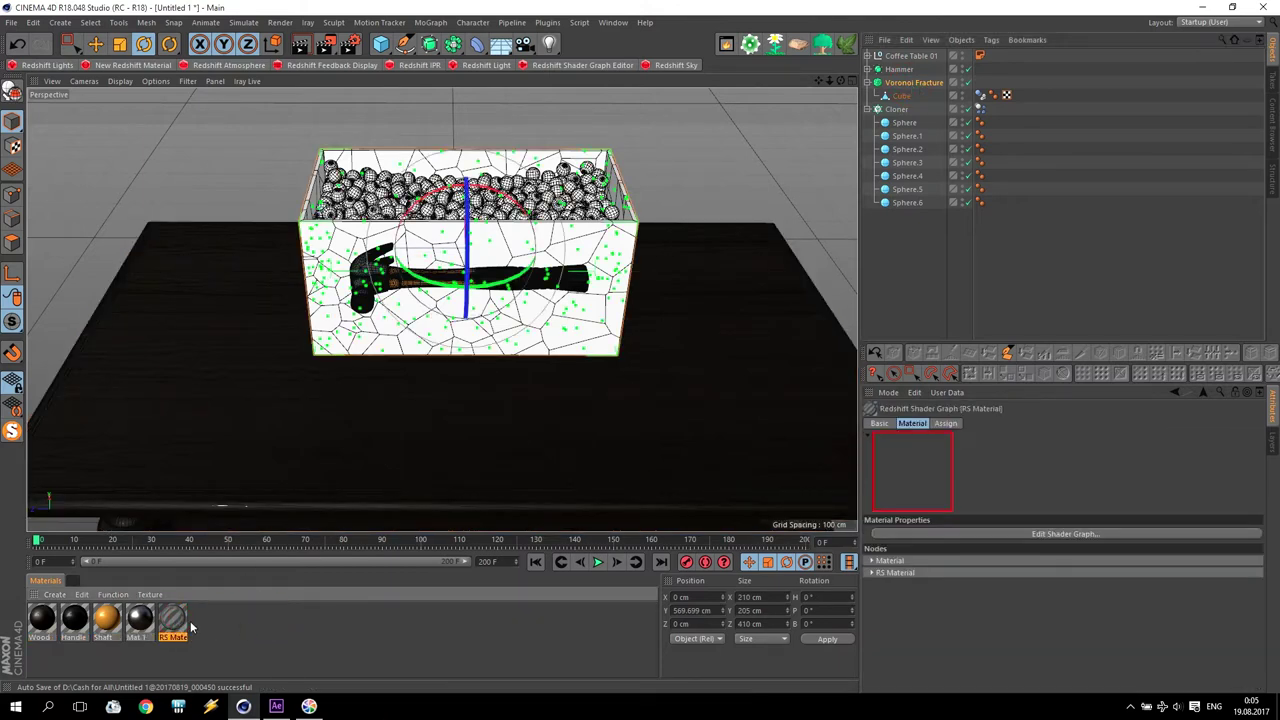
pyautogui.moveTo(170, 621)
pyautogui.mouseDown()
pyautogui.moveTo(961, 25)
pyautogui.moveTo(924, 88)
pyautogui.mouseUp()
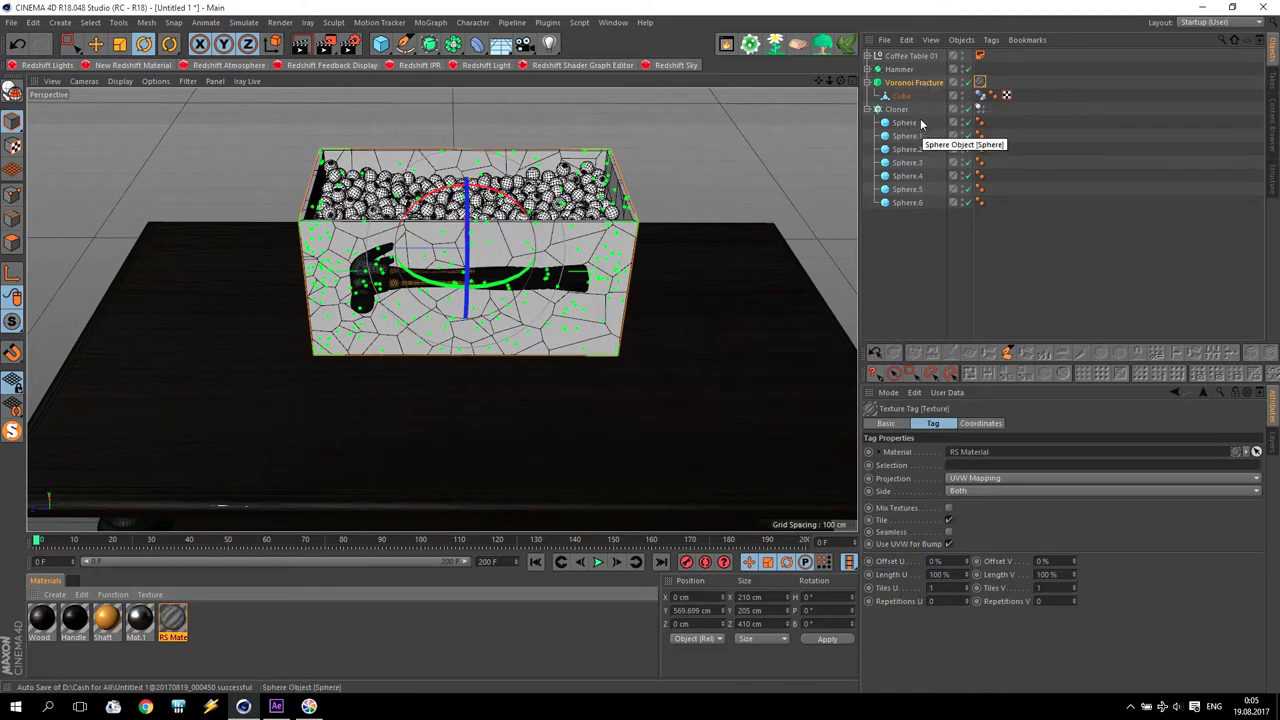
pyautogui.click(980, 83)
pyautogui.moveTo(1022, 102); pyautogui.dragTo(1020, 96)
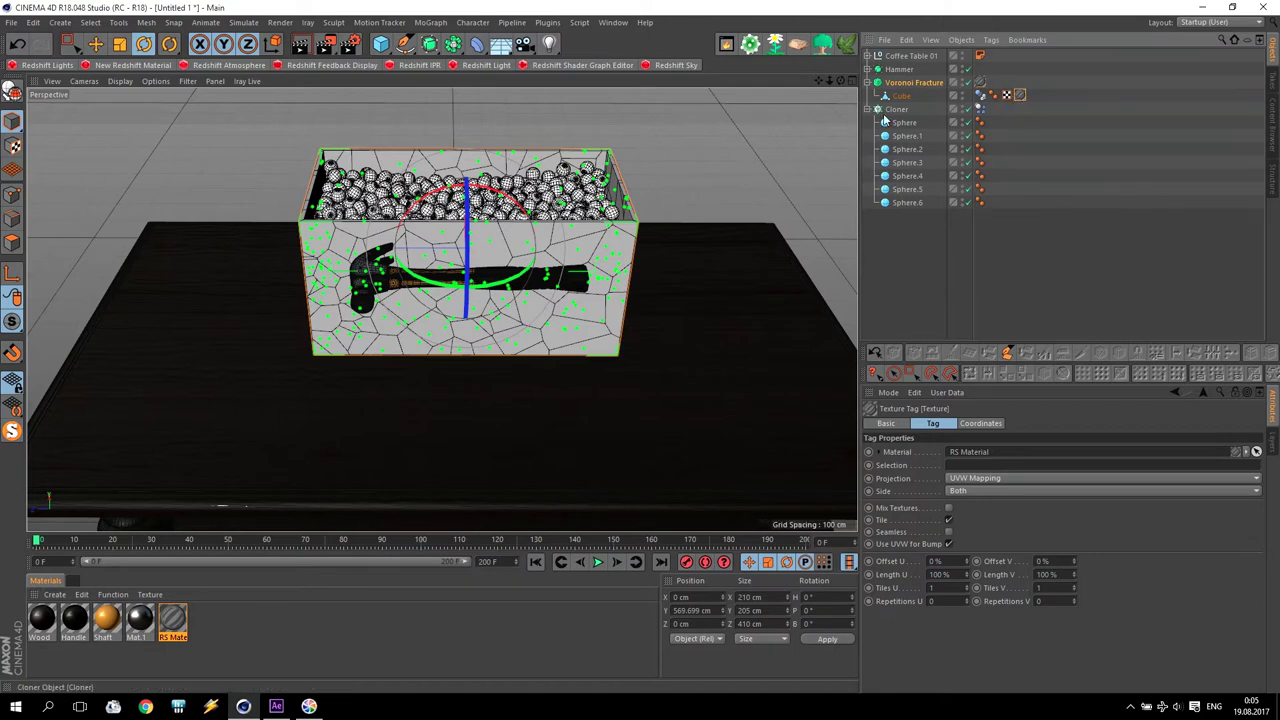
pyautogui.click(113, 70)
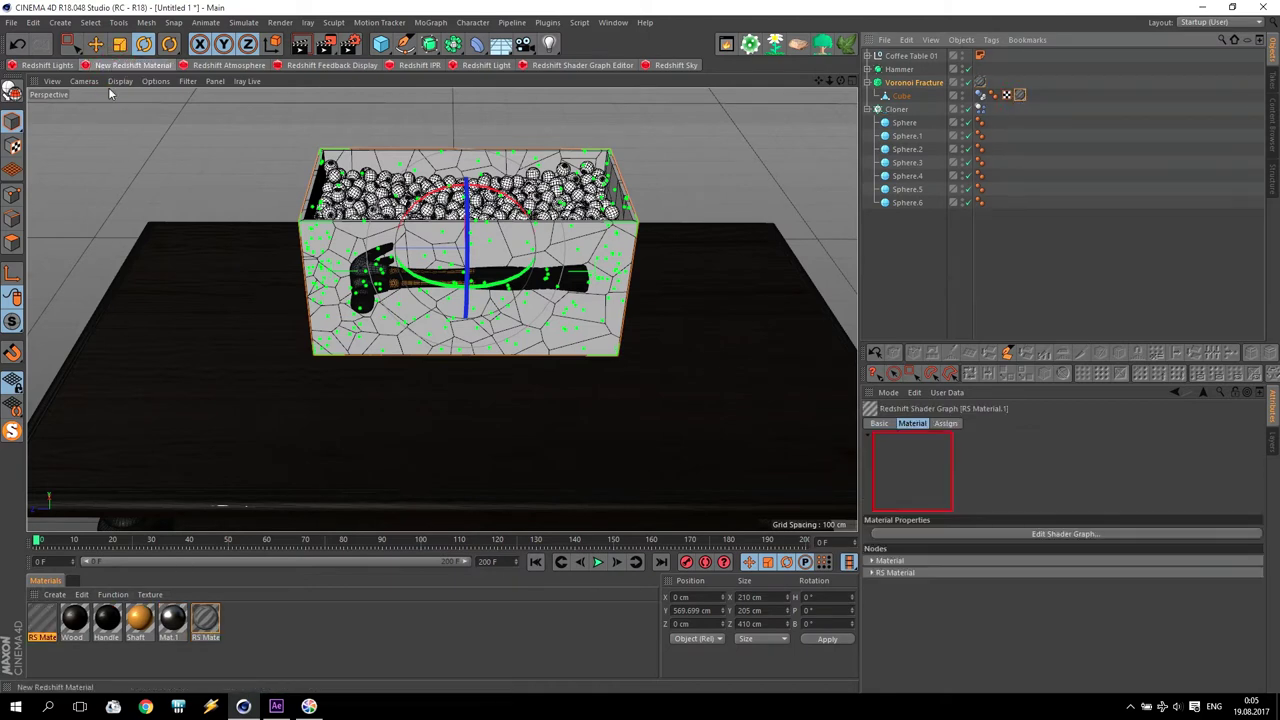
# Step: Give RS Material.1 reflection roughness 0.2 and a pure red diffuse colour
pyautogui.doubleClick(41, 620)
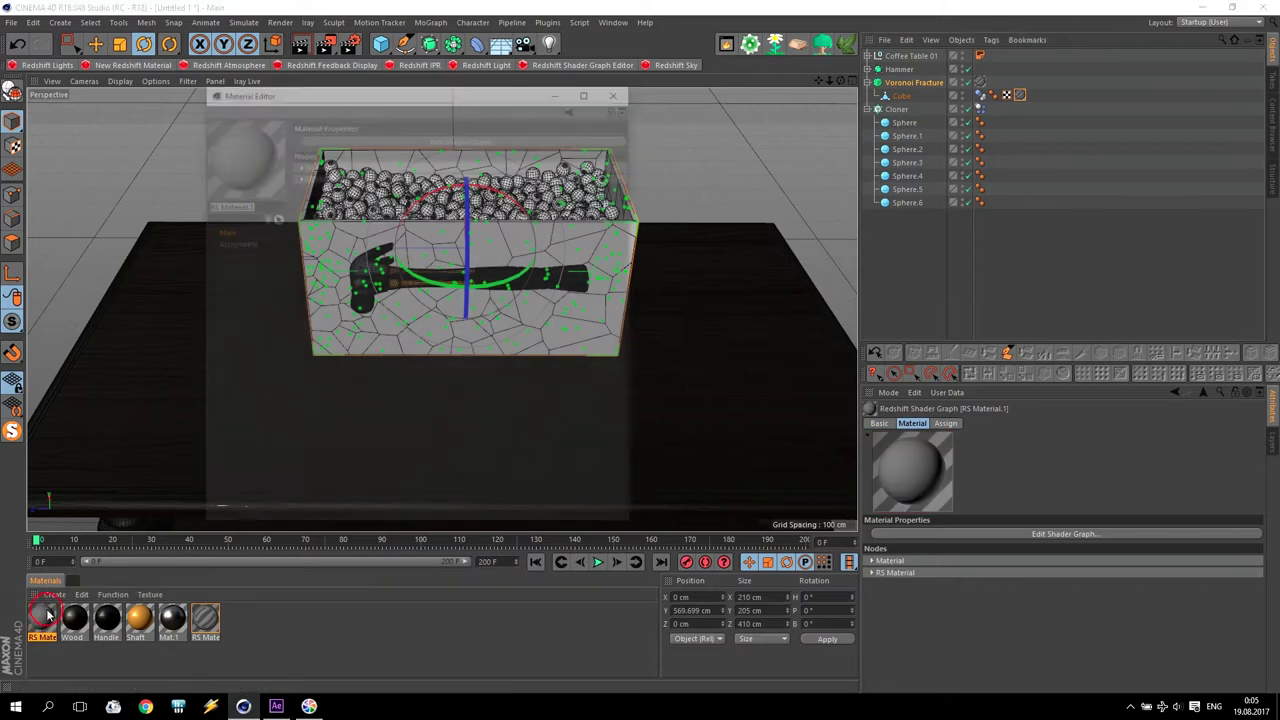
pyautogui.click(353, 140)
pyautogui.click(257, 277)
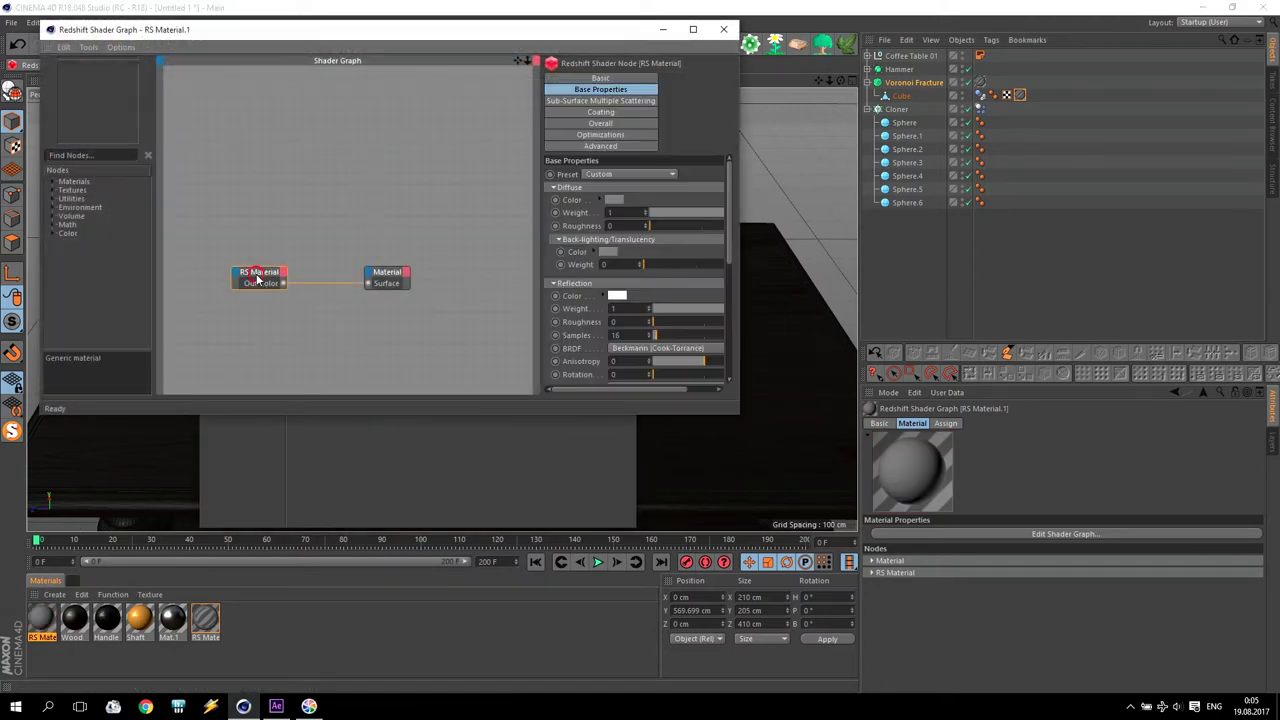
pyautogui.click(626, 322)
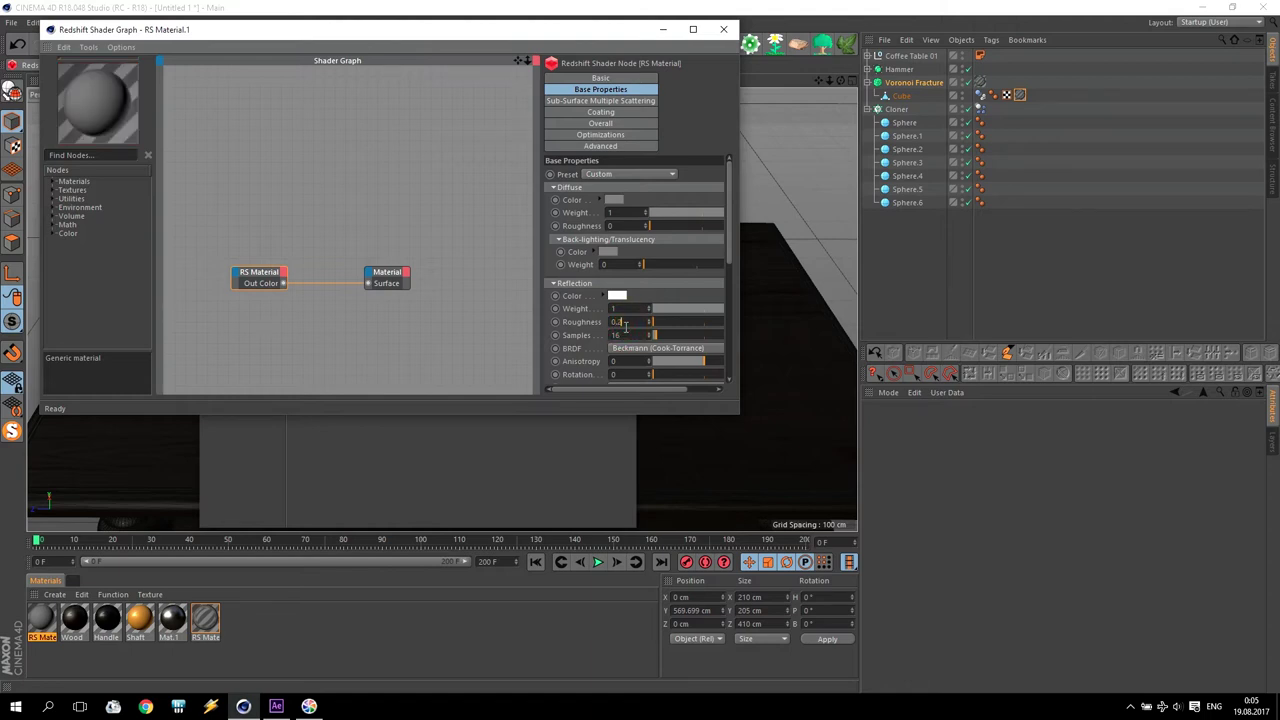
pyautogui.press('Return')
pyautogui.click(617, 295)
pyautogui.moveTo(614, 213); pyautogui.dragTo(815, 197)
pyautogui.moveTo(686, 224); pyautogui.dragTo(718, 225)
pyautogui.click(590, 250)
# Step: Close the editors and duplicate the red material into seven copies
pyautogui.click(723, 29)
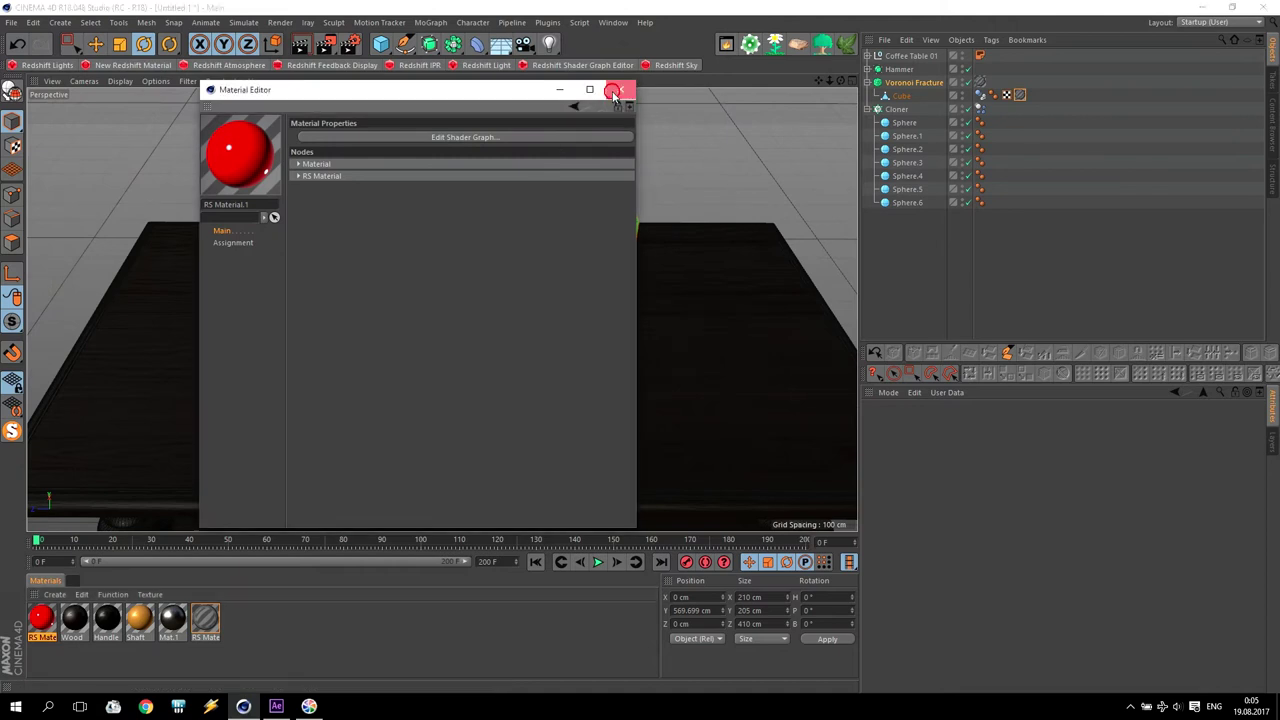
pyautogui.click(620, 89)
pyautogui.click(48, 620)
pyautogui.keyDown('ctrl'); pyautogui.moveTo(50, 613); pyautogui.dragTo(228, 624); pyautogui.keyUp('ctrl')
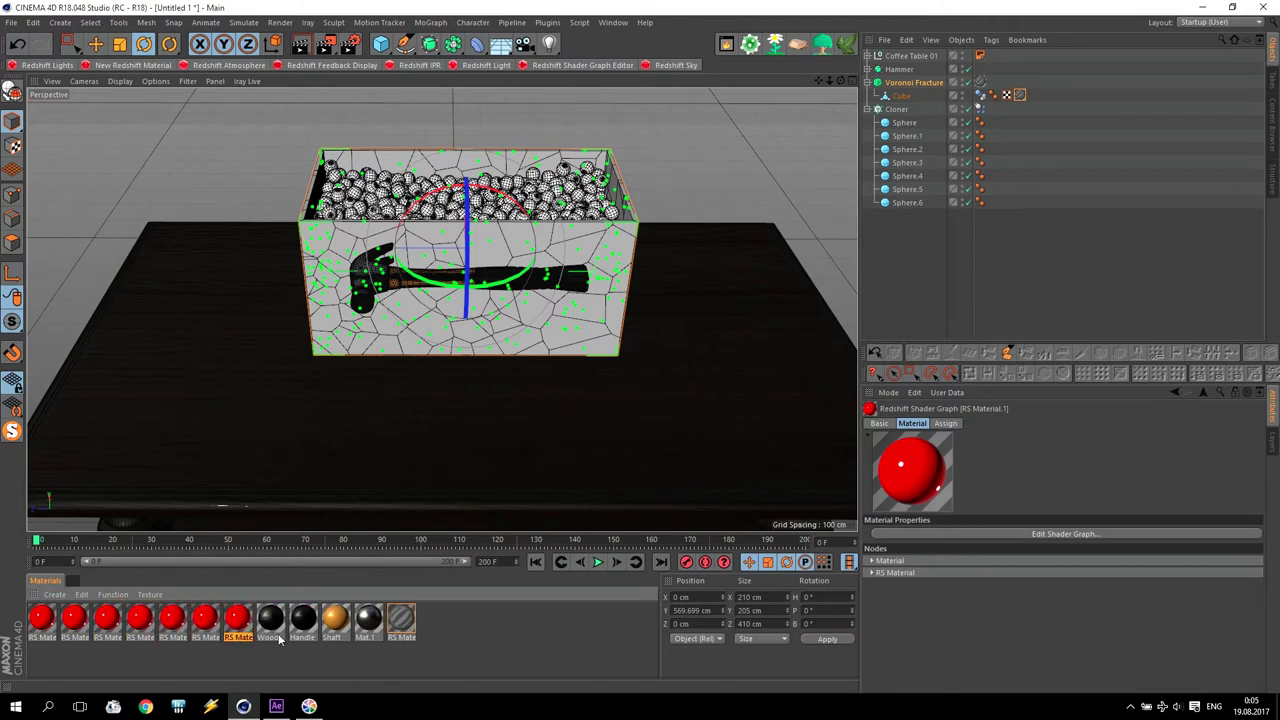
# Step: Recolour the second, third and fourth materials orange, yellow and green
pyautogui.doubleClick(74, 622)
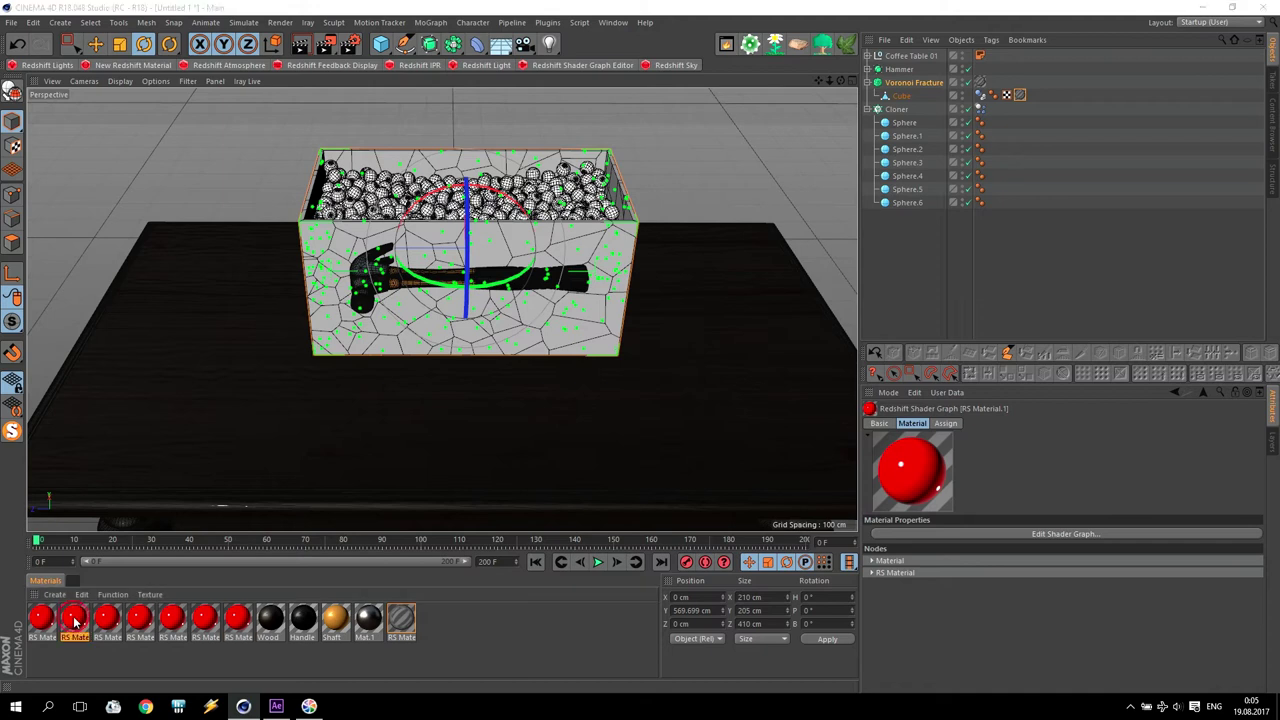
pyautogui.click(370, 148)
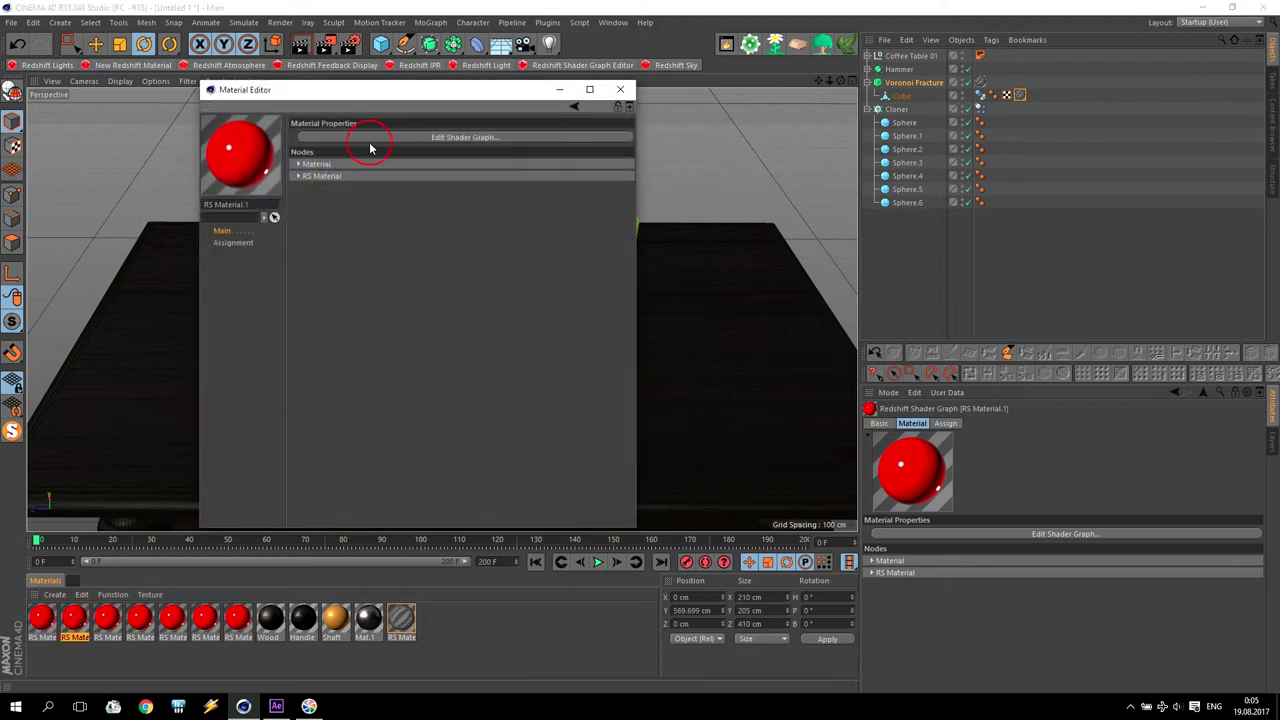
pyautogui.click(608, 200)
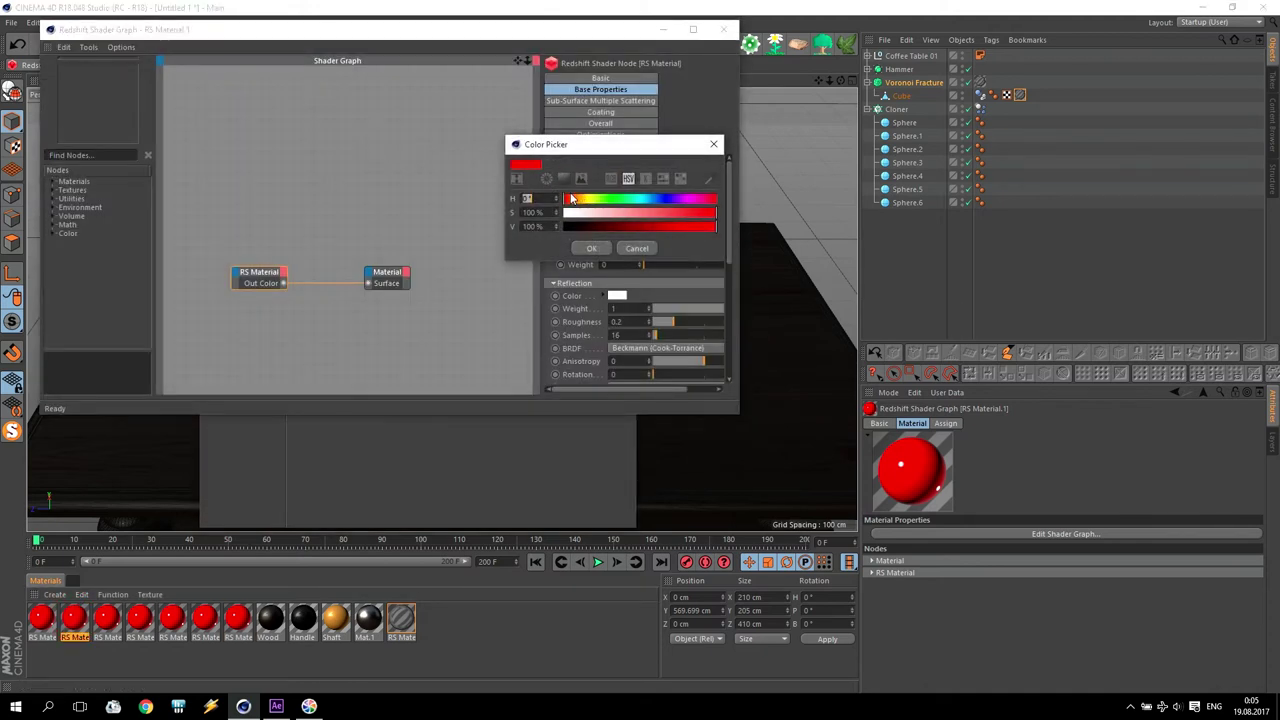
pyautogui.click(578, 203)
pyautogui.click(591, 248)
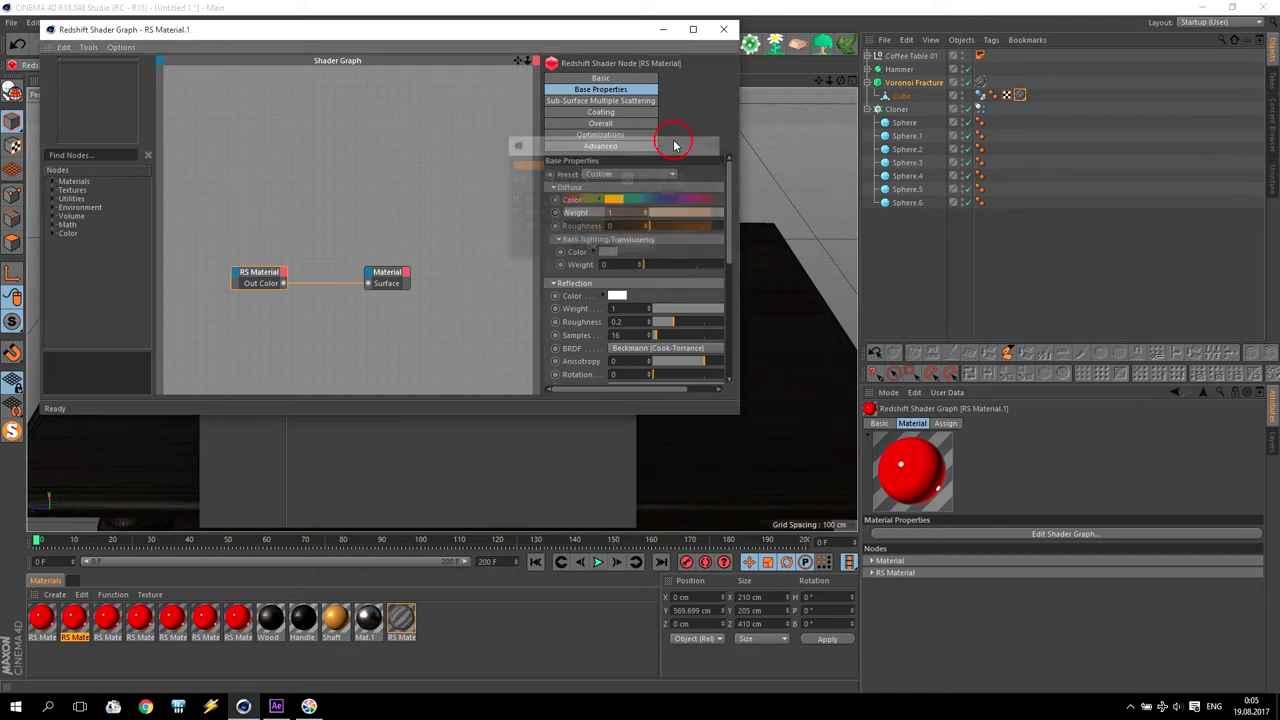
pyautogui.click(108, 620)
pyautogui.click(612, 200)
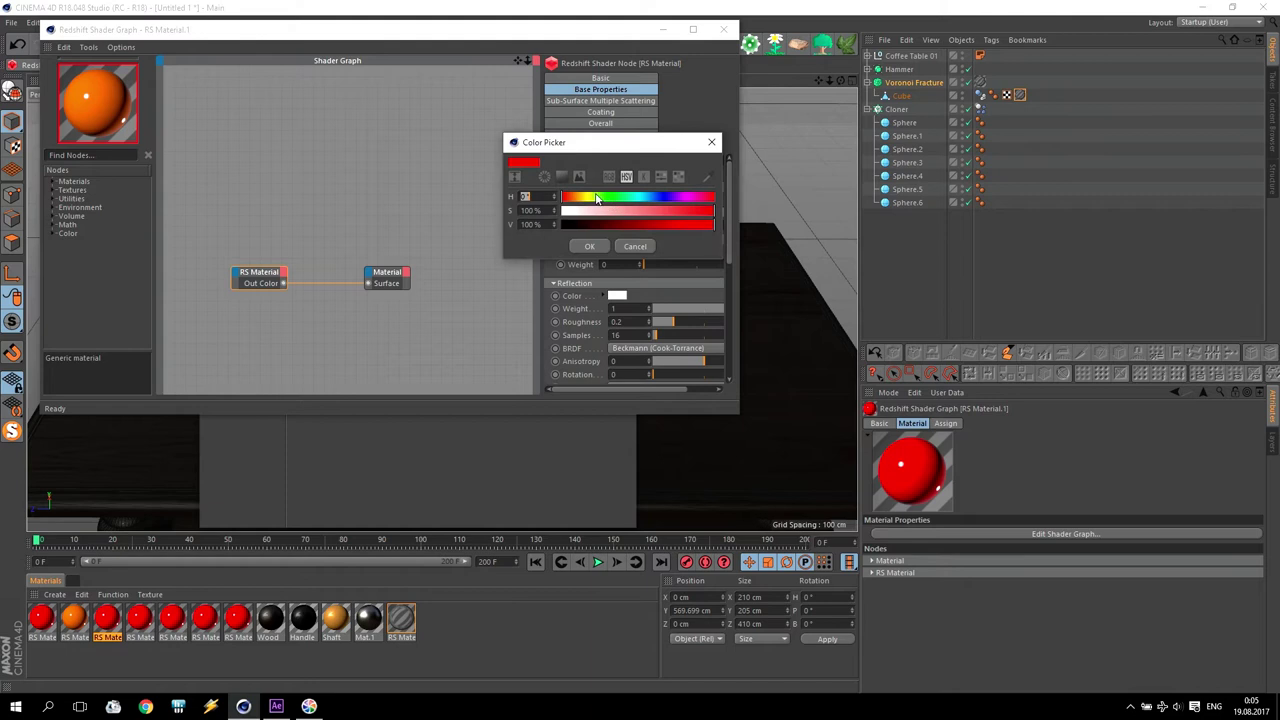
pyautogui.click(588, 199)
pyautogui.click(589, 247)
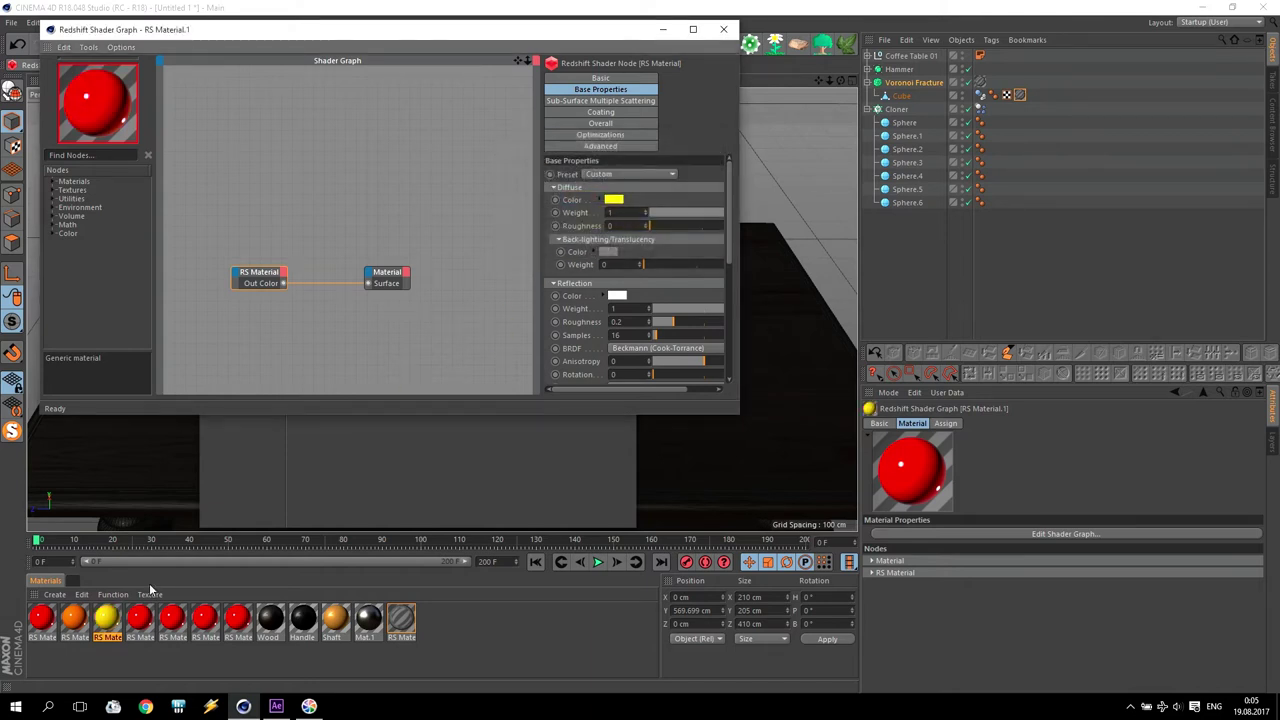
pyautogui.click(615, 200)
pyautogui.click(612, 195)
pyautogui.click(589, 247)
# Step: Recolour the fifth, sixth and seventh materials cyan, blue and purple
pyautogui.click(172, 621)
pyautogui.click(612, 200)
pyautogui.click(641, 195)
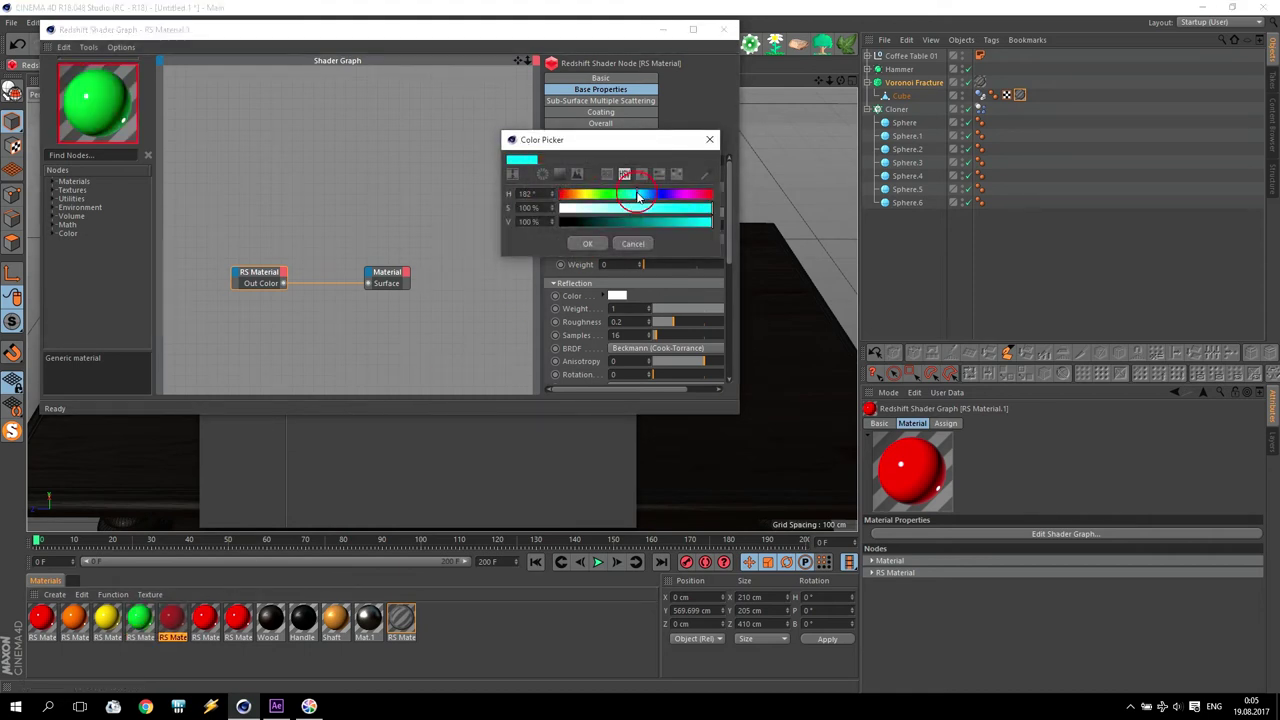
pyautogui.click(587, 243)
pyautogui.click(212, 620)
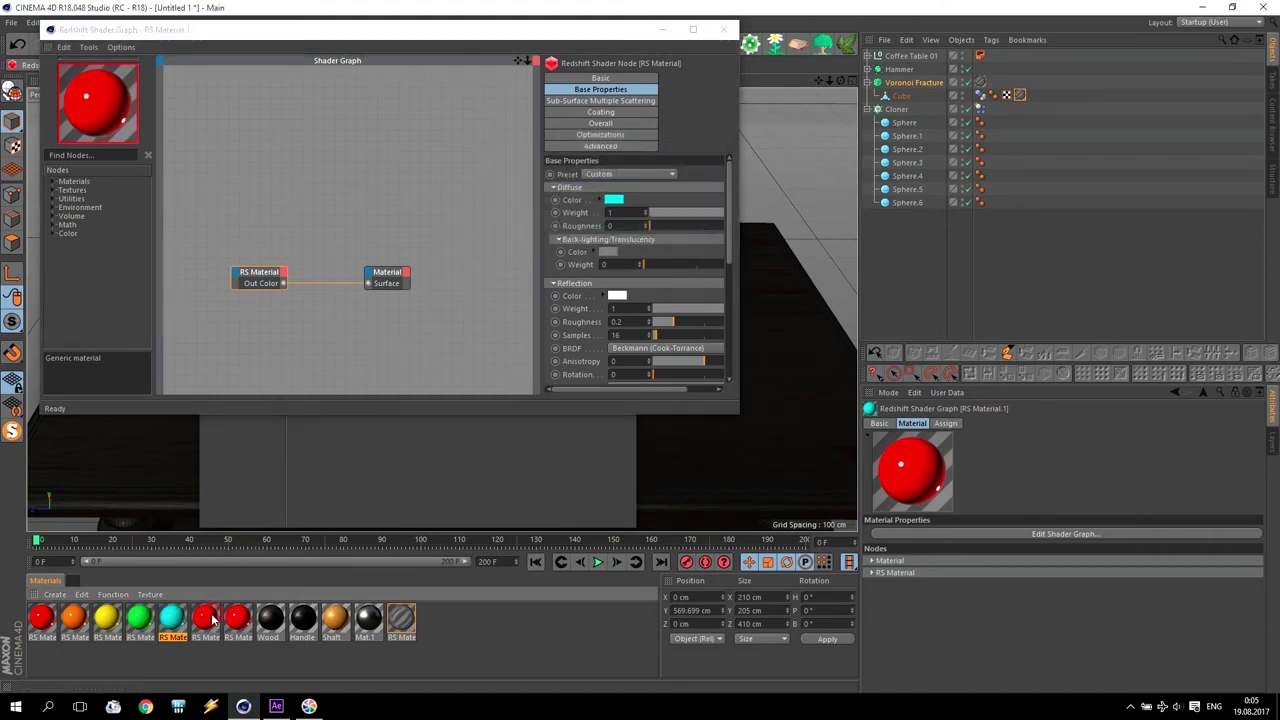
pyautogui.click(610, 200)
pyautogui.click(664, 195)
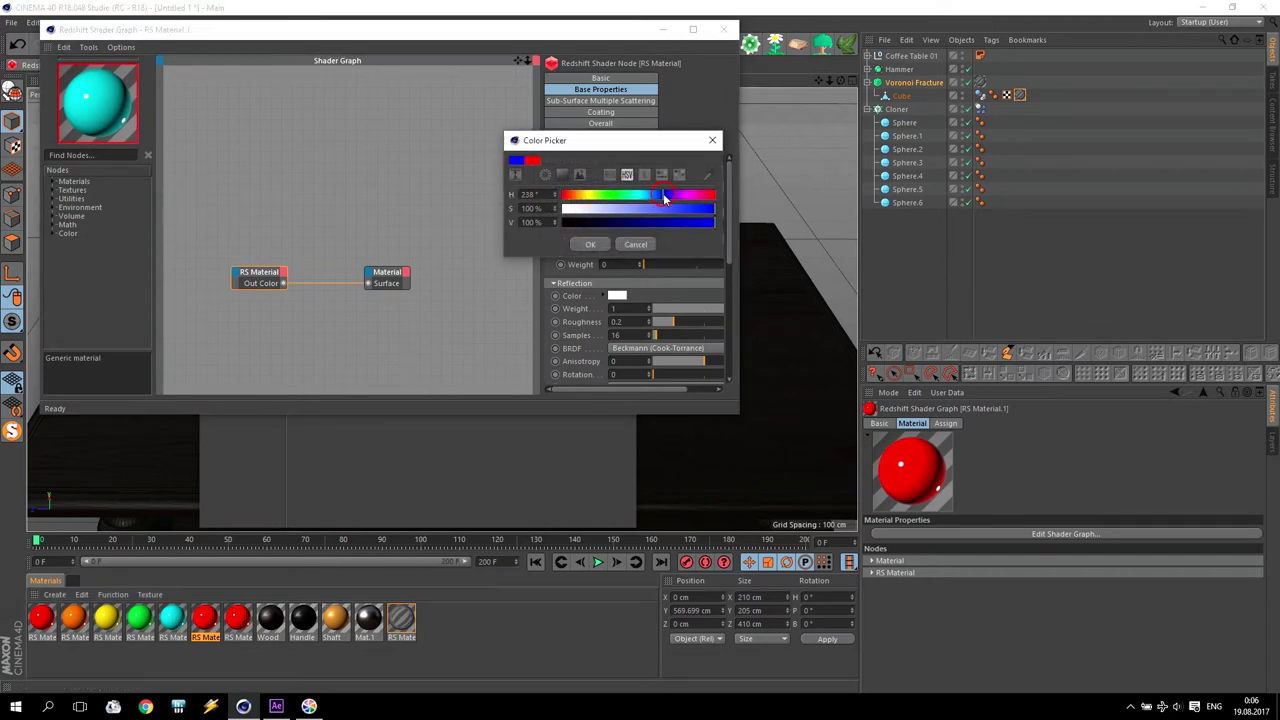
pyautogui.click(588, 244)
pyautogui.click(237, 617)
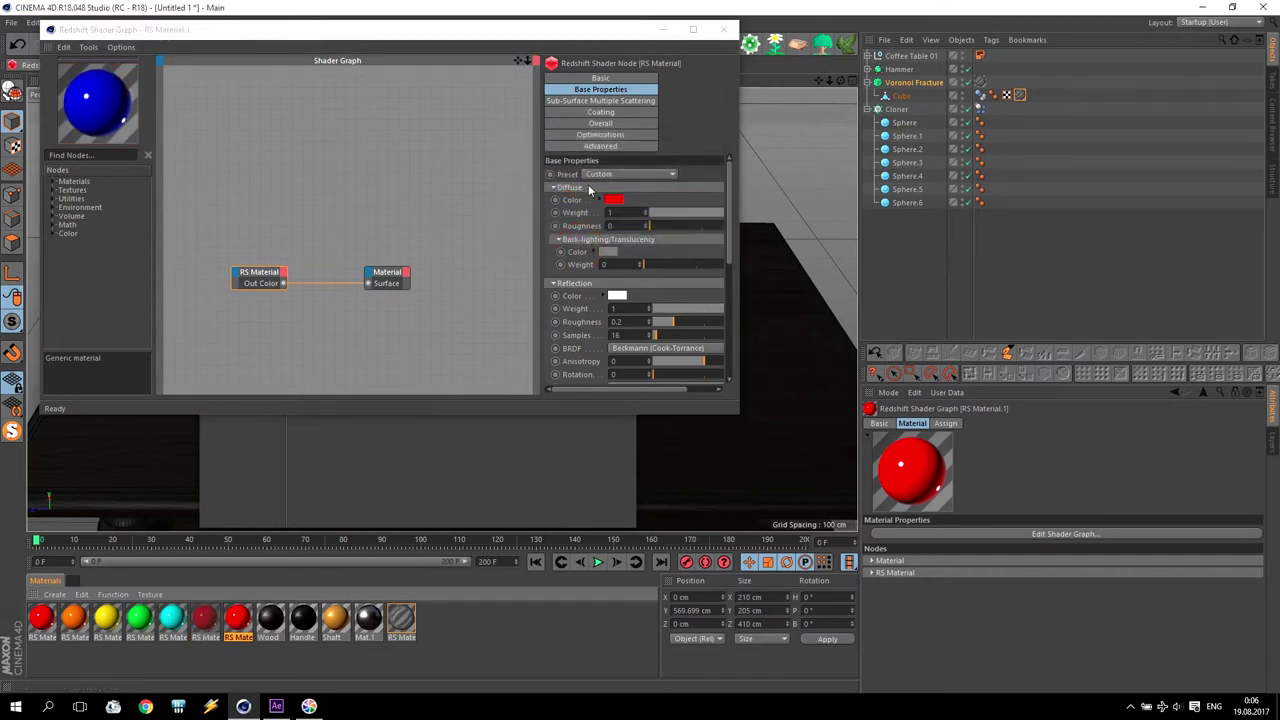
pyautogui.click(610, 200)
pyautogui.click(680, 194)
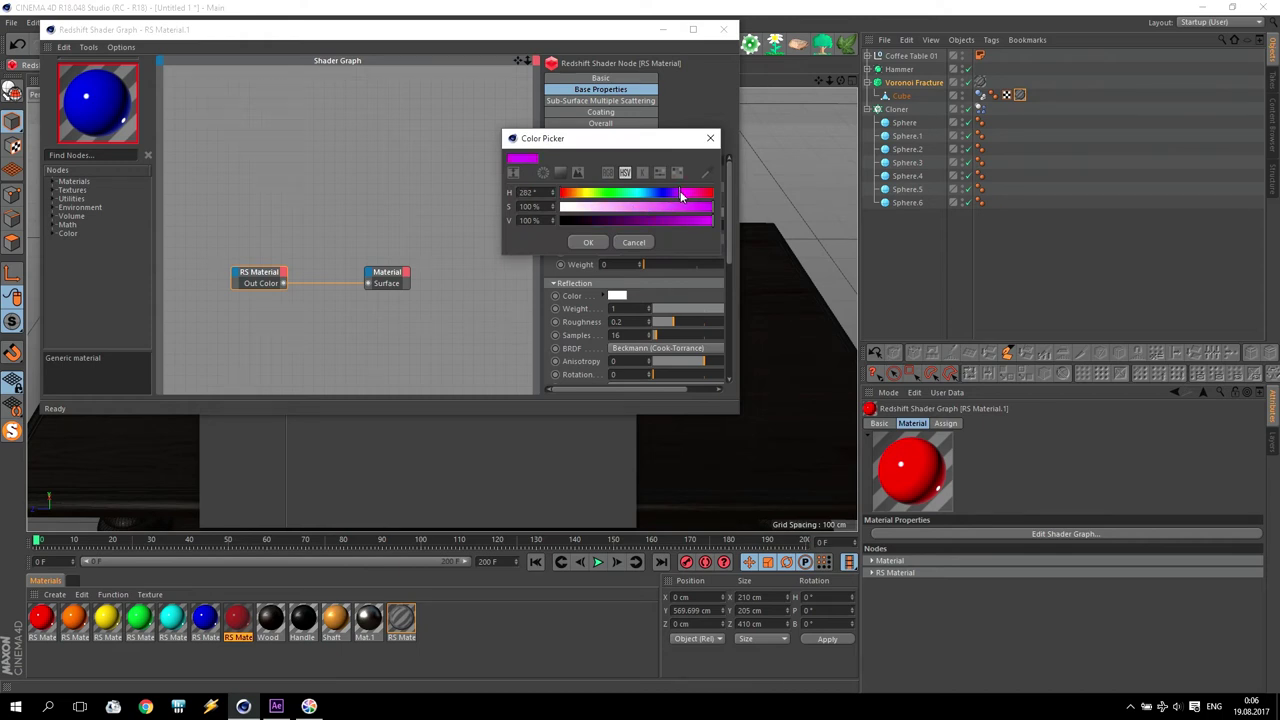
pyautogui.click(588, 243)
pyautogui.click(723, 28)
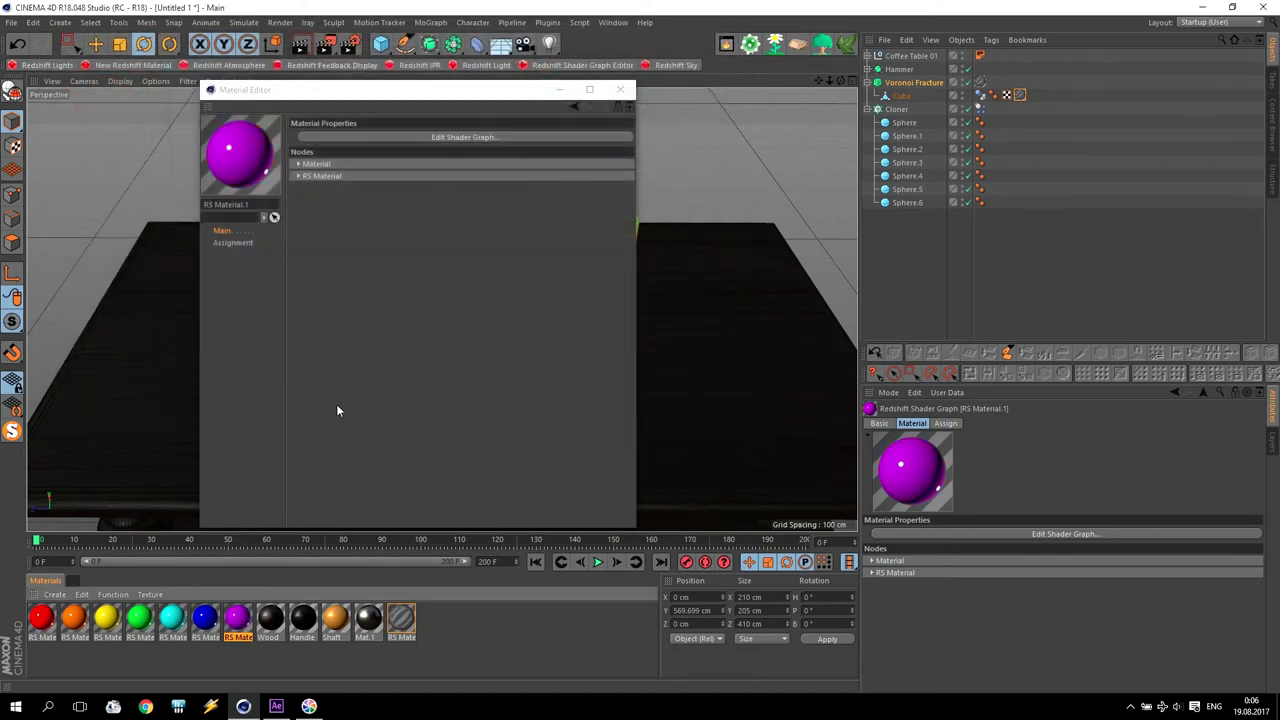
# Step: Assign red, orange, yellow, green, cyan, blue, purple to Sphere through Sphere.6, then test render
pyautogui.click(621, 91)
pyautogui.moveTo(42, 622); pyautogui.dragTo(905, 123)
pyautogui.moveTo(73, 622); pyautogui.dragTo(906, 137)
pyautogui.moveTo(106, 620); pyautogui.dragTo(920, 150)
pyautogui.moveTo(137, 622); pyautogui.dragTo(918, 163)
pyautogui.moveTo(176, 624); pyautogui.dragTo(912, 176)
pyautogui.moveTo(211, 622); pyautogui.dragTo(912, 189)
pyautogui.moveTo(237, 622); pyautogui.dragTo(918, 205)
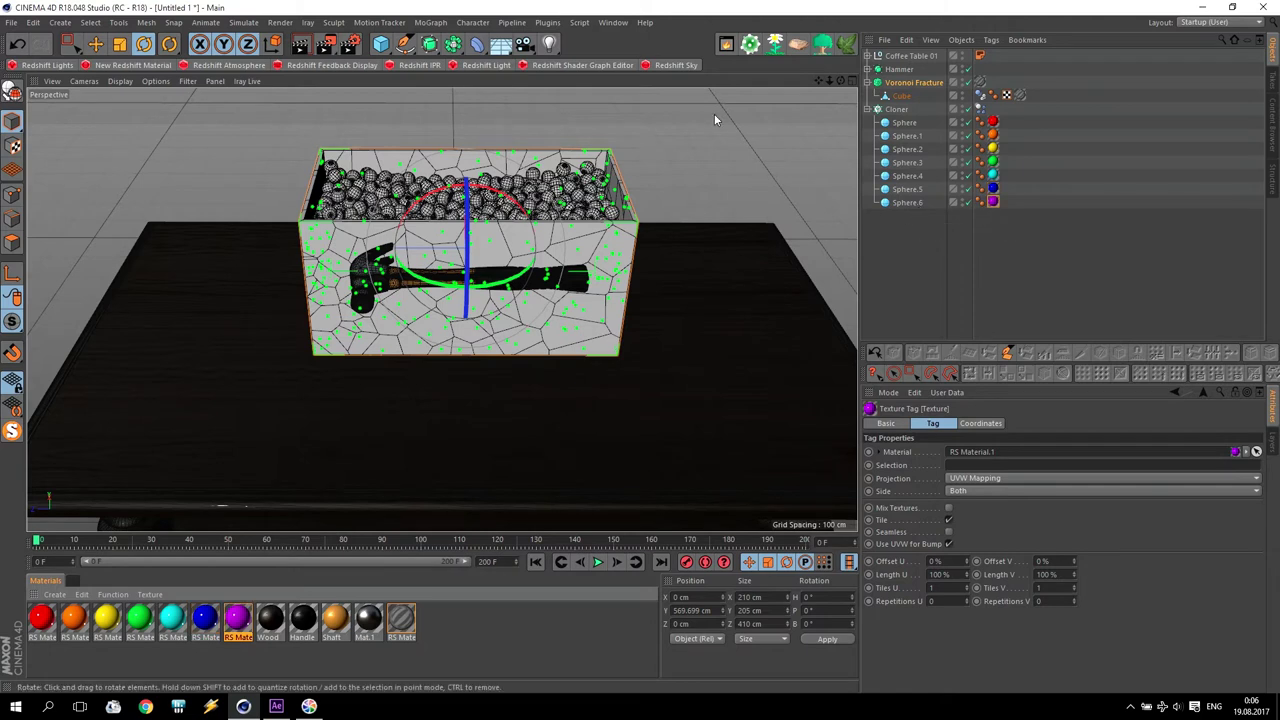
pyautogui.click(326, 43)
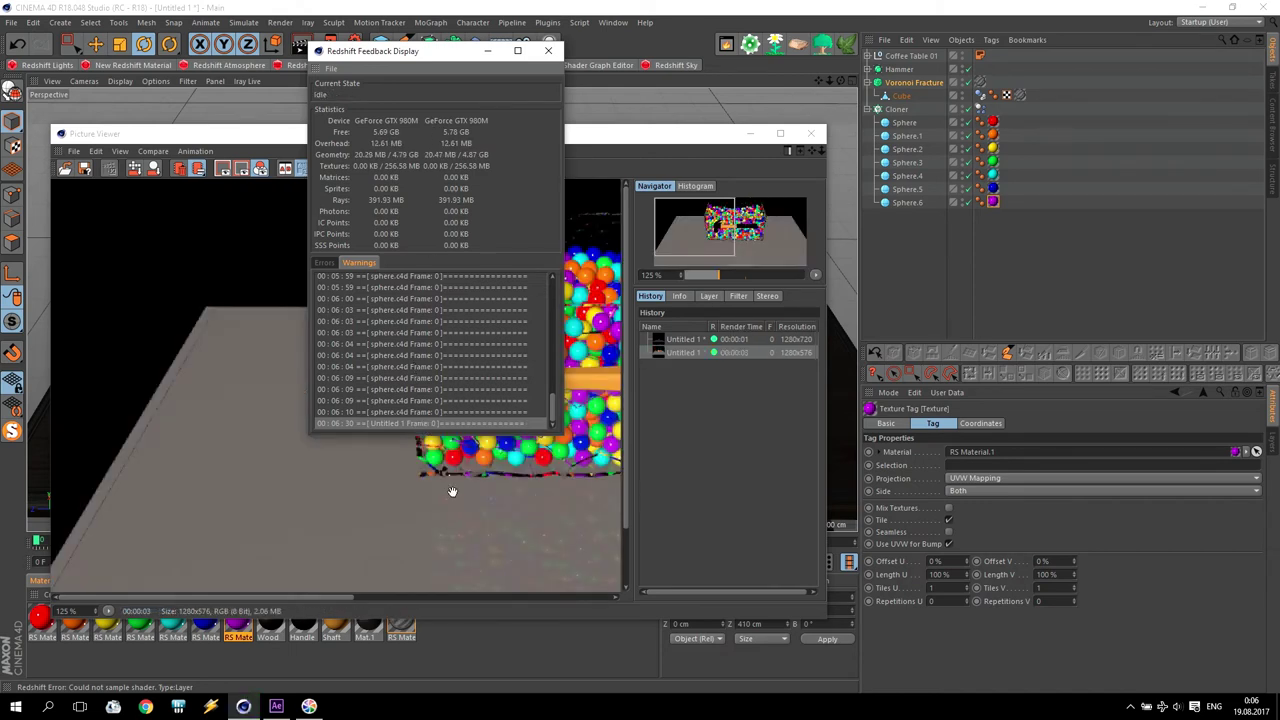
# Step: Close the render feedback and Picture Viewer windows and add a new grey Redshift material
pyautogui.click(548, 50)
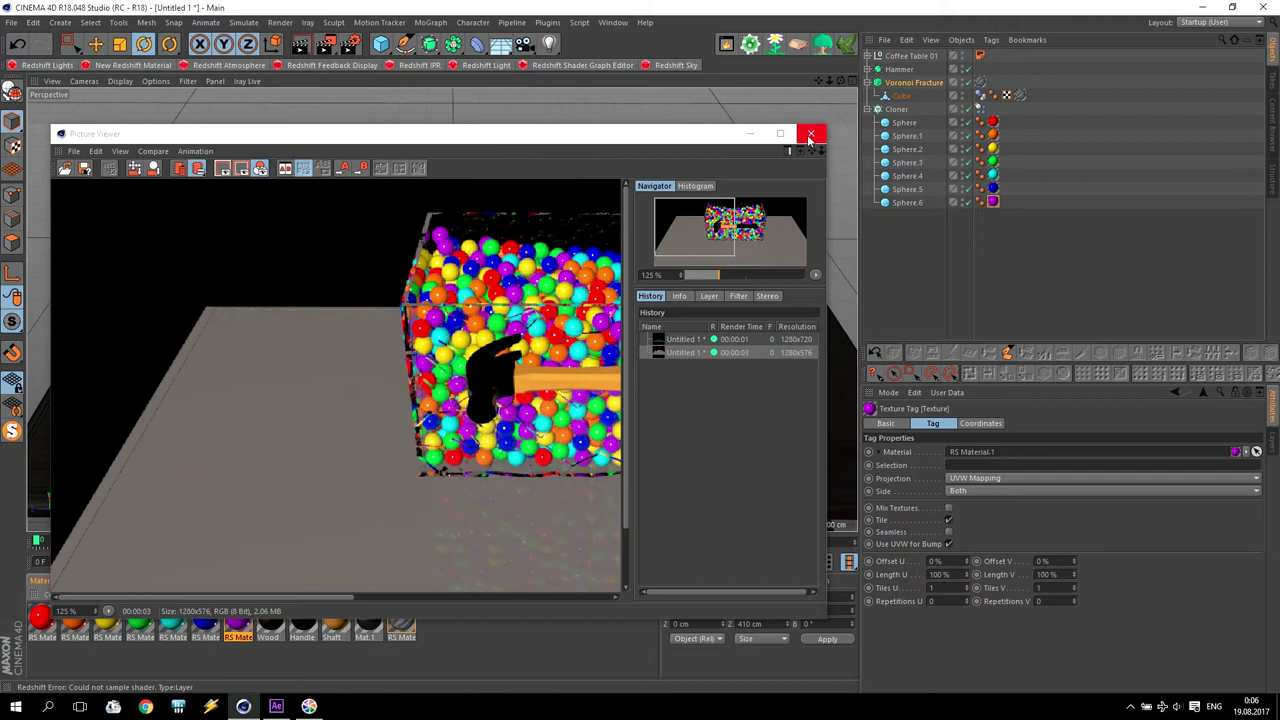
pyautogui.click(810, 135)
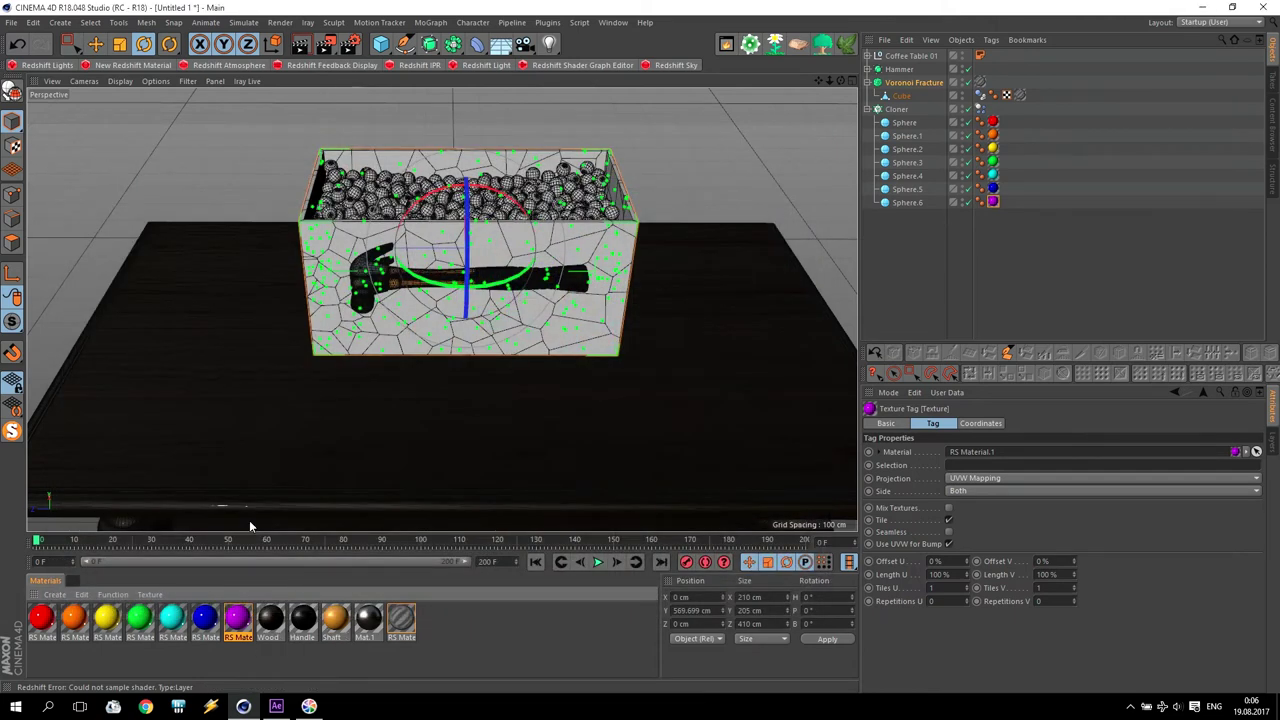
pyautogui.click(118, 66)
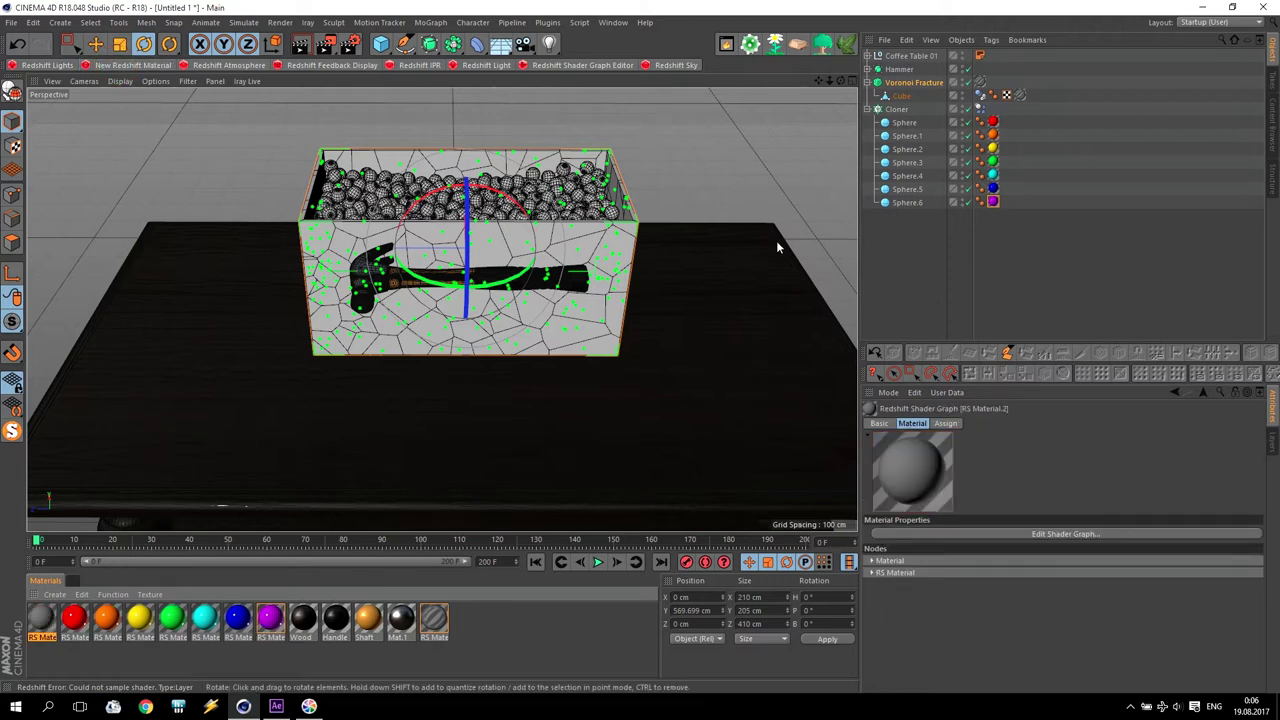
# Step: Add RS Texture, Color Correct and Bump Map nodes to RS Material.2's shader graph
pyautogui.click(303, 618)
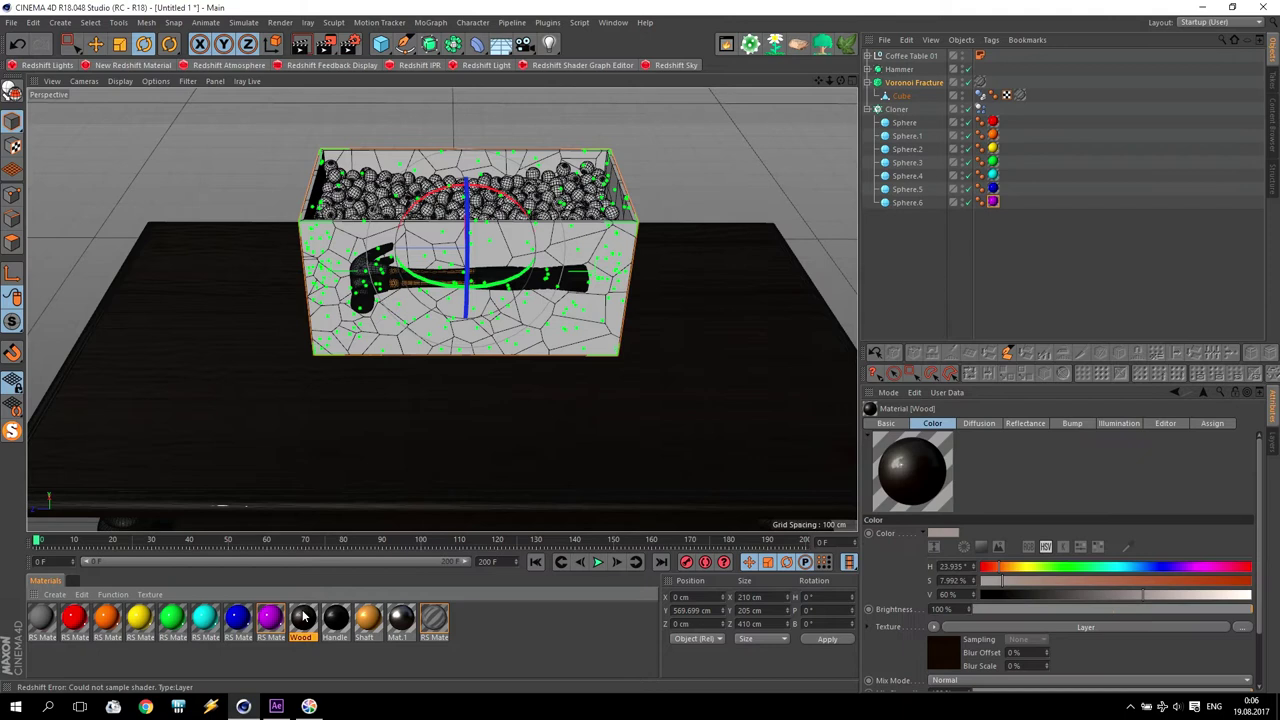
pyautogui.click(43, 620)
pyautogui.doubleClick(42, 620)
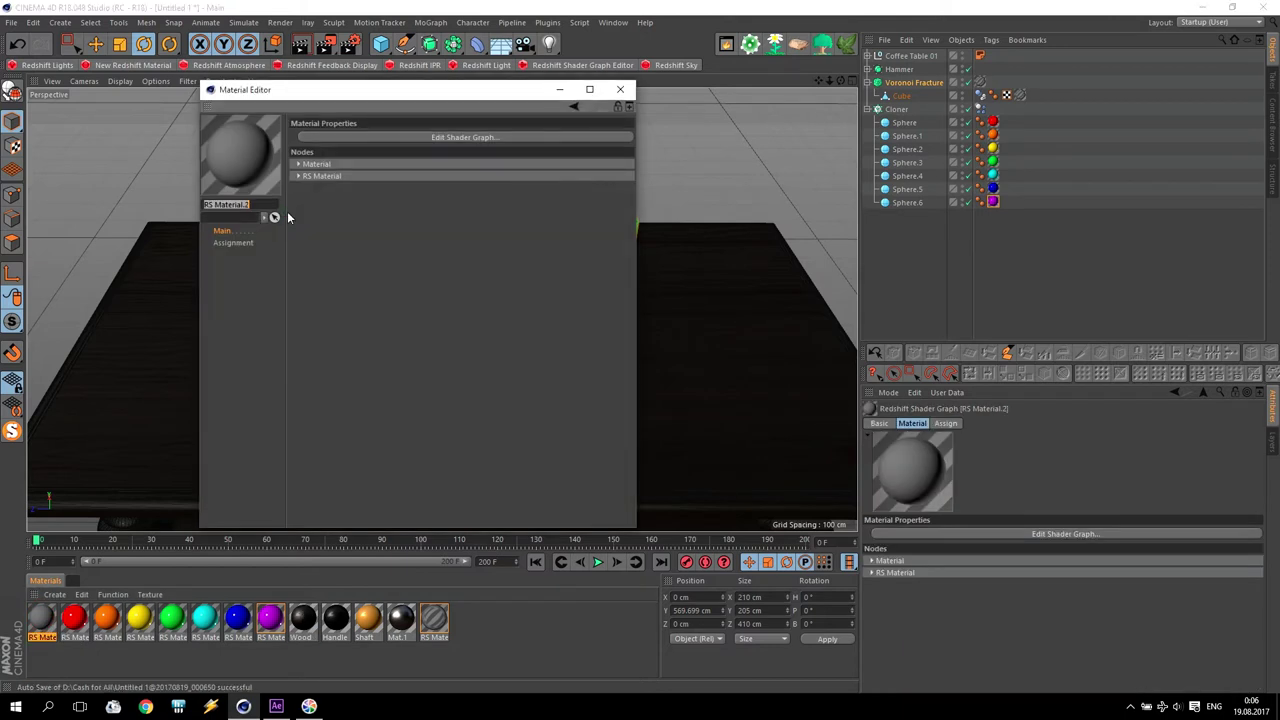
pyautogui.click(350, 139)
pyautogui.click(52, 190)
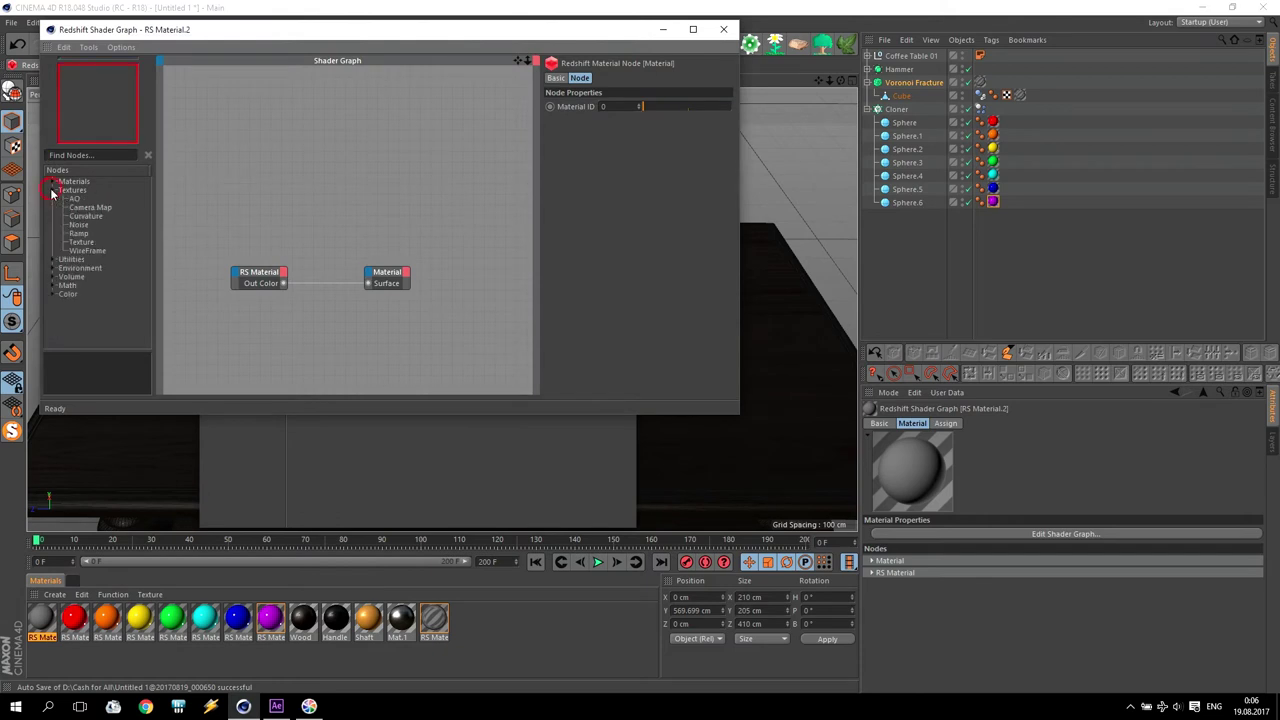
pyautogui.doubleClick(81, 242)
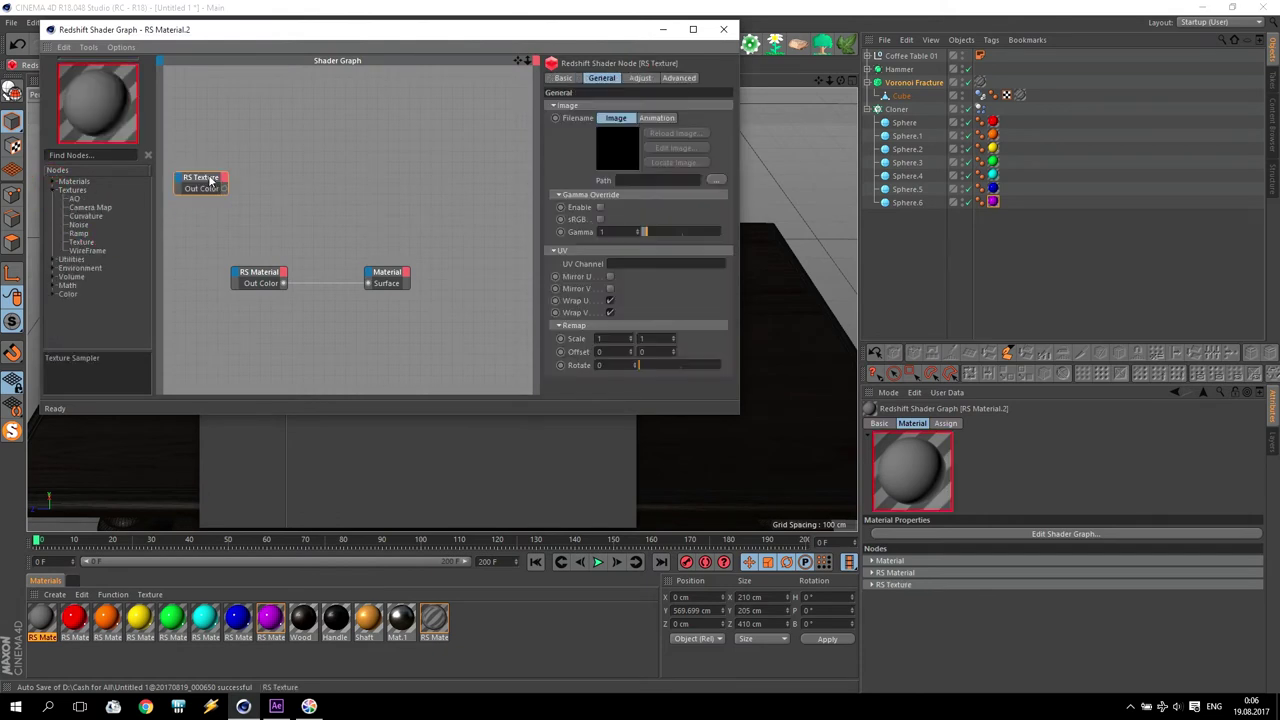
pyautogui.click(52, 294)
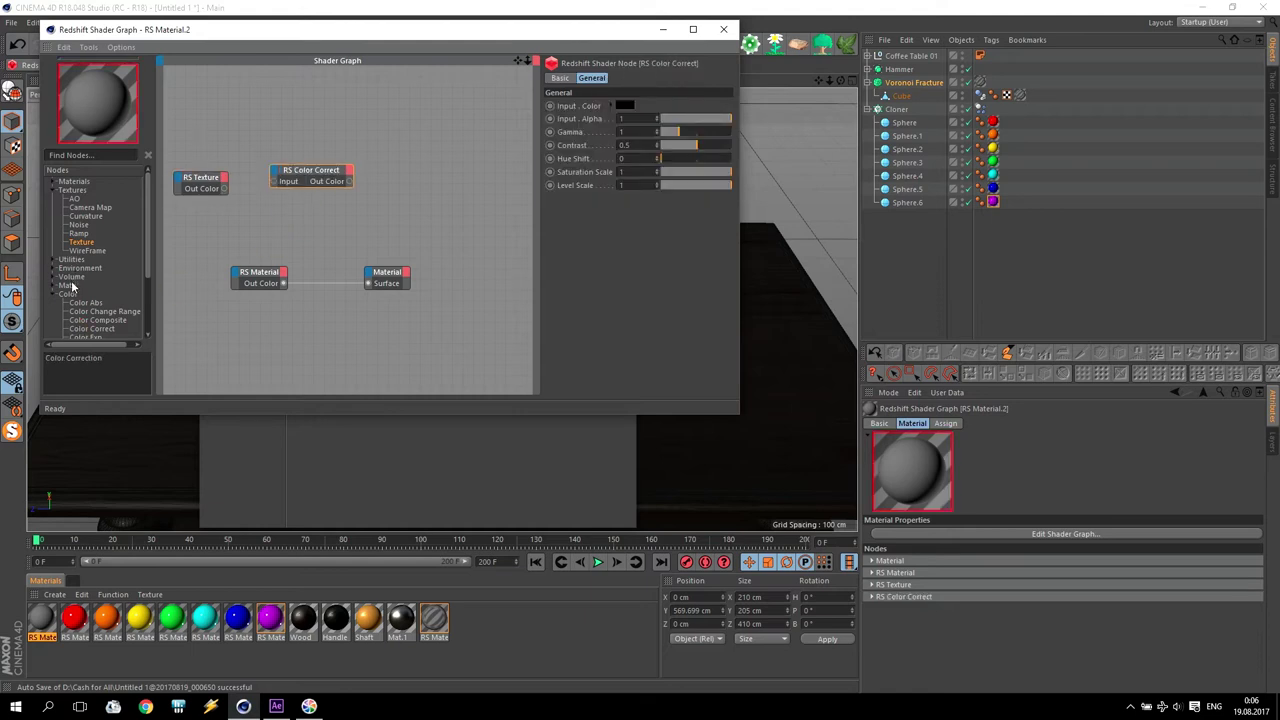
pyautogui.click(55, 261)
pyautogui.moveTo(80, 277); pyautogui.dragTo(425, 180)
pyautogui.click(312, 171)
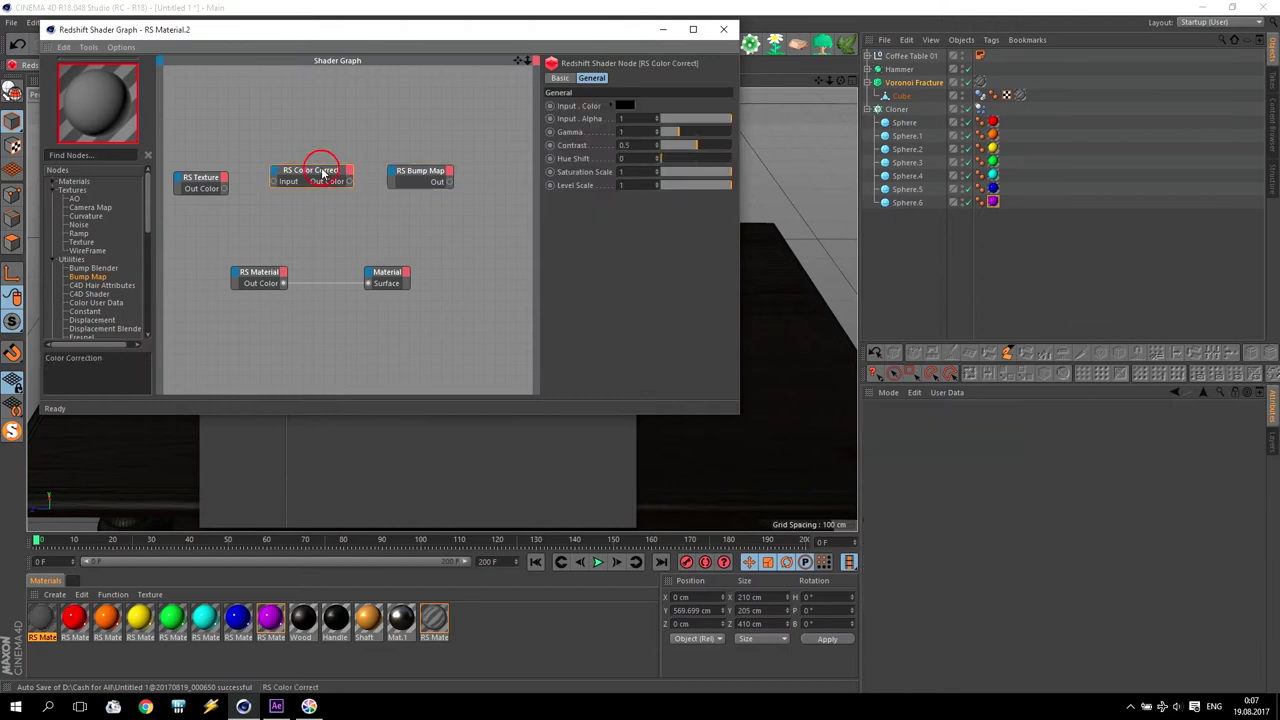
pyautogui.click(426, 174)
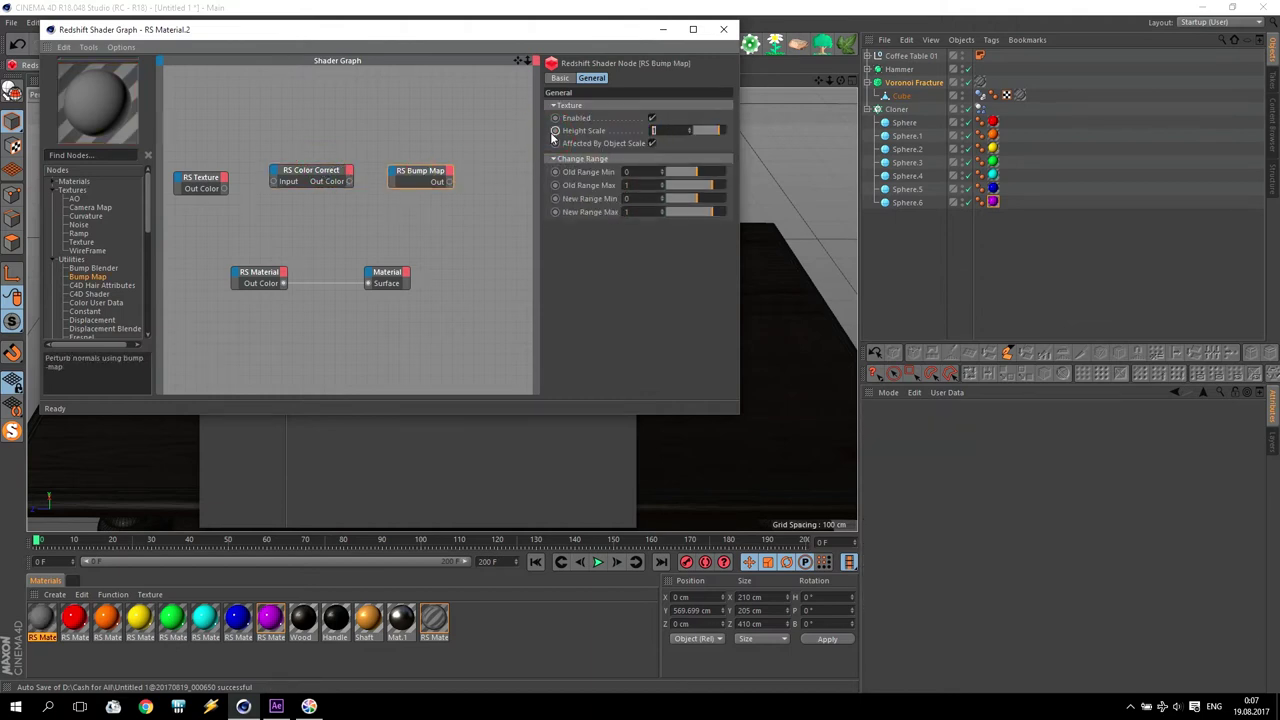
# Step: Load Mystic_Brown.jpg from the desktop into the RS Texture node's filename
pyautogui.click(202, 176)
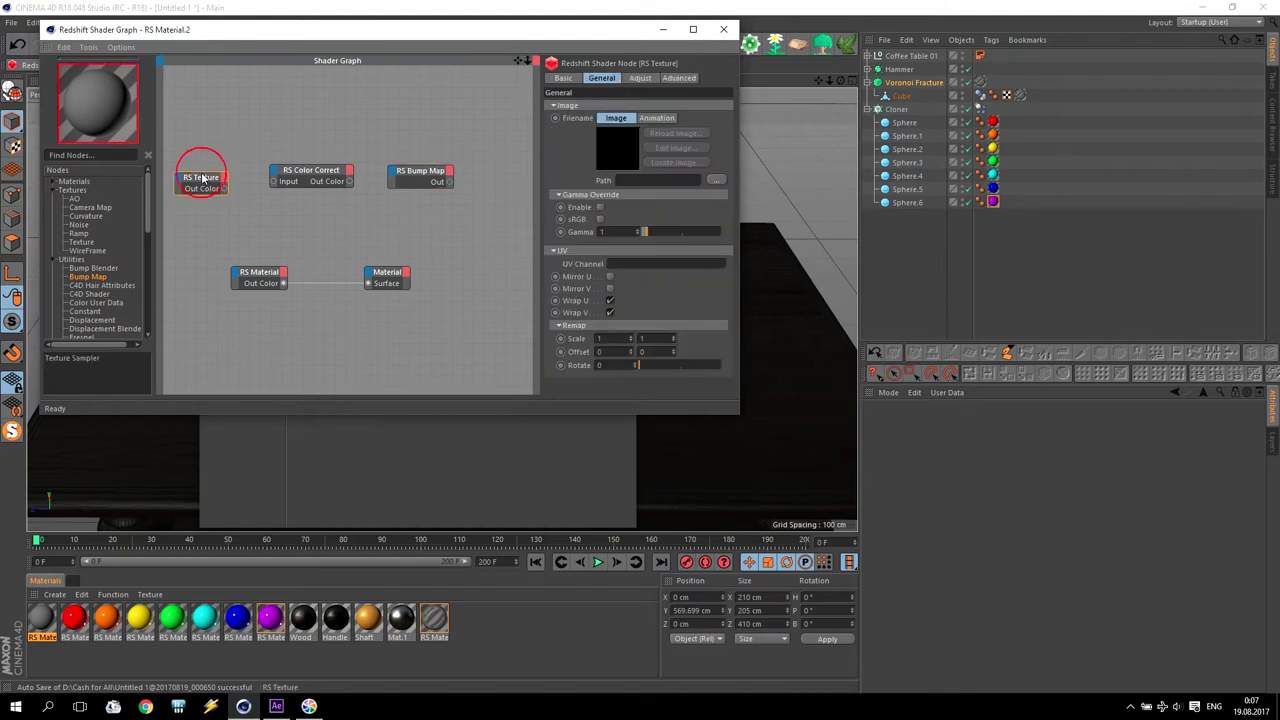
pyautogui.click(716, 180)
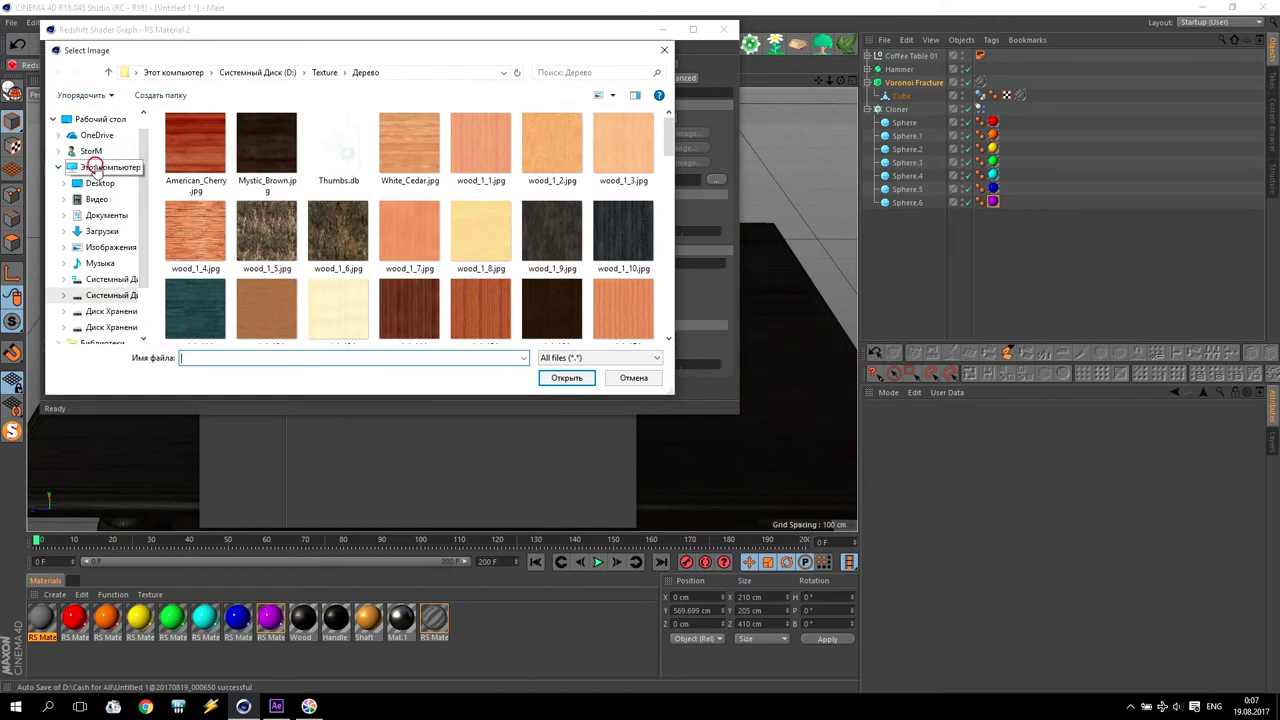
pyautogui.click(93, 167)
pyautogui.click(98, 120)
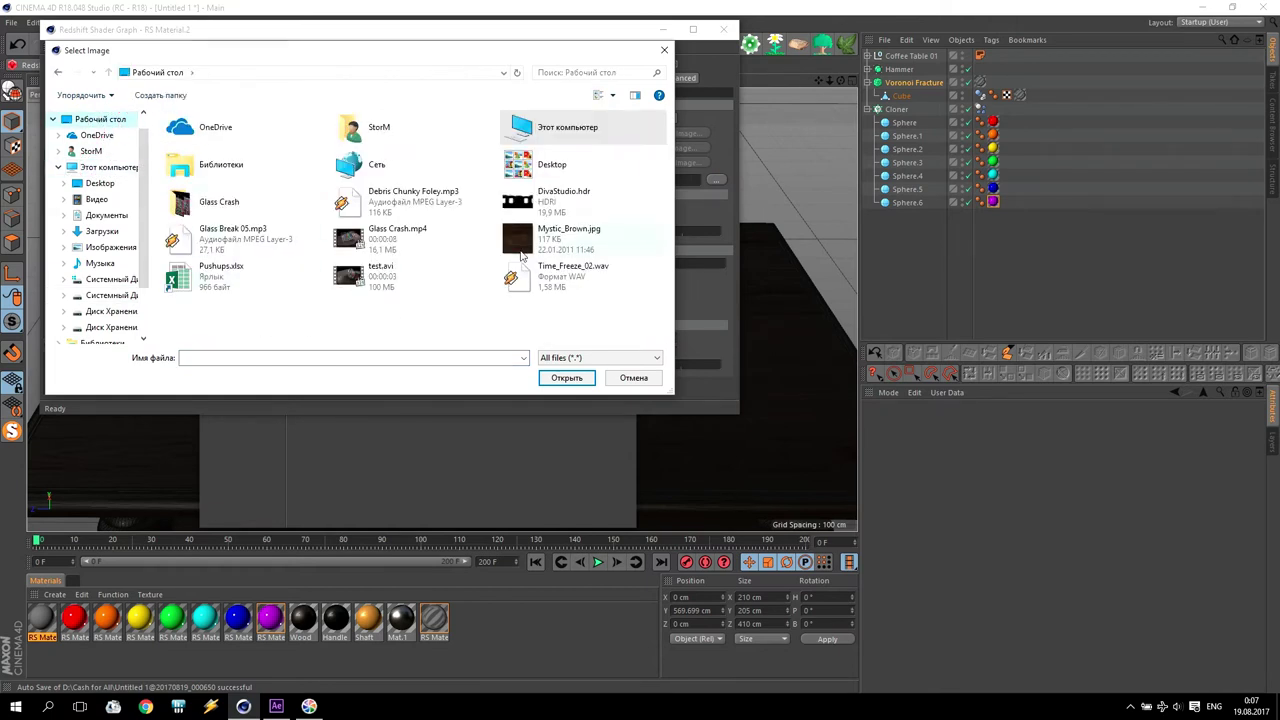
pyautogui.click(521, 250)
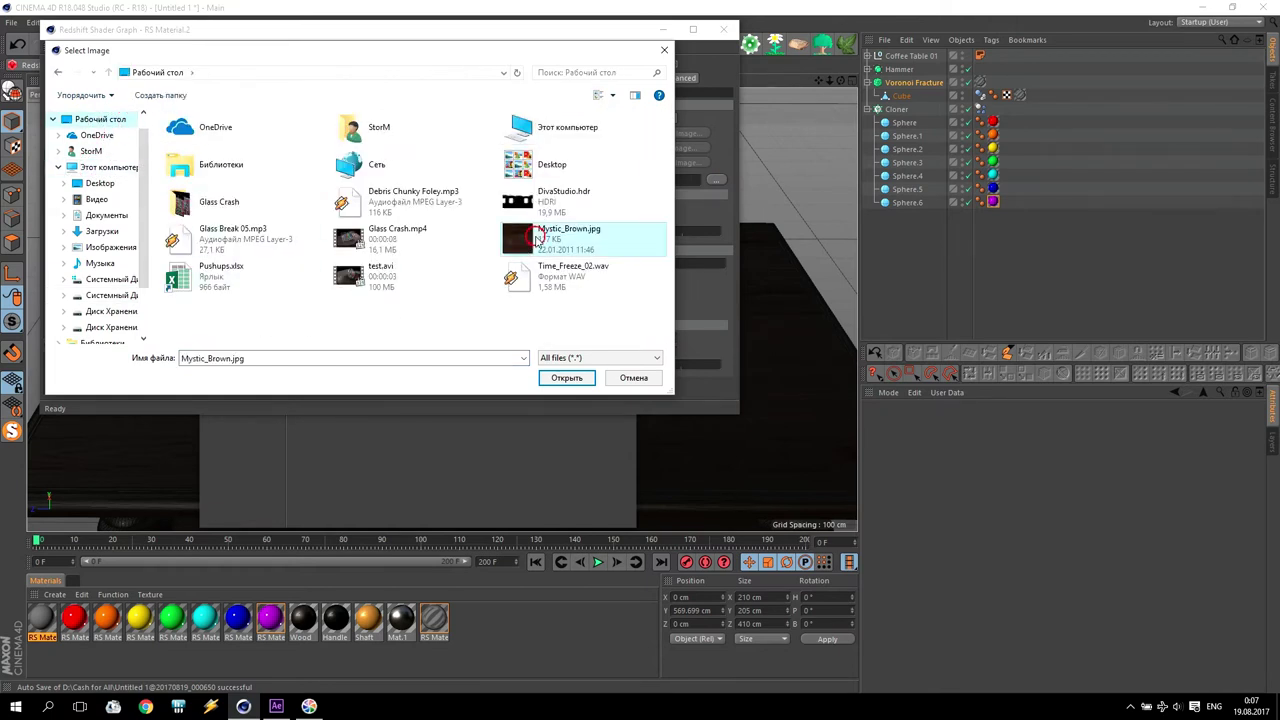
pyautogui.click(566, 378)
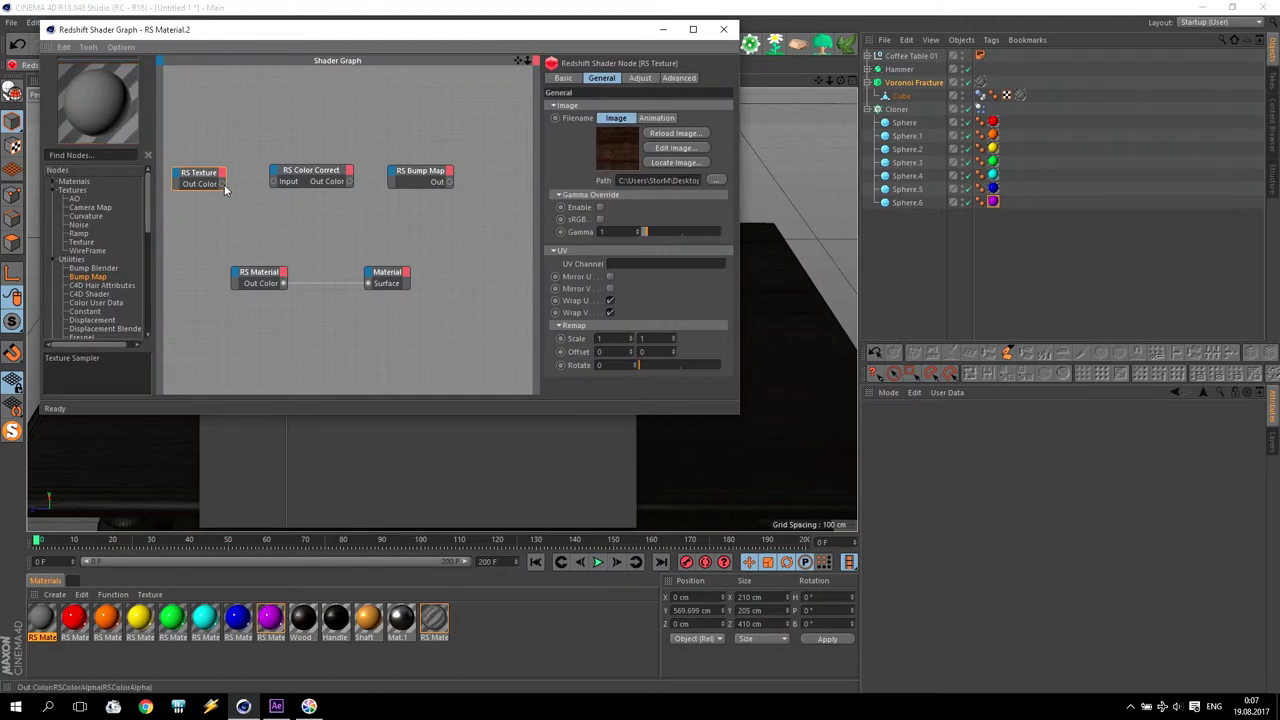
# Step: Wire the wood texture to Diffuse Color and, via Color Correct and Bump Map, to Bump Input
pyautogui.moveTo(222, 185); pyautogui.dragTo(235, 276)
pyautogui.moveTo(266, 285)
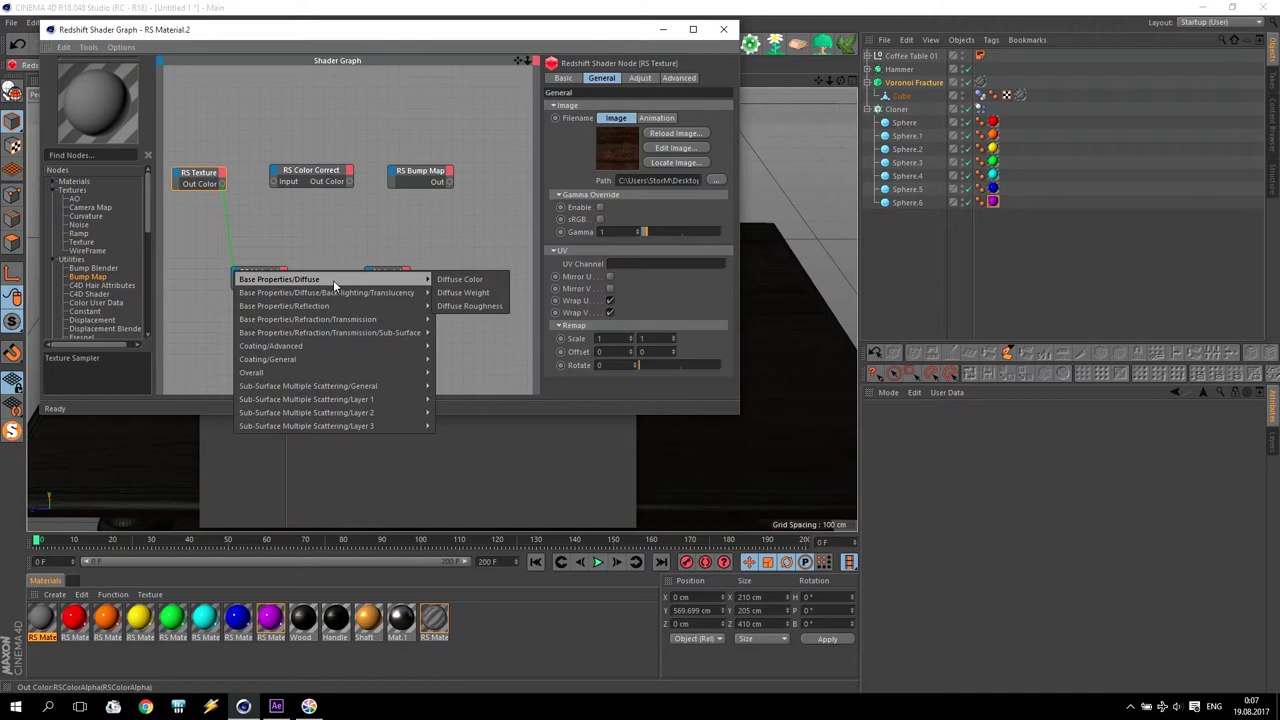
pyautogui.click(456, 282)
pyautogui.moveTo(222, 184); pyautogui.dragTo(236, 276)
pyautogui.click(447, 177)
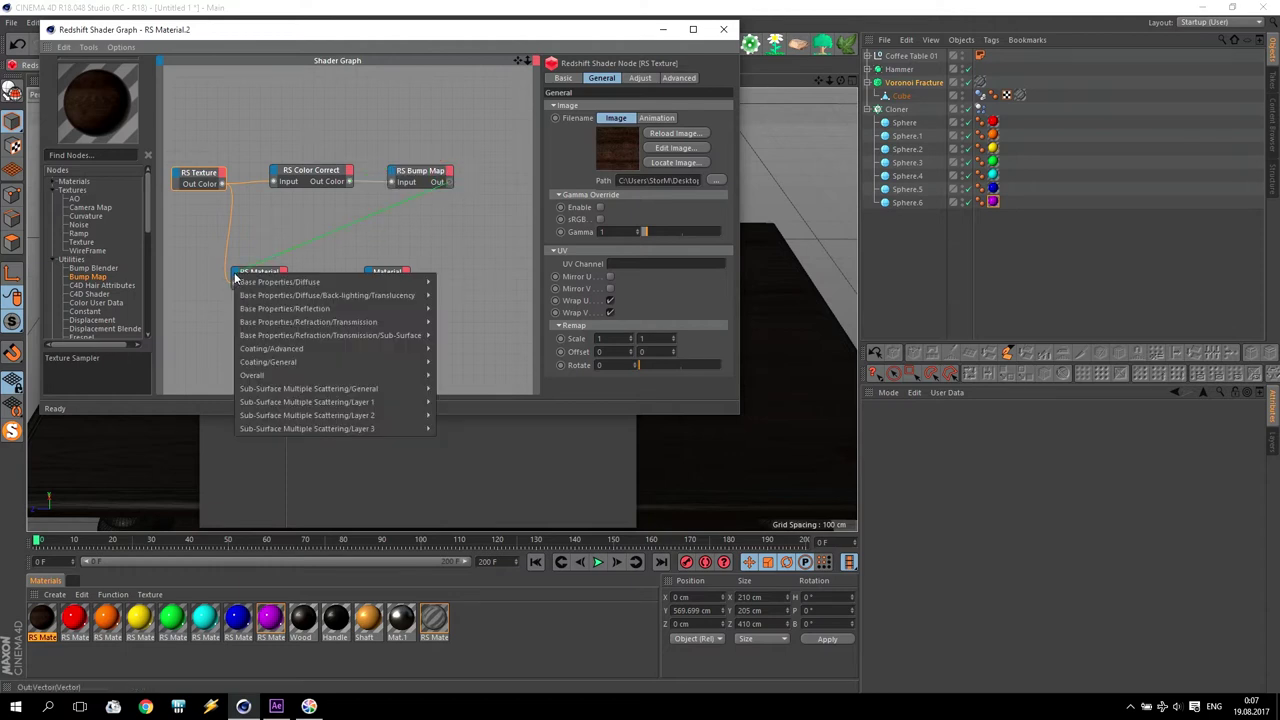
pyautogui.moveTo(281, 374)
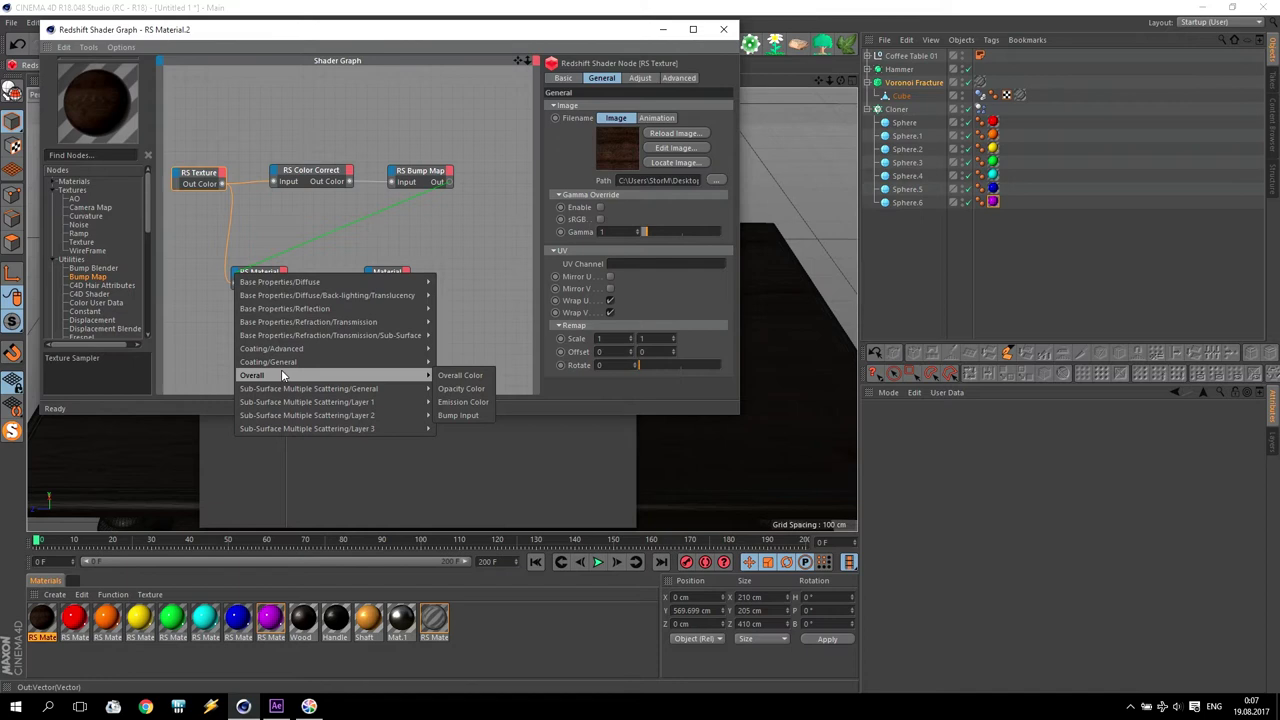
pyautogui.moveTo(384, 365)
pyautogui.click(461, 415)
# Step: Set reflection roughness to 0.4 and use the new wood material to replace Wood
pyautogui.click(258, 273)
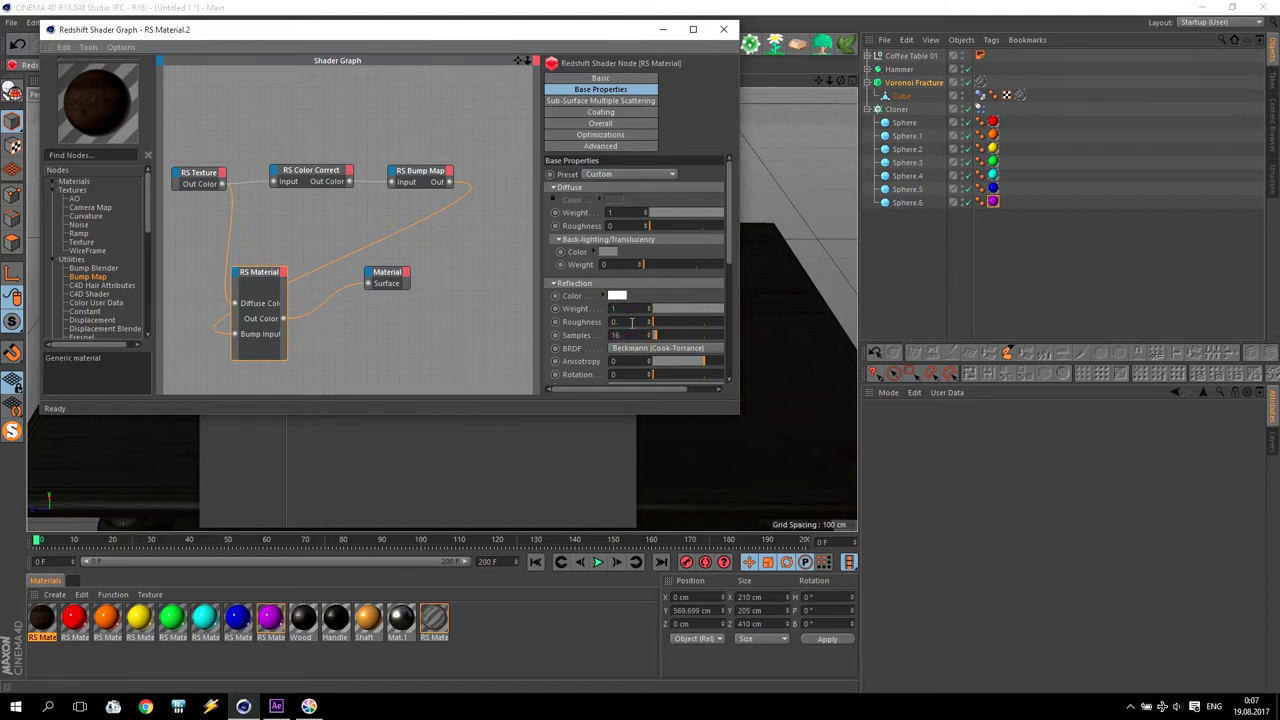
pyautogui.press('Return')
pyautogui.click(723, 29)
pyautogui.click(625, 88)
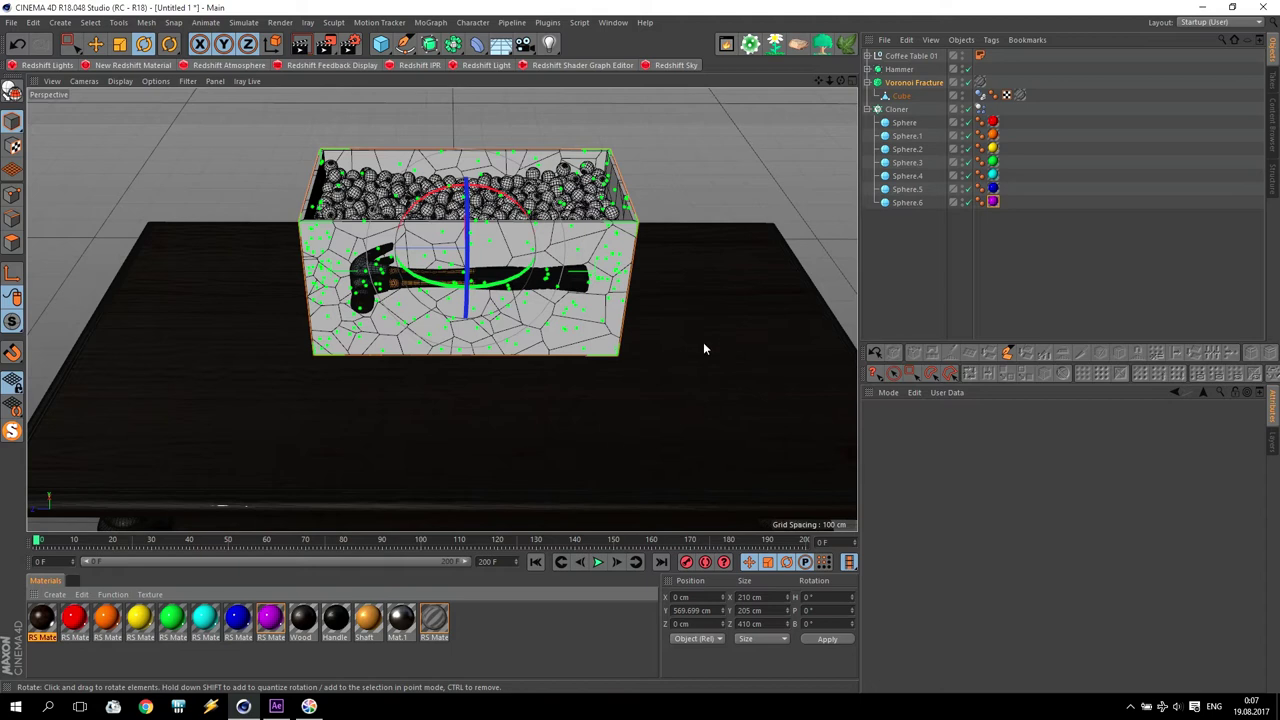
pyautogui.click(44, 620)
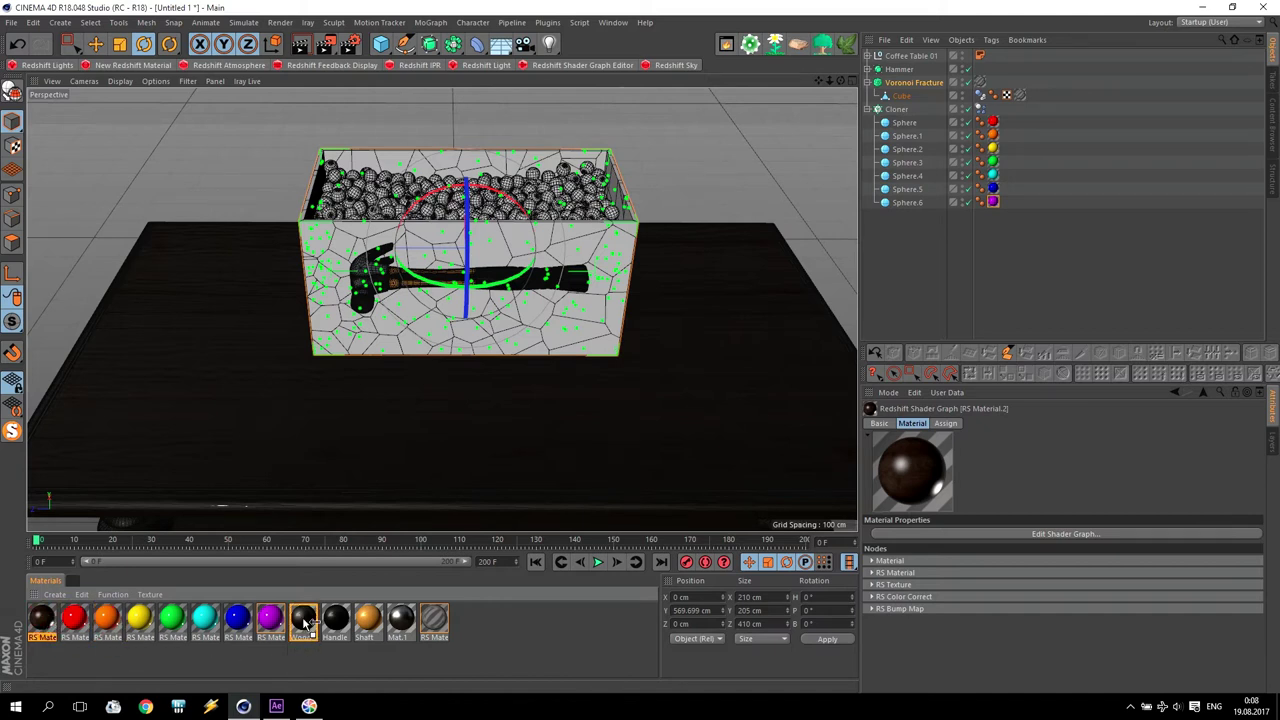
pyautogui.moveTo(306, 622); pyautogui.dragTo(305, 624)
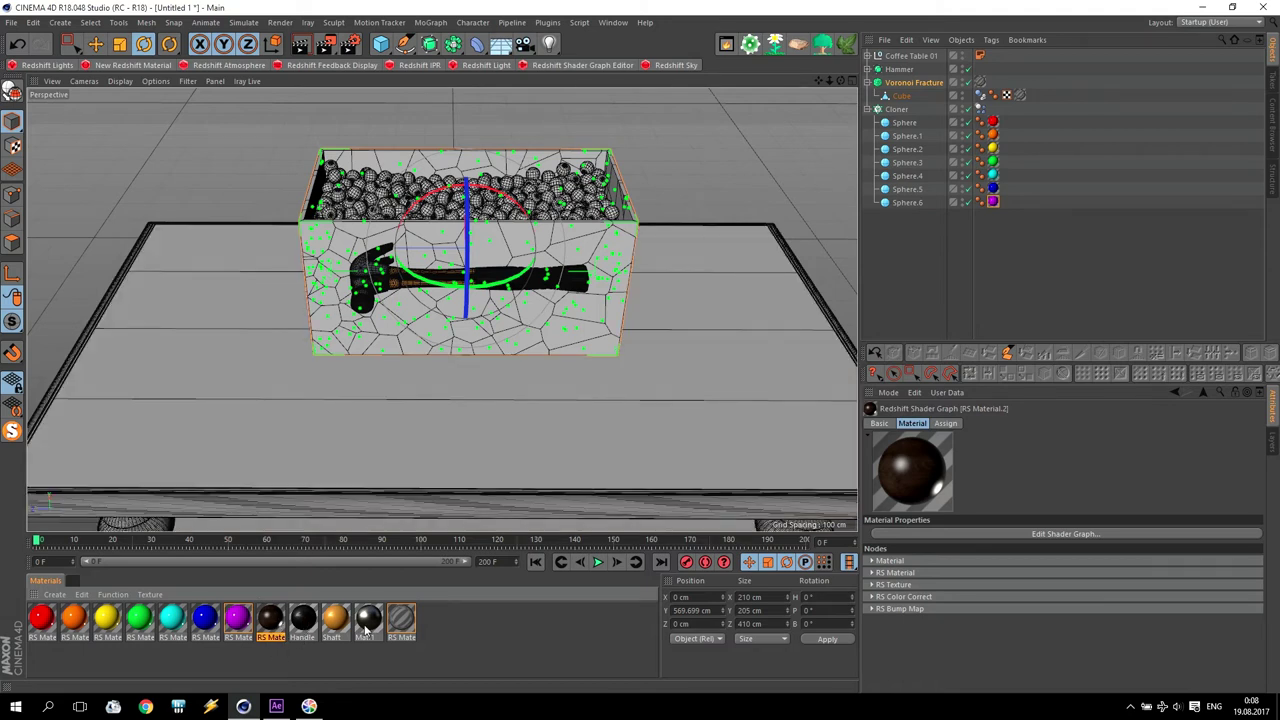
pyautogui.click(112, 66)
# Step: Create a new Redshift material and give it an olive-gold diffuse colour
pyautogui.click(112, 66)
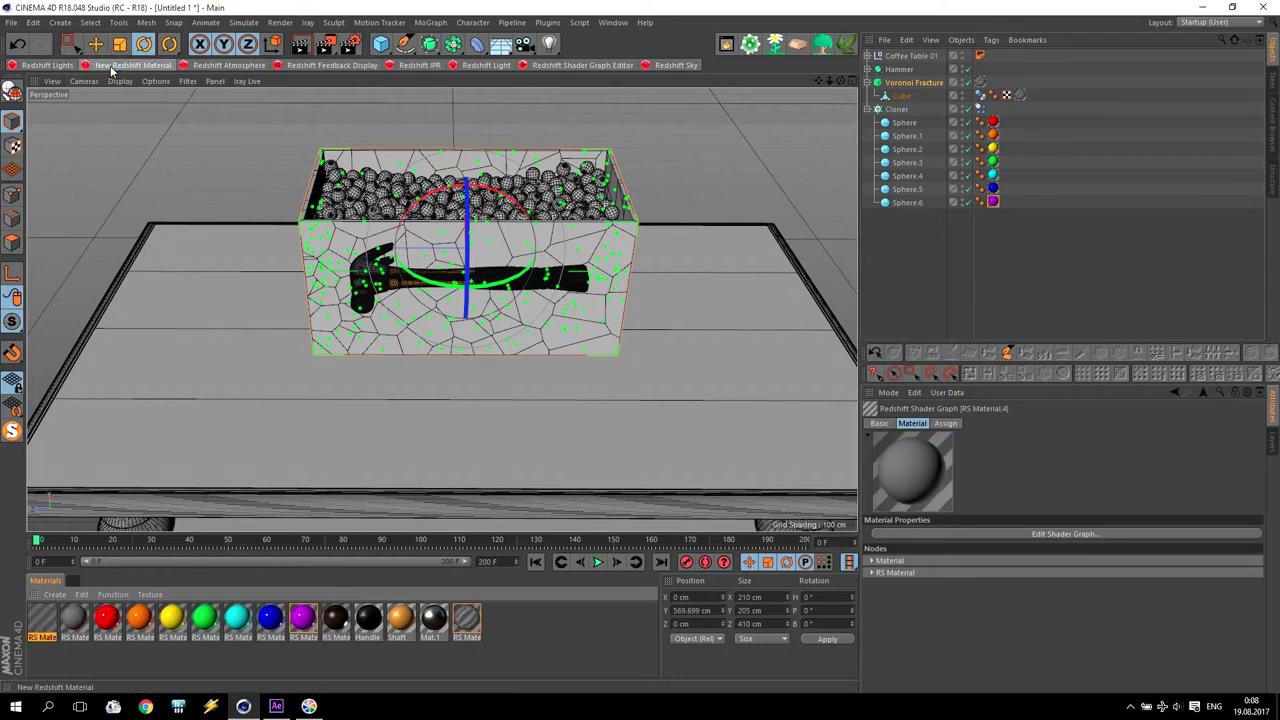
pyautogui.click(112, 66)
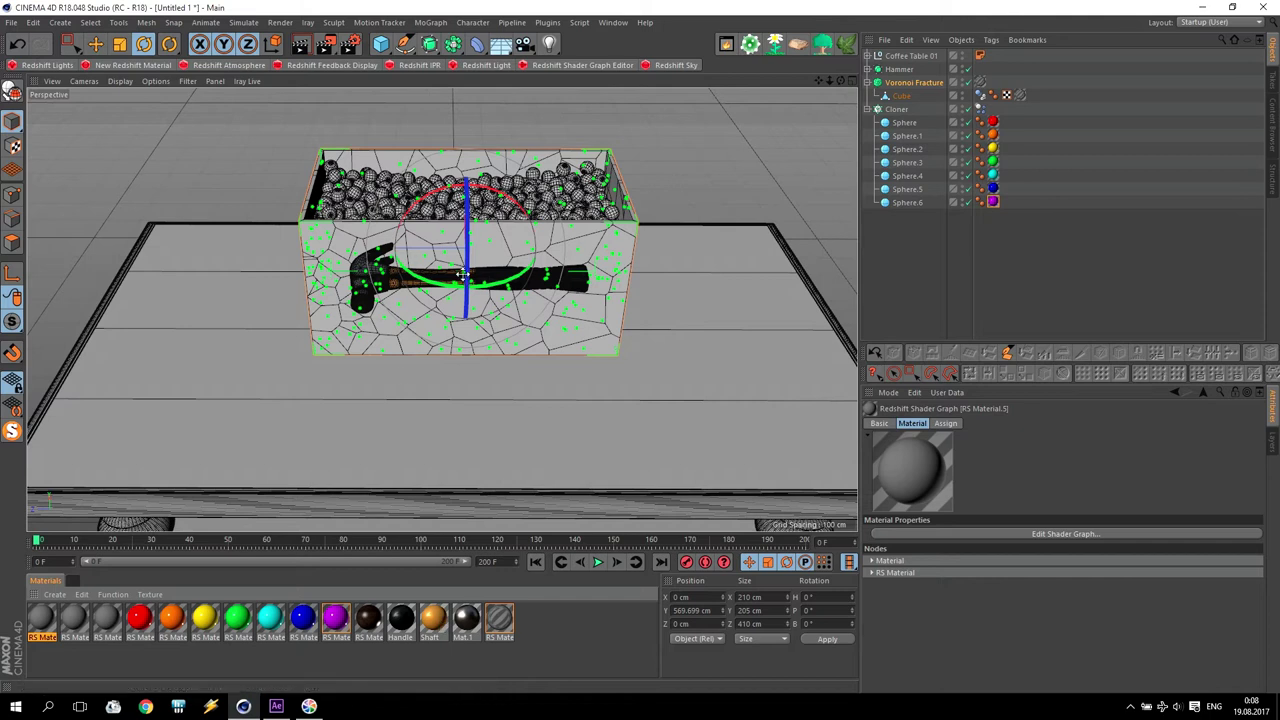
pyautogui.doubleClick(40, 615)
pyautogui.click(400, 131)
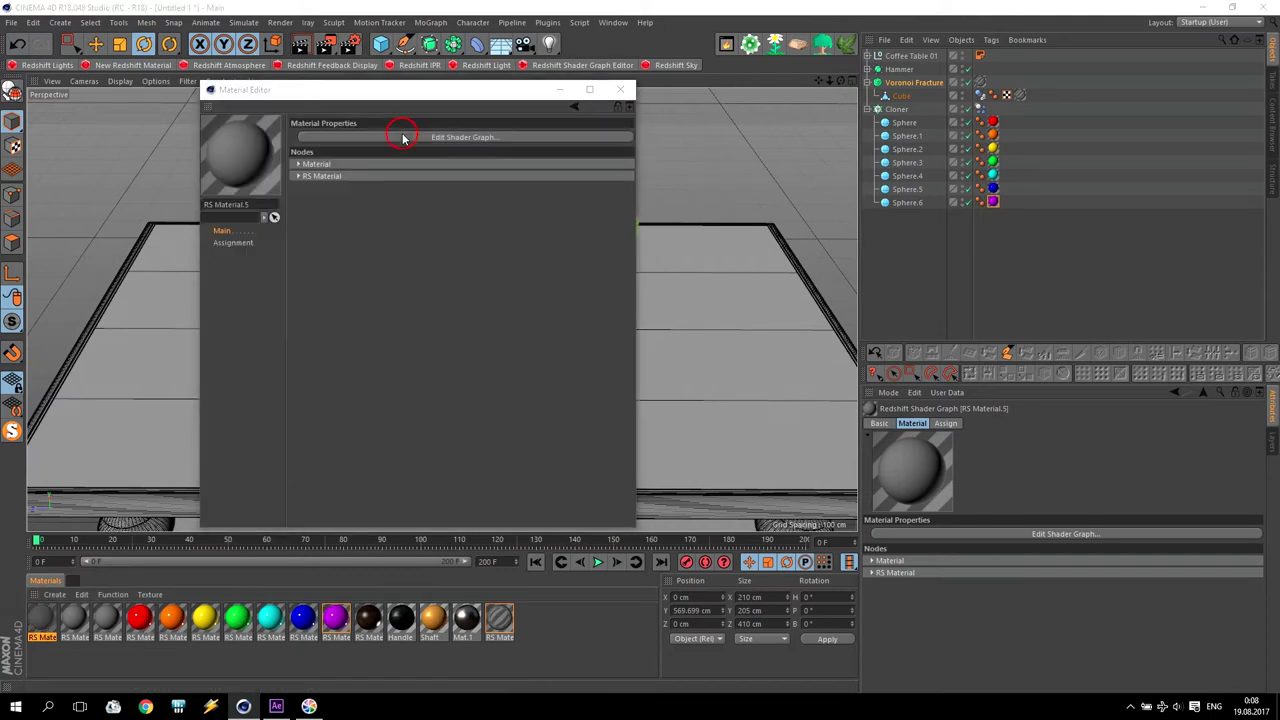
pyautogui.click(256, 276)
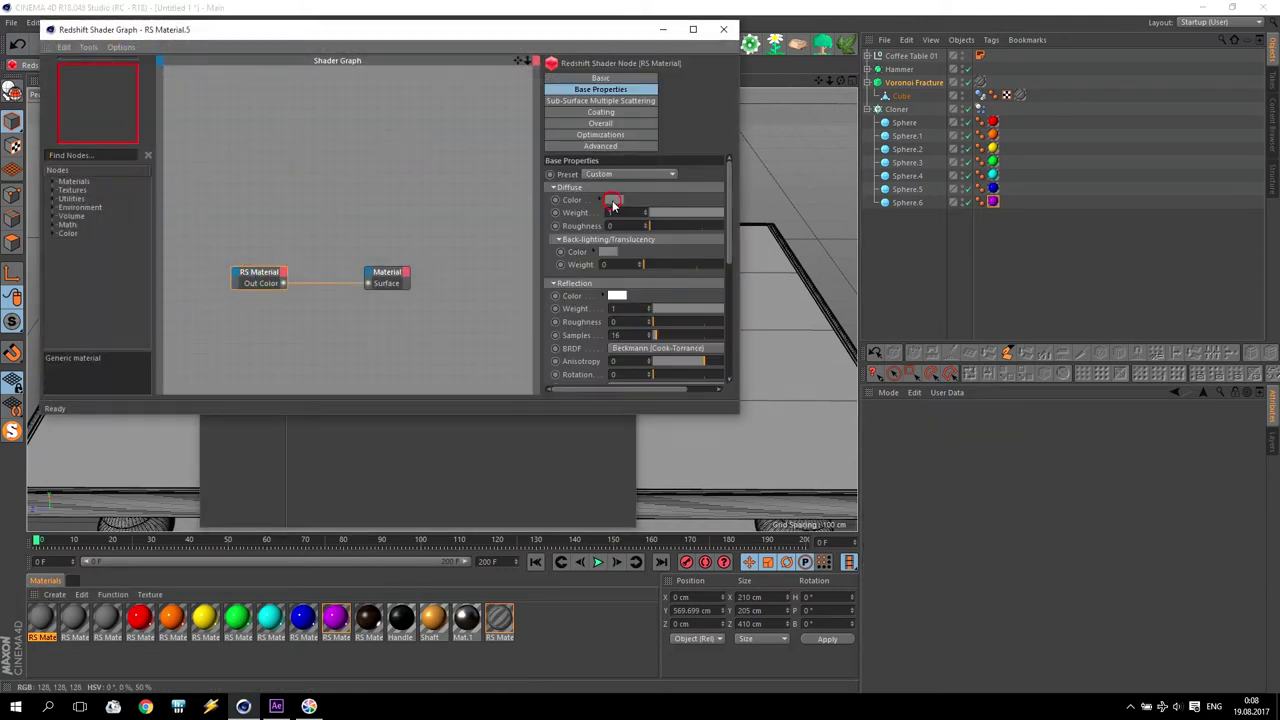
pyautogui.click(608, 200)
pyautogui.click(586, 200)
pyautogui.moveTo(640, 216); pyautogui.dragTo(686, 218)
pyautogui.click(589, 248)
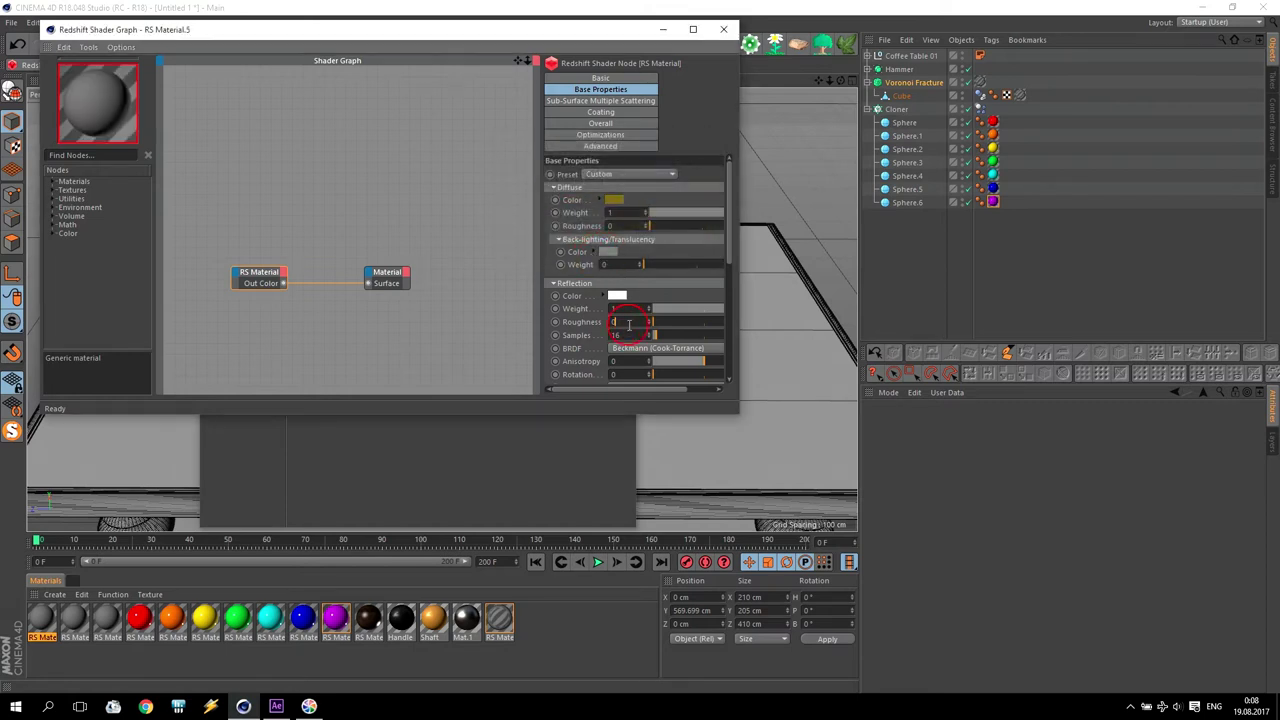
# Step: Set its reflection roughness to 0.5 and place RS Material.5 beside Mat.1
pyautogui.write('.5')
pyautogui.press('Return')
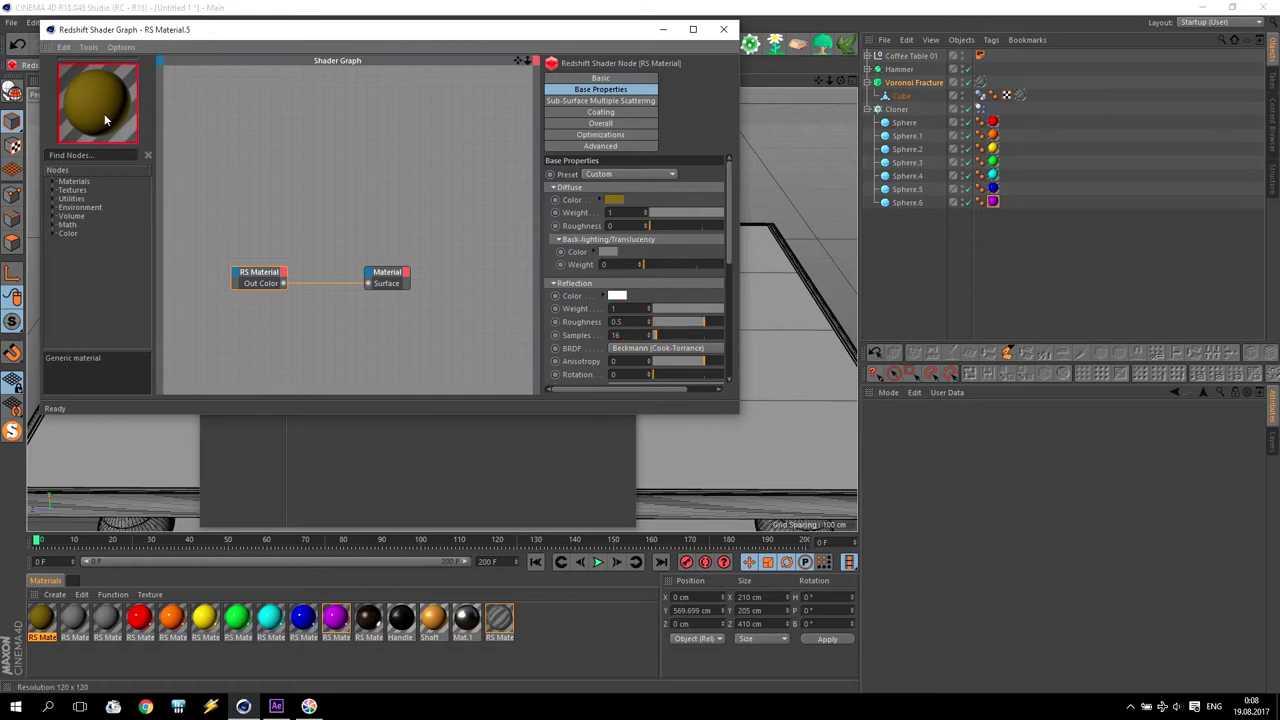
pyautogui.click(724, 29)
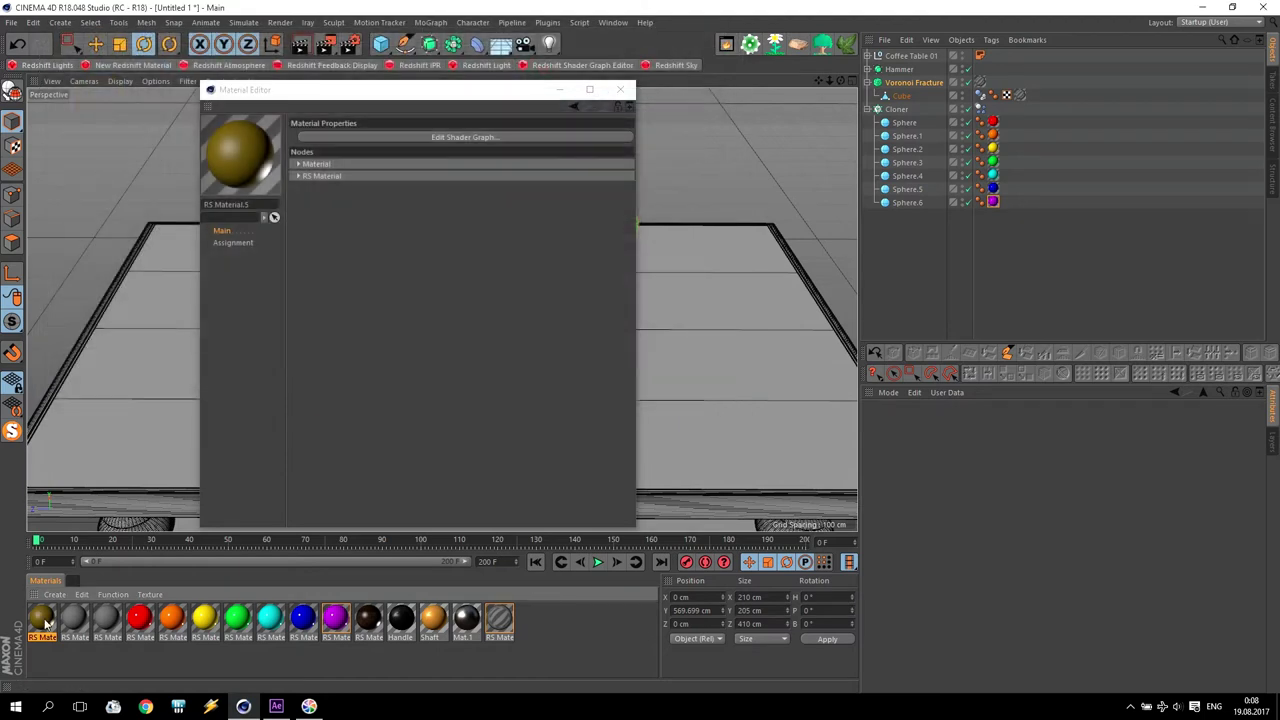
pyautogui.moveTo(45, 624); pyautogui.dragTo(433, 624)
pyautogui.click(616, 91)
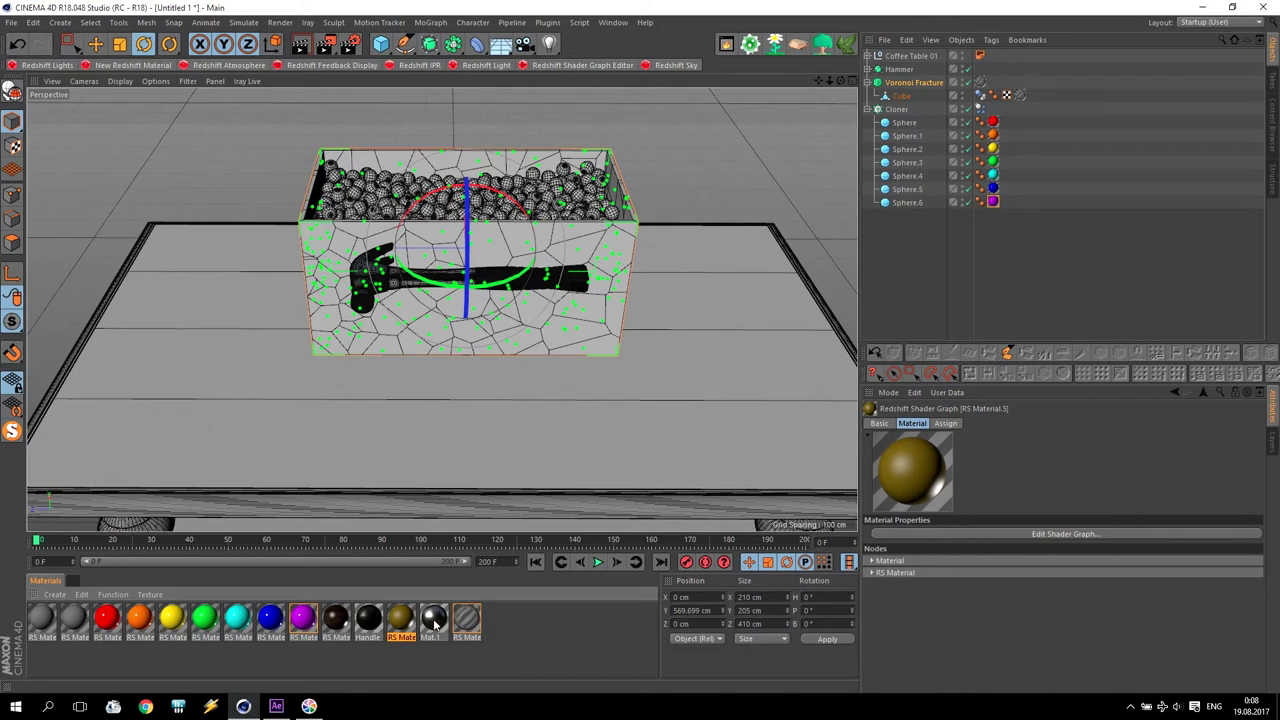
pyautogui.click(434, 622)
# Step: Open RS Material.4's Shader Graph and set its Diffuse Weight to 0
pyautogui.doubleClick(47, 624)
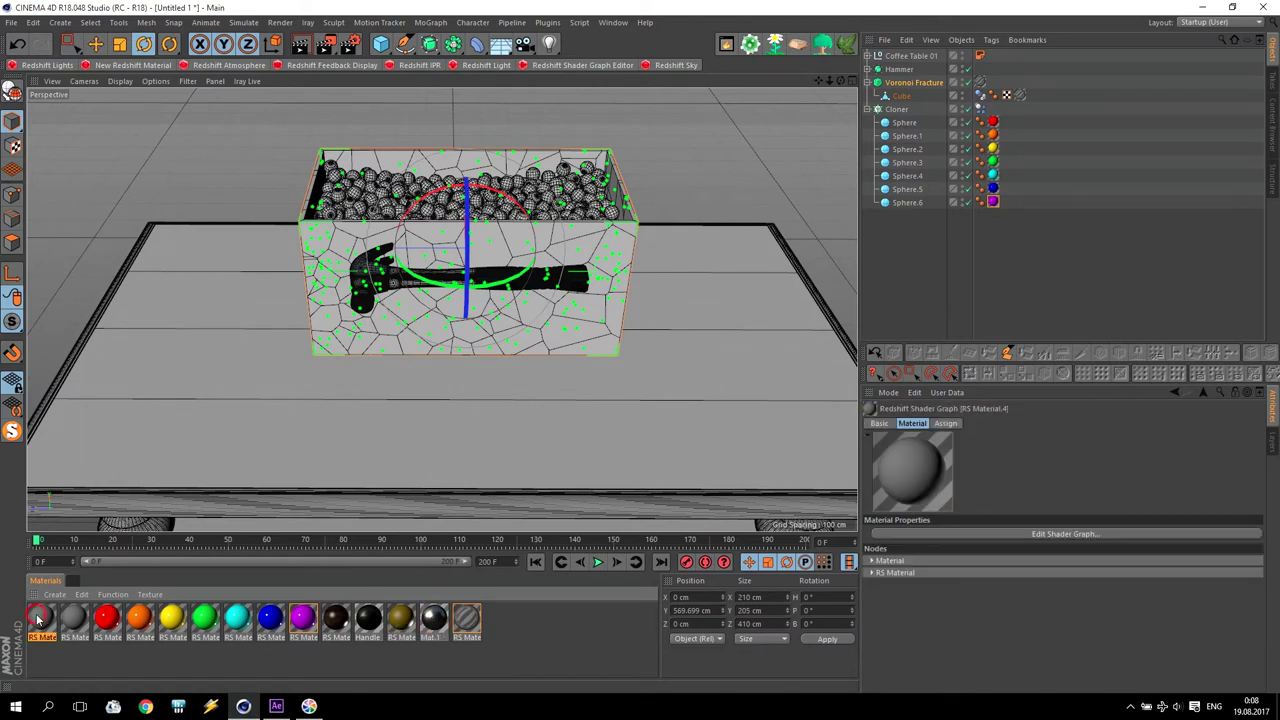
pyautogui.click(441, 148)
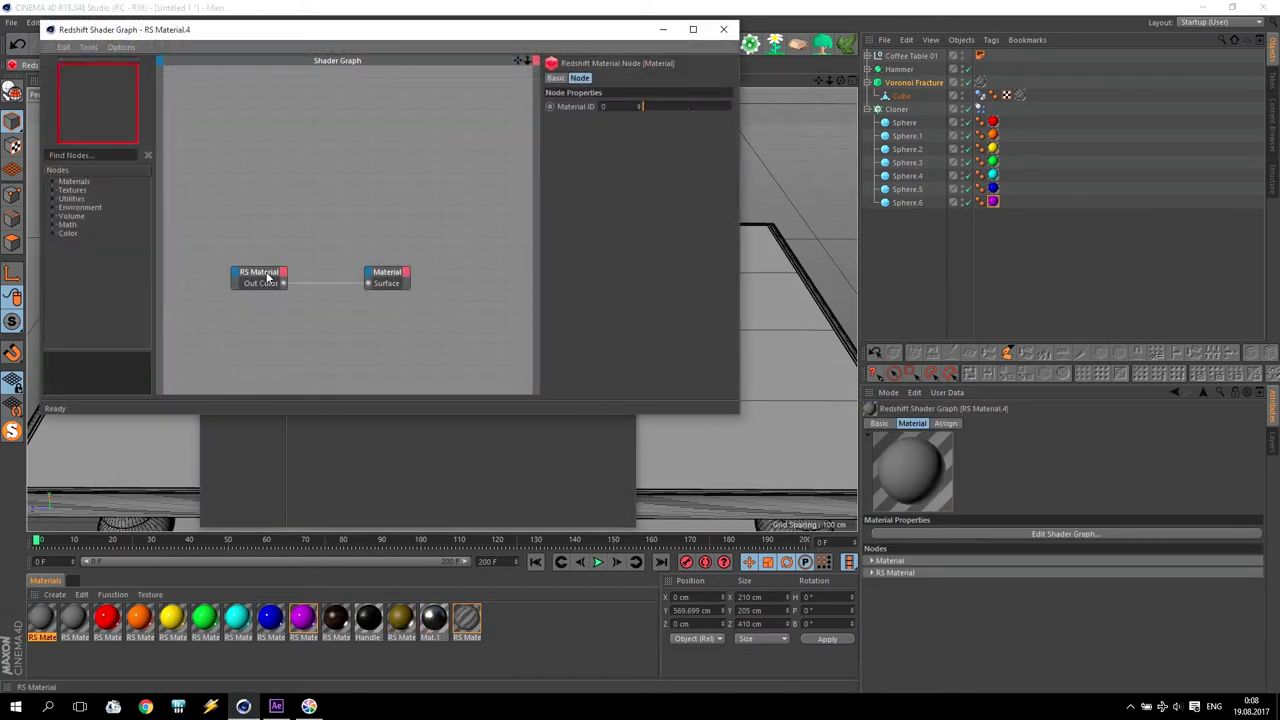
pyautogui.click(262, 276)
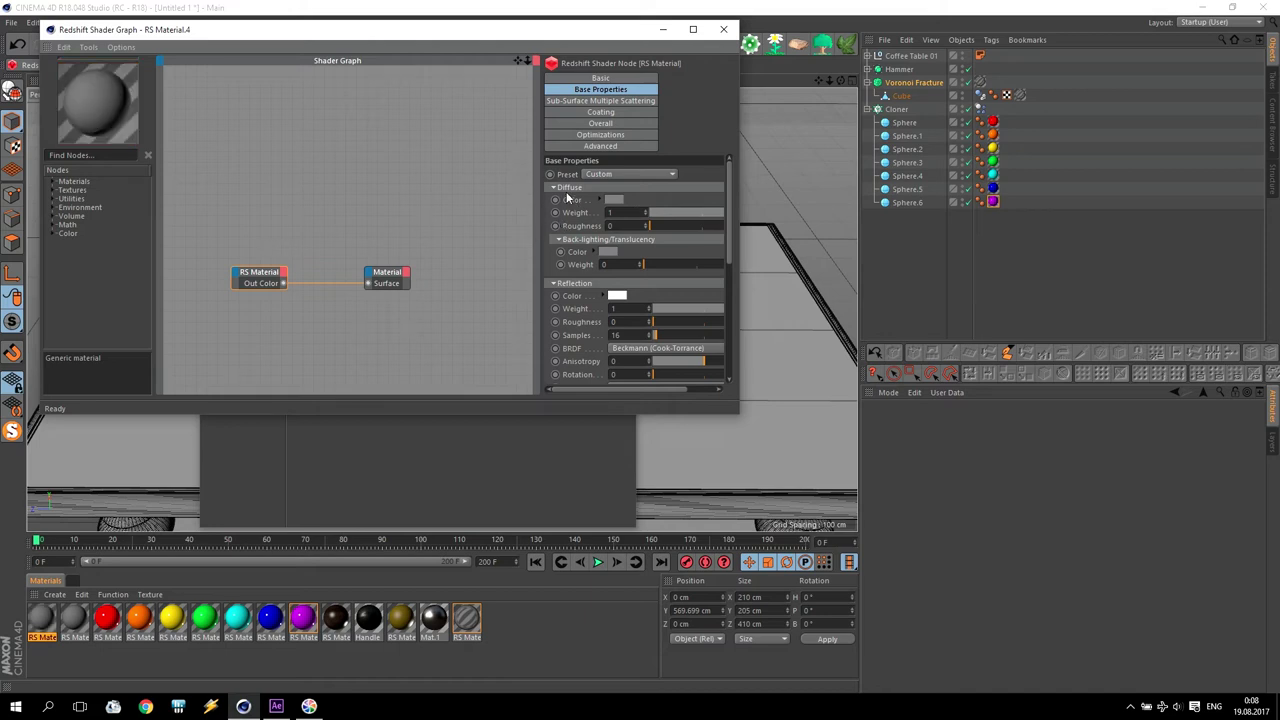
pyautogui.moveTo(702, 212); pyautogui.dragTo(460, 238)
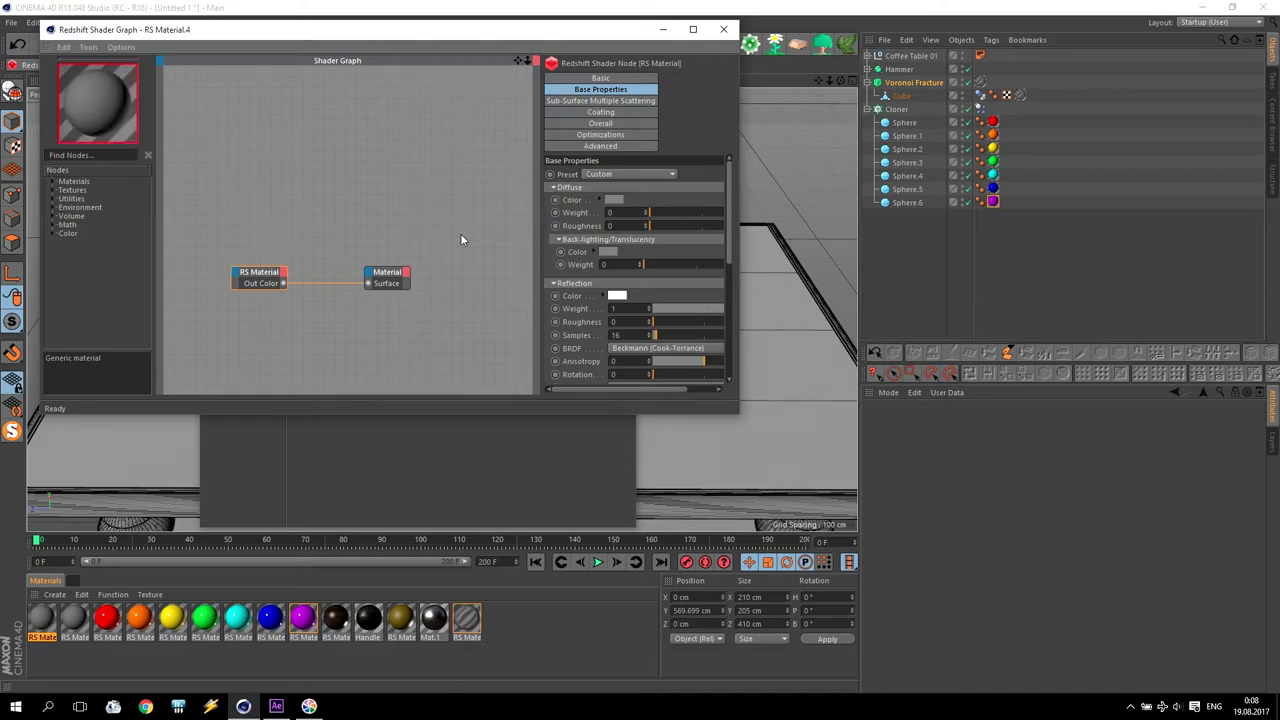
pyautogui.moveTo(730, 222); pyautogui.dragTo(733, 276)
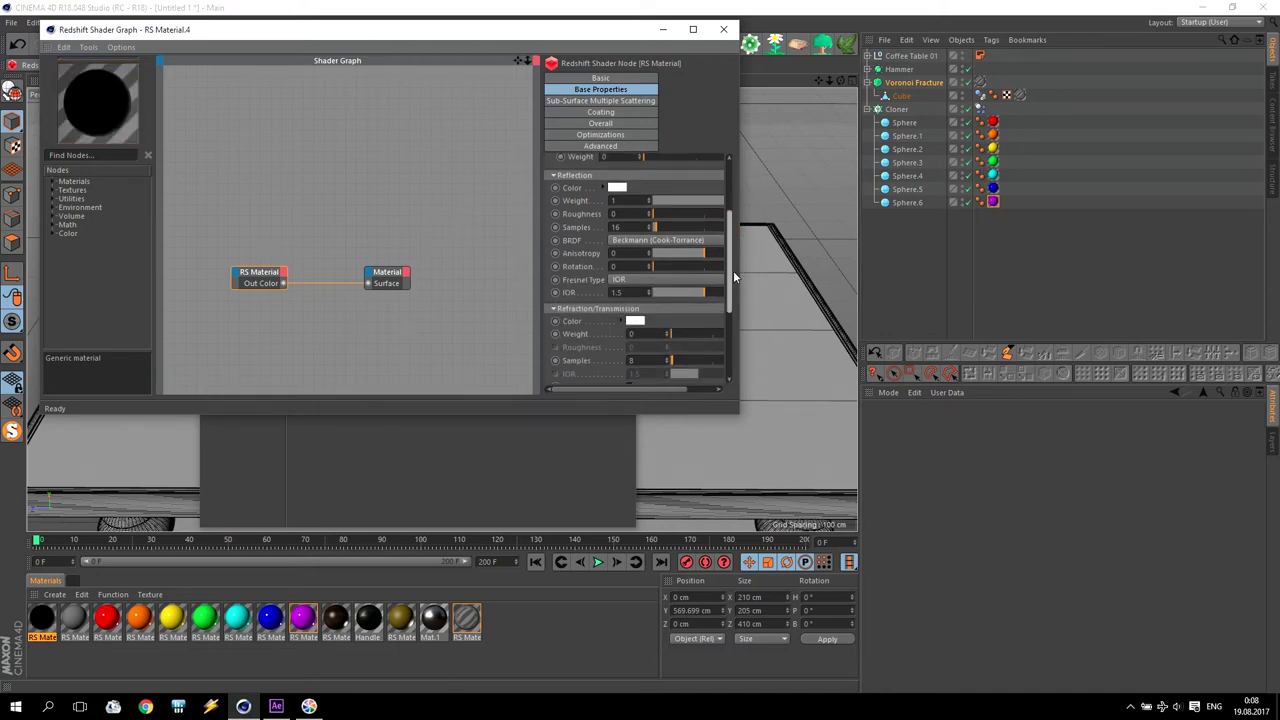
pyautogui.click(694, 31)
# Step: Set Fresnel Type to Color + Edge Tint with white reflectivity and white edge tint
pyautogui.click(1015, 318)
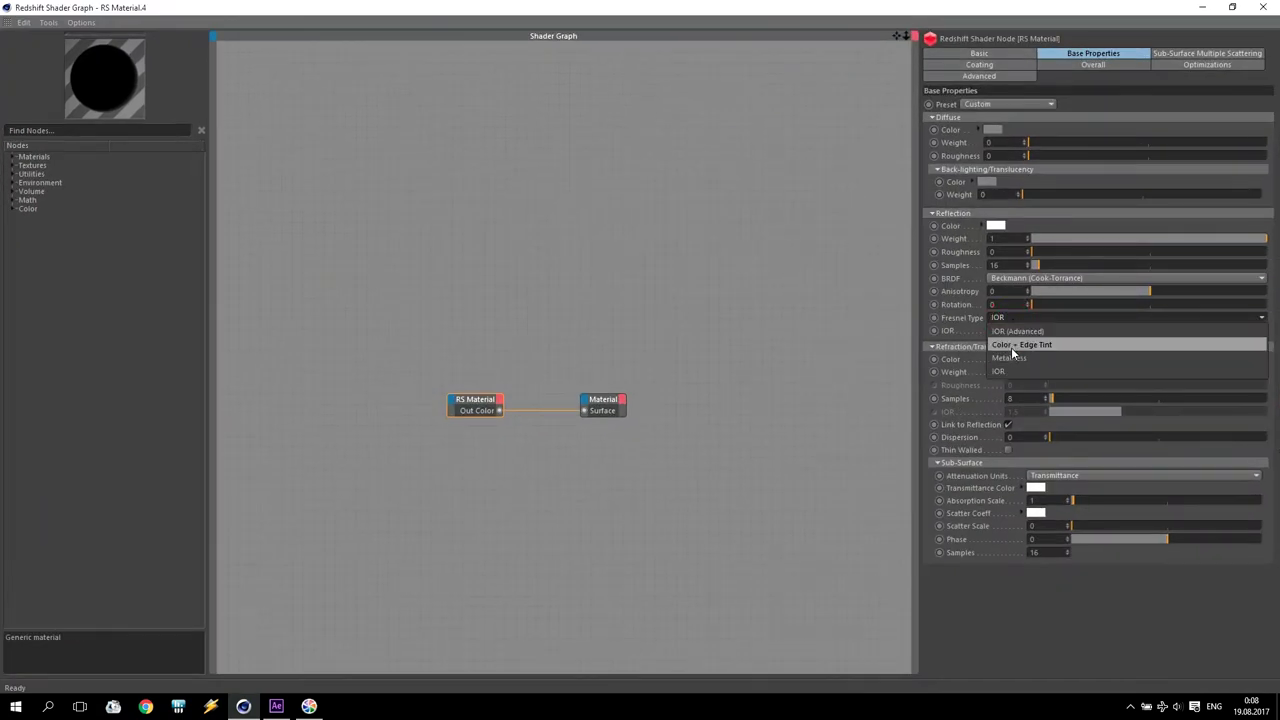
pyautogui.click(1014, 345)
pyautogui.click(1012, 330)
pyautogui.click(1047, 347)
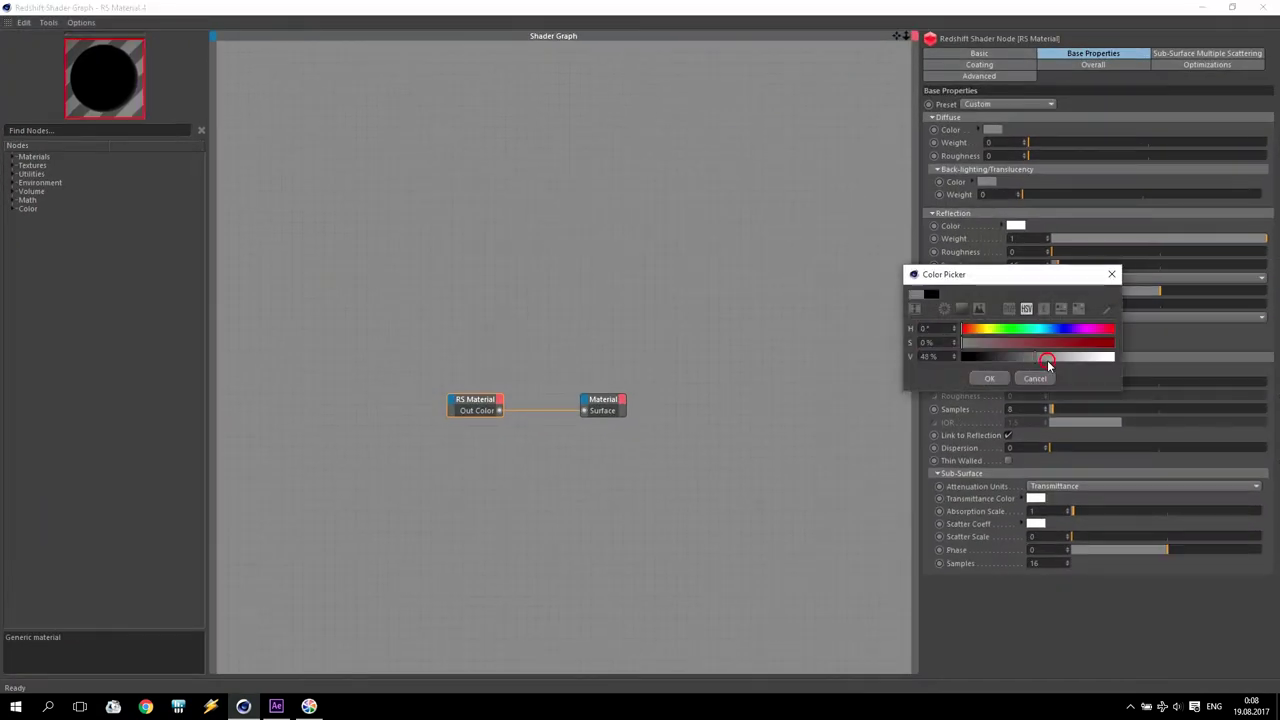
pyautogui.click(1015, 341)
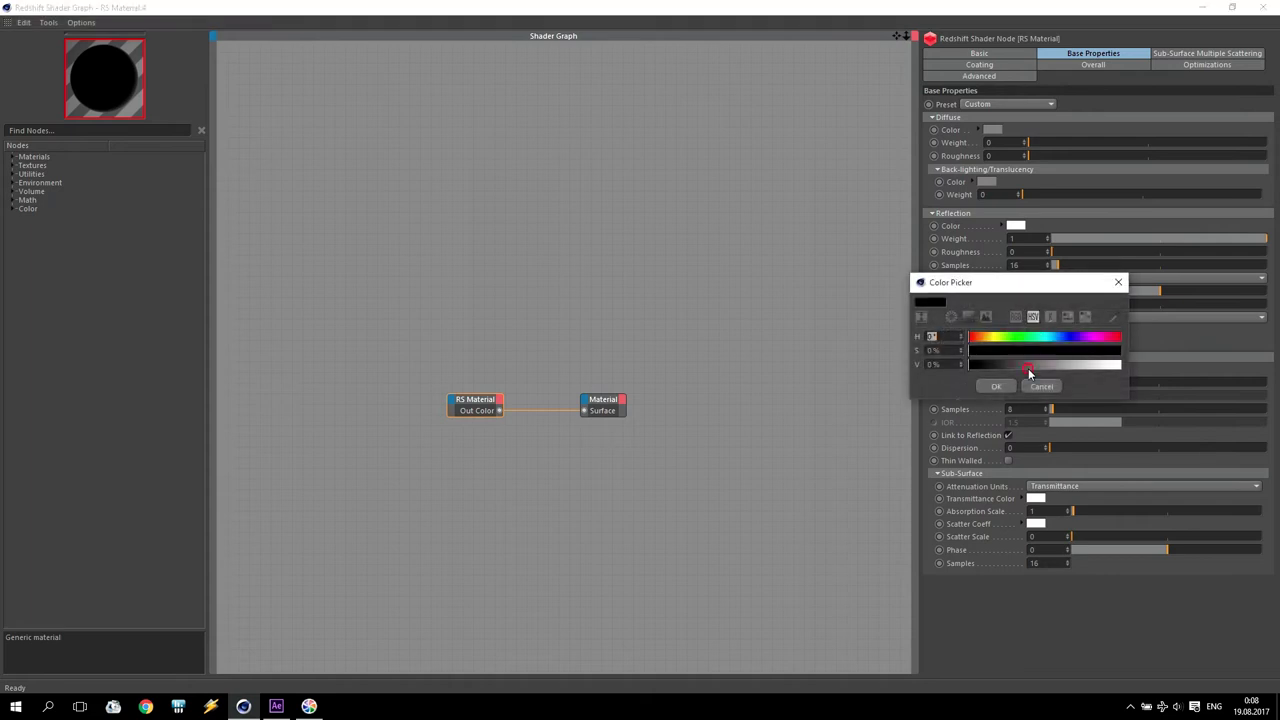
pyautogui.click(1012, 362)
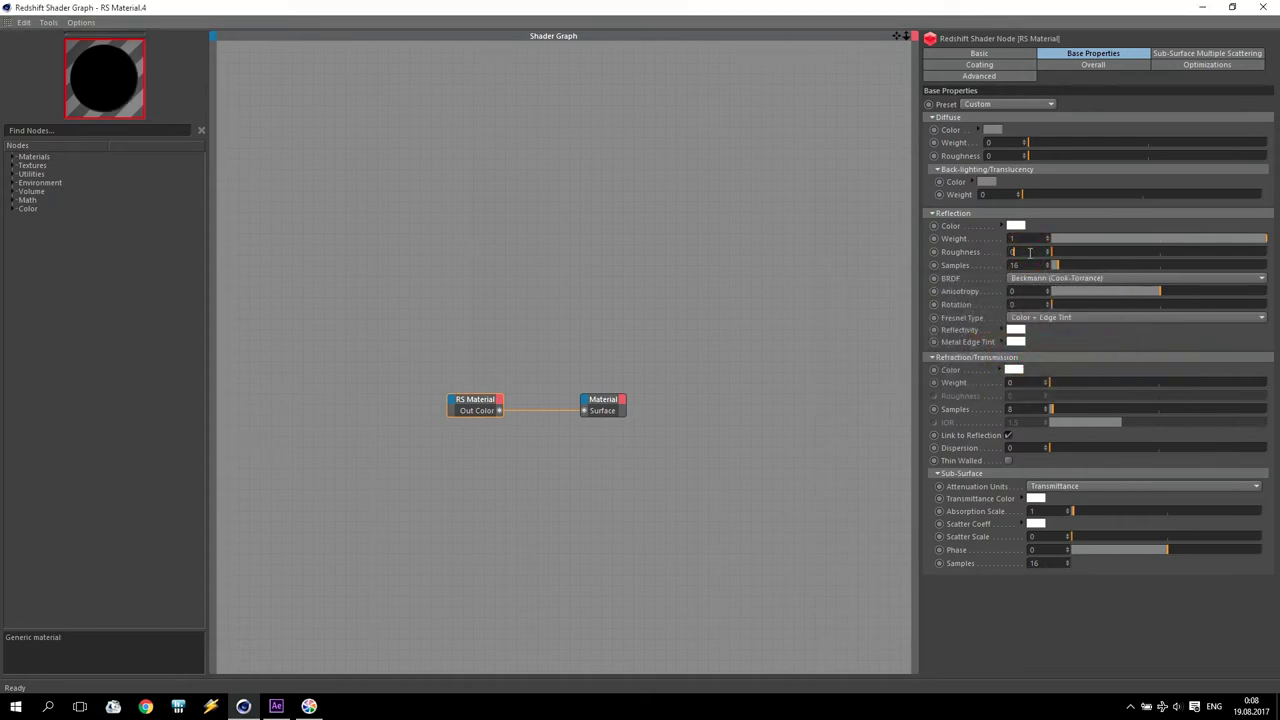
# Step: Set reflection roughness to 0.5, close the editors, and move the material along the row
pyautogui.click(1030, 253)
pyautogui.write('0.')
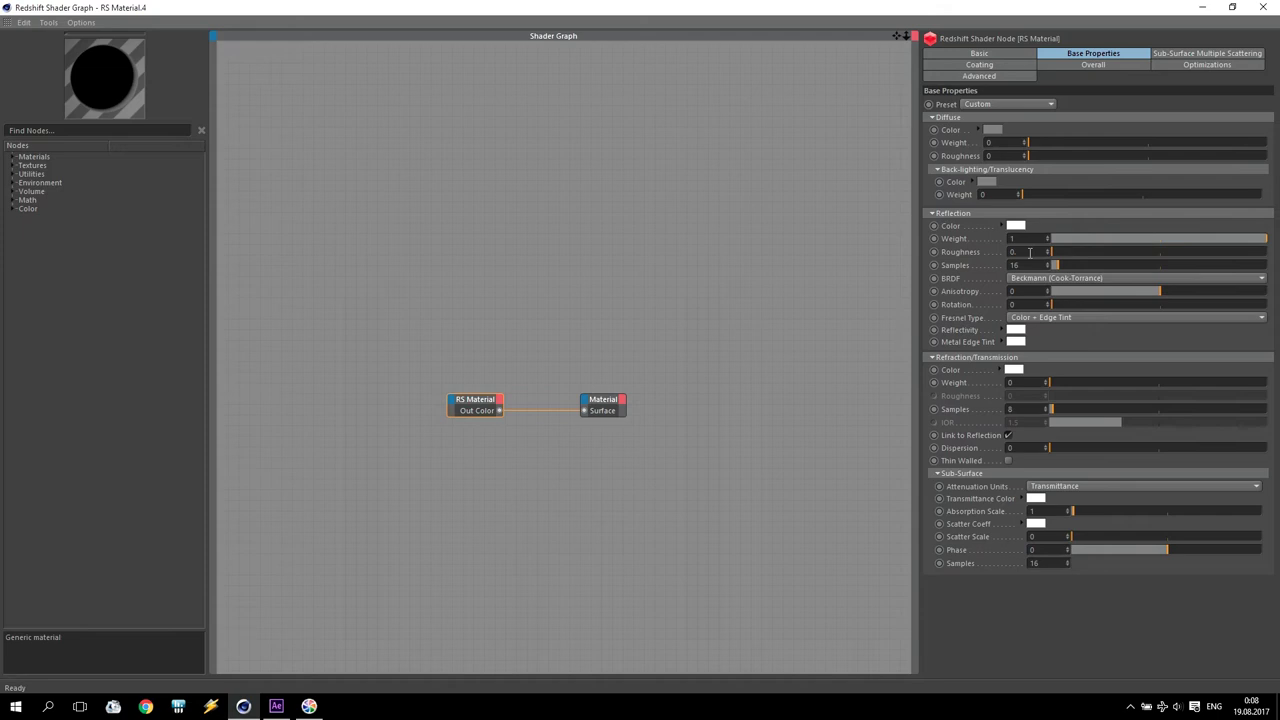
pyautogui.write('5')
pyautogui.press('Return')
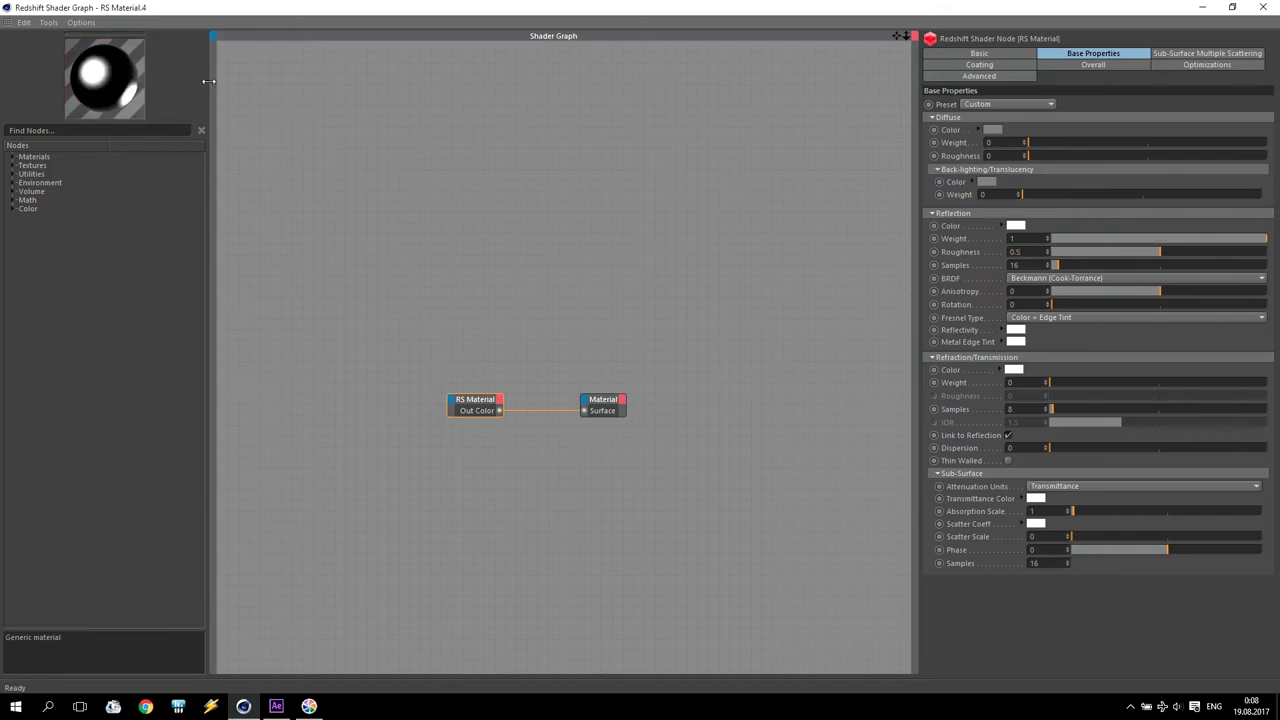
pyautogui.click(1262, 7)
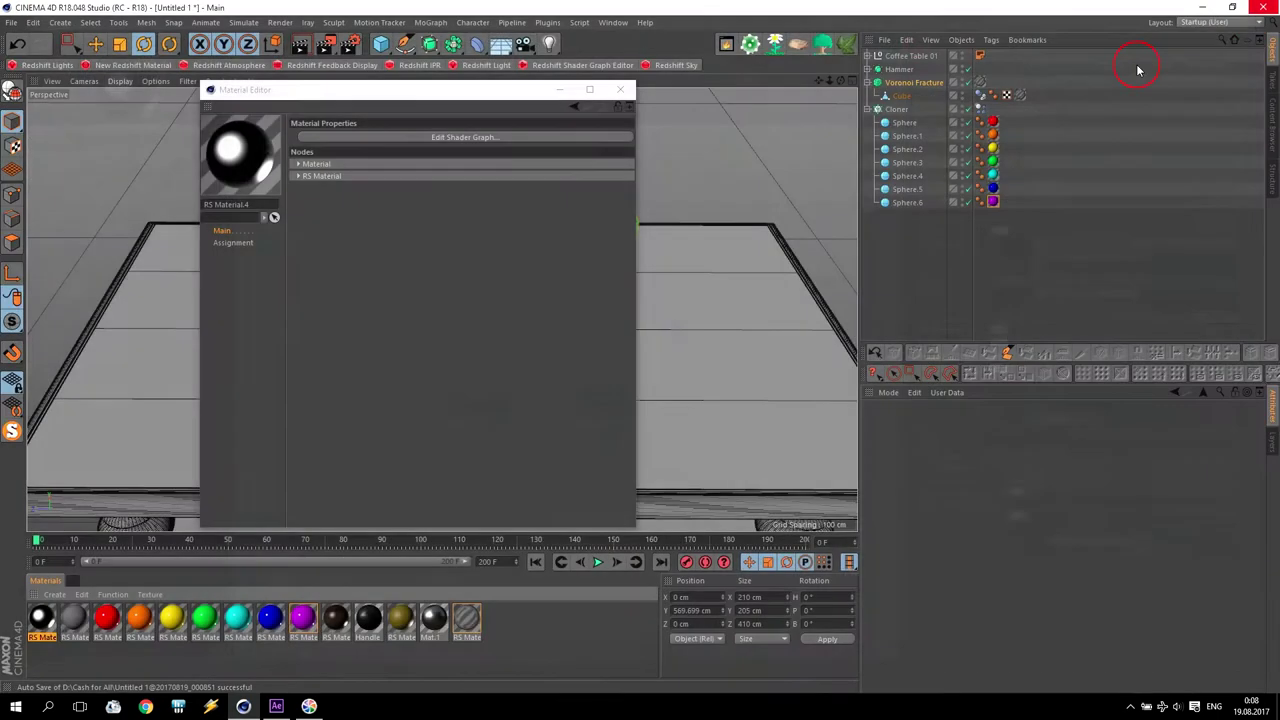
pyautogui.click(614, 91)
pyautogui.click(42, 620)
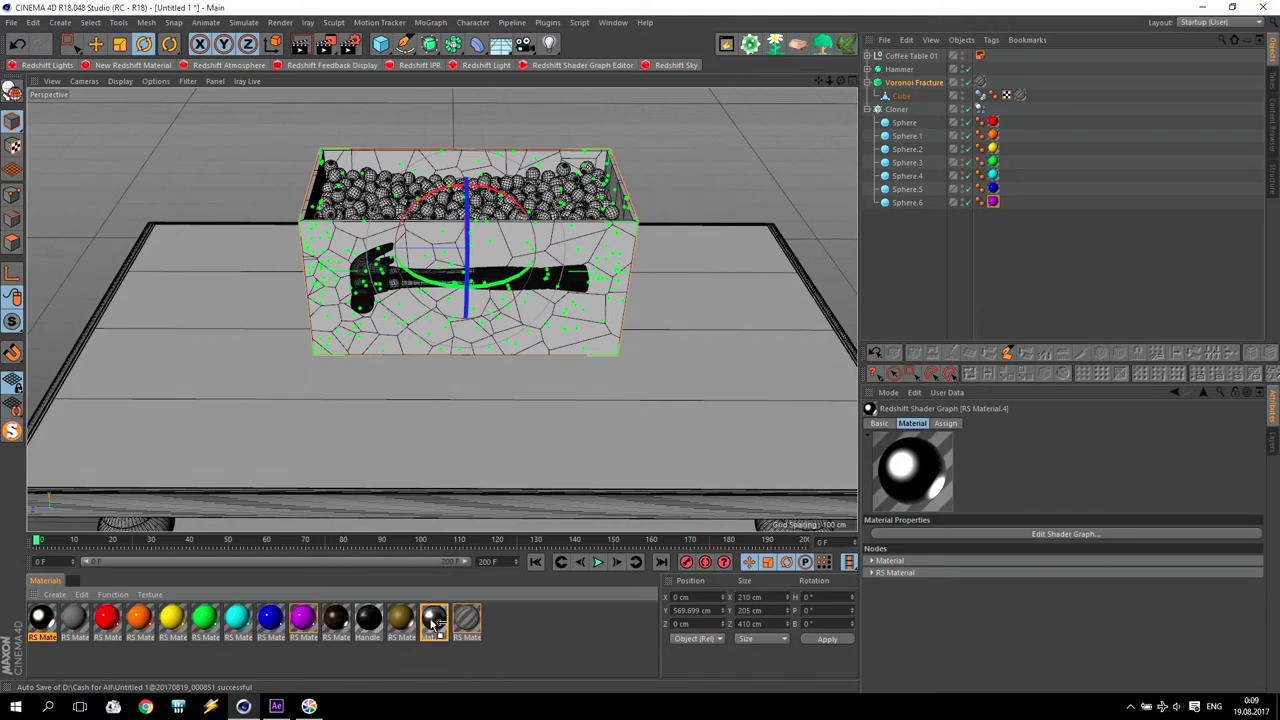
pyautogui.moveTo(433, 620); pyautogui.dragTo(401, 630)
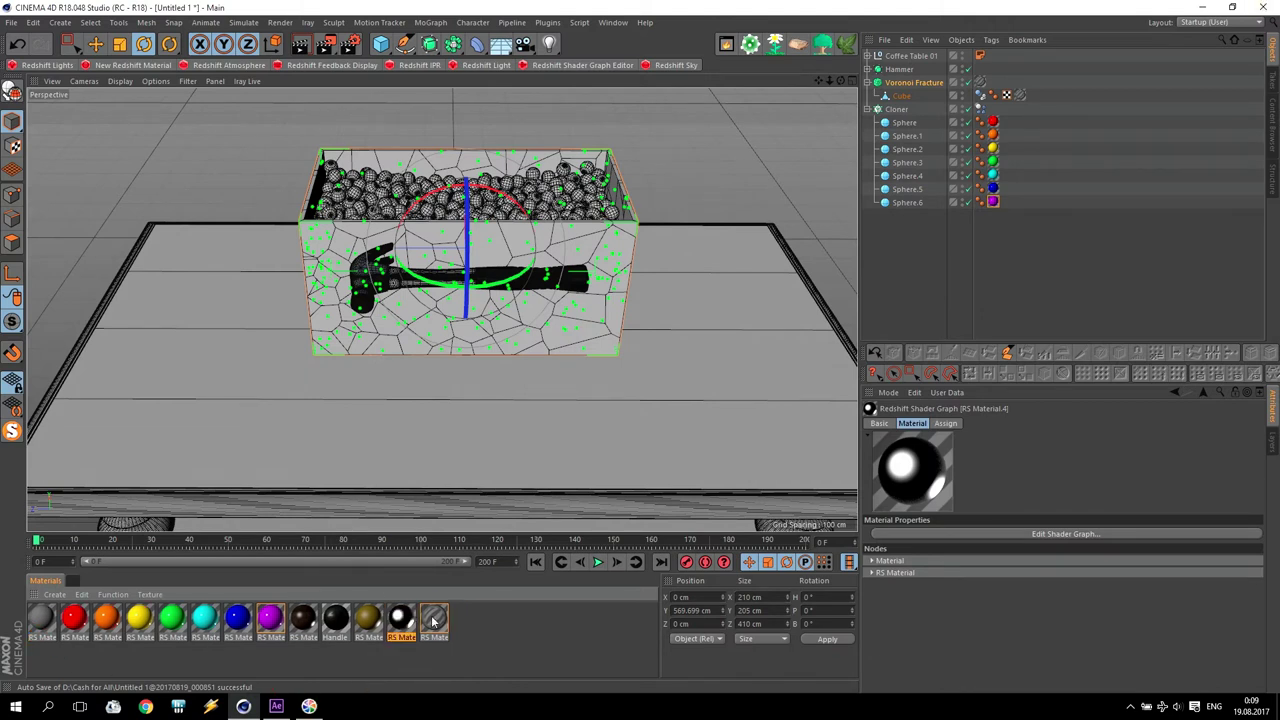
# Step: Delete the accidentally created RS Material.6
pyautogui.click(338, 620)
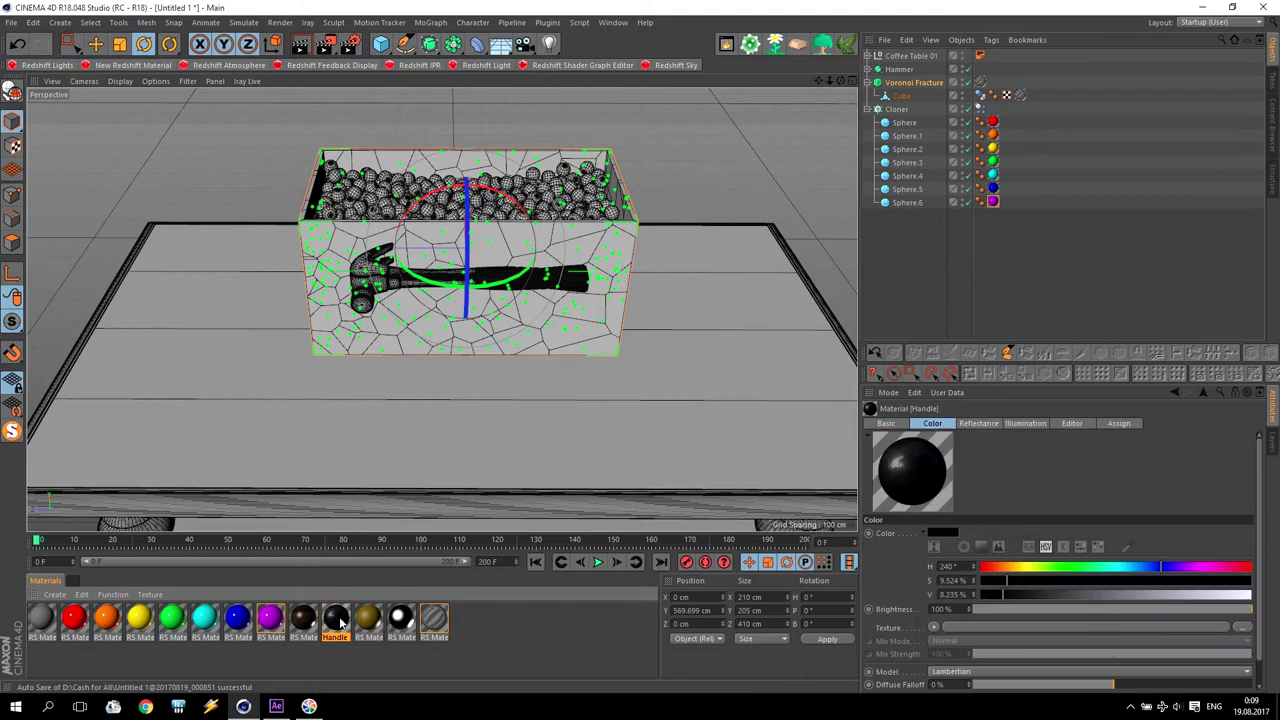
pyautogui.click(133, 65)
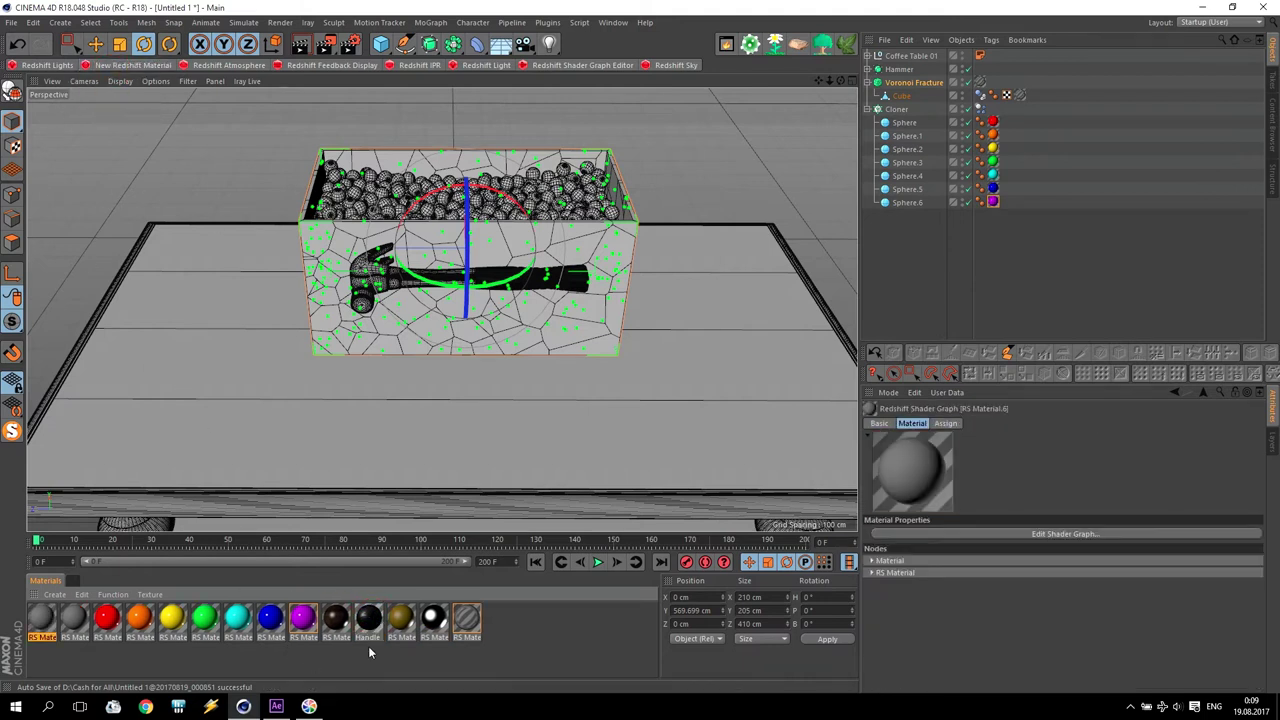
pyautogui.press('Delete')
# Step: In RS Material.3's Shader Graph, make the diffuse colour a dark brown
pyautogui.doubleClick(40, 620)
pyautogui.click(380, 137)
pyautogui.click(312, 260)
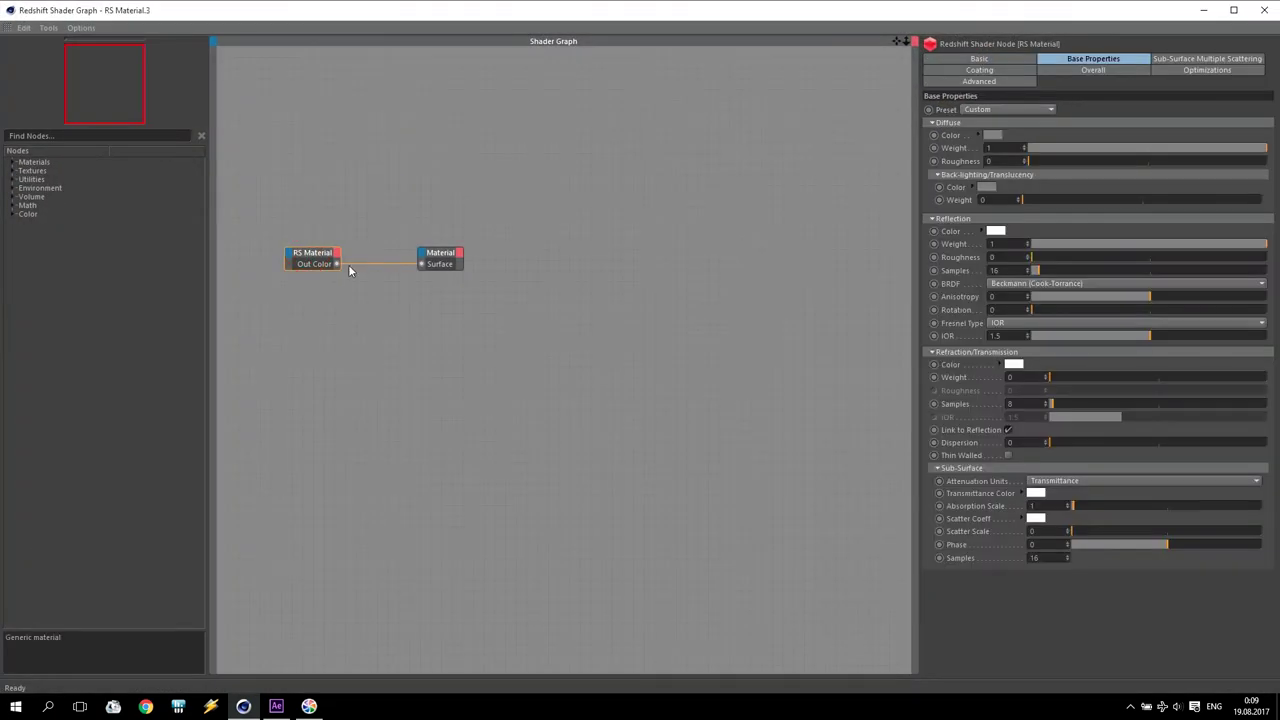
pyautogui.click(993, 135)
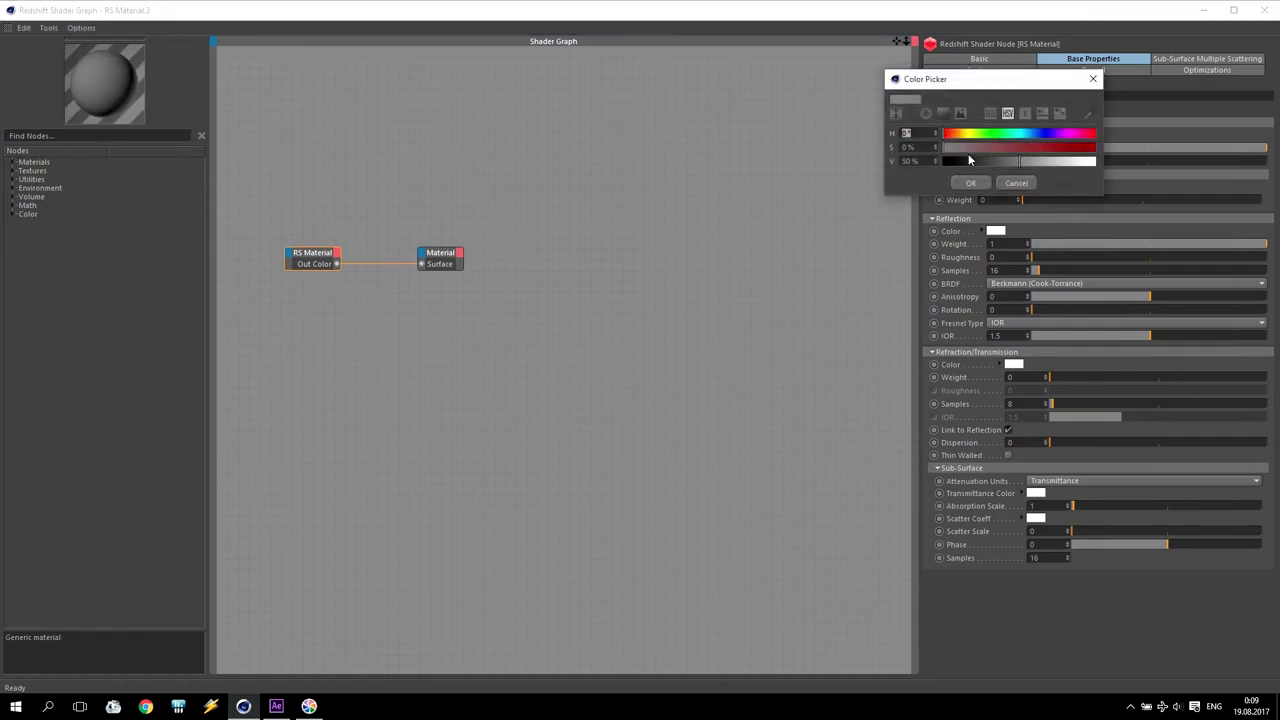
pyautogui.click(984, 162)
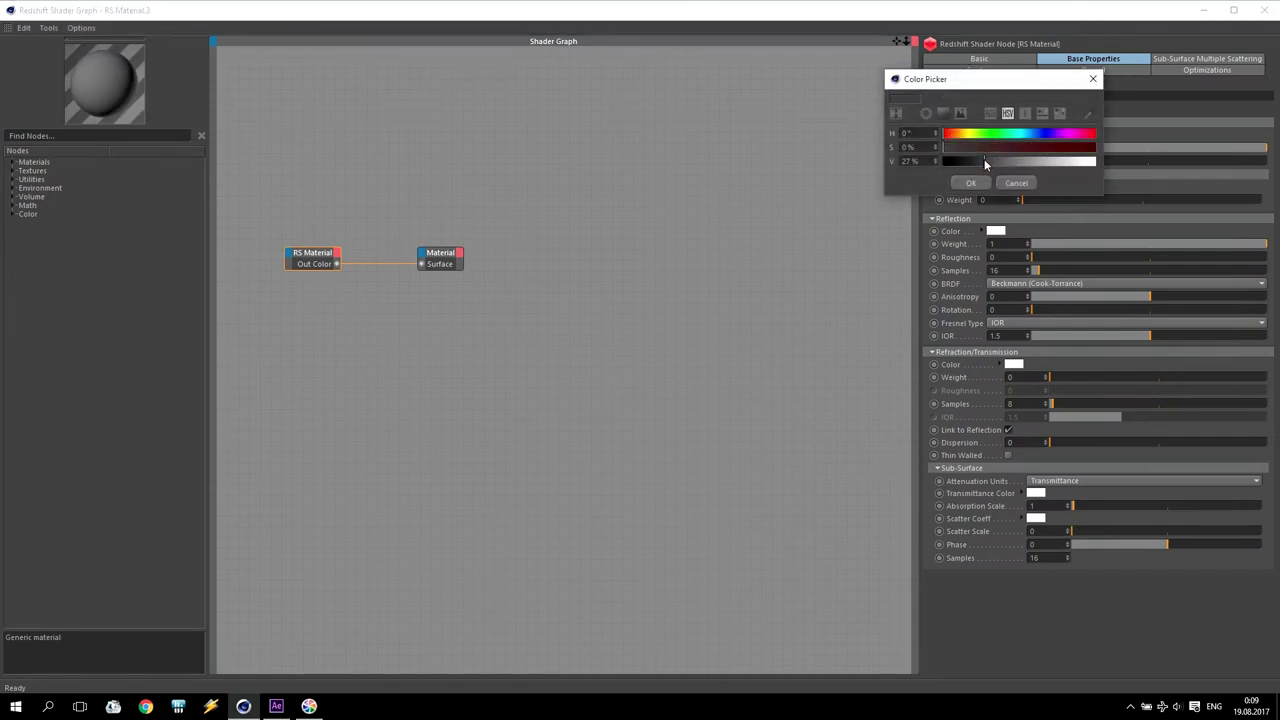
pyautogui.click(1010, 149)
pyautogui.click(975, 134)
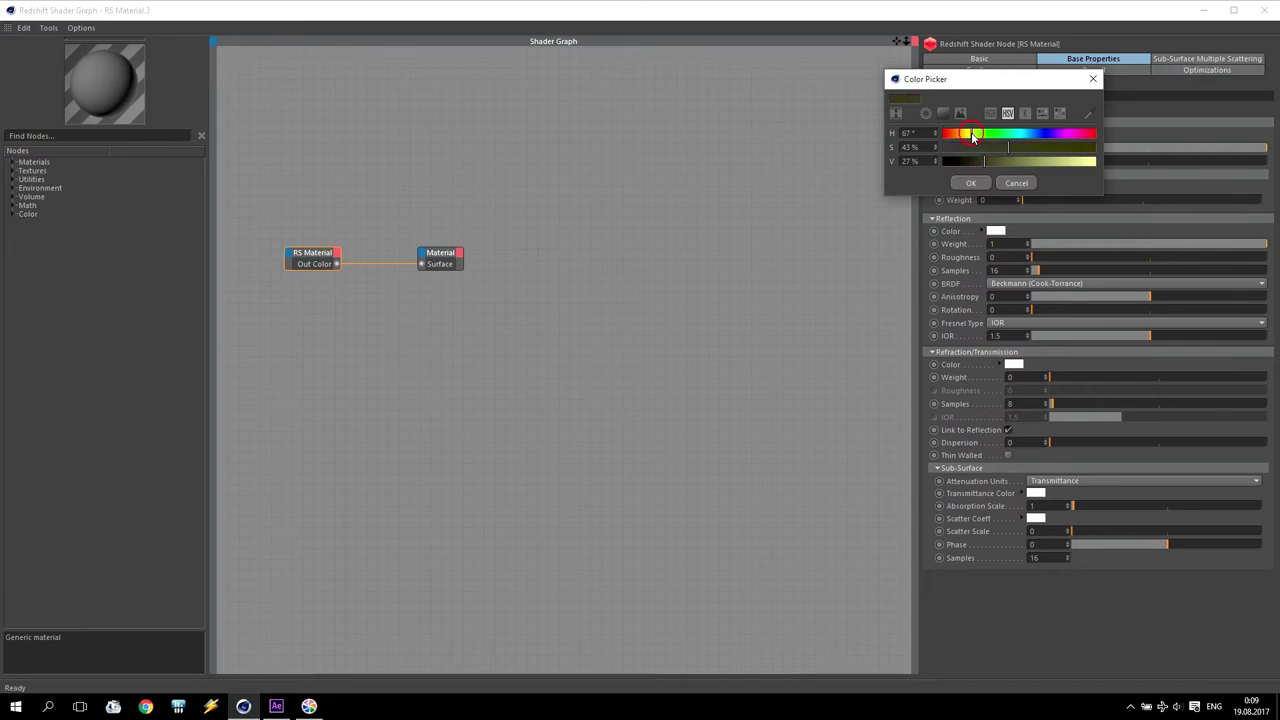
pyautogui.click(955, 134)
pyautogui.moveTo(979, 168); pyautogui.dragTo(969, 166)
pyautogui.click(970, 183)
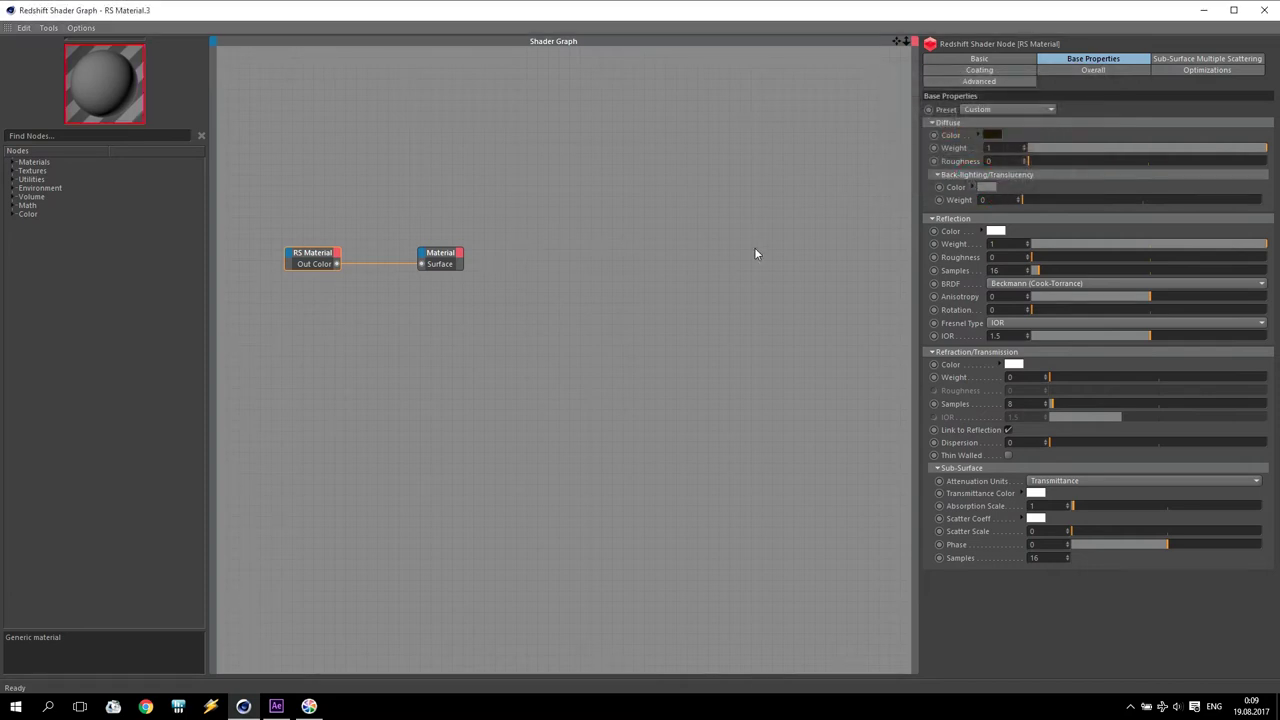
# Step: Set reflection roughness to 0.3 and close the node graph and material editor
pyautogui.click(1012, 257)
pyautogui.press('Return')
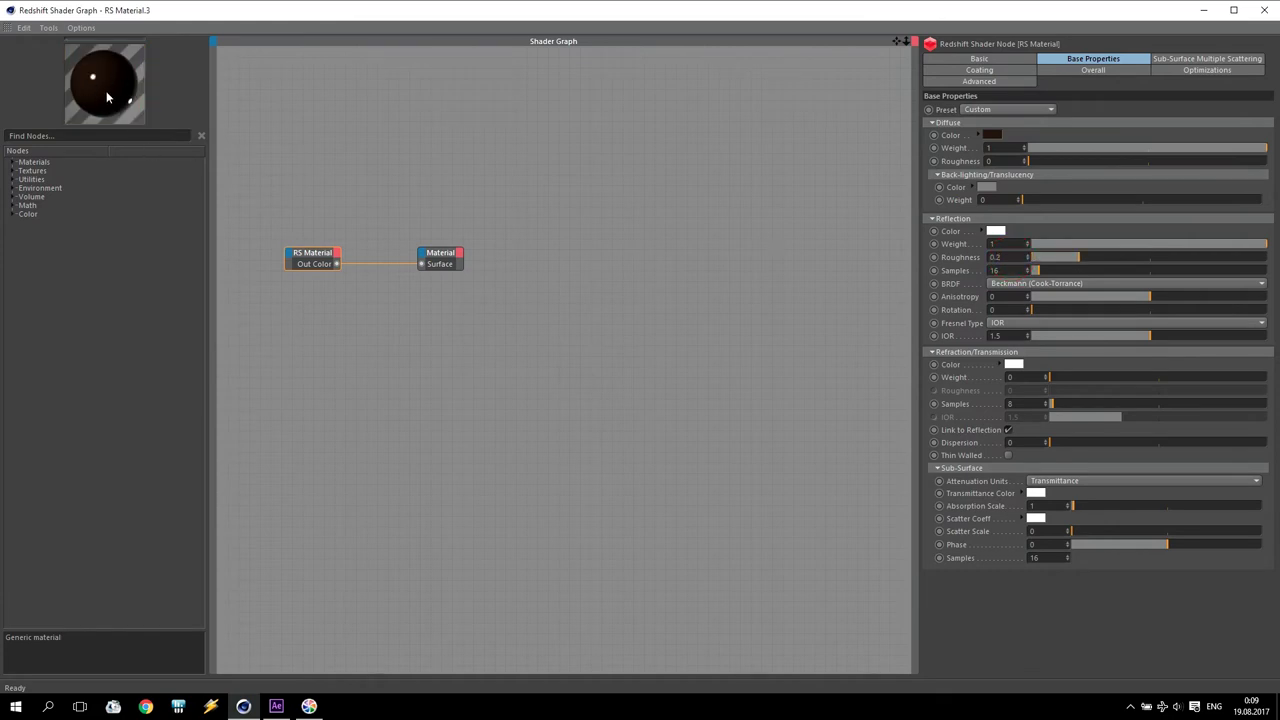
pyautogui.click(1010, 258)
pyautogui.press('BackSpace')
pyautogui.write('3')
pyautogui.press('Return')
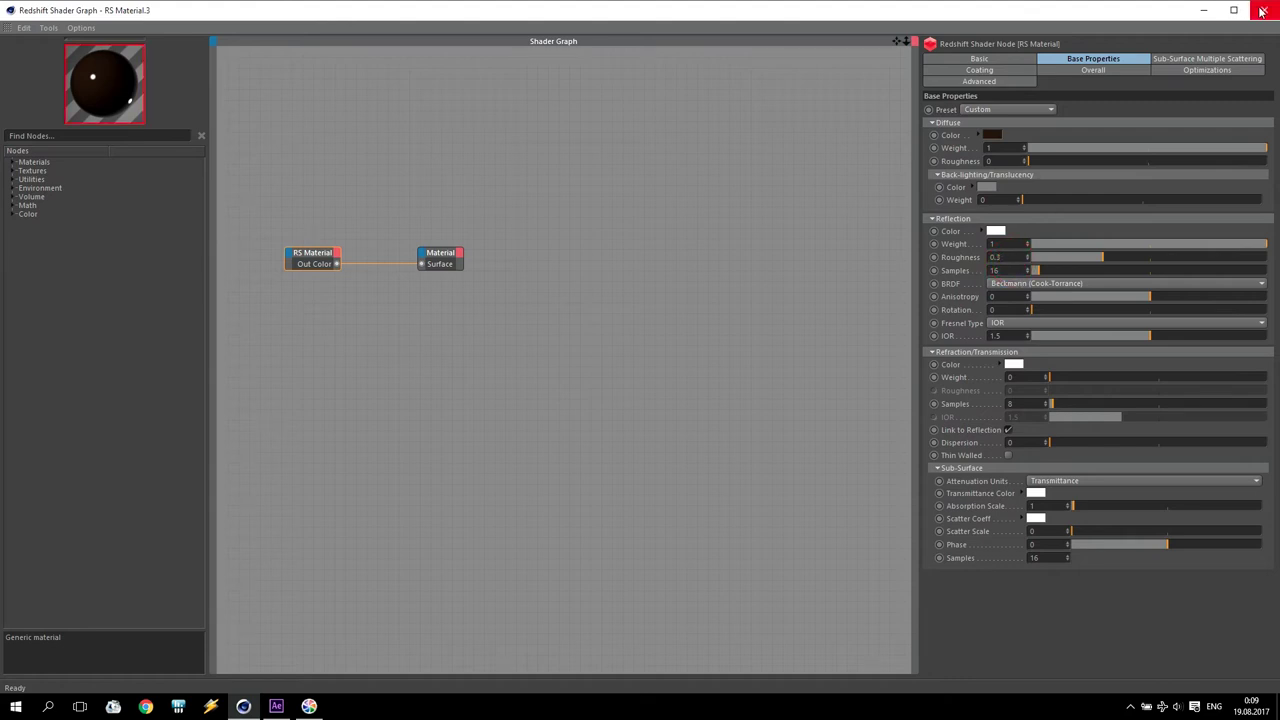
pyautogui.click(1260, 9)
pyautogui.click(637, 85)
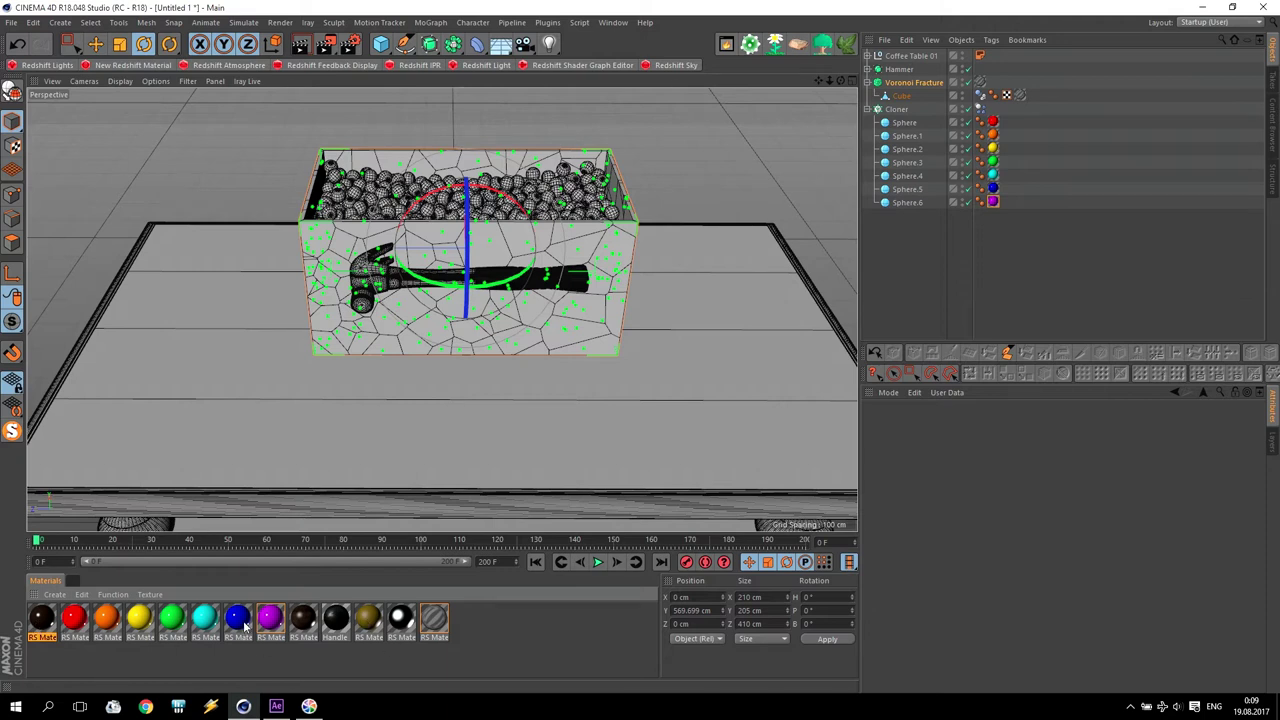
# Step: Place the dark brown RS Material.3 before Handle and render to a full-screen Picture Viewer
pyautogui.moveTo(40, 624); pyautogui.dragTo(338, 624)
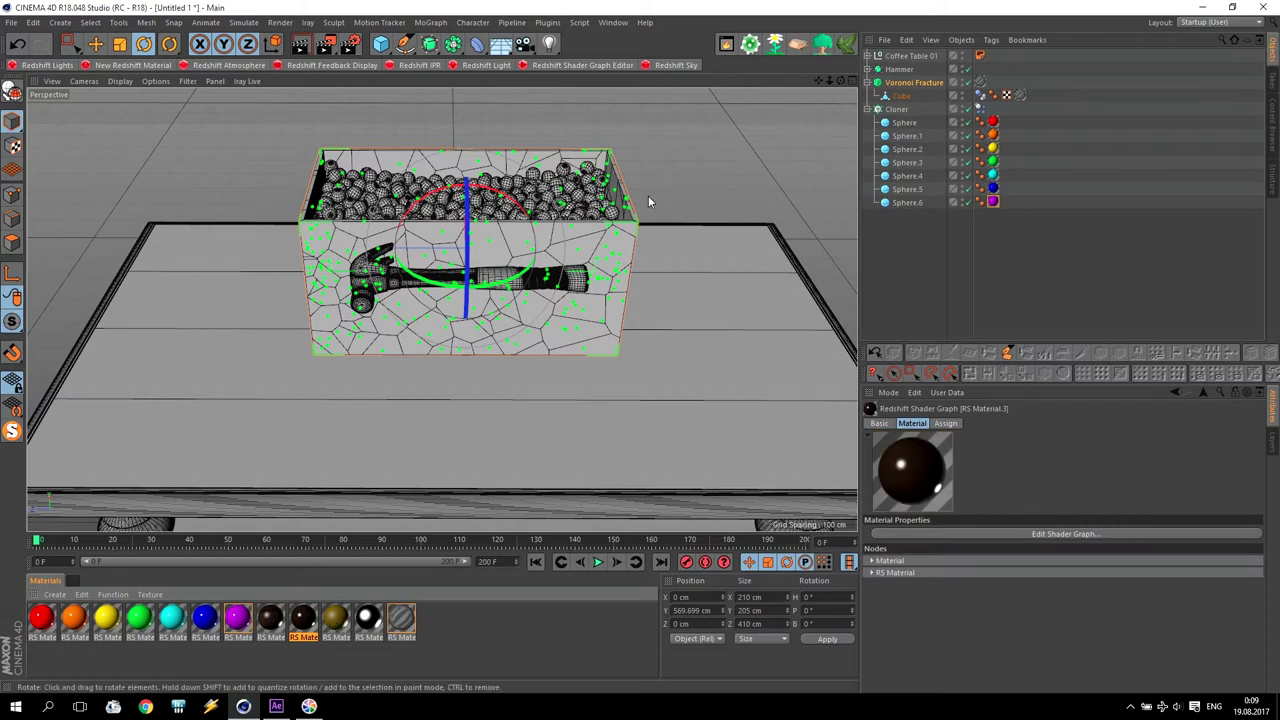
pyautogui.click(325, 44)
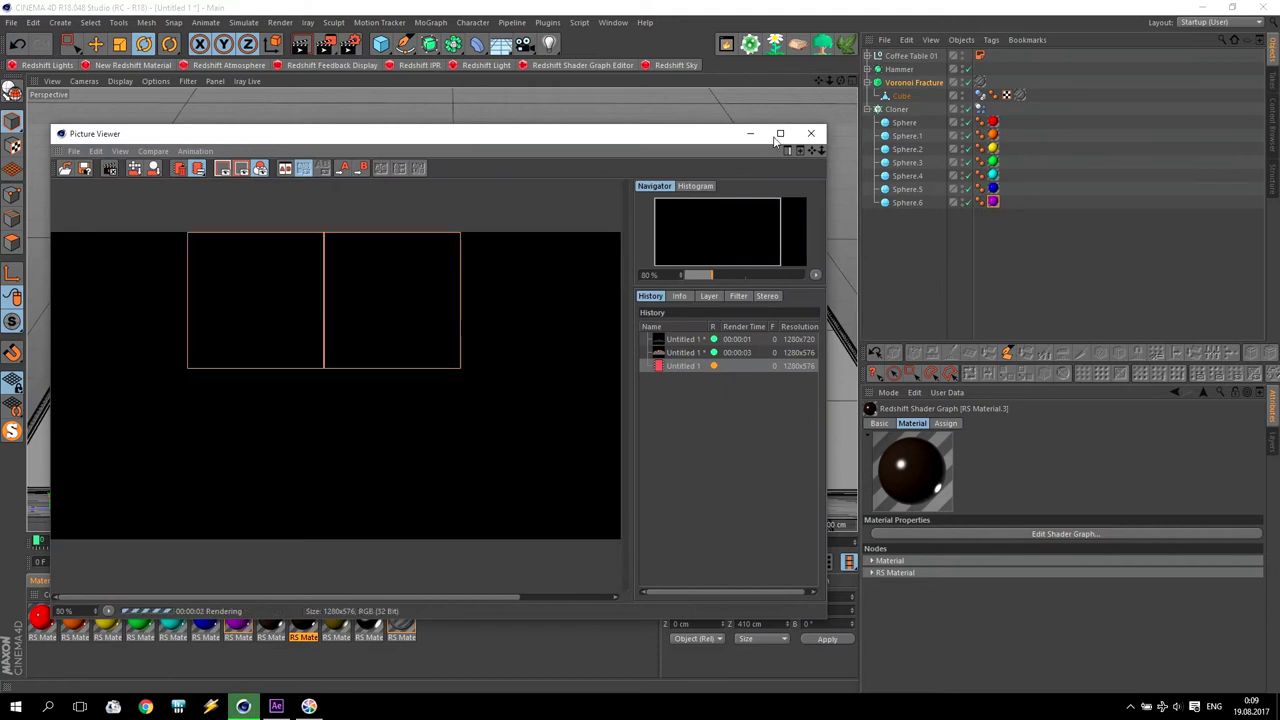
pyautogui.click(779, 134)
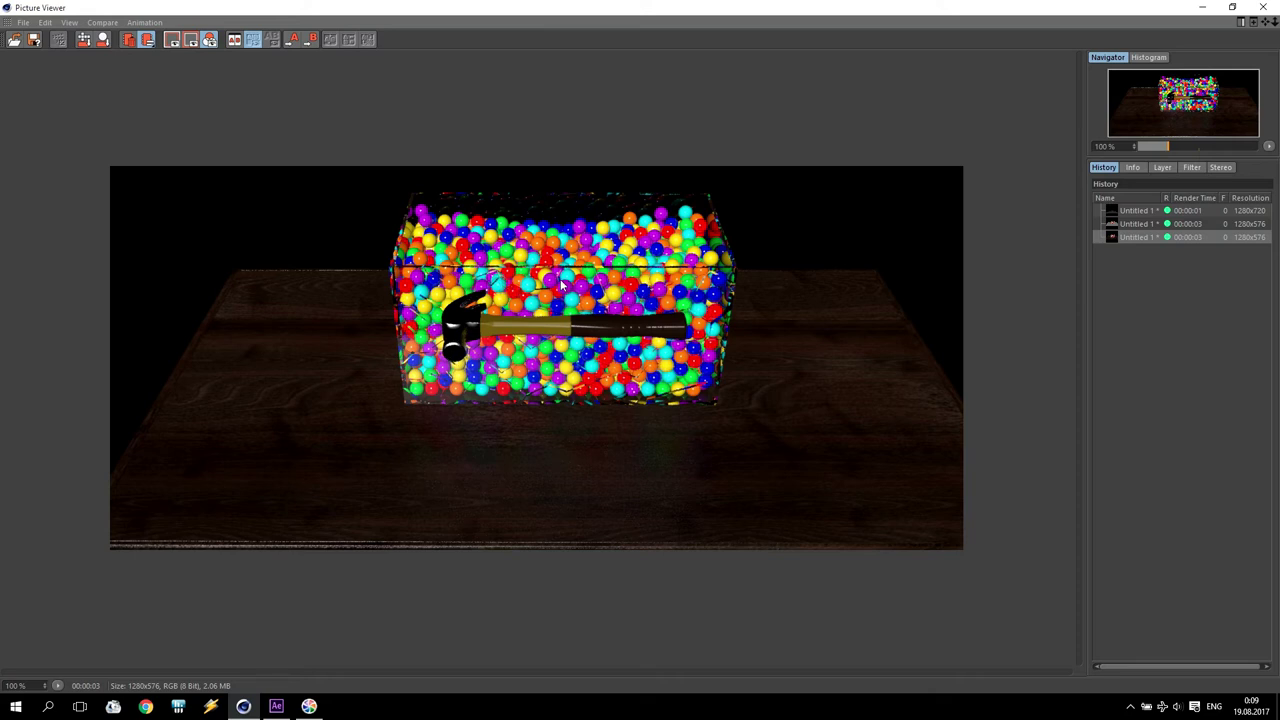
# Step: Close the Picture Viewer and enlarge the Front view, centred on the box
pyautogui.click(1264, 8)
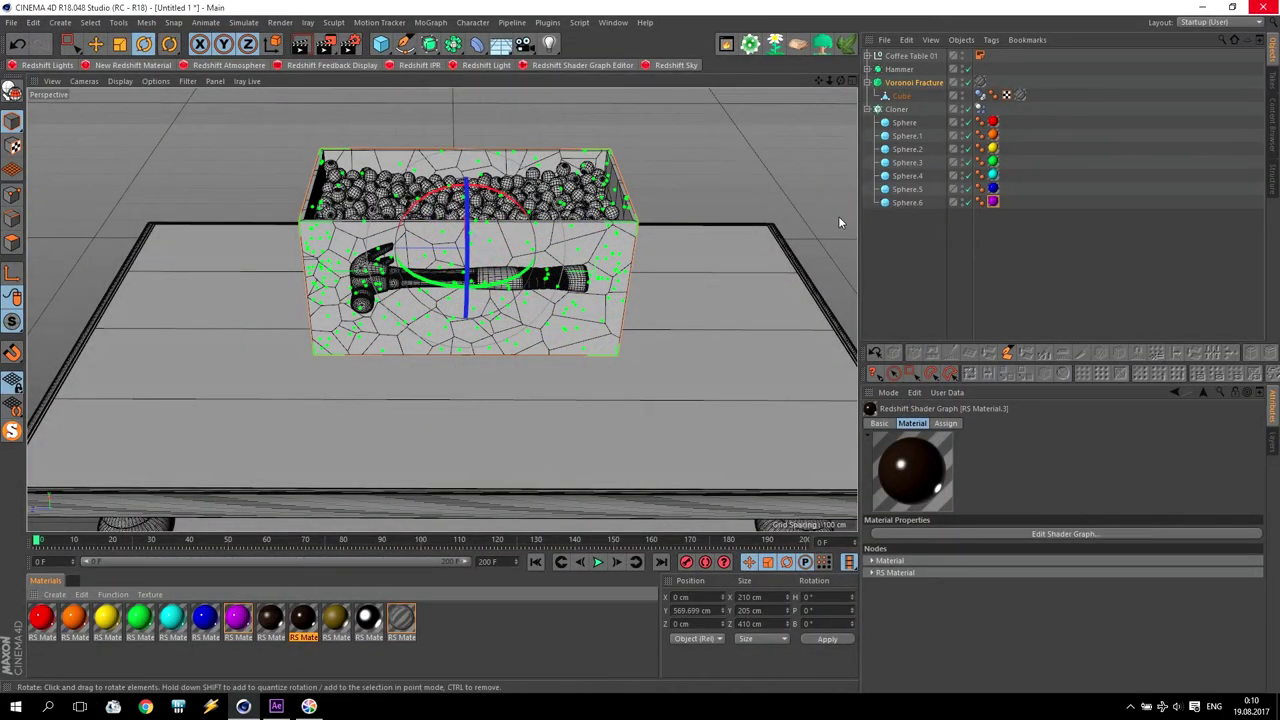
pyautogui.middleClick(493, 300)
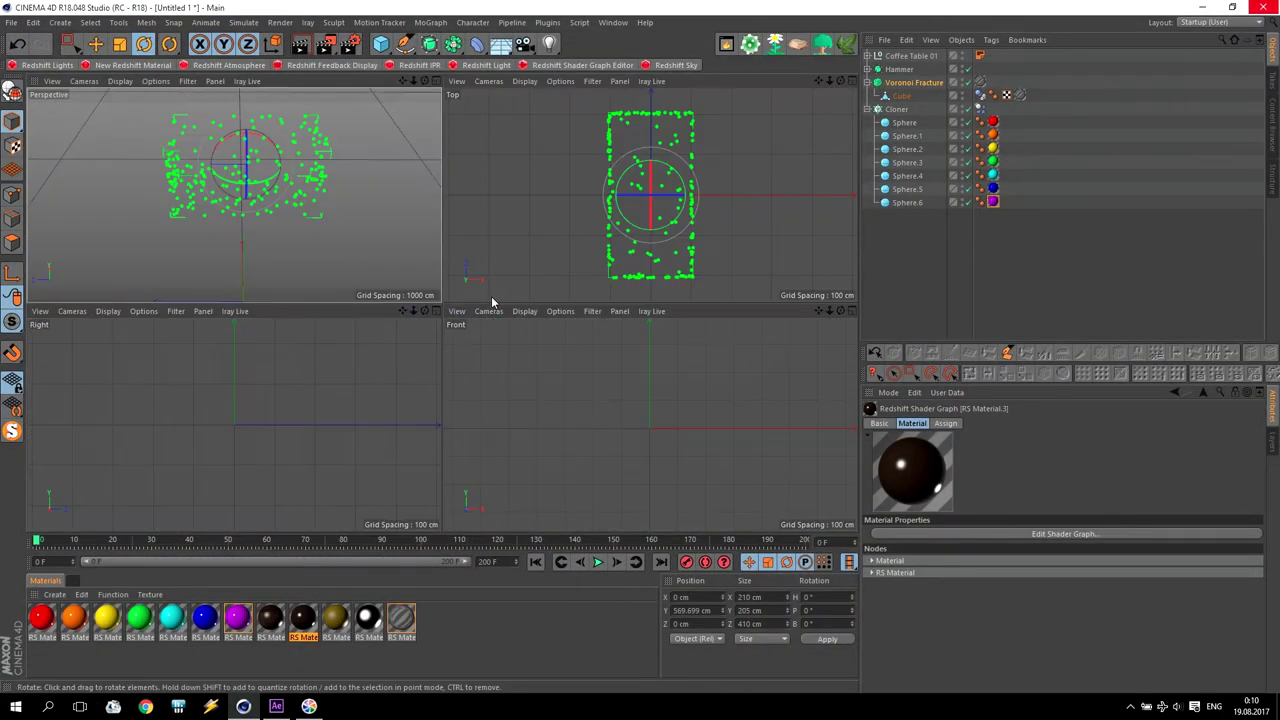
pyautogui.scroll(-5, 633, 355)
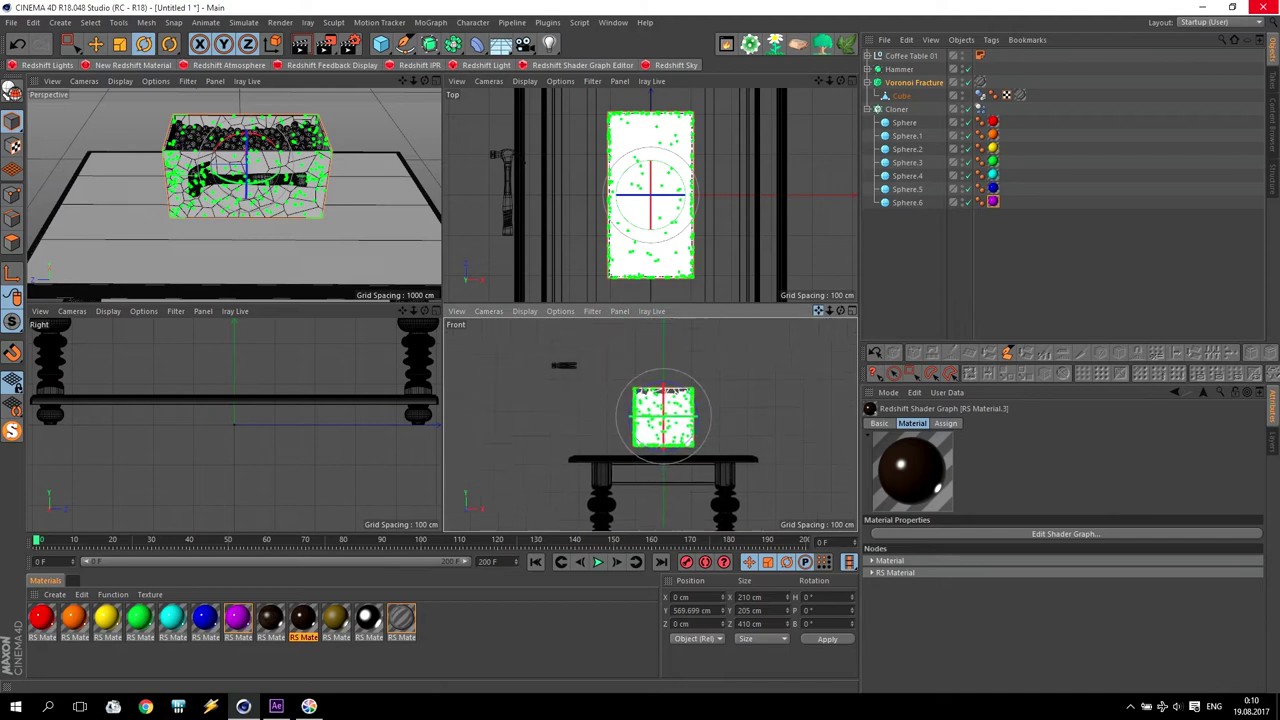
pyautogui.middleClick(636, 451)
pyautogui.scroll(6, 432, 450)
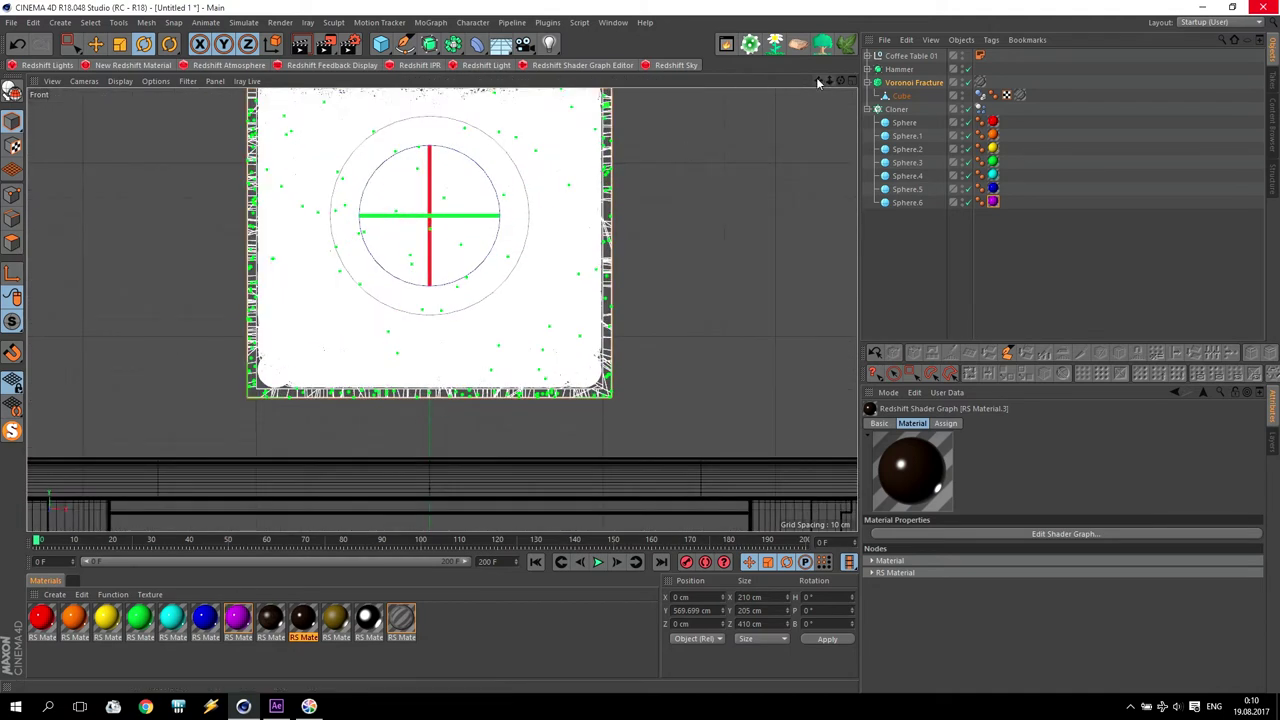
pyautogui.moveTo(819, 80); pyautogui.dragTo(821, 92)
# Step: Select Voronoi Fracture, Cube and Cloner and lower them slightly, bringing the spheres to Y 575.276 cm
pyautogui.click(905, 82)
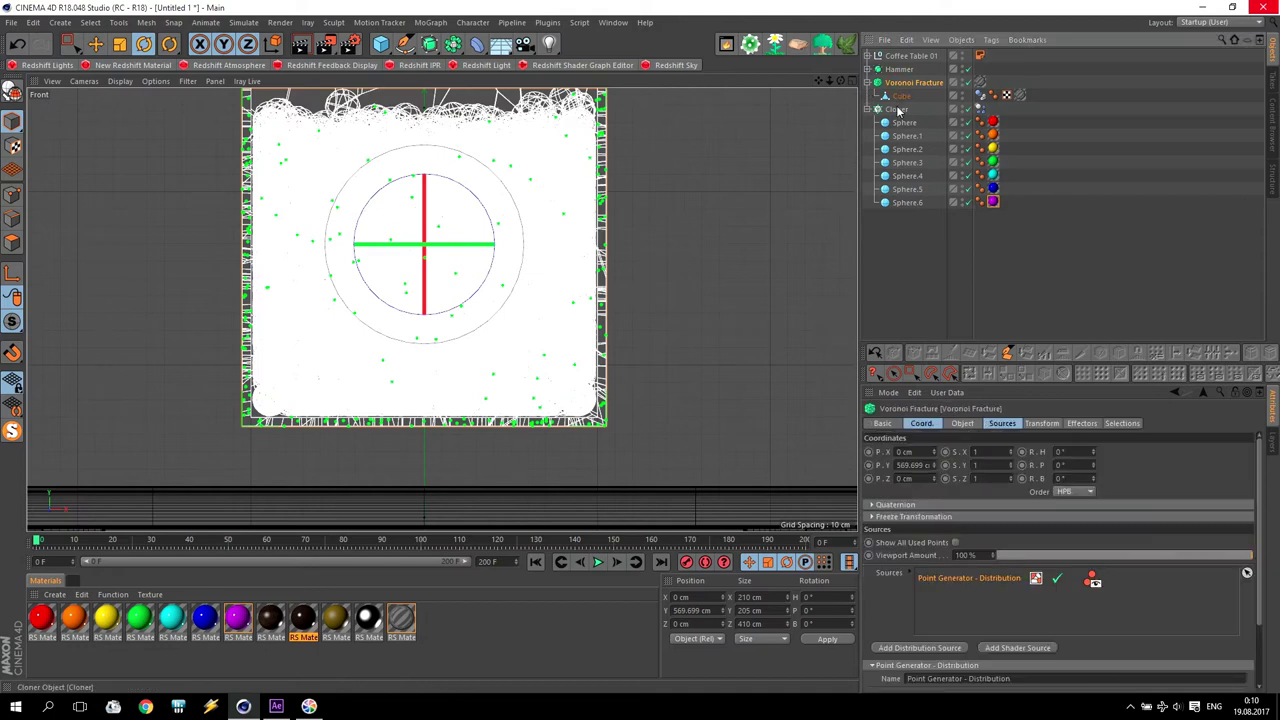
pyautogui.keyDown('shift'); pyautogui.click(896, 108); pyautogui.keyUp('shift')
pyautogui.click(95, 44)
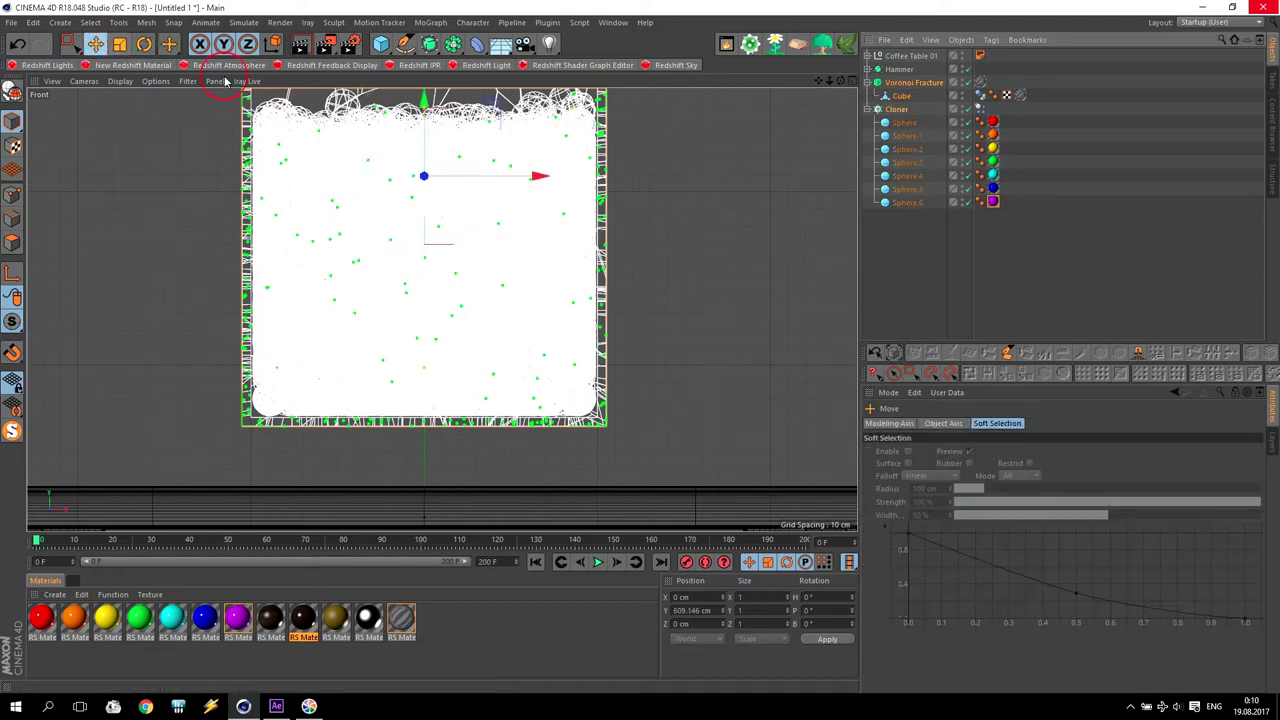
pyautogui.moveTo(424, 139); pyautogui.dragTo(428, 176)
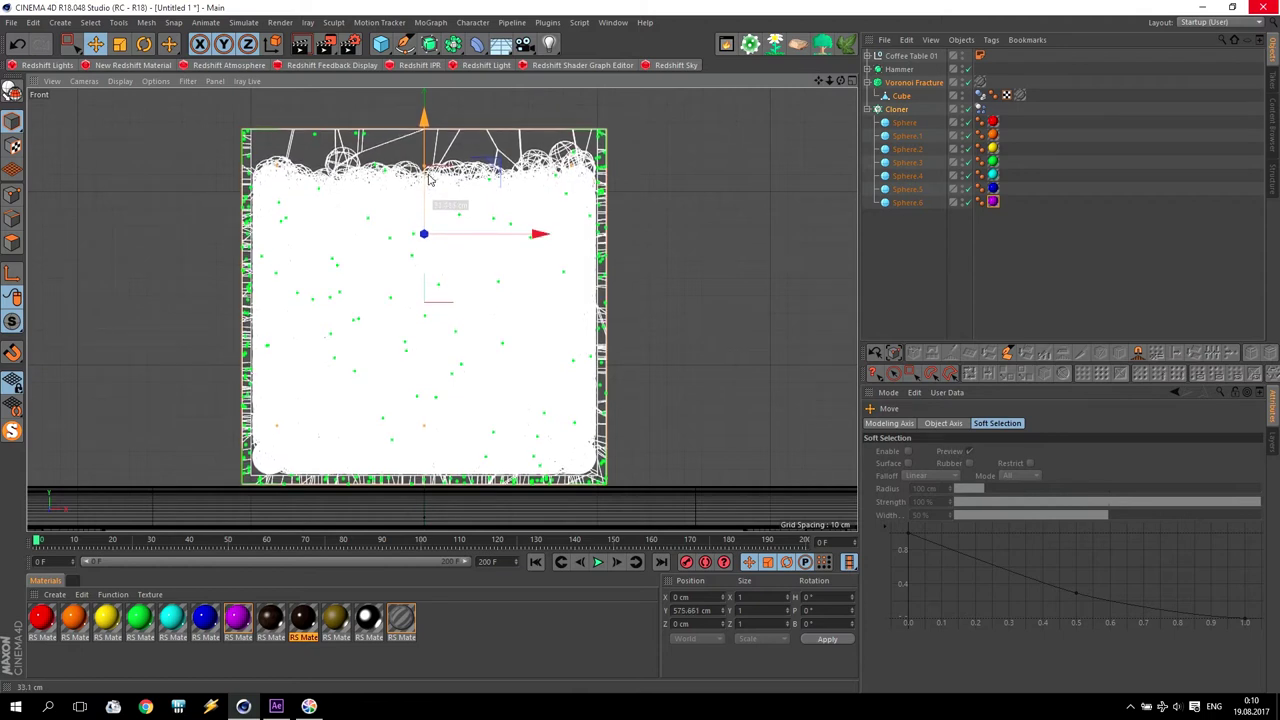
pyautogui.middleClick(430, 178)
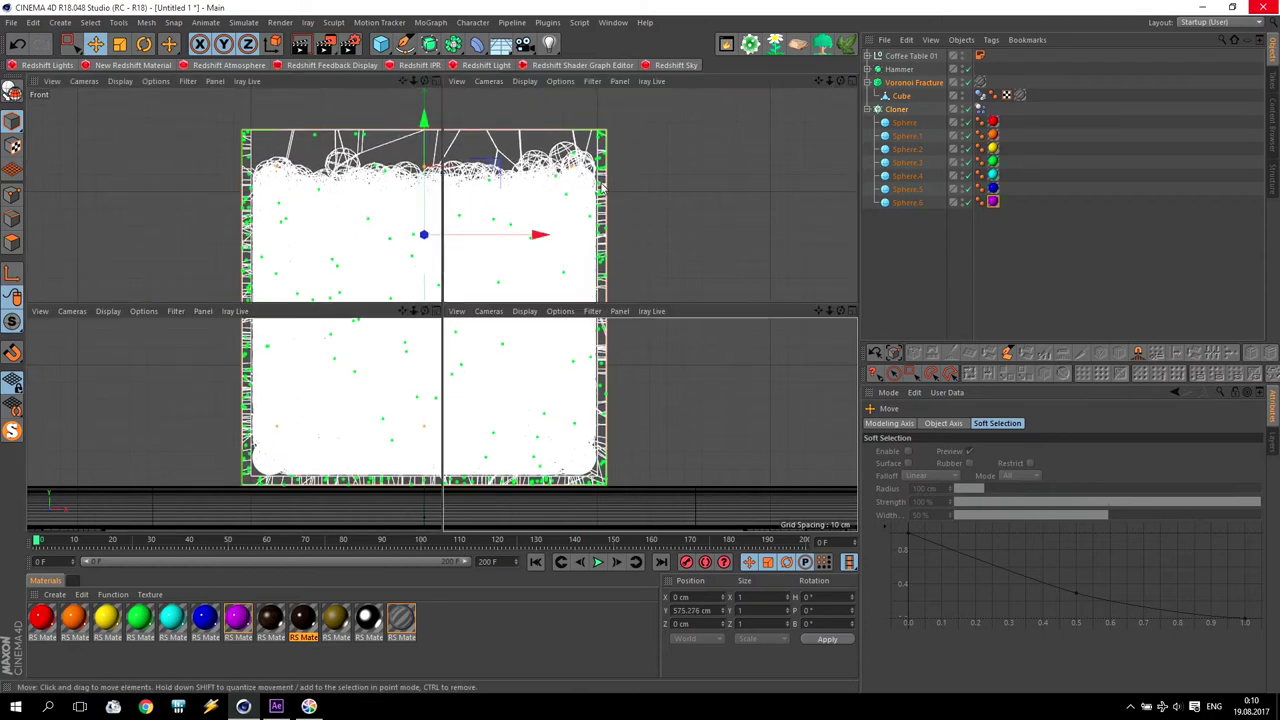
pyautogui.middleClick(362, 193)
pyautogui.middleClick(423, 200)
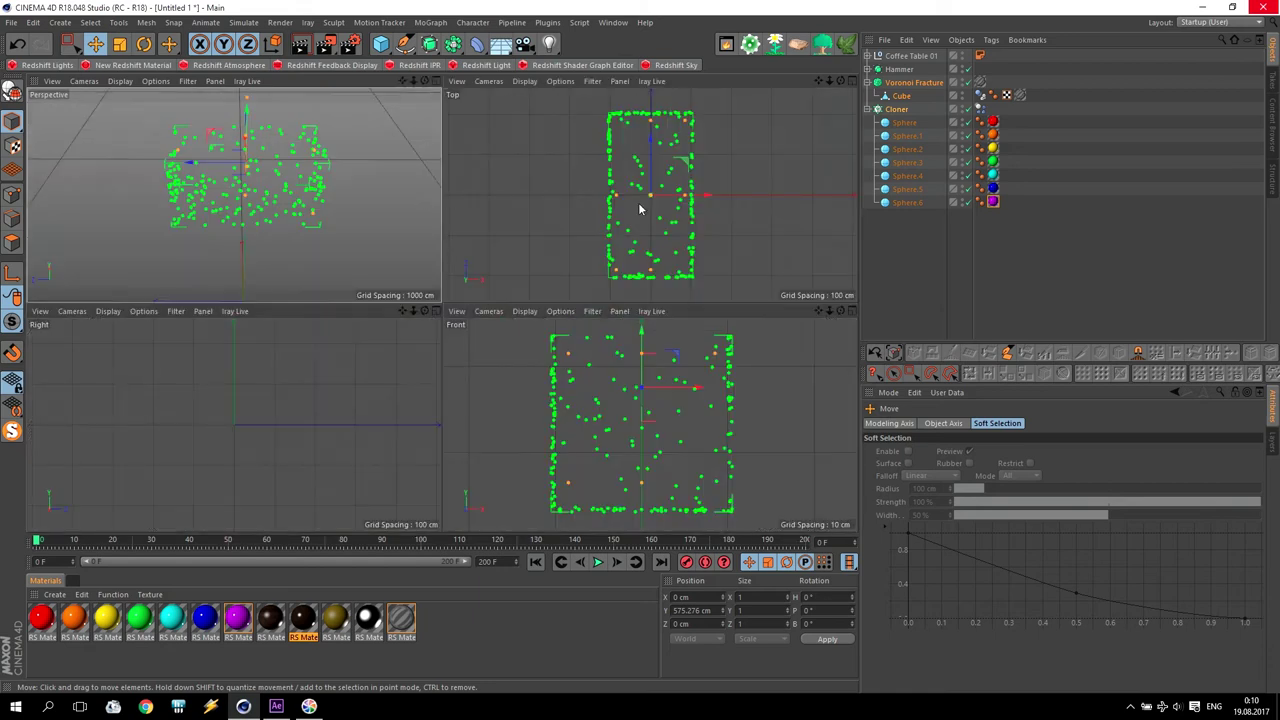
pyautogui.middleClick(645, 211)
pyautogui.scroll(-5, 619, 291)
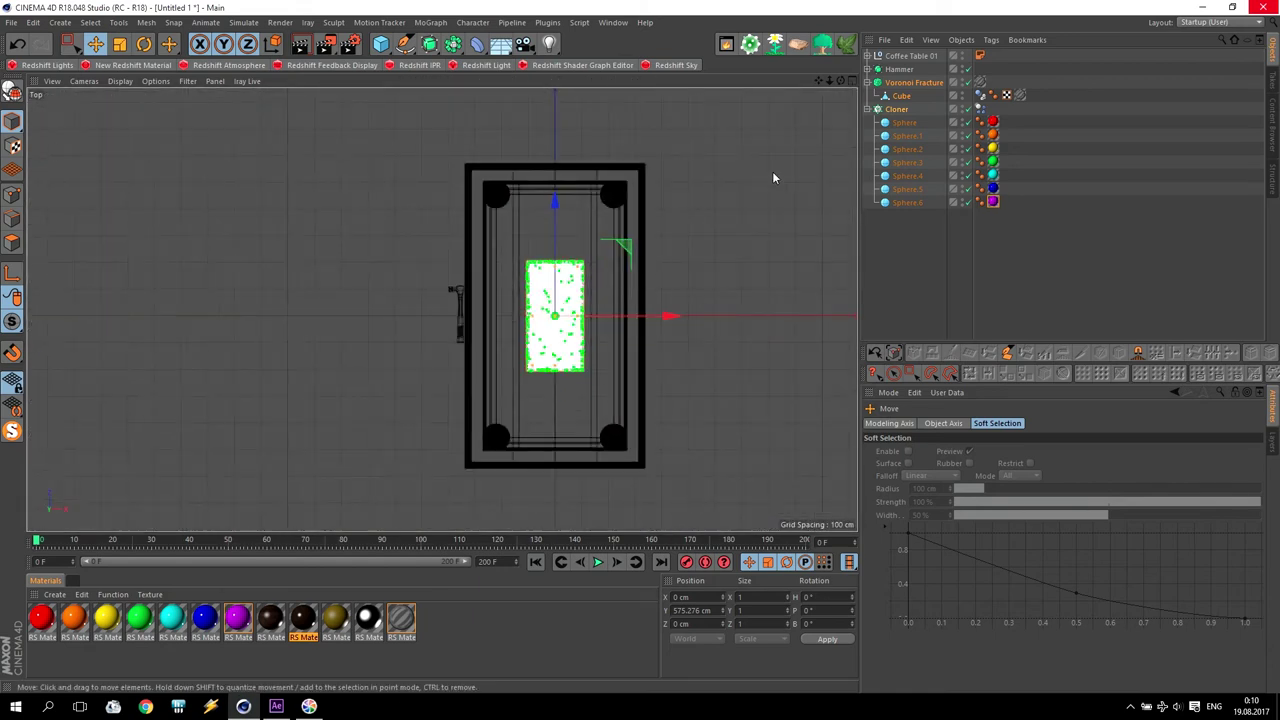
# Step: Merge Hammer and all its parts into one object with Connect Objects + Delete
pyautogui.click(458, 300)
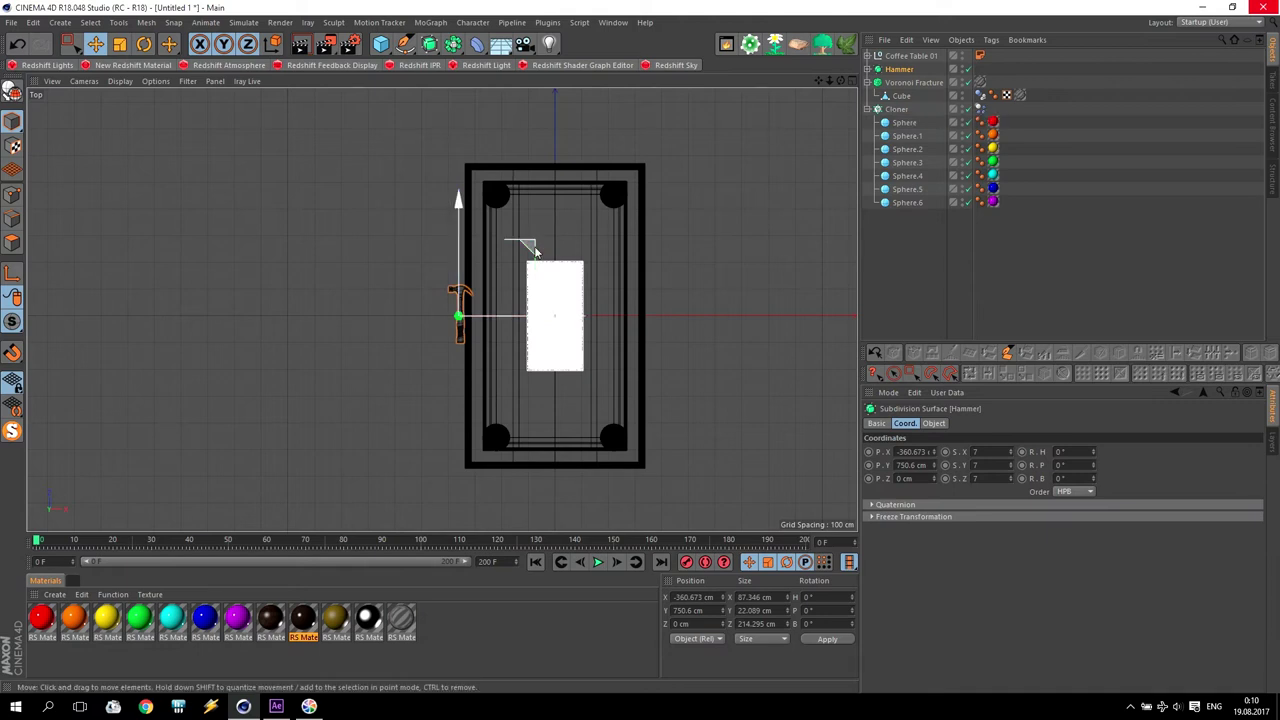
pyautogui.click(868, 69)
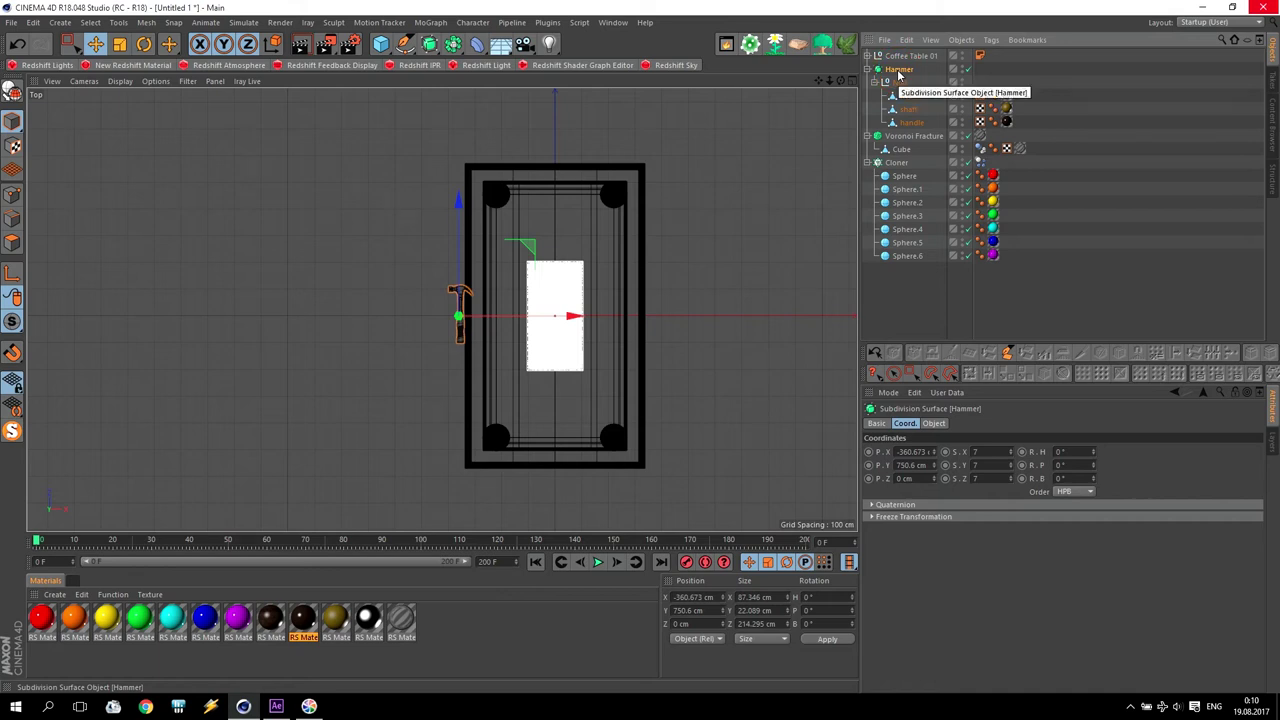
pyautogui.keyDown('shift'); pyautogui.click(911, 123); pyautogui.keyUp('shift')
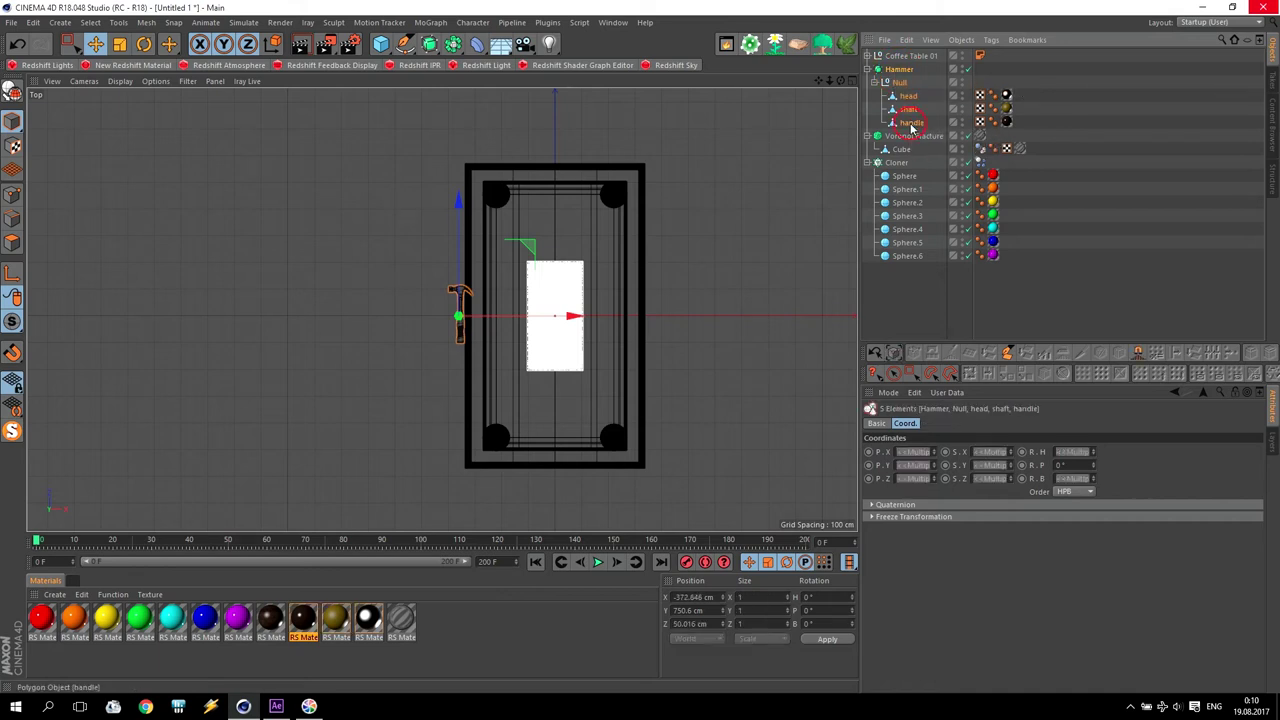
pyautogui.rightClick(903, 71)
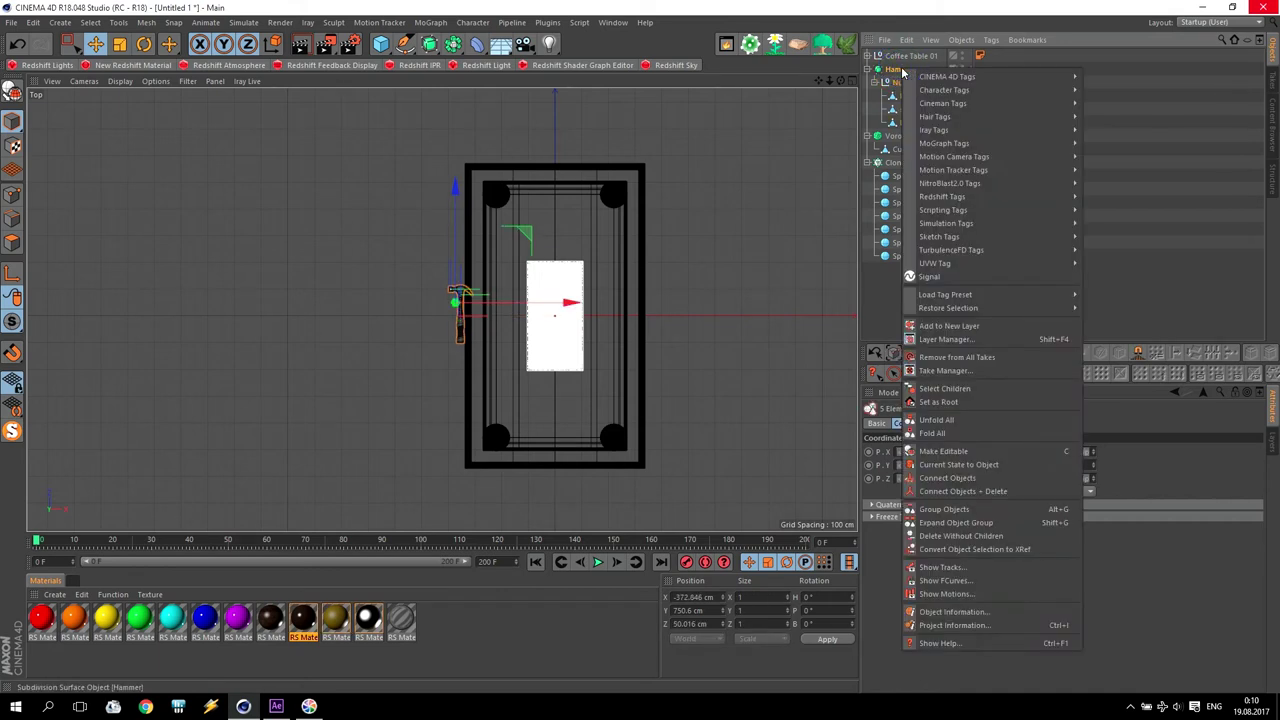
pyautogui.click(993, 491)
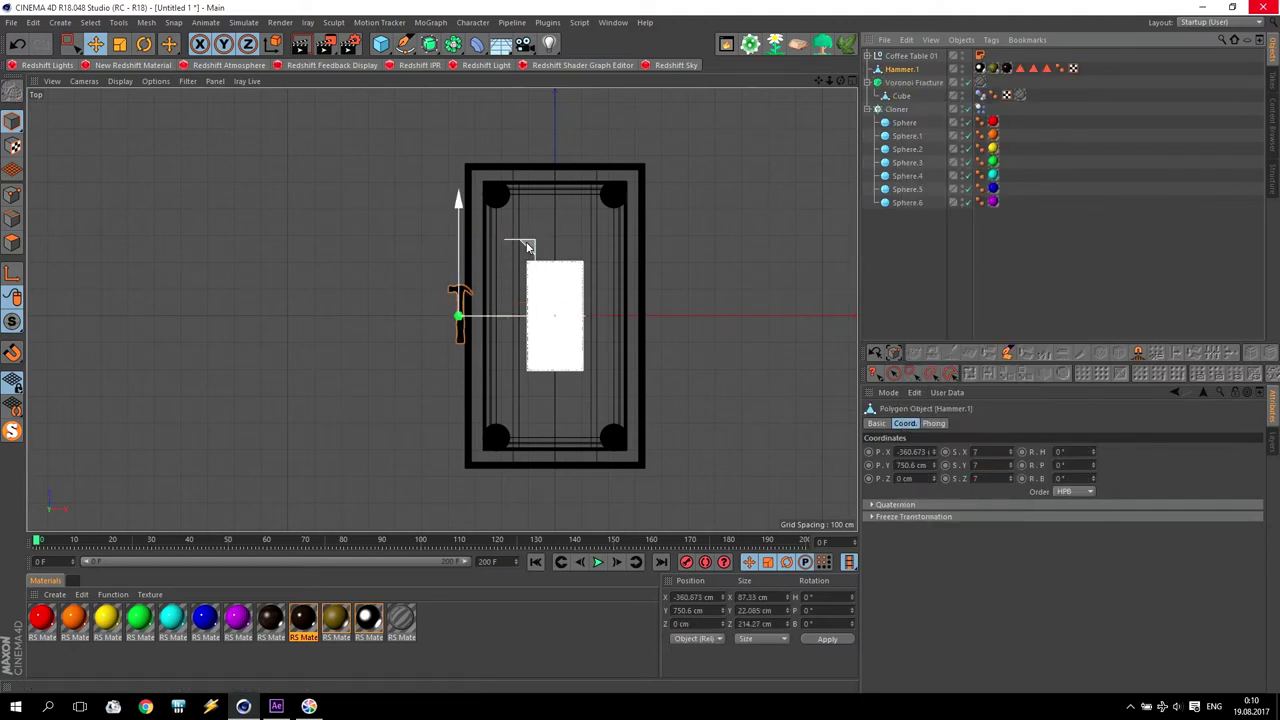
# Step: Move Hammer.1 away from the box to X -790.047 cm, Z 761.391 cm in the Top view
pyautogui.moveTo(522, 242); pyautogui.dragTo(409, 44)
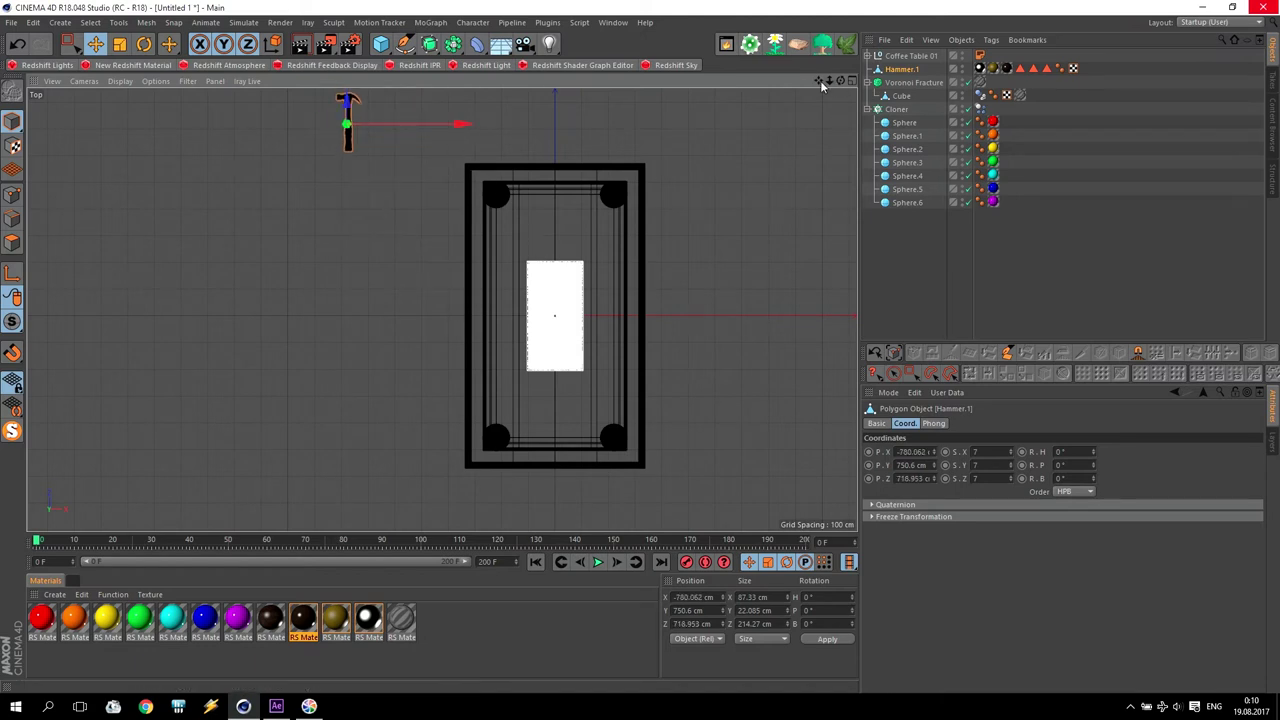
pyautogui.moveTo(820, 81); pyautogui.dragTo(852, 123)
pyautogui.moveTo(458, 113); pyautogui.dragTo(452, 95)
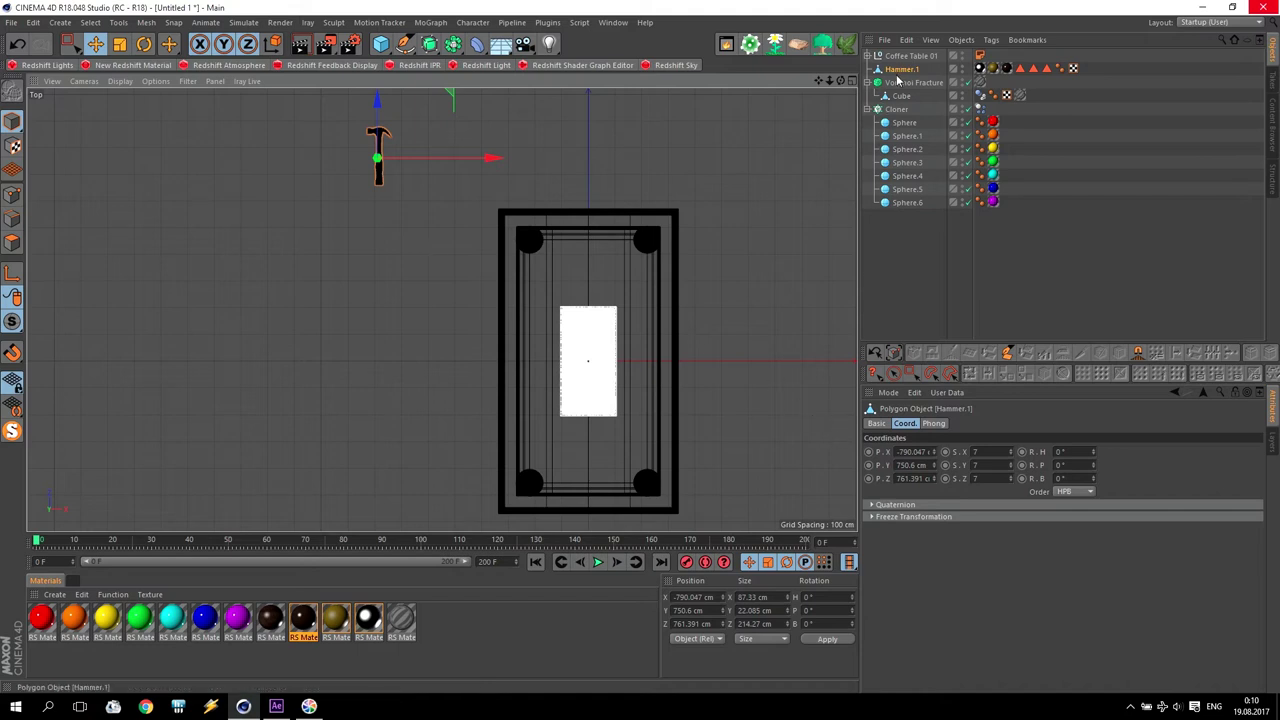
# Step: Place Hammer.1 lower and further out beside the table, at X -966.716 cm
pyautogui.middleClick(627, 300)
pyautogui.scroll(-3, 343, 394)
pyautogui.keyDown('alt'); pyautogui.moveTo(388, 325); pyautogui.dragTo(60, 430, button='middle'); pyautogui.keyUp('alt')
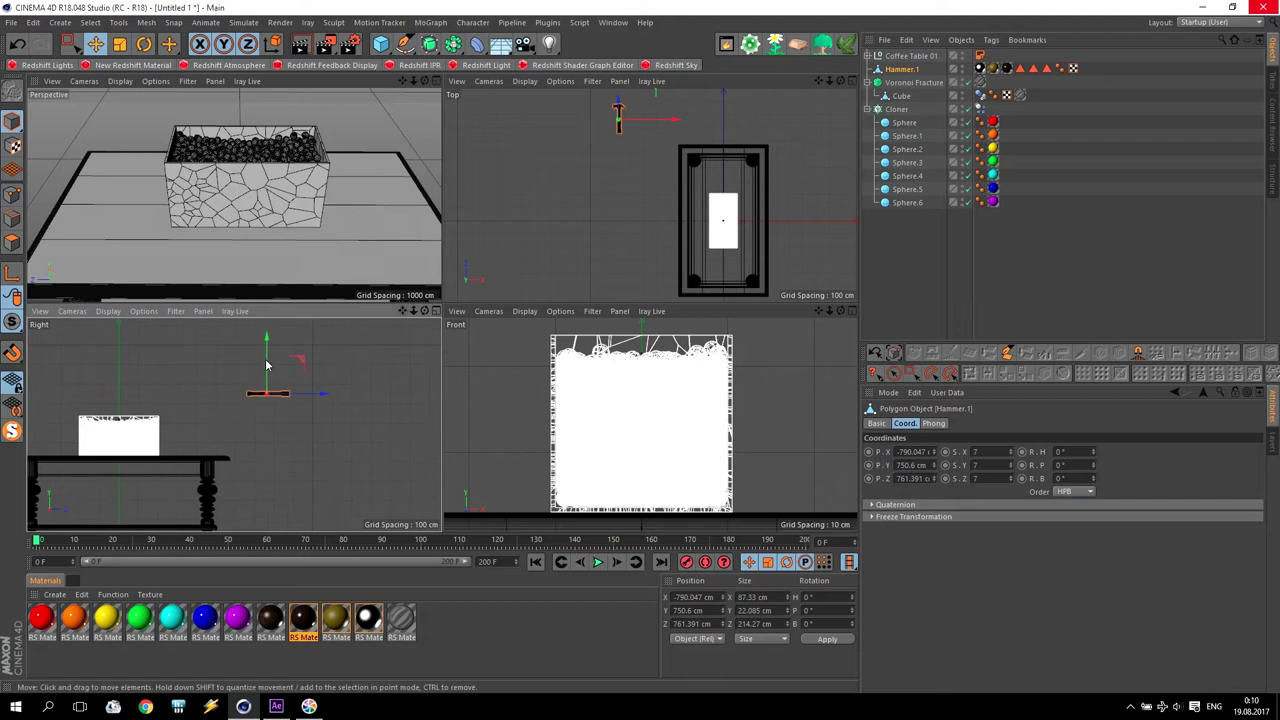
pyautogui.moveTo(306, 363); pyautogui.dragTo(358, 386)
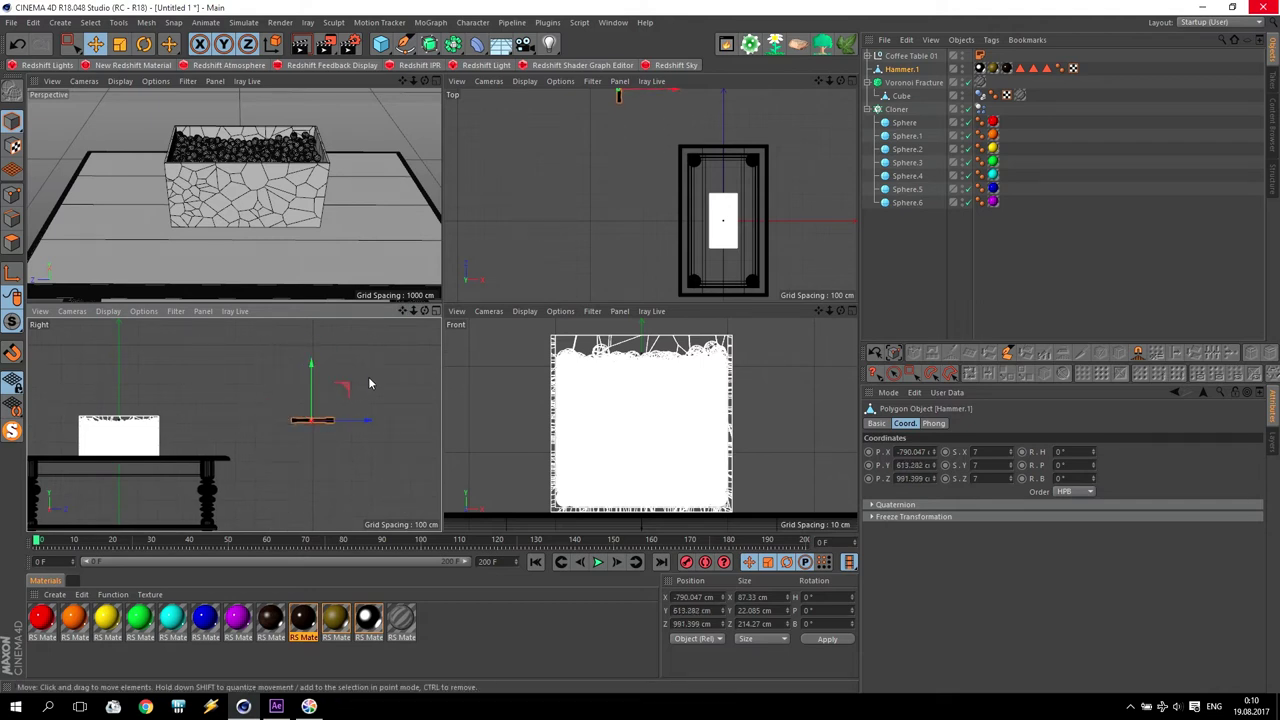
pyautogui.scroll(-2, 623, 176)
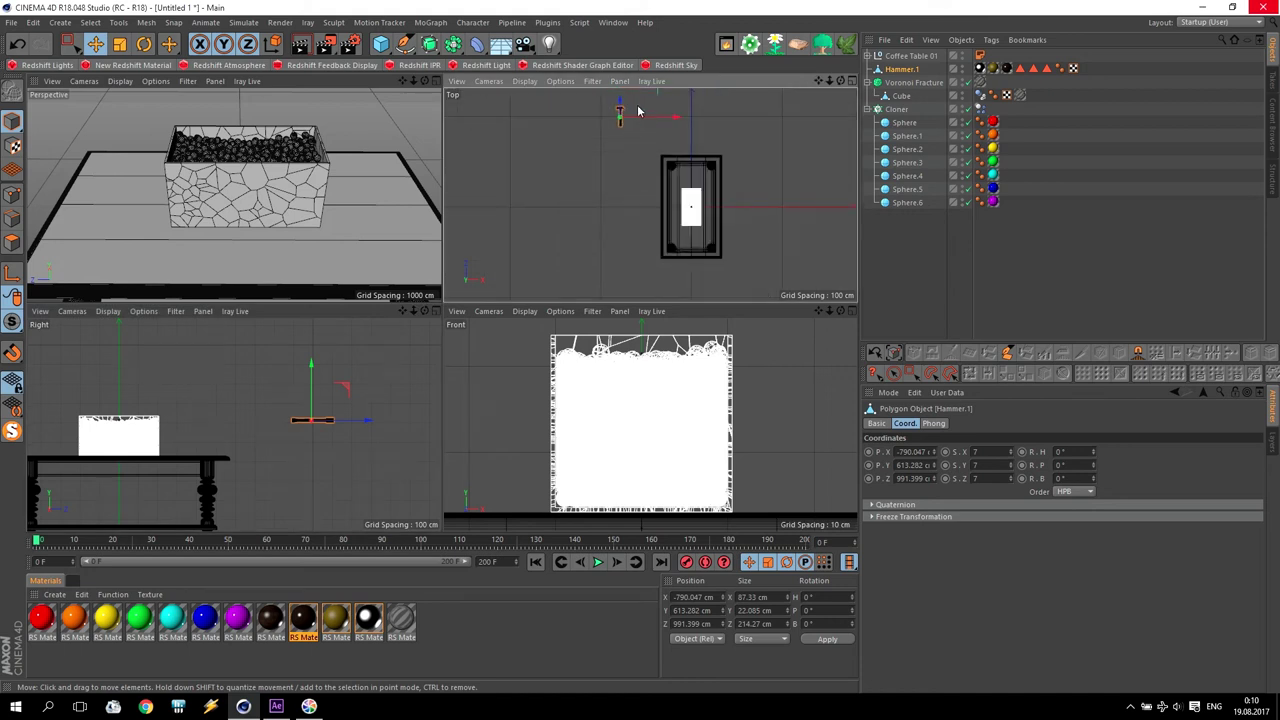
pyautogui.moveTo(627, 108); pyautogui.dragTo(624, 145)
pyautogui.middleClick(599, 231)
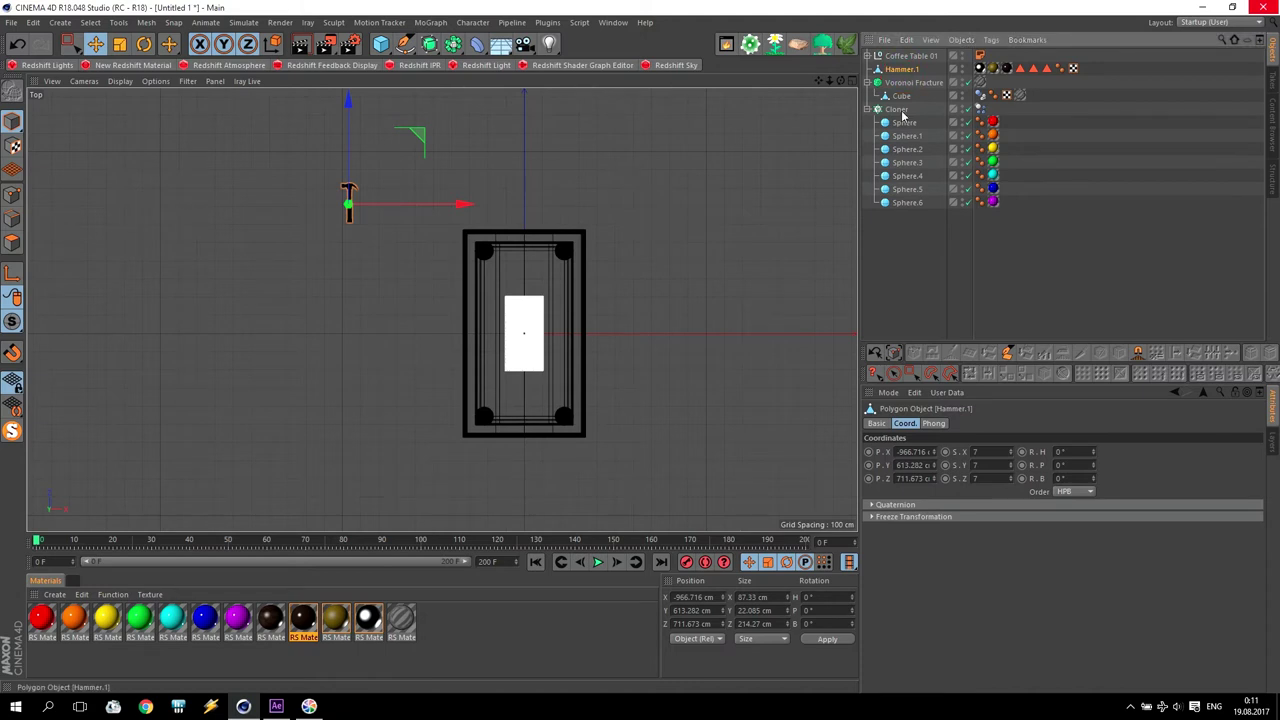
# Step: Keyframe Hammer.1's X/Y position and heading/pitch rotation at frame 0
pyautogui.click(869, 452)
pyautogui.click(869, 465)
pyautogui.click(1021, 452)
pyautogui.click(1021, 465)
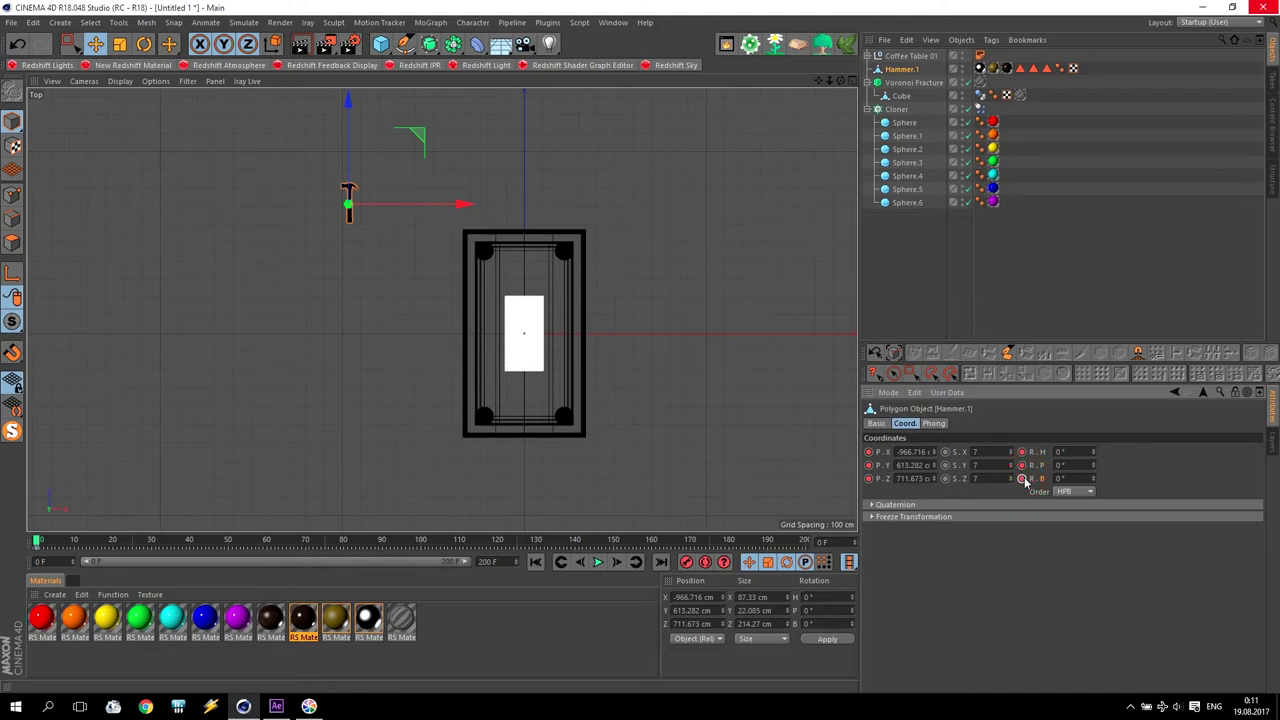
# Step: At frame 20, move and rotate Hammer.1 into the box (X -196.894 cm, H 231.994°) and key it
pyautogui.click(113, 541)
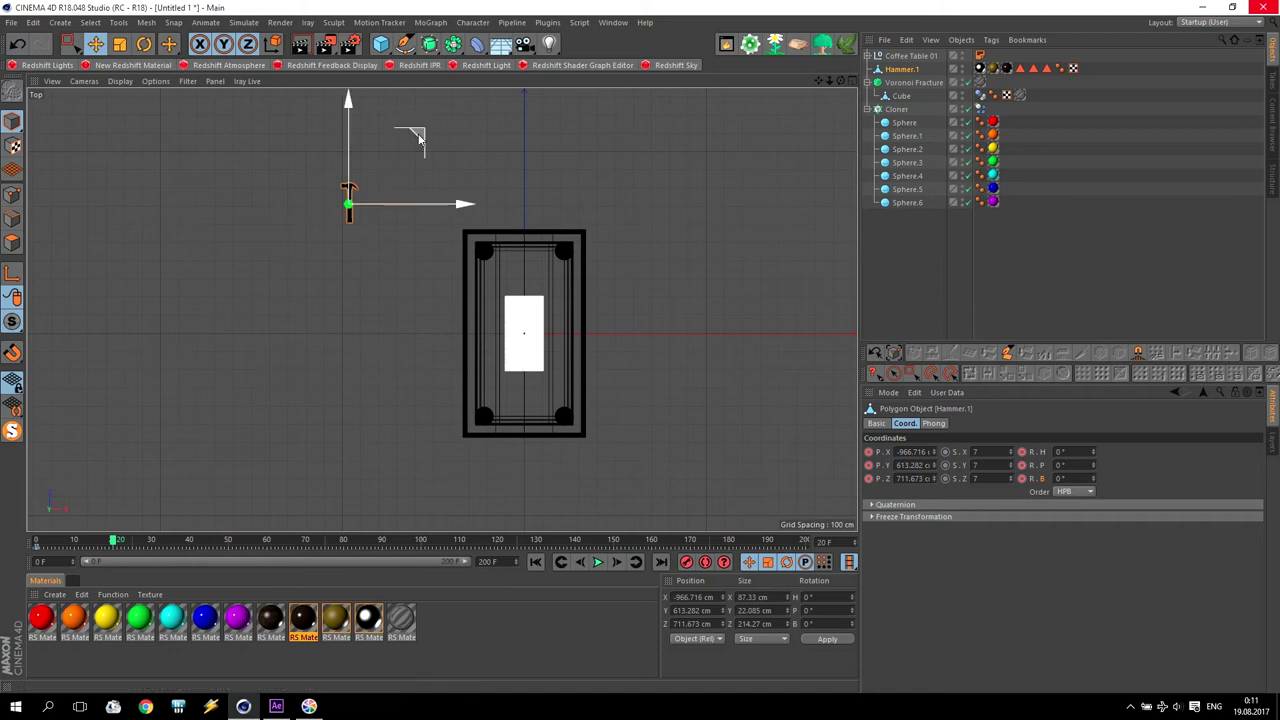
pyautogui.moveTo(419, 140); pyautogui.dragTo(556, 242)
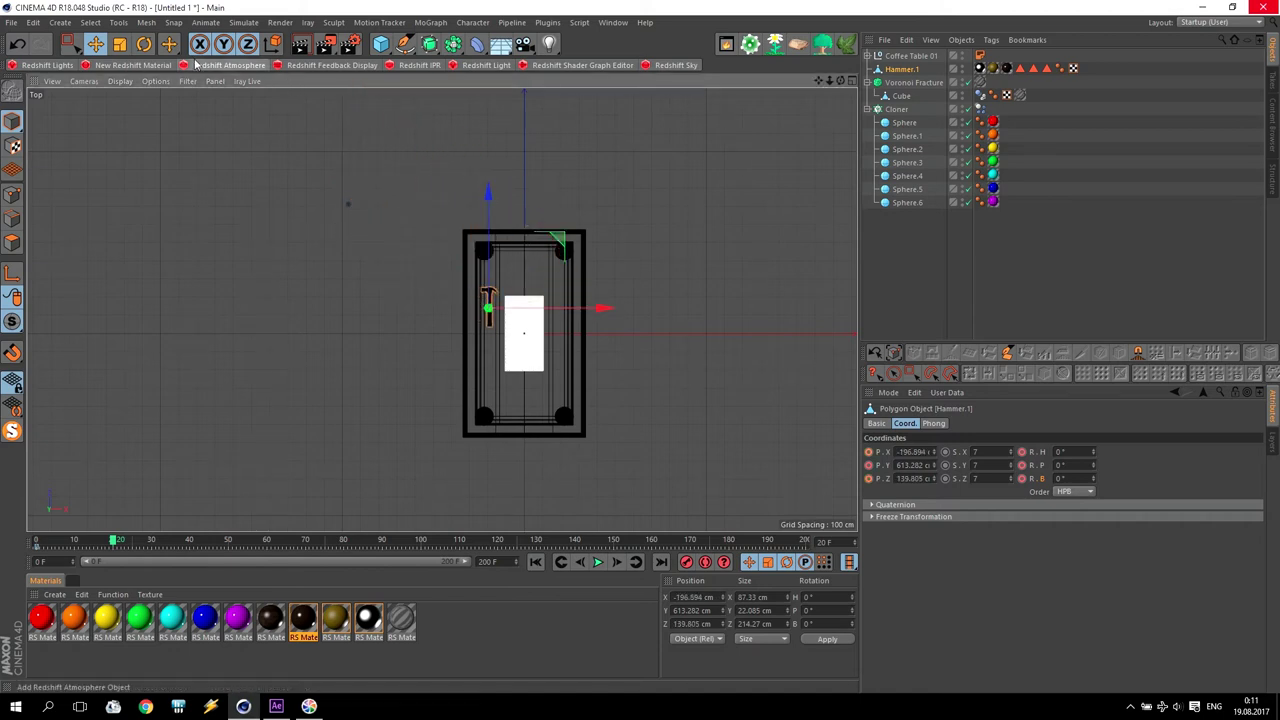
pyautogui.click(146, 46)
pyautogui.moveTo(516, 254); pyautogui.dragTo(523, 389)
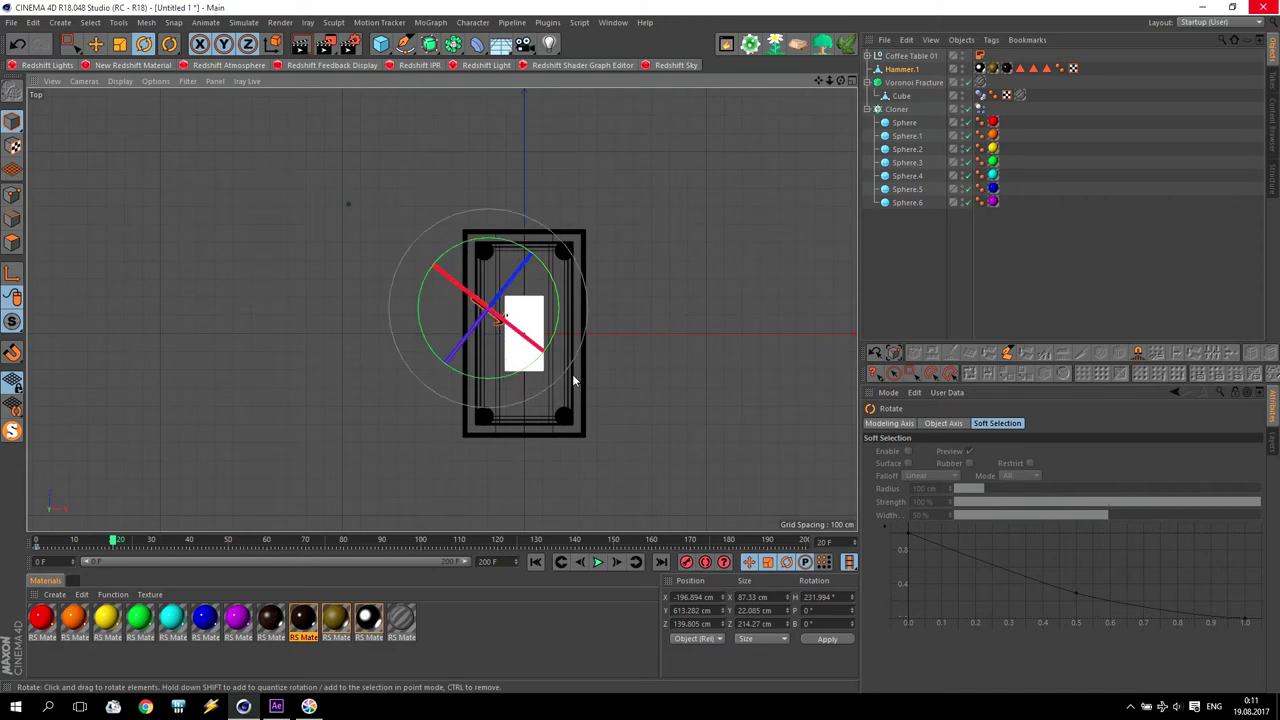
pyautogui.click(901, 69)
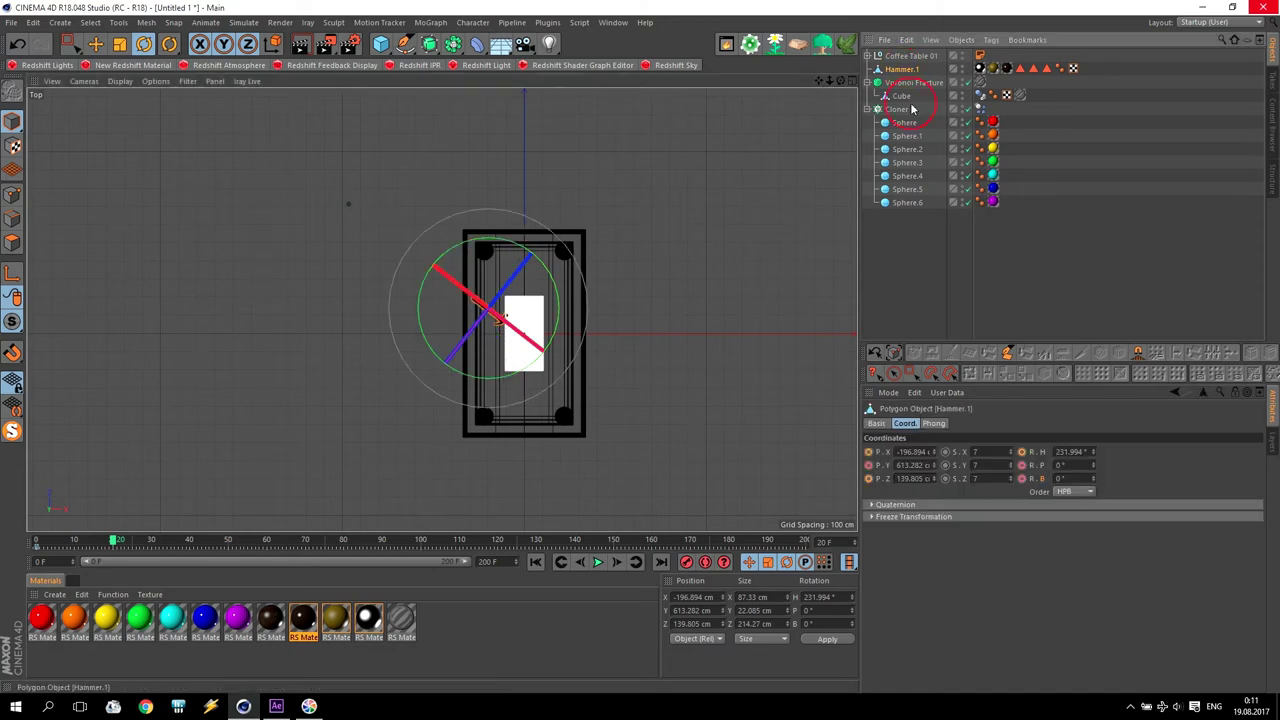
pyautogui.click(872, 455)
# Step: Scrub back and play the hammer animation in the Perspective view
pyautogui.moveTo(115, 541); pyautogui.dragTo(36, 540)
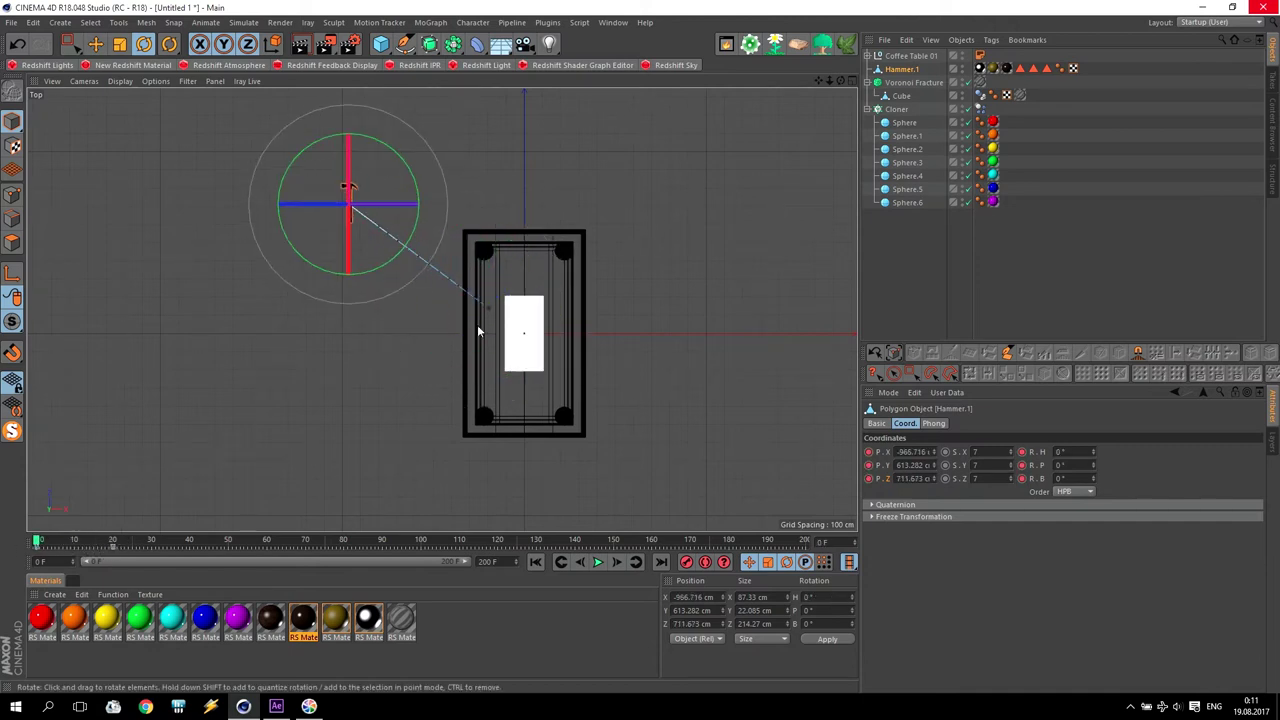
pyautogui.middleClick(512, 306)
pyautogui.middleClick(272, 230)
pyautogui.click(598, 562)
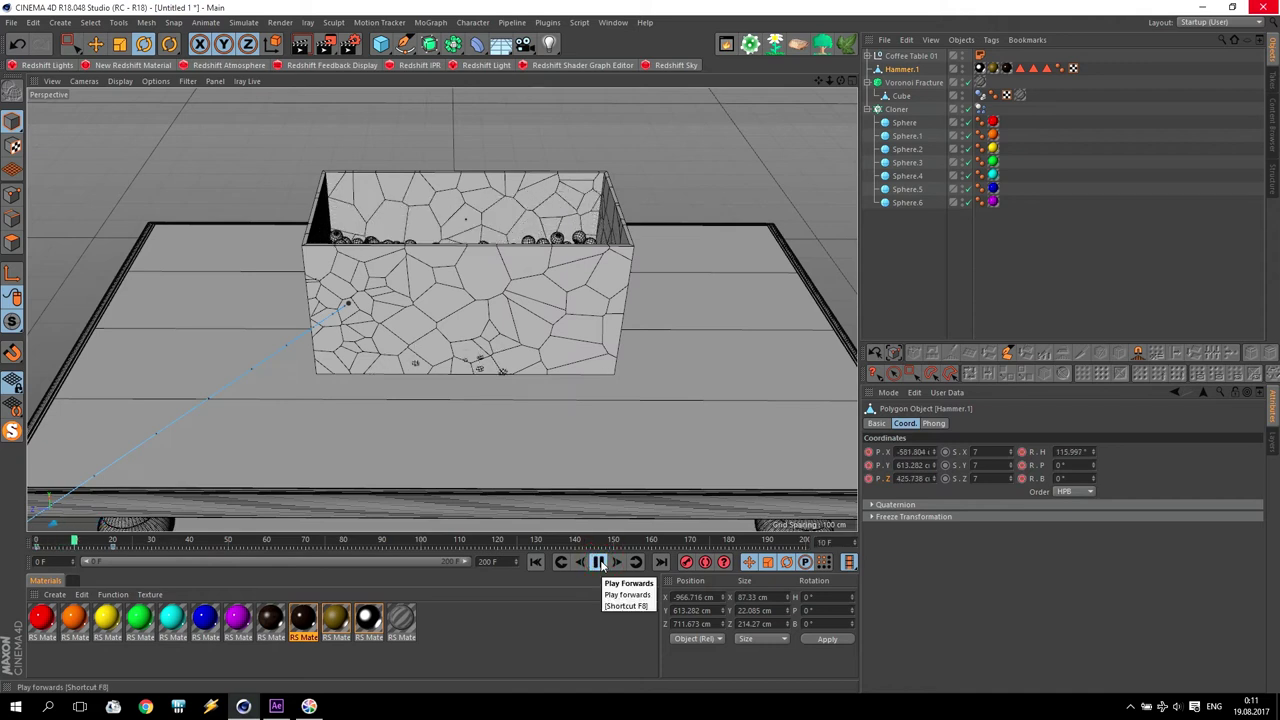
# Step: Stop playback, rewind, and move the Dynamics Body tag from Cube onto Voronoi Fracture
pyautogui.click(598, 562)
pyautogui.click(536, 562)
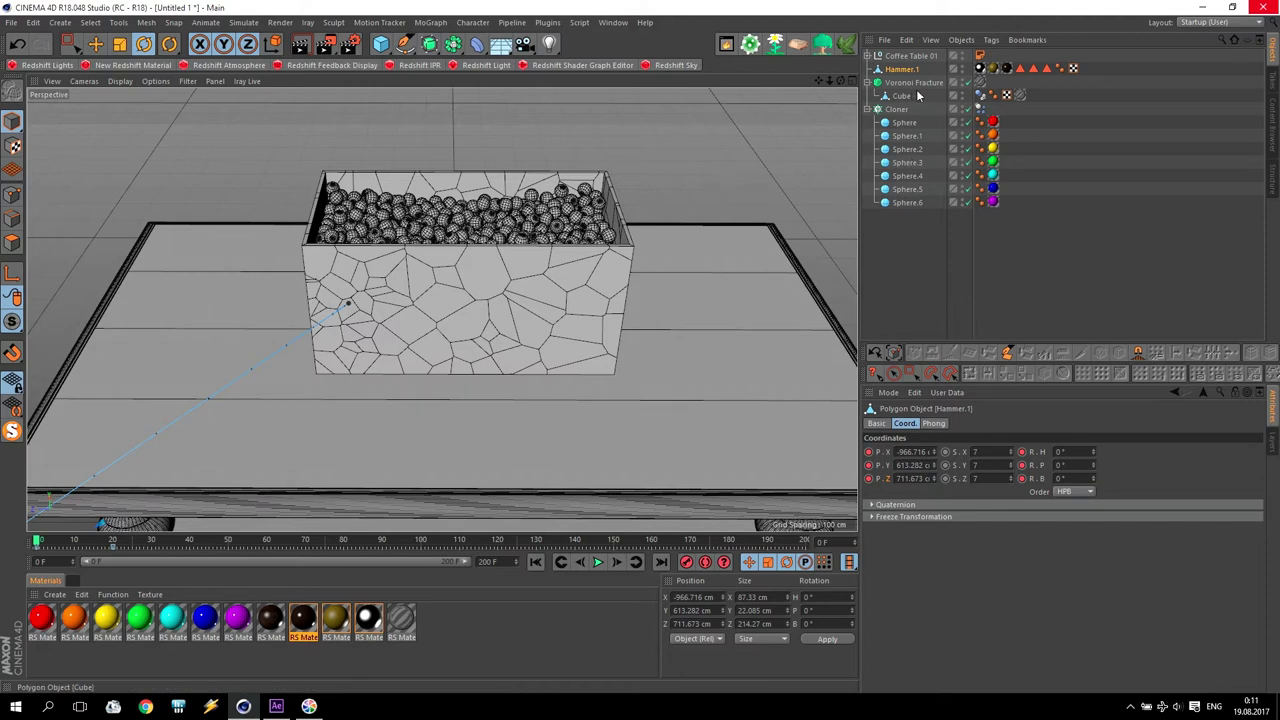
pyautogui.click(980, 95)
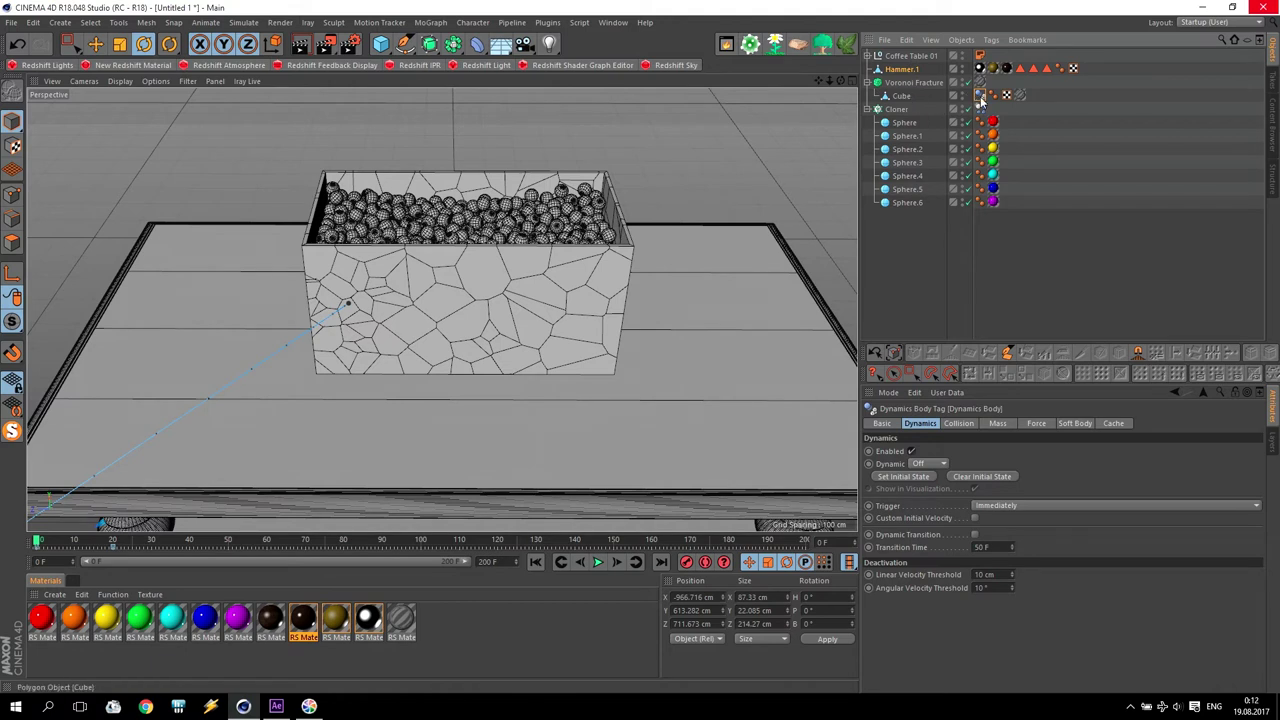
pyautogui.moveTo(981, 95); pyautogui.dragTo(993, 82)
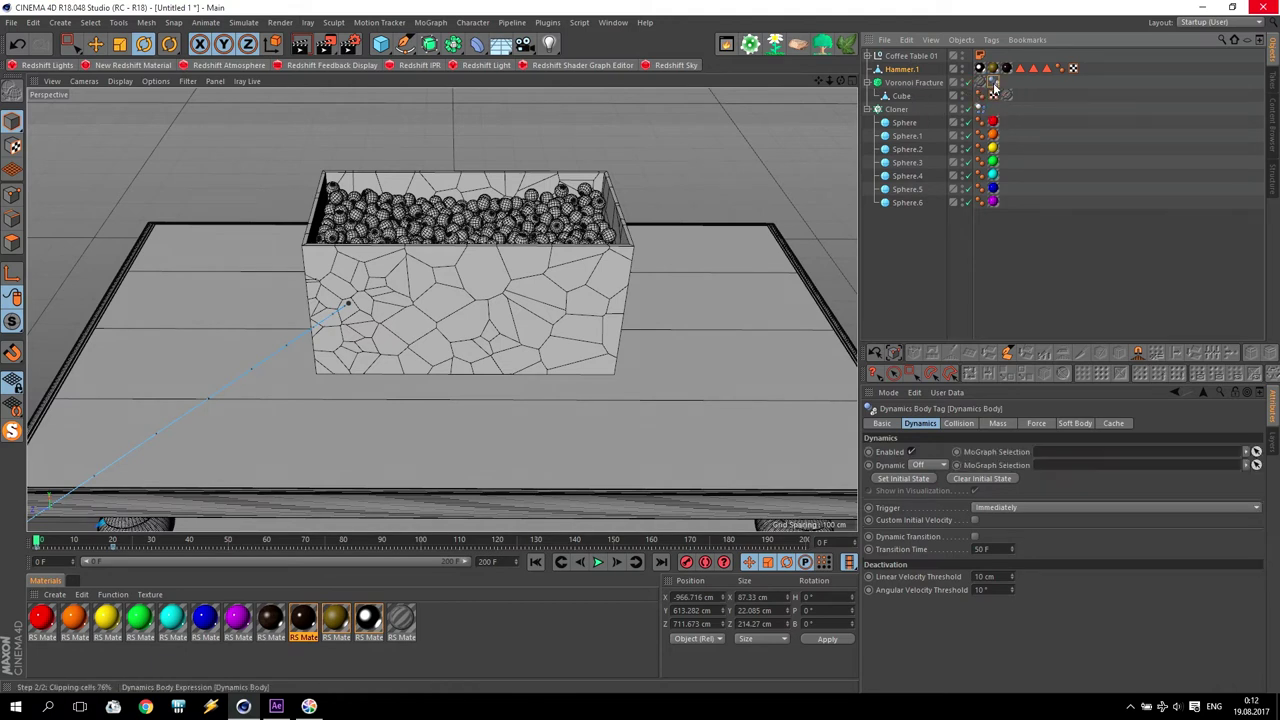
# Step: Play the simulation to test the hammer collision, then return to frame 0
pyautogui.click(598, 562)
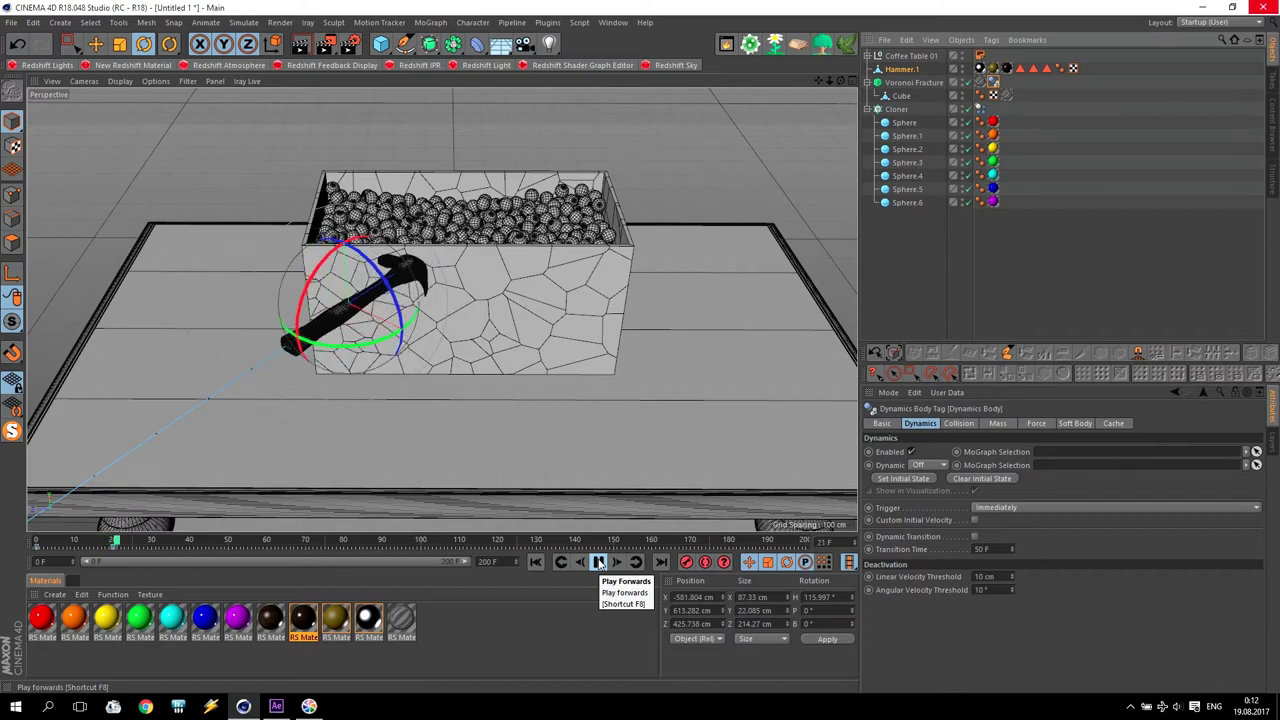
pyautogui.click(598, 562)
pyautogui.click(535, 562)
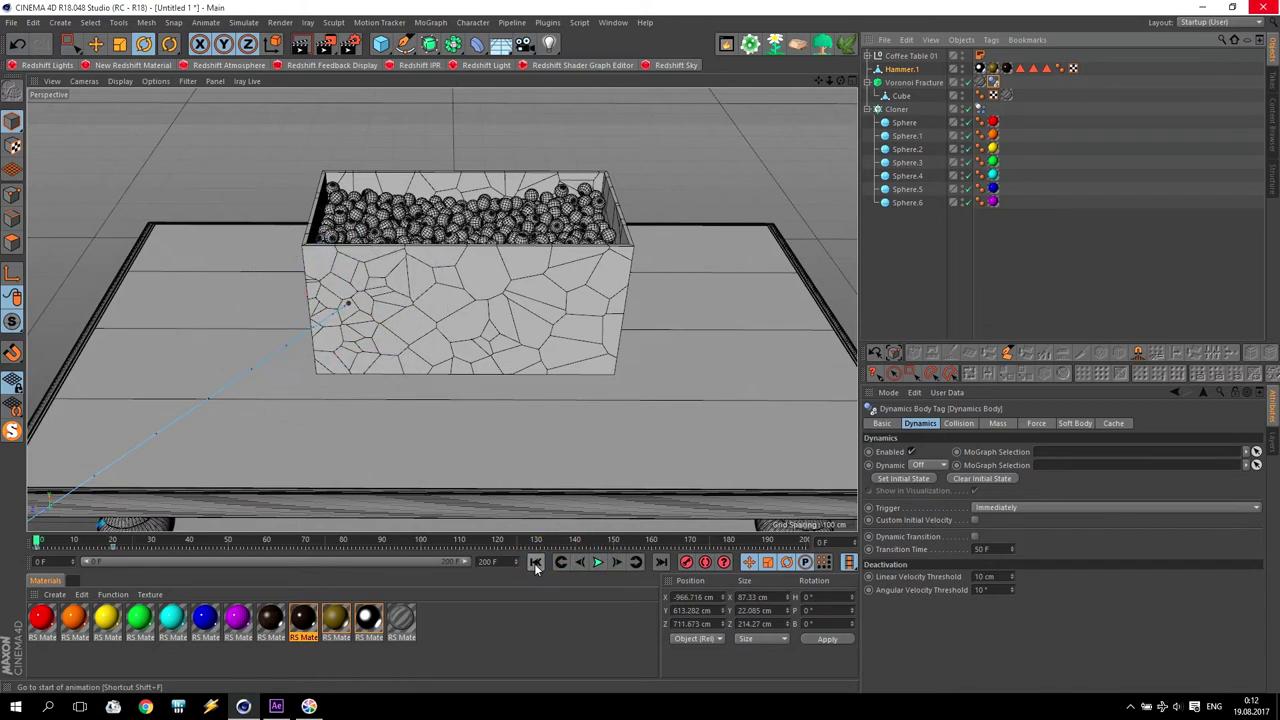
pyautogui.click(918, 83)
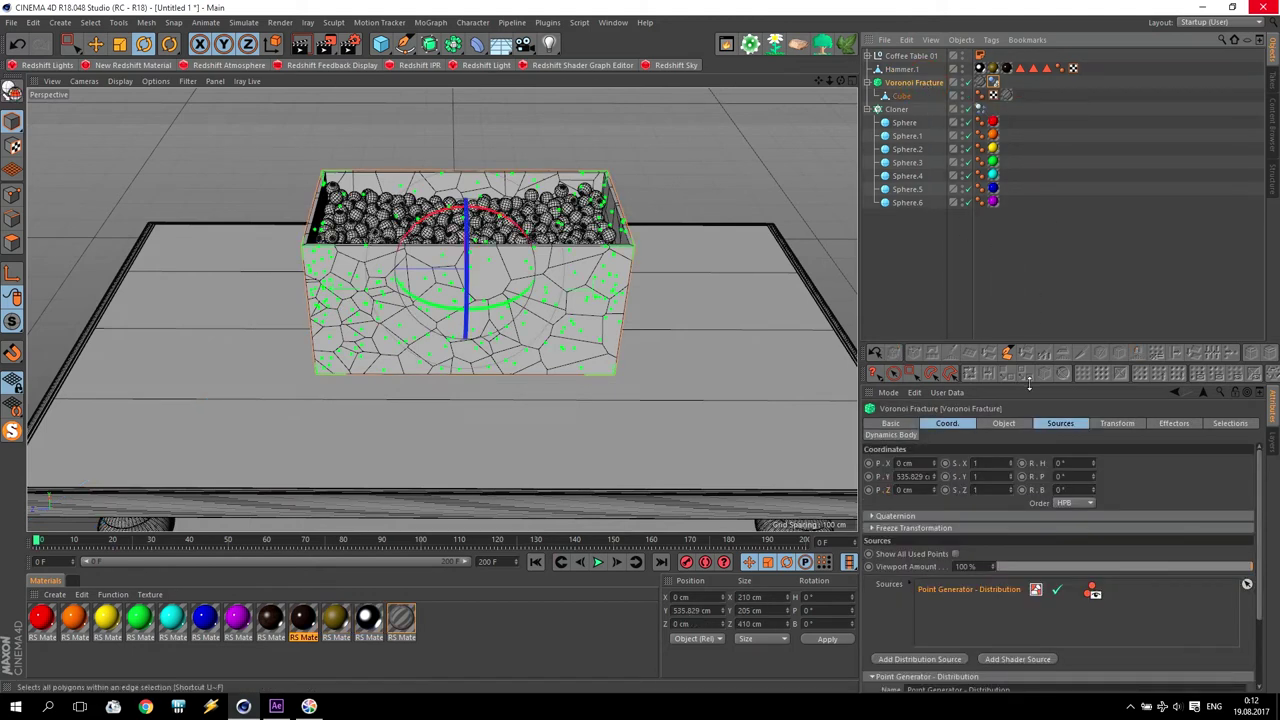
# Step: Replace Voronoi Fracture's old Dynamics Body tag with a new Rigid Body tag
pyautogui.click(993, 82)
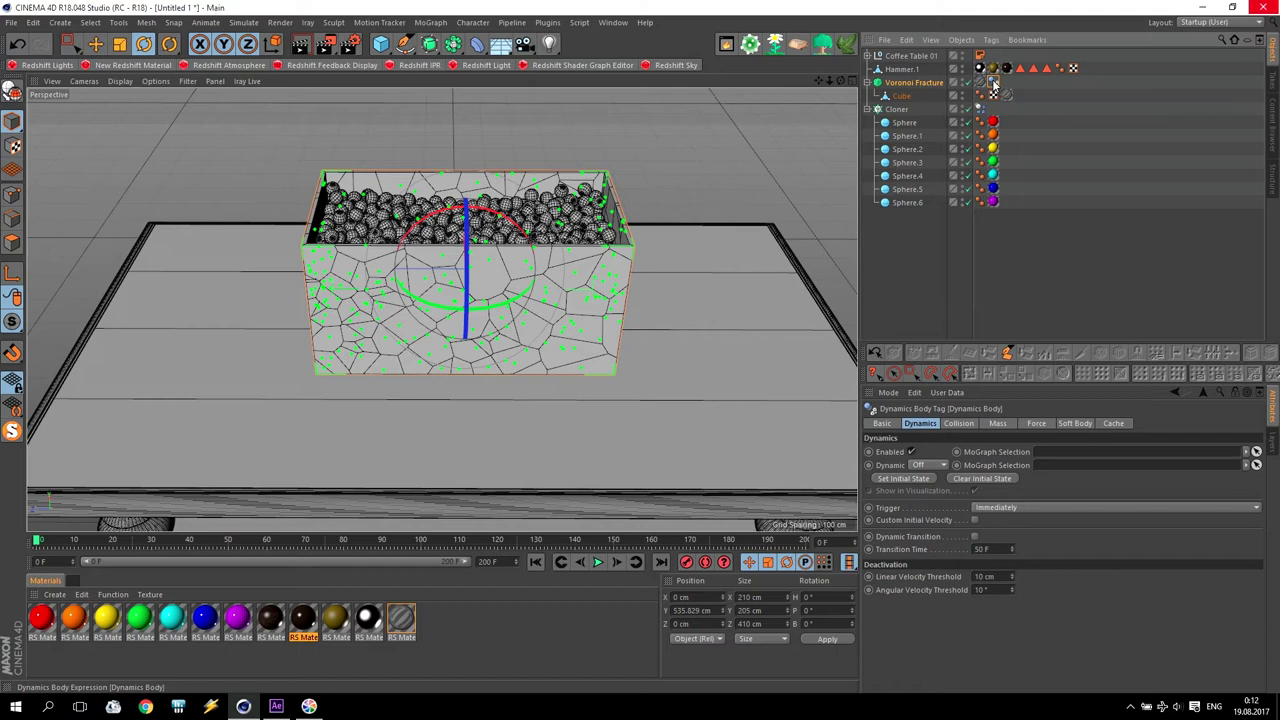
pyautogui.press('Delete')
pyautogui.click(918, 83)
pyautogui.click(990, 40)
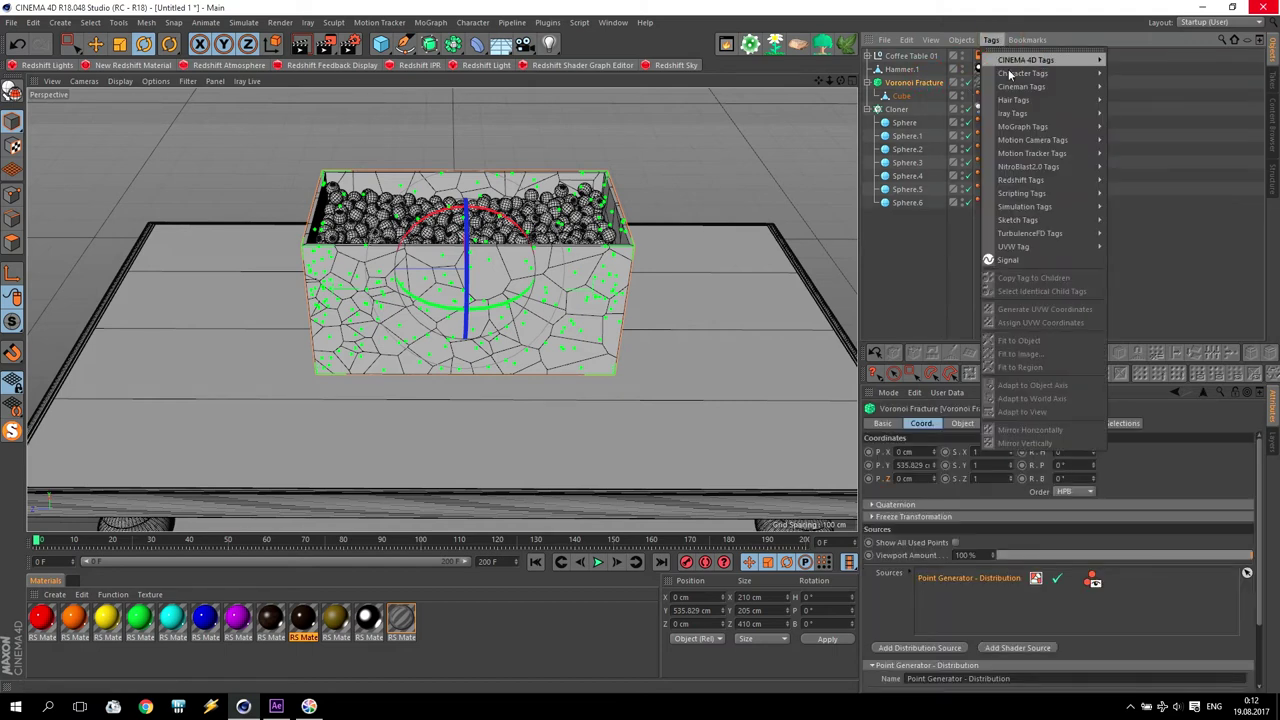
pyautogui.moveTo(1031, 205)
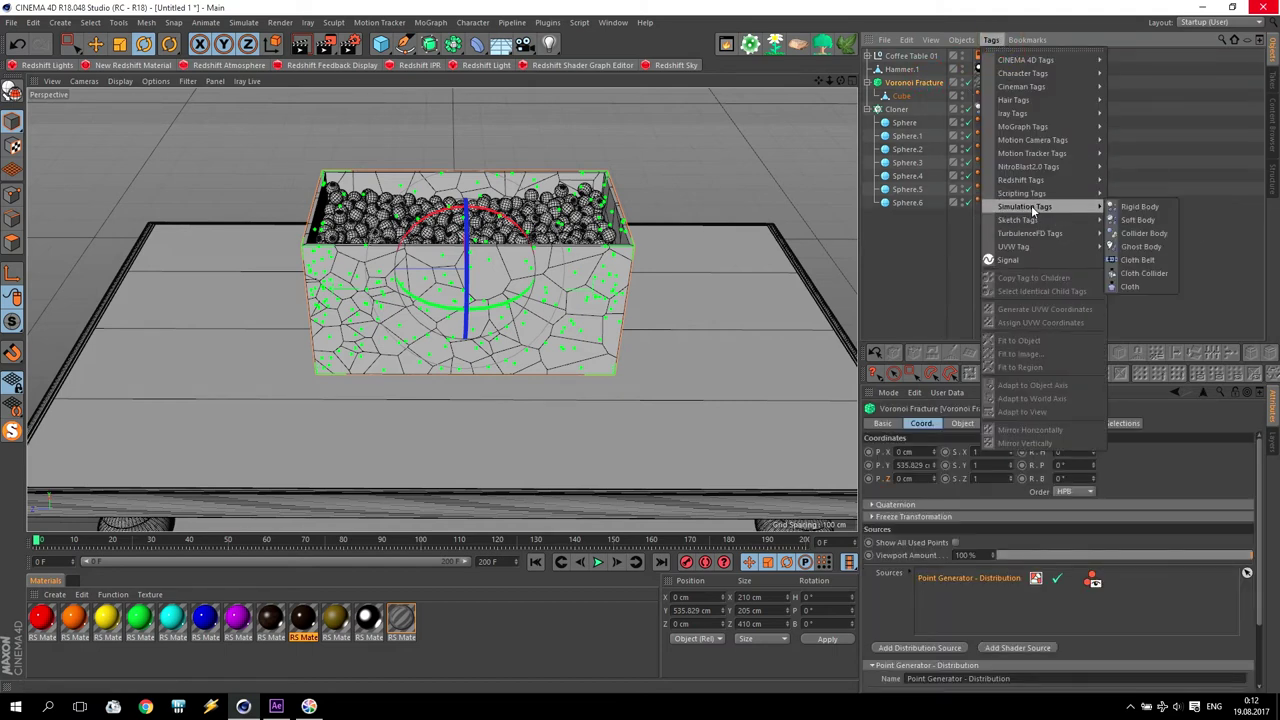
pyautogui.click(1128, 206)
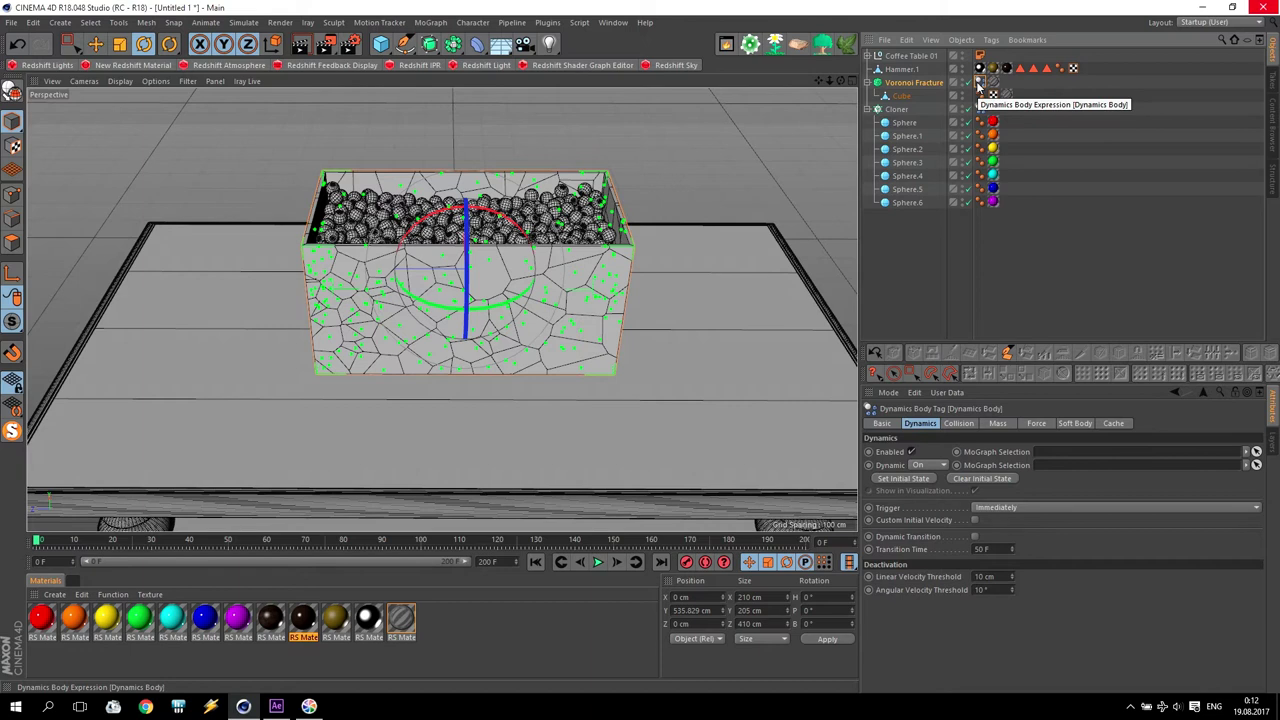
# Step: Uncheck Enabled on Voronoi Fracture's Basic tab and start a Picture Viewer render
pyautogui.click(919, 86)
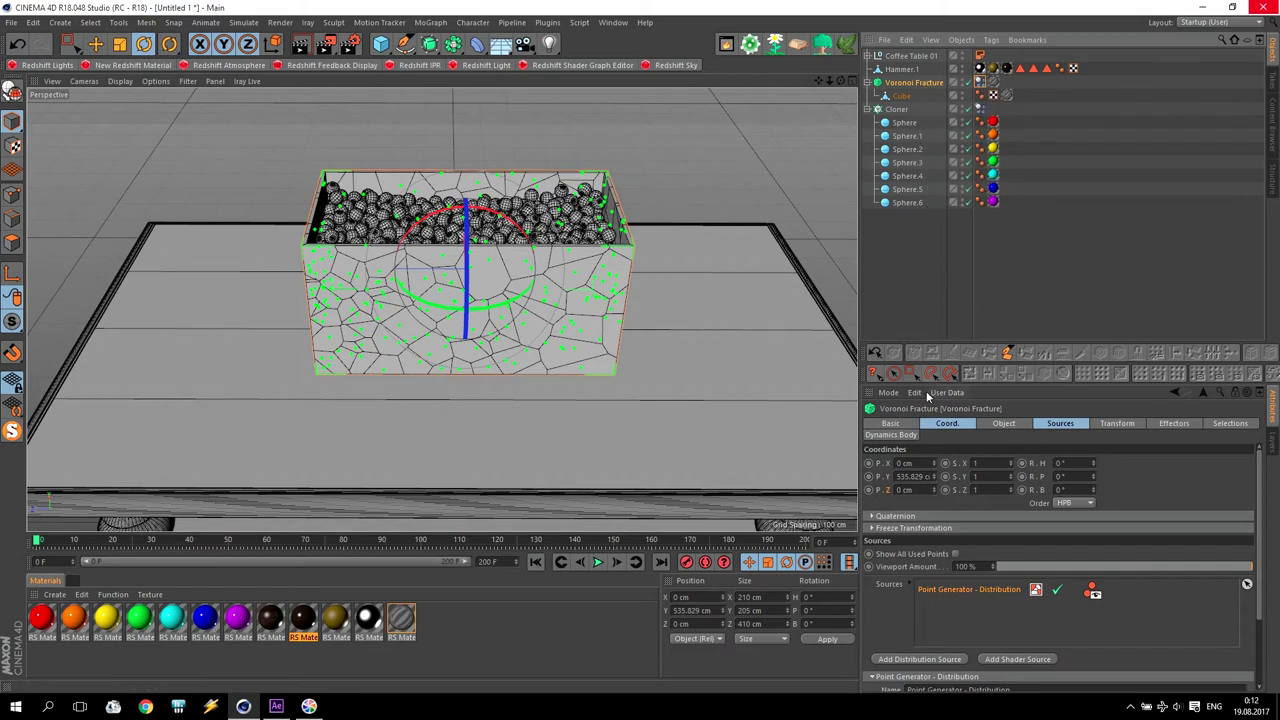
pyautogui.click(890, 423)
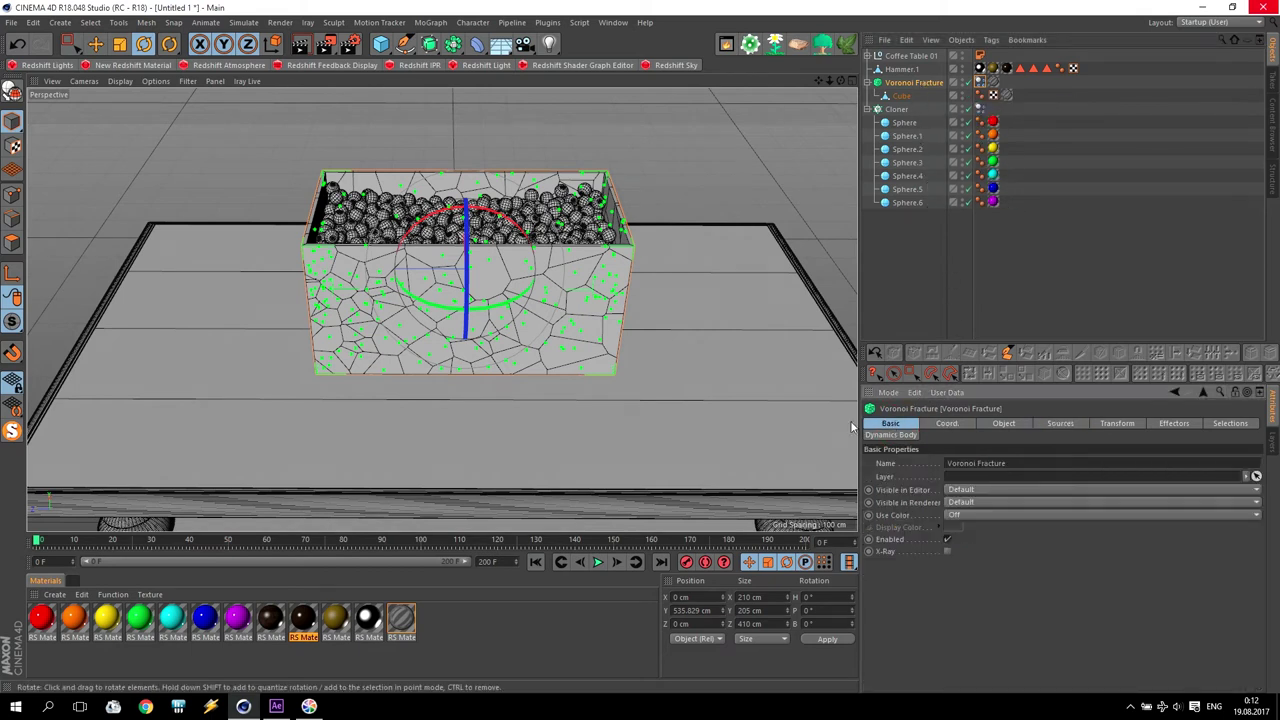
pyautogui.click(948, 540)
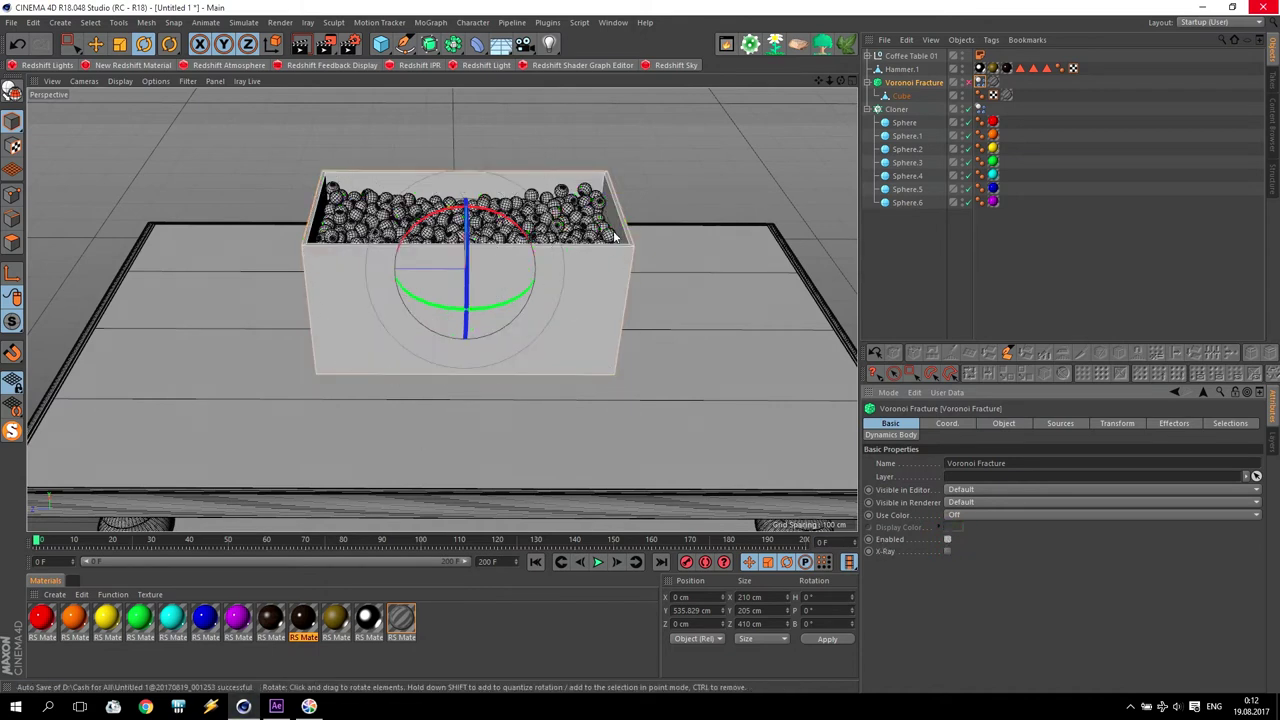
pyautogui.click(326, 43)
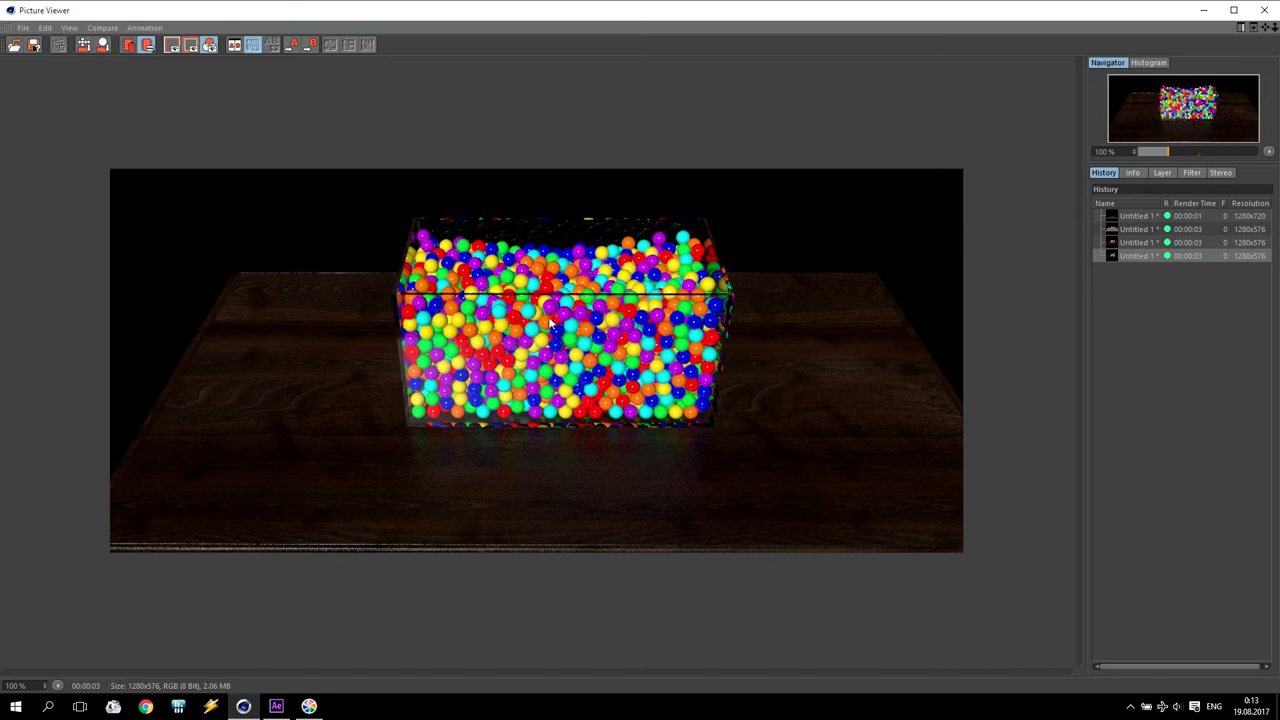
# Step: Close the render preview and play the simulation with the spheres falling through the intact box
pyautogui.click(1264, 9)
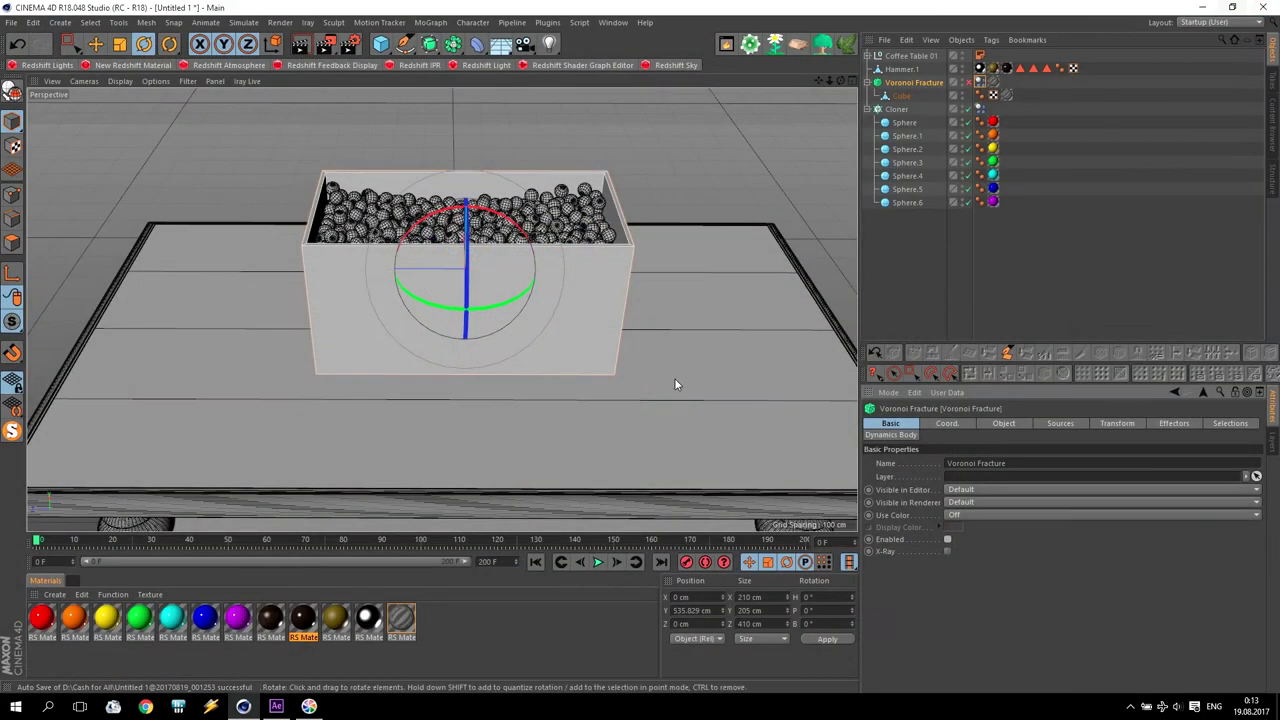
pyautogui.click(597, 563)
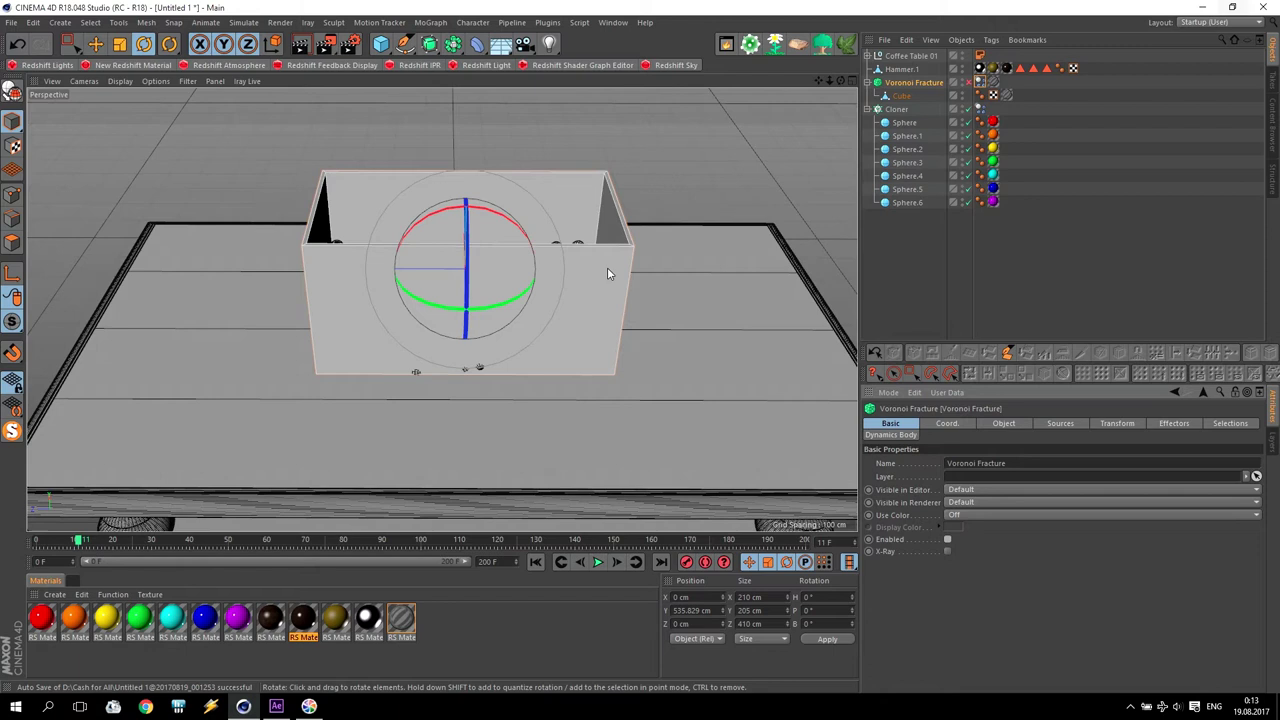
# Step: In the maximized Top view, step through the animation to frame 18, just before impact
pyautogui.click(598, 563)
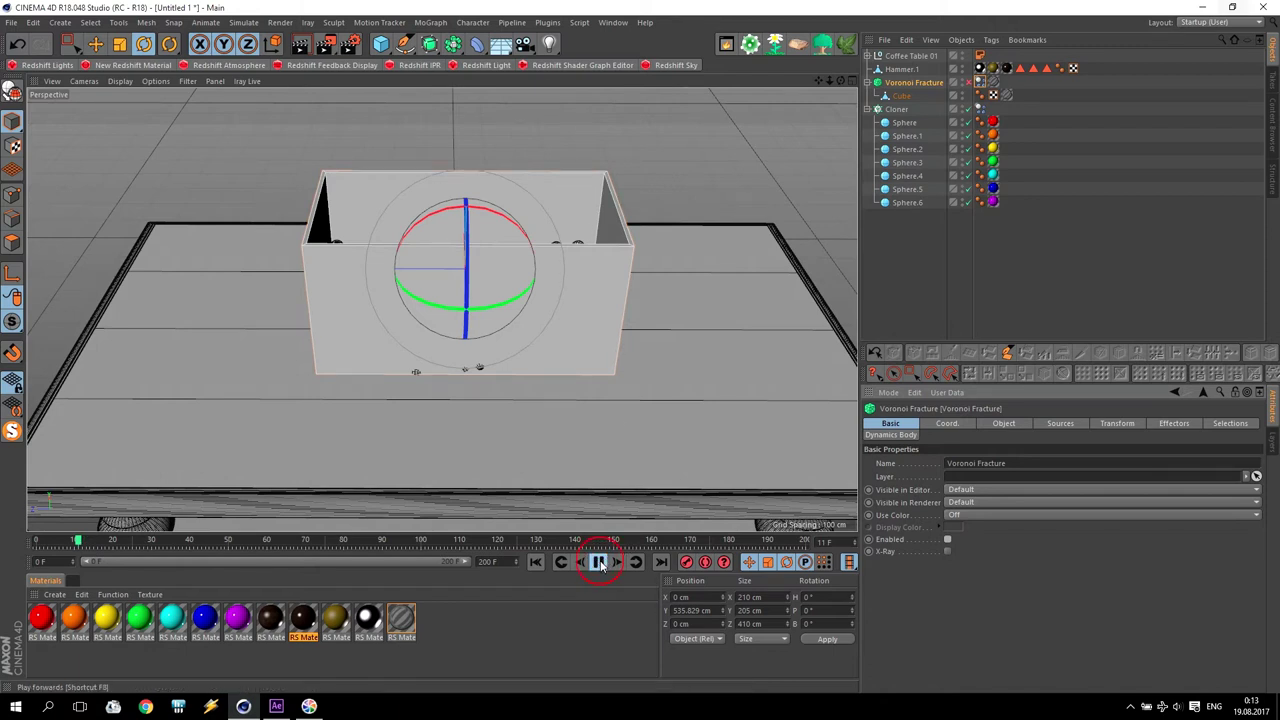
pyautogui.middleClick(550, 371)
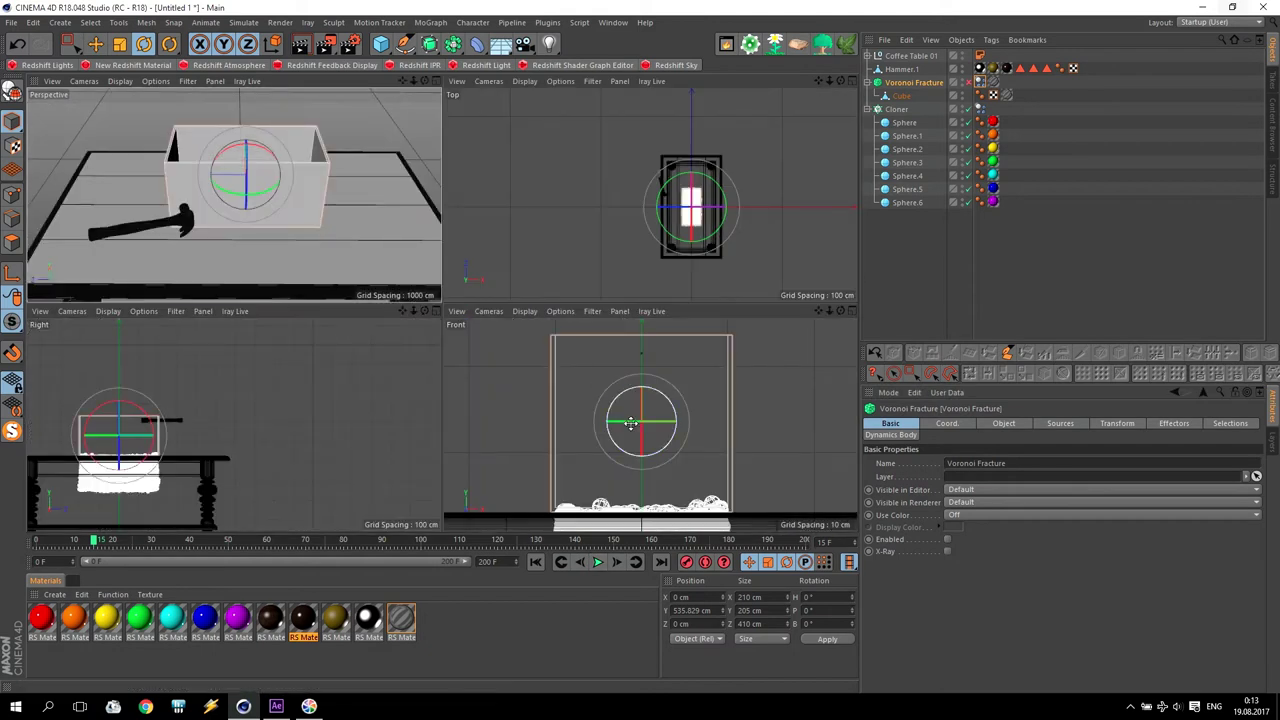
pyautogui.middleClick(690, 255)
pyautogui.scroll(6, 501, 321)
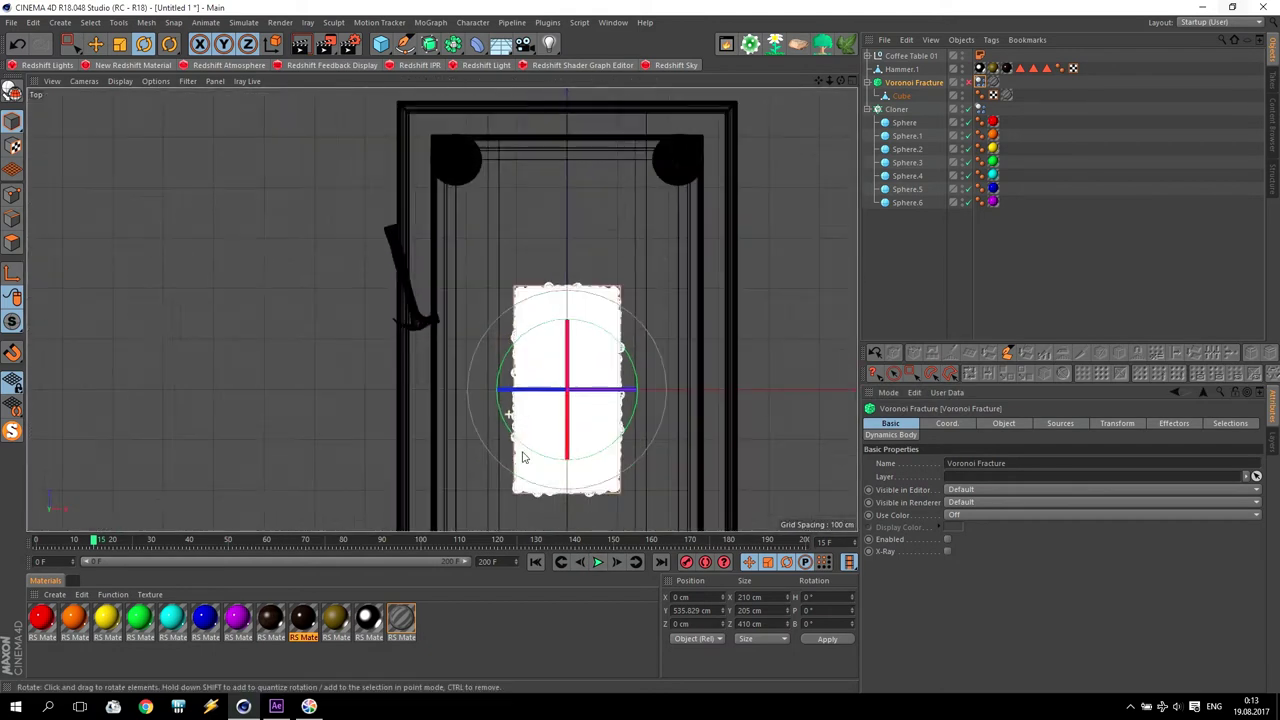
pyautogui.click(617, 563)
pyautogui.click(617, 563)
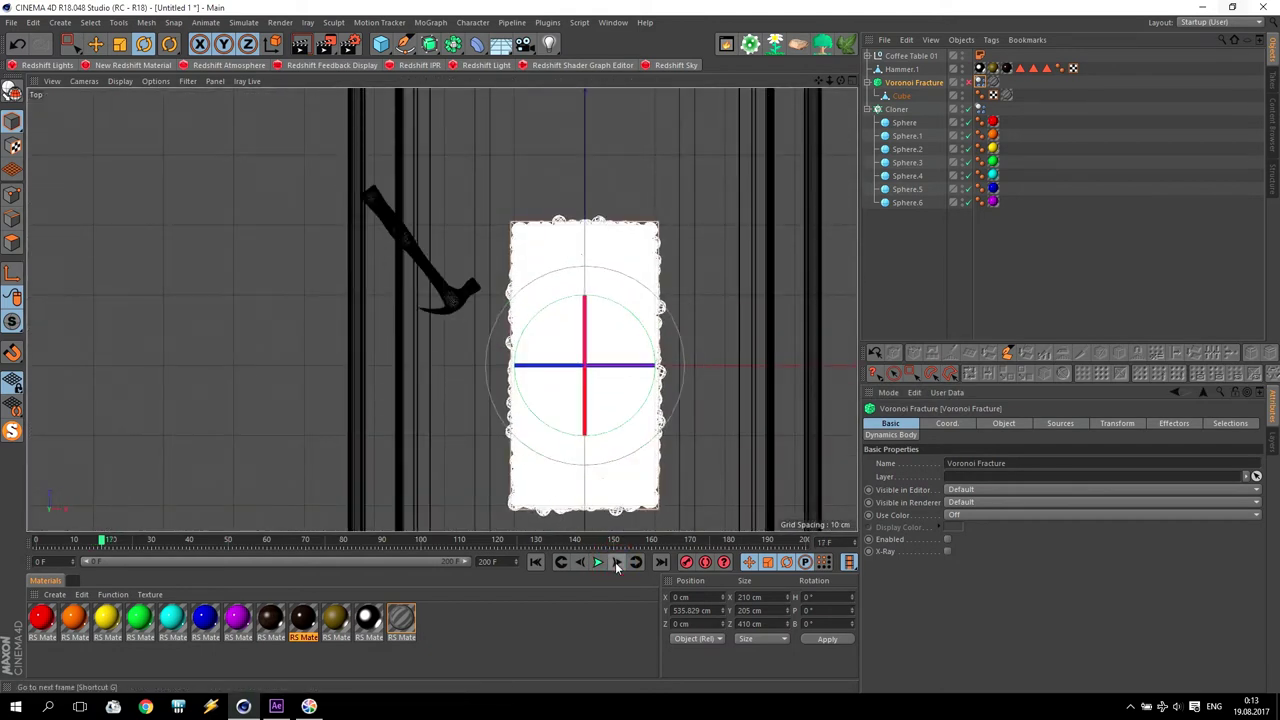
pyautogui.click(617, 563)
pyautogui.click(617, 564)
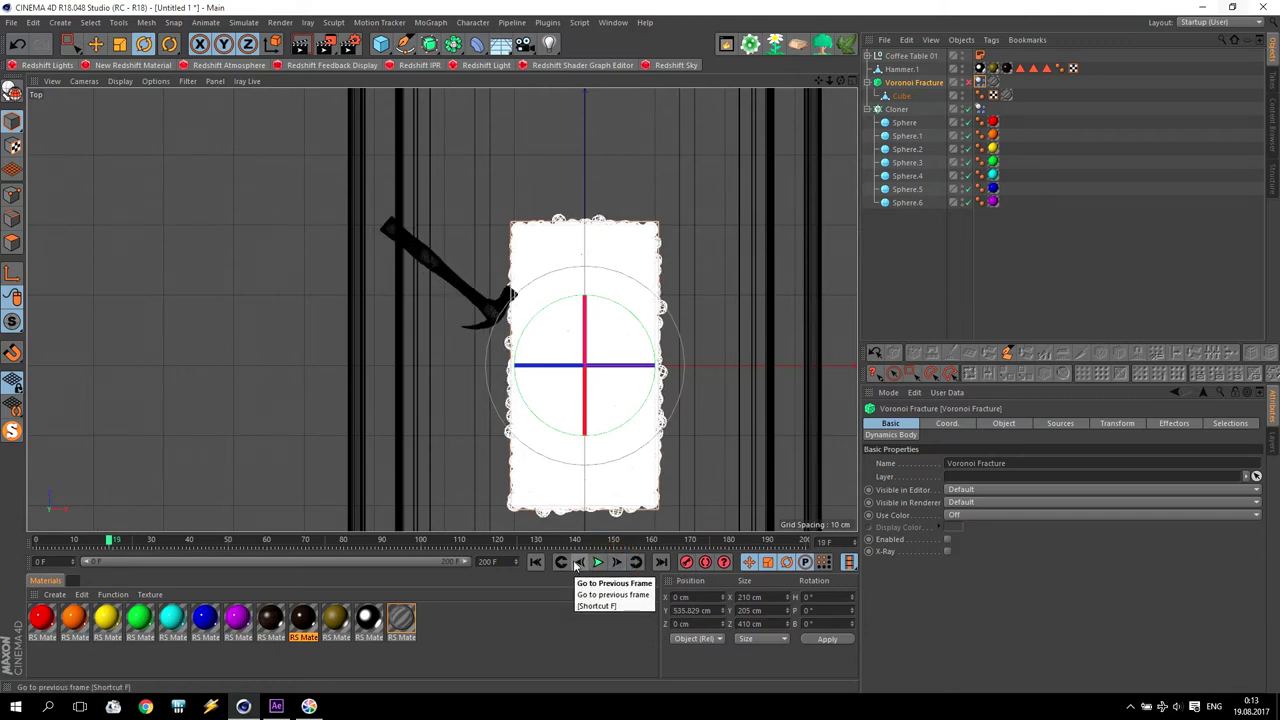
pyautogui.click(577, 563)
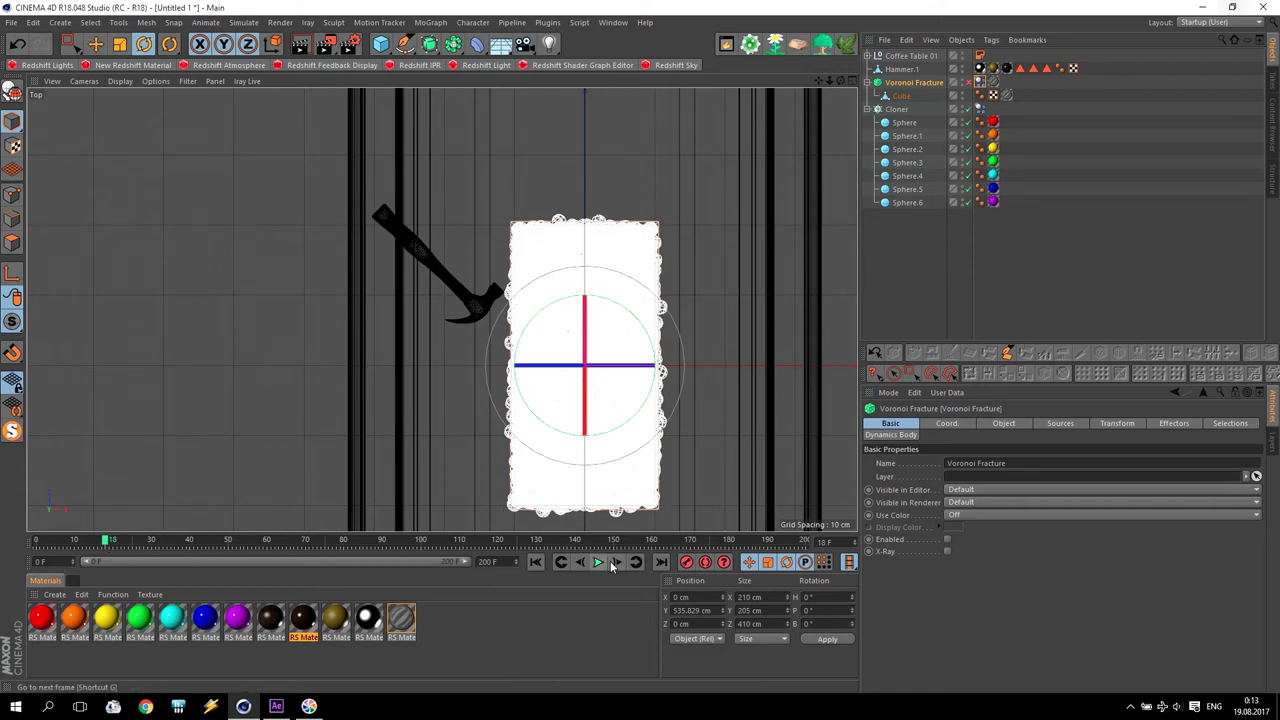
pyautogui.press('g')
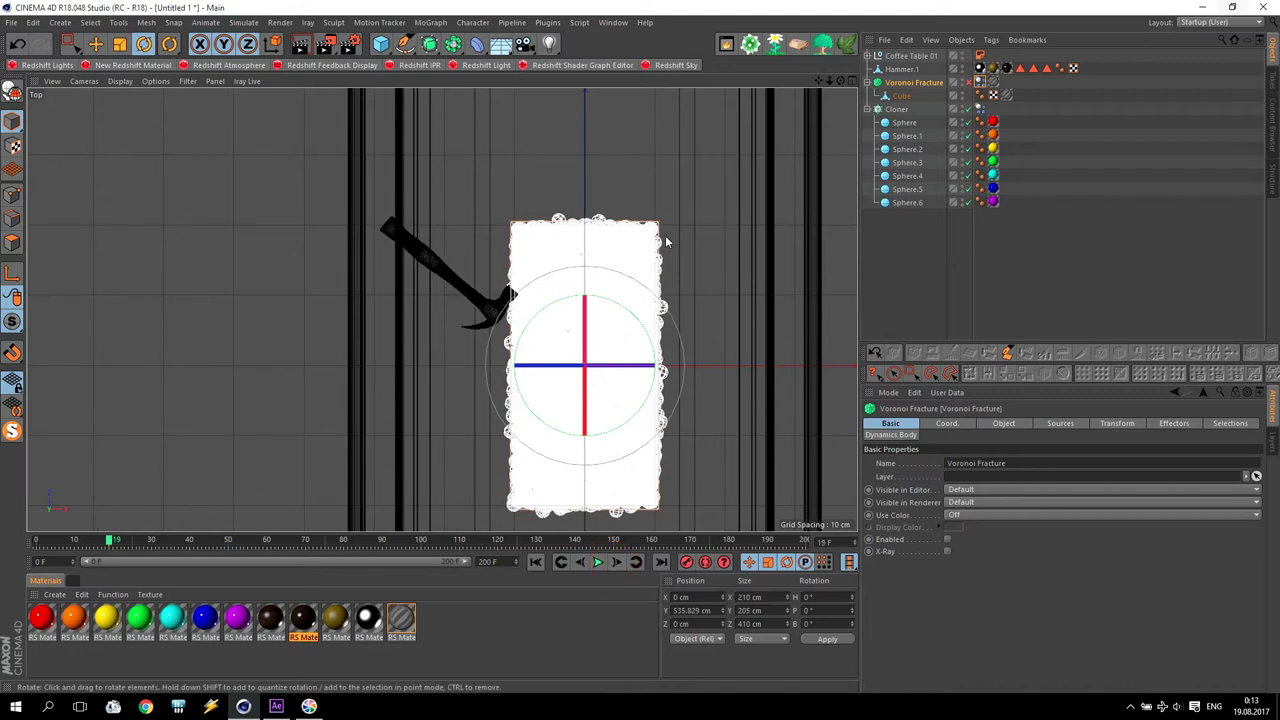
pyautogui.click(578, 561)
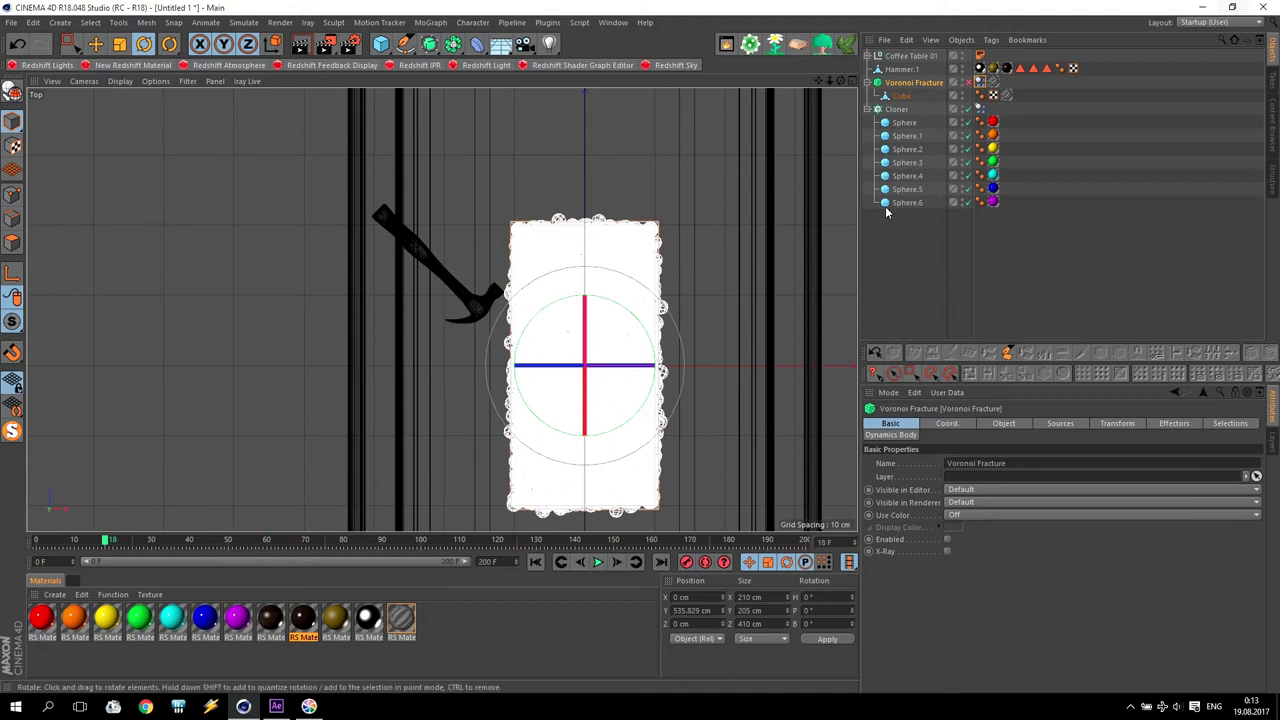
# Step: Keyframe Voronoi Fracture's Enabled off at frame 18 and on at frame 19, then rewind
pyautogui.click(903, 86)
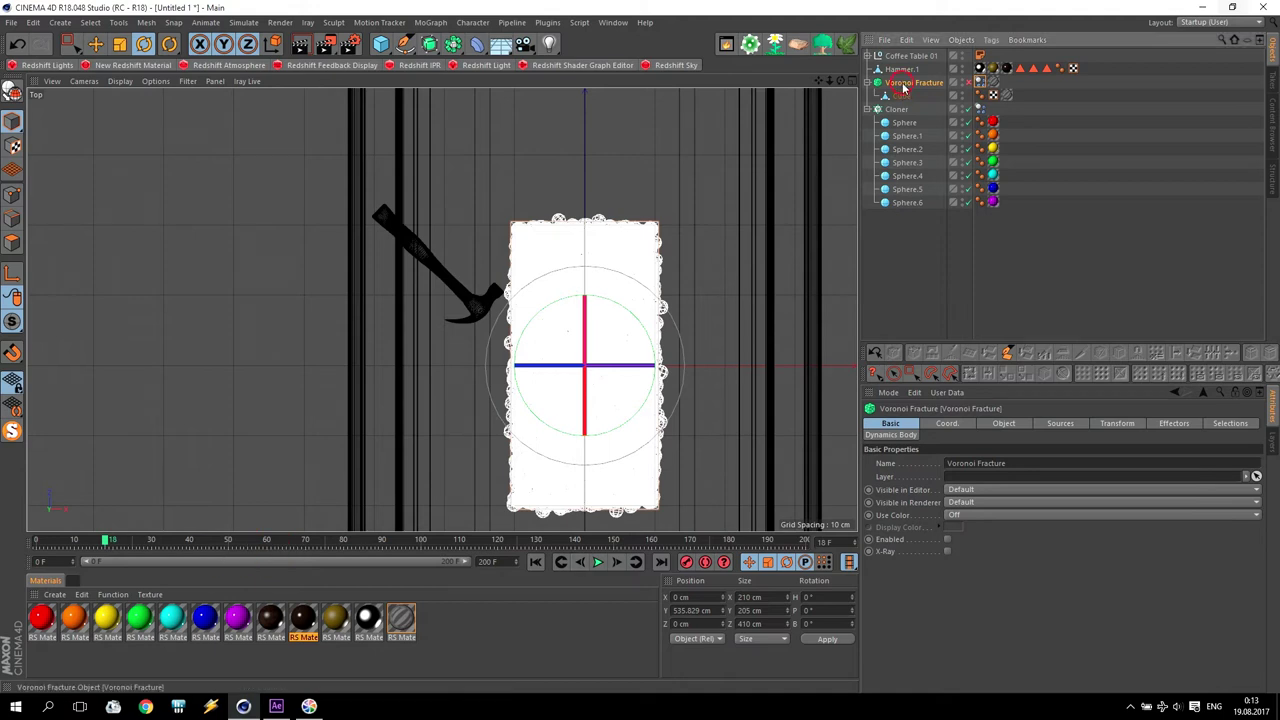
pyautogui.click(869, 540)
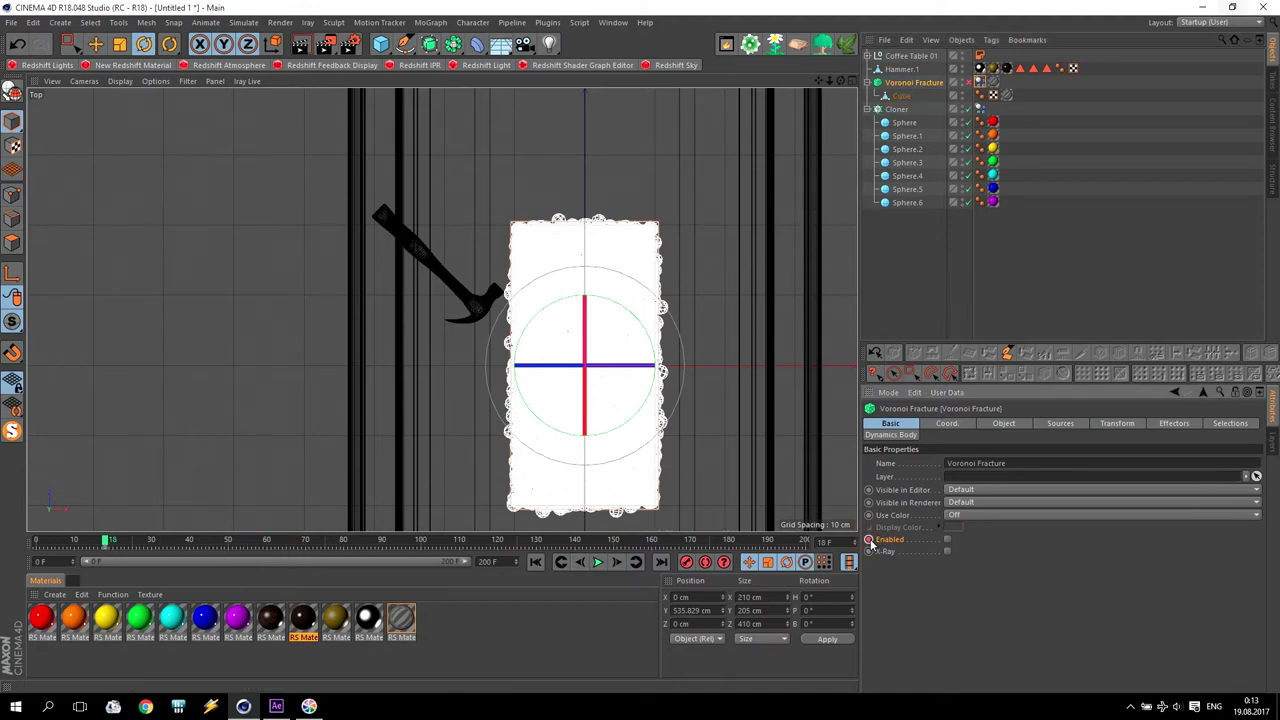
pyautogui.click(616, 562)
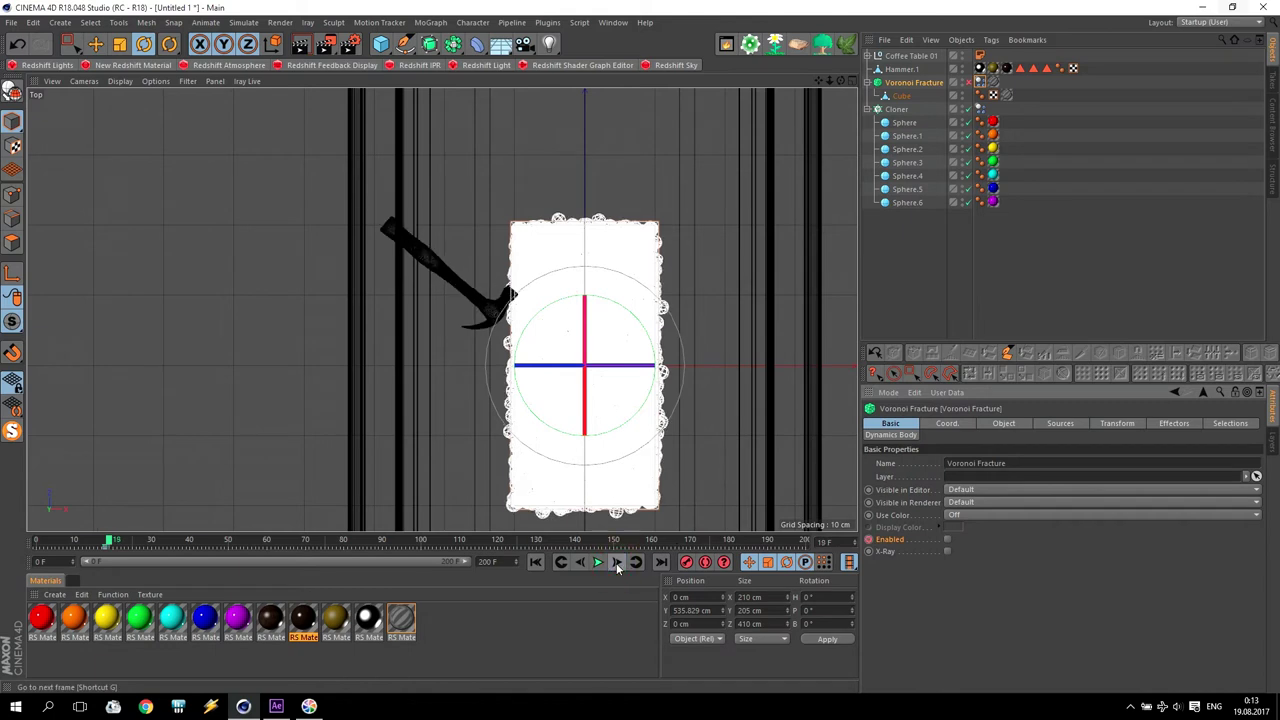
pyautogui.click(948, 539)
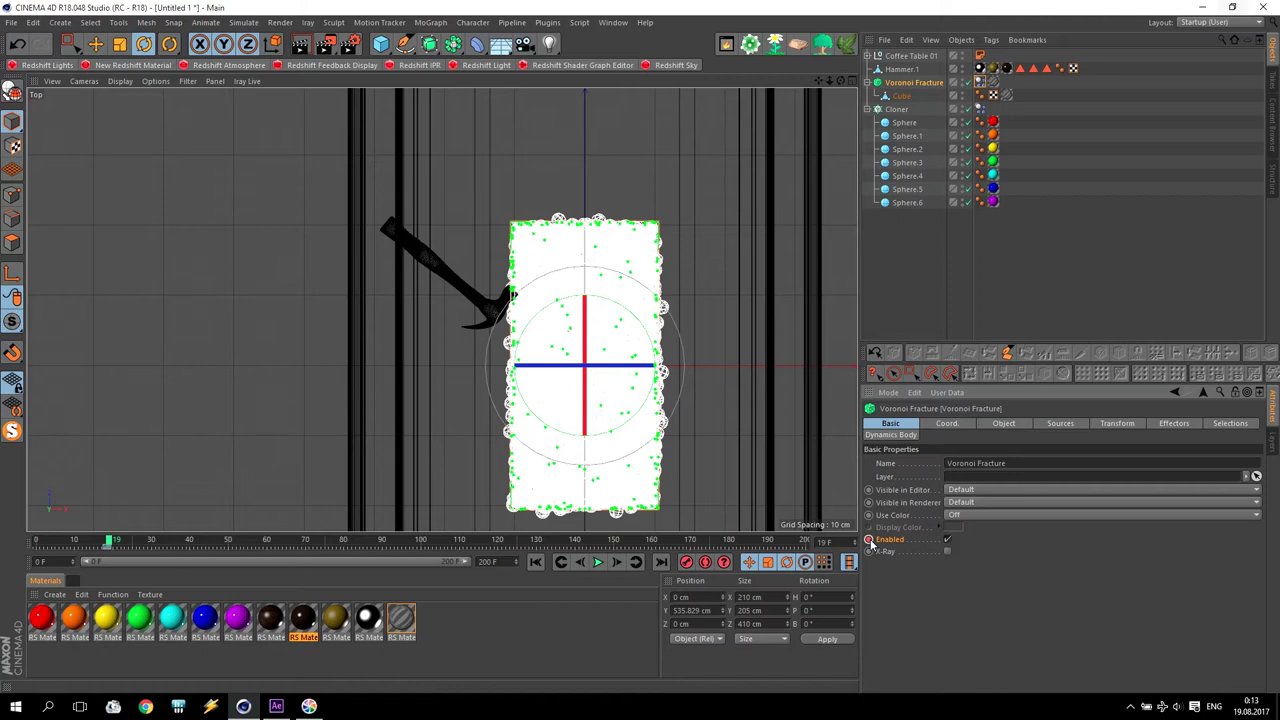
pyautogui.click(535, 562)
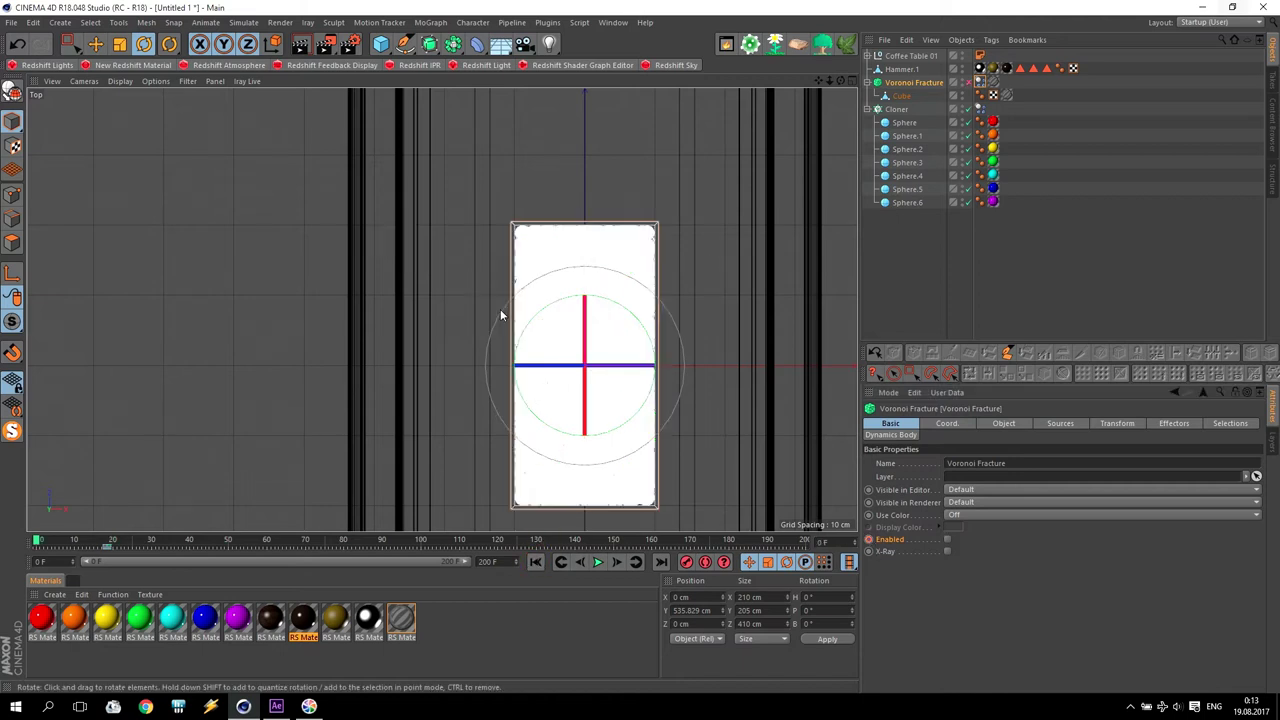
# Step: Set Voronoi Fracture's Dynamics Body collision to Apply Tag to Children with a Moving Mesh shape
pyautogui.middleClick(500, 309)
pyautogui.middleClick(330, 215)
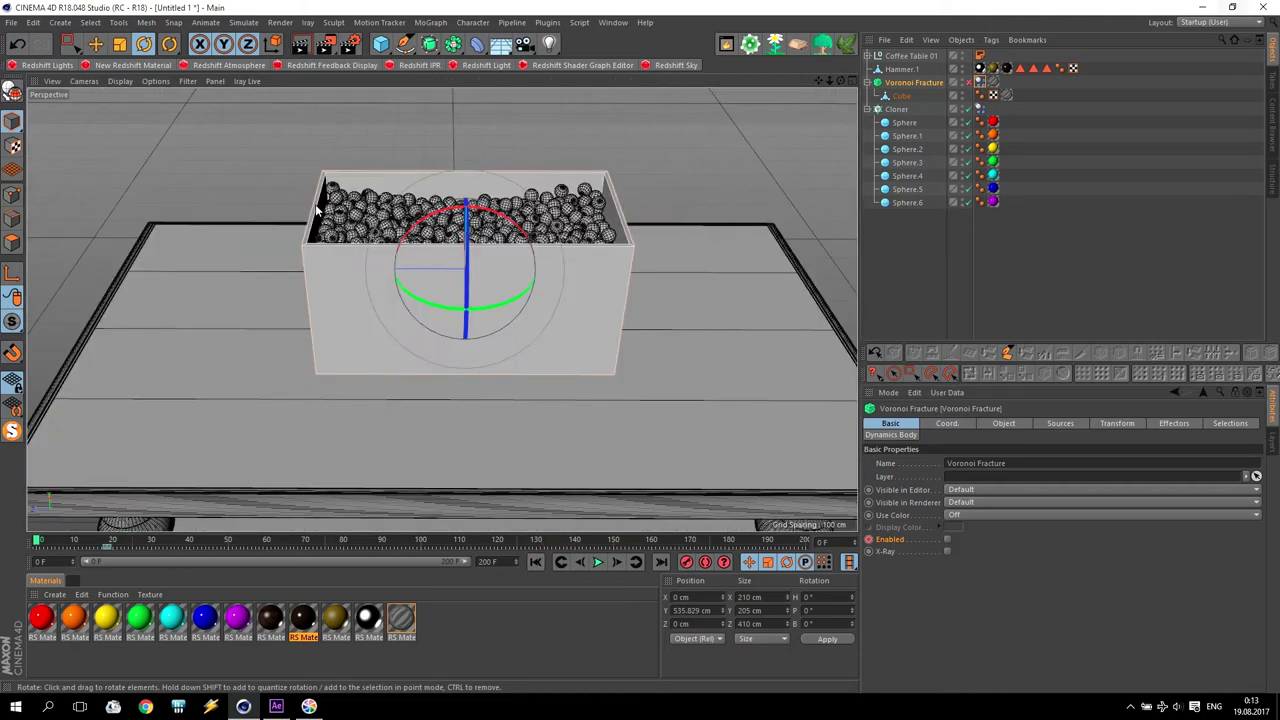
pyautogui.click(979, 82)
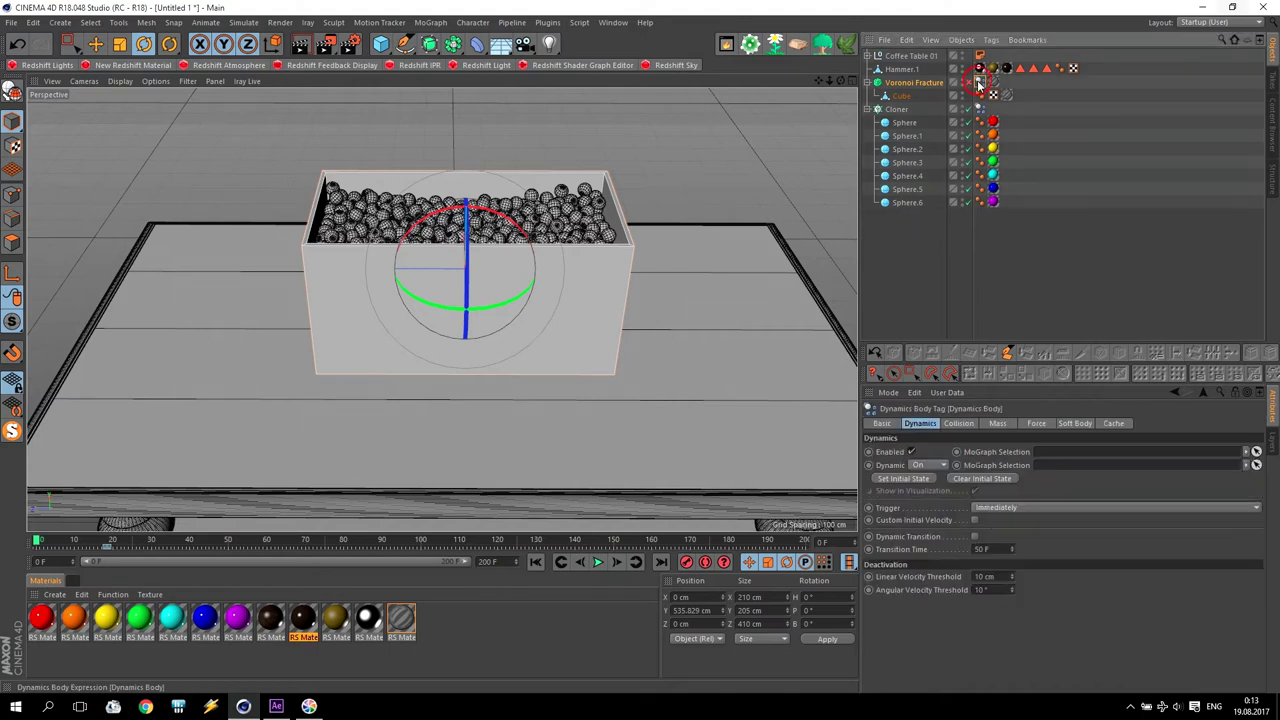
pyautogui.click(965, 424)
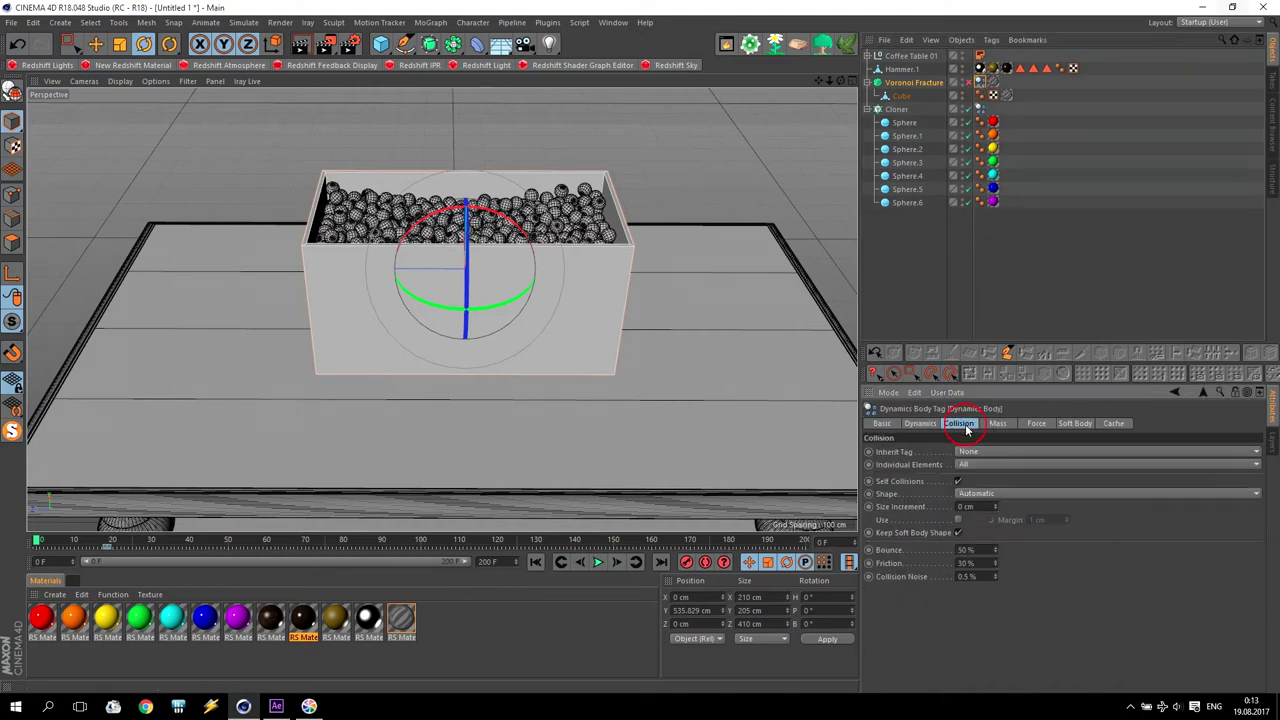
pyautogui.click(969, 452)
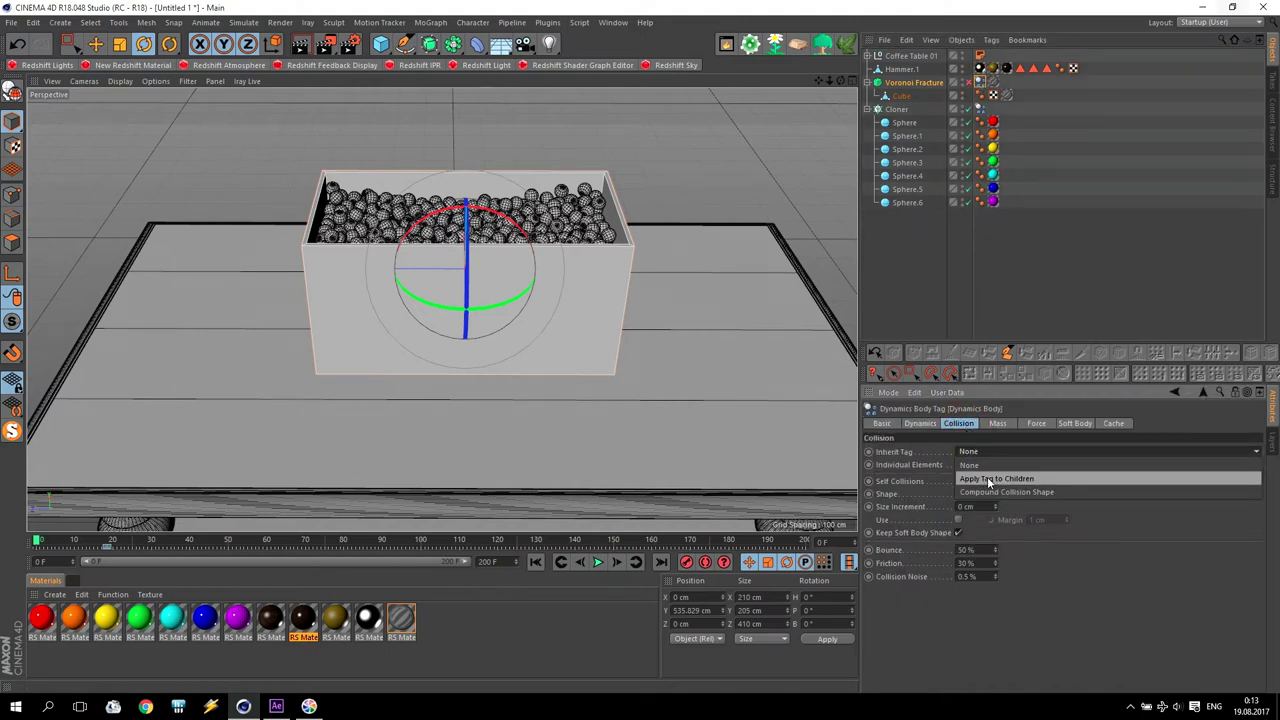
pyautogui.click(989, 479)
pyautogui.click(980, 493)
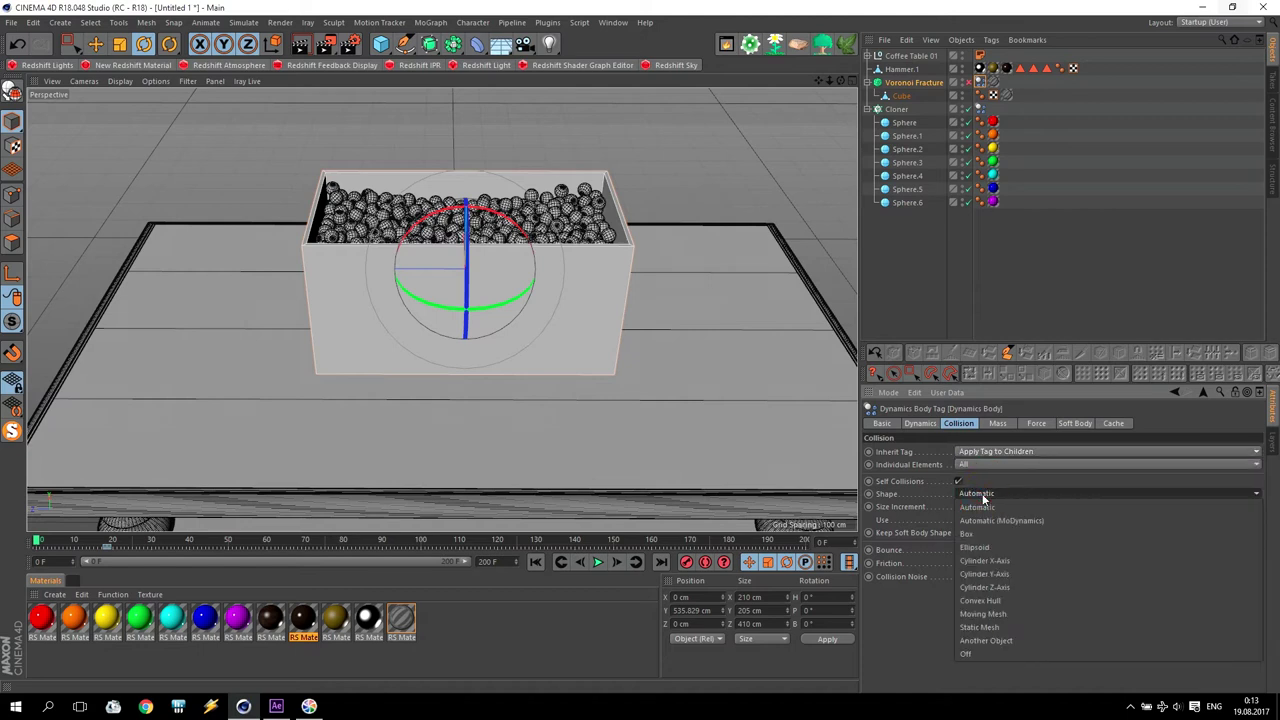
pyautogui.click(1007, 612)
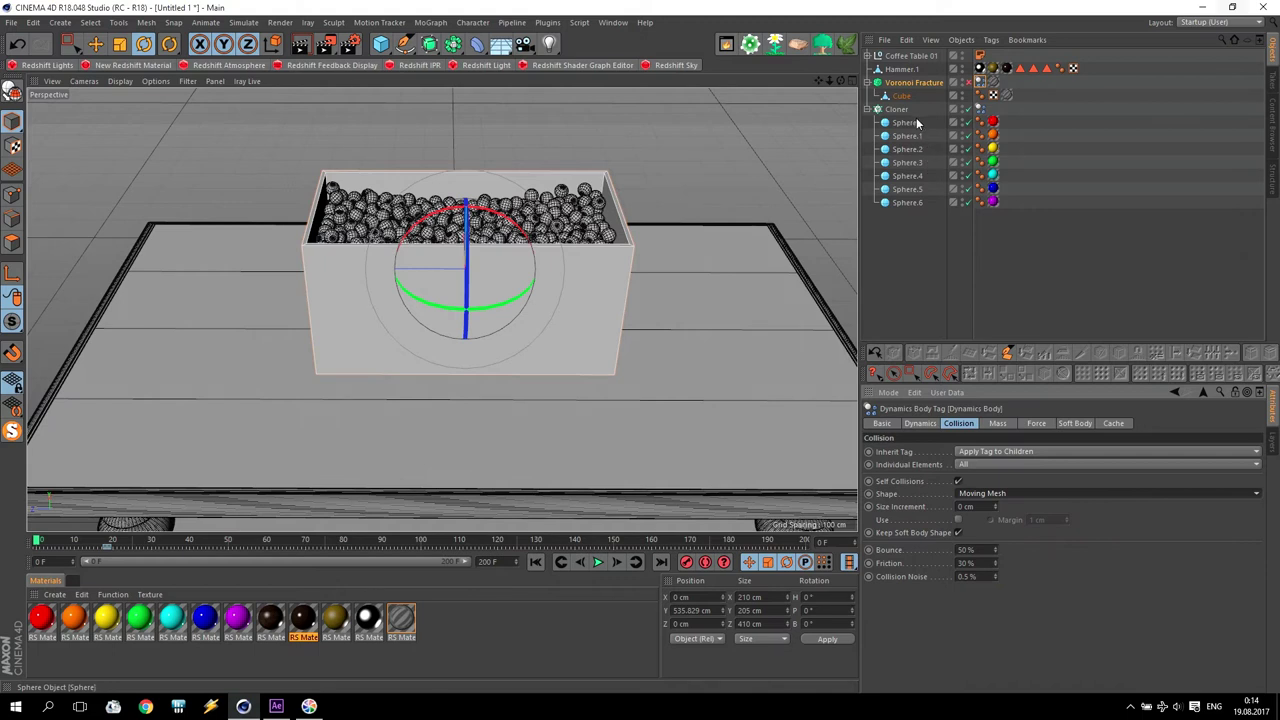
pyautogui.click(901, 69)
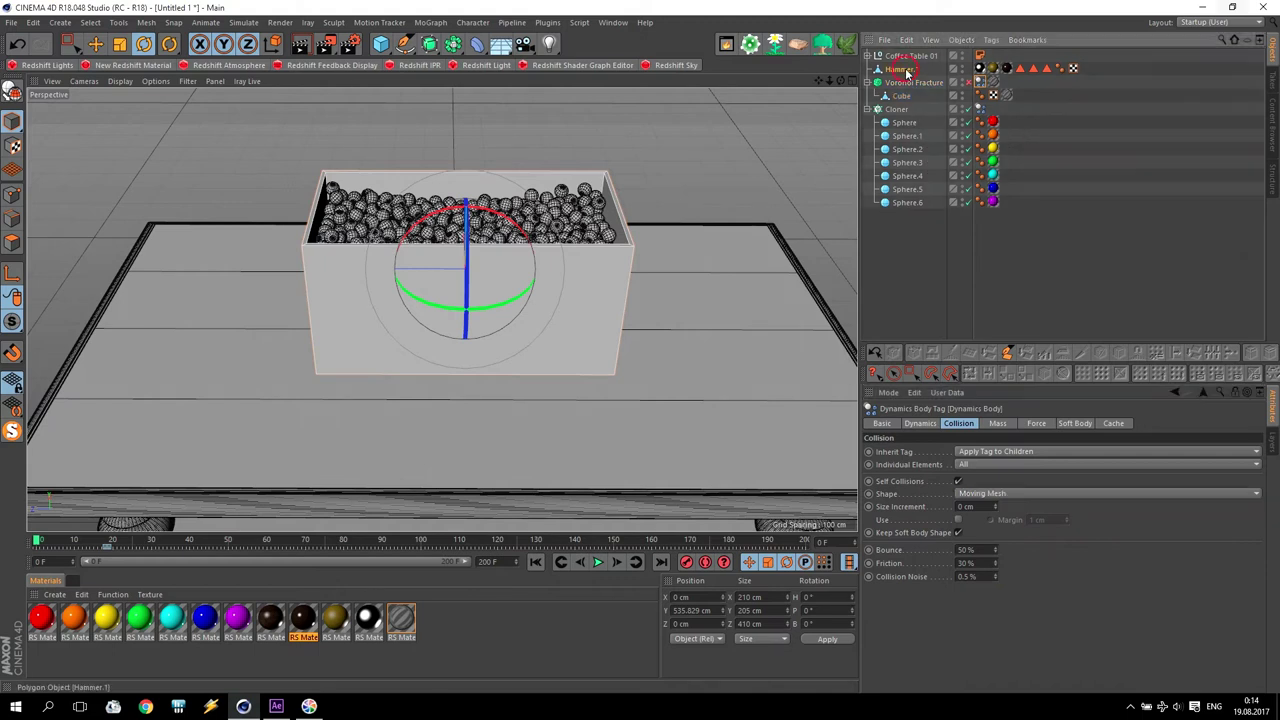
# Step: Give Hammer.1 a Rigid Body tag with a Convex Hull collision shape
pyautogui.click(991, 40)
pyautogui.moveTo(1038, 207)
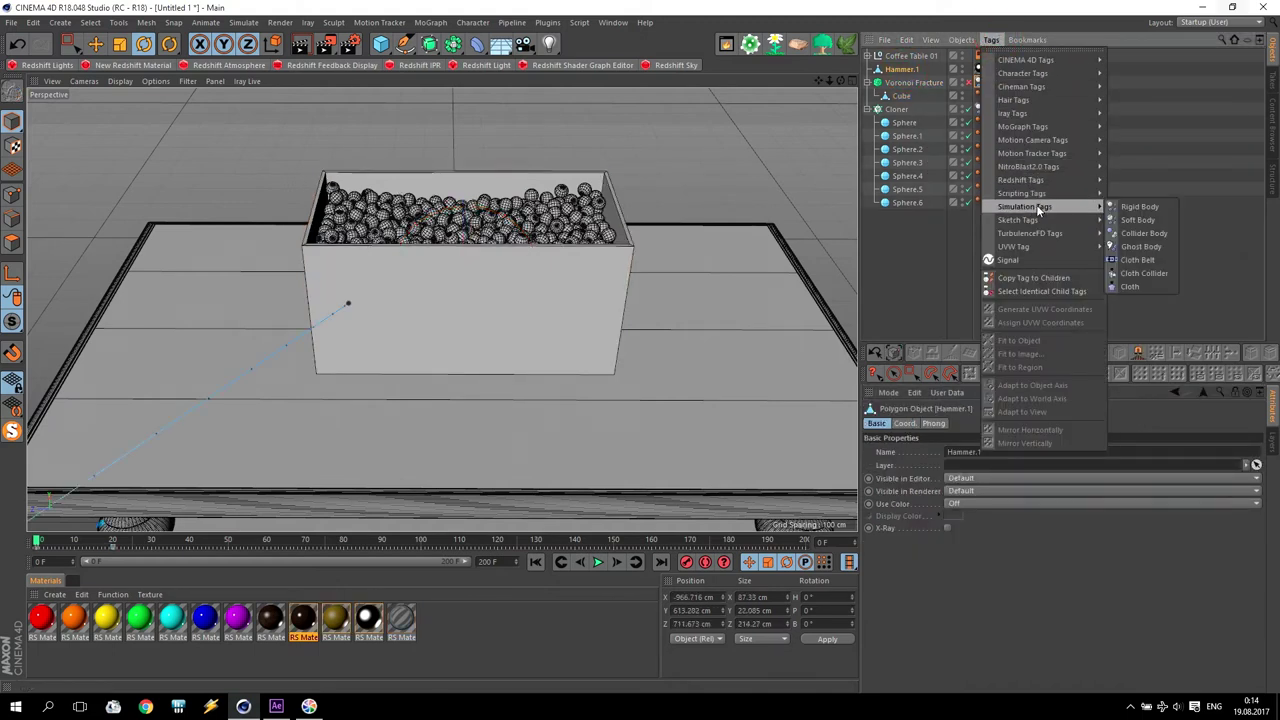
pyautogui.click(1128, 206)
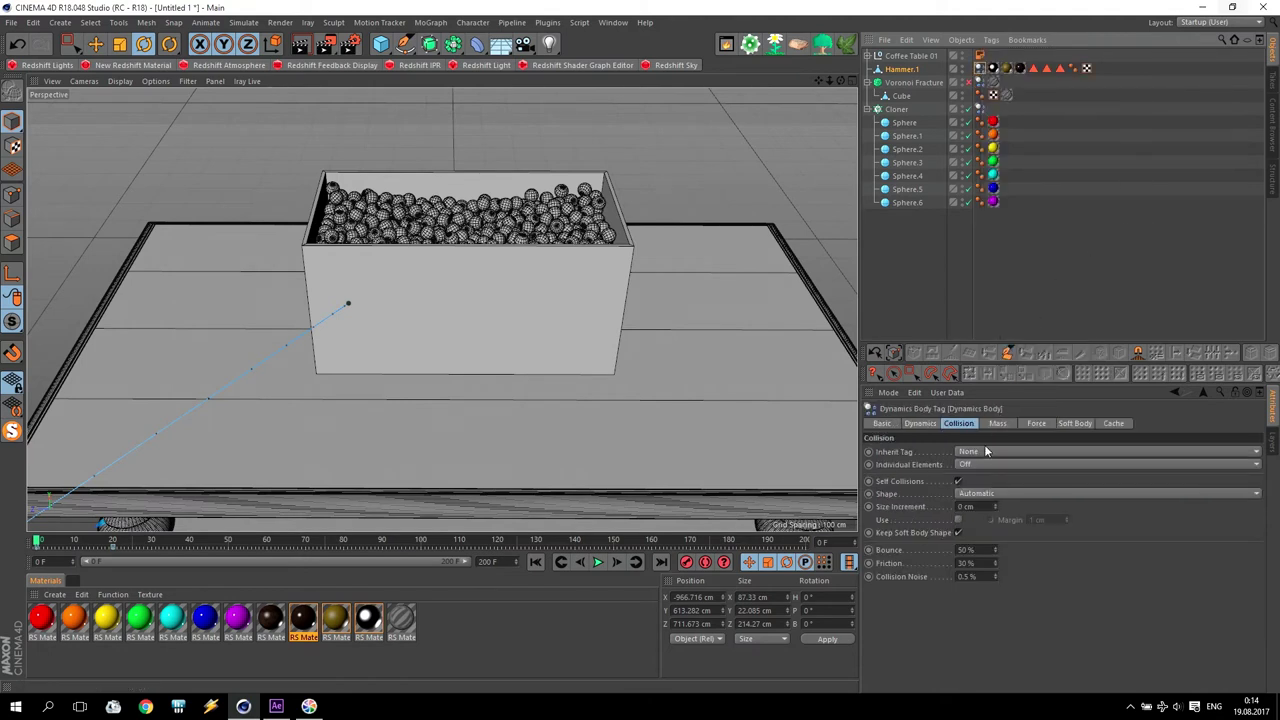
pyautogui.click(971, 493)
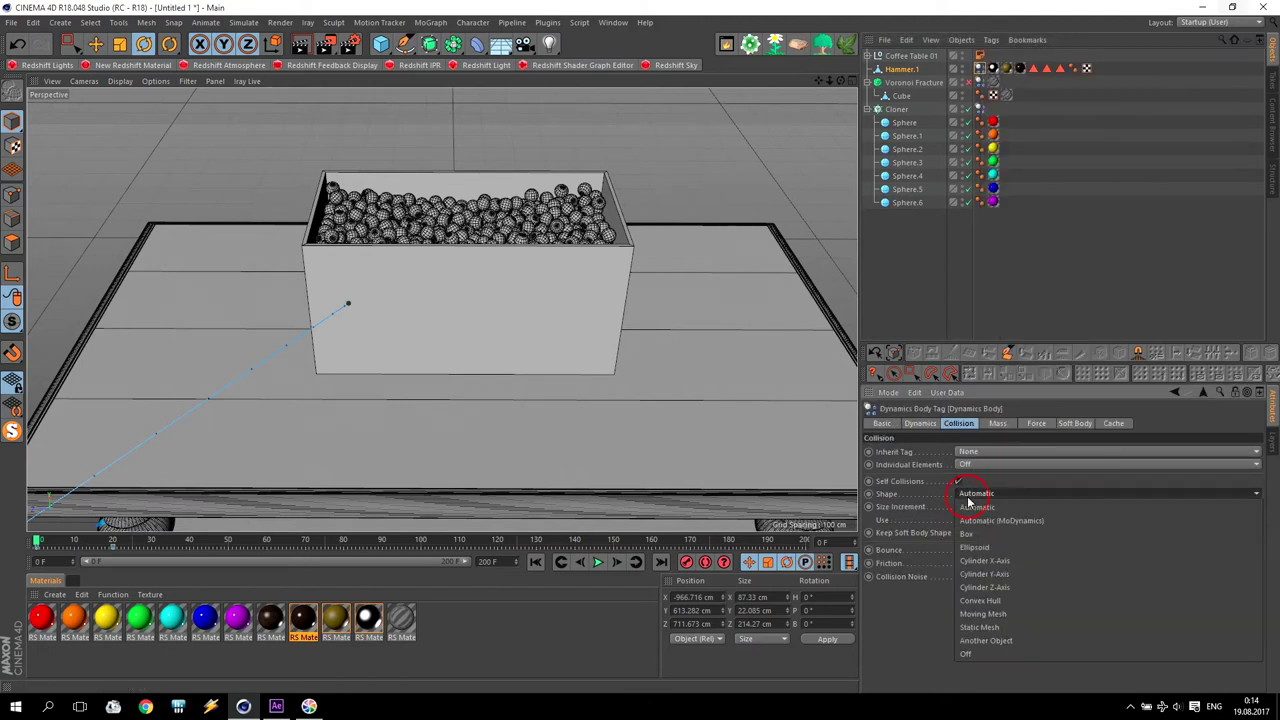
pyautogui.click(996, 601)
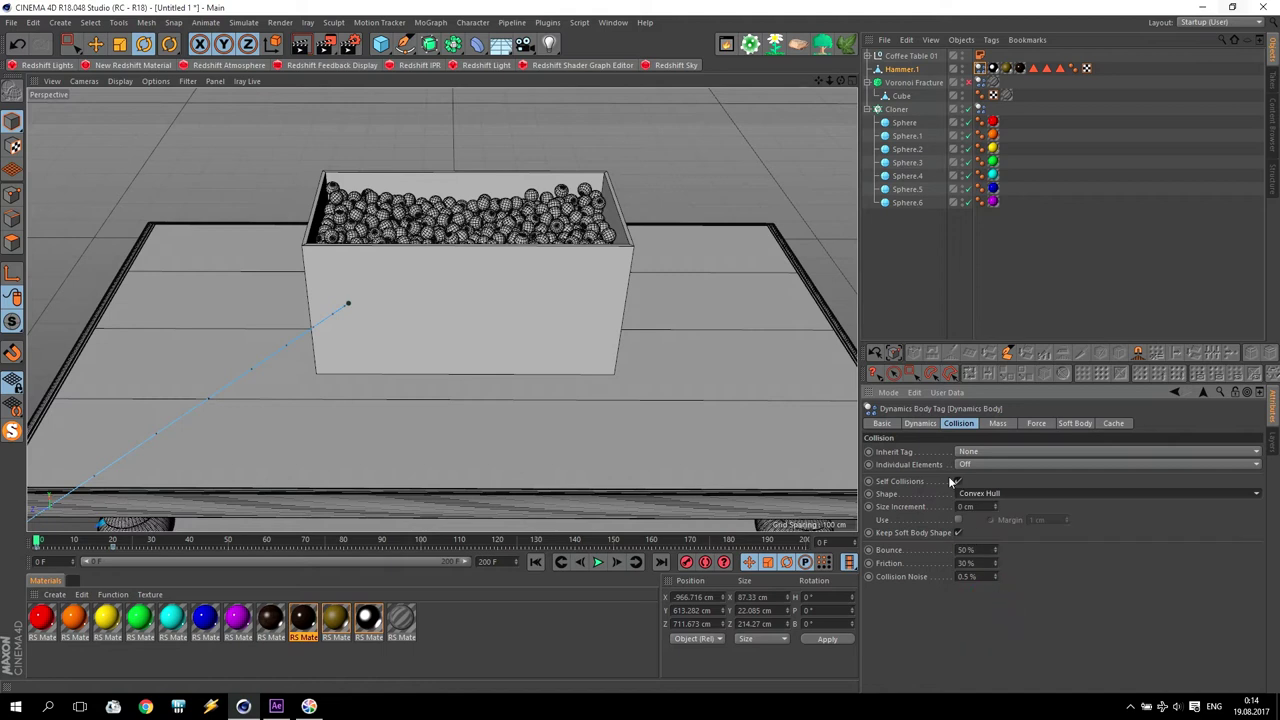
# Step: Set Hammer.1's dynamics trigger to At Velocity Peak, then play and rewind the simulation
pyautogui.click(921, 424)
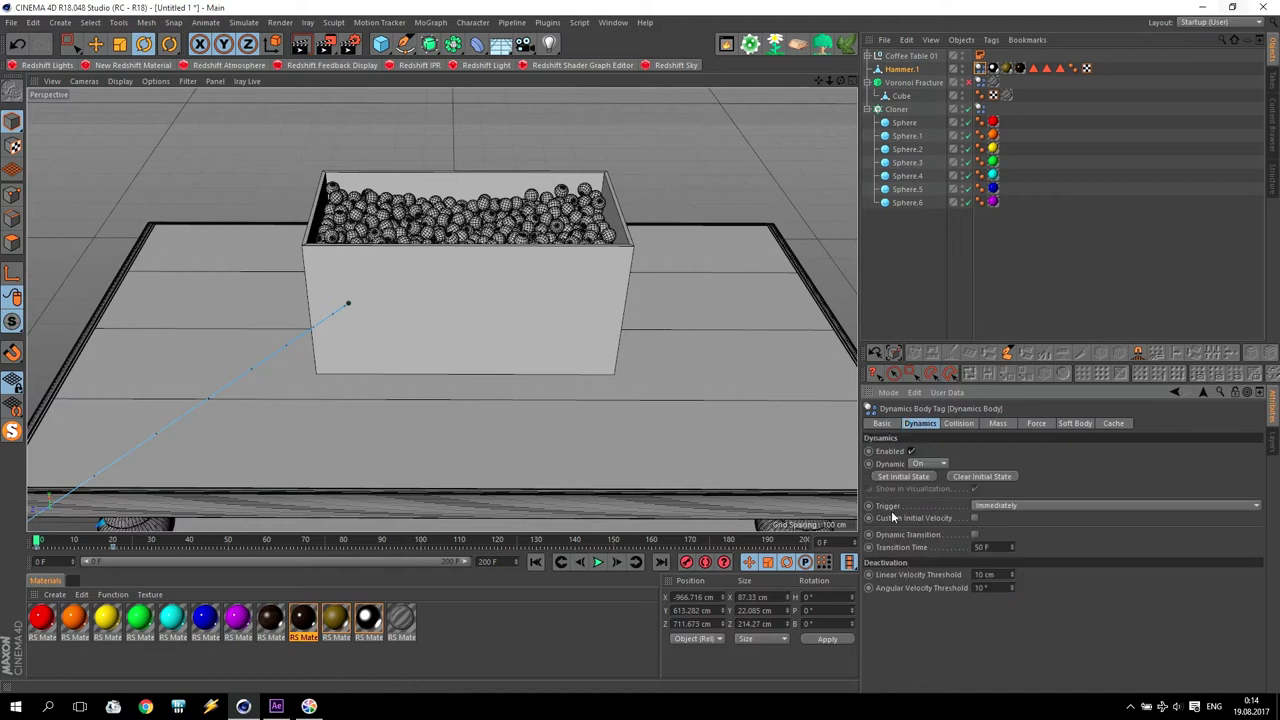
pyautogui.click(993, 507)
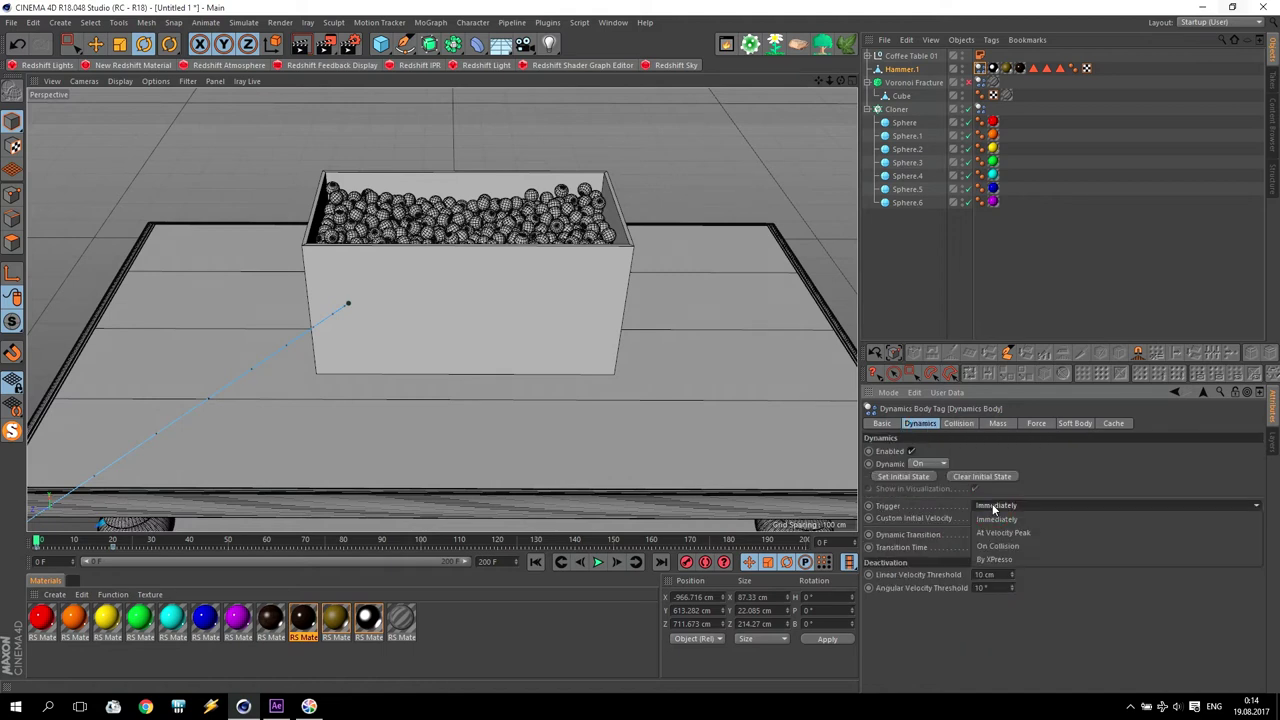
pyautogui.click(1005, 533)
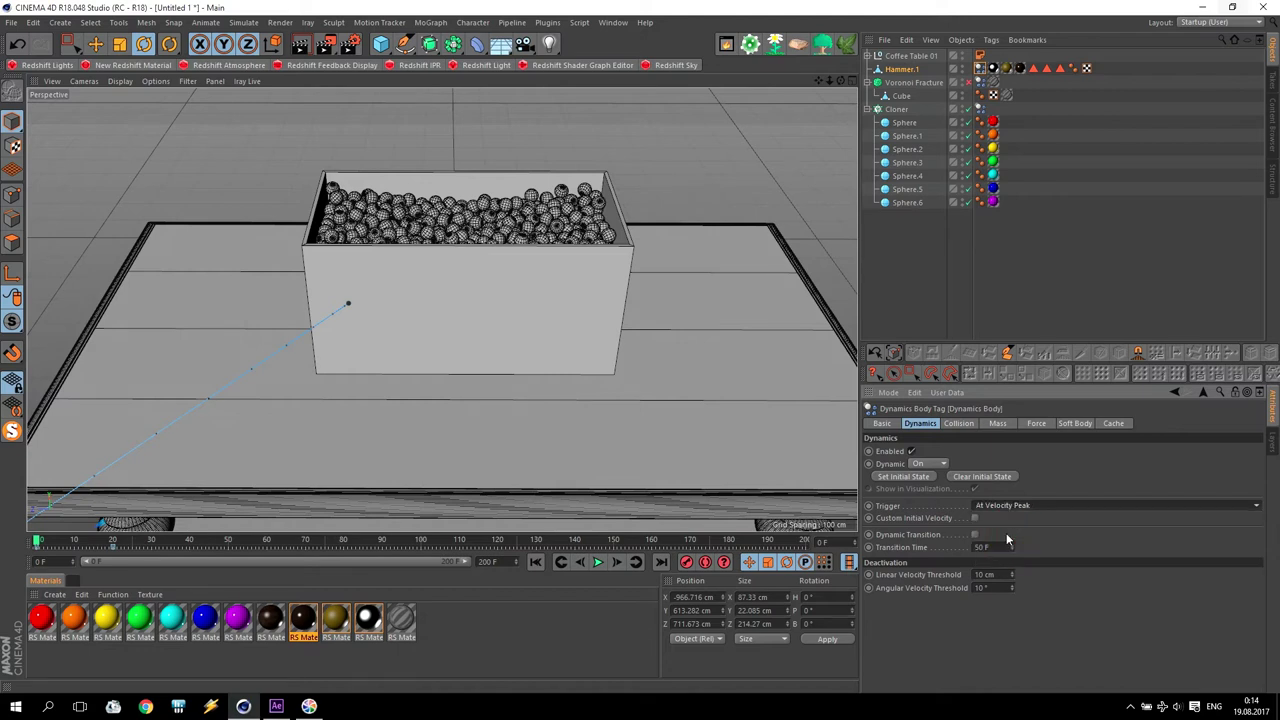
pyautogui.click(535, 562)
pyautogui.click(598, 562)
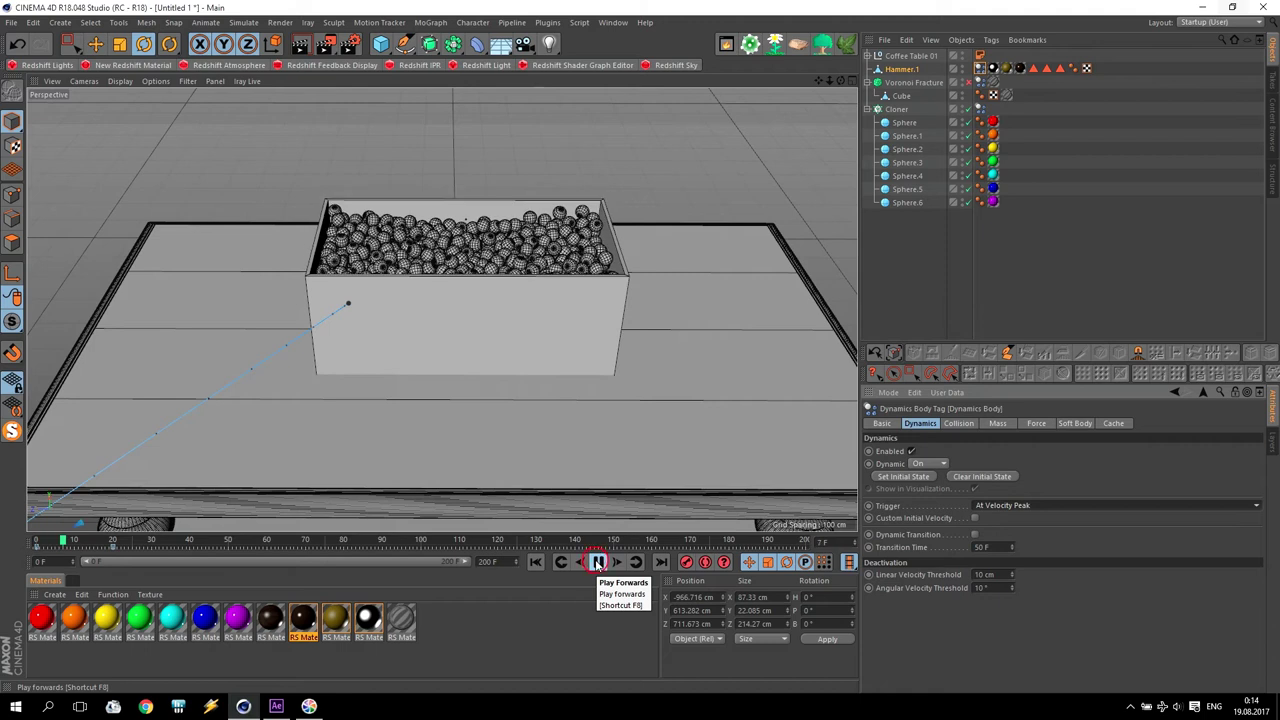
pyautogui.click(535, 562)
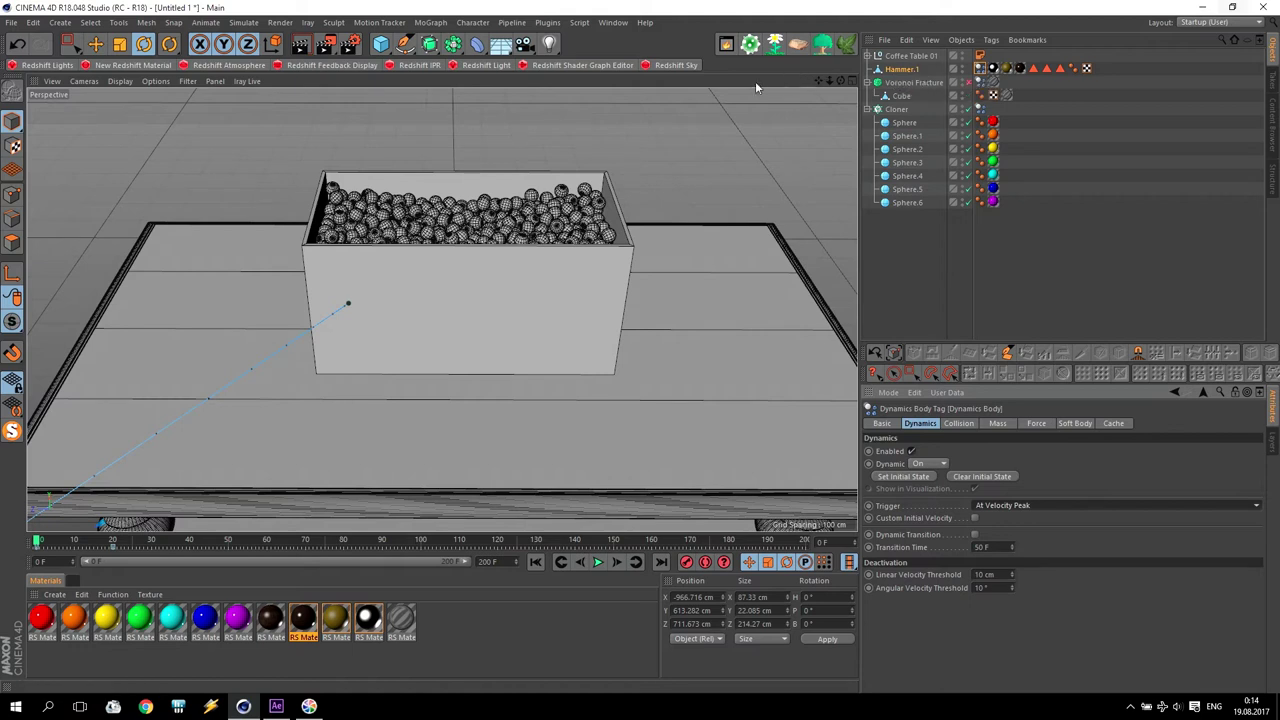
# Step: Add a Collider Body tag to Coffee Table 01, applied to children with Individual Elements set to All
pyautogui.click(902, 56)
pyautogui.click(868, 56)
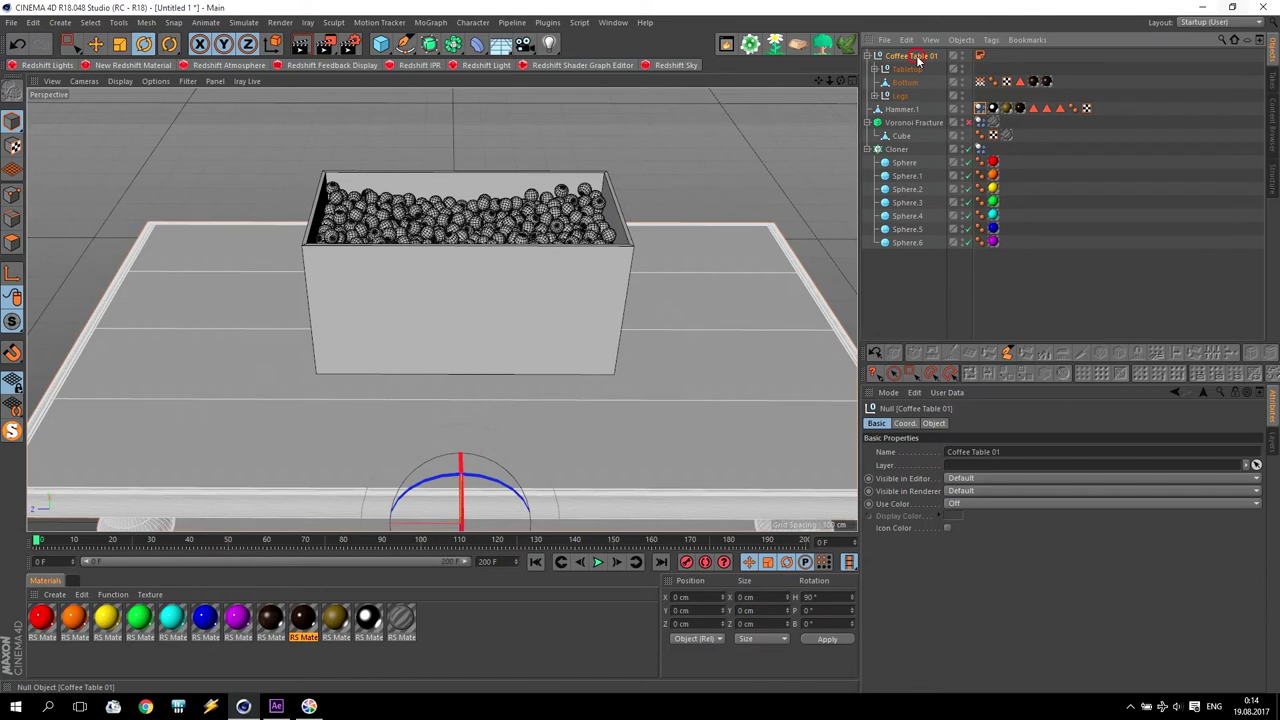
pyautogui.click(990, 39)
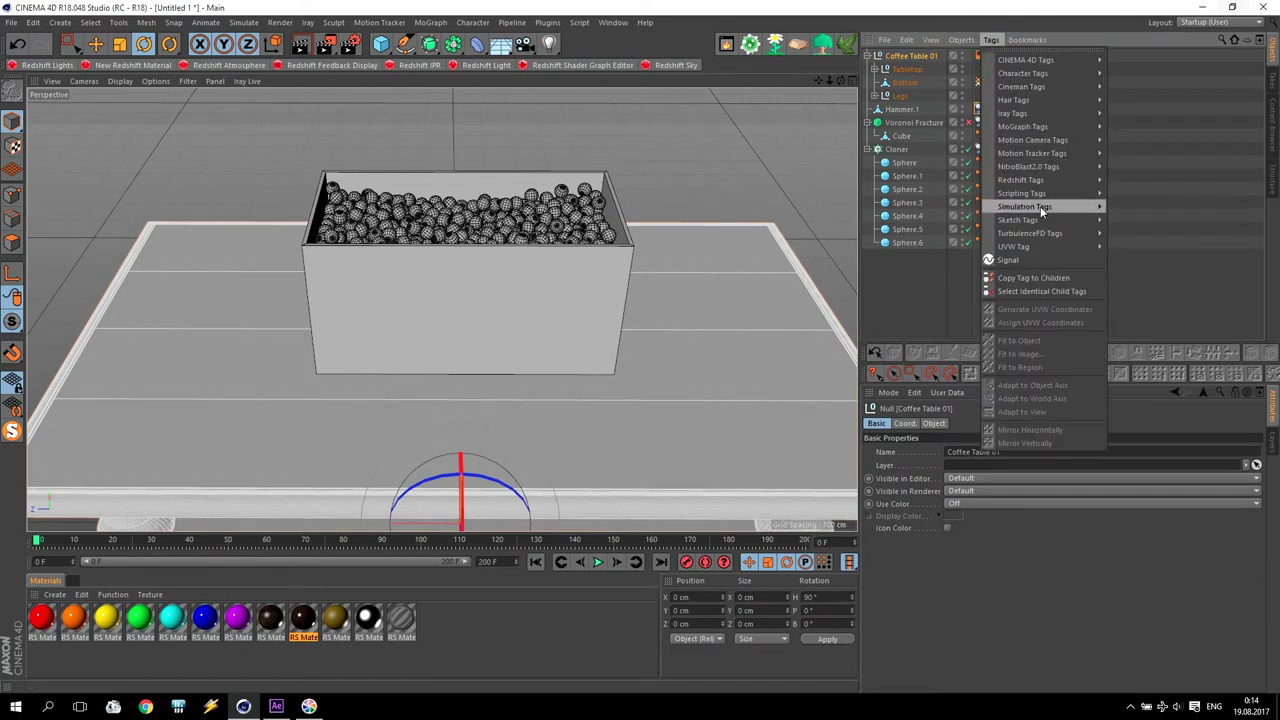
pyautogui.moveTo(1040, 206)
pyautogui.click(1146, 232)
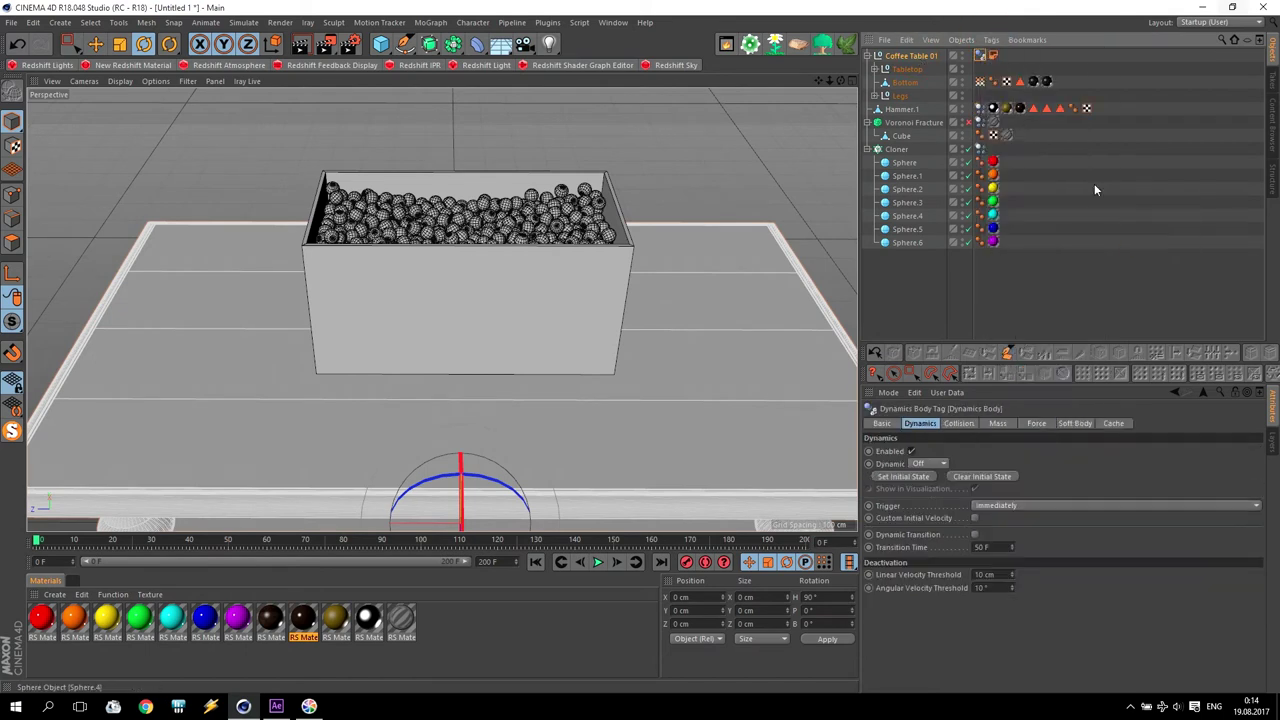
pyautogui.click(962, 423)
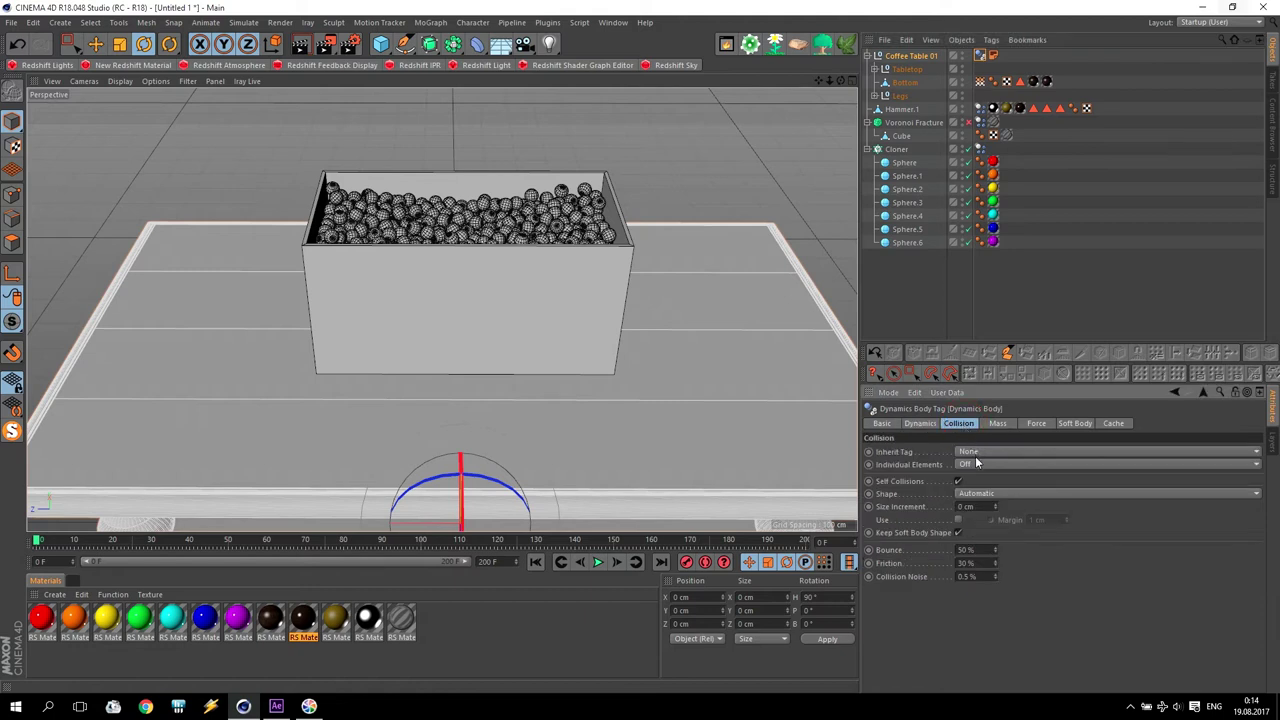
pyautogui.click(976, 455)
pyautogui.click(975, 463)
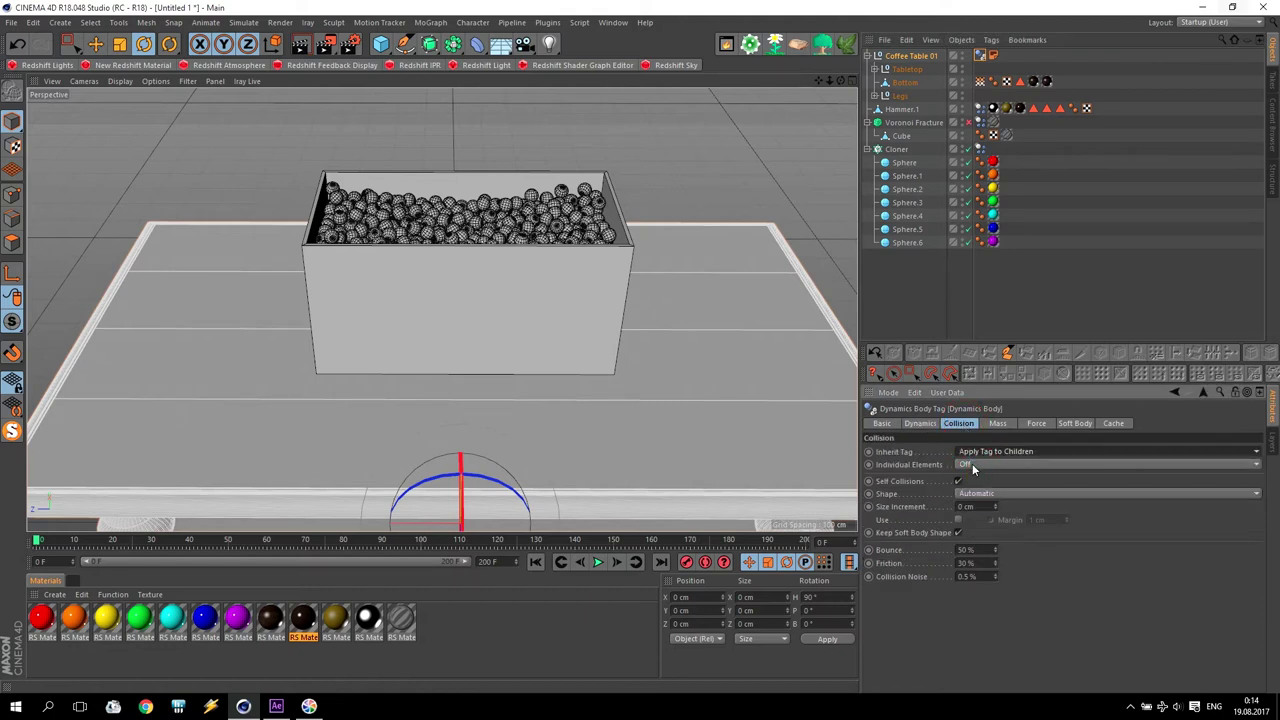
pyautogui.click(972, 463)
pyautogui.click(978, 518)
# Step: Set the table collider to noise 0%, friction 100%, bounce 20%, Convex Hull shape, then play
pyautogui.click(916, 572)
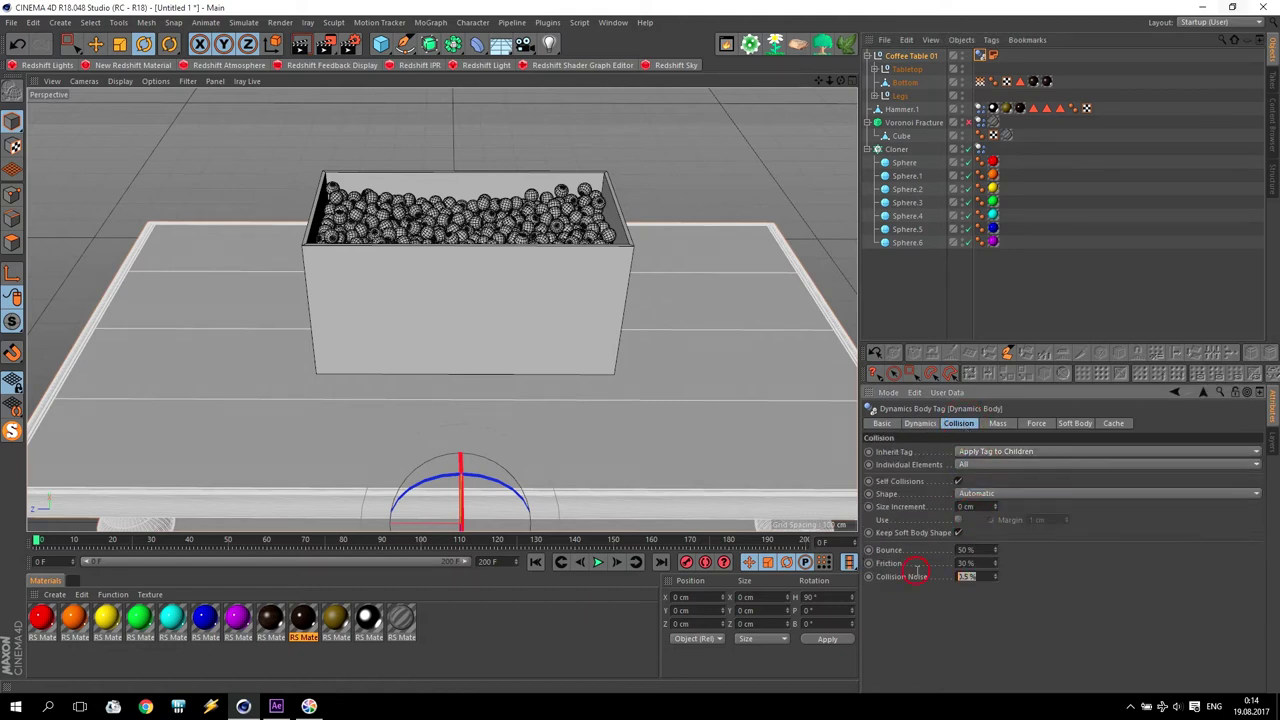
pyautogui.write('0')
pyautogui.press('Return')
pyautogui.moveTo(985, 563); pyautogui.dragTo(930, 555)
pyautogui.moveTo(983, 549); pyautogui.dragTo(940, 553)
pyautogui.click(977, 494)
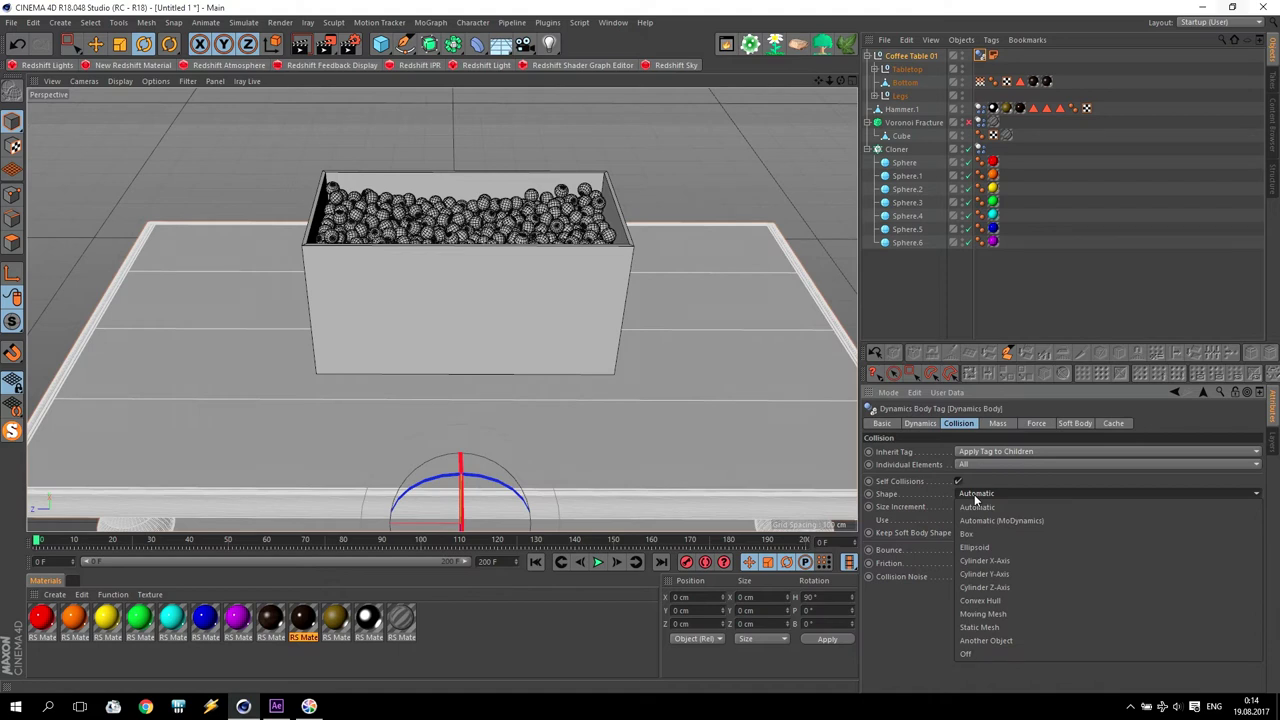
pyautogui.click(990, 613)
pyautogui.click(1002, 494)
pyautogui.click(1017, 594)
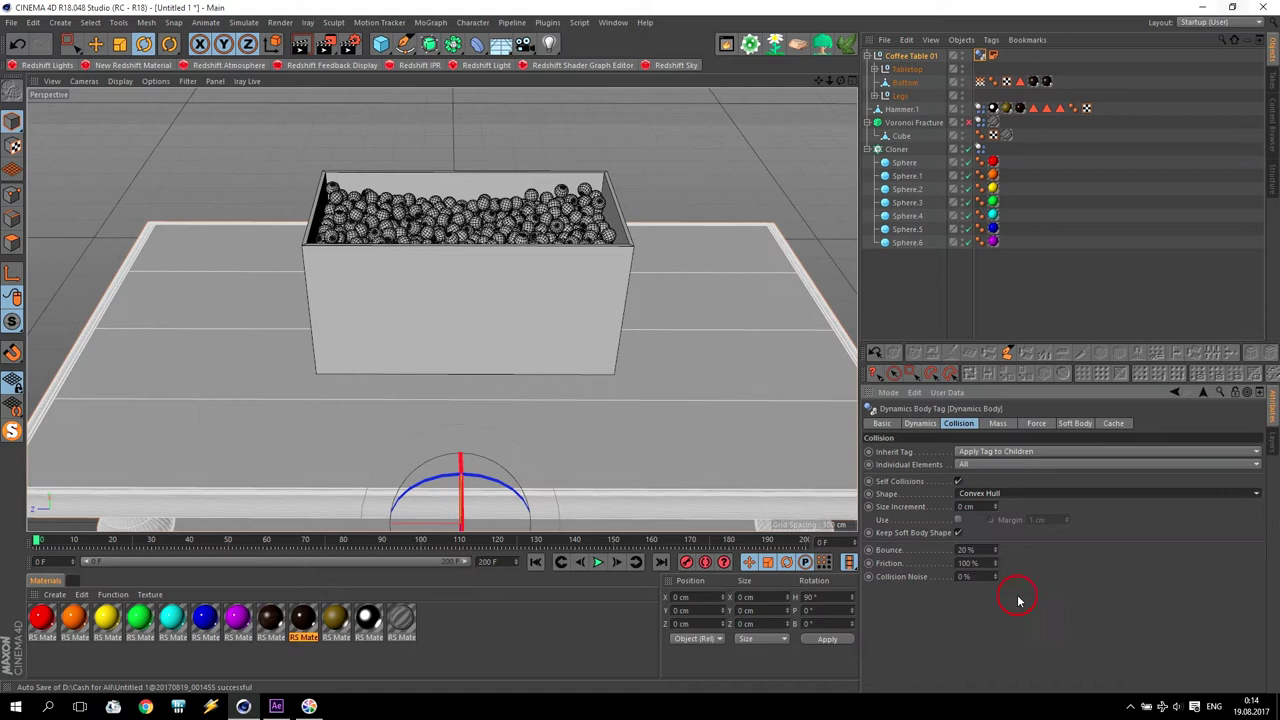
pyautogui.click(920, 424)
pyautogui.click(597, 562)
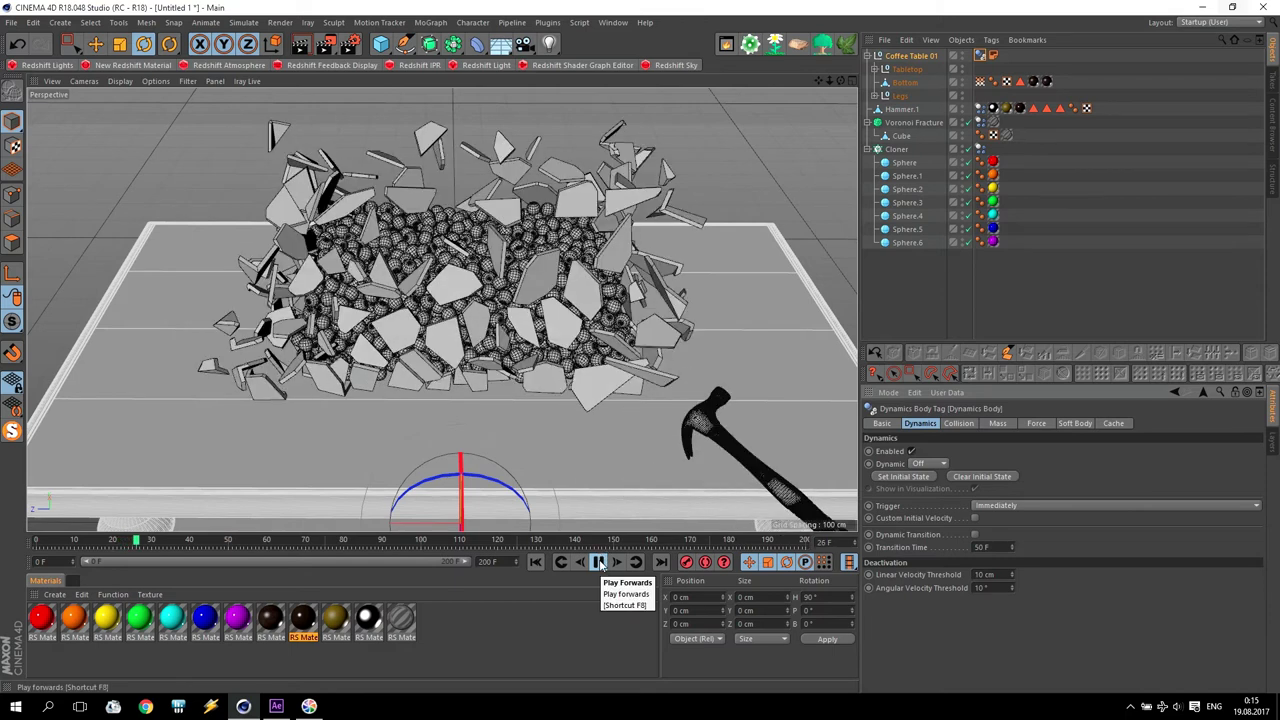
# Step: Stop and rewind the simulation to frame 0, then enlarge the top view
pyautogui.click(598, 562)
pyautogui.click(537, 562)
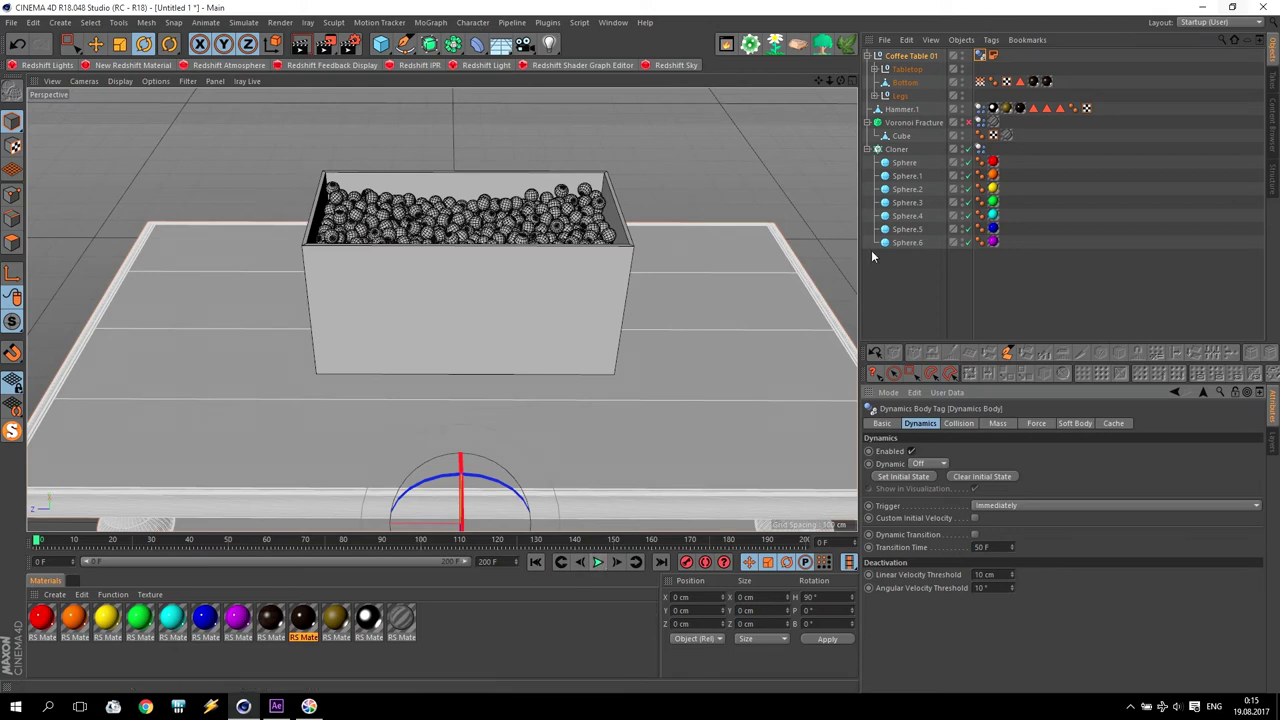
pyautogui.middleClick(739, 238)
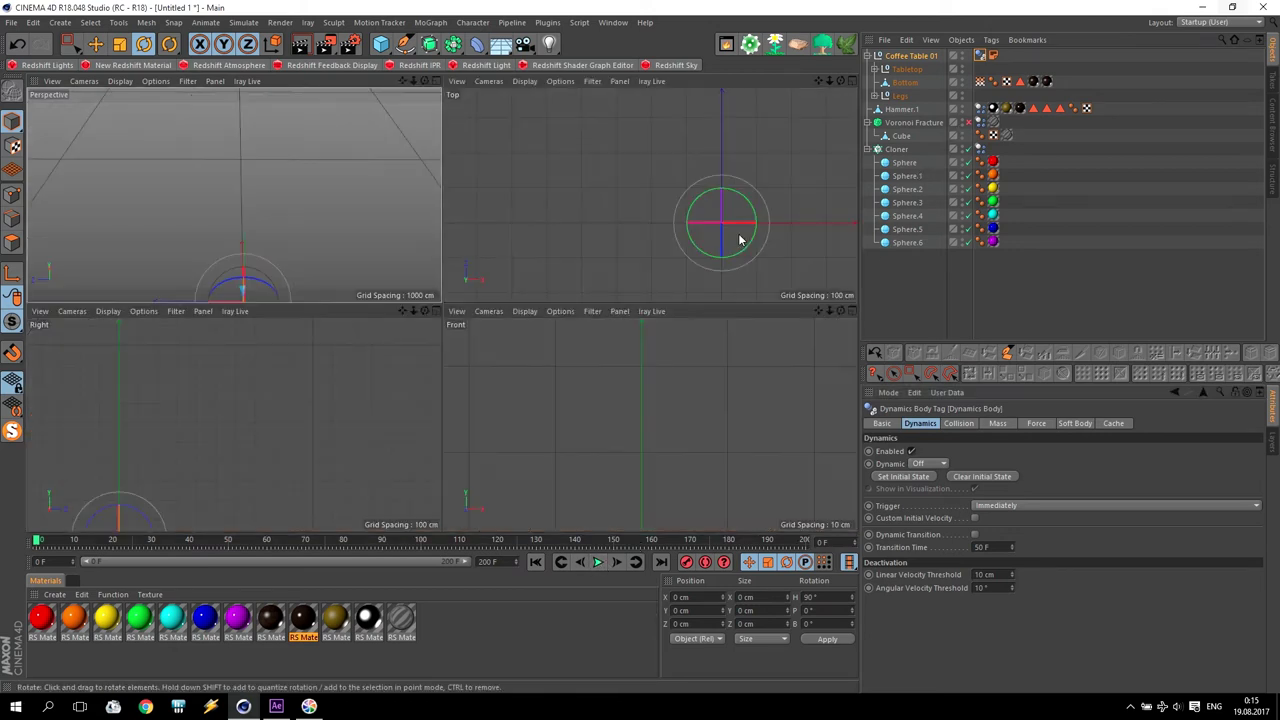
pyautogui.middleClick(665, 222)
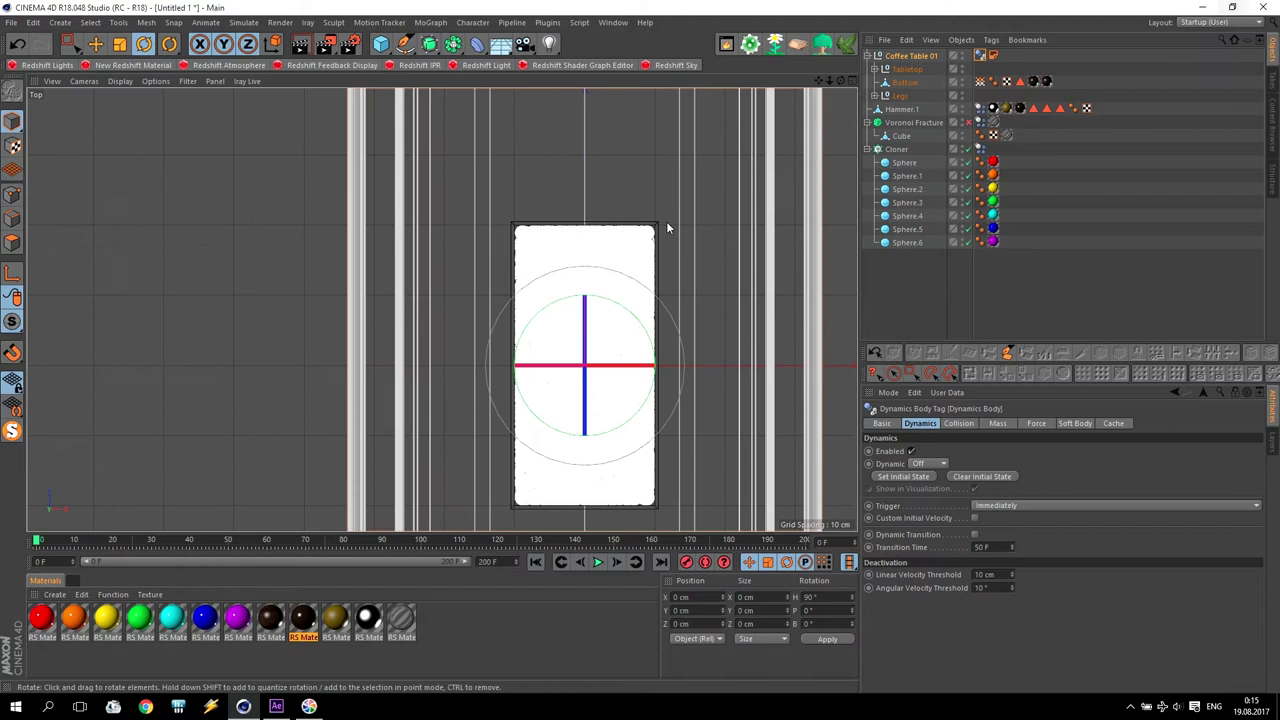
pyautogui.scroll(-5, 629, 380)
# Step: Replay the simulation from above, then show the Voronoi Fracture object's Basic properties
pyautogui.click(598, 562)
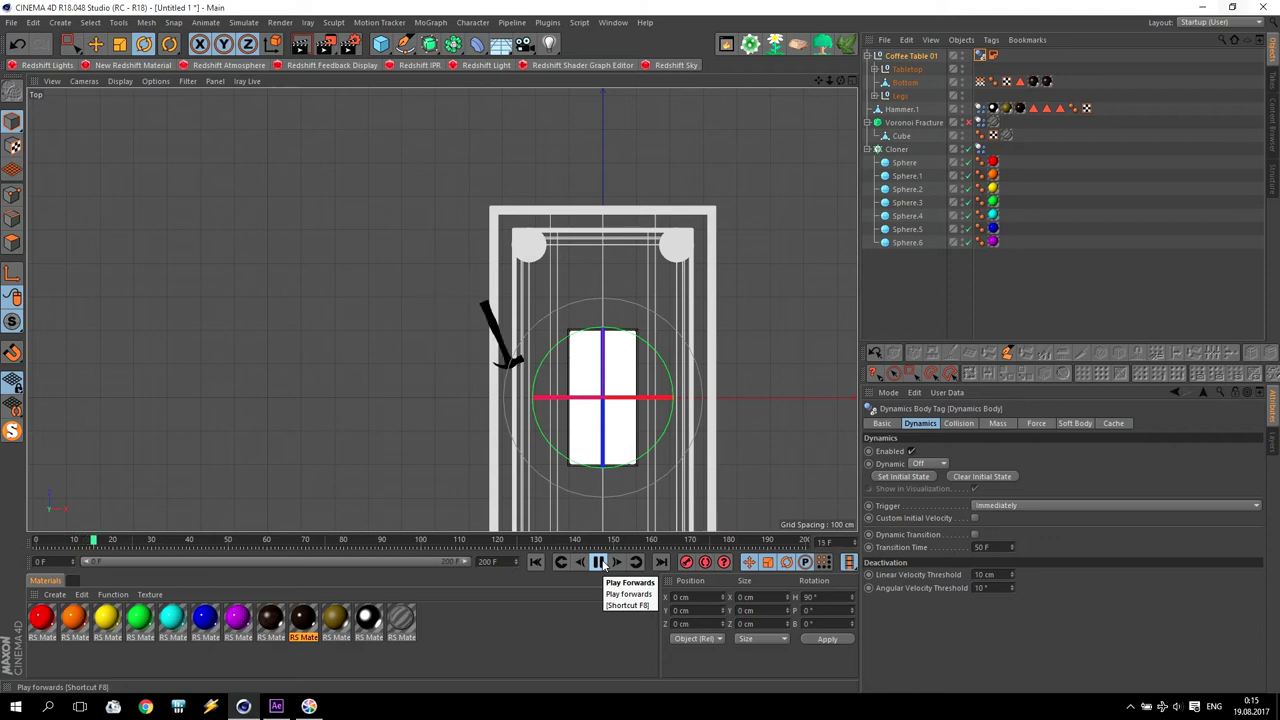
pyautogui.click(600, 563)
pyautogui.scroll(8, 592, 434)
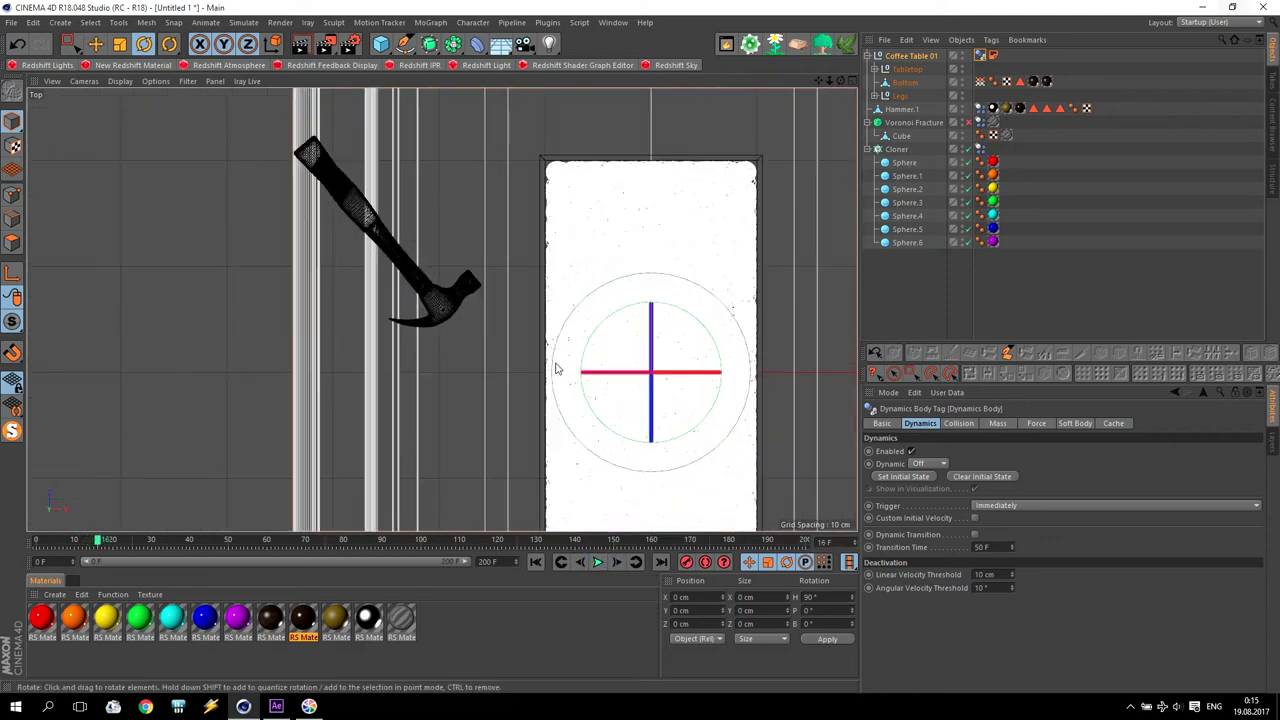
pyautogui.click(912, 122)
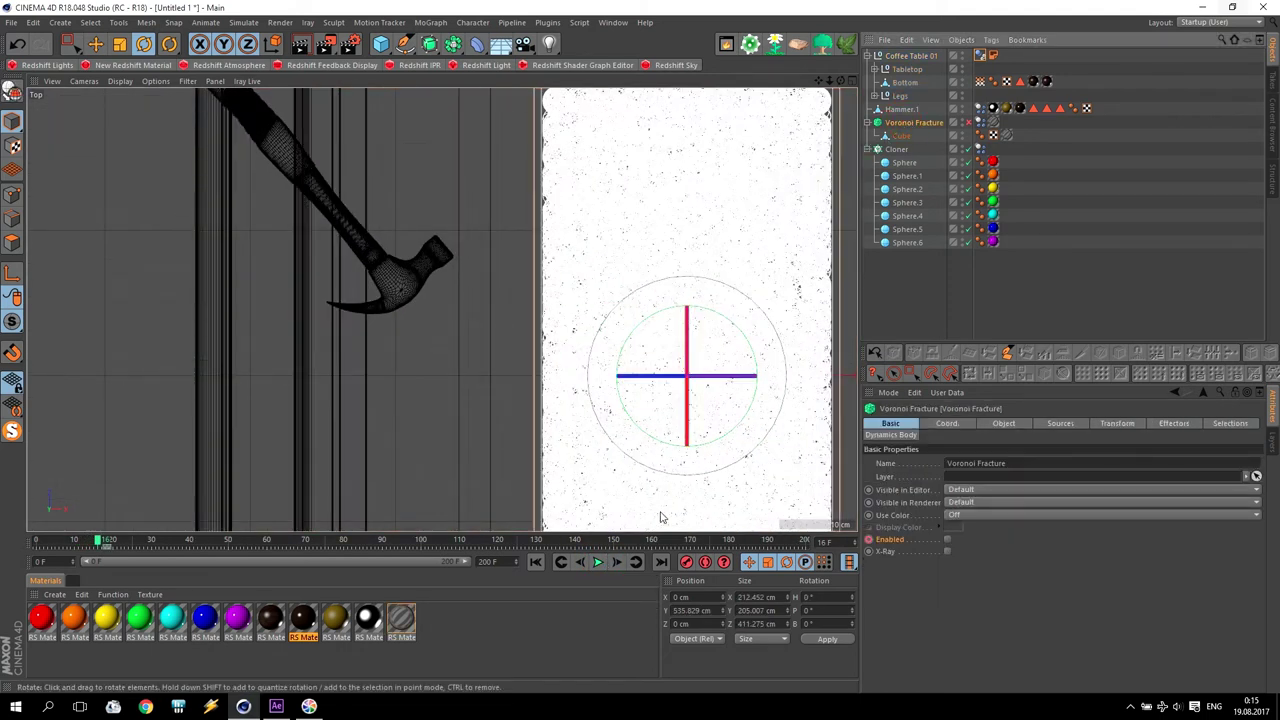
# Step: Step frame by frame, select the hammer's keys at frames 17–20, and rewind to frame 0
pyautogui.click(620, 562)
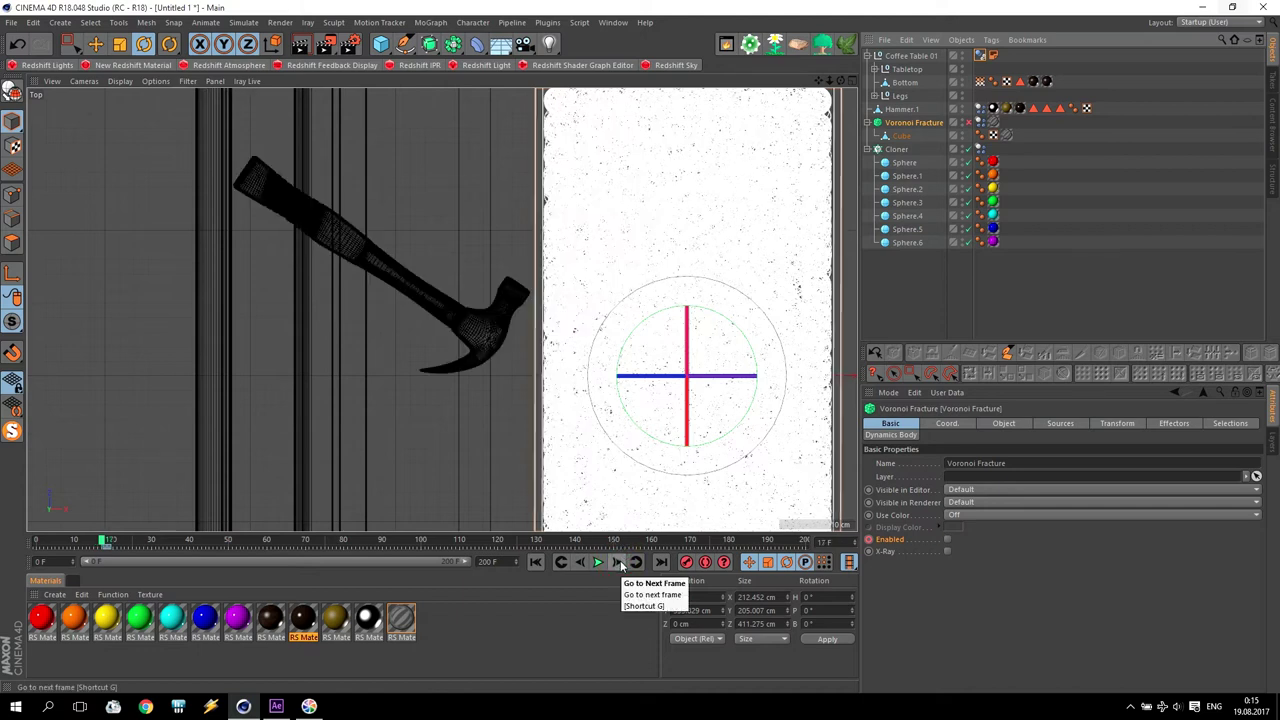
pyautogui.click(620, 562)
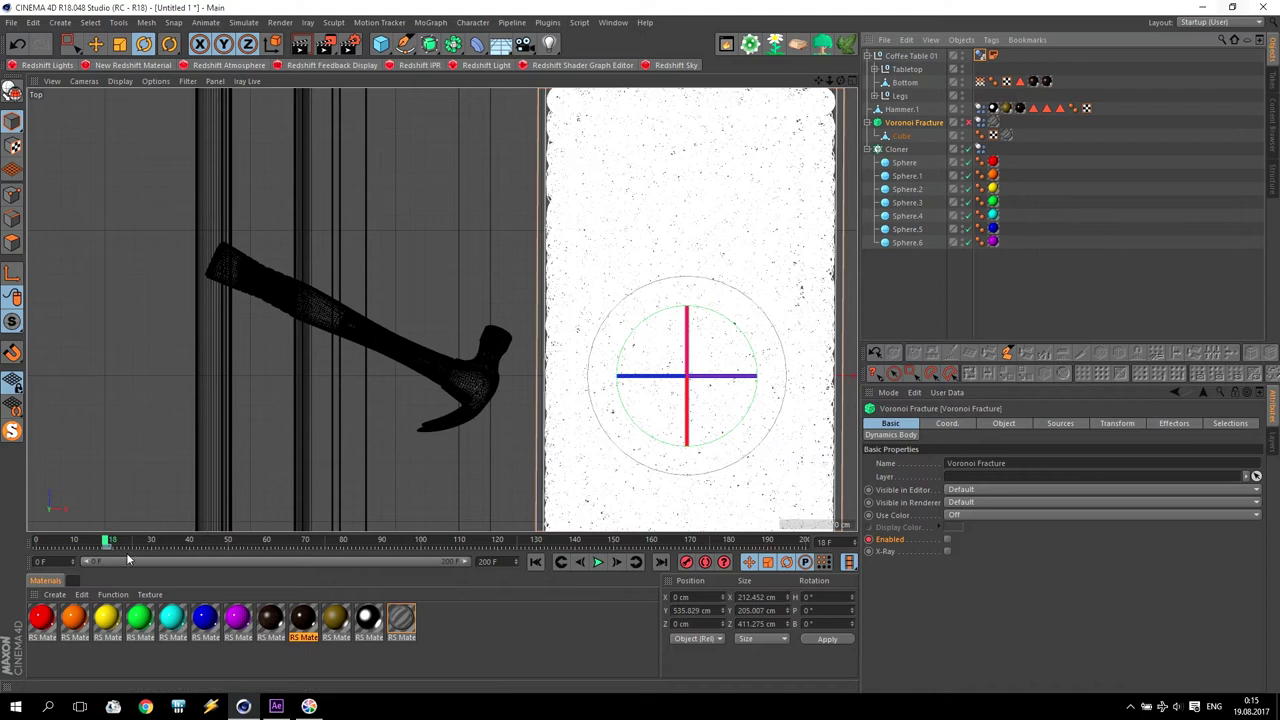
pyautogui.moveTo(467, 561); pyautogui.dragTo(140, 563)
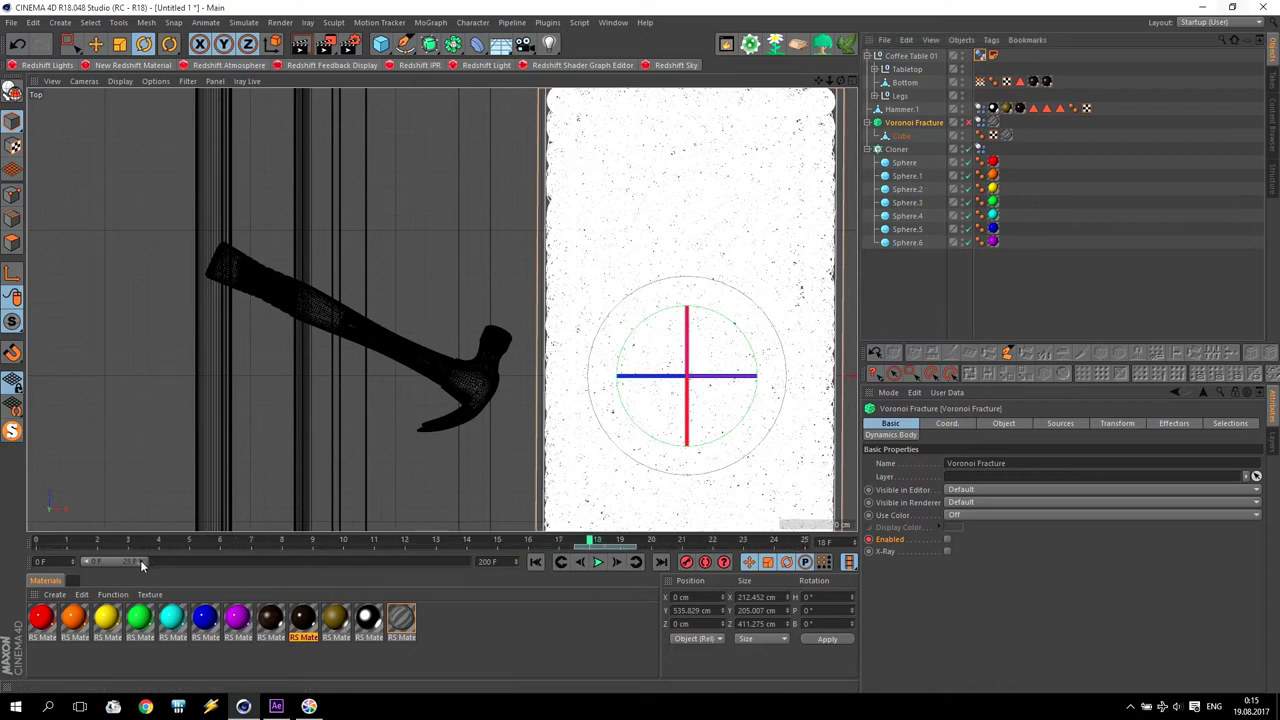
pyautogui.moveTo(540, 548); pyautogui.dragTo(625, 555)
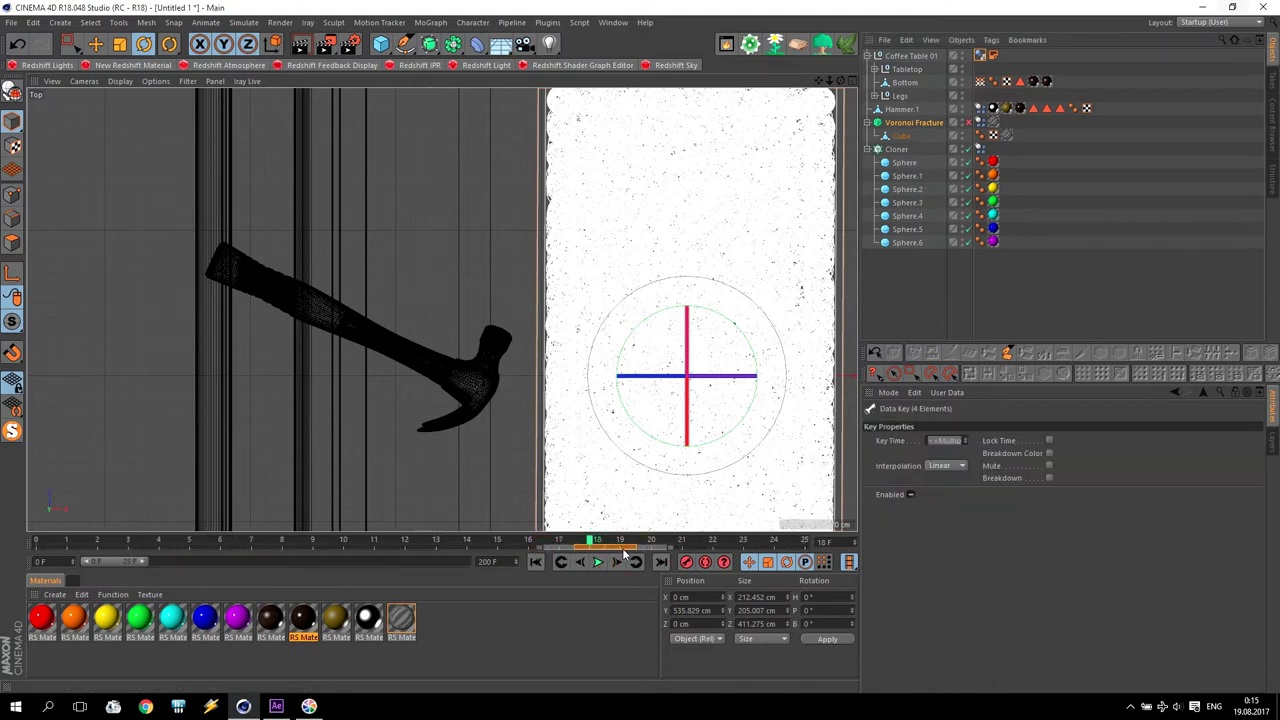
pyautogui.click(535, 562)
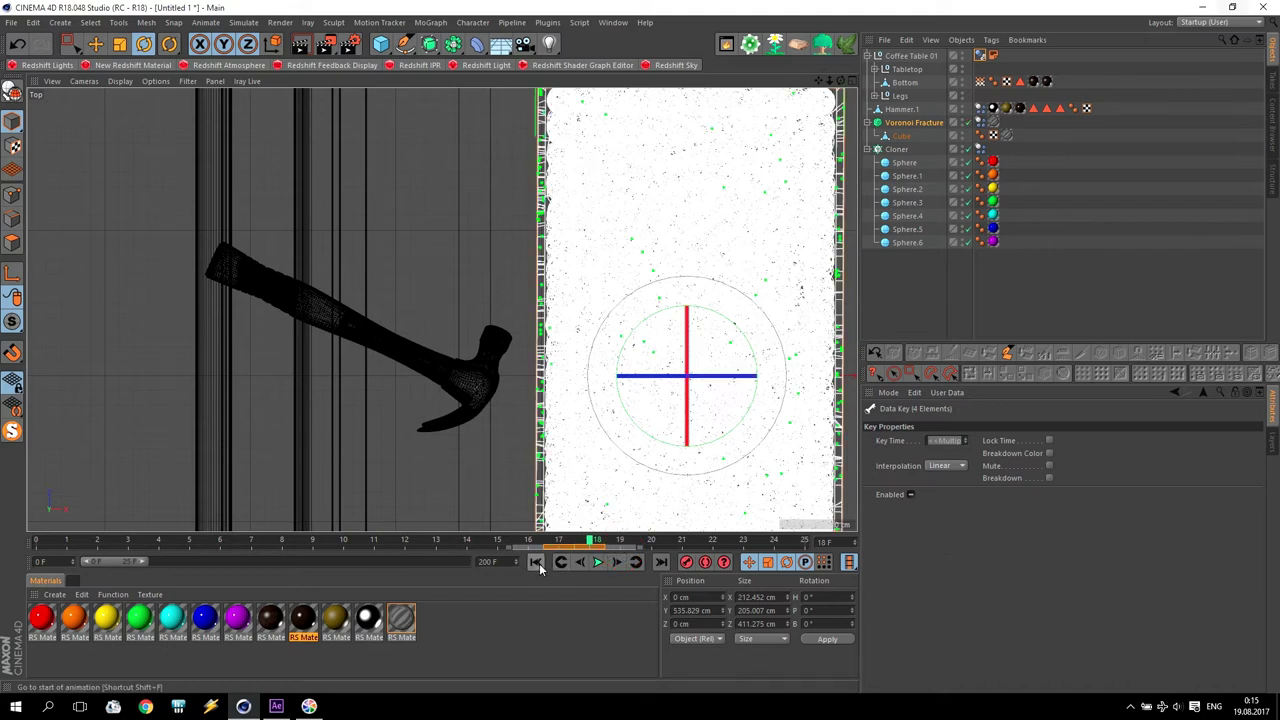
pyautogui.moveTo(143, 562); pyautogui.dragTo(470, 562)
# Step: Preview the box shattering in the single perspective view, then rewind to frame 0
pyautogui.middleClick(488, 386)
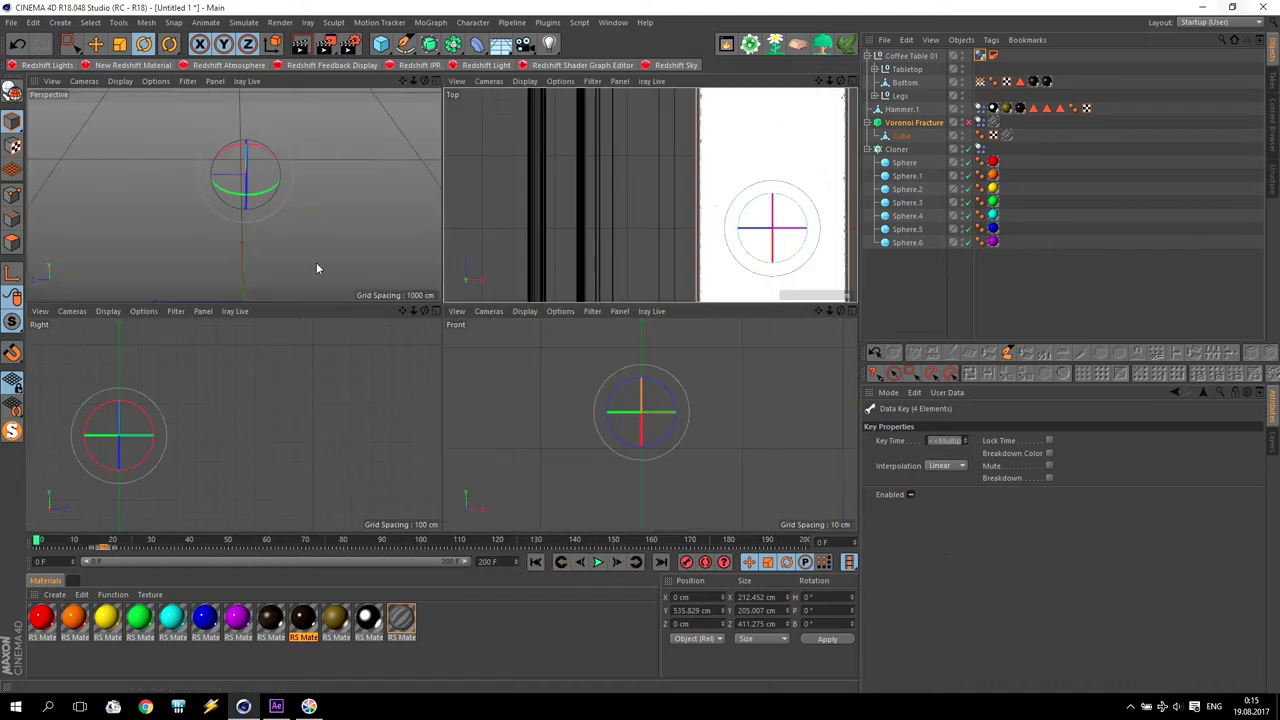
pyautogui.middleClick(316, 262)
pyautogui.click(597, 563)
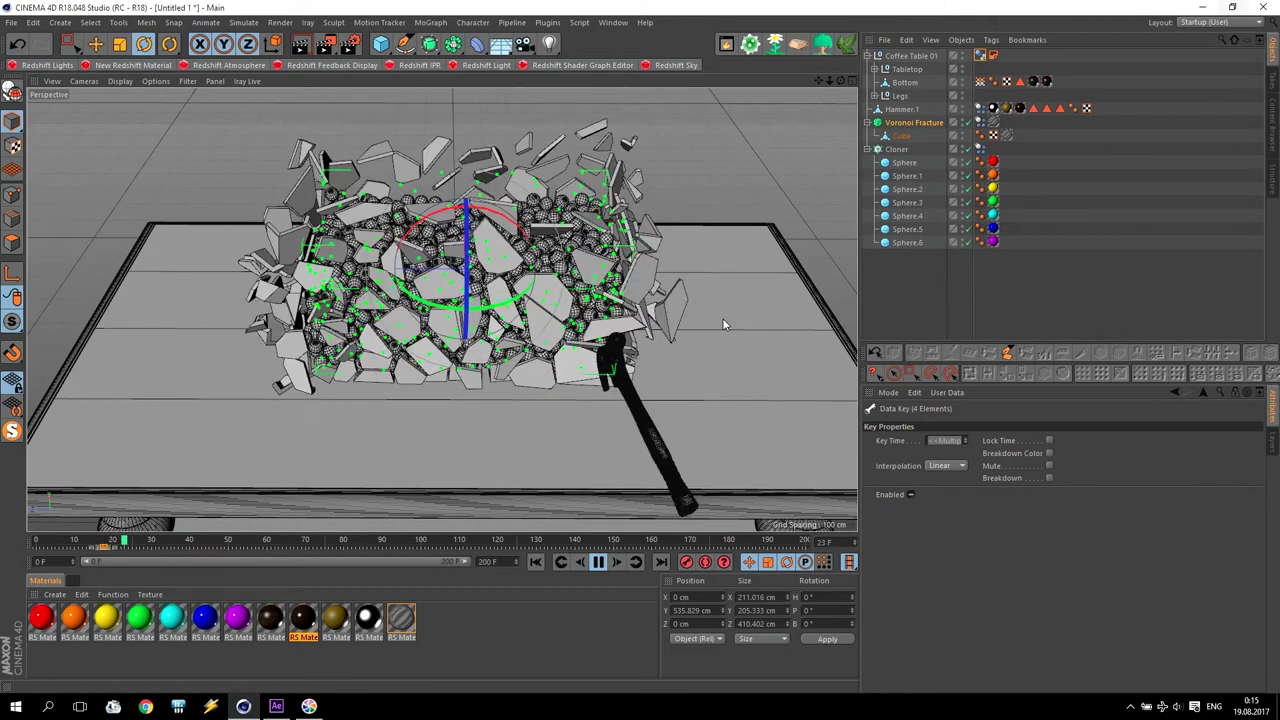
pyautogui.click(536, 561)
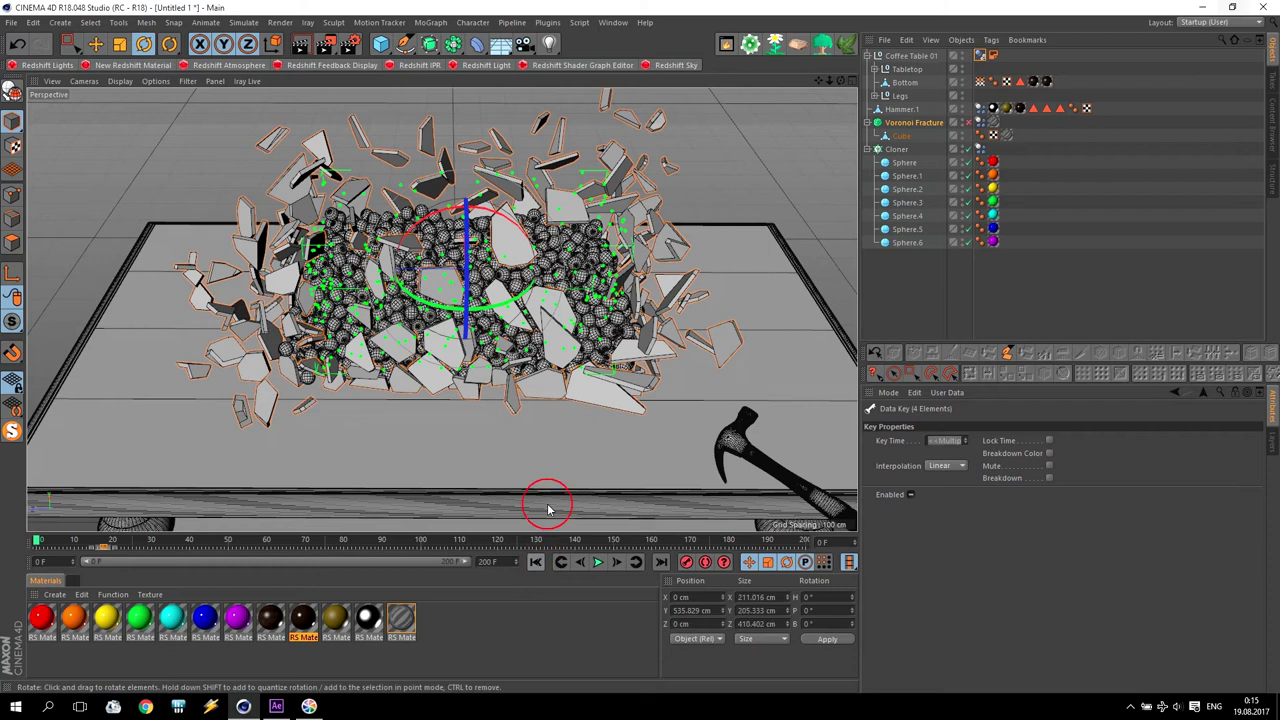
pyautogui.click(980, 123)
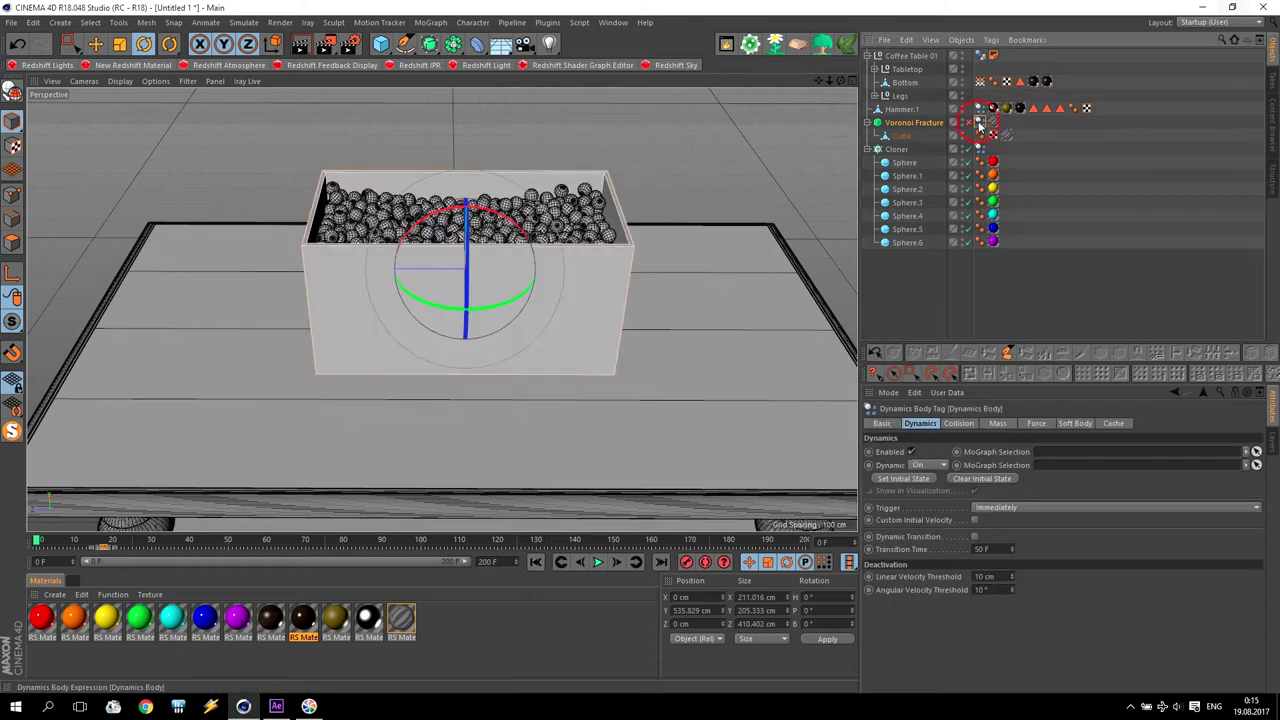
pyautogui.click(958, 424)
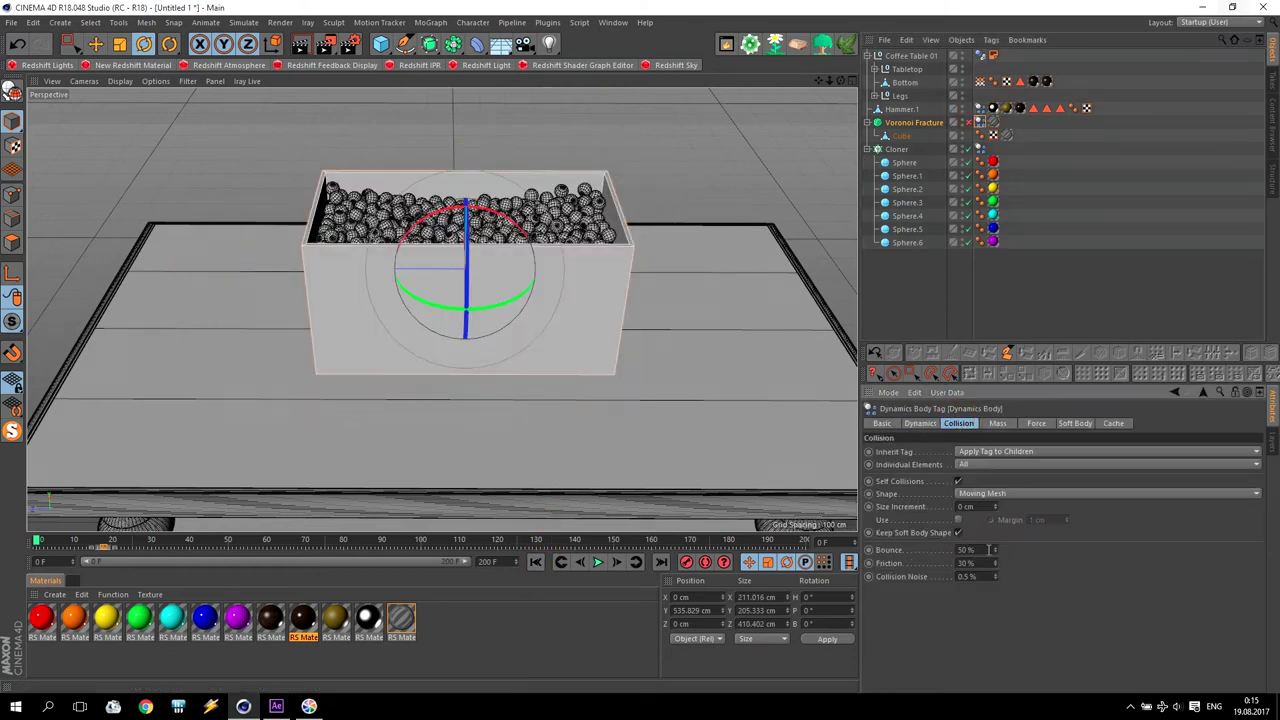
pyautogui.click(984, 577)
pyautogui.click(922, 424)
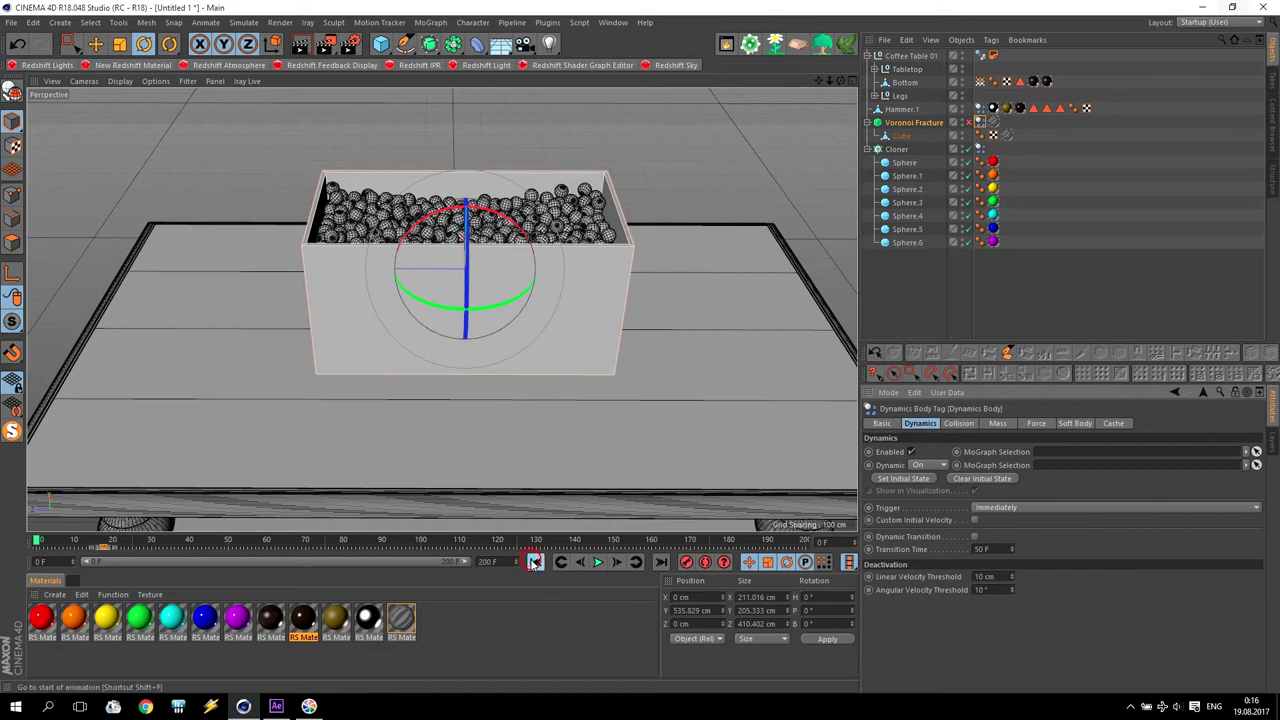
pyautogui.click(599, 562)
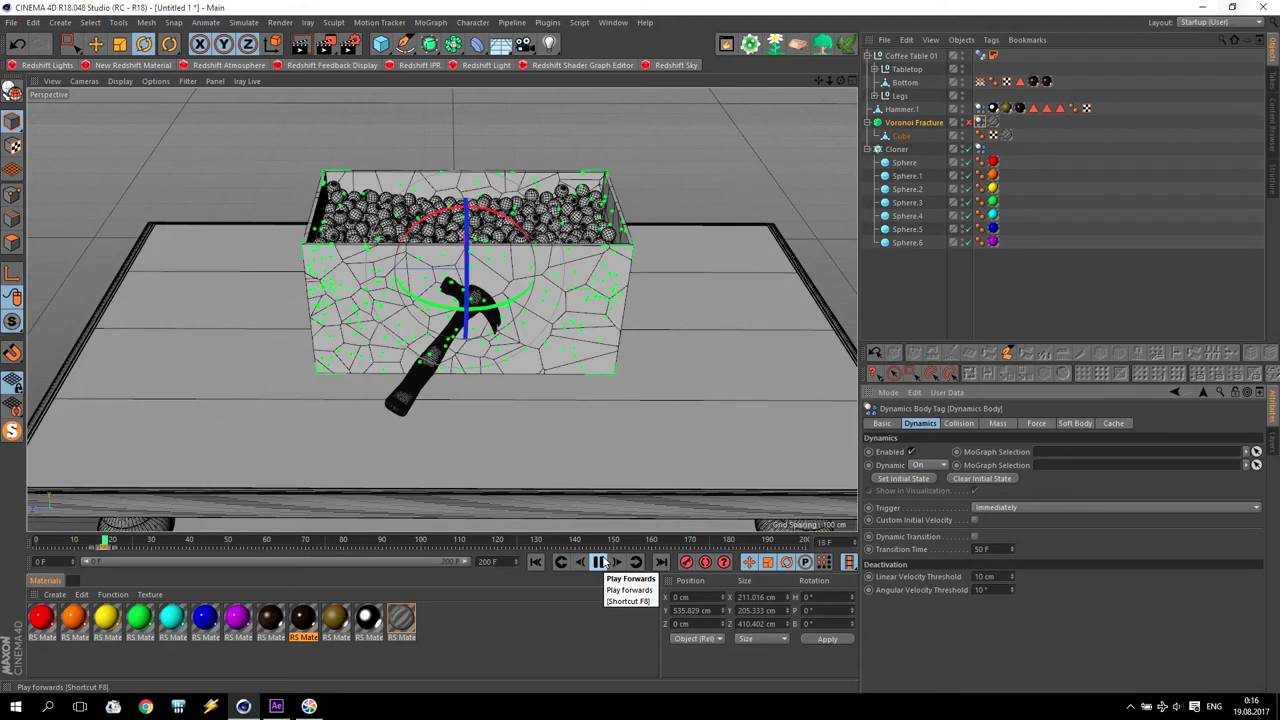
pyautogui.click(536, 562)
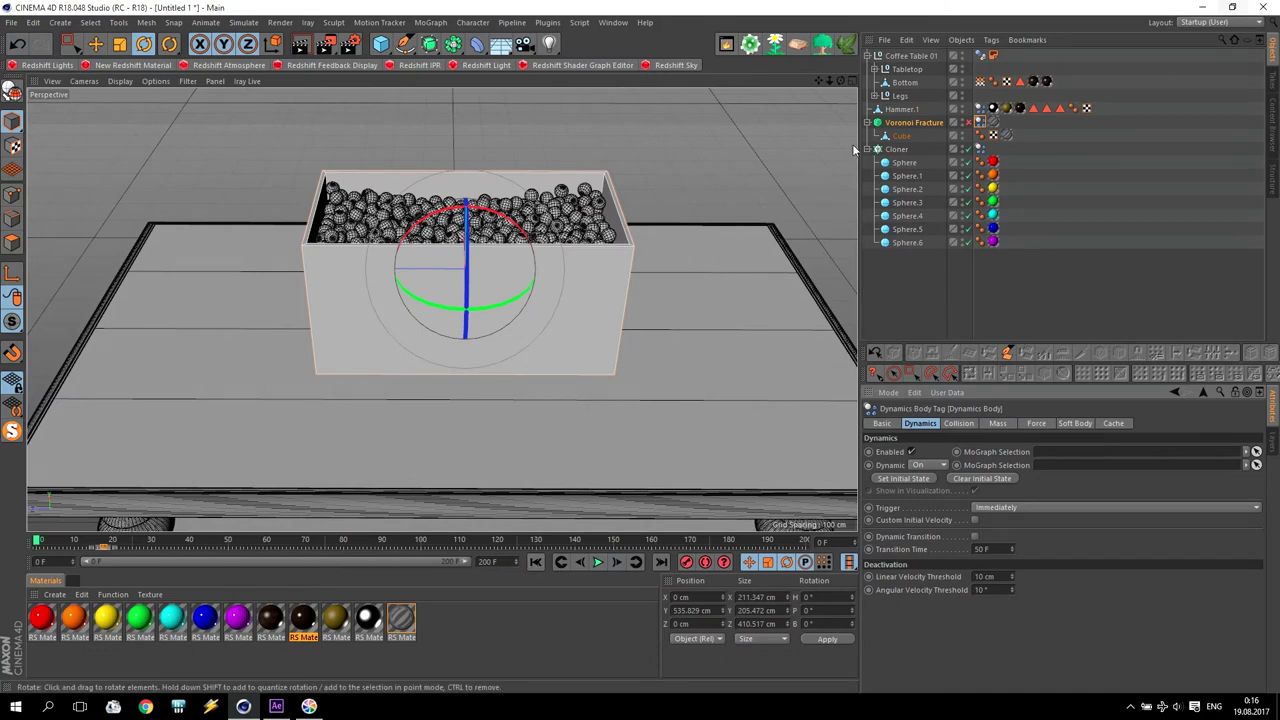
pyautogui.moveTo(469, 561); pyautogui.dragTo(150, 561)
pyautogui.click(500, 551)
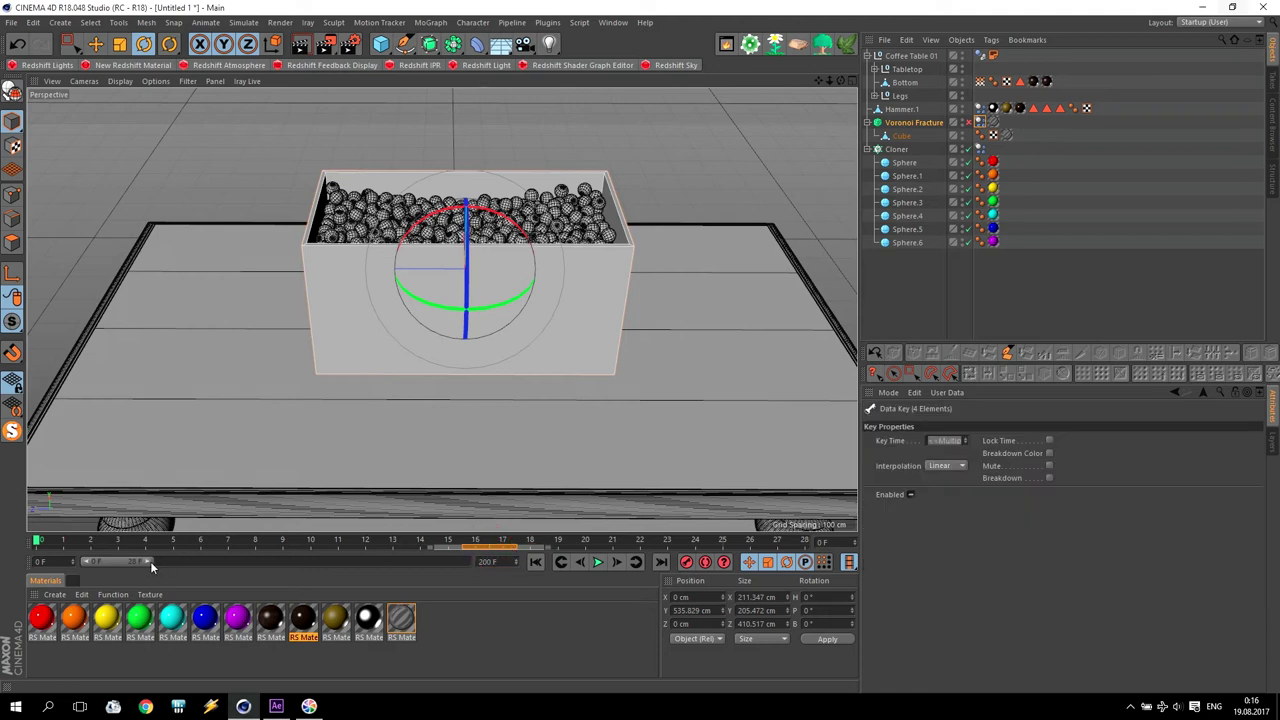
pyautogui.moveTo(150, 561); pyautogui.dragTo(556, 567)
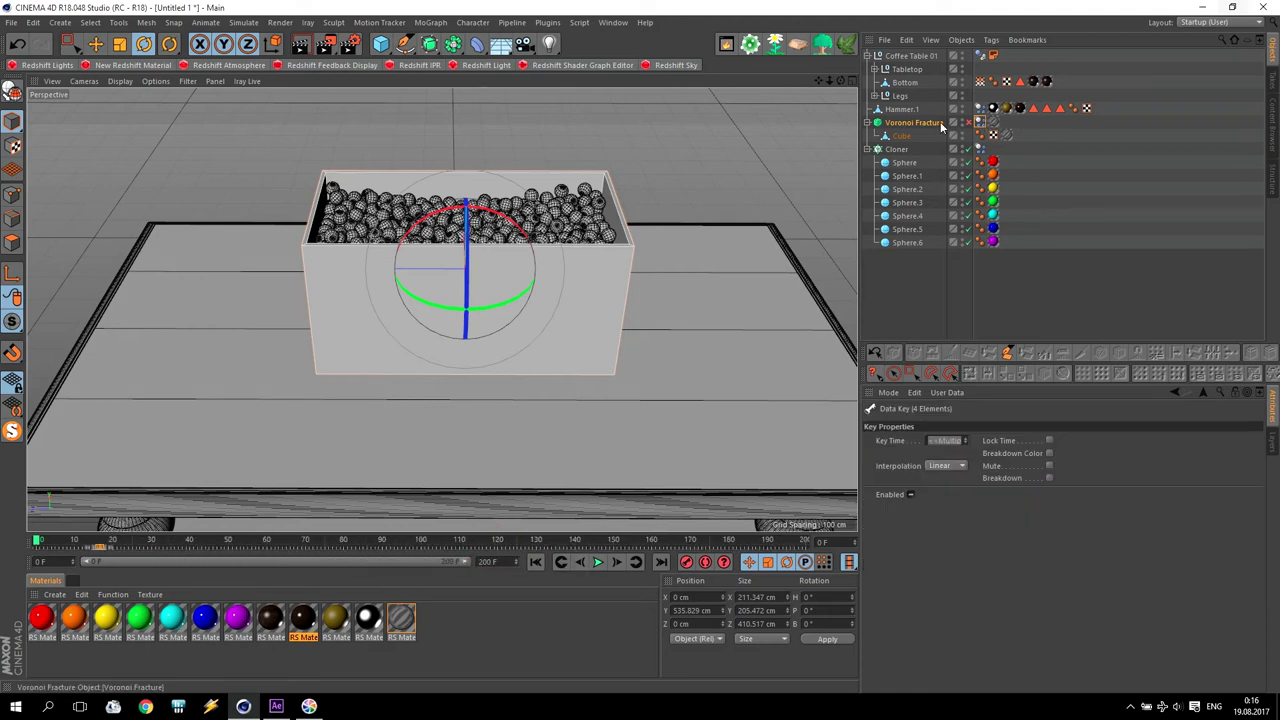
# Step: Set Hammer.1's Dynamics Body mass to Custom Density with Density 5
pyautogui.click(901, 109)
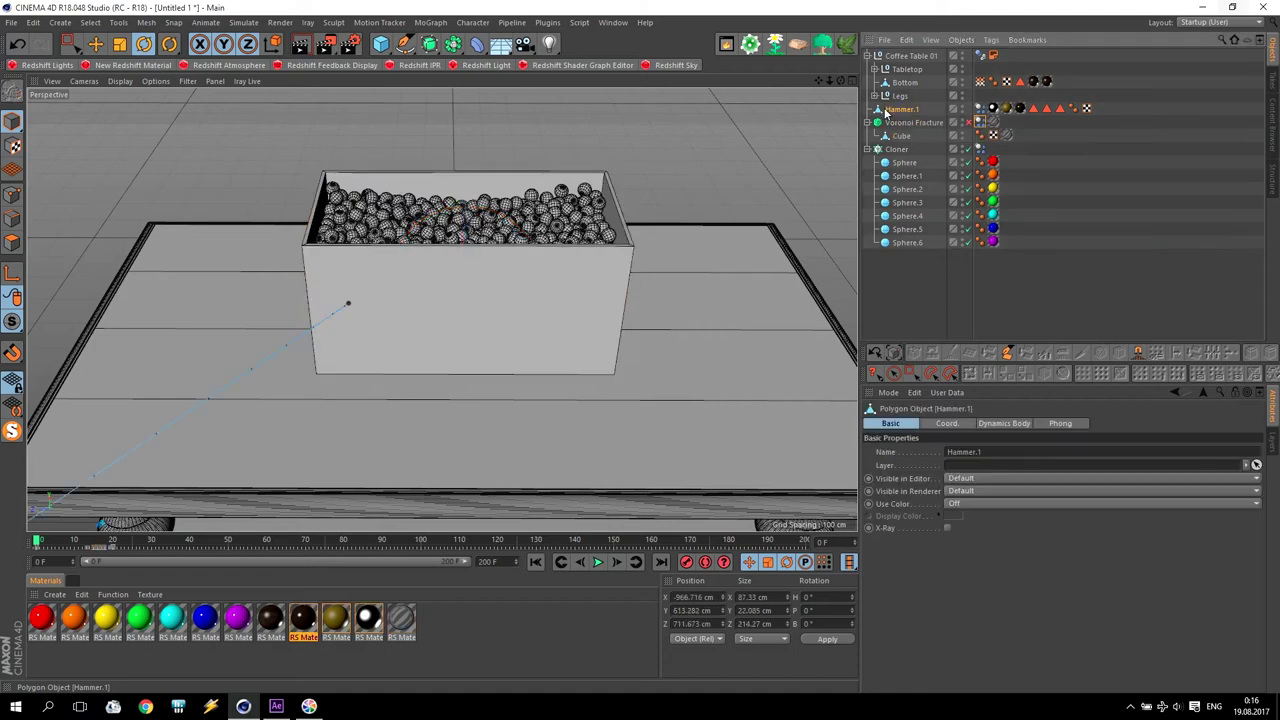
pyautogui.click(980, 108)
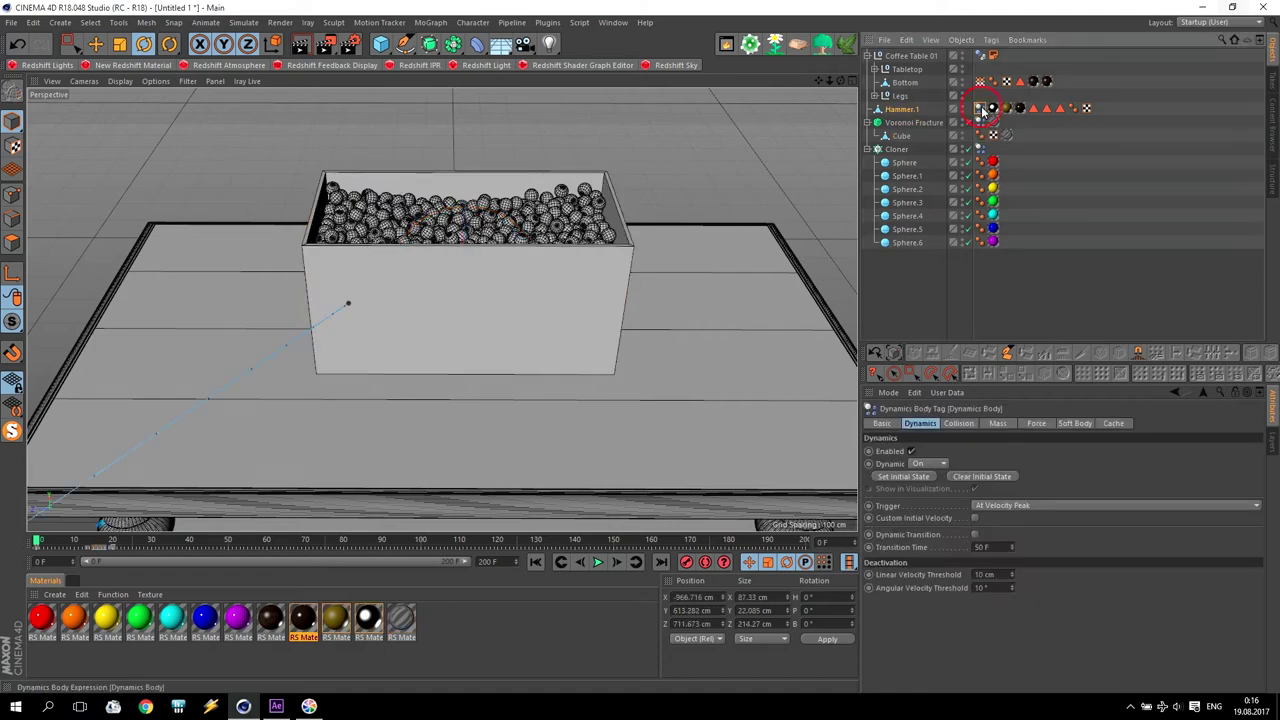
pyautogui.click(997, 424)
pyautogui.click(970, 452)
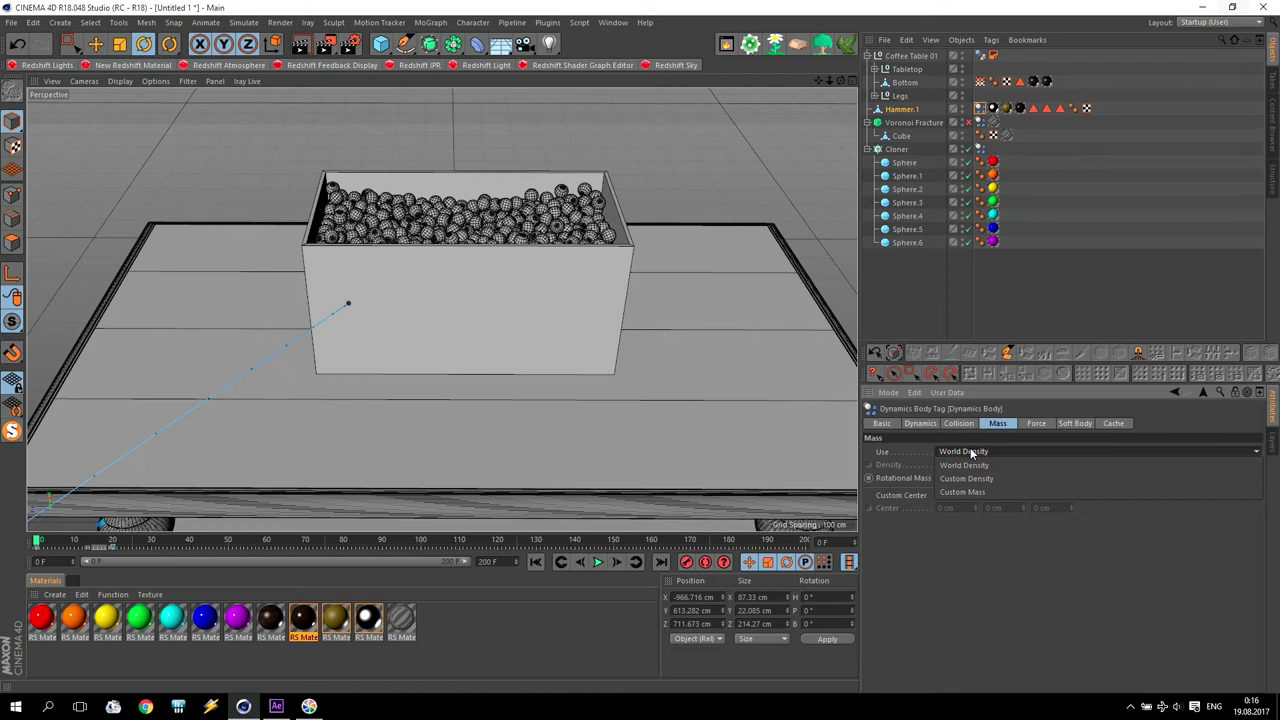
pyautogui.click(966, 478)
pyautogui.click(957, 465)
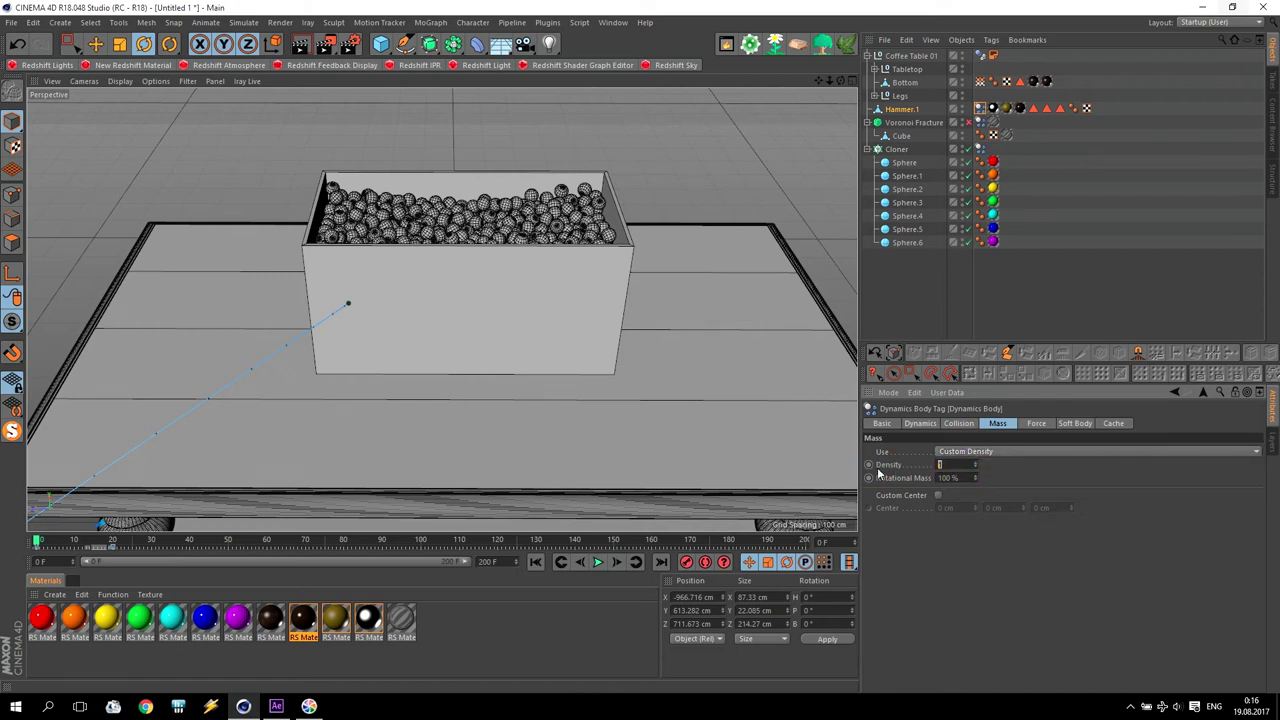
# Step: Play the heavier-hammer simulation to frame 39 and render it to the Picture Viewer
pyautogui.click(597, 562)
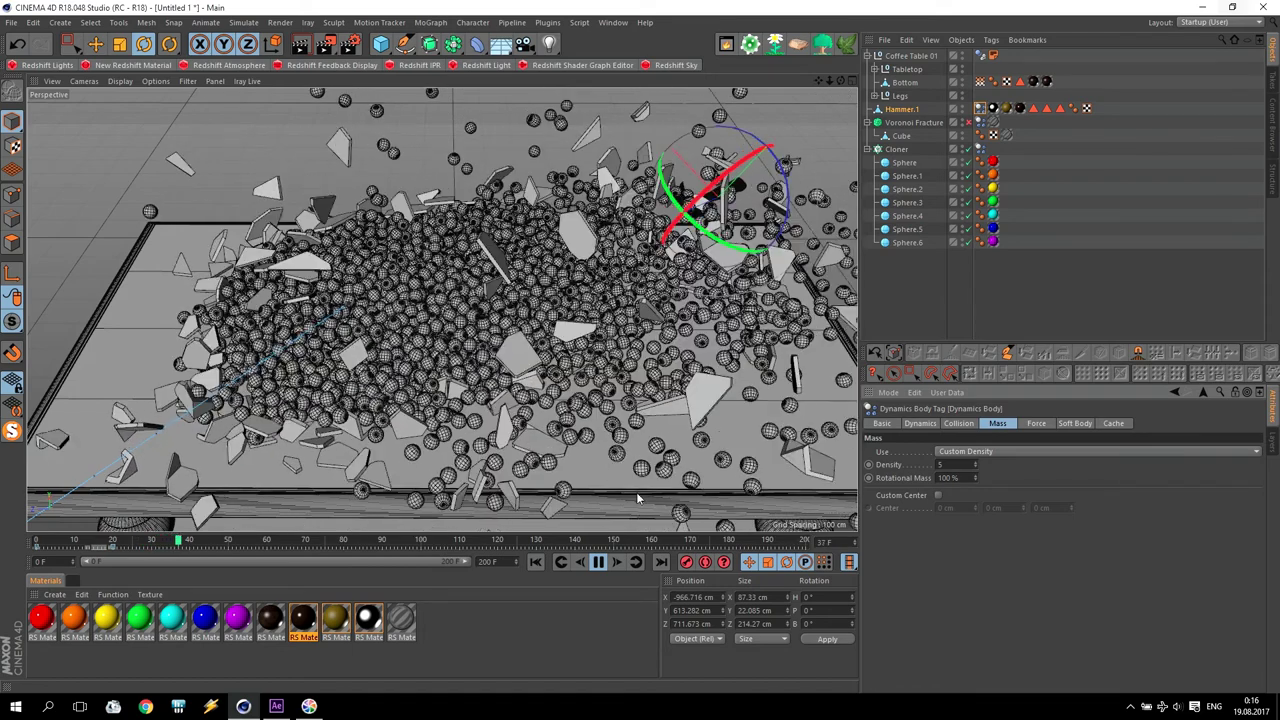
pyautogui.click(600, 560)
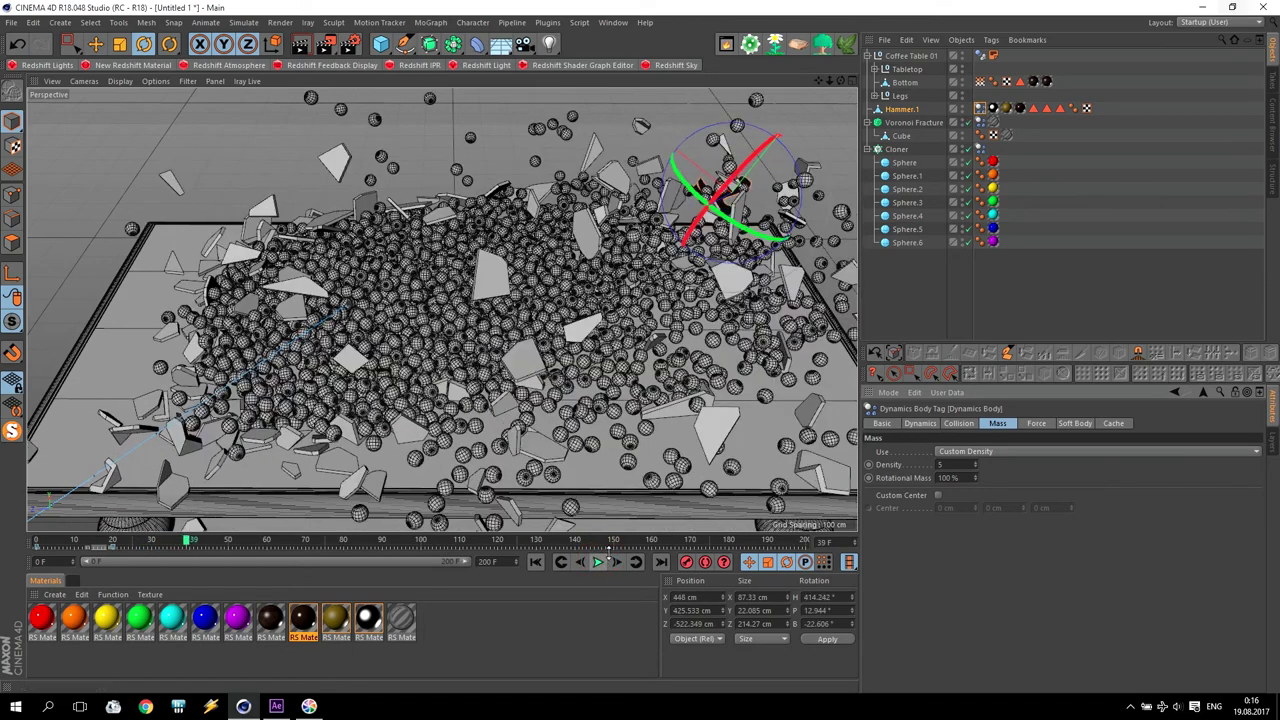
pyautogui.click(327, 44)
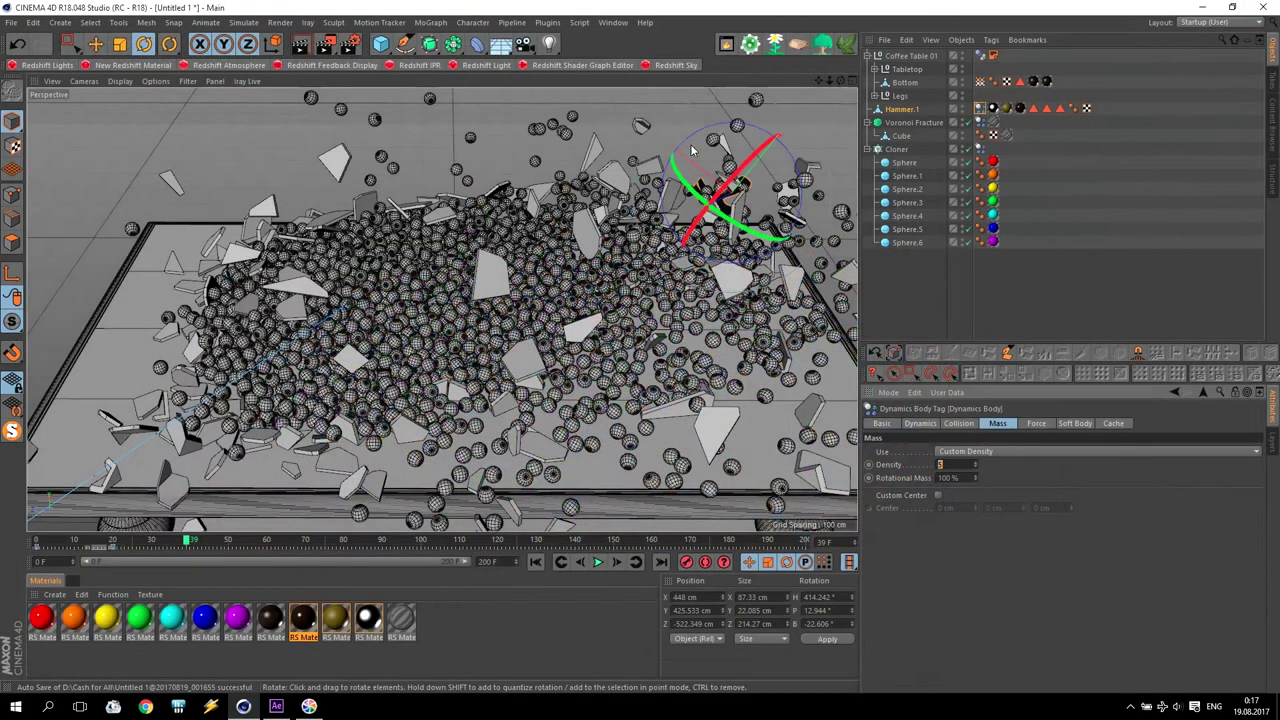
# Step: Add an RS Dome Light and load DivaStudio.hdr as its dome map
pyautogui.click(47, 65)
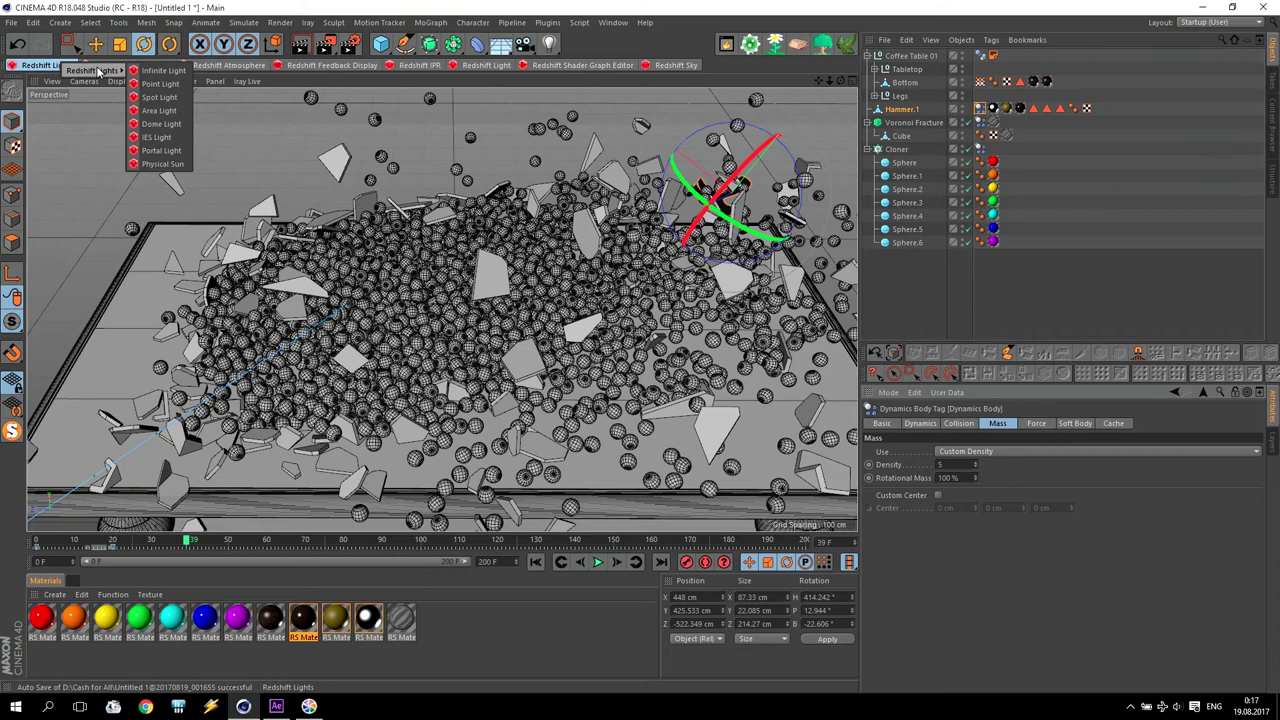
pyautogui.click(160, 123)
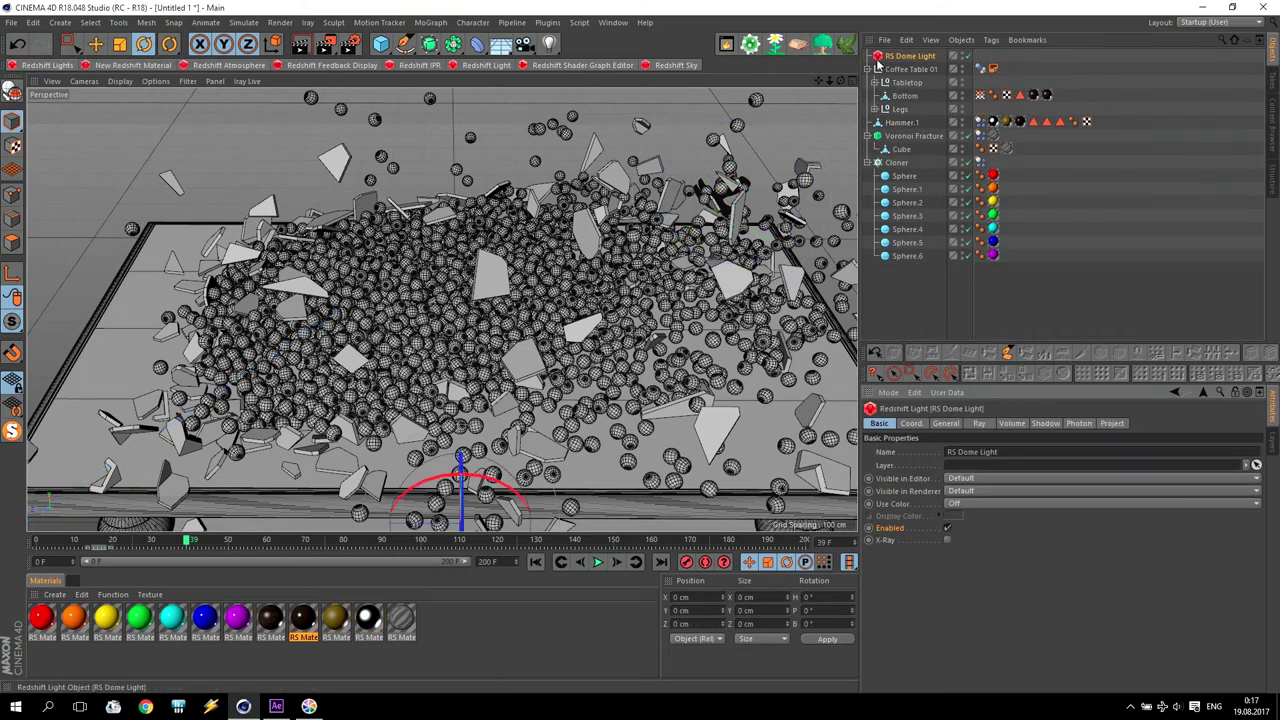
pyautogui.click(946, 423)
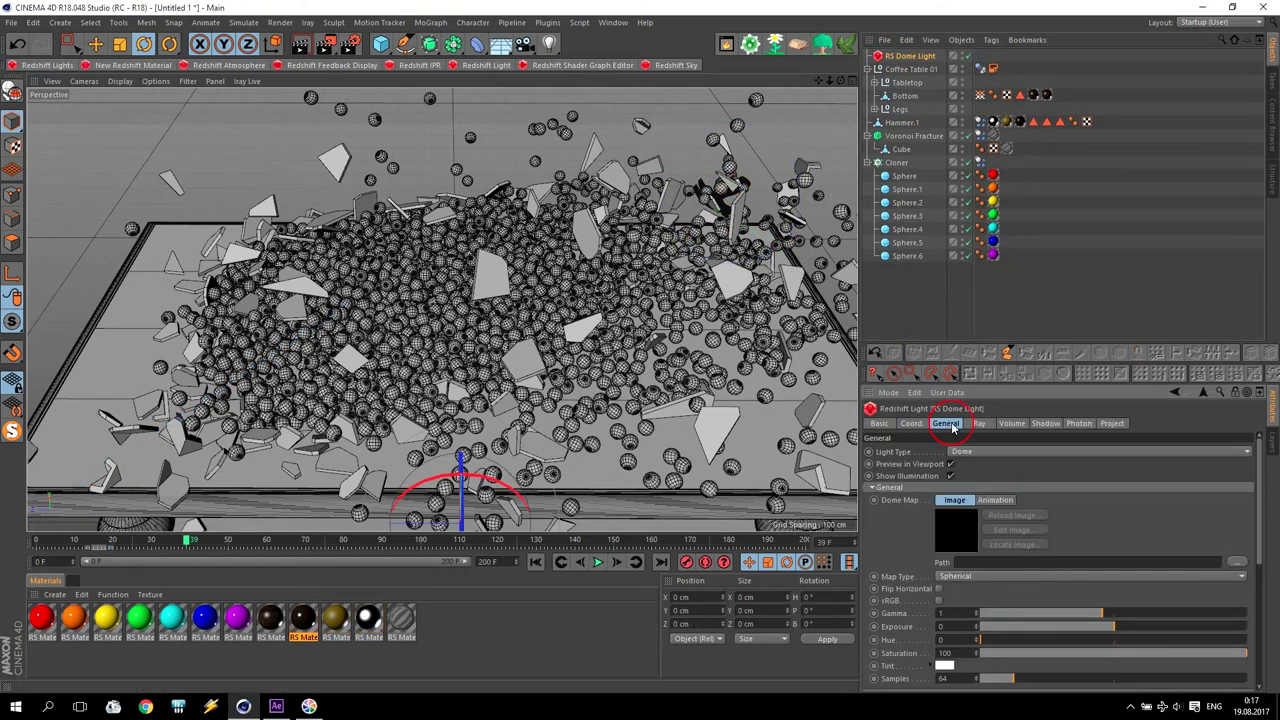
pyautogui.click(1238, 562)
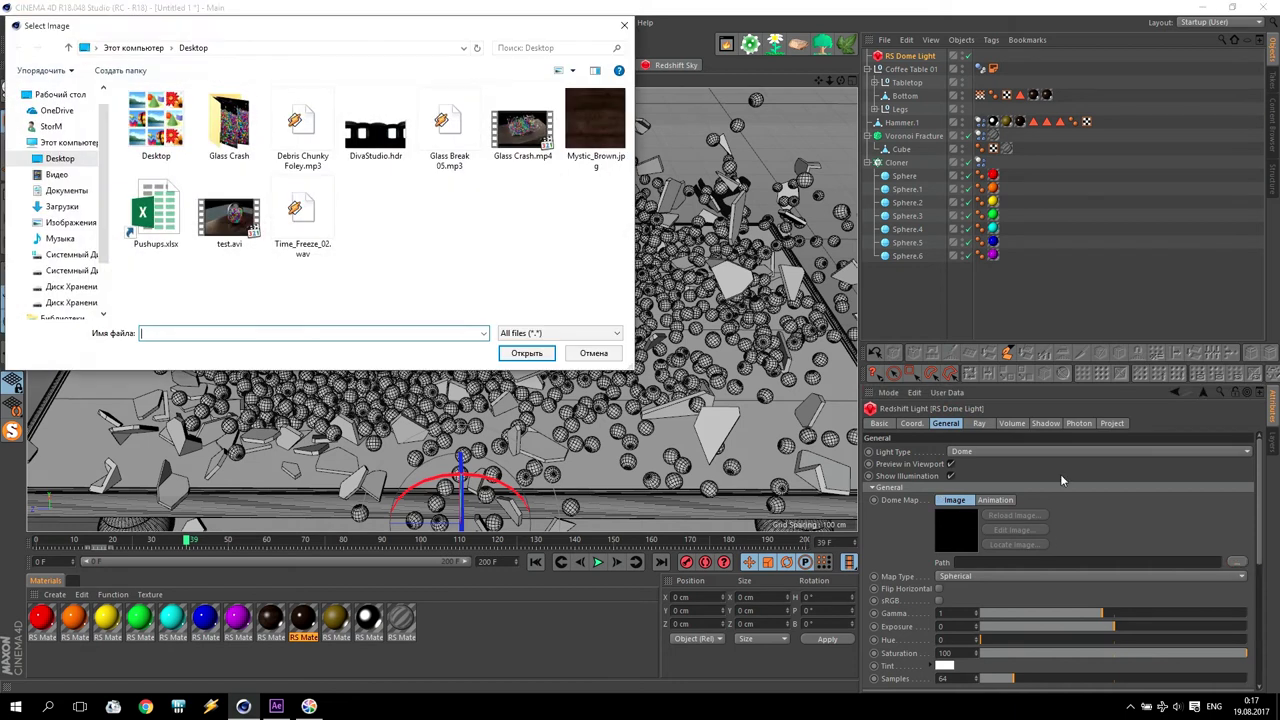
pyautogui.click(372, 145)
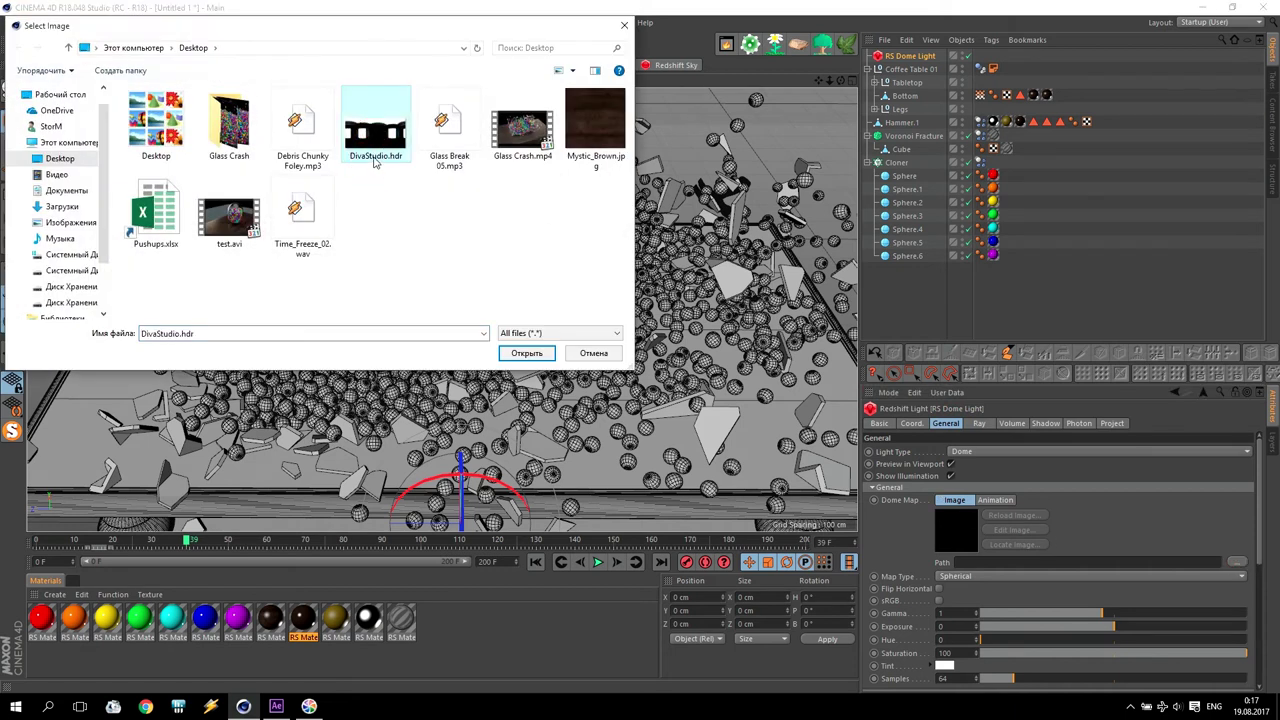
pyautogui.click(527, 352)
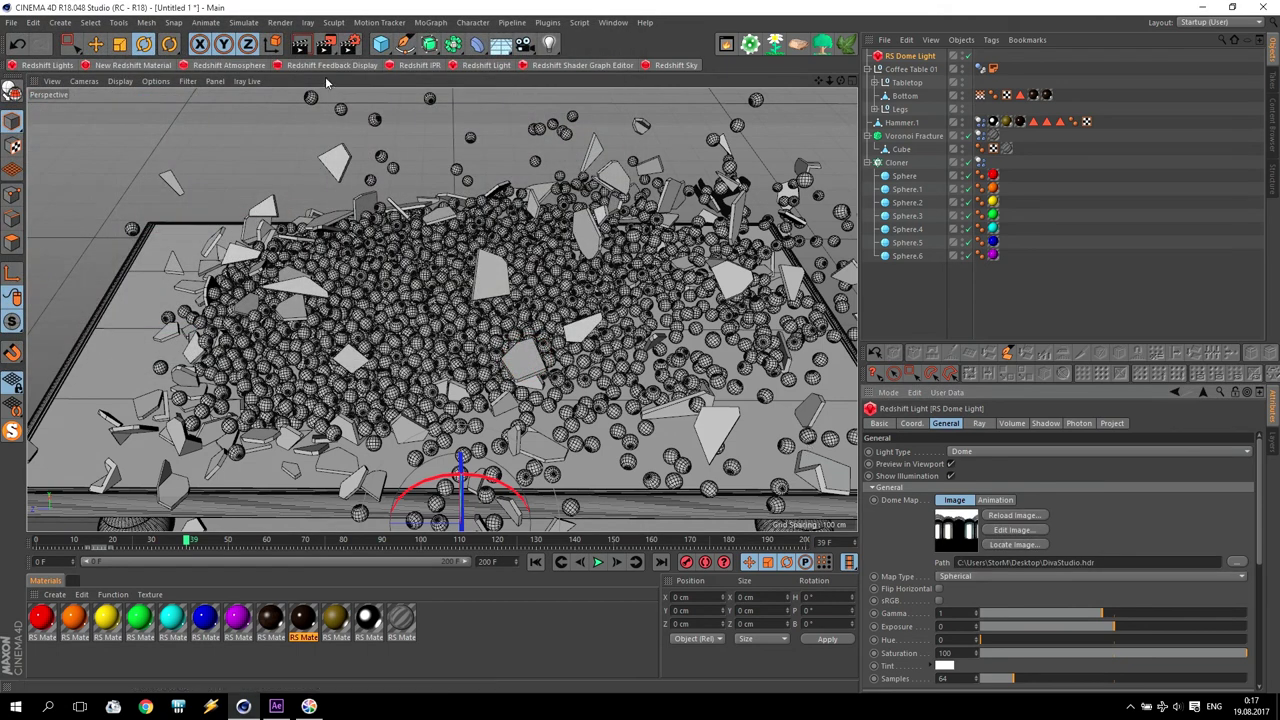
# Step: Render frame 39 with dome-lit glass and compare it against the earlier glass-free render
pyautogui.scroll(-5, 1180, 583)
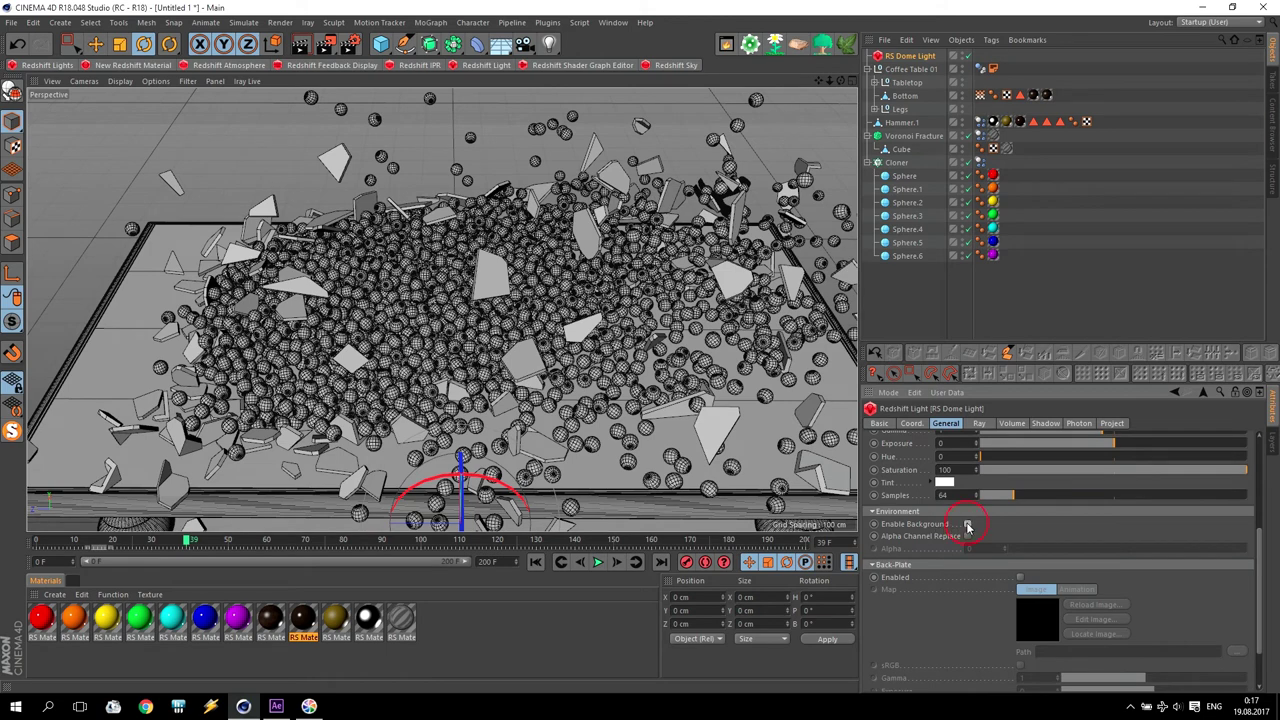
pyautogui.click(326, 46)
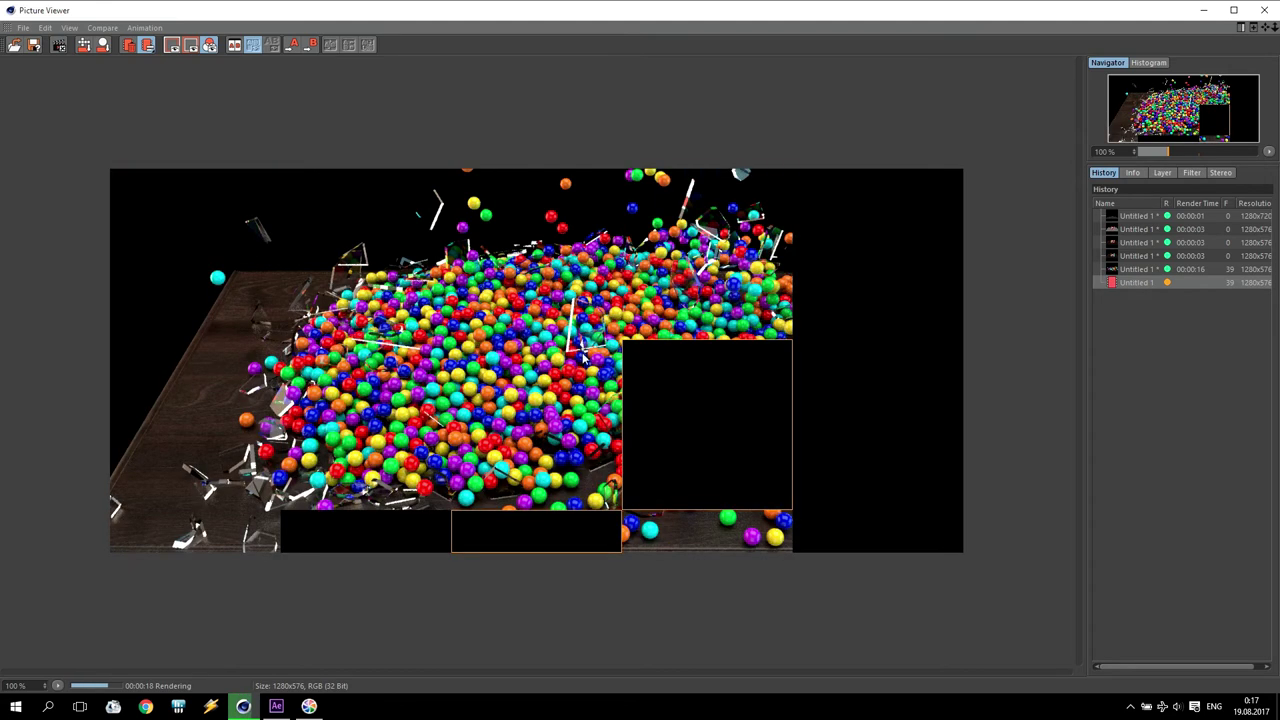
pyautogui.click(1142, 270)
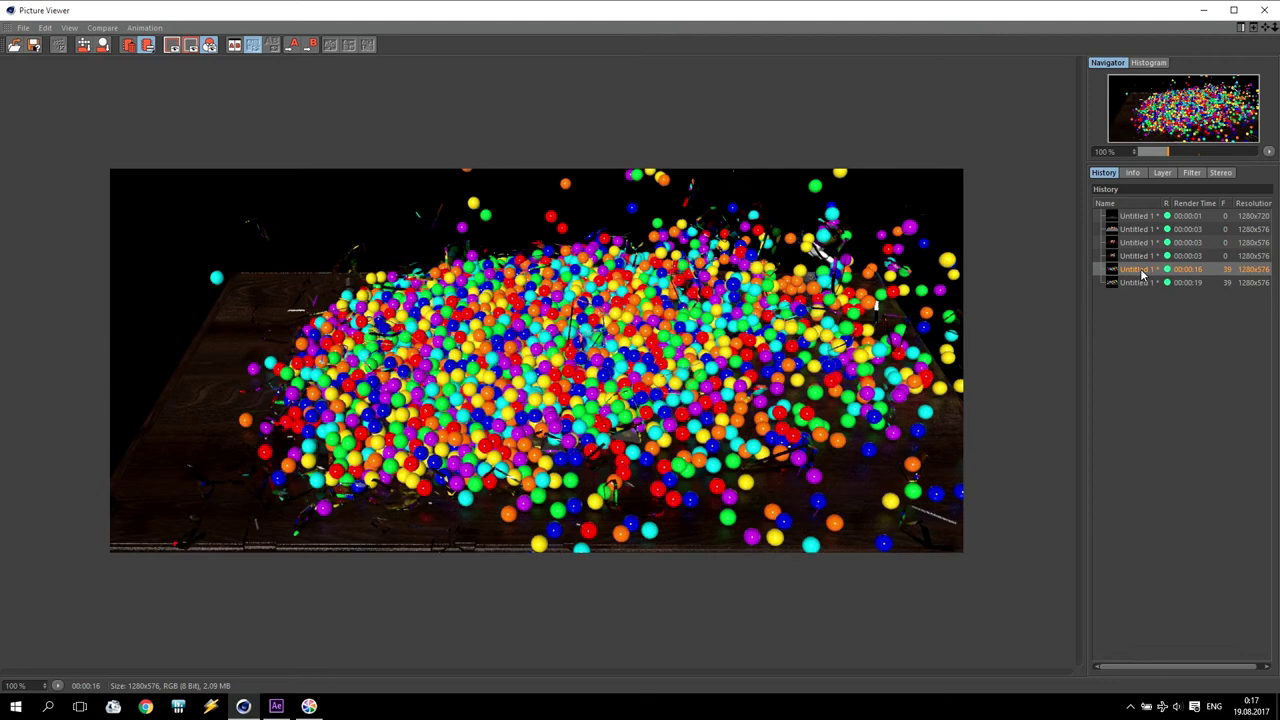
pyautogui.click(1137, 283)
pyautogui.click(1136, 270)
pyautogui.click(1135, 283)
pyautogui.click(1135, 270)
pyautogui.click(1134, 283)
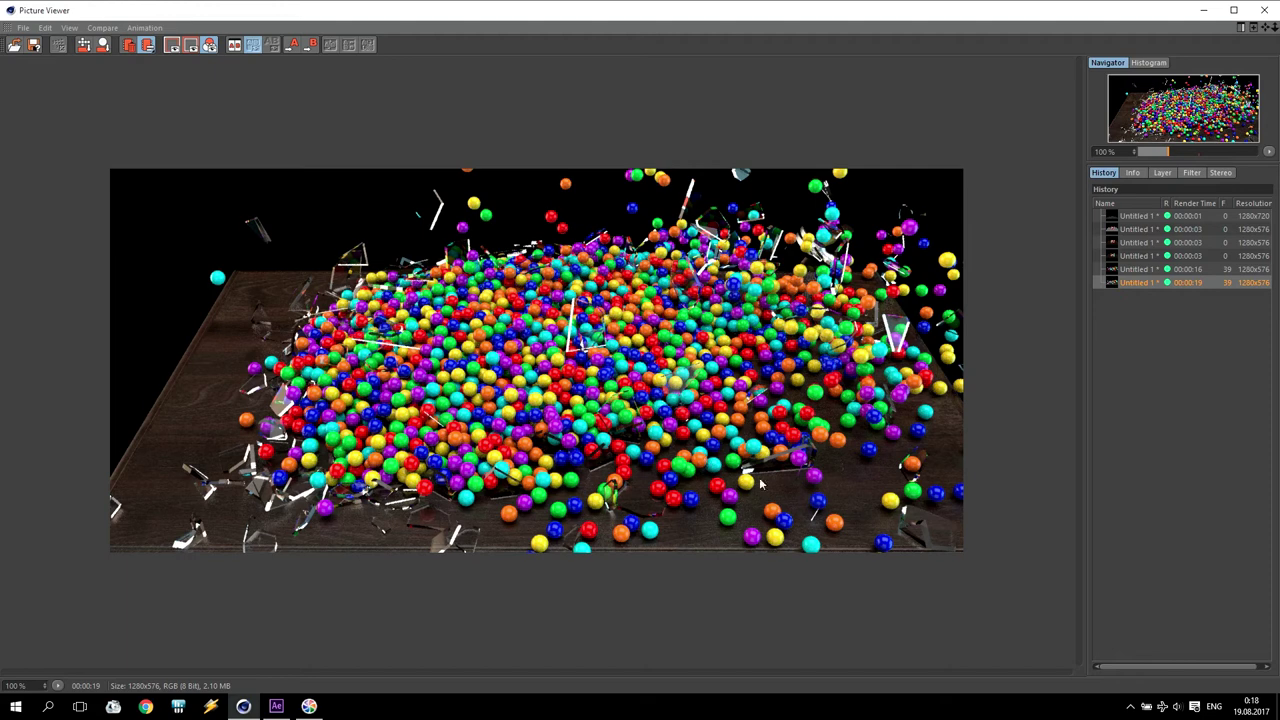
# Step: Close the Picture Viewer, reset to frame 0, and show Project Settings' Dynamics General page
pyautogui.click(1264, 10)
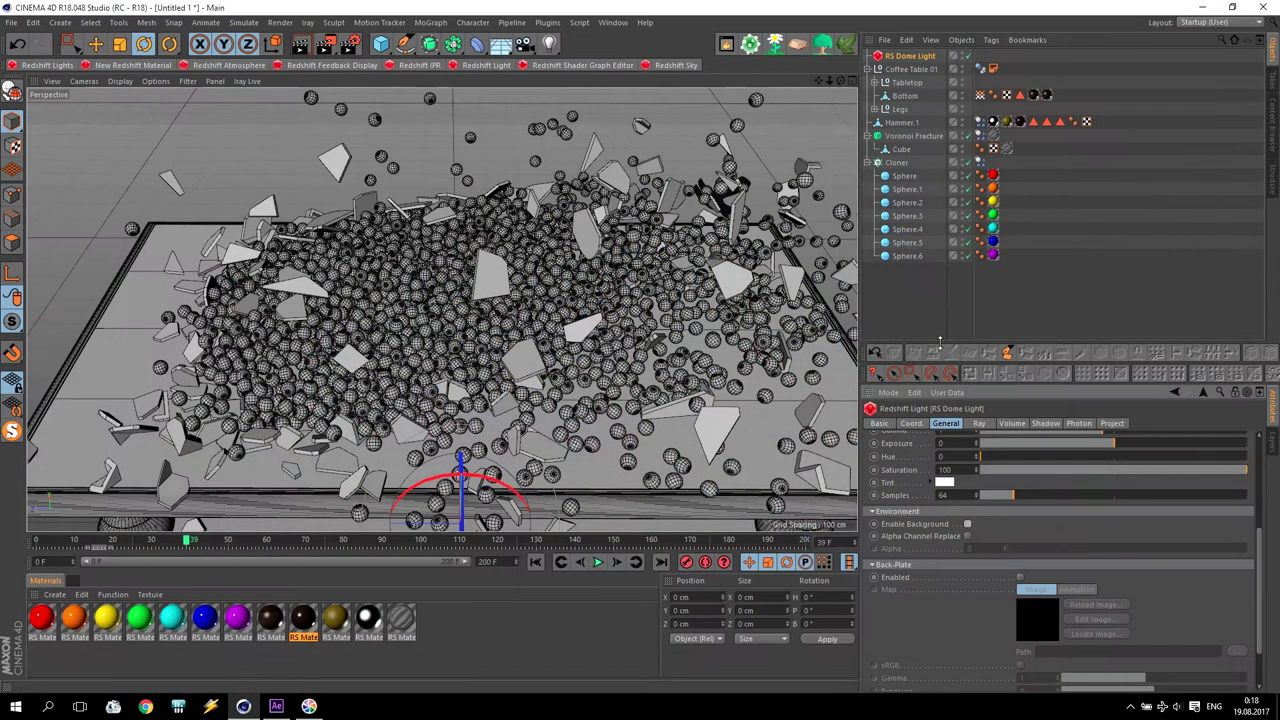
pyautogui.click(535, 565)
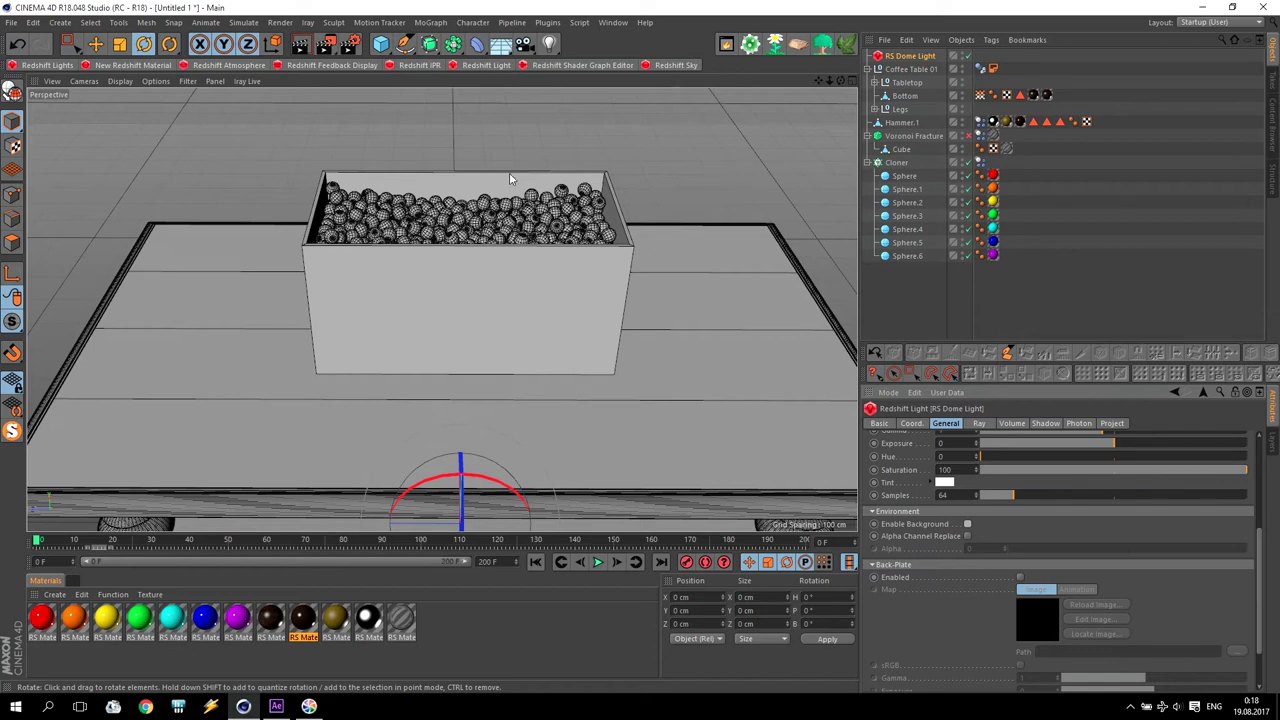
pyautogui.click(33, 22)
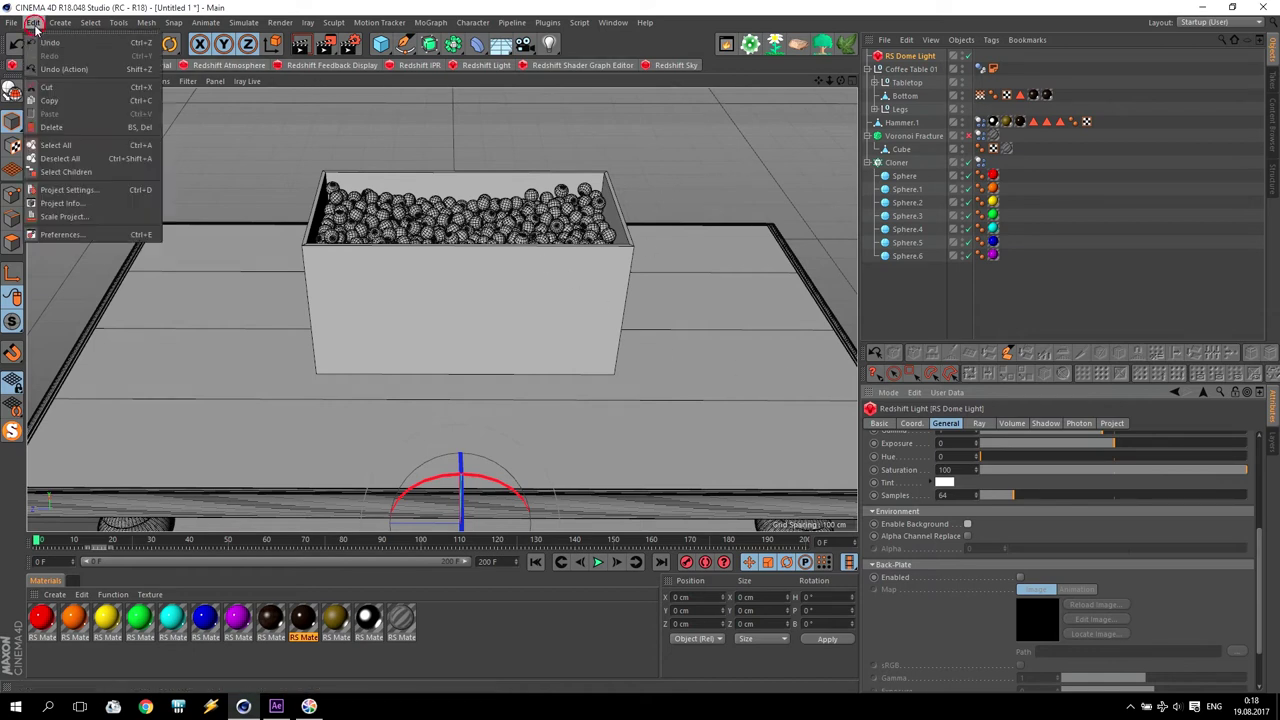
pyautogui.click(74, 189)
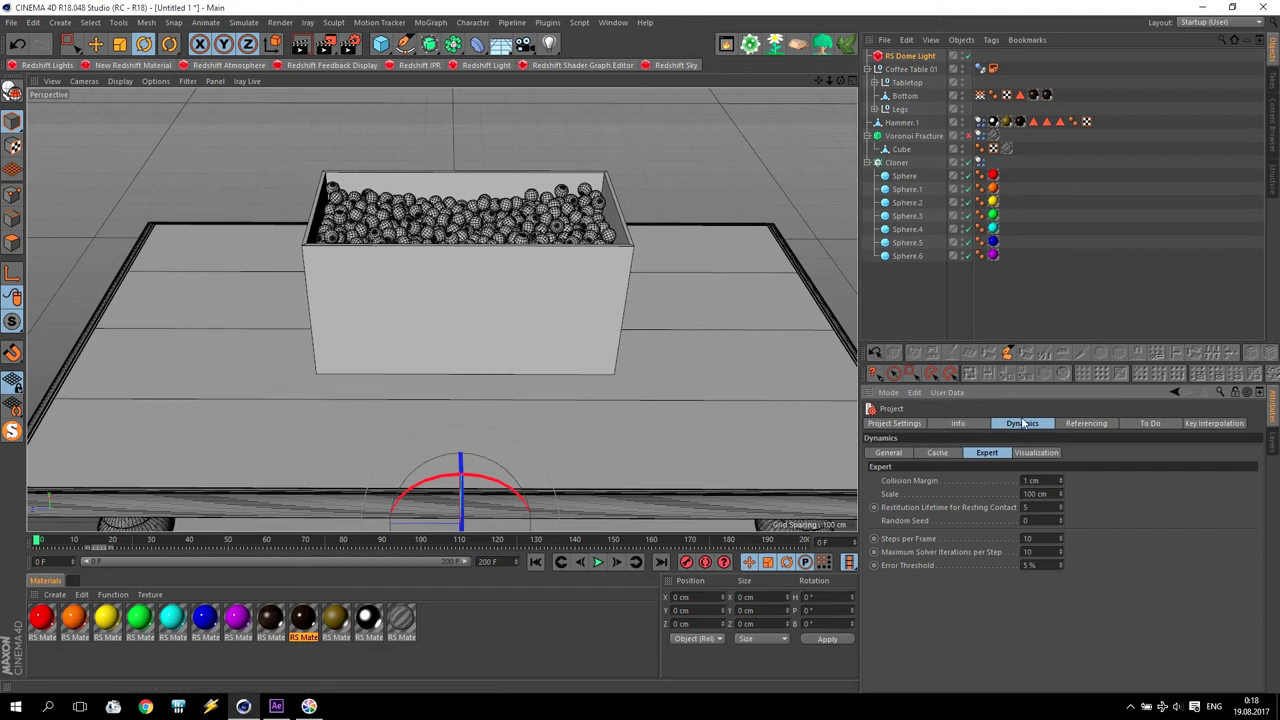
pyautogui.click(890, 453)
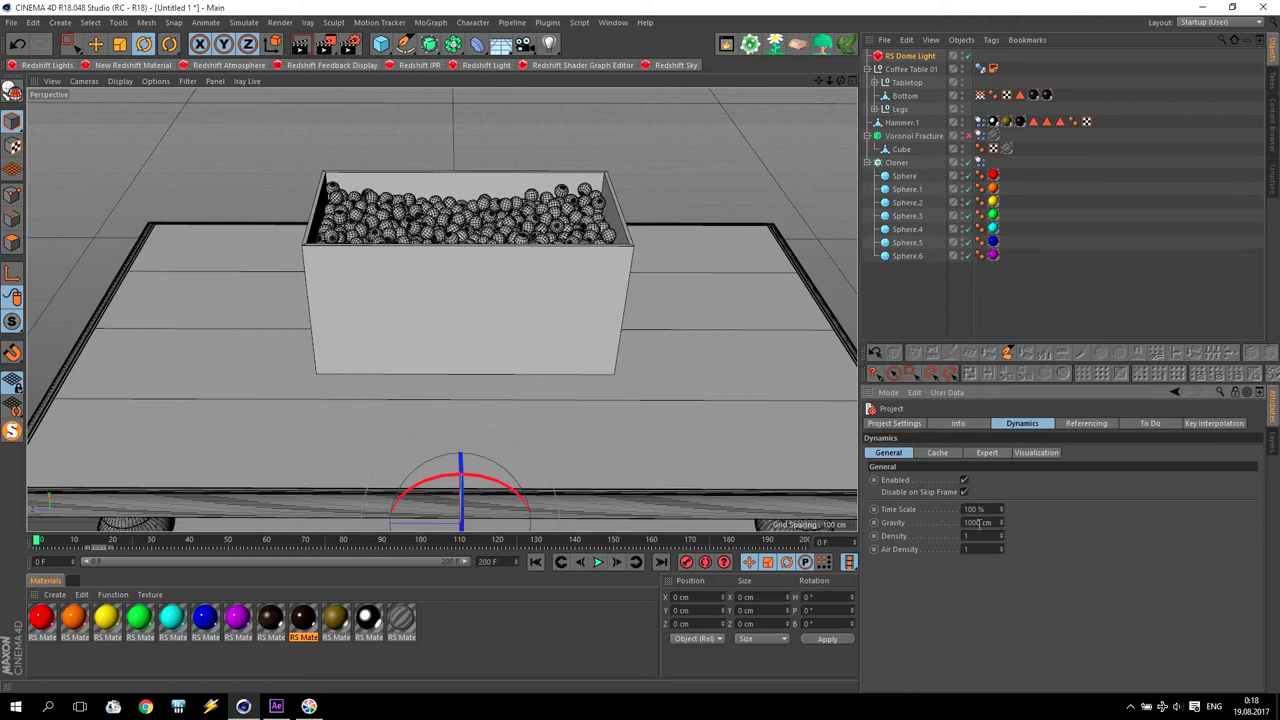
pyautogui.click(597, 562)
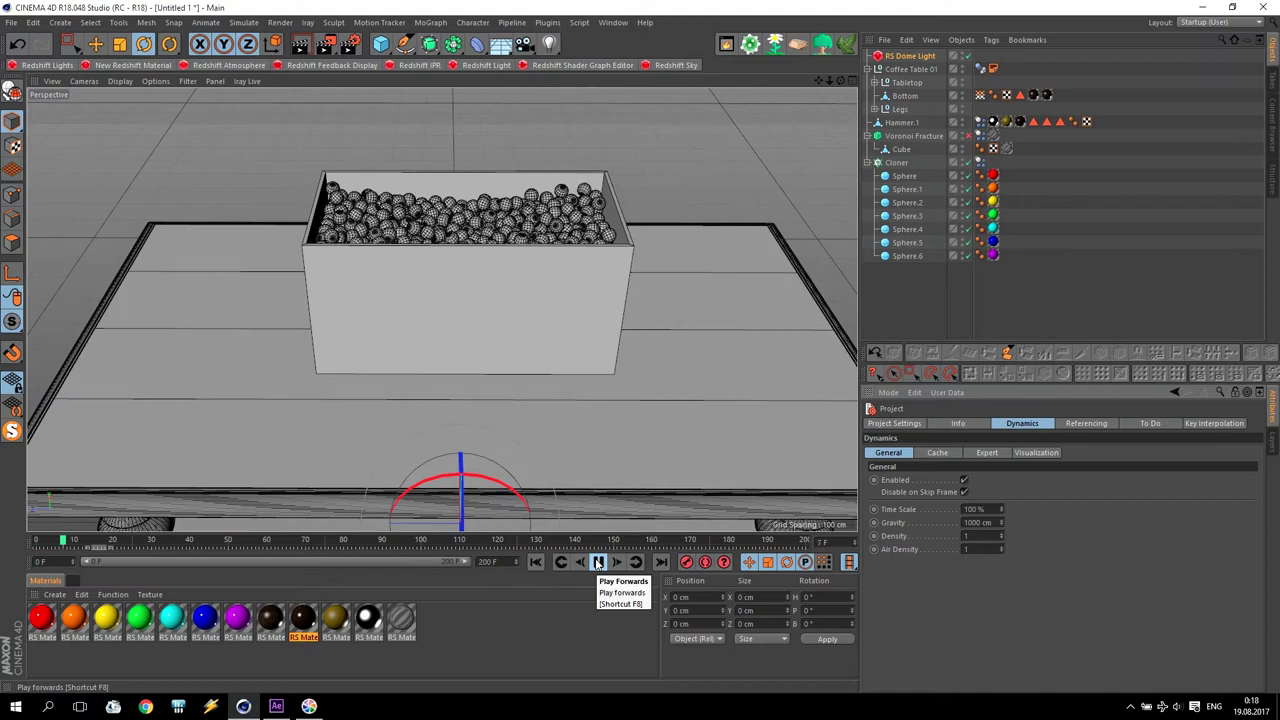
# Step: Shorten the preview range to frame 90, check the impact, and key Time Scale 100% at frame 20
pyautogui.moveTo(473, 569); pyautogui.dragTo(261, 567)
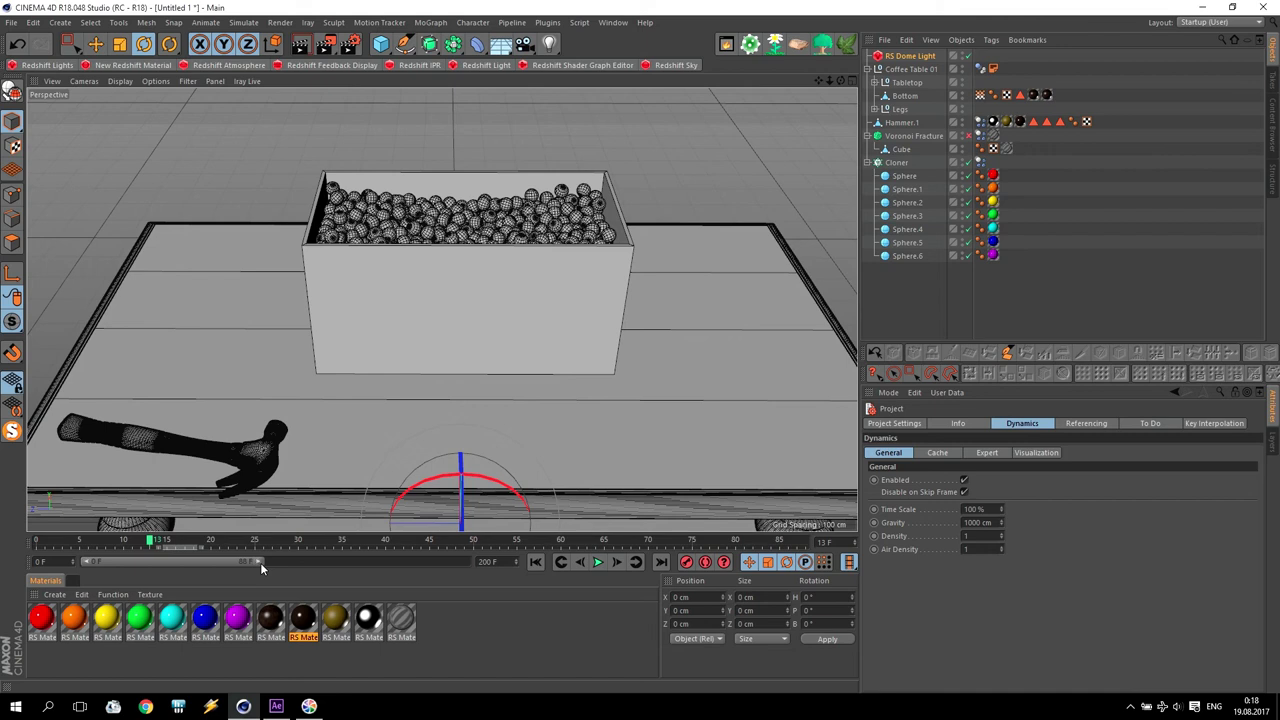
pyautogui.click(597, 562)
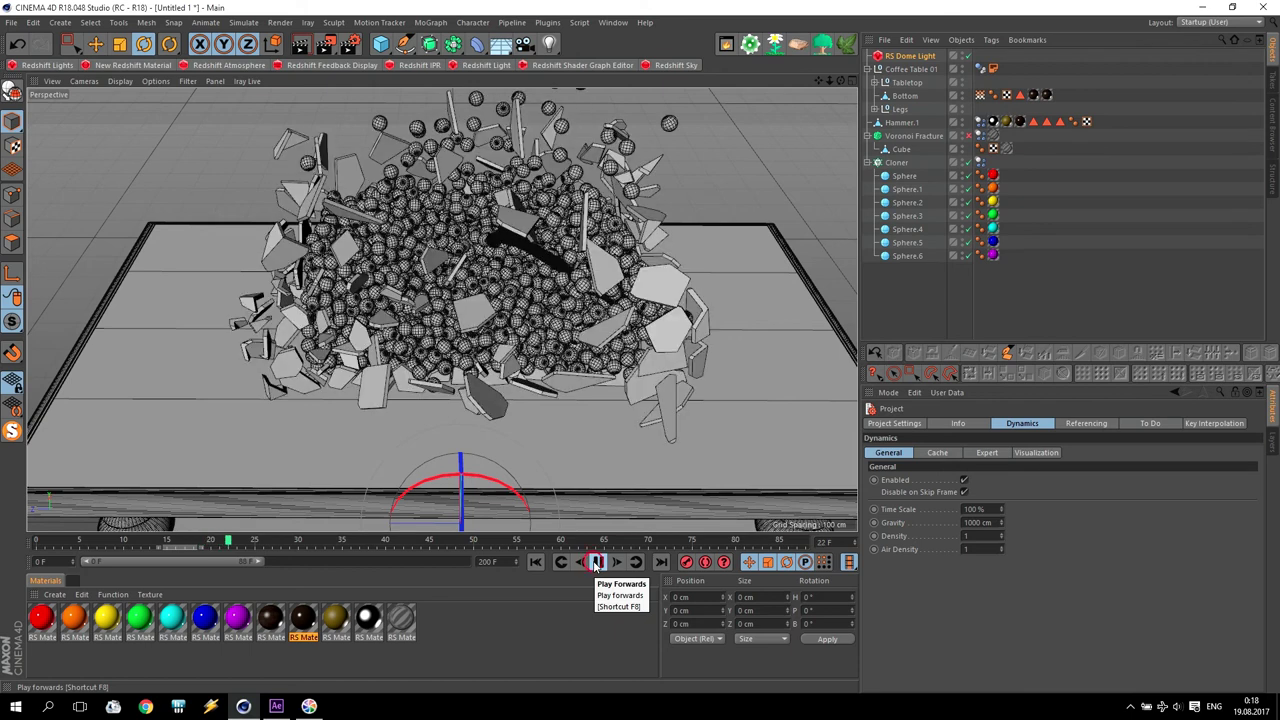
pyautogui.click(595, 562)
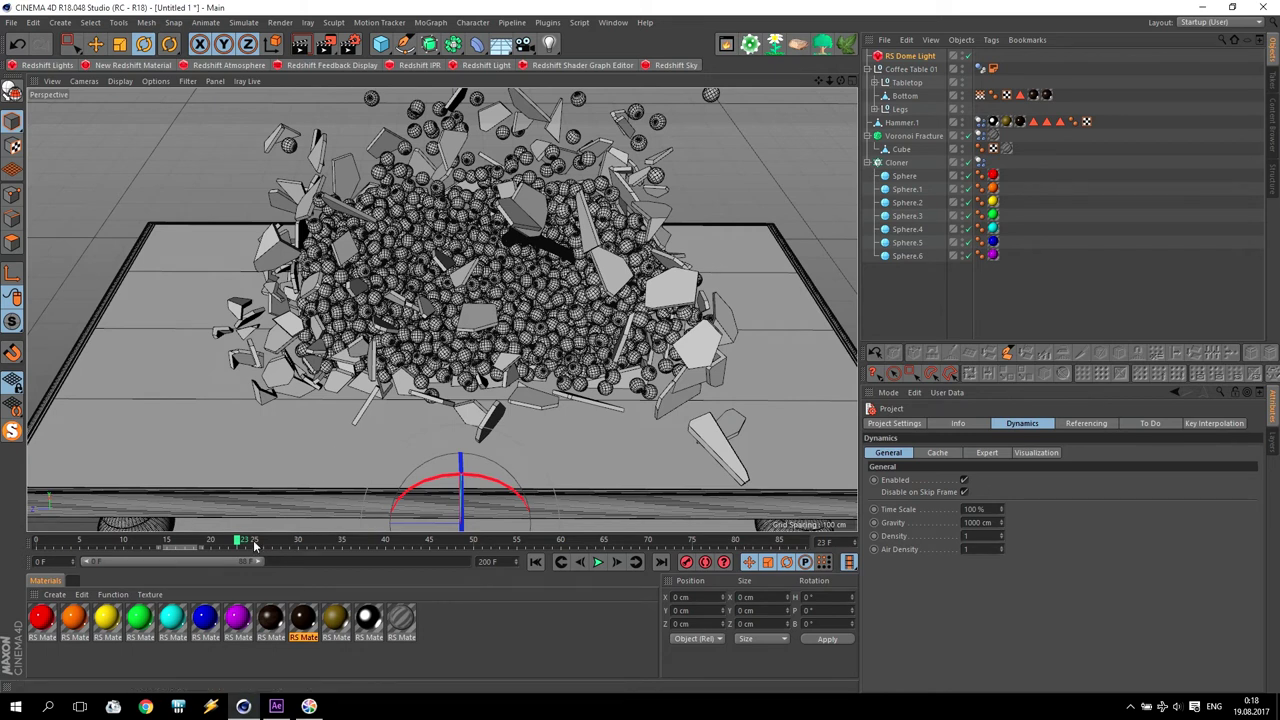
pyautogui.click(617, 562)
pyautogui.click(617, 563)
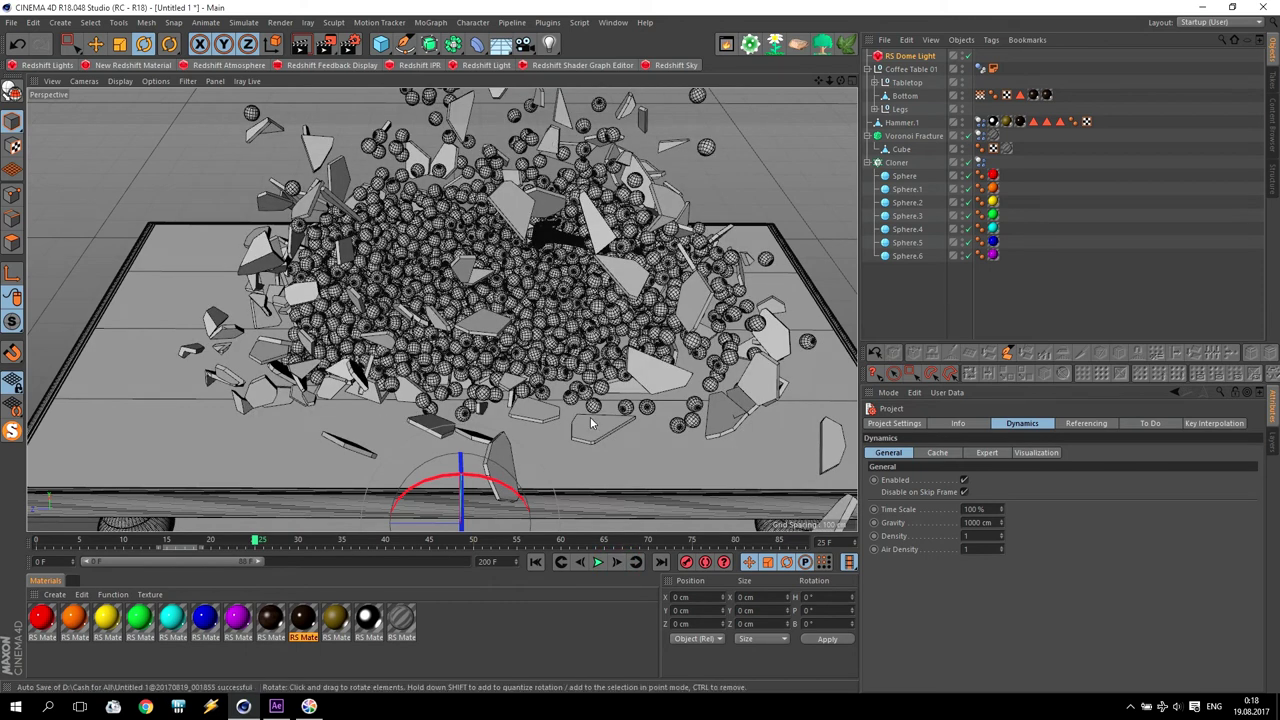
pyautogui.moveTo(254, 541); pyautogui.dragTo(213, 545)
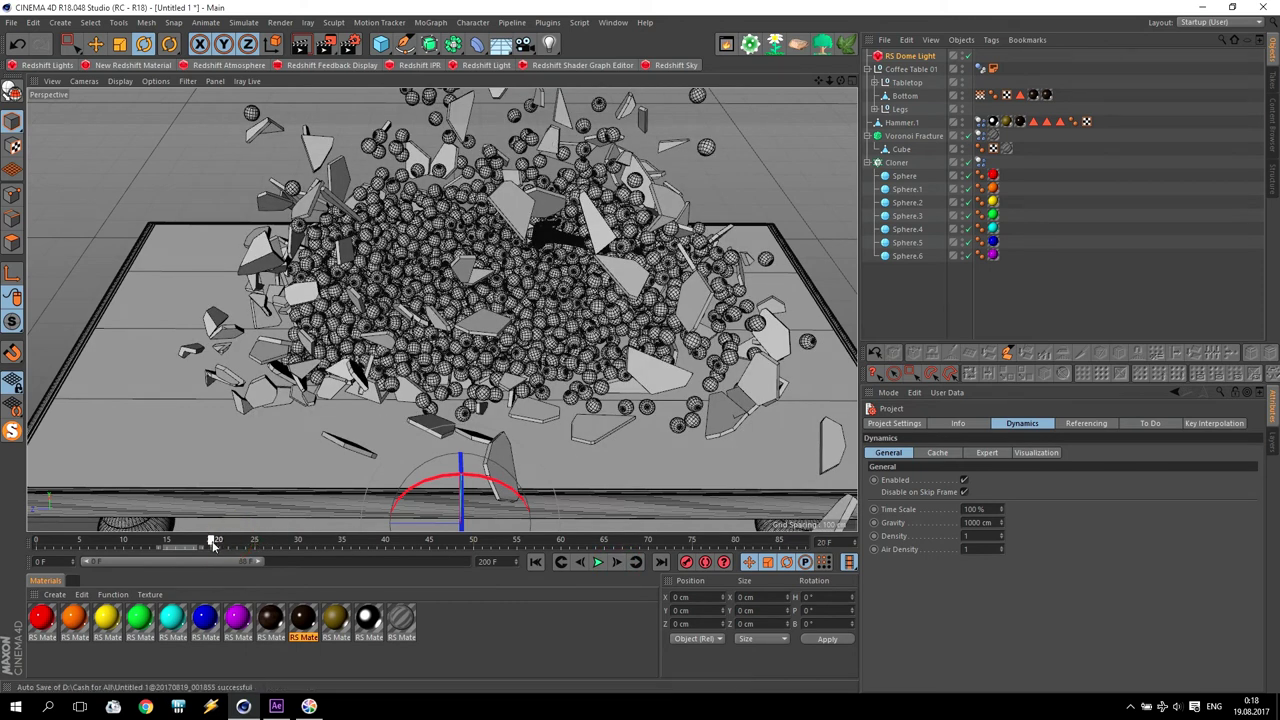
pyautogui.click(874, 510)
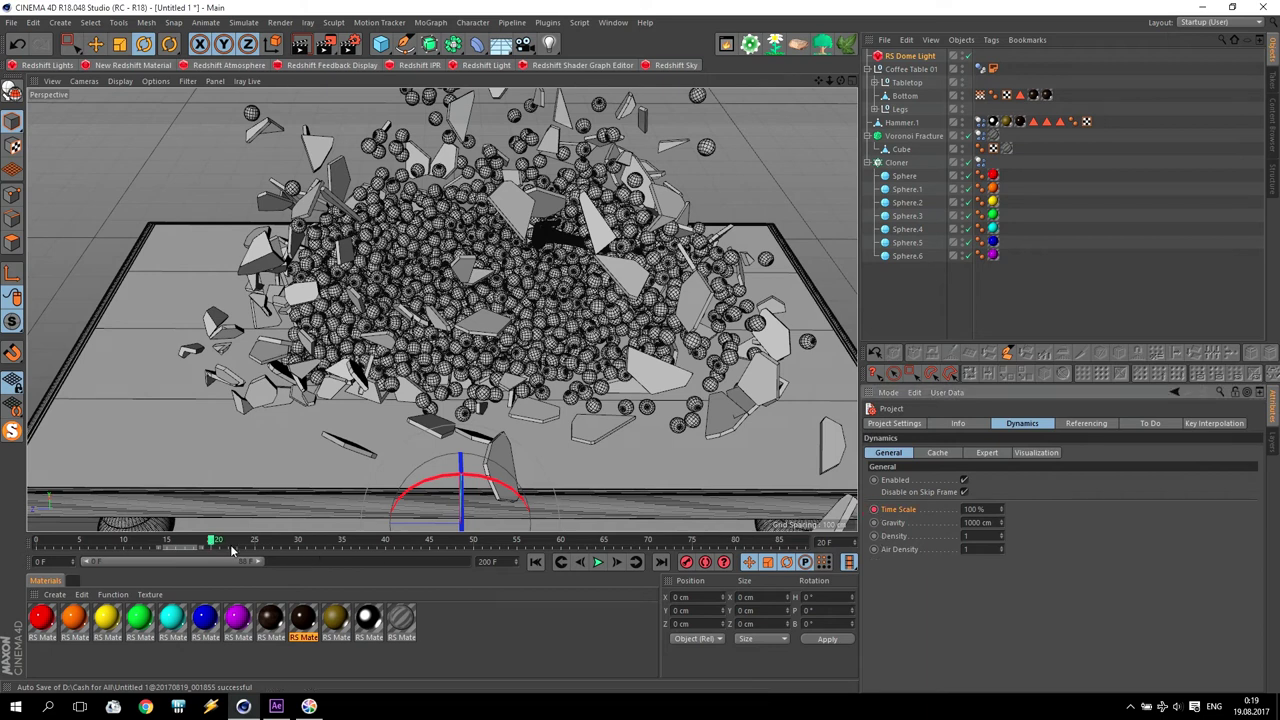
# Step: Set Time Scale to 5% at frame 25 and keyframe it
pyautogui.moveTo(213, 541); pyautogui.dragTo(254, 541)
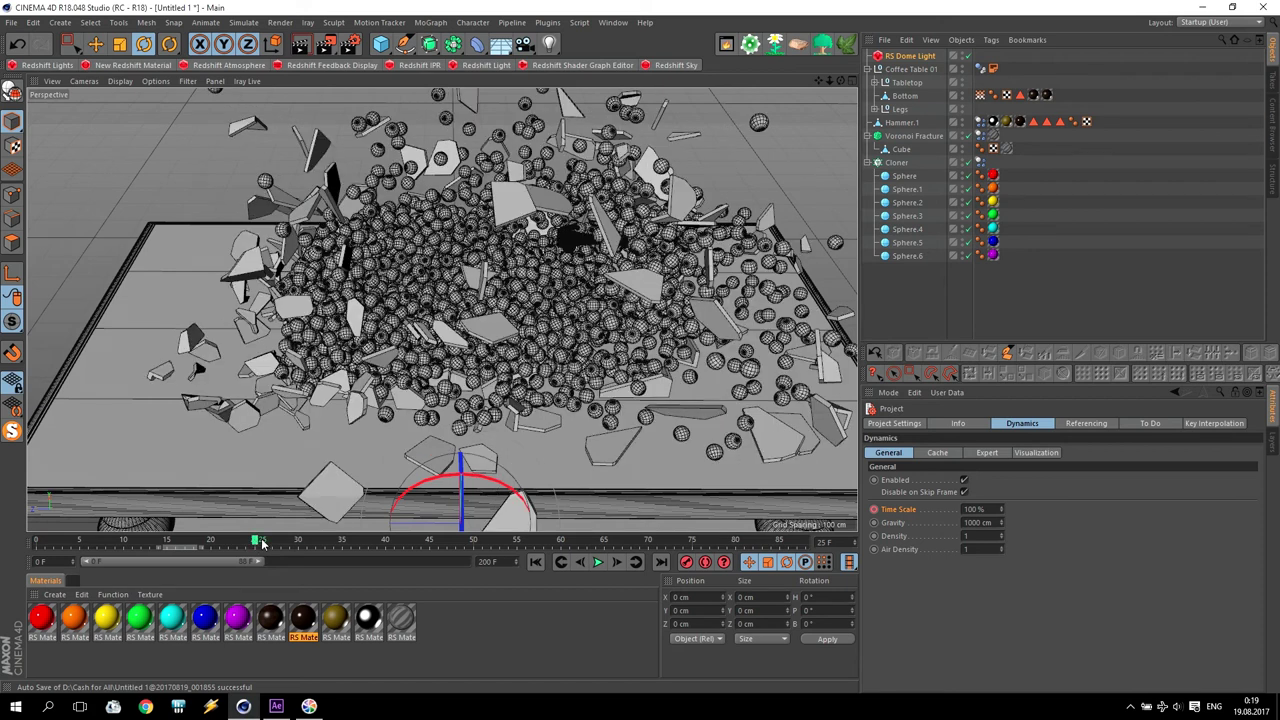
pyautogui.click(990, 509)
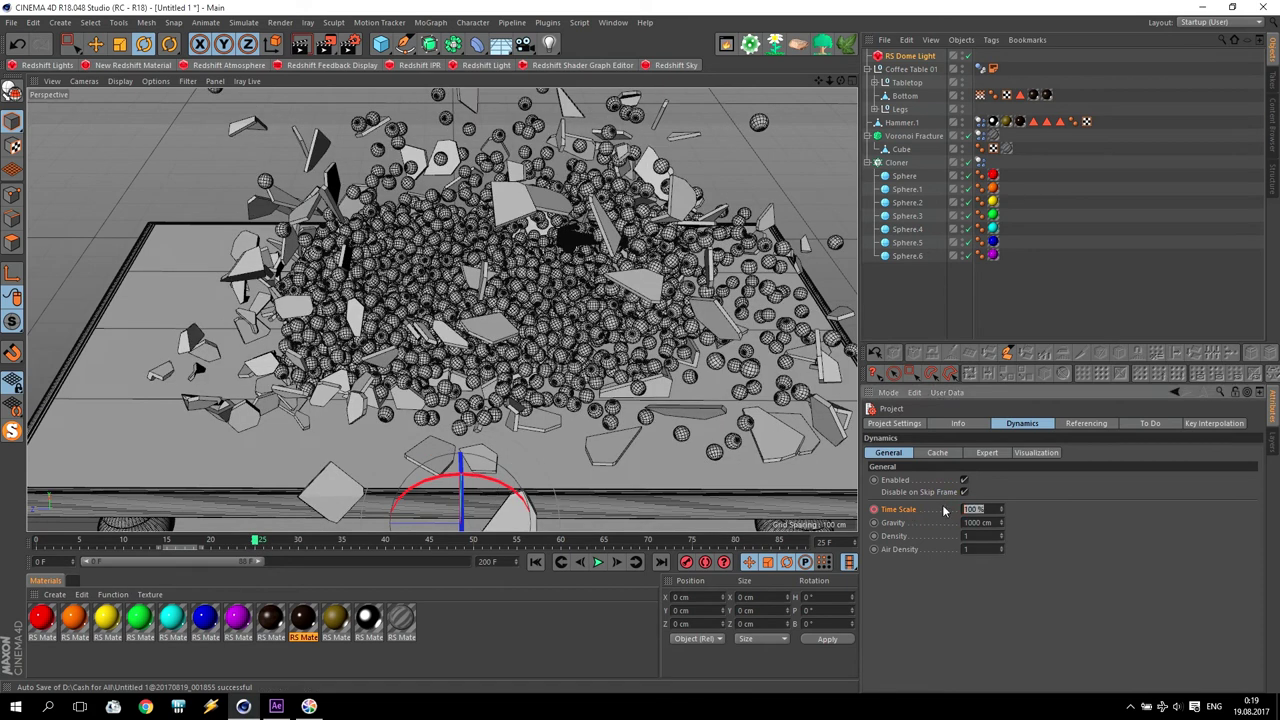
pyautogui.write('5')
pyautogui.press('Return')
pyautogui.click(875, 510)
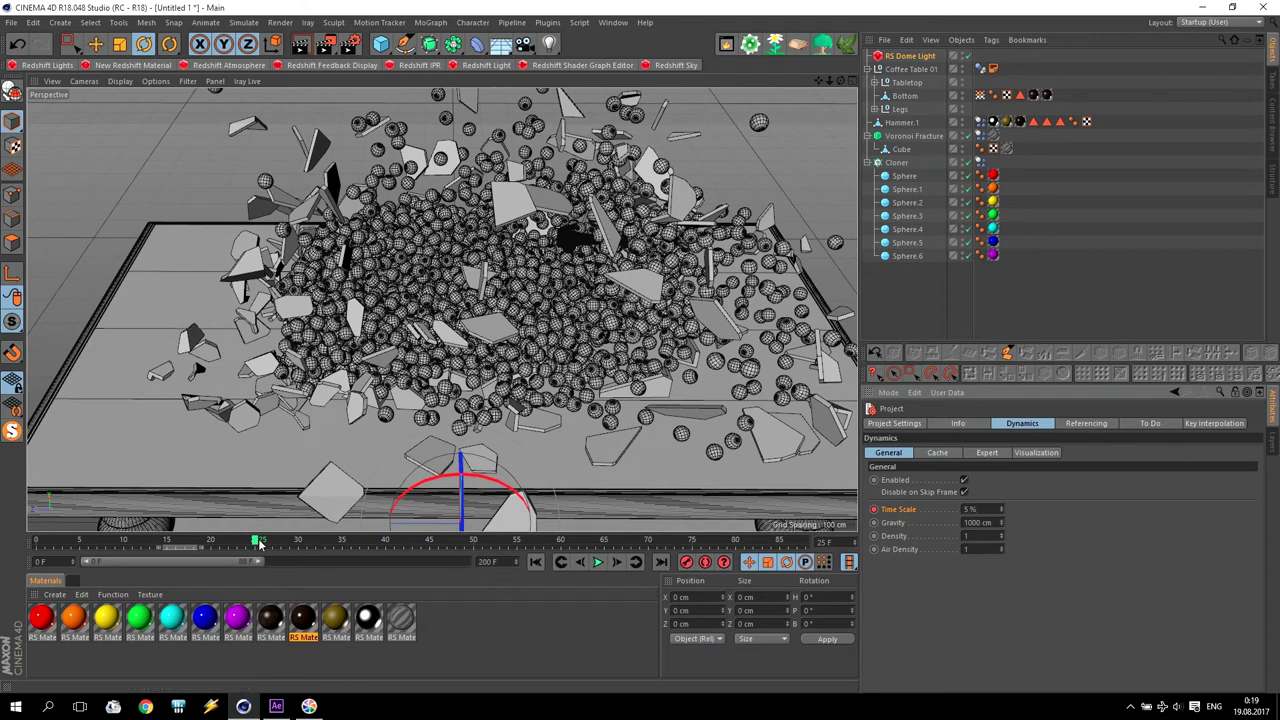
# Step: Advance to around frame 80 and add a Time Scale keyframe there
pyautogui.moveTo(258, 542); pyautogui.dragTo(692, 545)
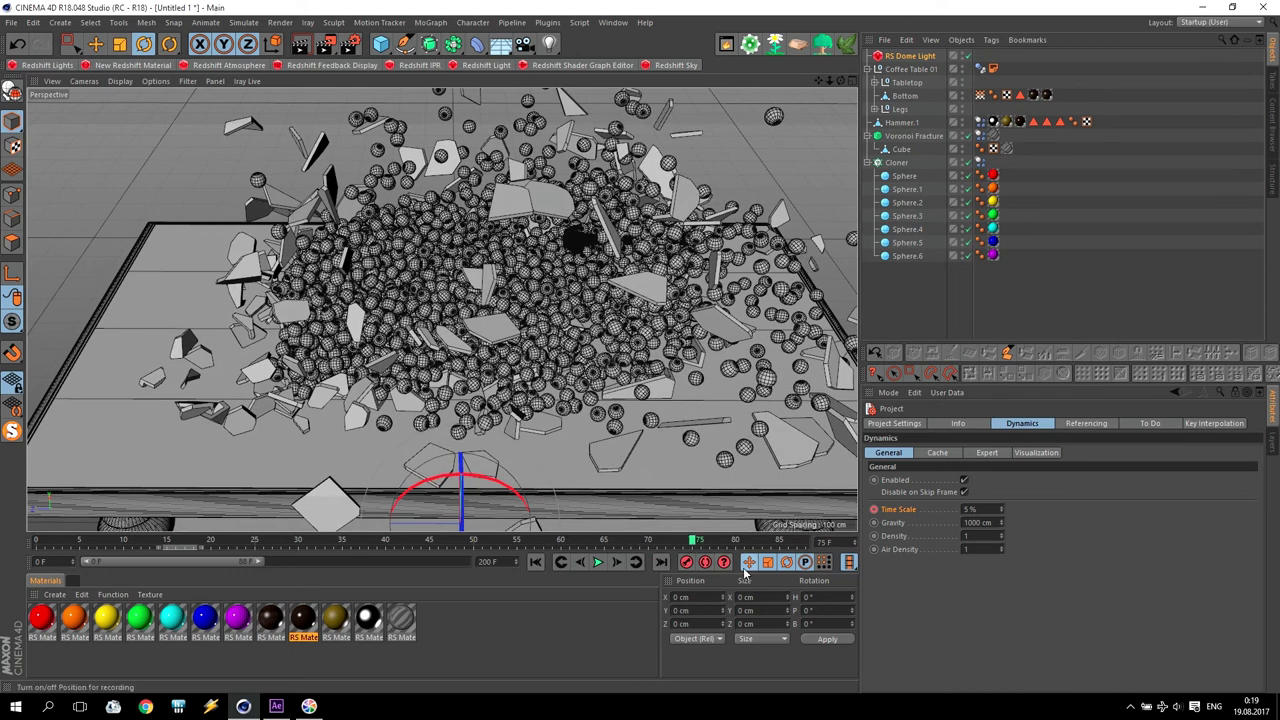
pyautogui.click(874, 511)
pyautogui.moveTo(697, 541); pyautogui.dragTo(737, 541)
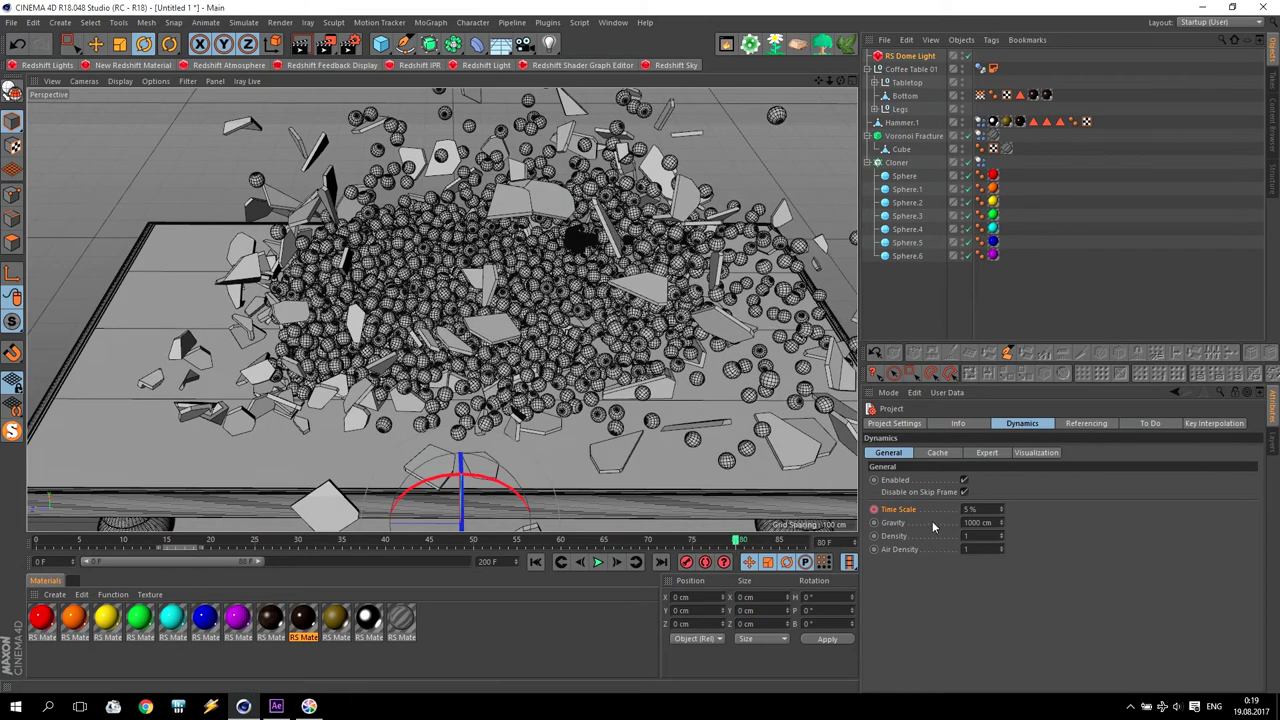
pyautogui.click(988, 509)
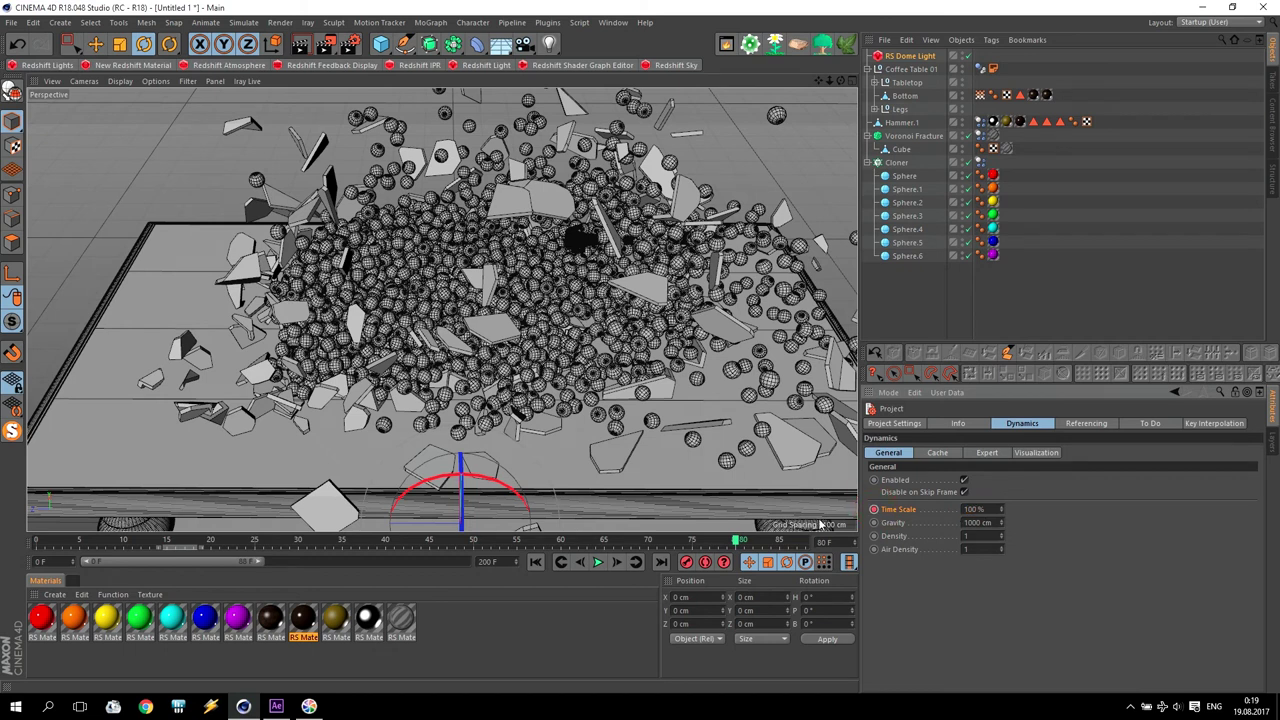
# Step: Play the slowed shatter from the start, then set Time Scale back to 100% at frame 81
pyautogui.click(536, 562)
pyautogui.click(597, 562)
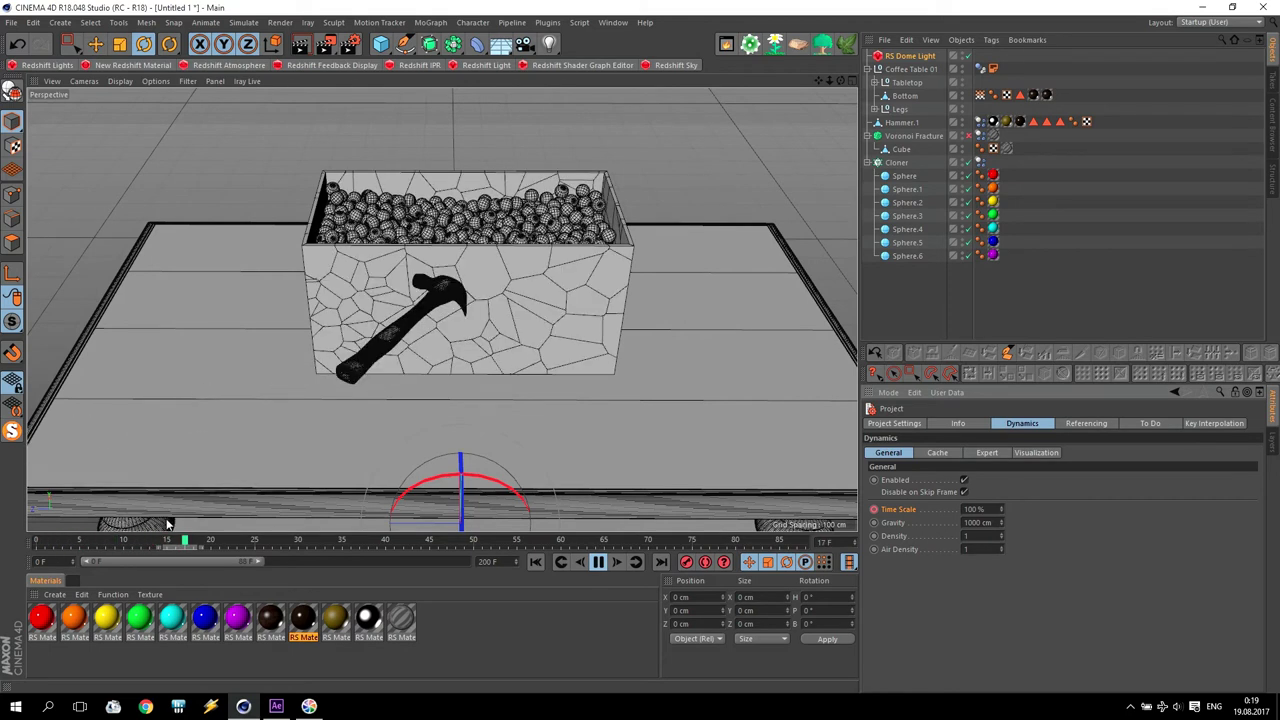
pyautogui.moveTo(1000, 509); pyautogui.dragTo(1000, 552)
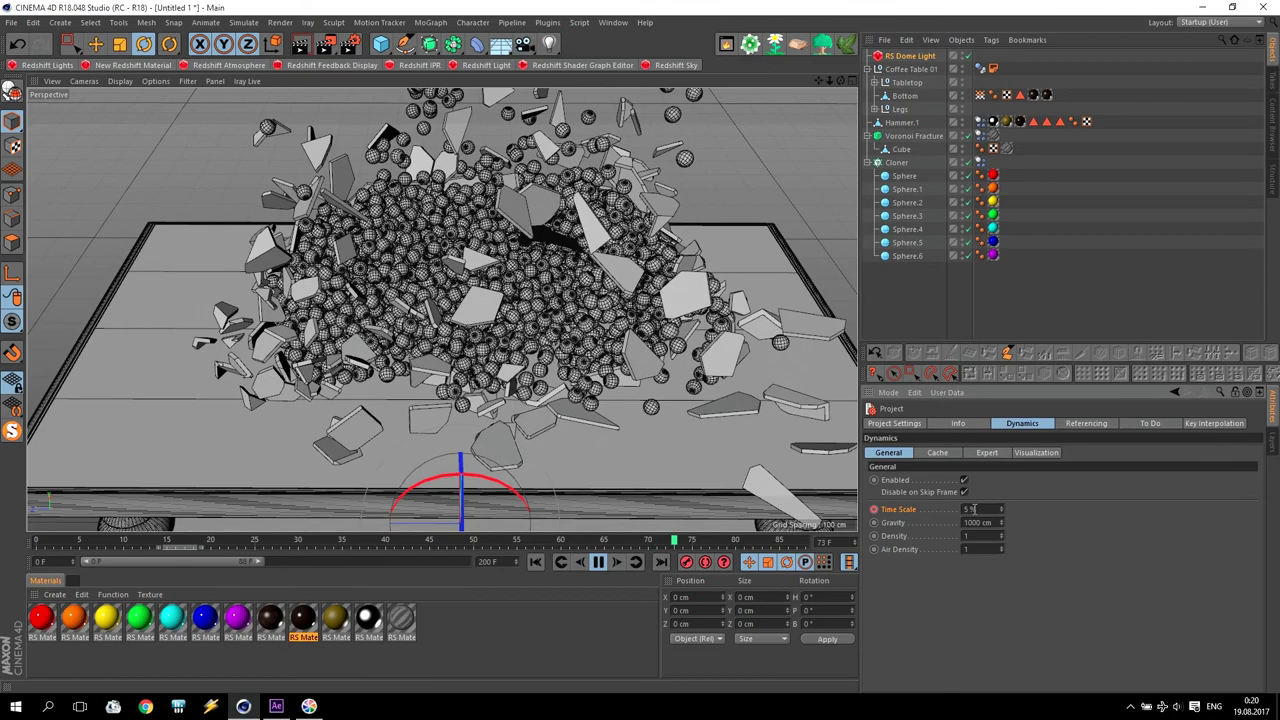
pyautogui.doubleClick(972, 509)
pyautogui.write('100')
pyautogui.press('Return')
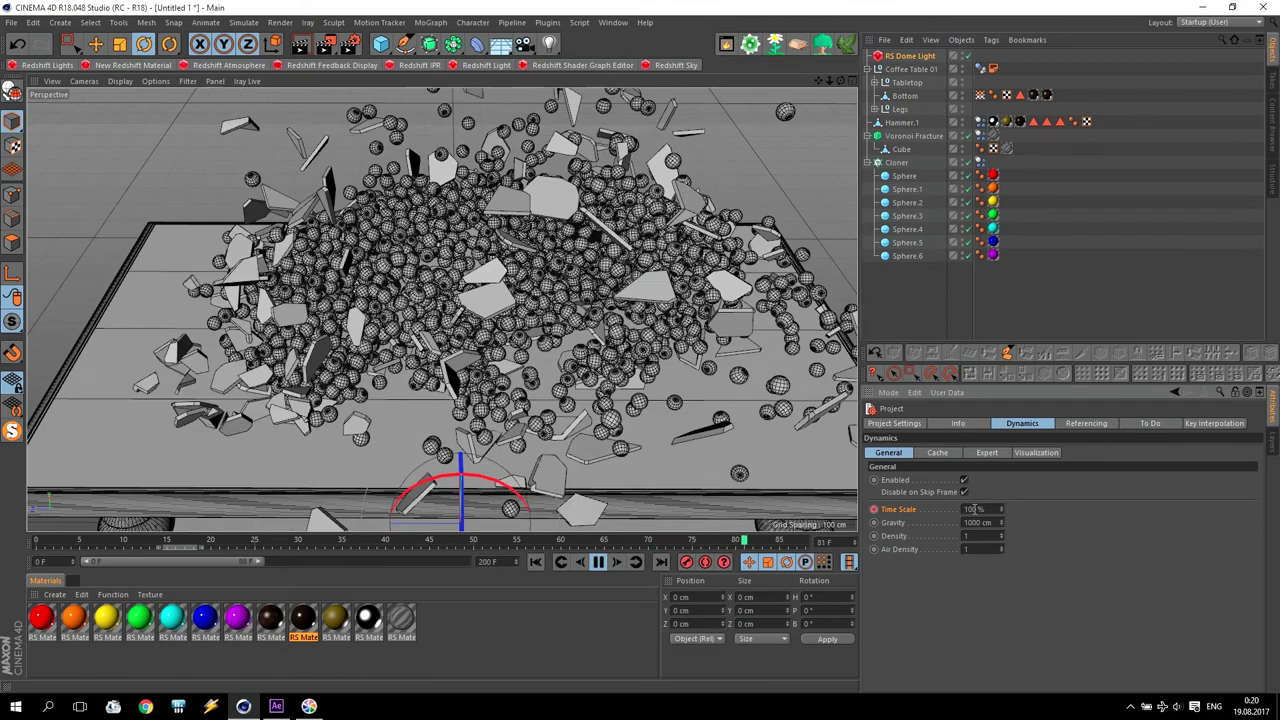
# Step: Rewind, restore the 200-frame preview range, and set the safe-frame border opacity to 100%
pyautogui.click(536, 563)
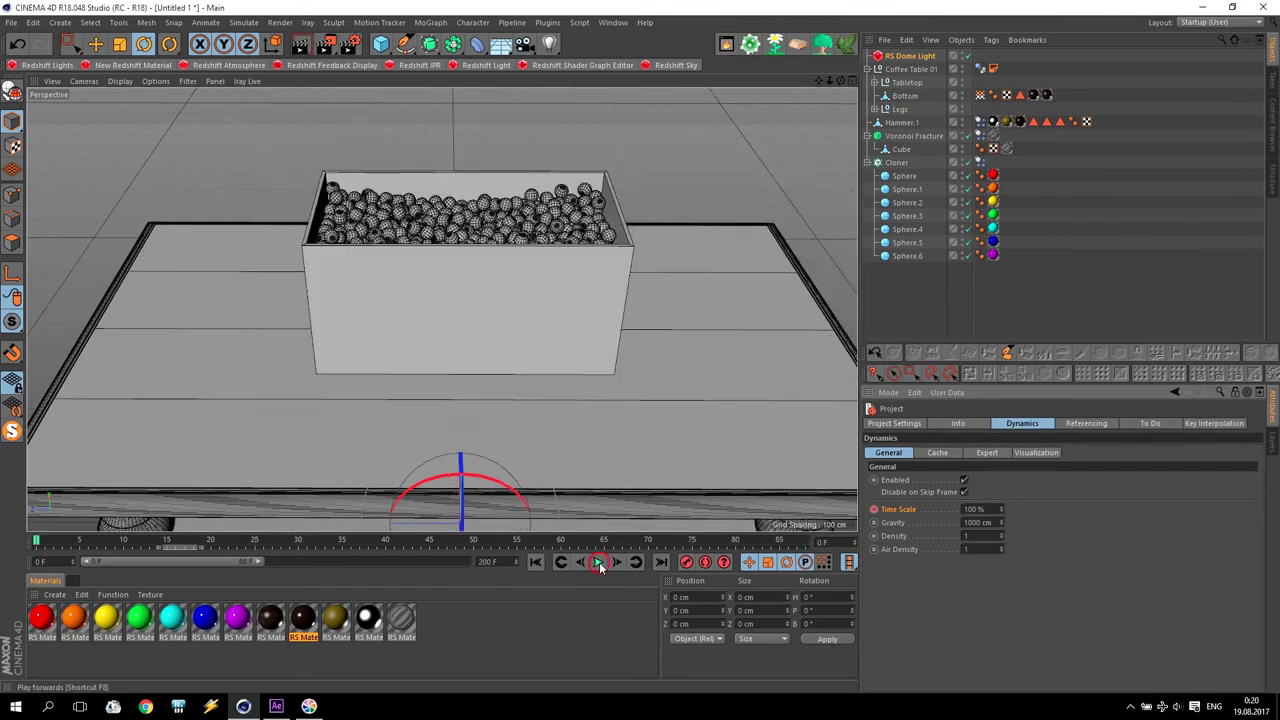
pyautogui.moveTo(260, 561); pyautogui.dragTo(468, 561)
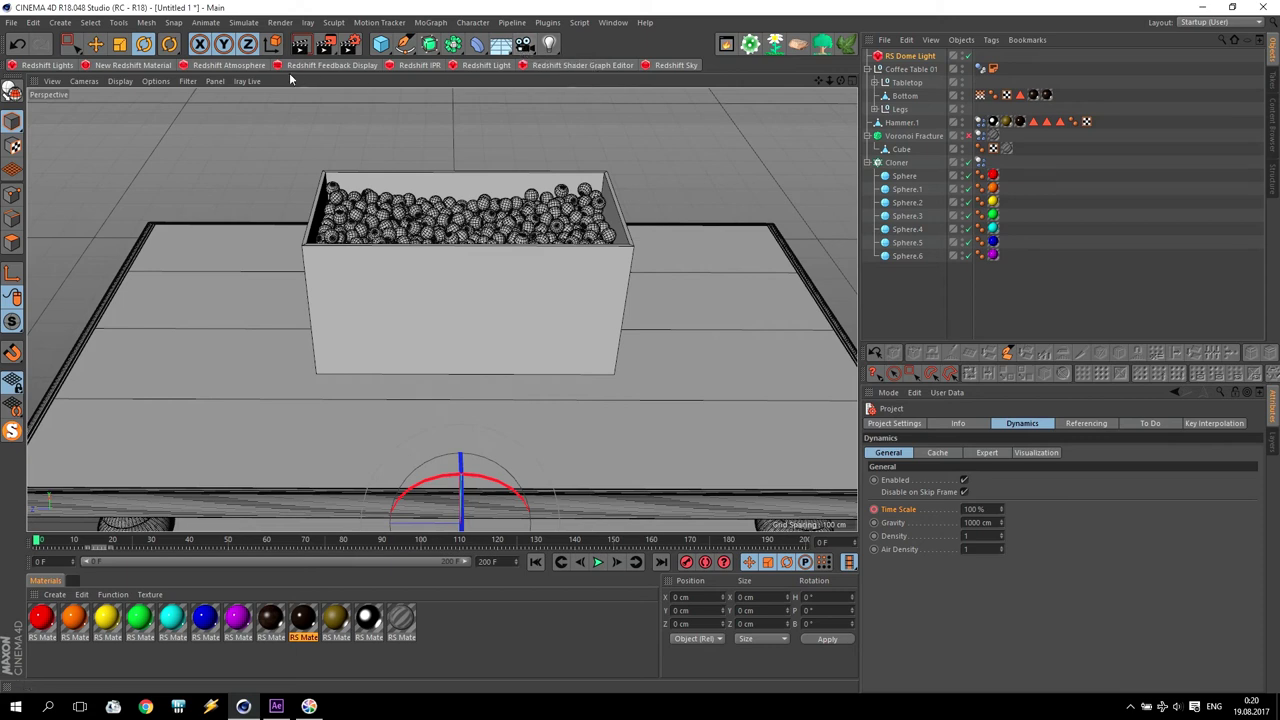
pyautogui.click(164, 82)
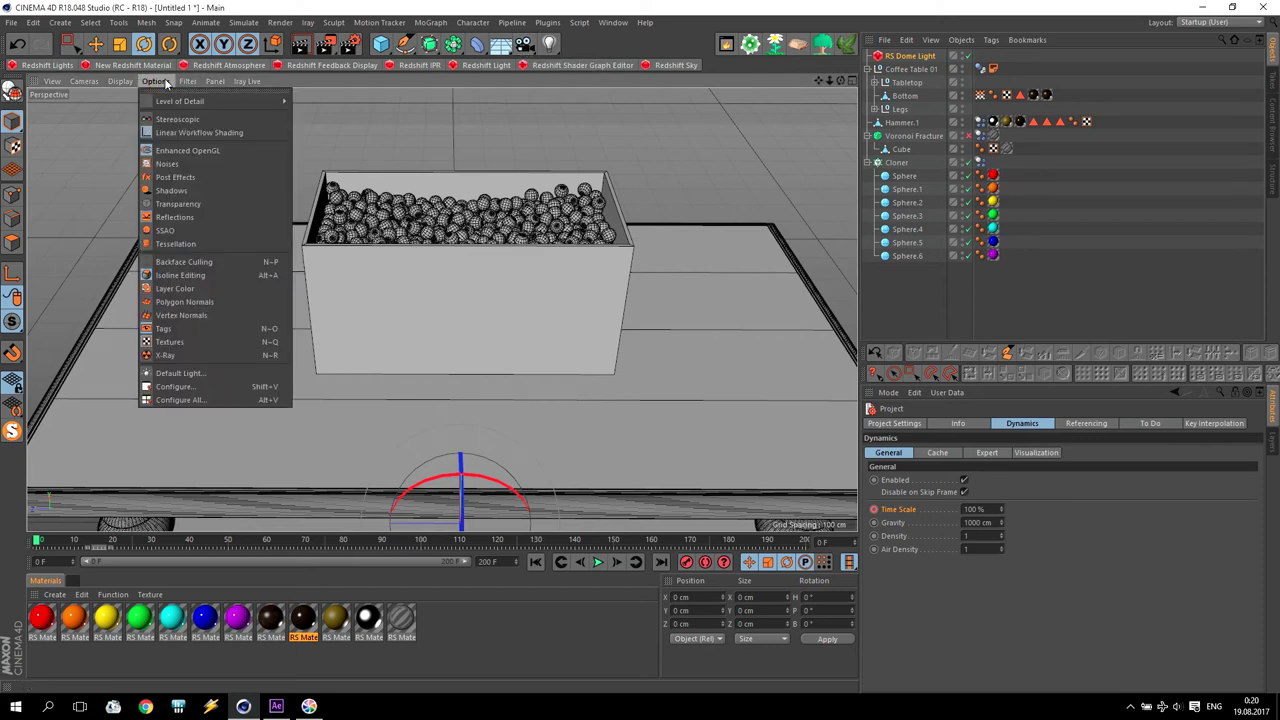
pyautogui.click(191, 385)
pyautogui.click(1036, 426)
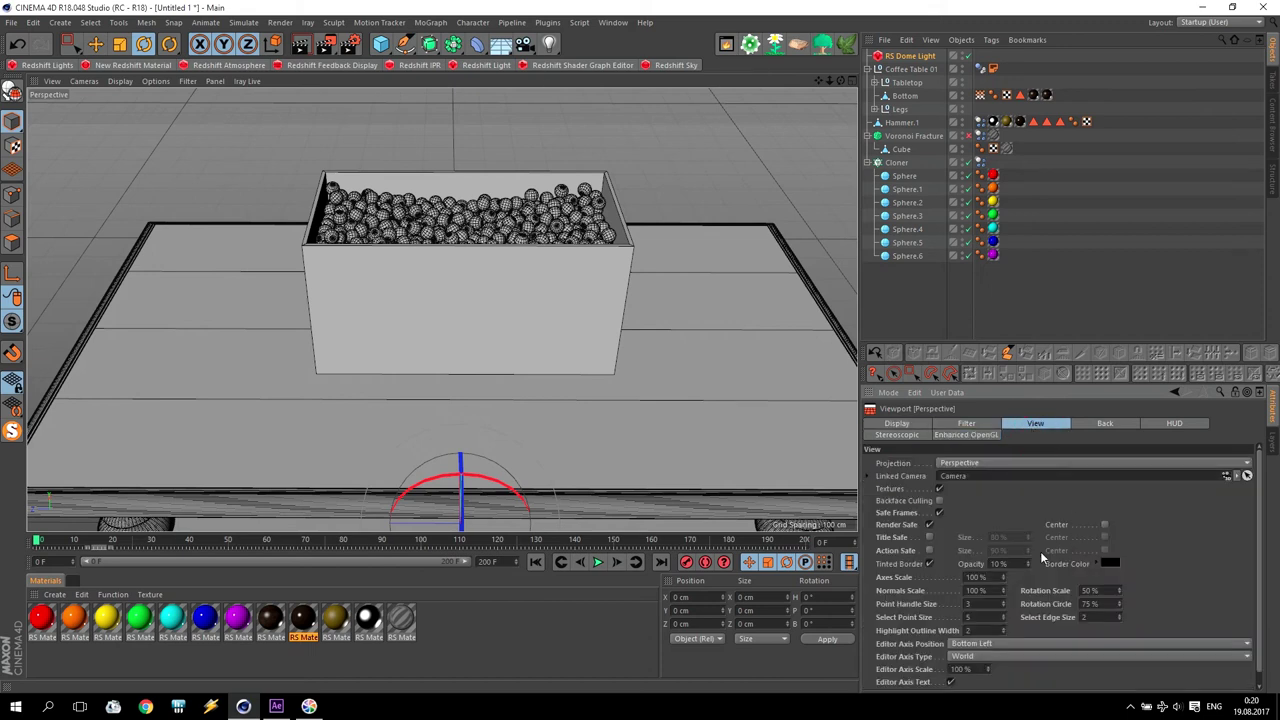
pyautogui.moveTo(1027, 563); pyautogui.dragTo(1027, 536)
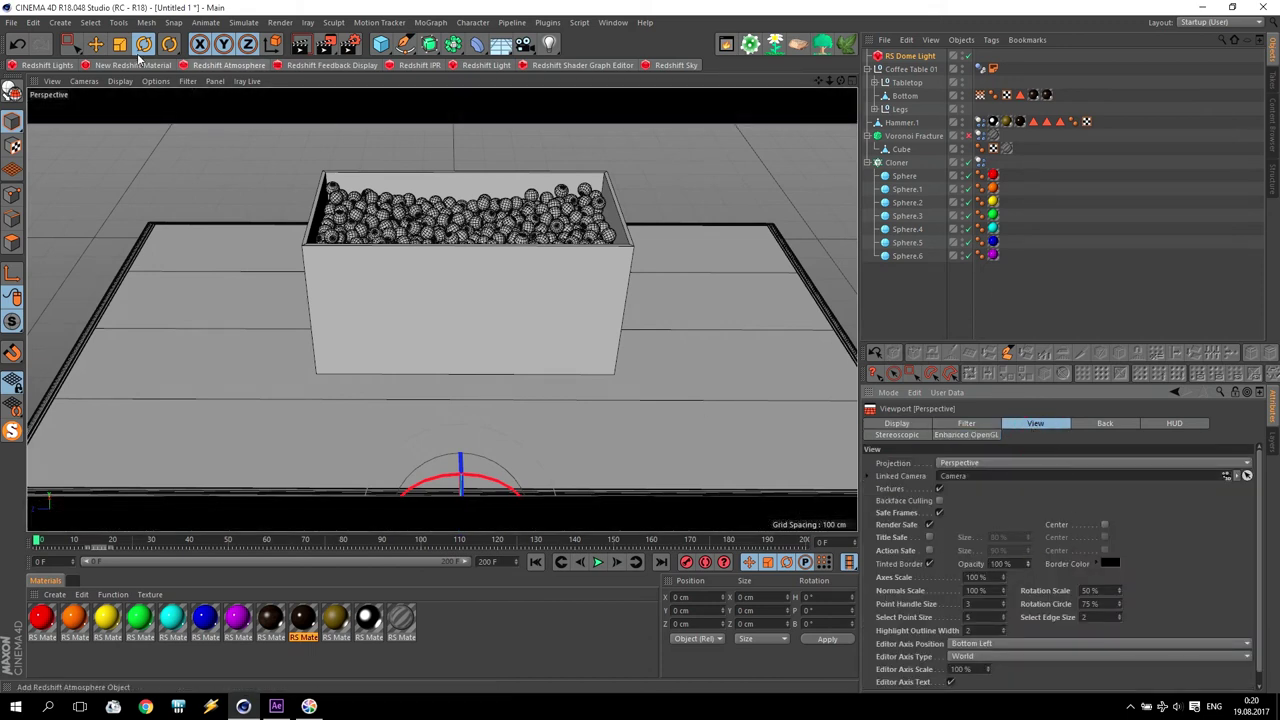
pyautogui.click(10, 350)
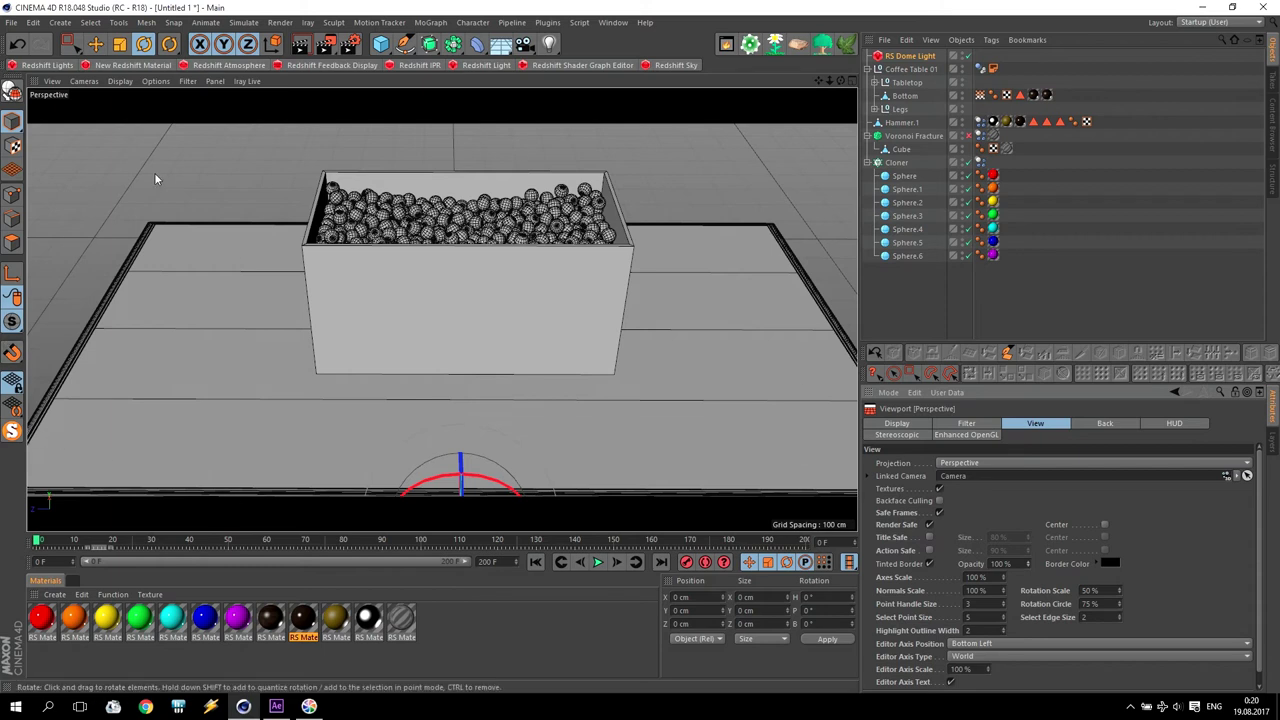
# Step: Add a camera, look through it, and pan to frame the box of balls on the table
pyautogui.click(526, 46)
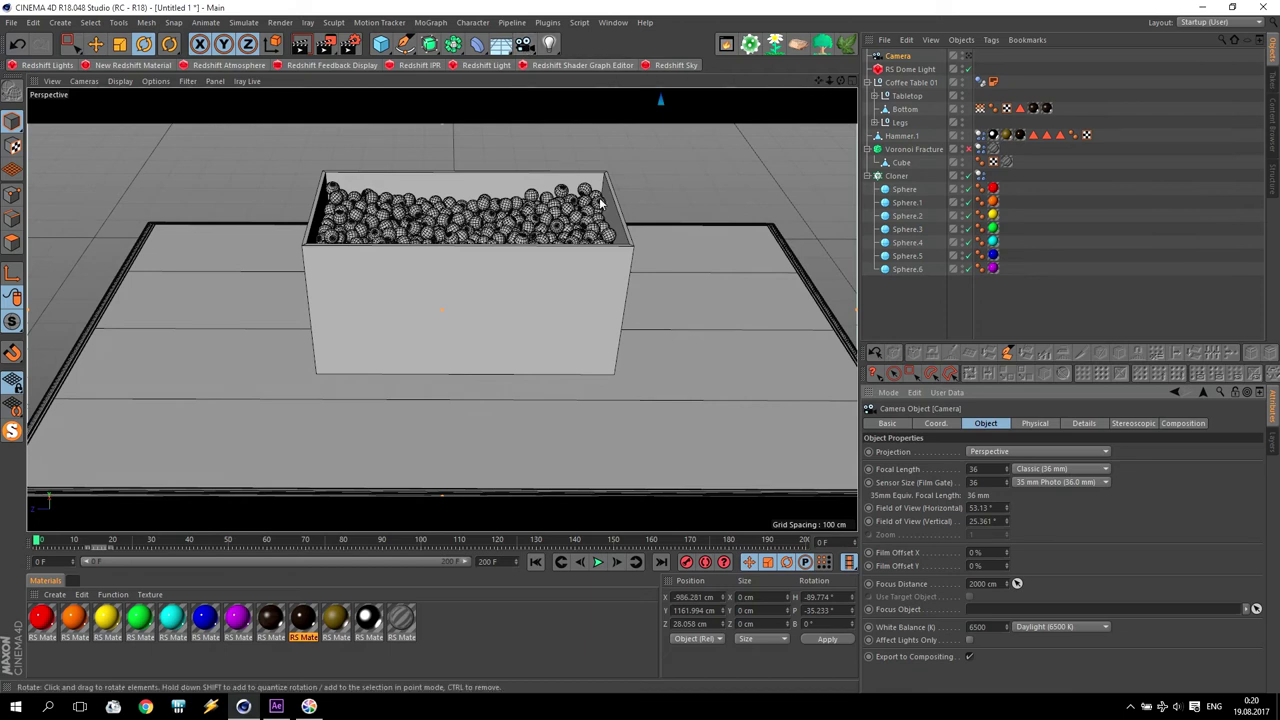
pyautogui.click(966, 56)
pyautogui.moveTo(817, 79)
pyautogui.mouseDown()
pyautogui.moveTo(840, 108)
pyautogui.moveTo(826, 87)
pyautogui.mouseUp()
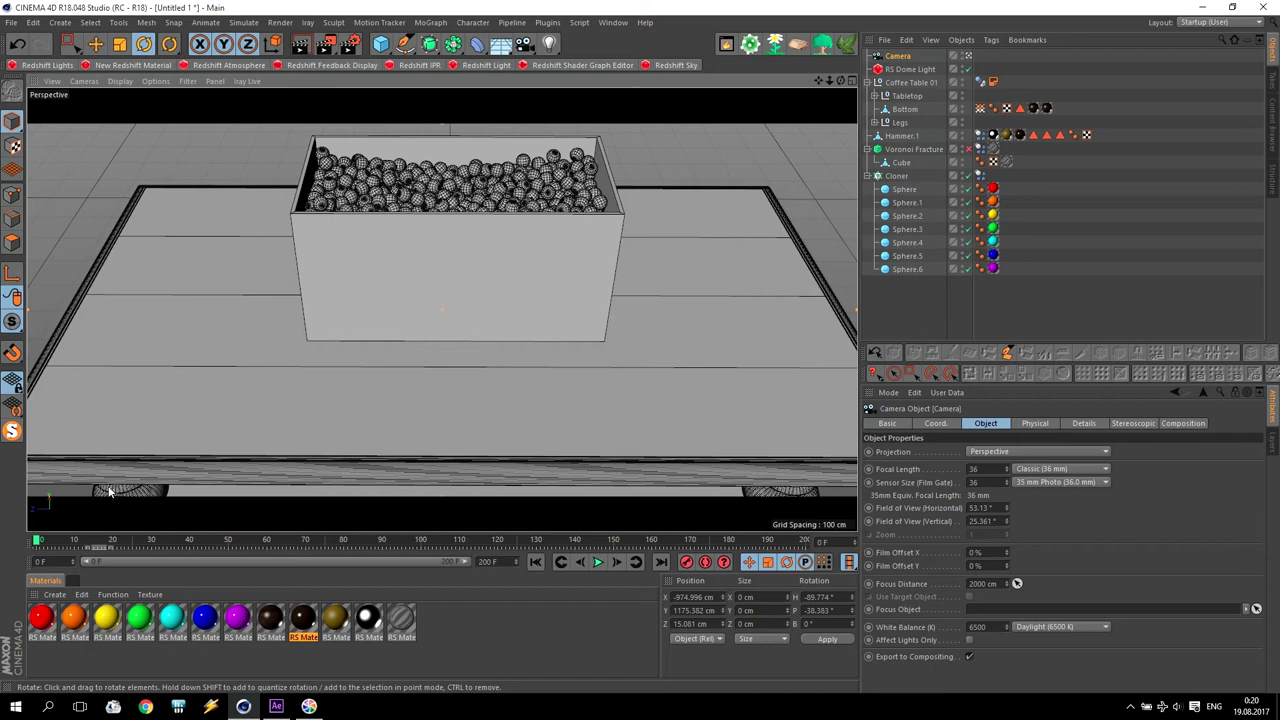
pyautogui.moveTo(819, 80); pyautogui.dragTo(836, 85)
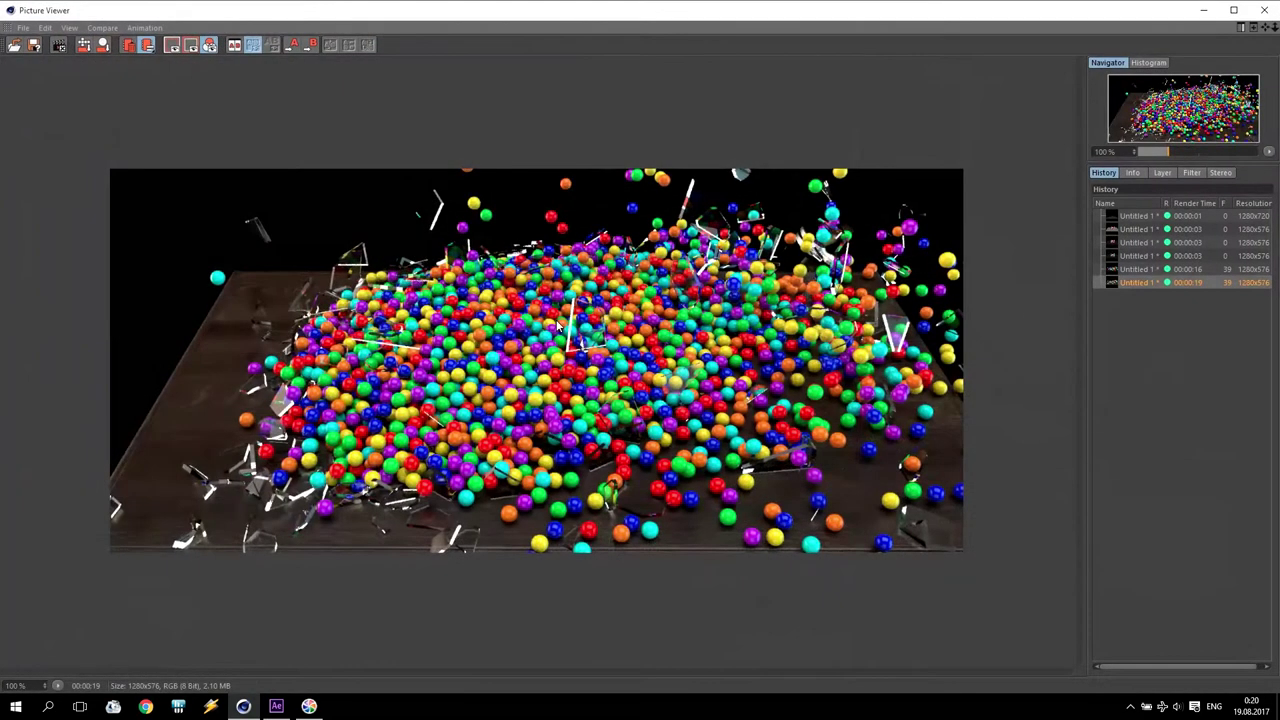
# Step: Render a test frame of the camera view with Shift+R, close it, and select the Camera
pyautogui.hotkey('shift', 'r')
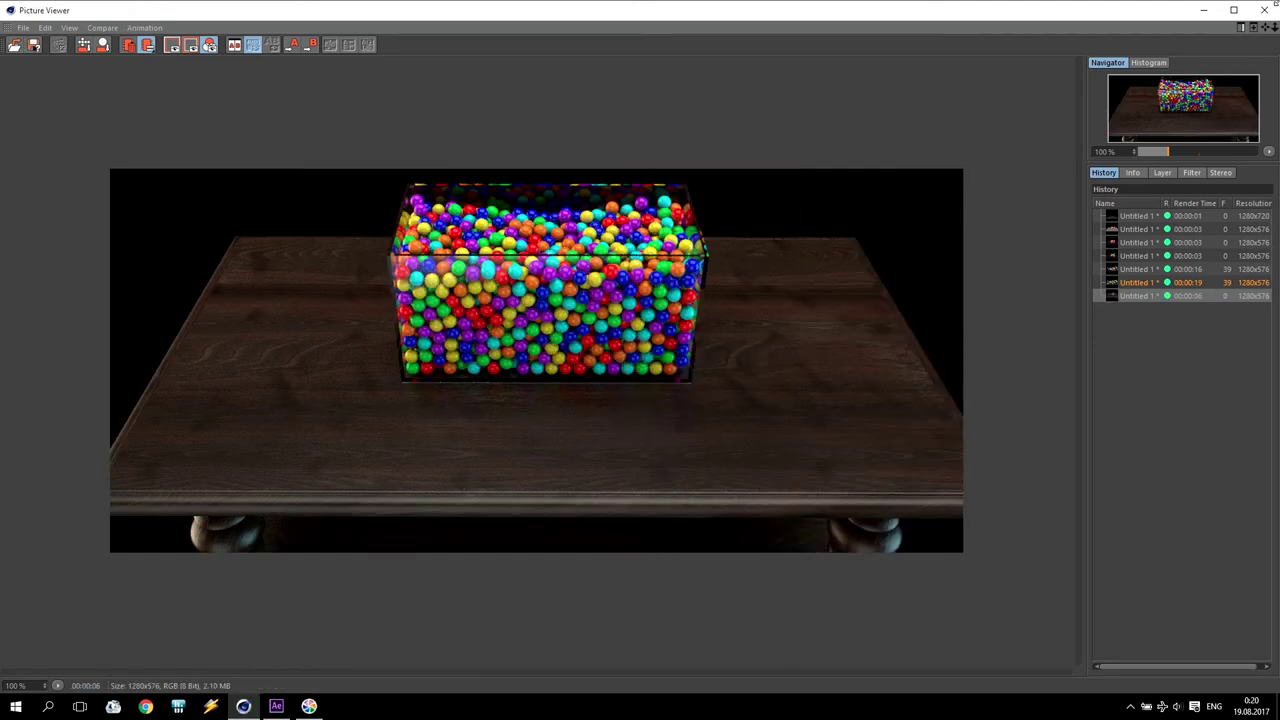
pyautogui.click(1264, 10)
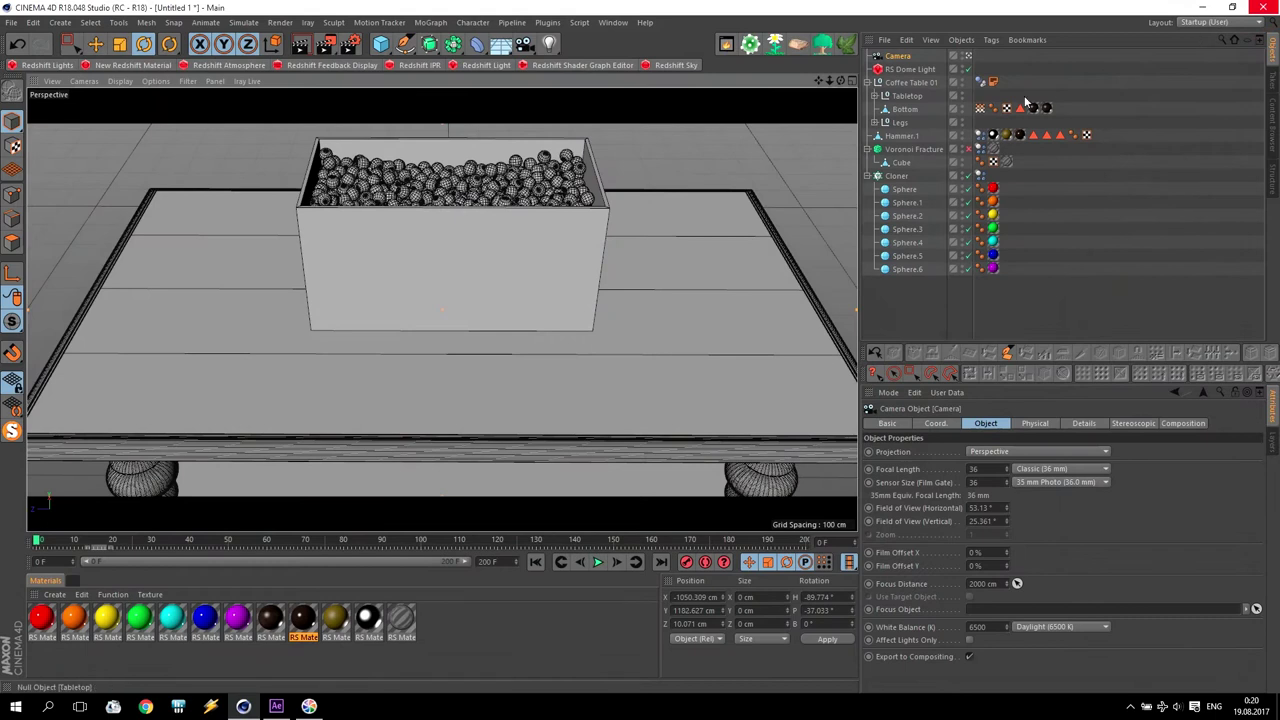
pyautogui.click(899, 57)
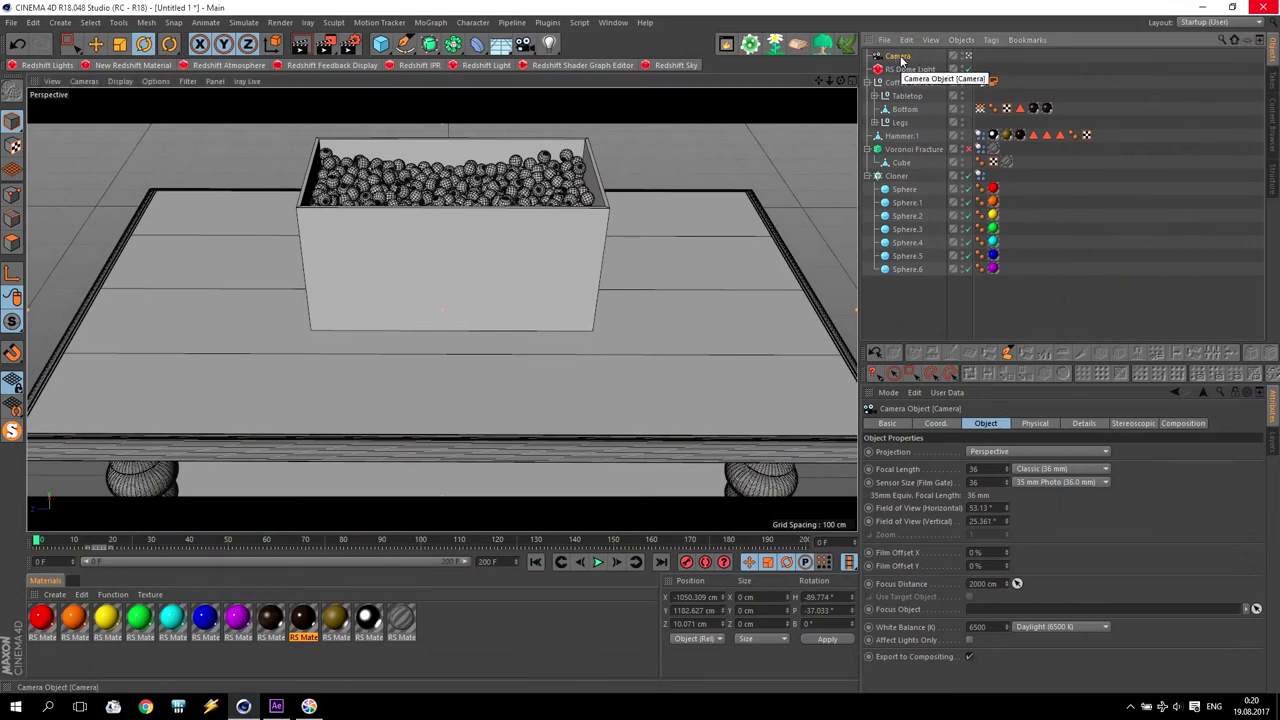
# Step: Add an Align to Spline tag and a Target tag to the Camera from CINEMA 4D Tags
pyautogui.click(991, 40)
pyautogui.moveTo(1006, 62)
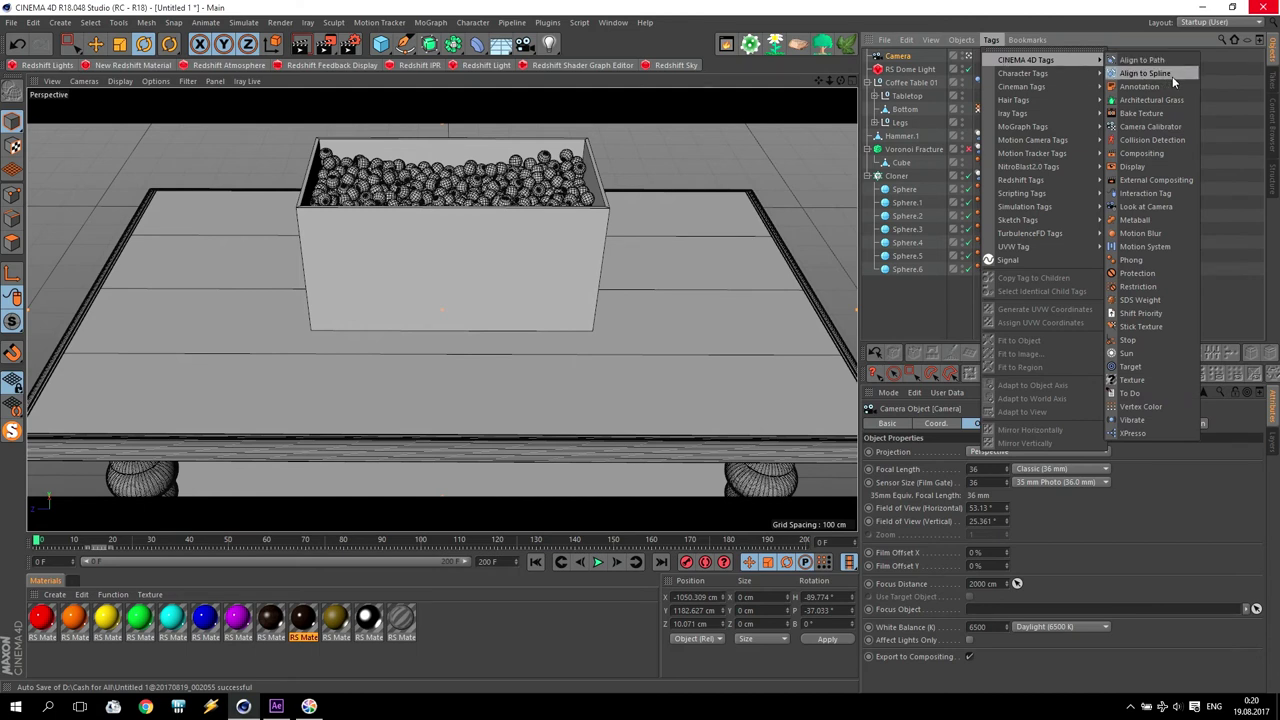
pyautogui.click(1170, 75)
pyautogui.click(991, 40)
pyautogui.moveTo(1012, 62)
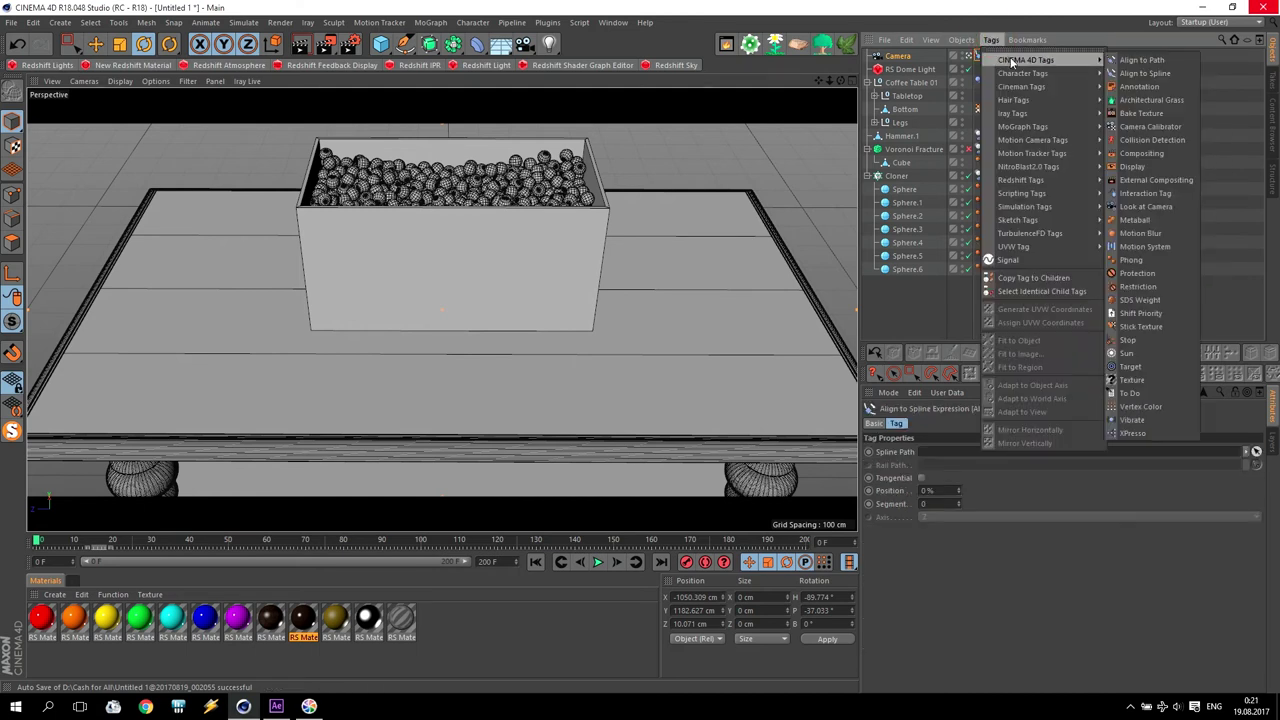
pyautogui.click(1146, 366)
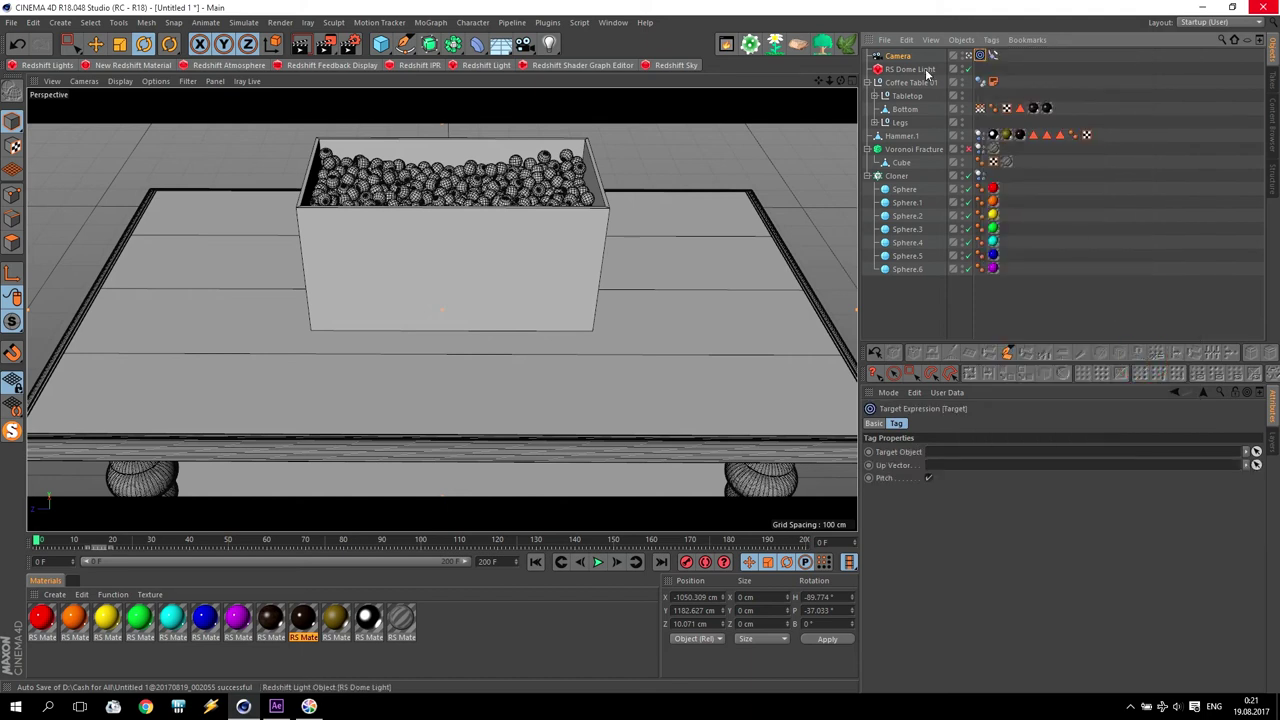
pyautogui.click(404, 43)
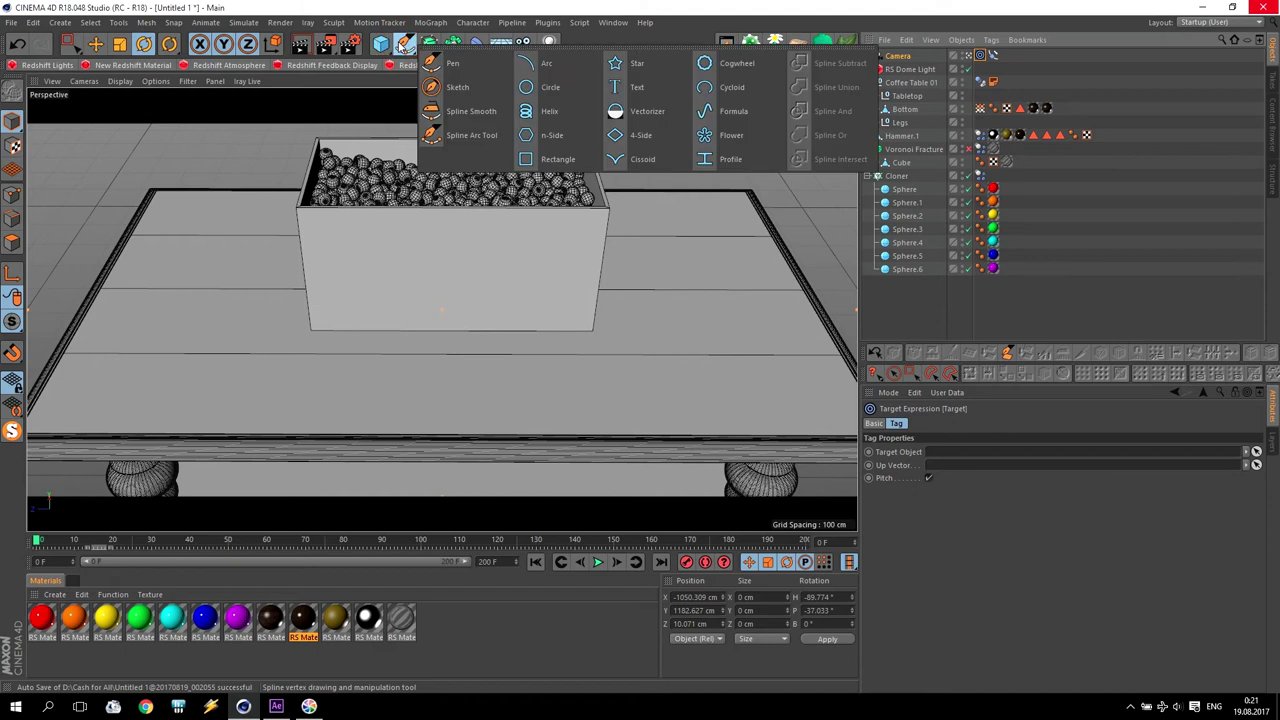
# Step: Add a Circle spline in the XZ plane with a 1077 cm radius around the table
pyautogui.click(572, 90)
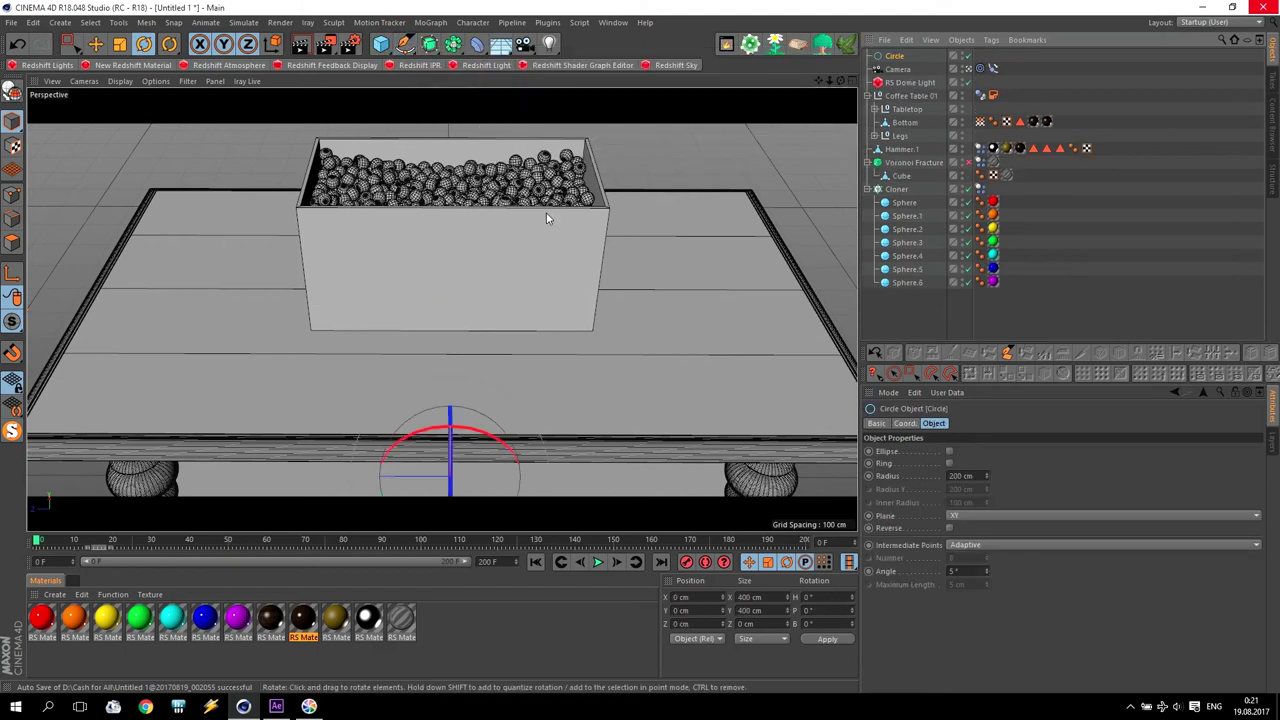
pyautogui.middleClick(546, 218)
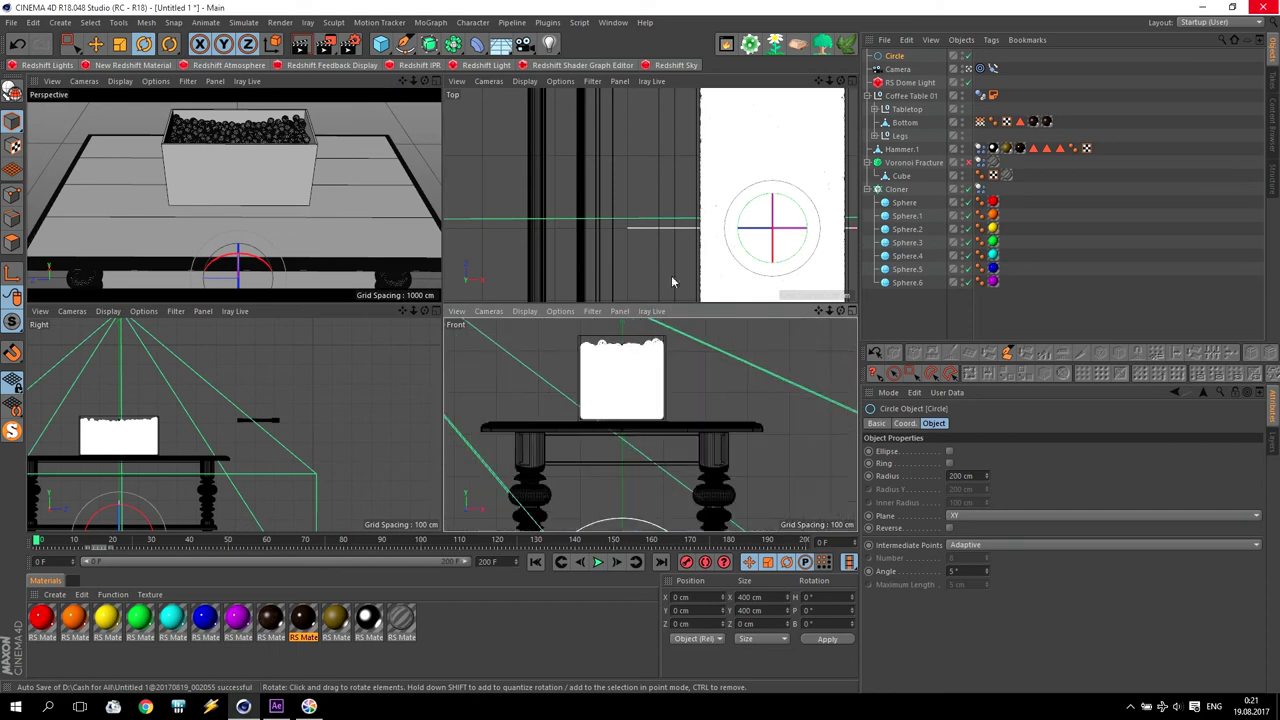
pyautogui.middleClick(702, 245)
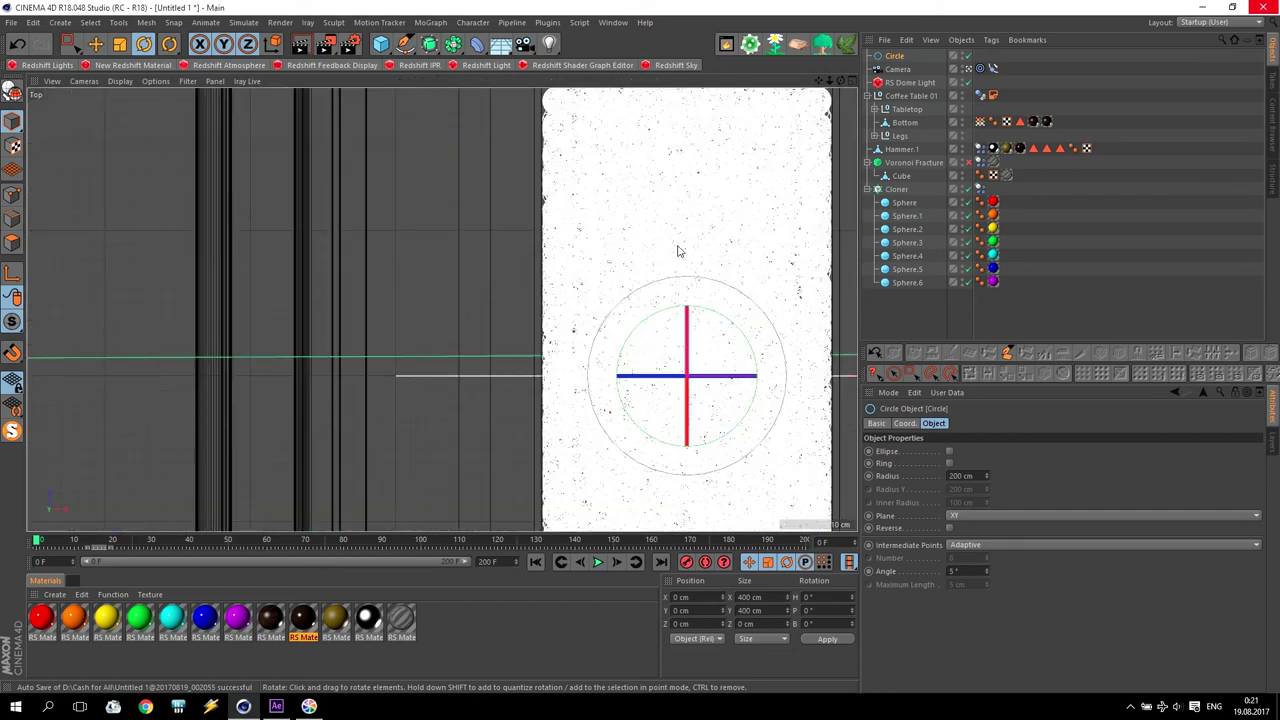
pyautogui.scroll(-6, 690, 255)
pyautogui.scroll(-3, 717, 272)
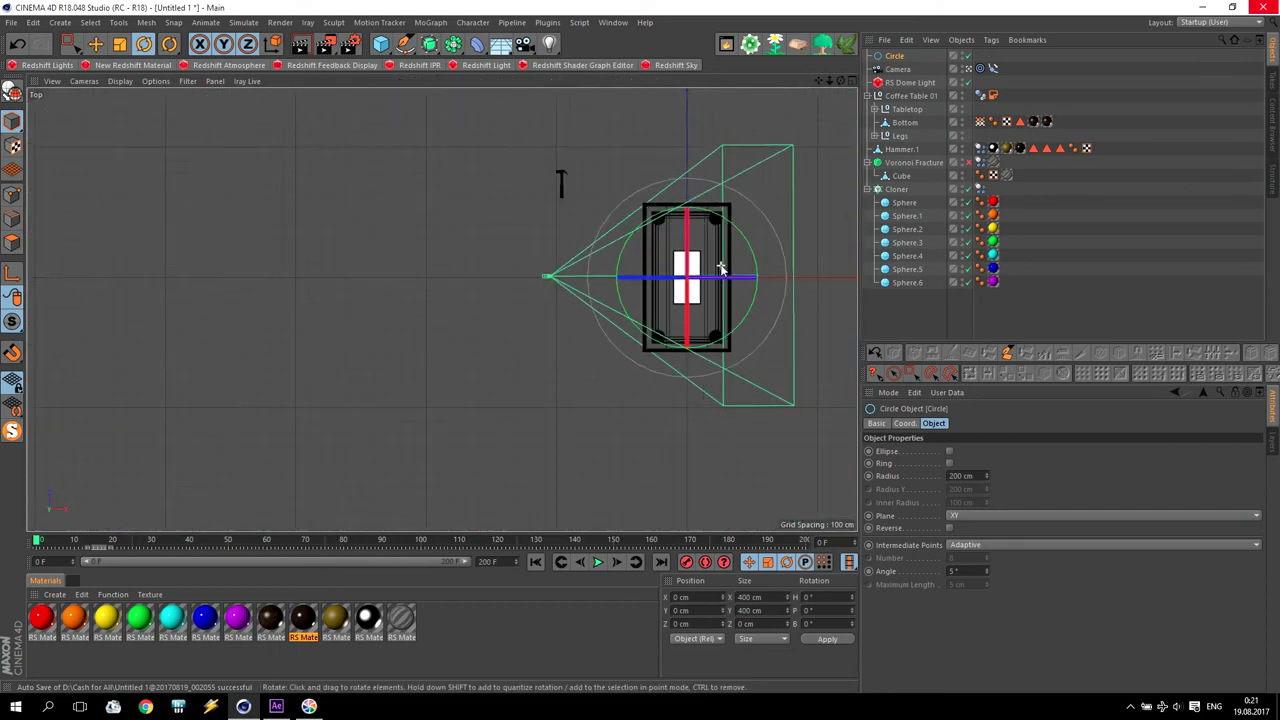
pyautogui.scroll(5, 750, 255)
pyautogui.click(967, 516)
pyautogui.click(956, 556)
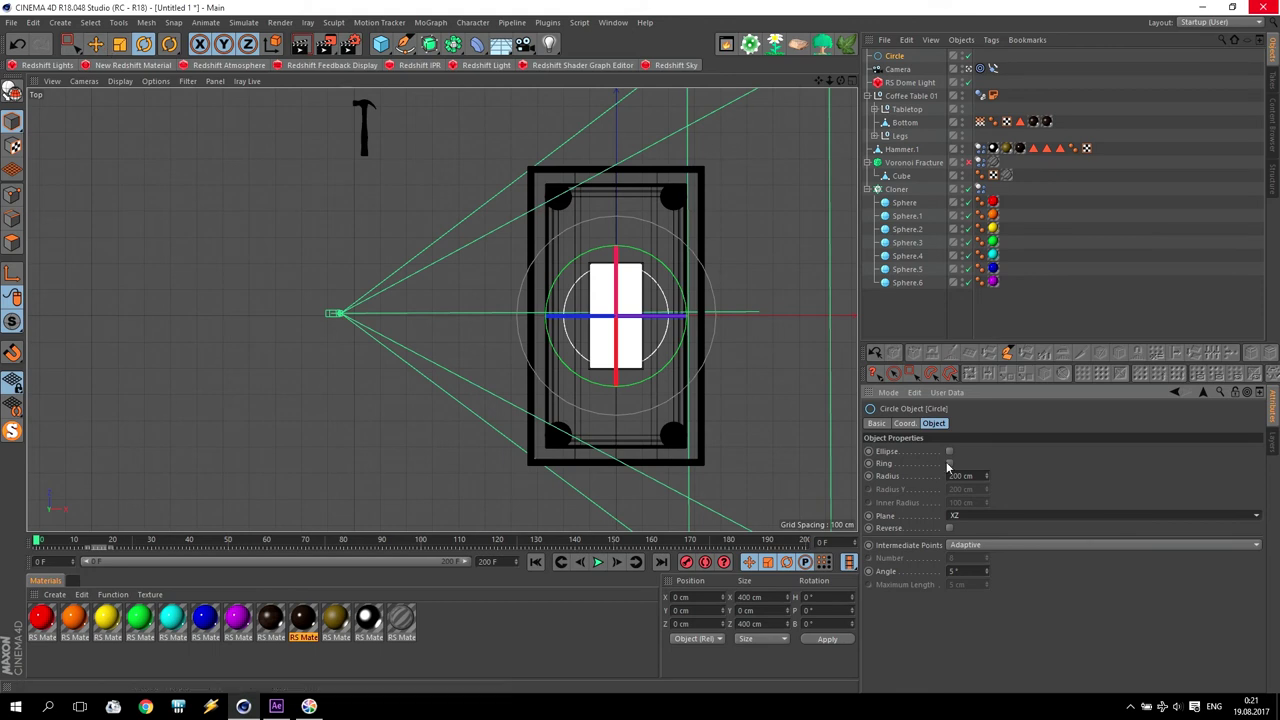
pyautogui.moveTo(986, 476); pyautogui.dragTo(986, 292)
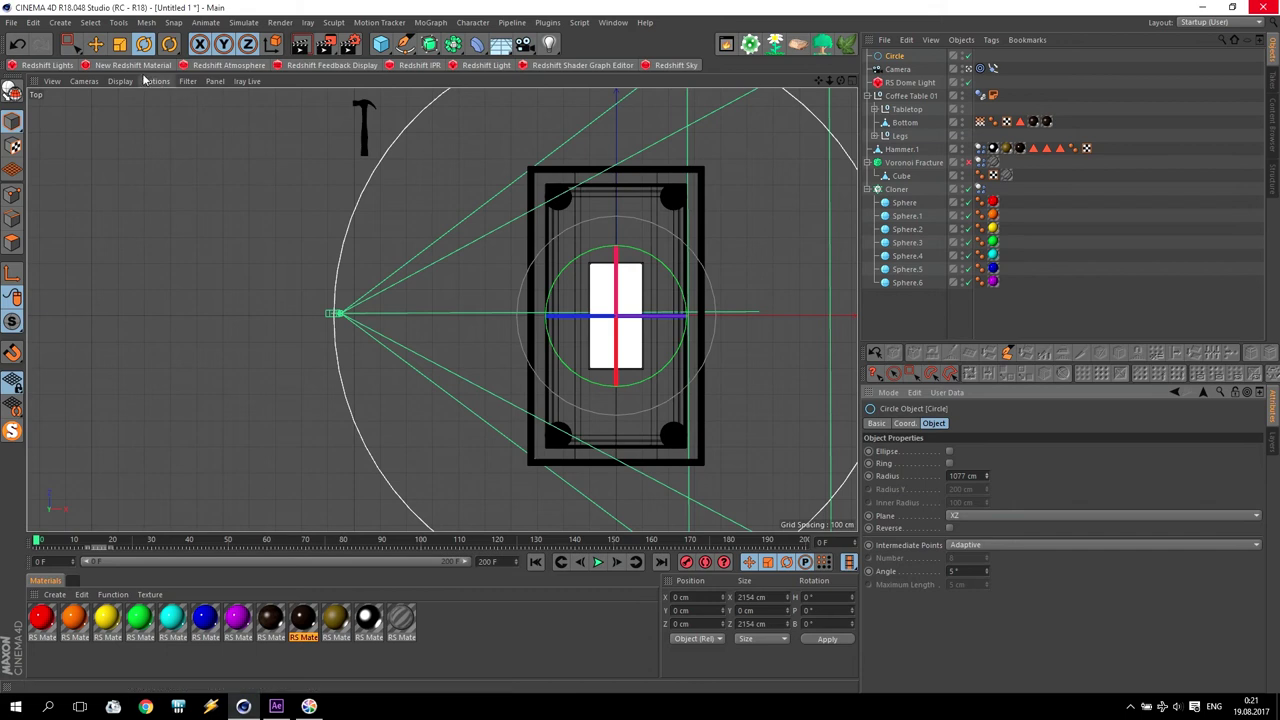
# Step: Raise the Circle to Y 1202.525 cm in the Front view
pyautogui.click(95, 43)
pyautogui.middleClick(378, 284)
pyautogui.middleClick(633, 421)
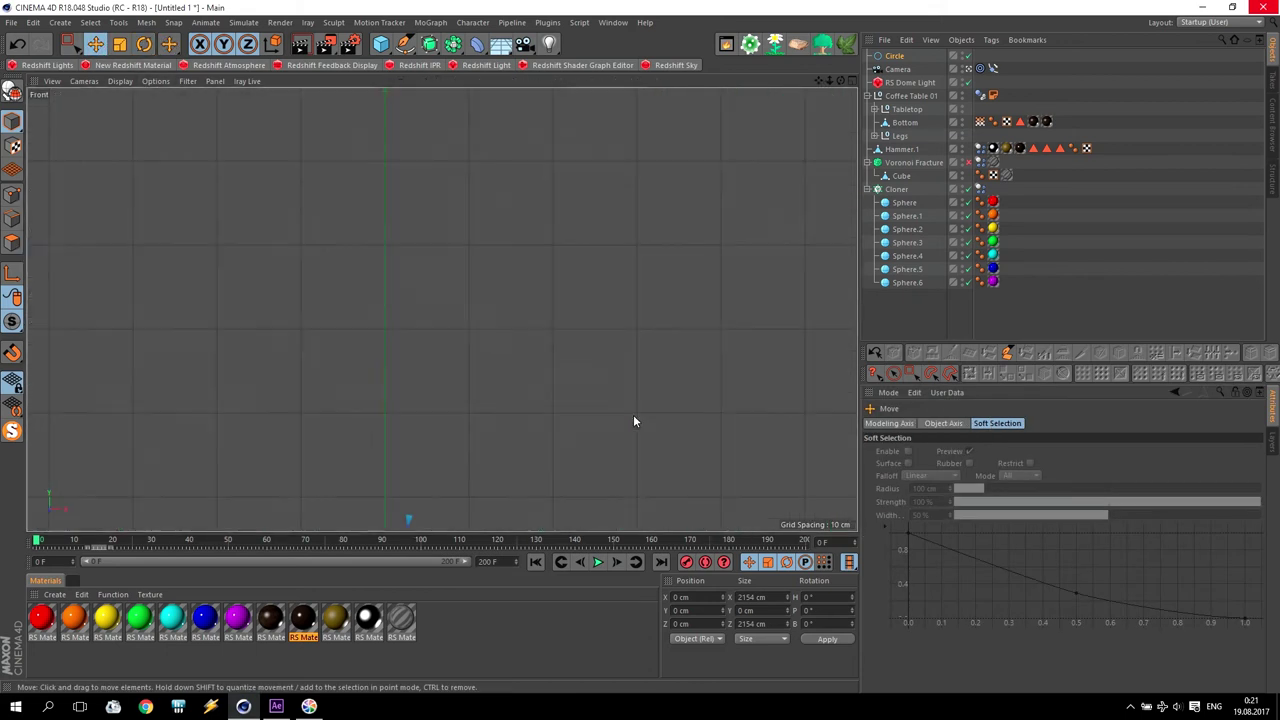
pyautogui.scroll(-4, 517, 402)
pyautogui.moveTo(516, 407); pyautogui.dragTo(510, 180)
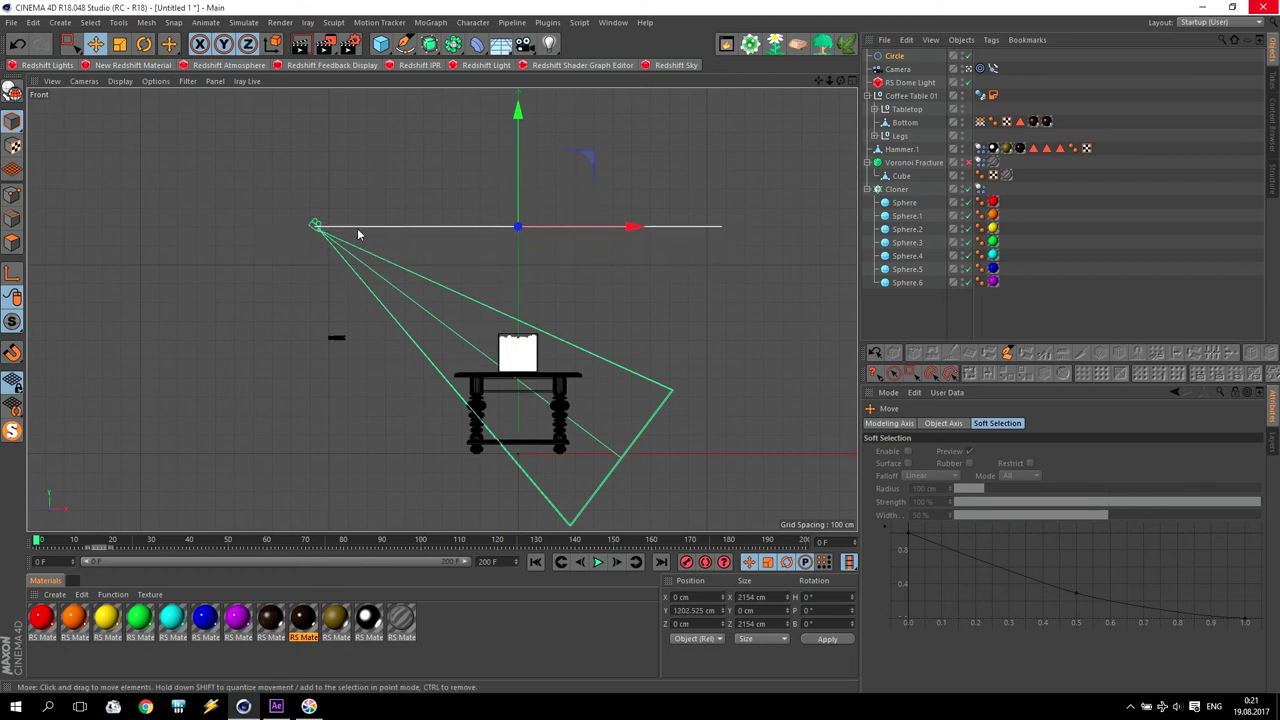
pyautogui.middleClick(510, 214)
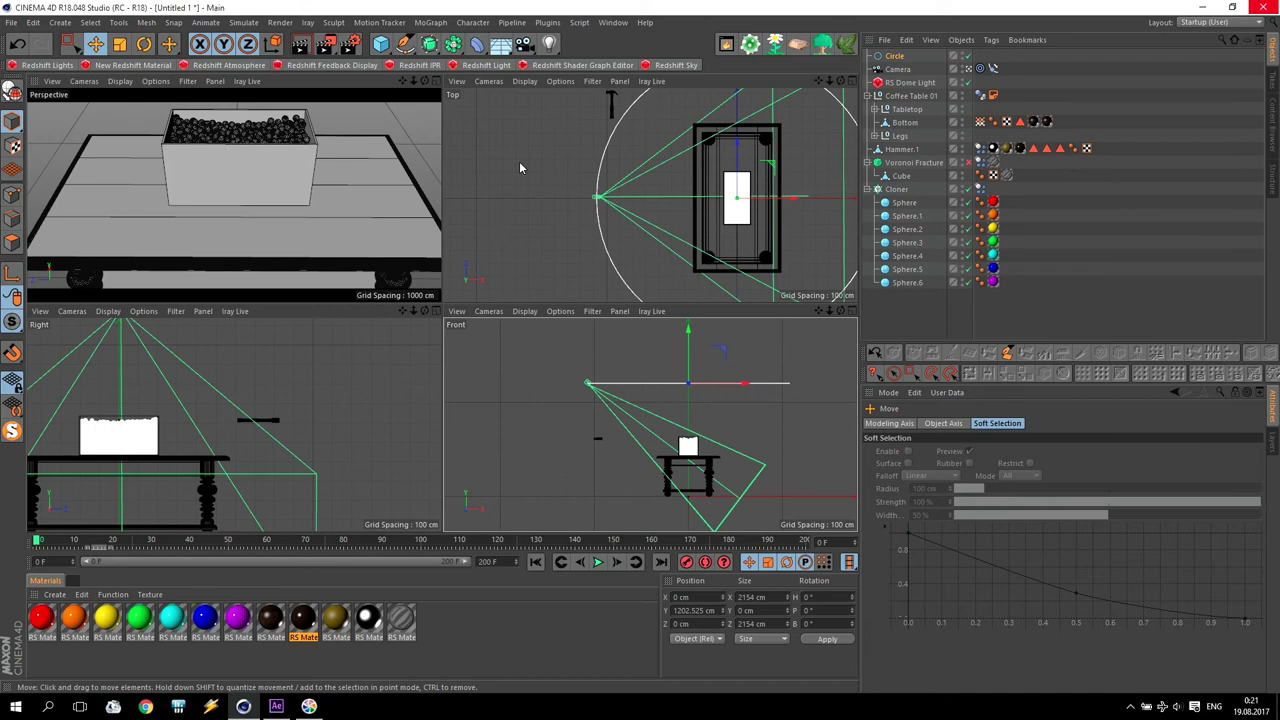
# Step: Set the Circle as the Align to Spline tag's Spline Path, placing the camera at Position 0%
pyautogui.click(922, 69)
pyautogui.click(993, 69)
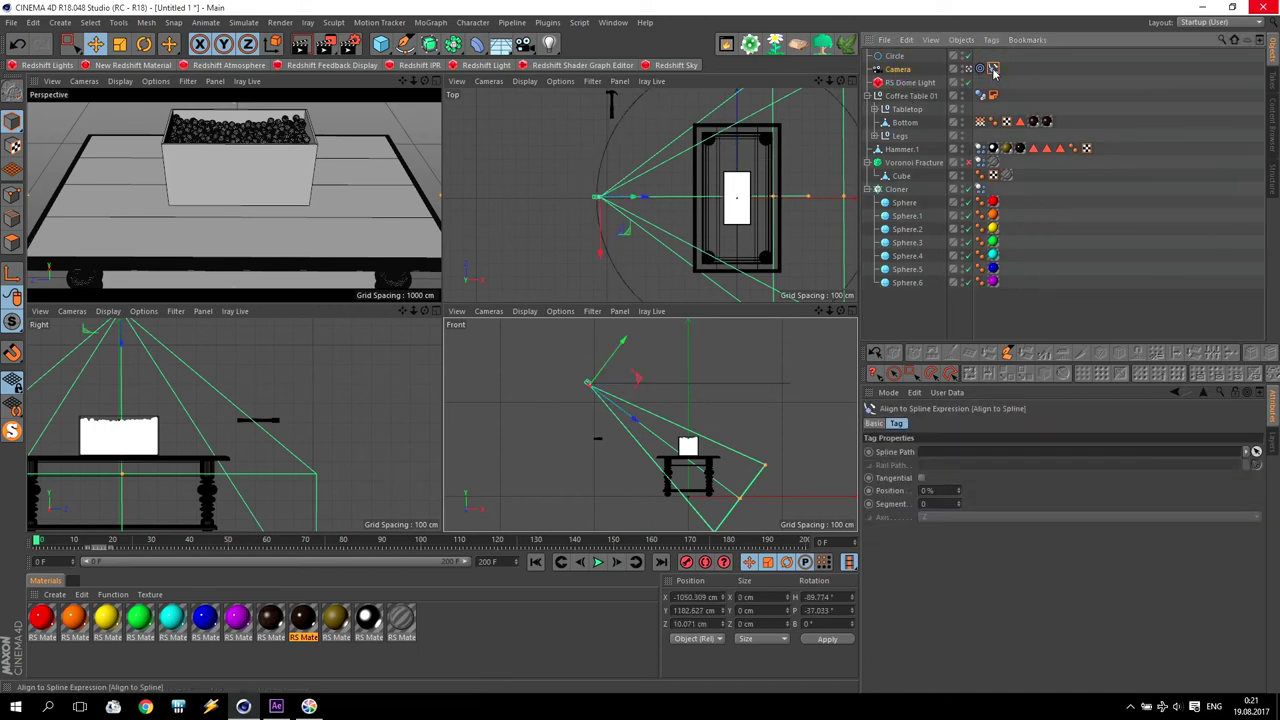
pyautogui.moveTo(895, 58); pyautogui.dragTo(896, 62)
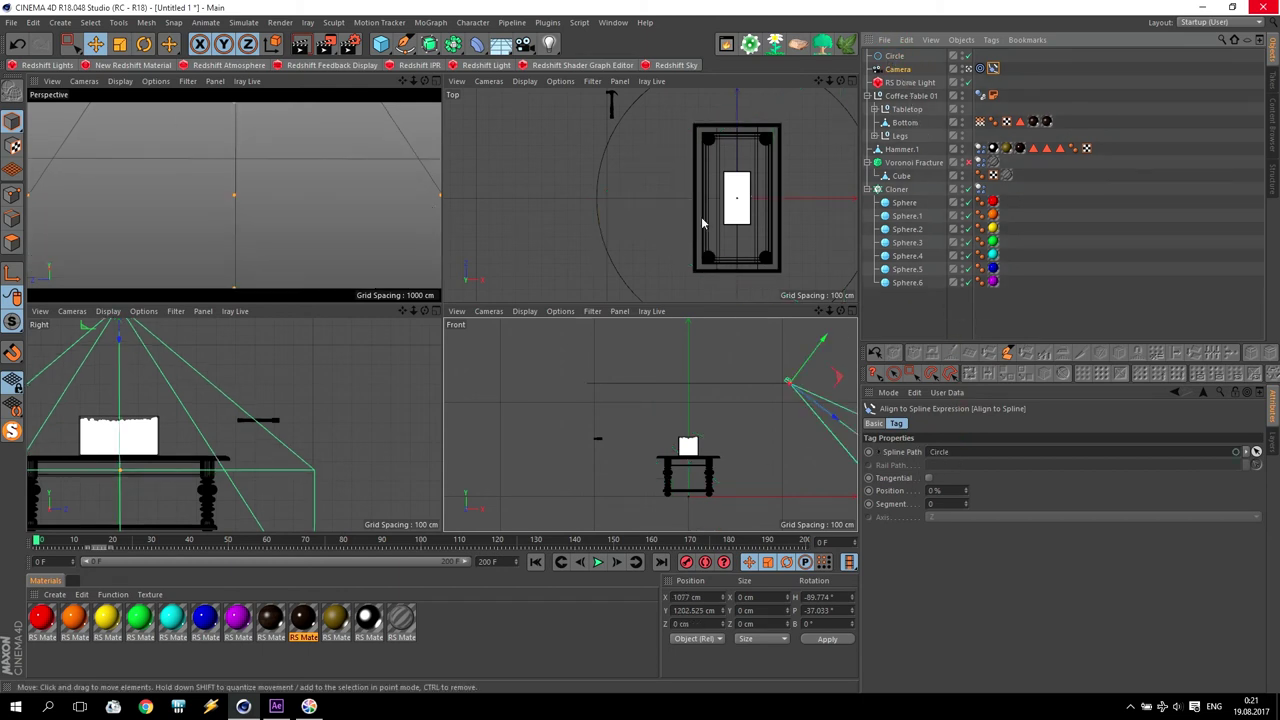
pyautogui.scroll(-3, 708, 240)
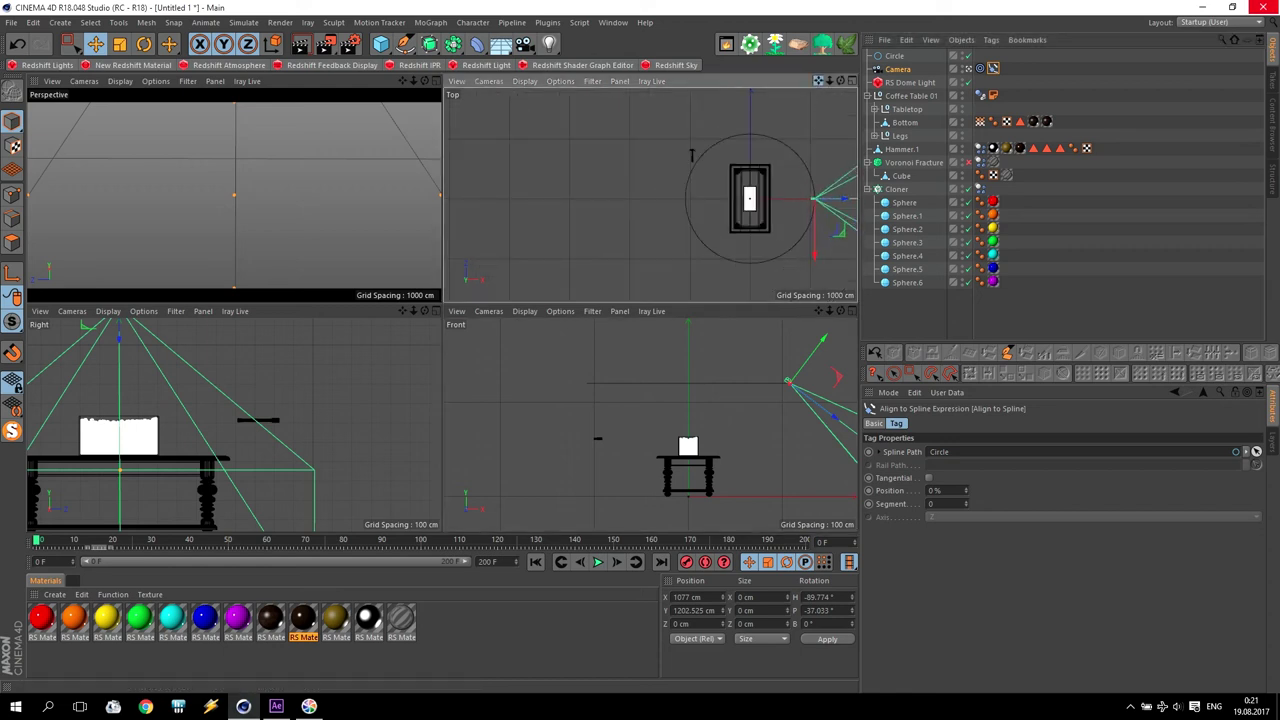
pyautogui.moveTo(817, 80); pyautogui.dragTo(815, 82)
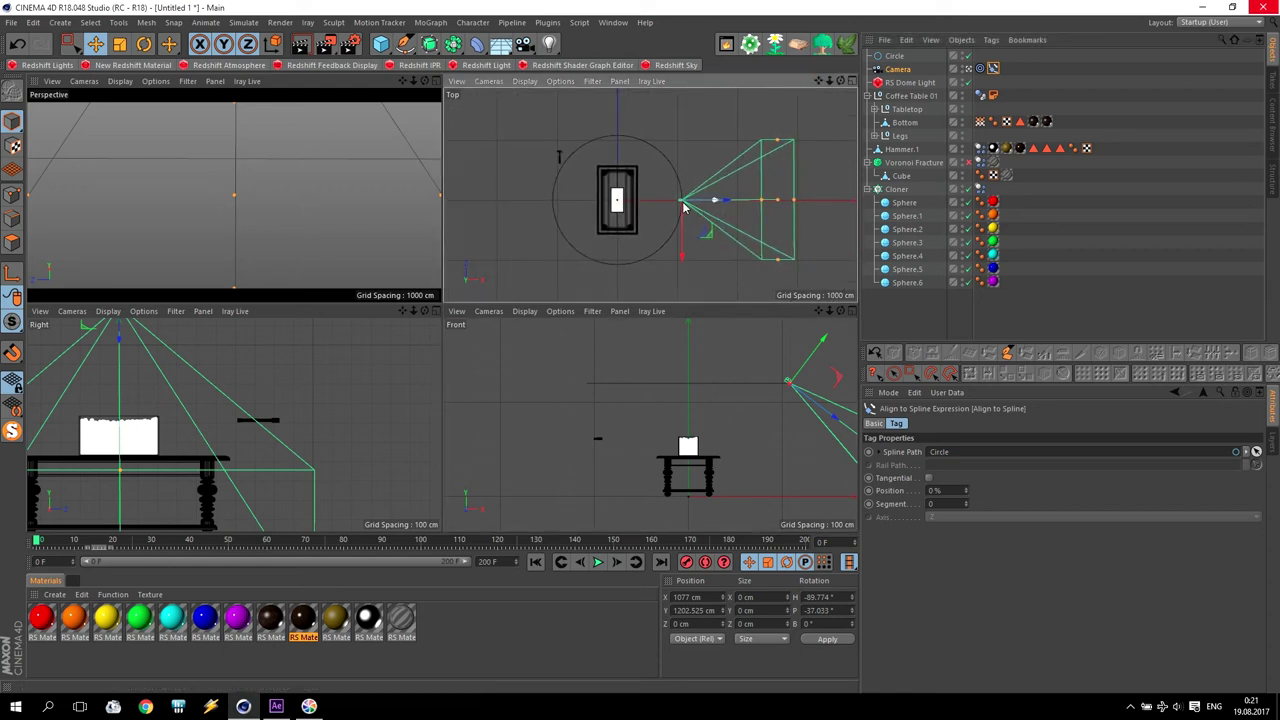
pyautogui.moveTo(966, 491)
pyautogui.mouseDown()
pyautogui.moveTo(1043, 491)
pyautogui.moveTo(966, 491)
pyautogui.mouseUp()
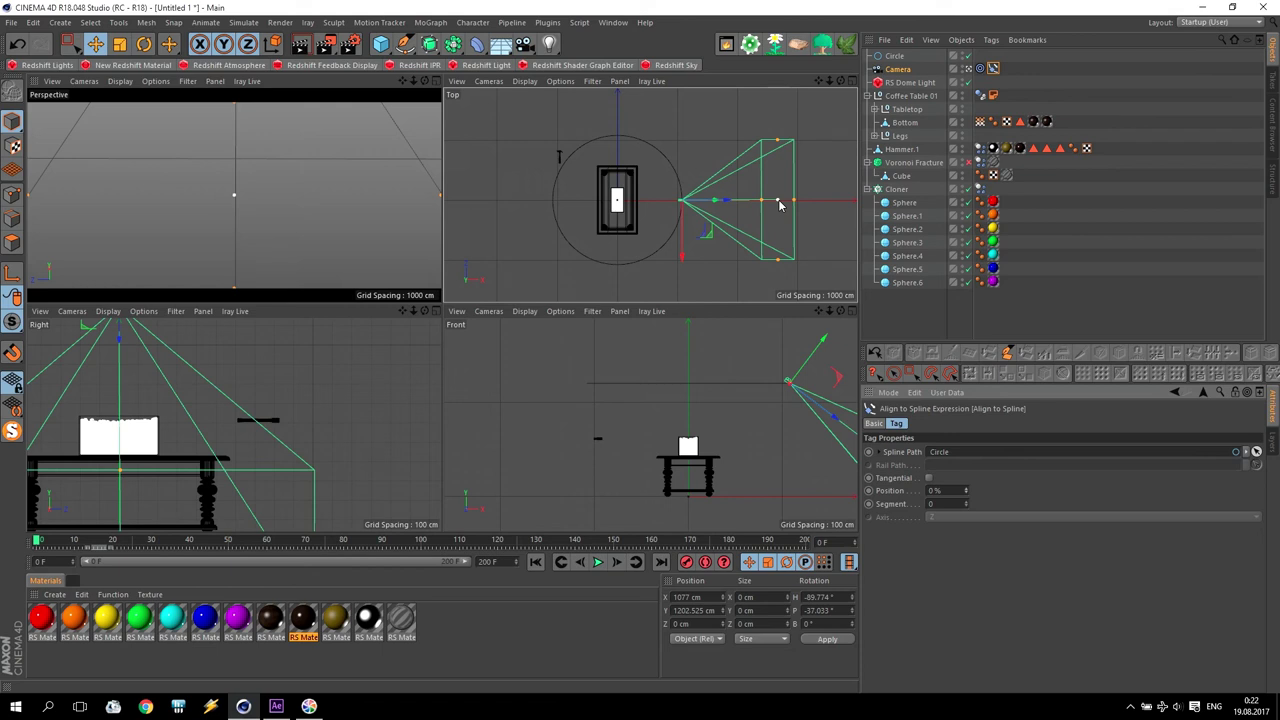
pyautogui.click(980, 68)
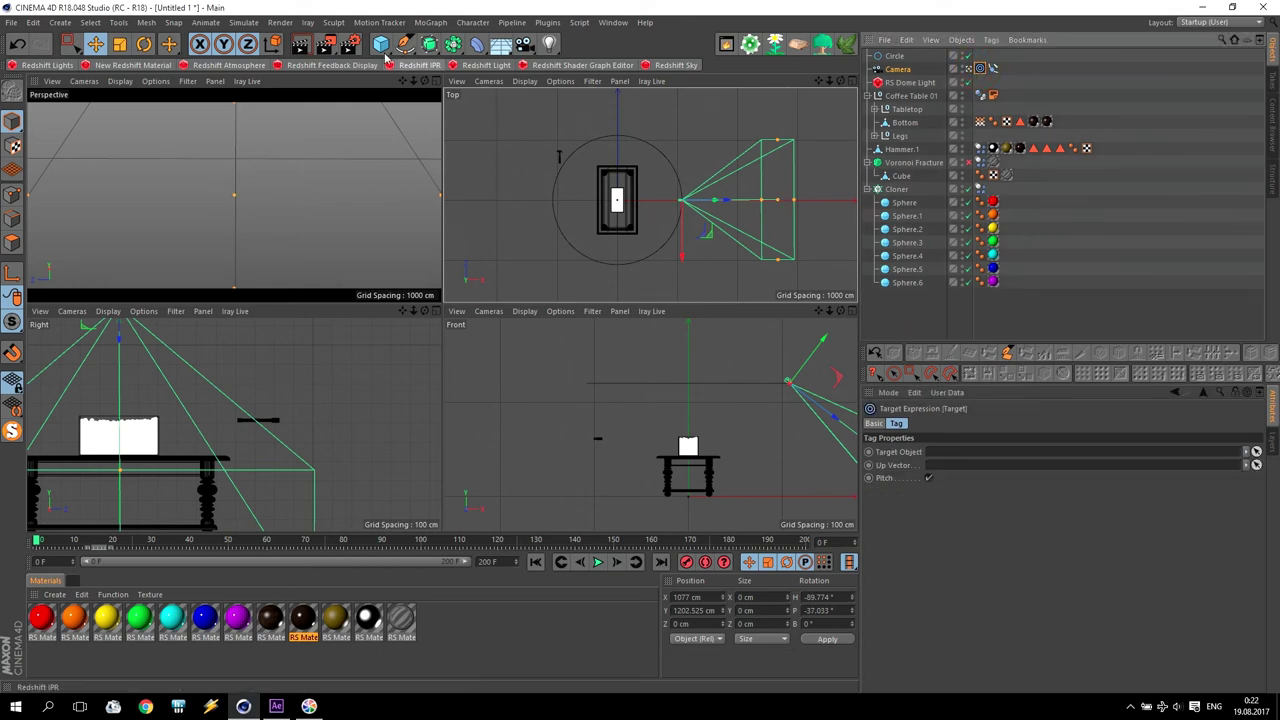
# Step: Add a Null object and set it as the Target Object of the camera's Target tag
pyautogui.click(382, 46)
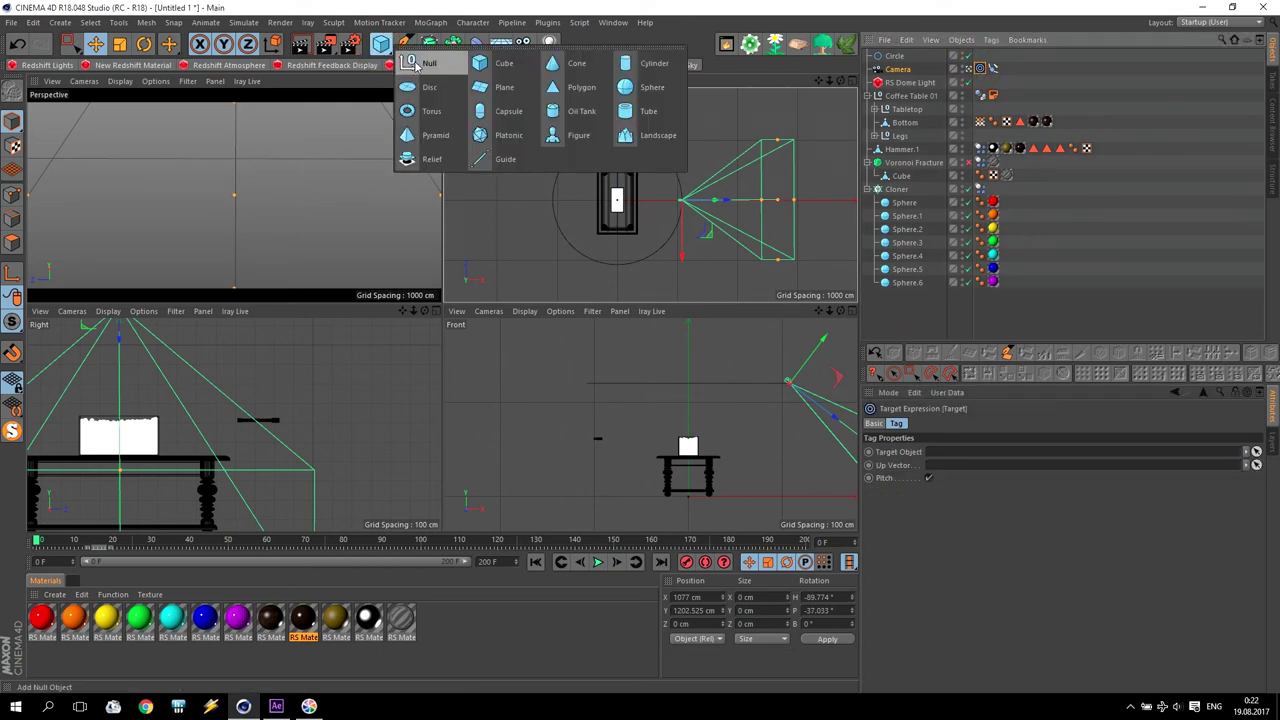
pyautogui.click(417, 64)
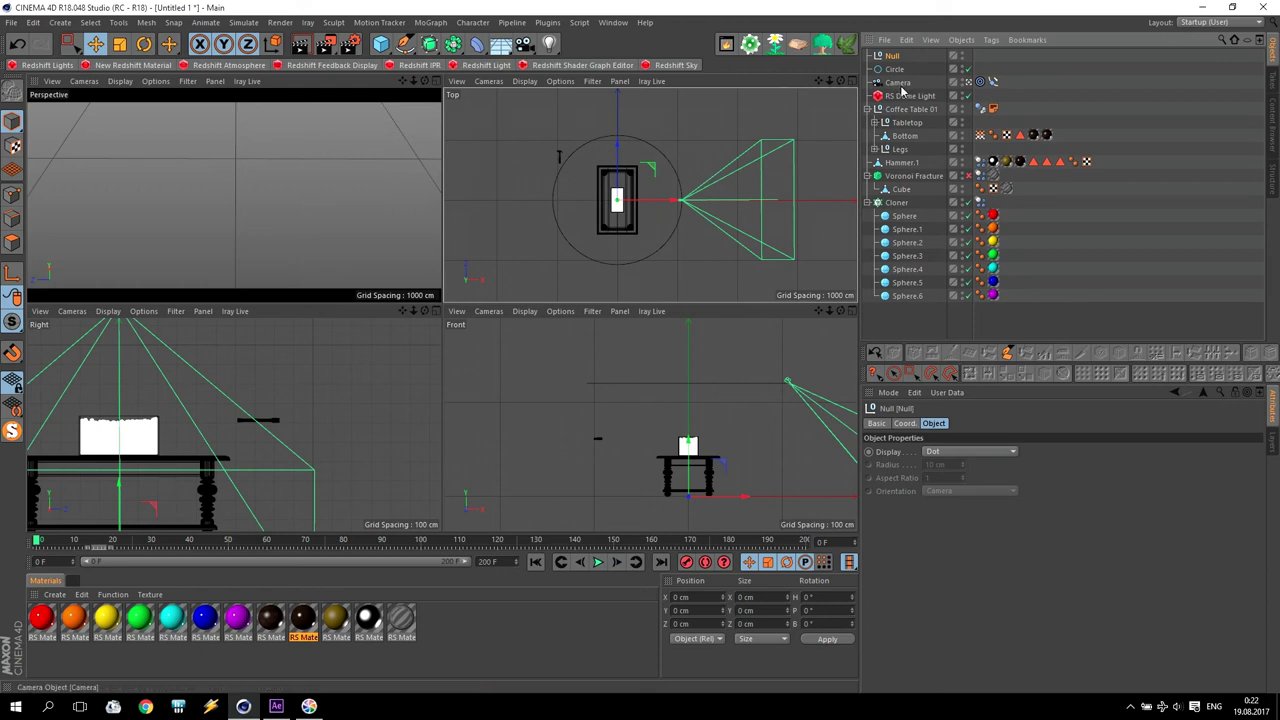
pyautogui.click(980, 83)
pyautogui.moveTo(892, 56); pyautogui.dragTo(945, 205)
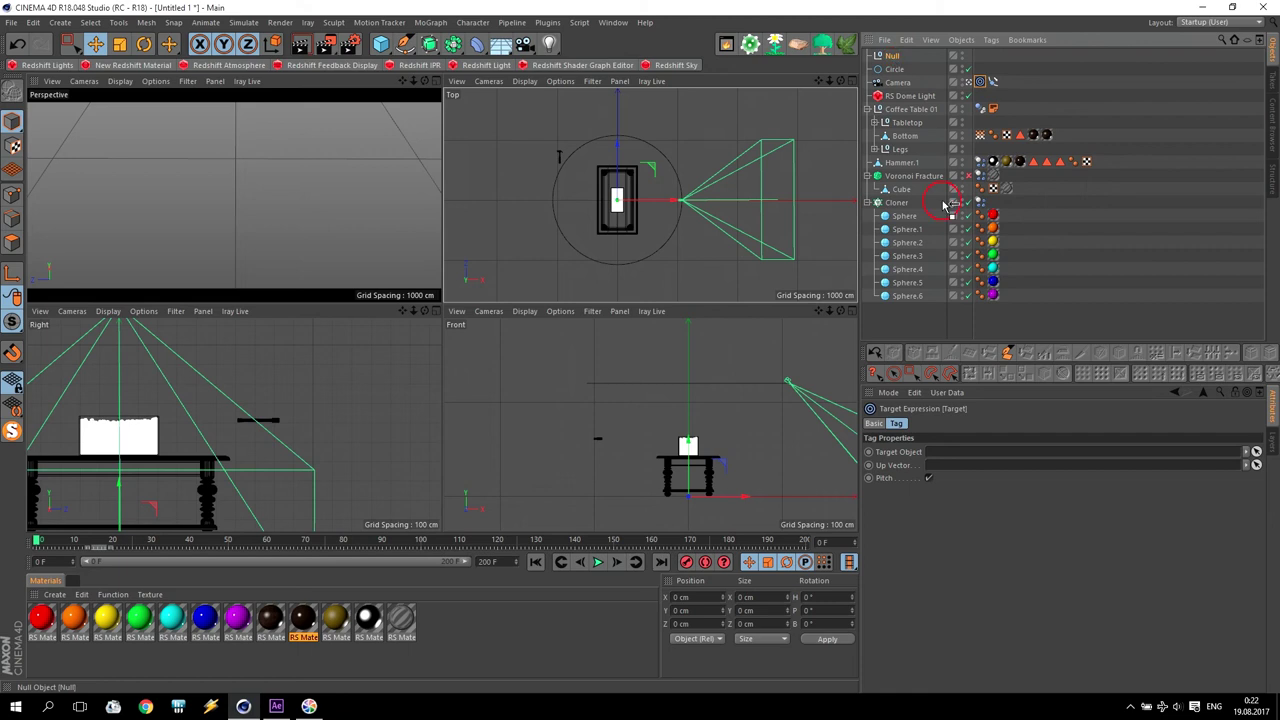
pyautogui.moveTo(946, 459); pyautogui.dragTo(947, 456)
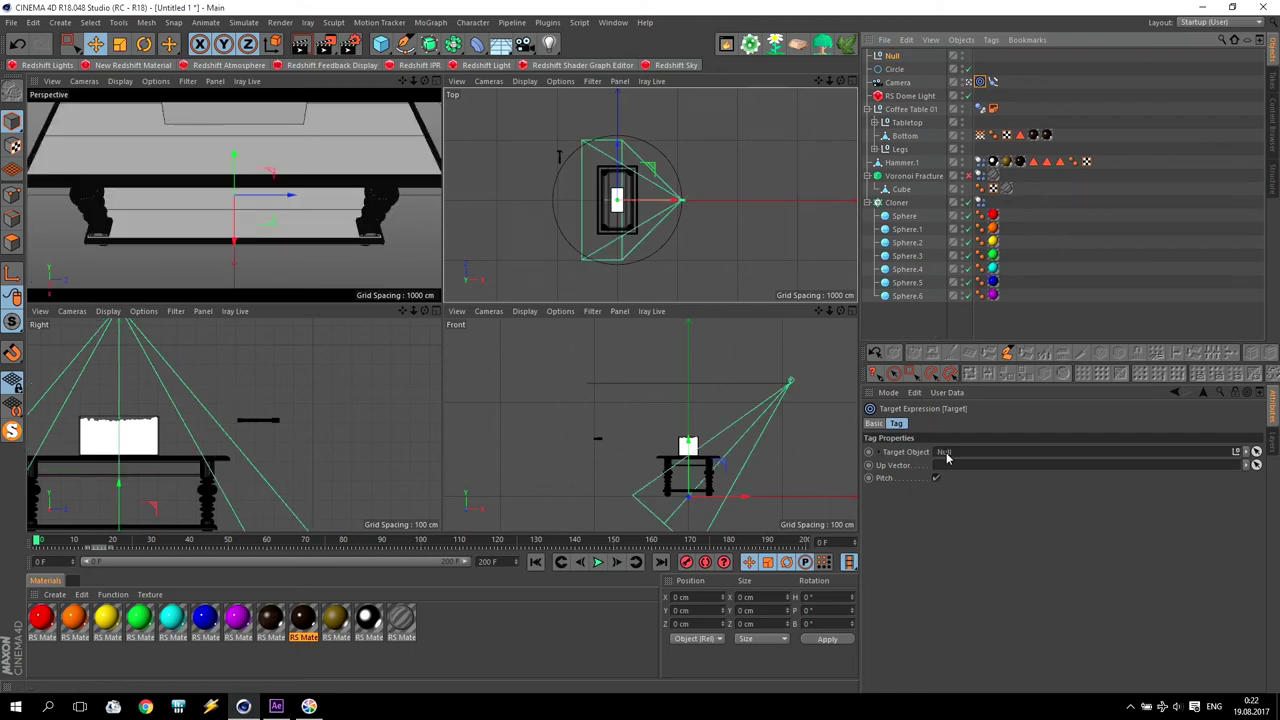
# Step: Raise the Null to Y 396.557 cm and check the framing in the Perspective view
pyautogui.middleClick(245, 168)
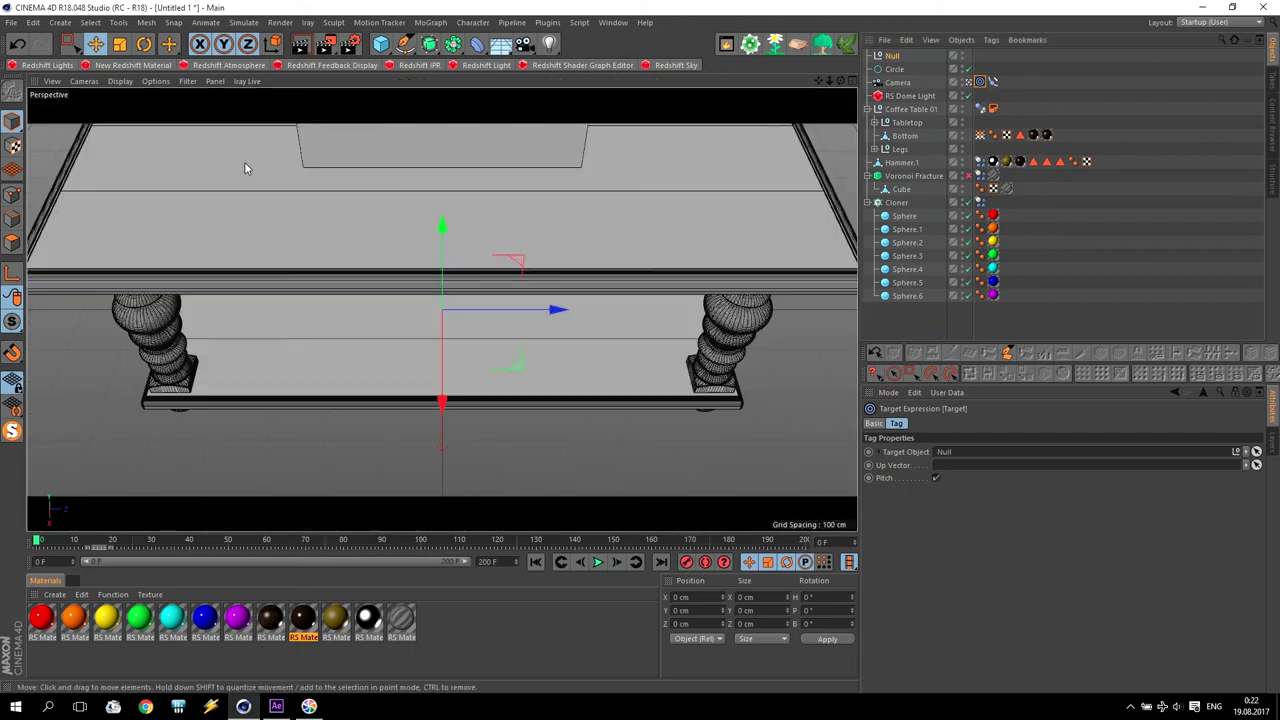
pyautogui.middleClick(421, 201)
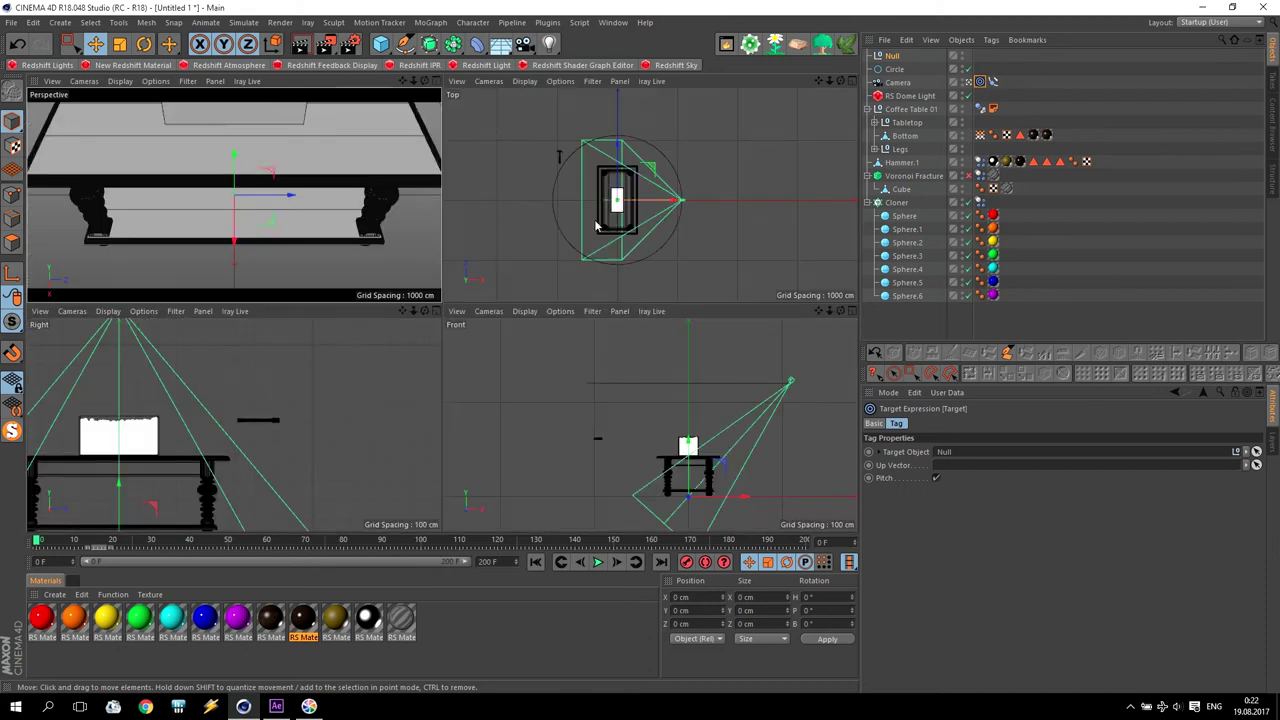
pyautogui.moveTo(686, 427)
pyautogui.mouseDown()
pyautogui.moveTo(688, 448)
pyautogui.moveTo(692, 411)
pyautogui.mouseUp()
pyautogui.middleClick(313, 223)
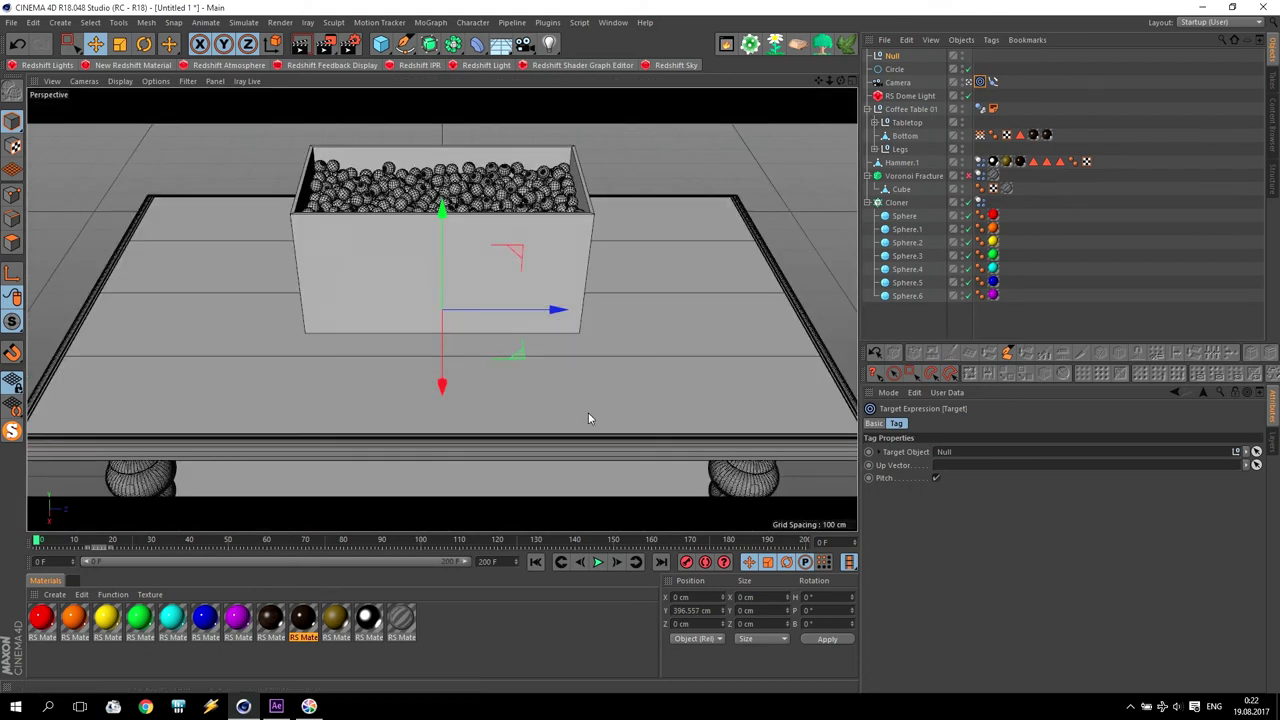
# Step: Keyframe the Align to Spline Position along the Circle, with the second key at frame 80
pyautogui.click(993, 82)
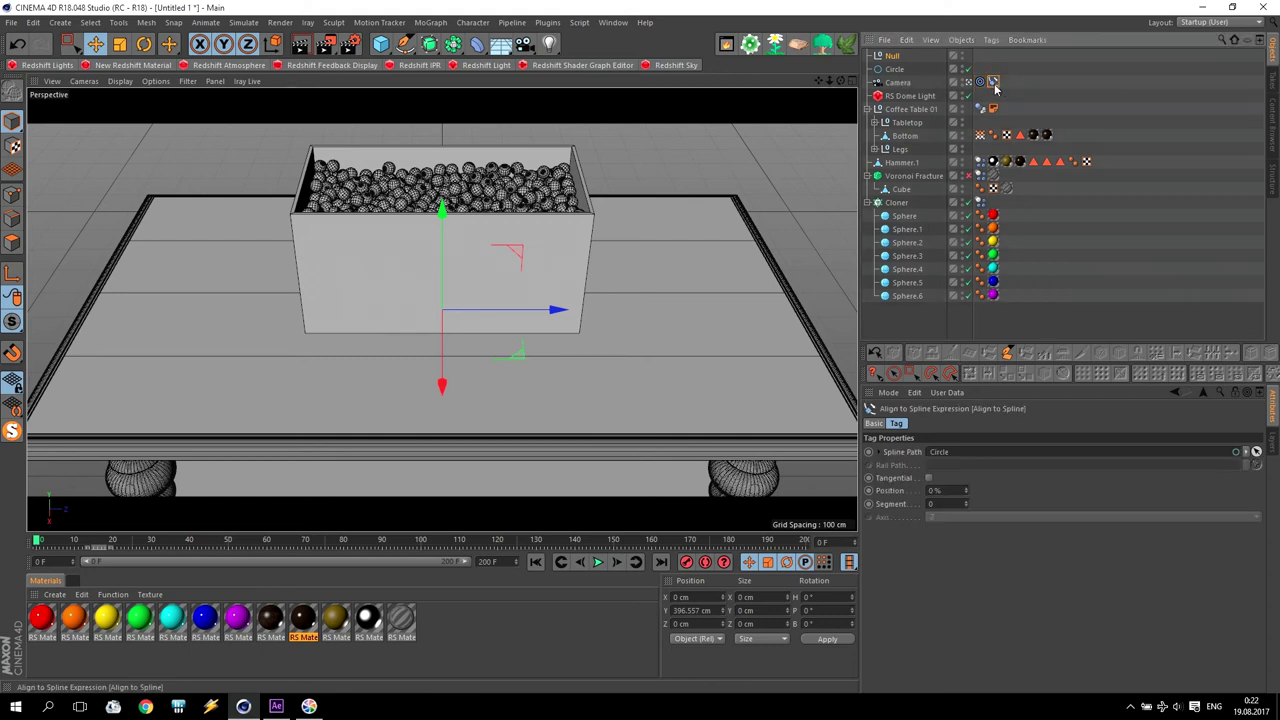
pyautogui.moveTo(966, 490)
pyautogui.mouseDown()
pyautogui.moveTo(1225, 490)
pyautogui.moveTo(970, 490)
pyautogui.moveTo(979, 508)
pyautogui.mouseUp()
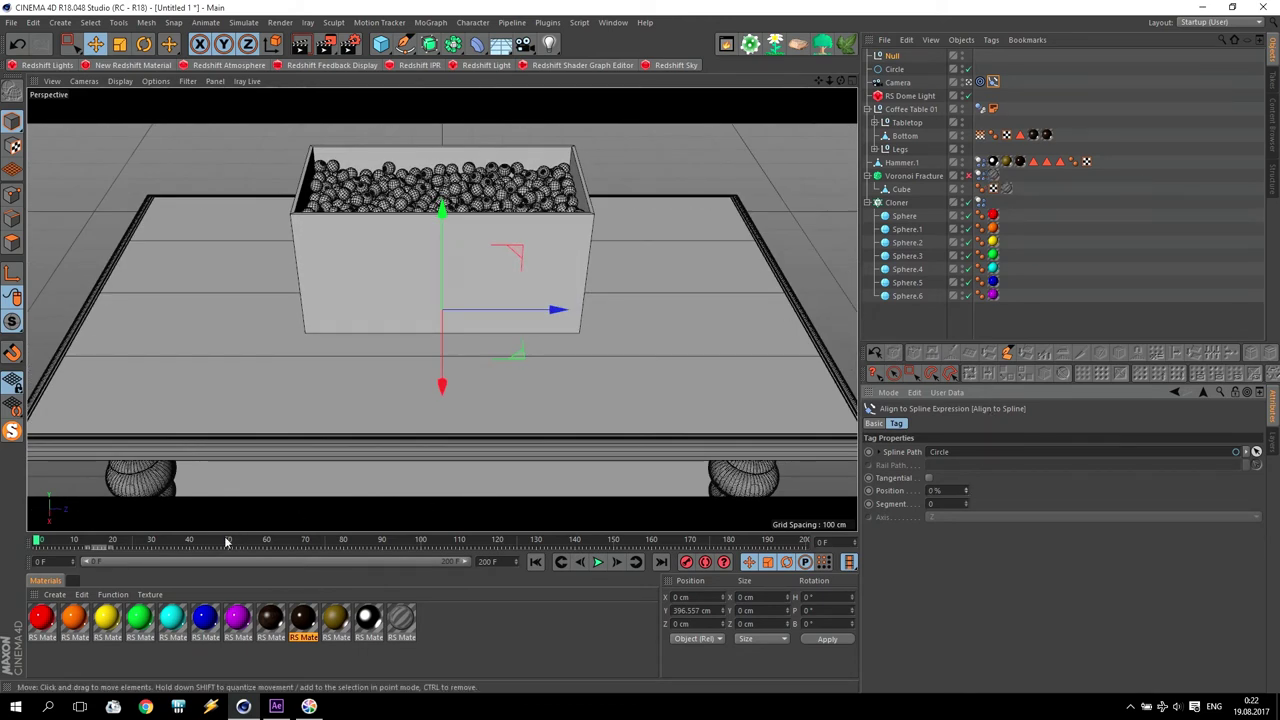
pyautogui.click(113, 542)
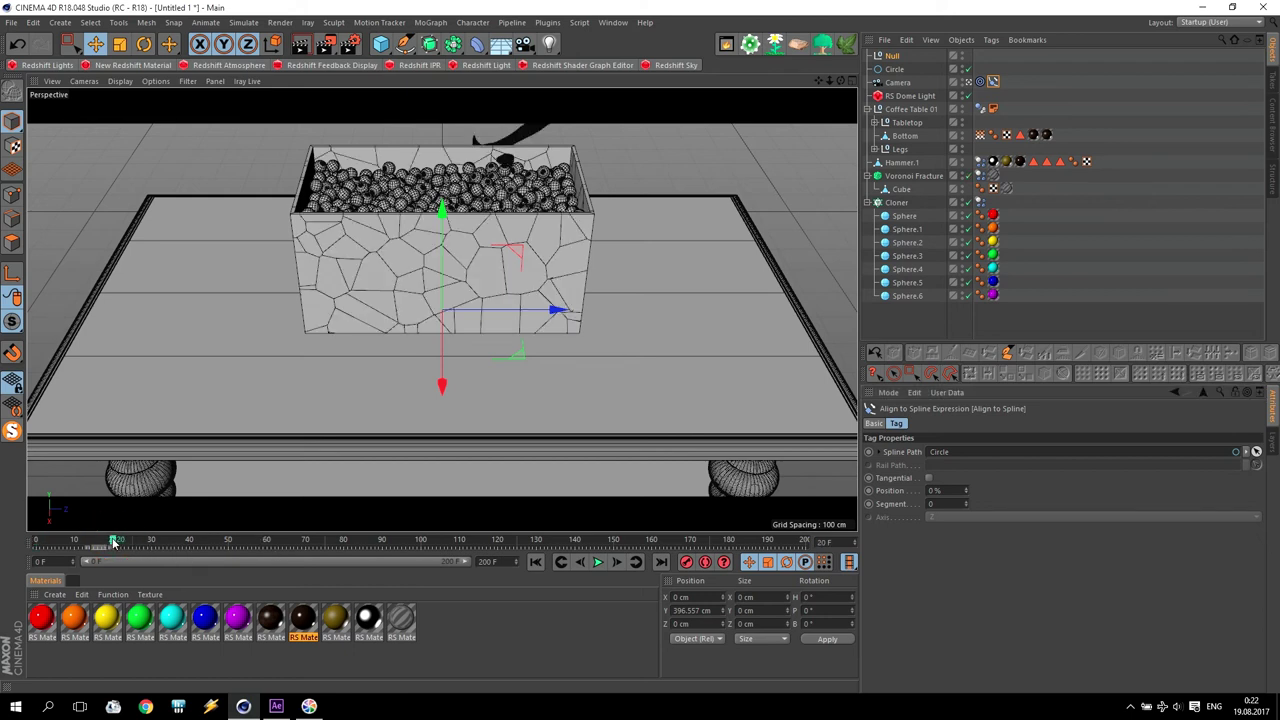
pyautogui.click(343, 541)
pyautogui.moveTo(343, 541); pyautogui.dragTo(131, 541)
pyautogui.click(869, 490)
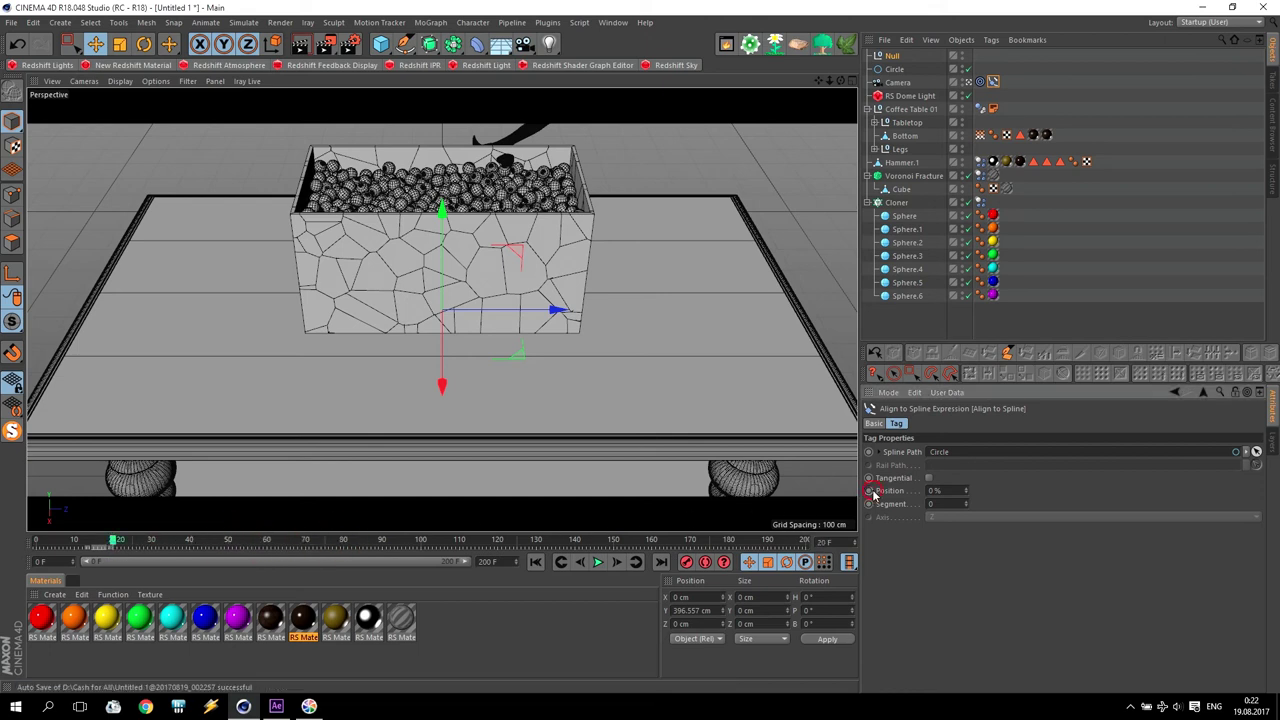
pyautogui.click(344, 541)
pyautogui.click(948, 490)
# Step: Play back the camera move around the shattering box, then rewind to frame 0
pyautogui.click(535, 562)
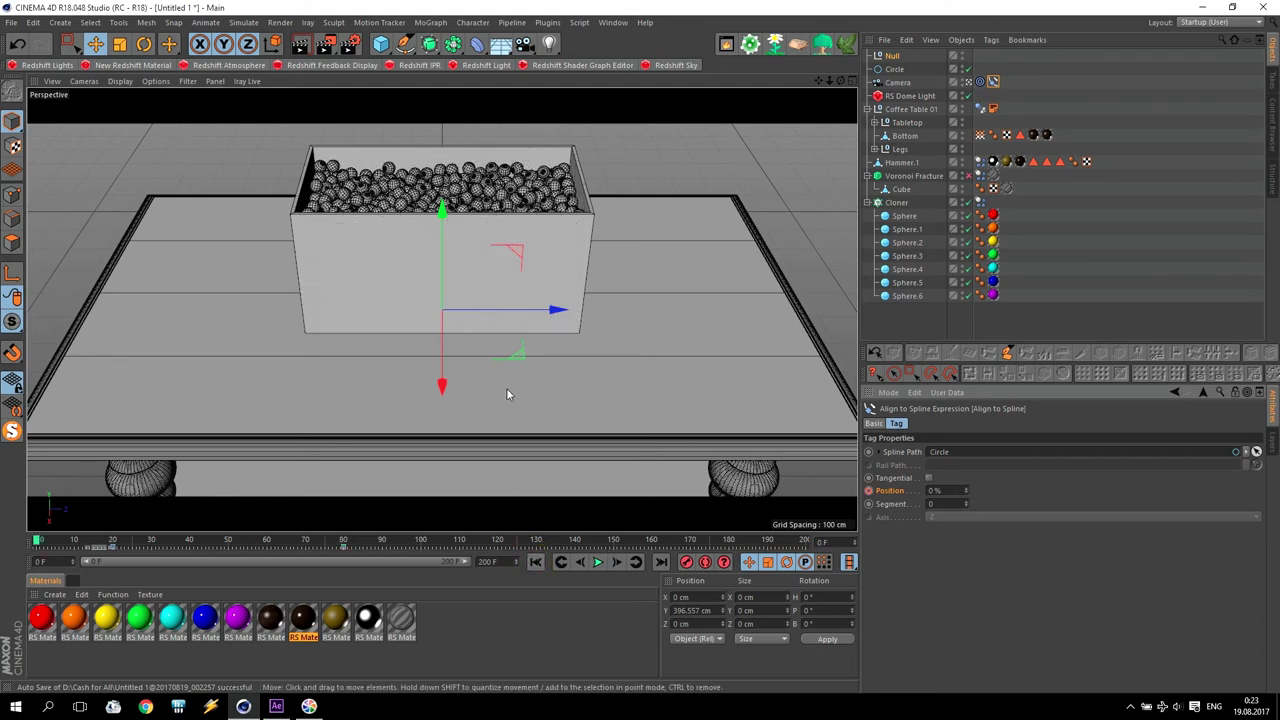
pyautogui.click(597, 562)
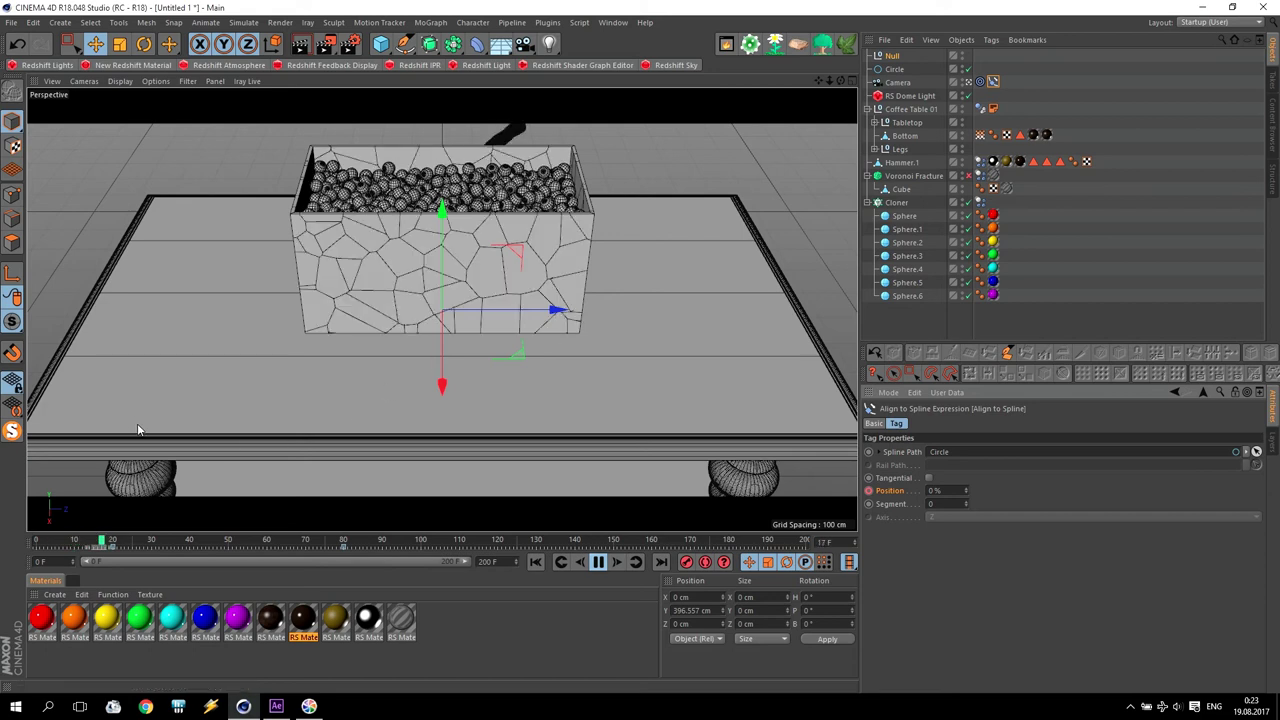
pyautogui.click(597, 562)
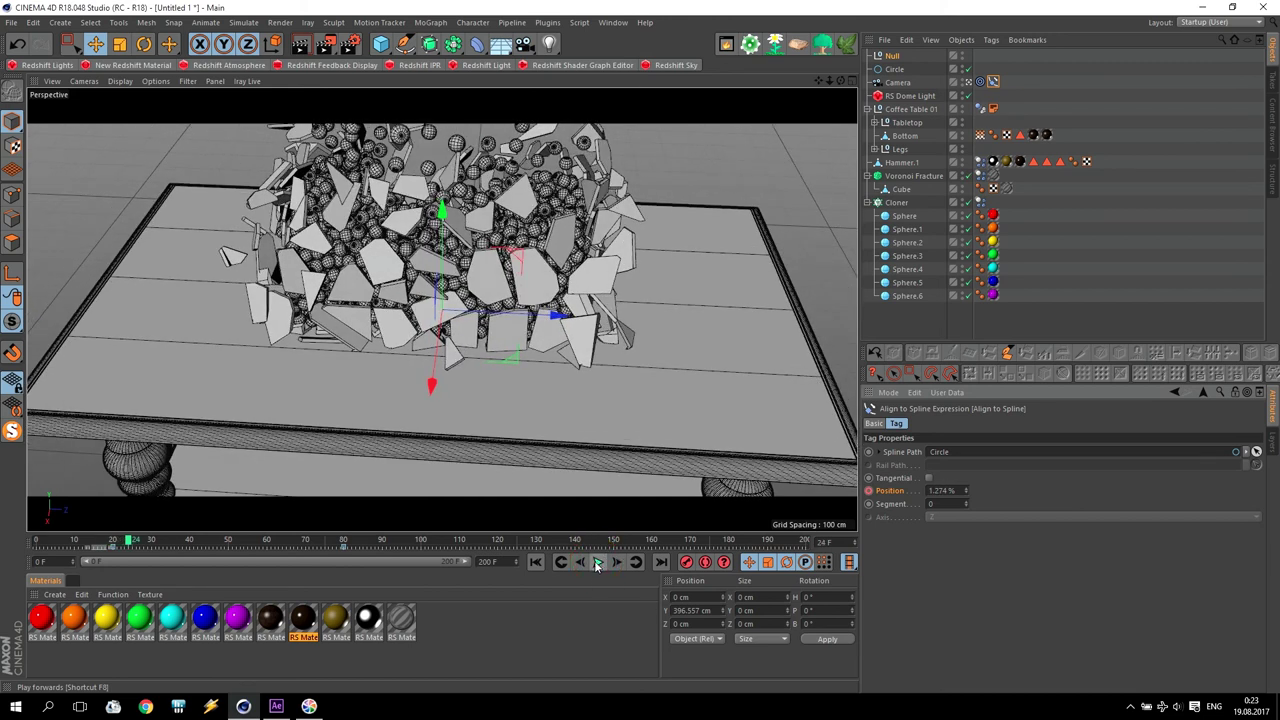
pyautogui.click(535, 562)
pyautogui.middleClick(543, 321)
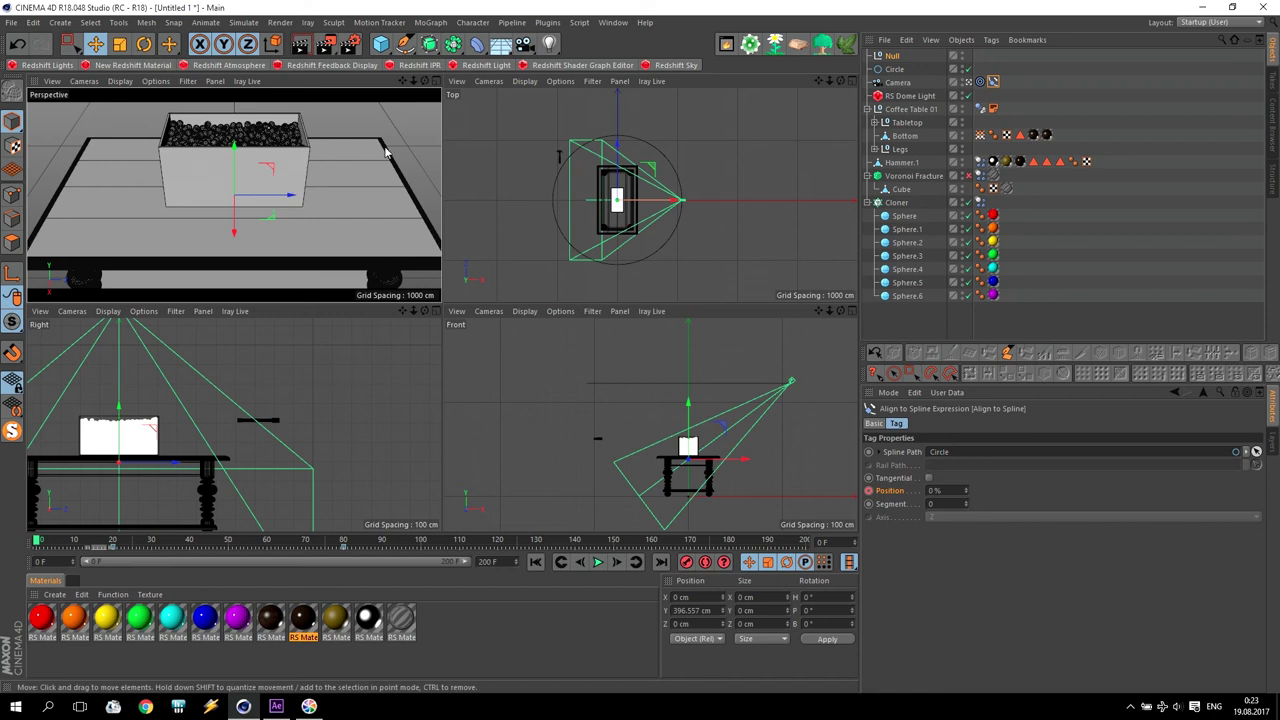
# Step: Rotate the Circle path 180° in heading in the Top view
pyautogui.click(895, 70)
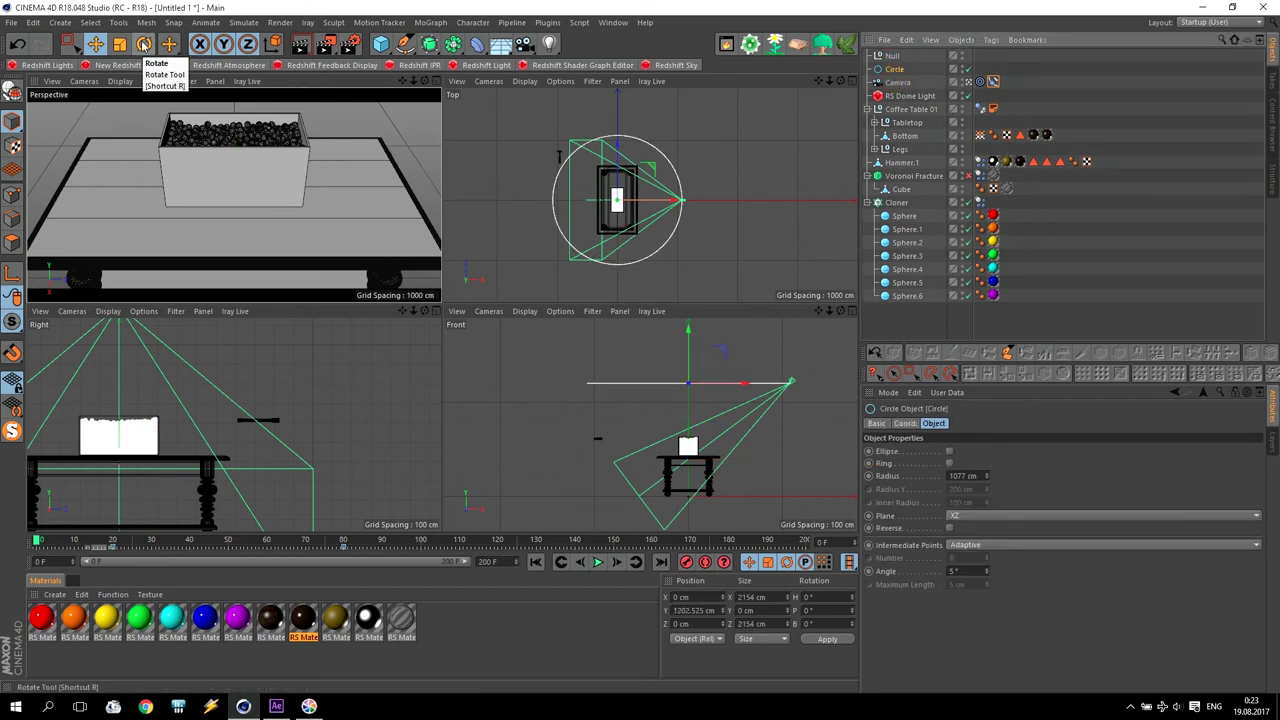
pyautogui.click(144, 44)
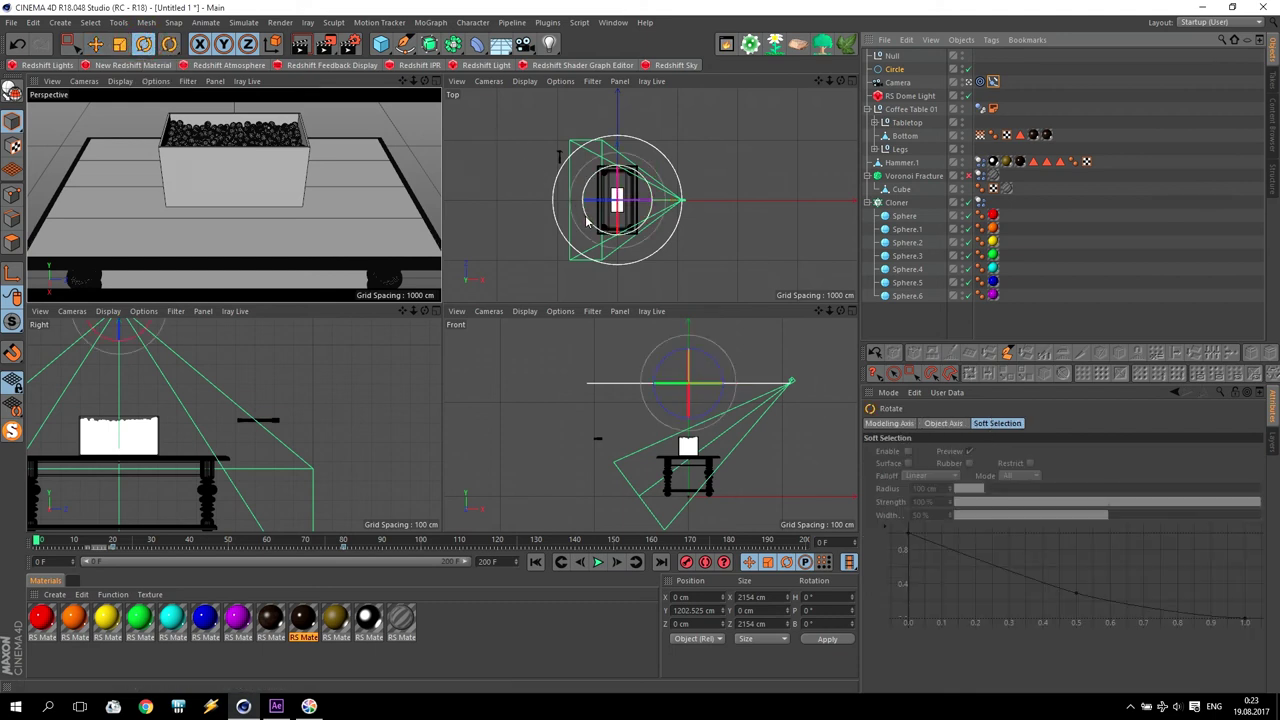
pyautogui.moveTo(590, 222); pyautogui.dragTo(622, 177)
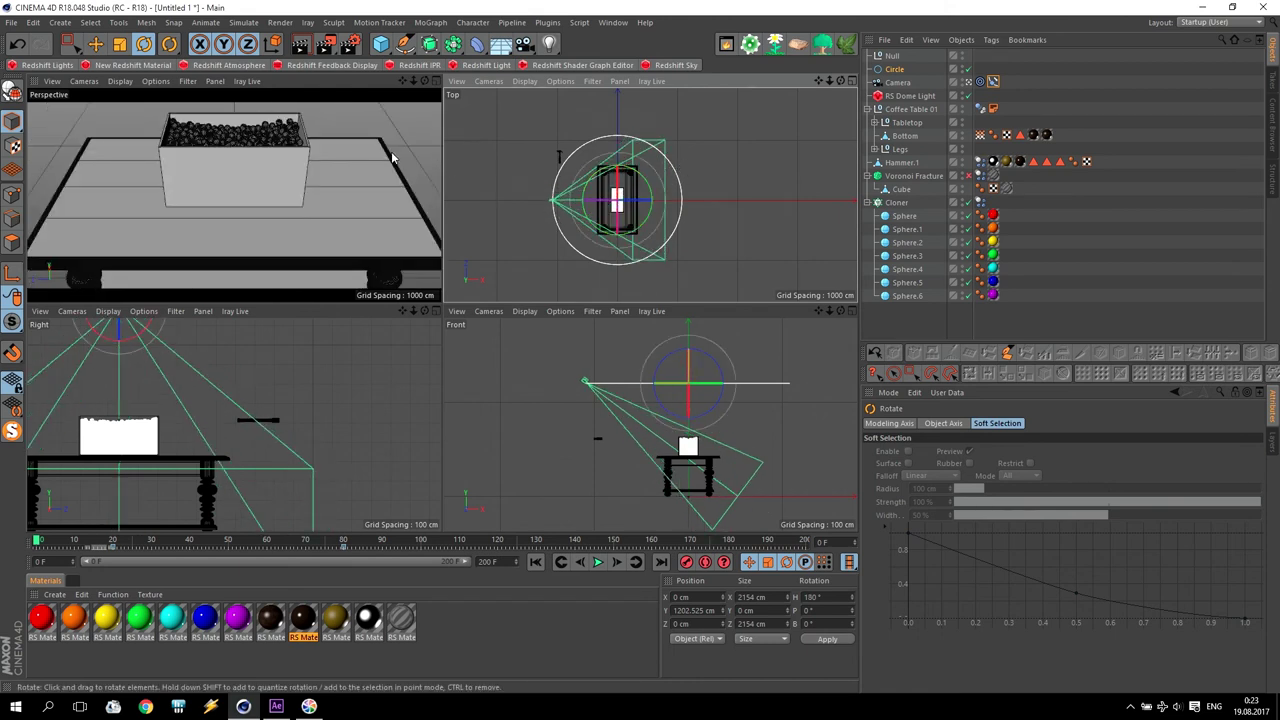
# Step: Play the animation in the enlarged Perspective view to preview the reversed orbit
pyautogui.middleClick(392, 157)
pyautogui.click(600, 562)
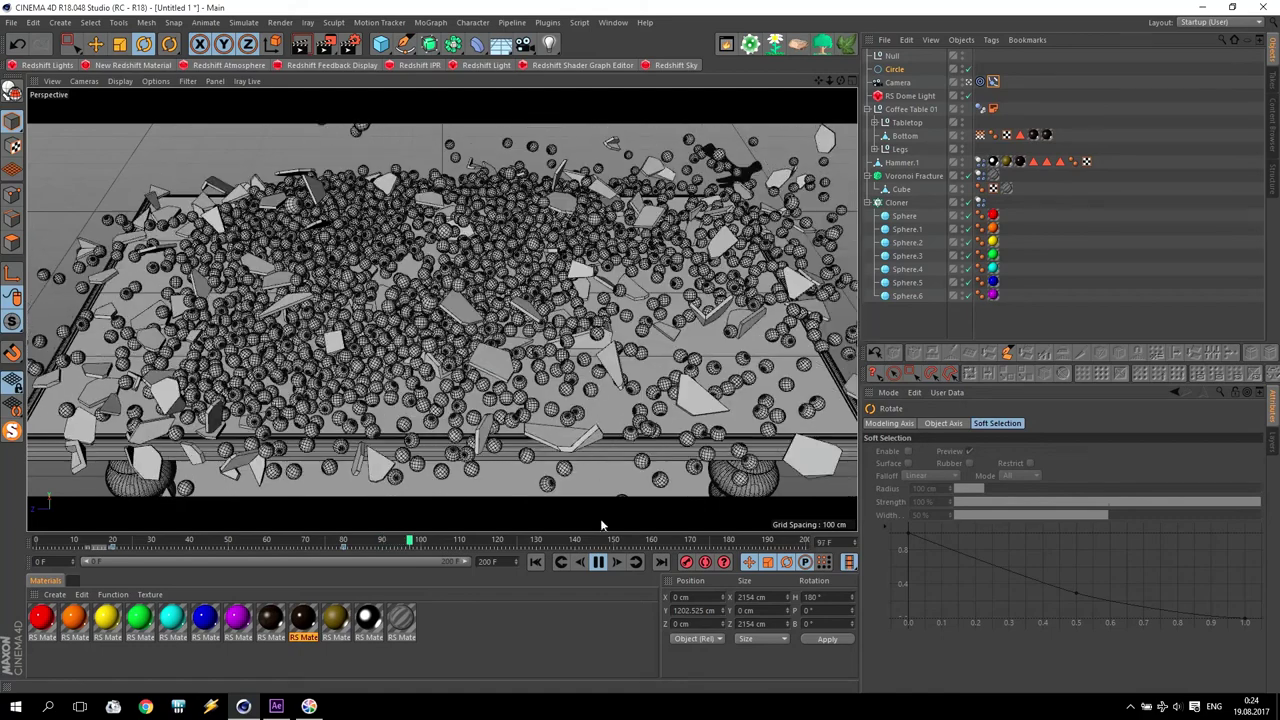
pyautogui.click(598, 561)
# Step: Render frame 100 to the Picture Viewer, showing spheres and glass shards on the table
pyautogui.click(325, 44)
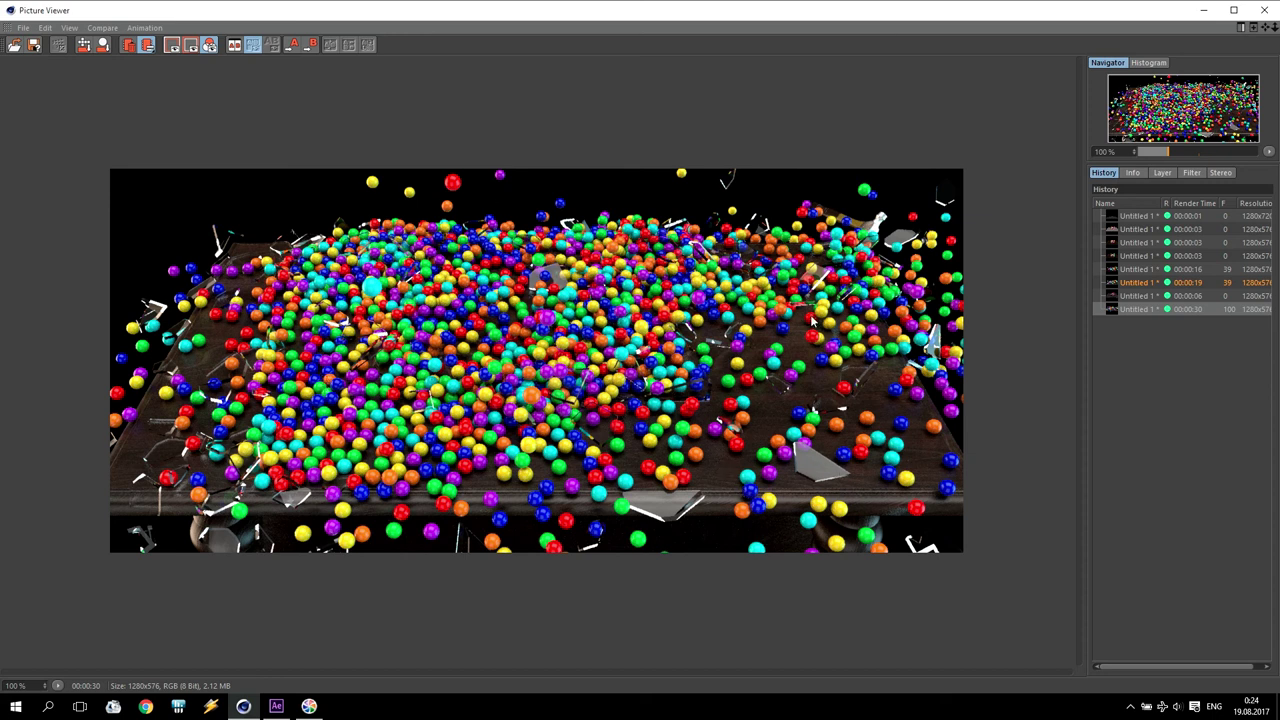
# Step: Close the test render and set the Render Settings frame range to All Frames (0–200)
pyautogui.click(1264, 9)
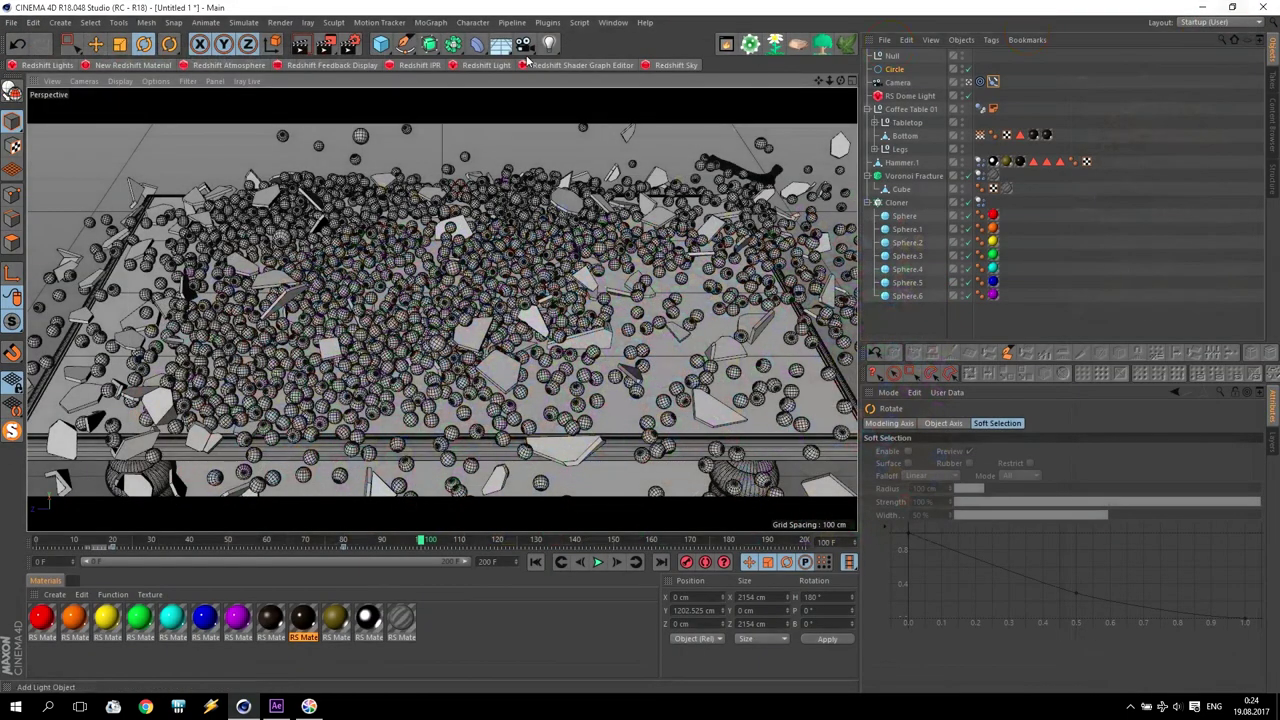
pyautogui.click(352, 44)
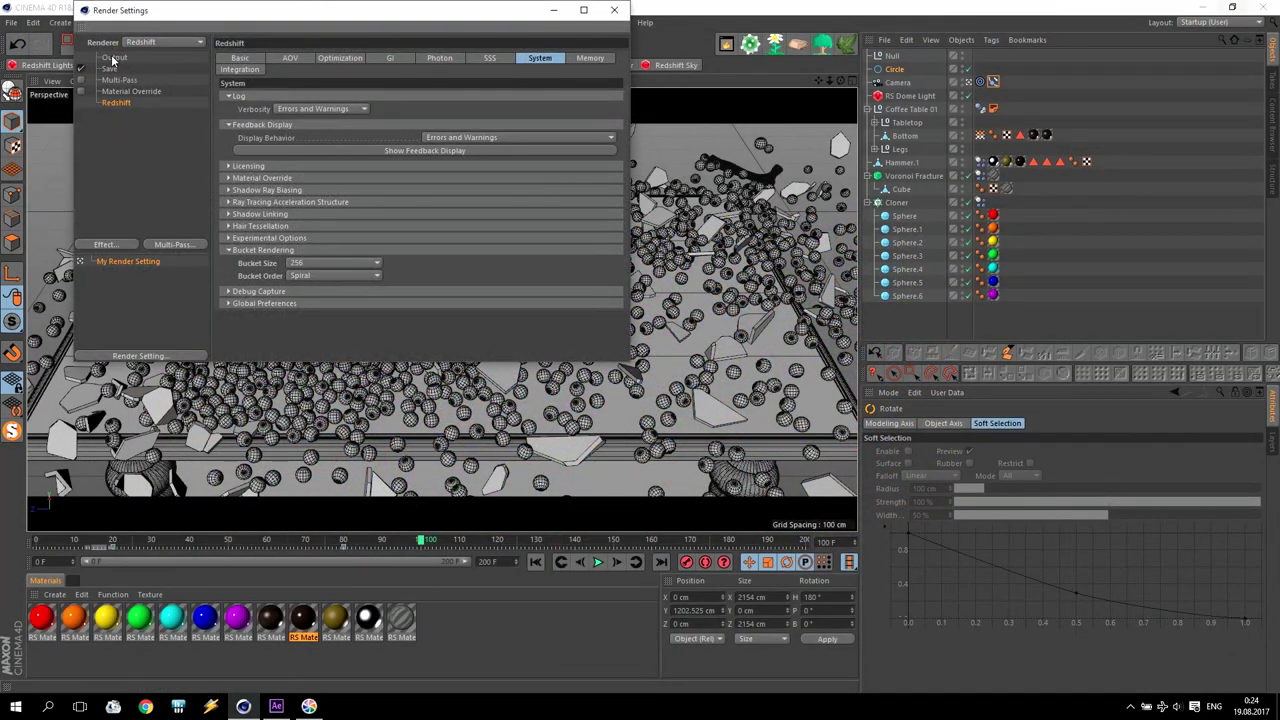
pyautogui.click(113, 58)
pyautogui.click(323, 197)
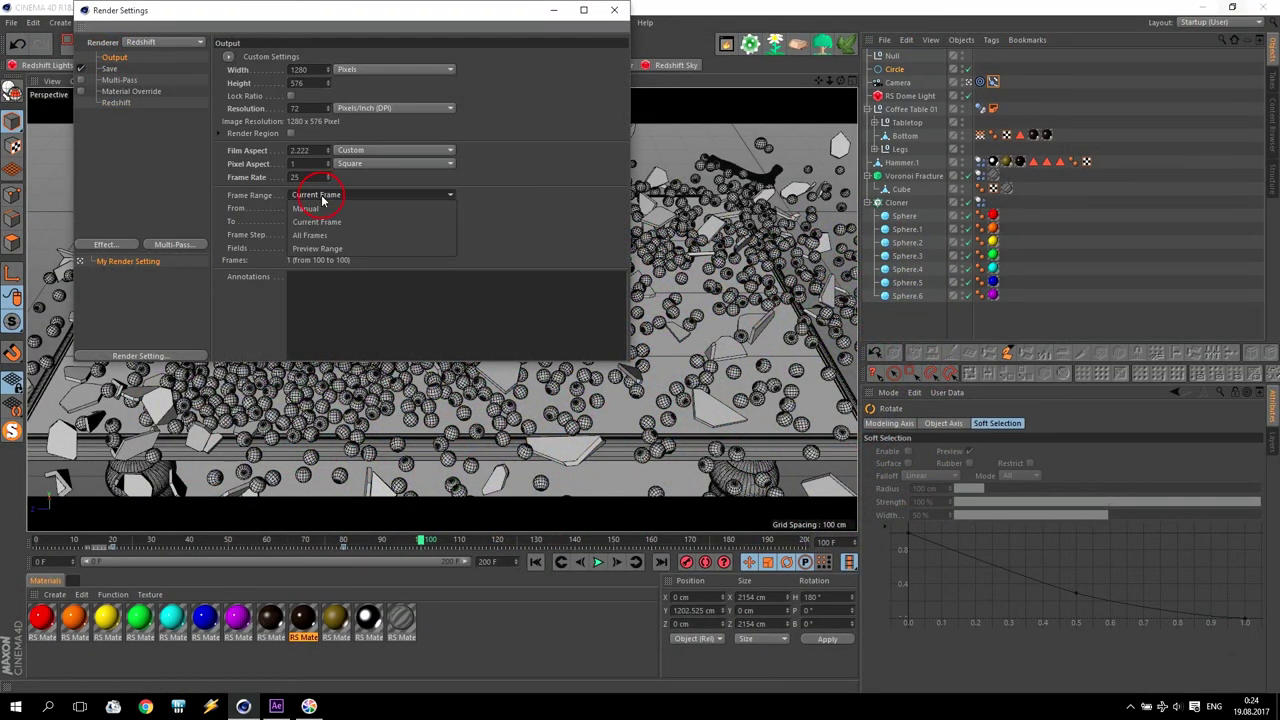
pyautogui.click(339, 247)
# Step: Save output as PNG under the Glass Crash file name, then close Render Settings
pyautogui.click(109, 68)
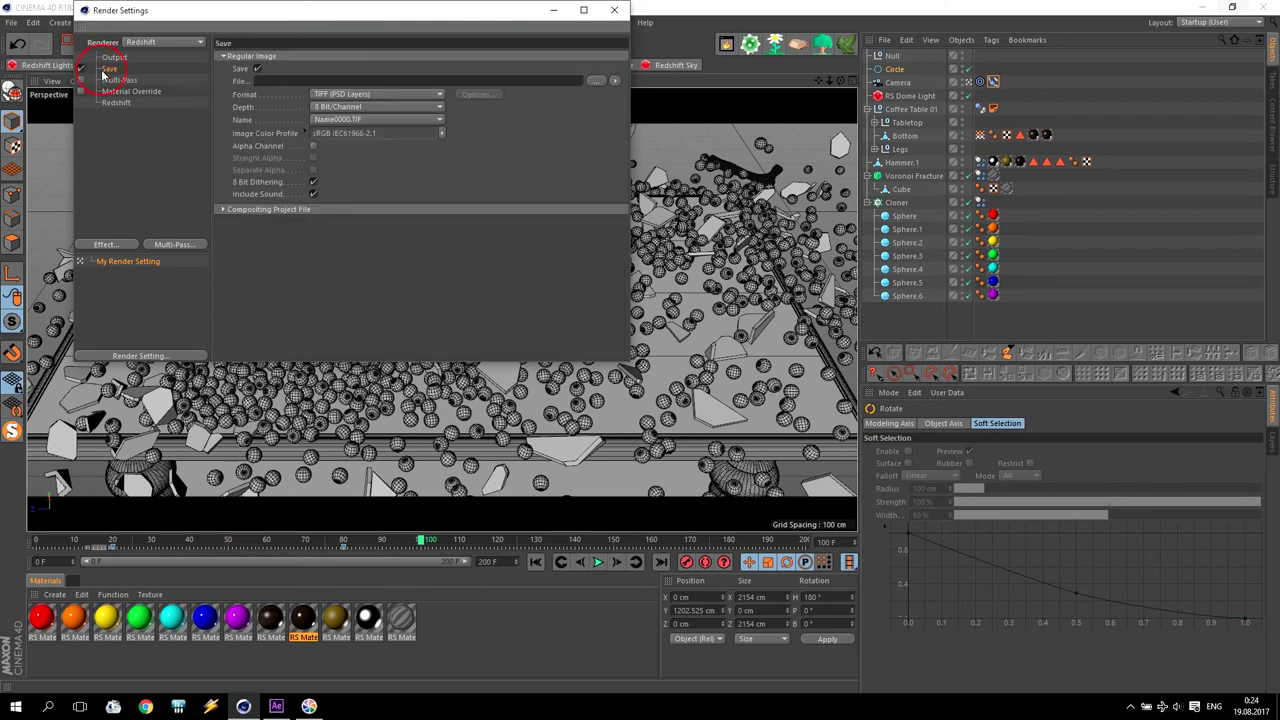
pyautogui.click(595, 85)
pyautogui.click(216, 108)
pyautogui.click(618, 360)
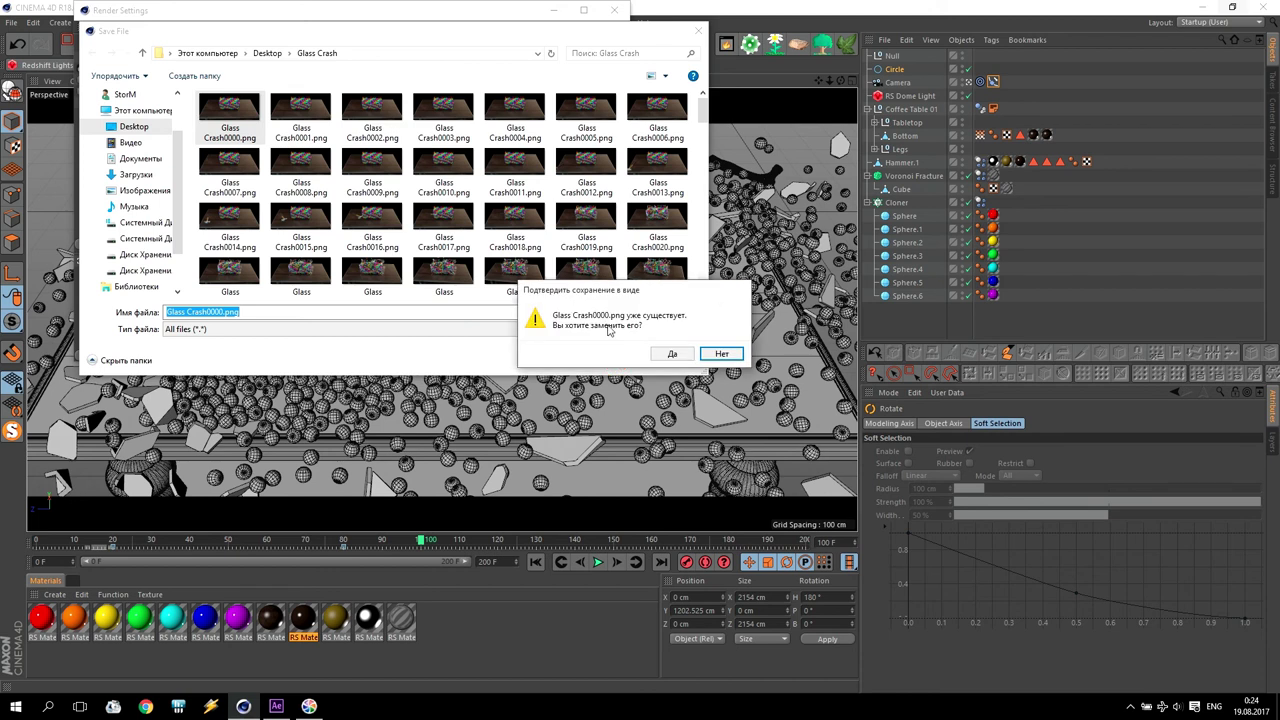
pyautogui.click(720, 352)
pyautogui.click(670, 358)
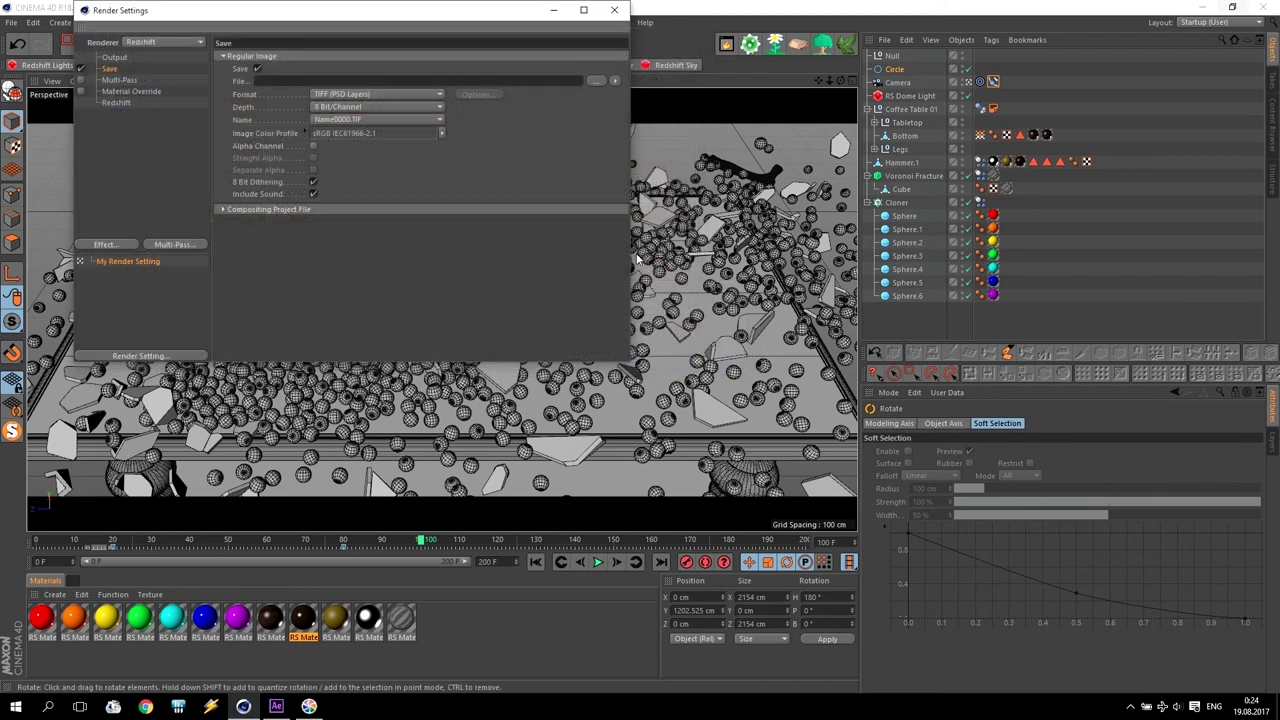
pyautogui.click(368, 94)
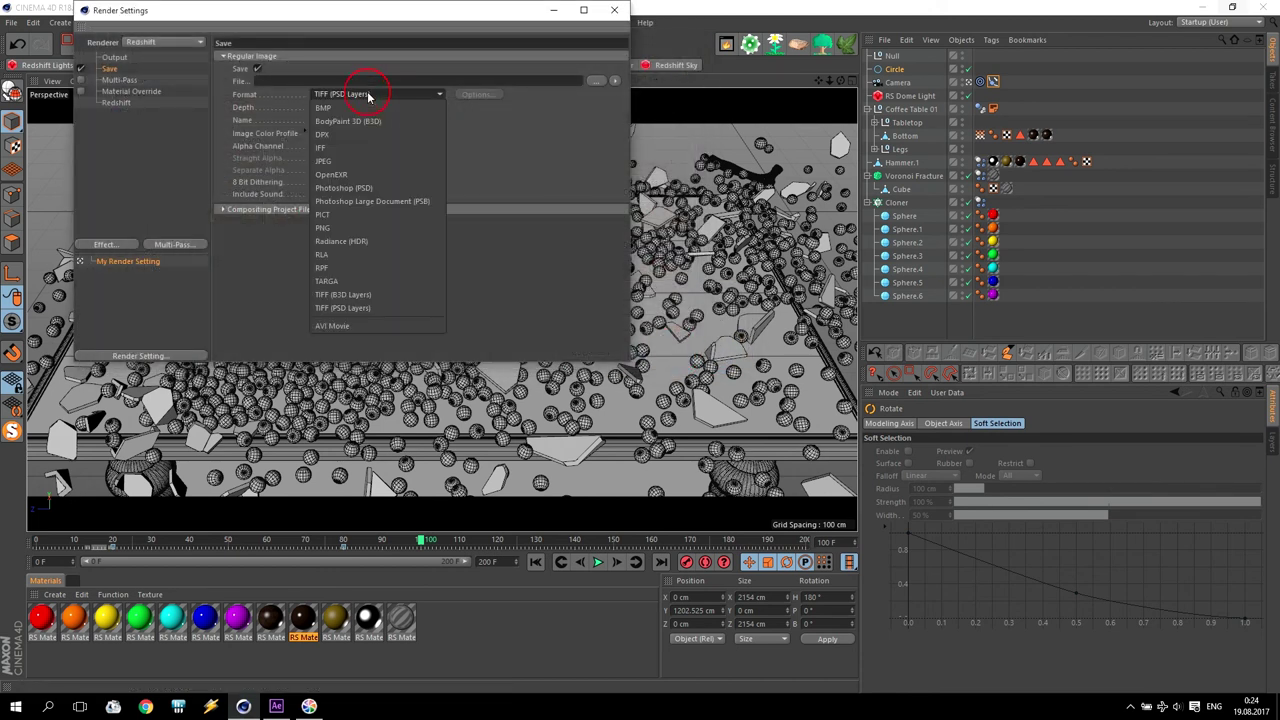
pyautogui.click(341, 227)
pyautogui.click(614, 9)
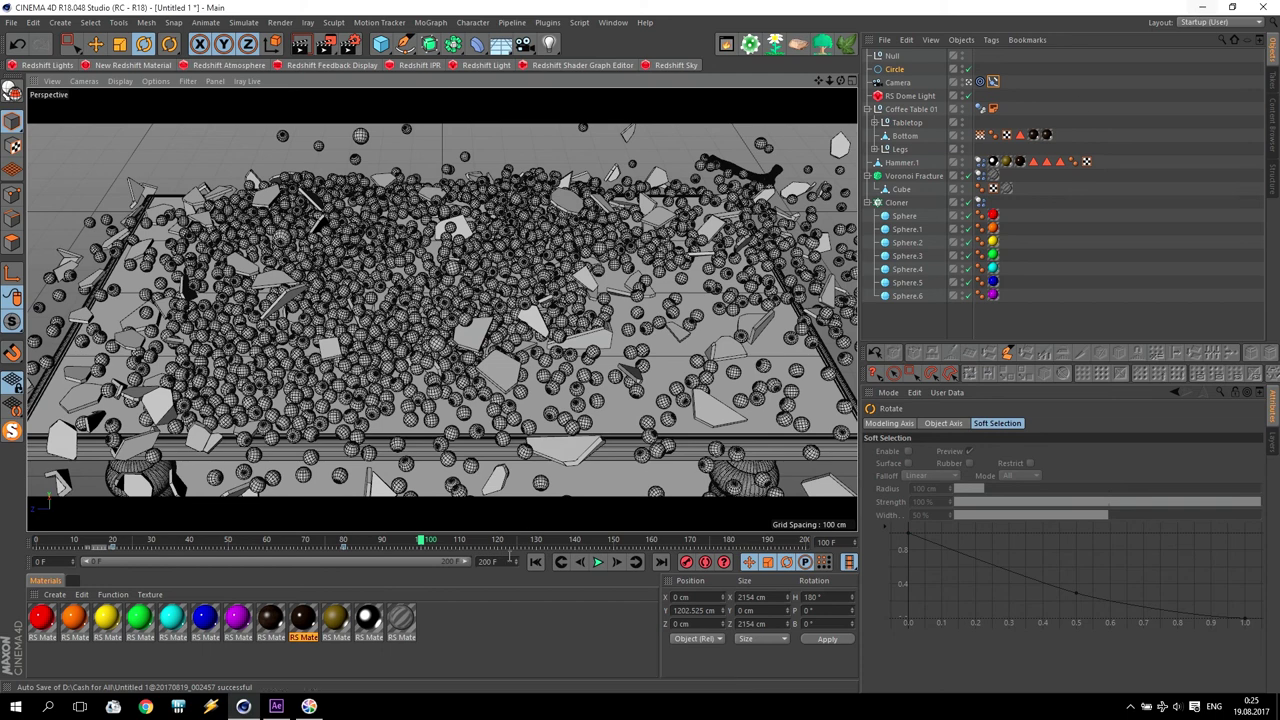
# Step: In After Effects, import the Glass Crash[0000-0200].png image sequence as footage
pyautogui.click(277, 707)
pyautogui.doubleClick(103, 229)
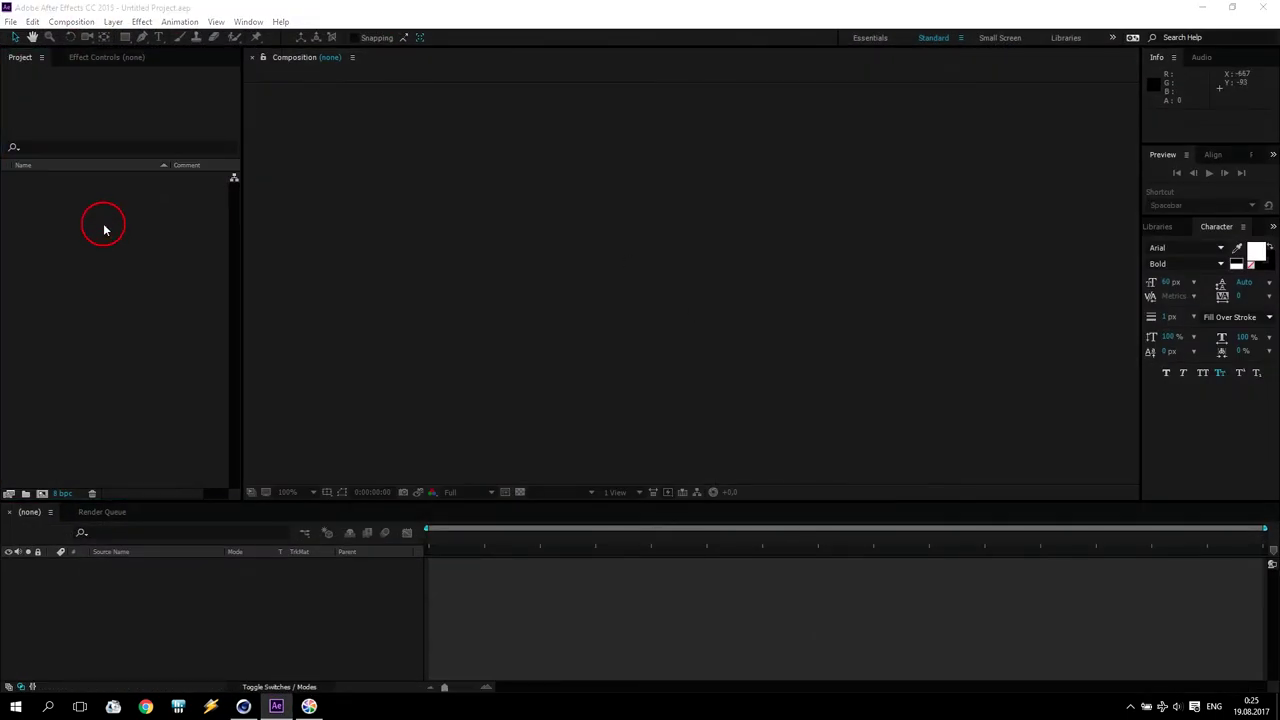
pyautogui.click(590, 431)
pyautogui.doubleClick(121, 257)
pyautogui.click(151, 117)
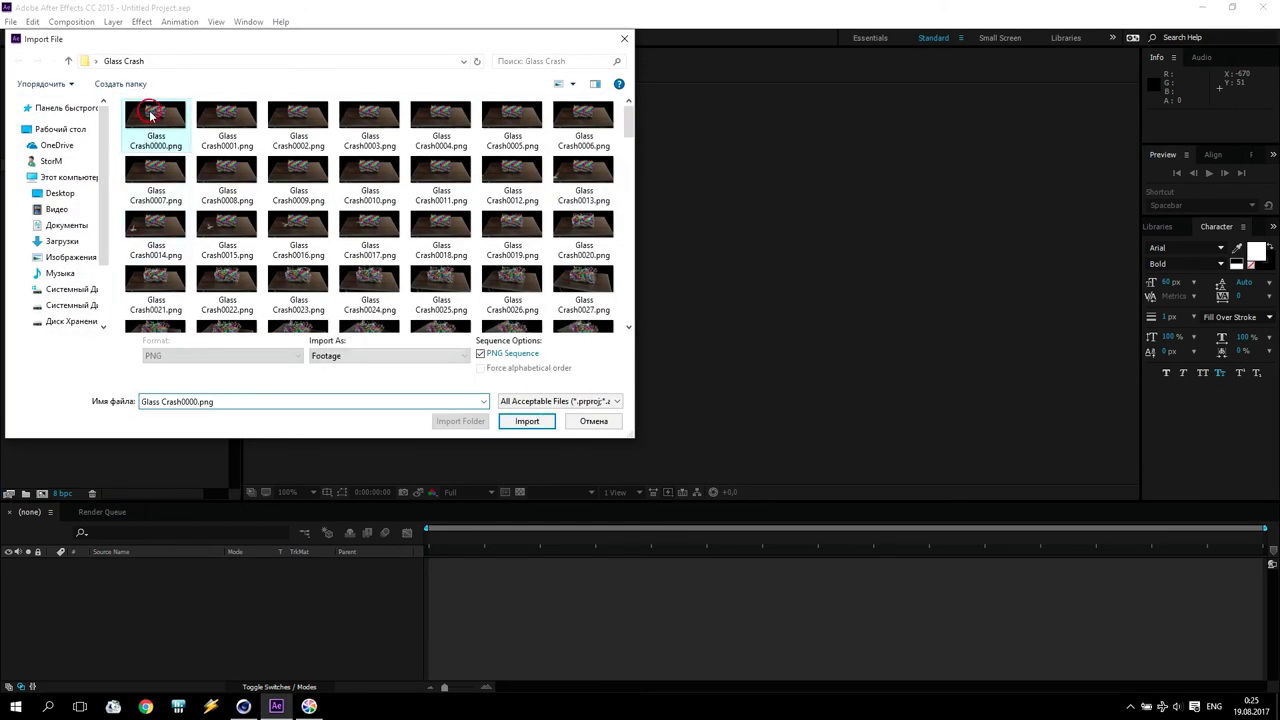
pyautogui.click(526, 421)
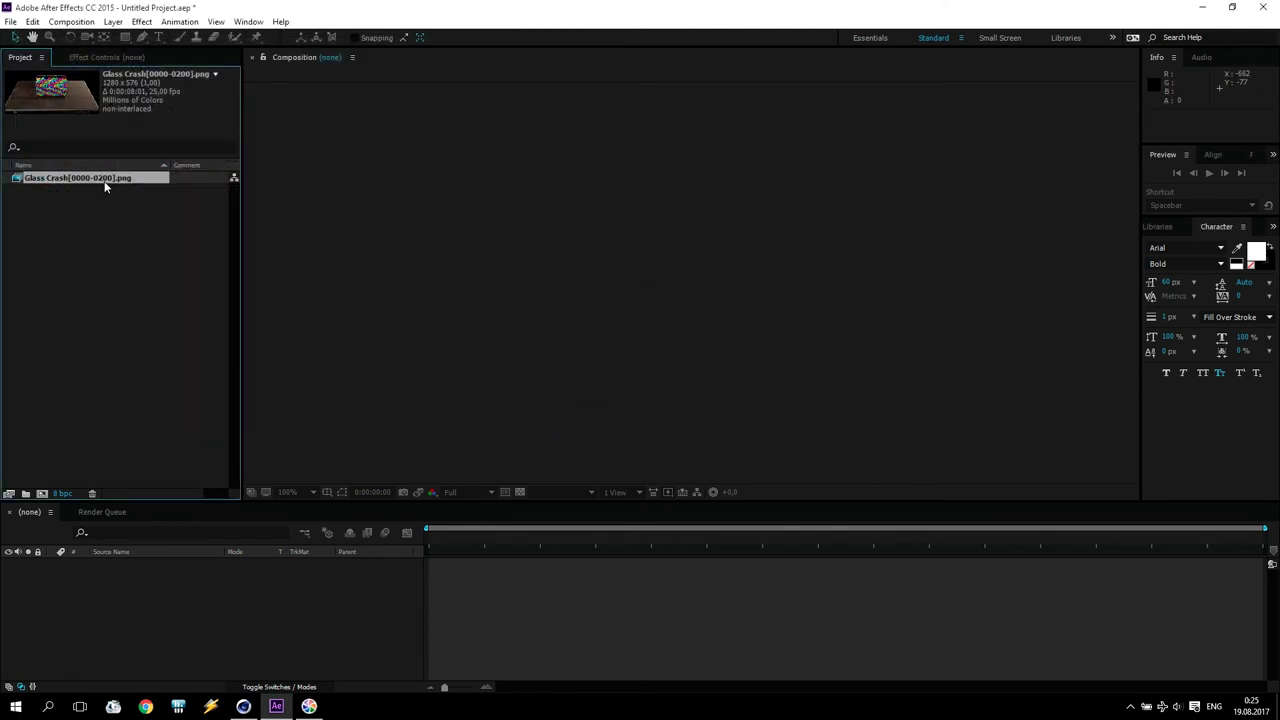
# Step: Build a Glass Crash composition from the footage, preview it, return to frame one, and restore the window
pyautogui.moveTo(40, 182); pyautogui.dragTo(42, 493)
pyautogui.click(1209, 173)
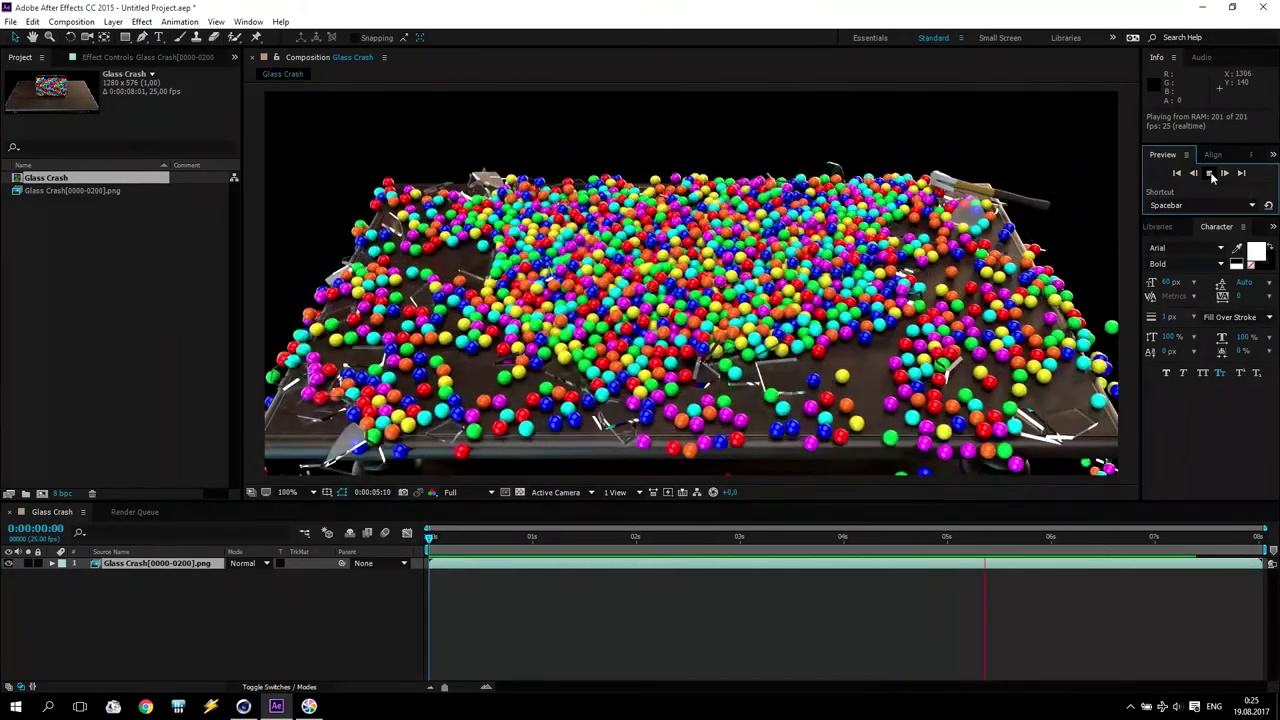
pyautogui.click(1209, 173)
pyautogui.click(1178, 173)
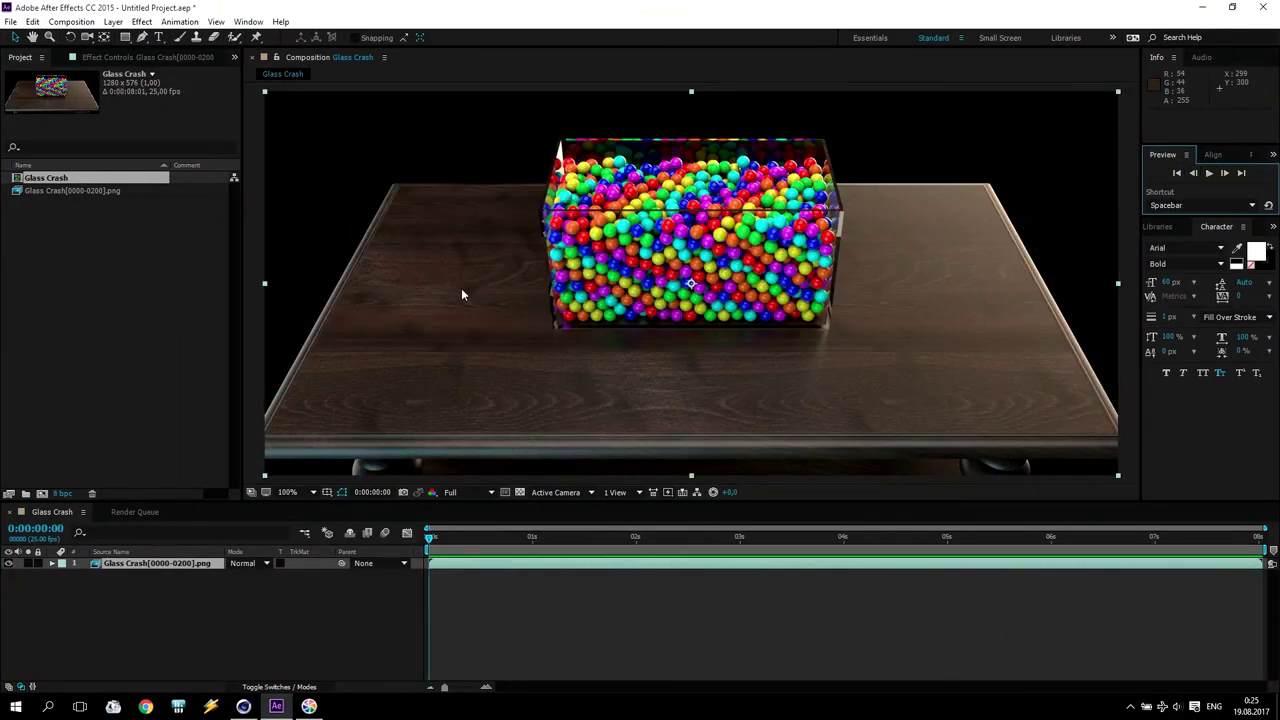
pyautogui.doubleClick(243, 12)
pyautogui.moveTo(243, 12); pyautogui.dragTo(368, 72)
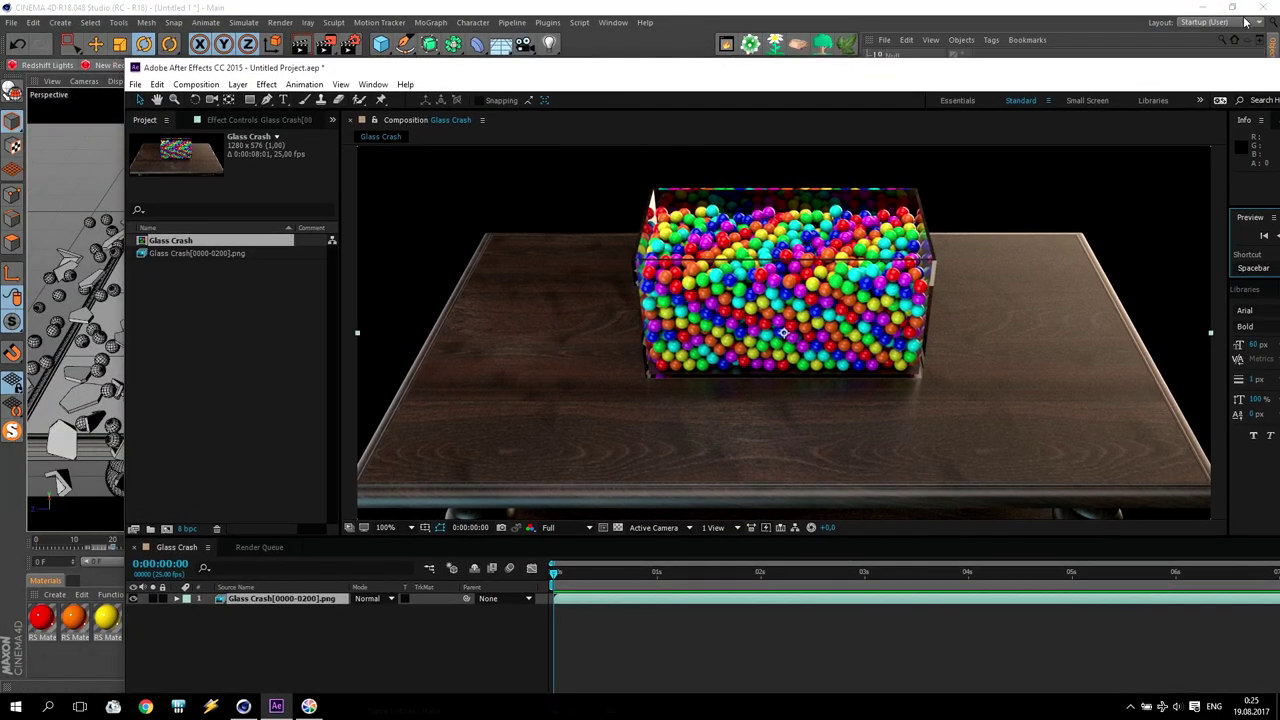
# Step: Import Debris Chunky Foley.mp3, Glass Break 05.mp3 and Time_Freeze_02.wav from the desktop into the Project panel
pyautogui.click(1233, 12)
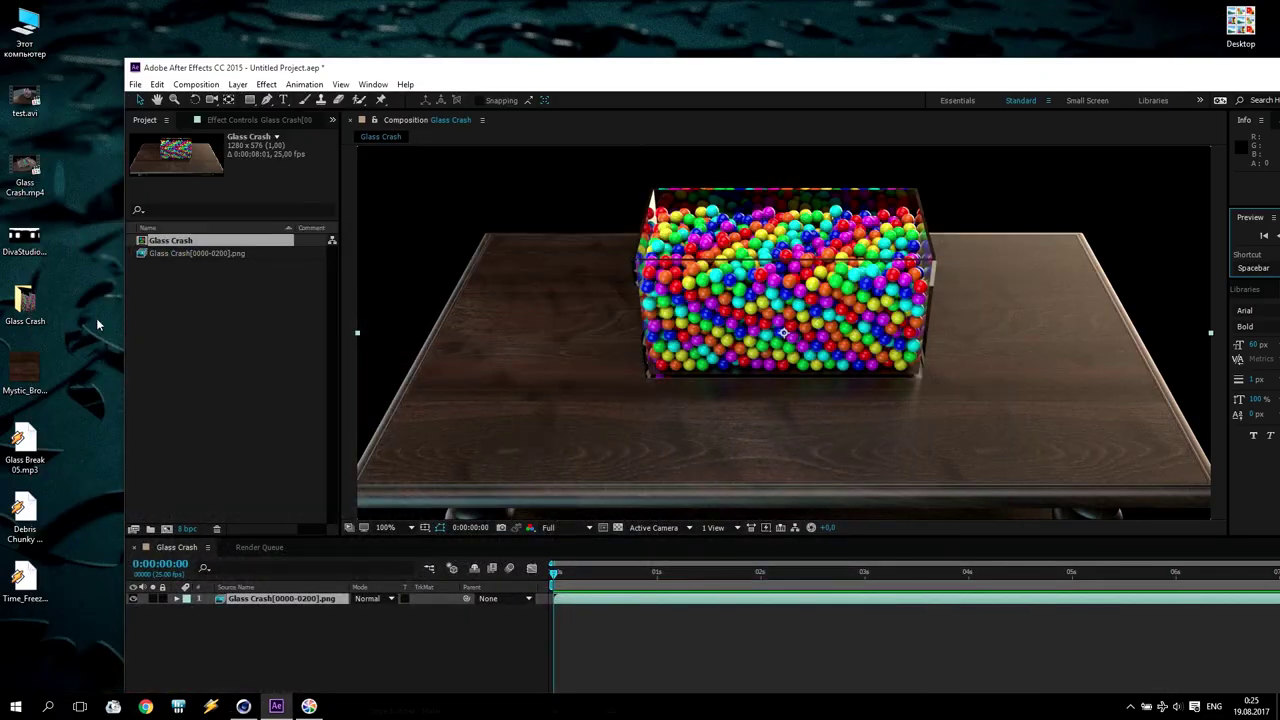
pyautogui.click(28, 513)
pyautogui.click(26, 578)
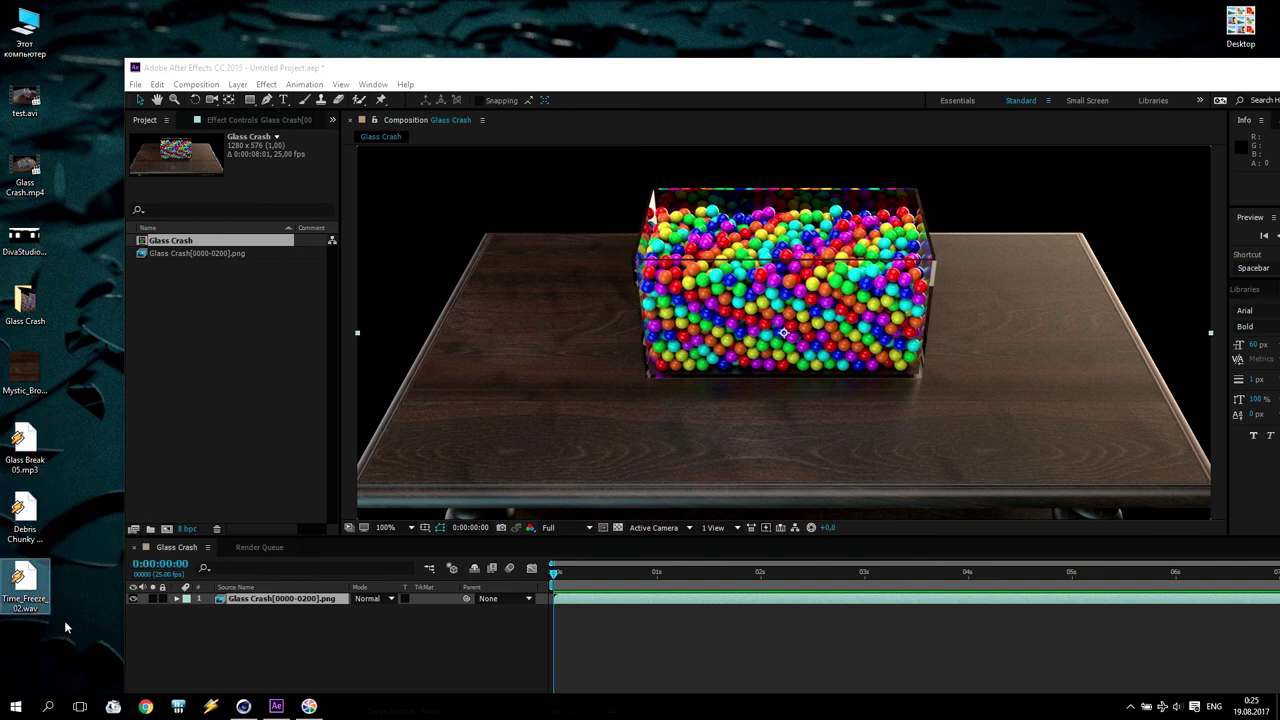
pyautogui.moveTo(80, 648); pyautogui.dragTo(10, 492)
pyautogui.click(26, 578)
pyautogui.moveTo(67, 630); pyautogui.dragTo(30, 458)
pyautogui.moveTo(28, 508); pyautogui.dragTo(185, 370)
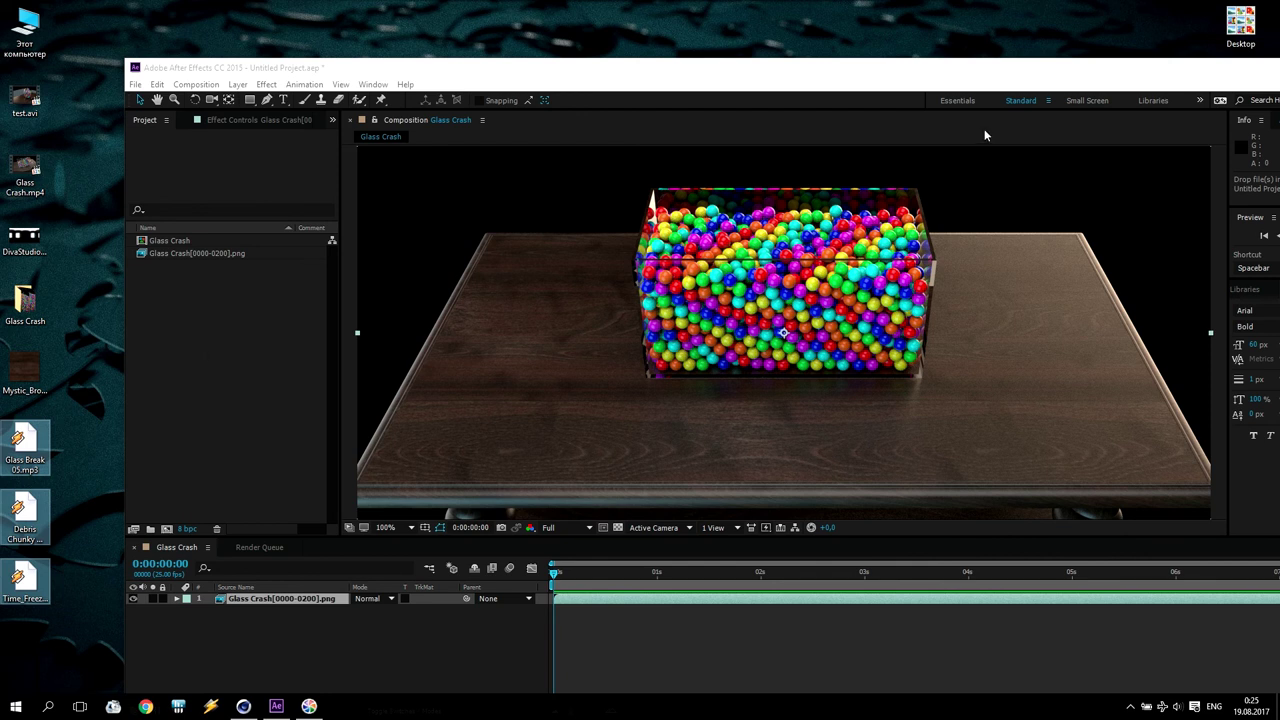
# Step: Bring the After Effects window back to the front and maximize it
pyautogui.click(1097, 70)
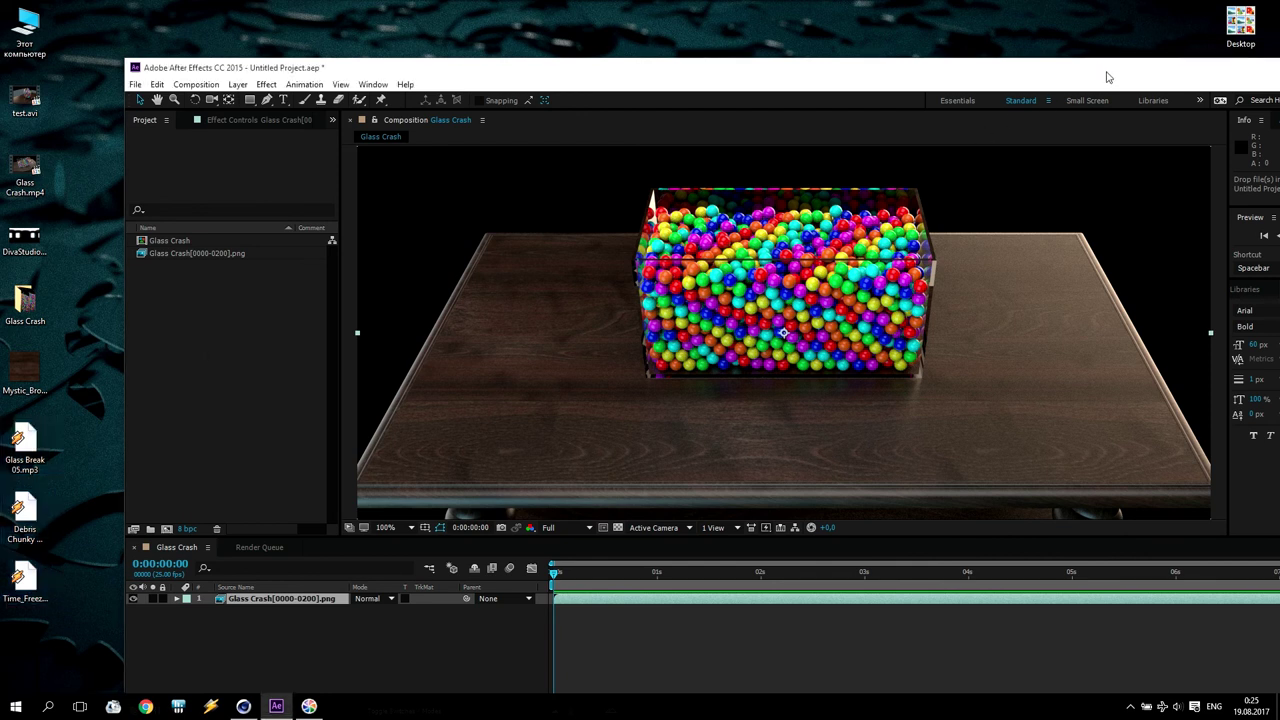
pyautogui.moveTo(852, 82); pyautogui.dragTo(817, 52)
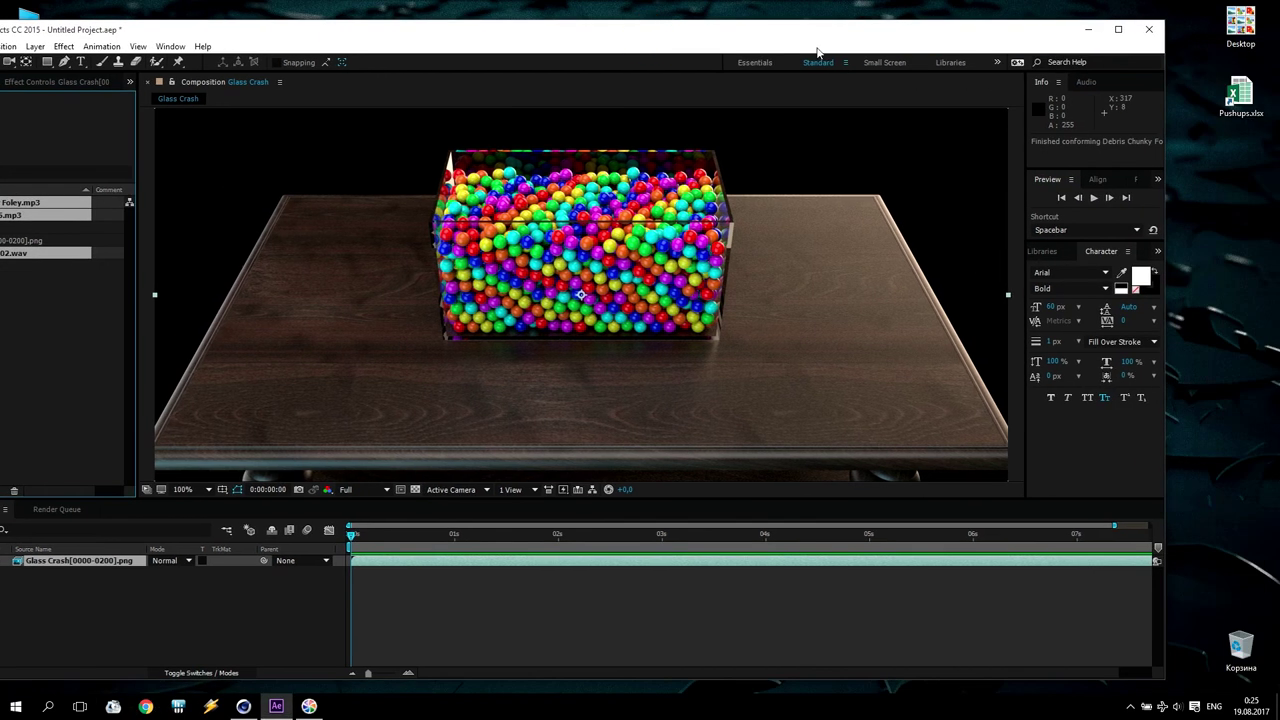
pyautogui.click(1118, 29)
# Step: Add Time_Freeze_02.wav as a layer starting at 0:00:00:20, when the glass shatters
pyautogui.click(140, 273)
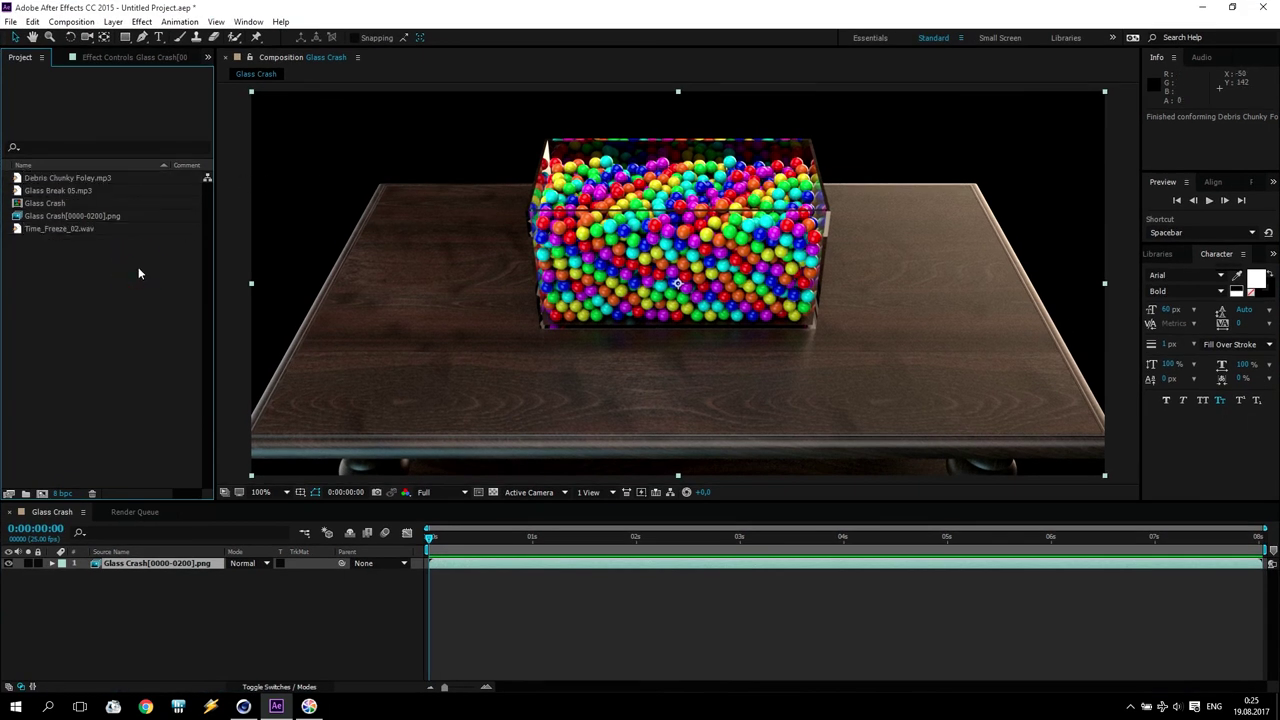
pyautogui.click(87, 230)
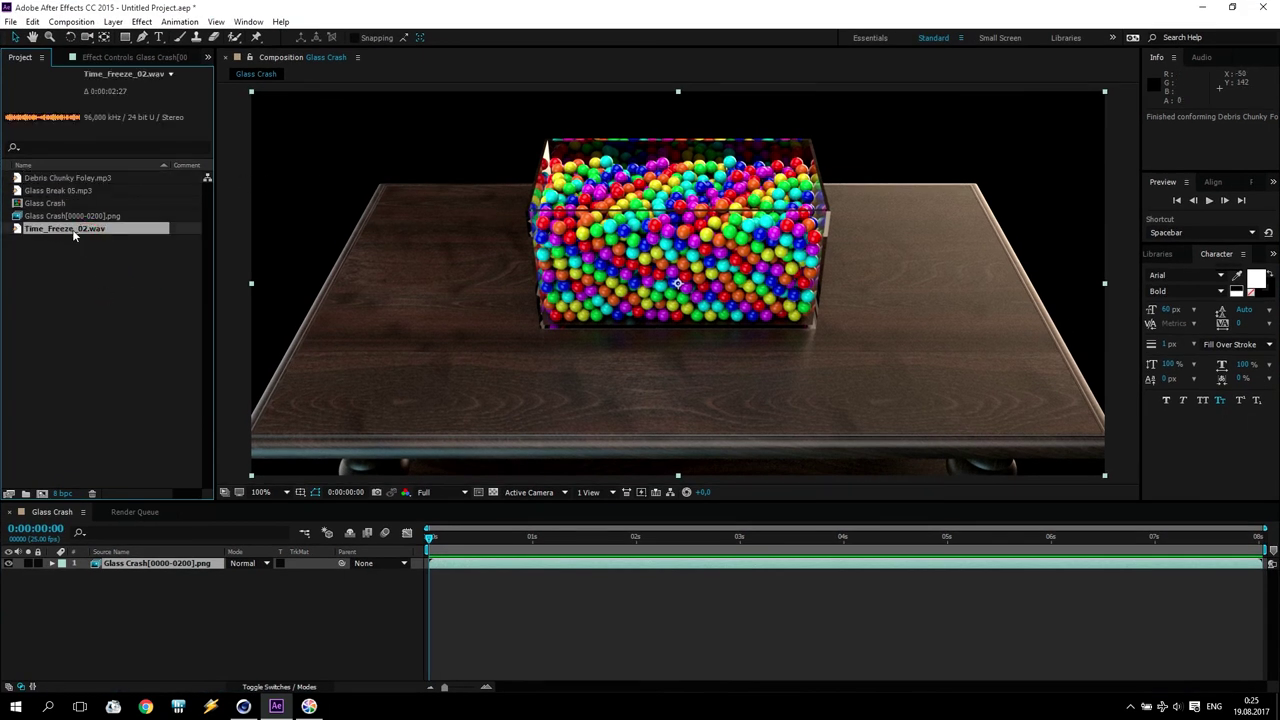
pyautogui.moveTo(73, 232); pyautogui.dragTo(180, 600)
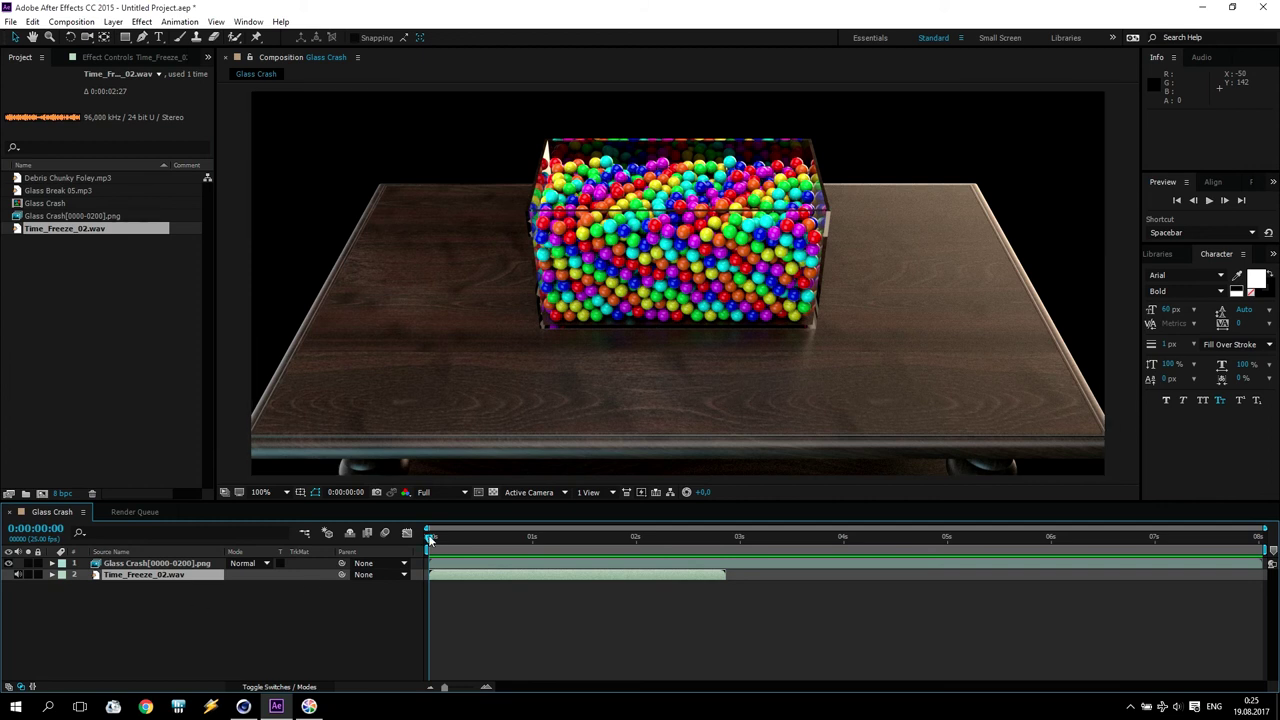
pyautogui.moveTo(474, 574); pyautogui.dragTo(669, 574)
pyautogui.moveTo(432, 539); pyautogui.dragTo(513, 541)
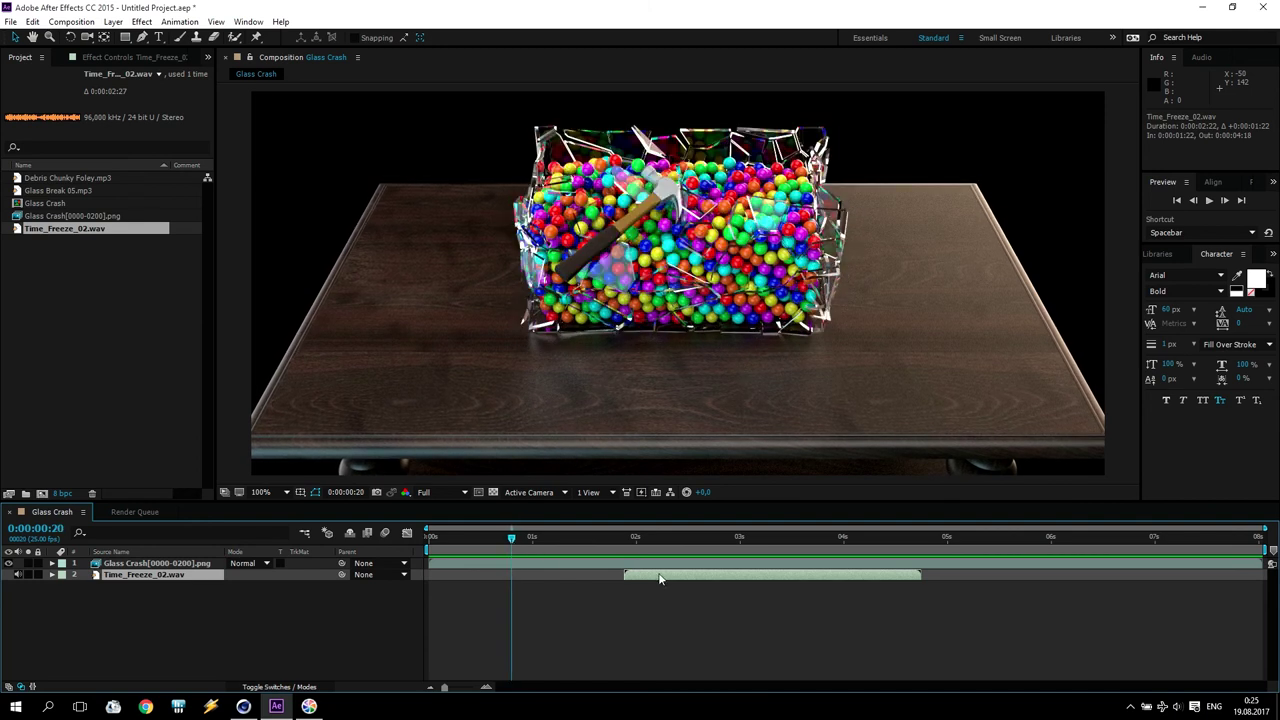
pyautogui.moveTo(648, 580); pyautogui.dragTo(548, 586)
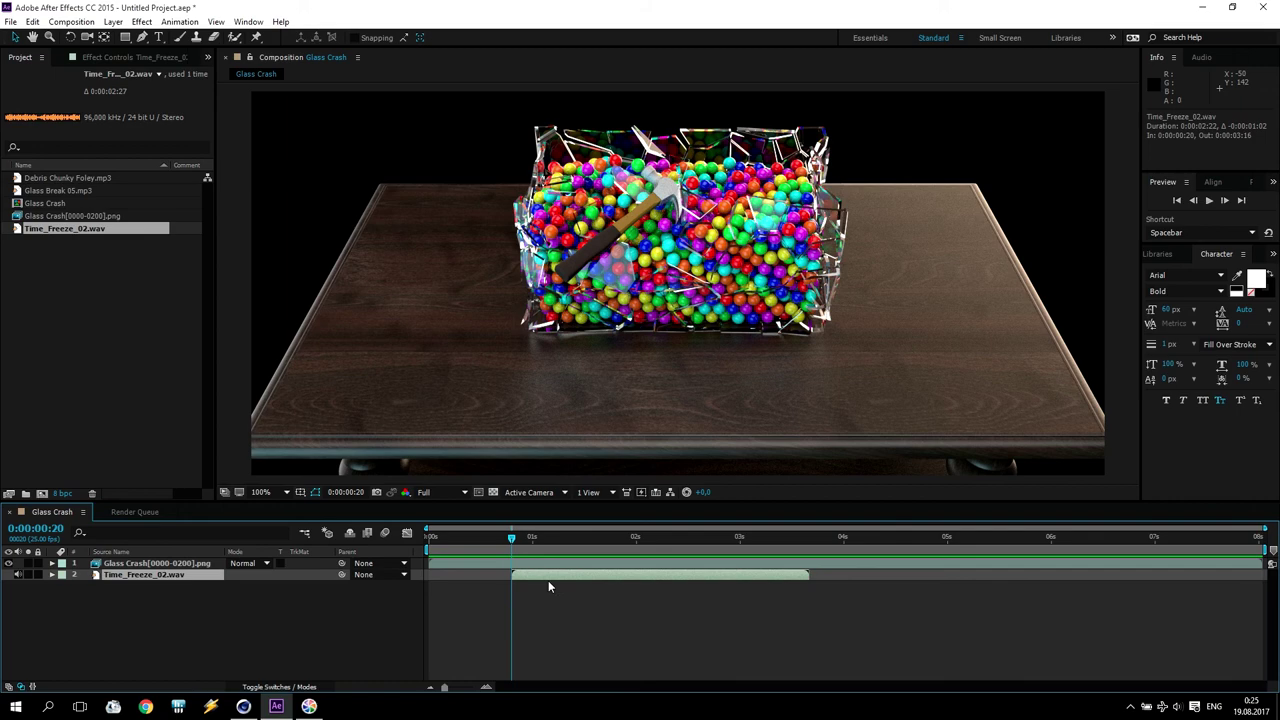
# Step: Preview the composition from the first frame with the new time-freeze sound
pyautogui.click(1177, 201)
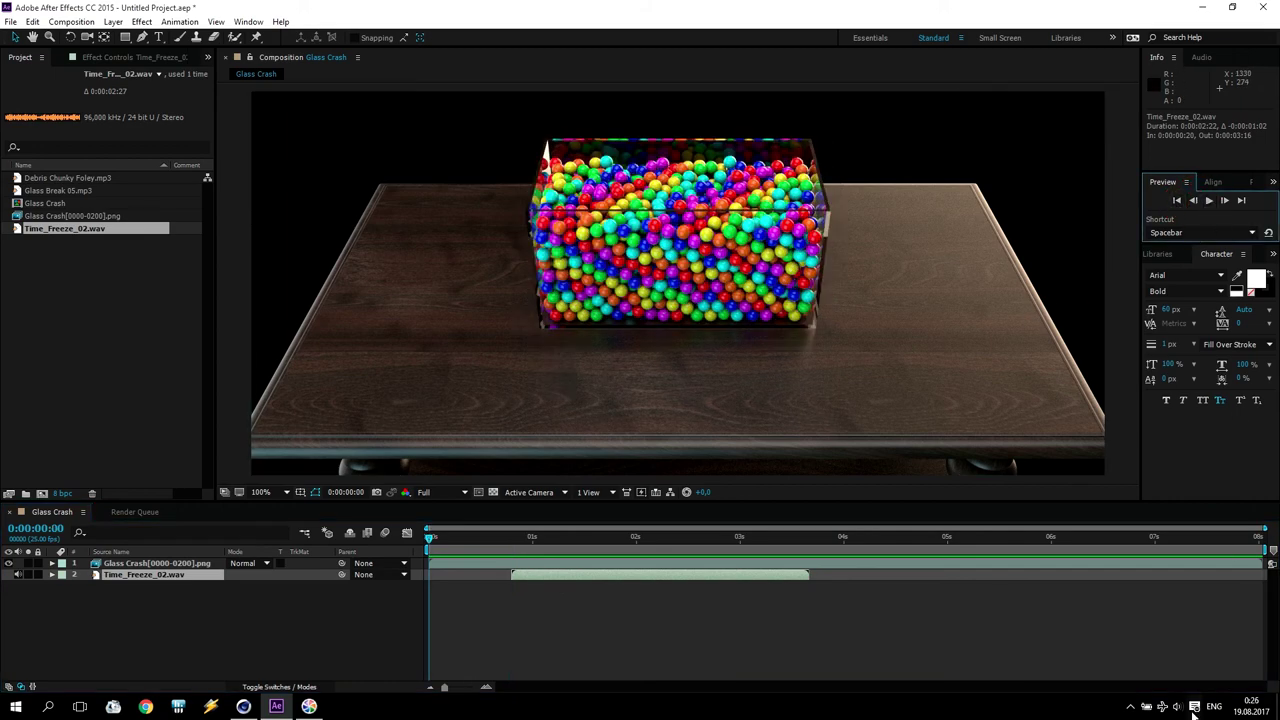
pyautogui.click(1212, 201)
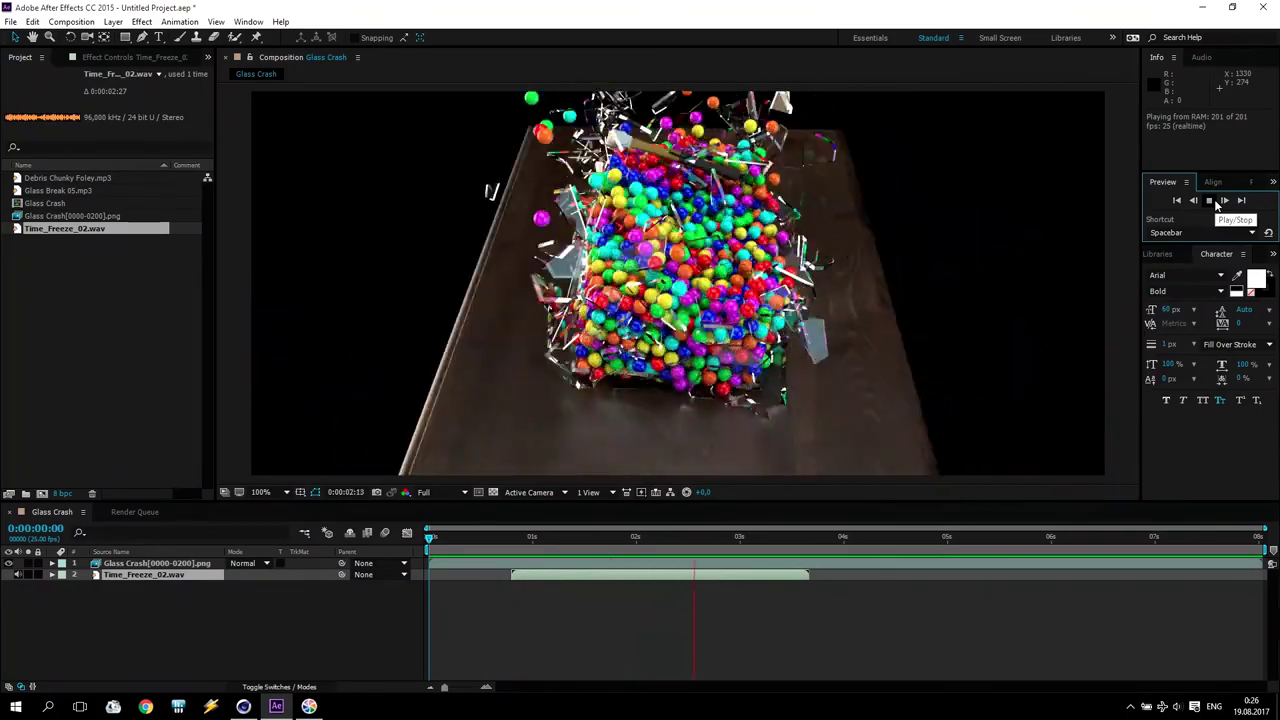
pyautogui.click(1210, 201)
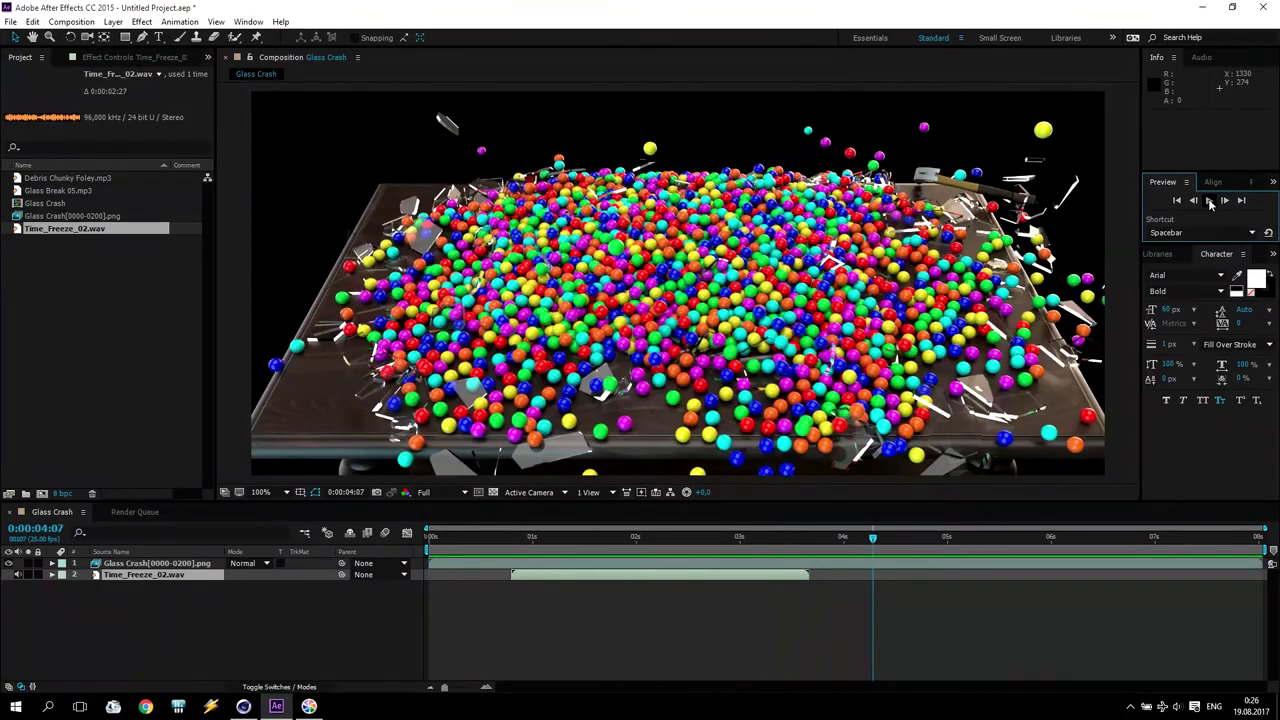
pyautogui.click(1174, 201)
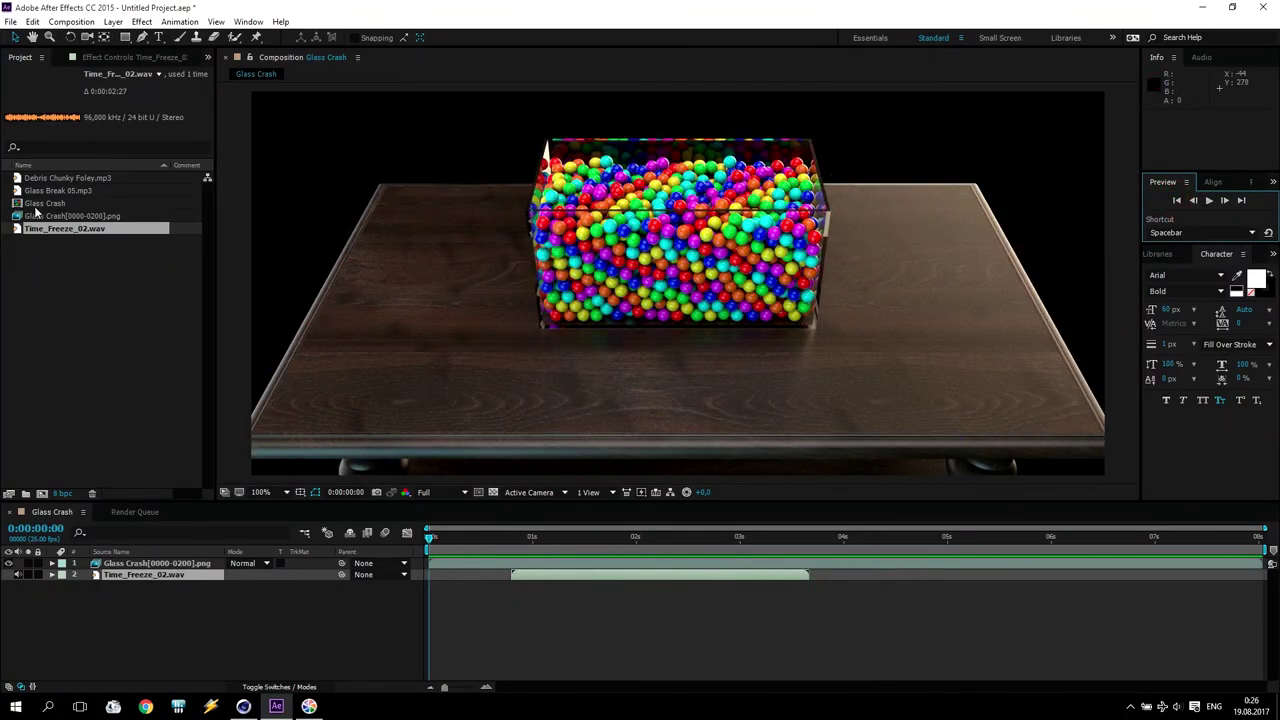
pyautogui.click(57, 190)
# Step: Add Glass Break 05.mp3 as a layer and align its waveform with the hammer hit at 0:00:00:17
pyautogui.moveTo(62, 197); pyautogui.dragTo(160, 600)
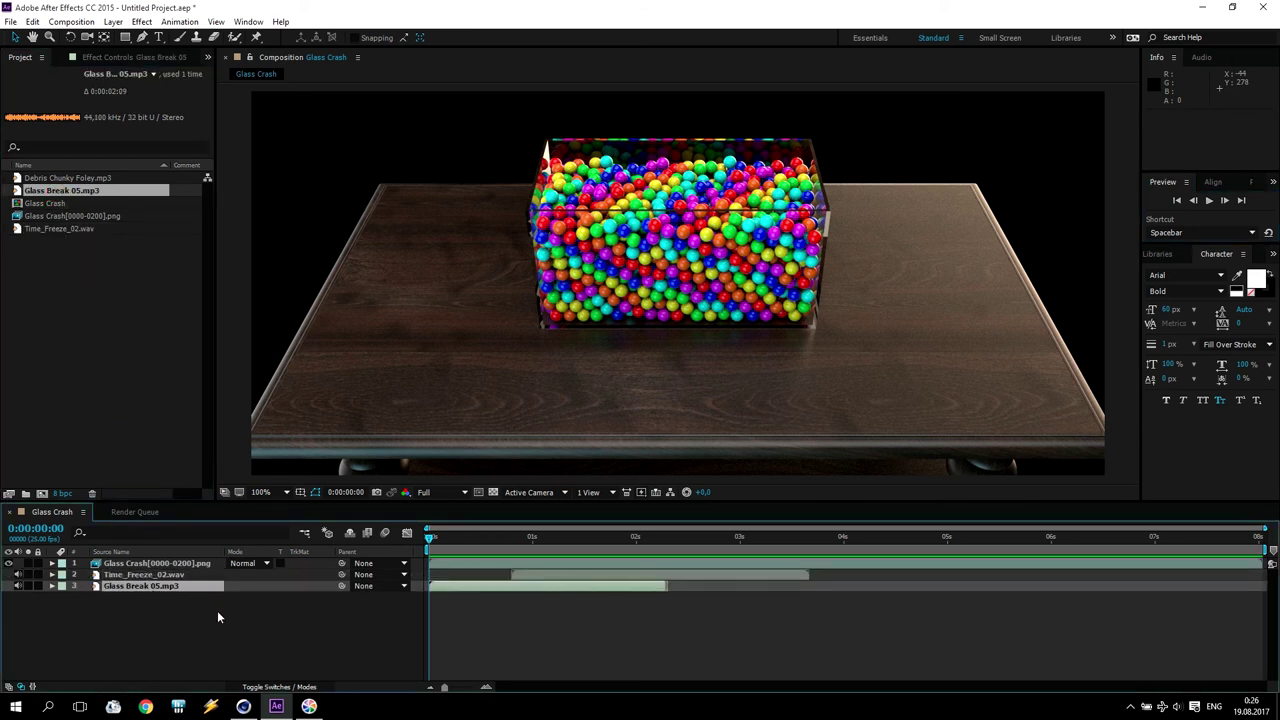
pyautogui.click(52, 586)
pyautogui.click(63, 597)
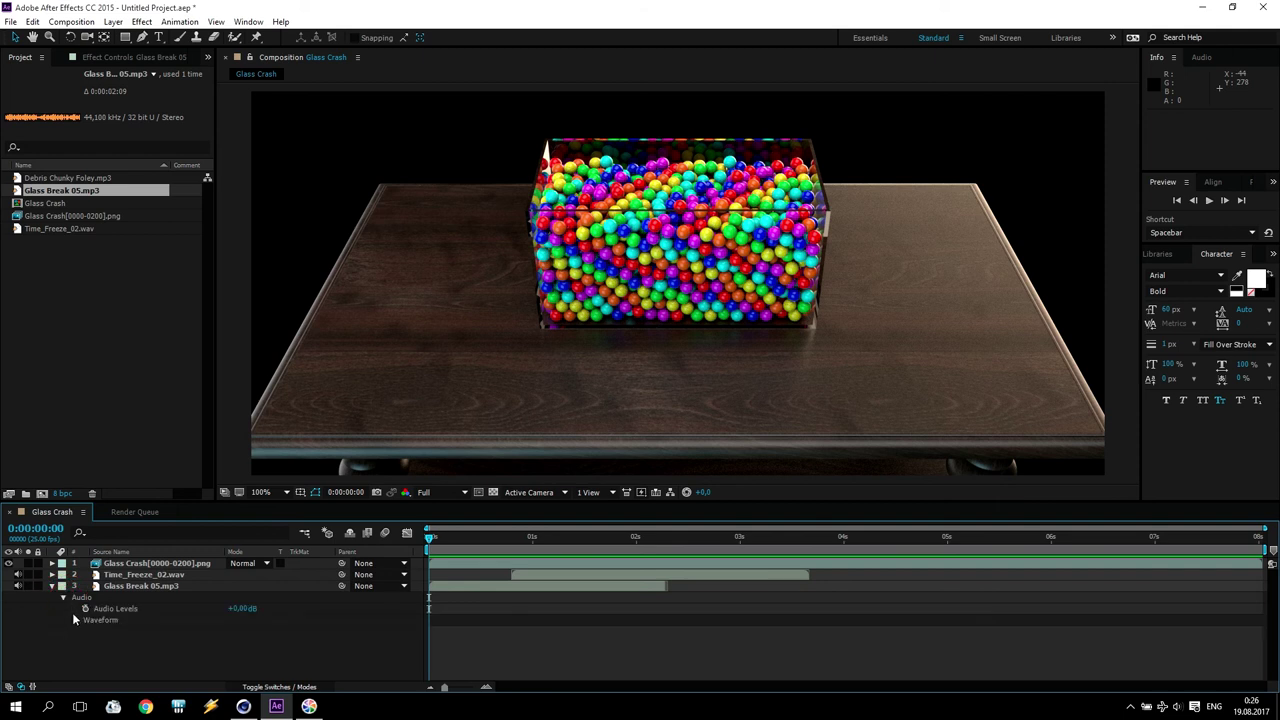
pyautogui.click(74, 620)
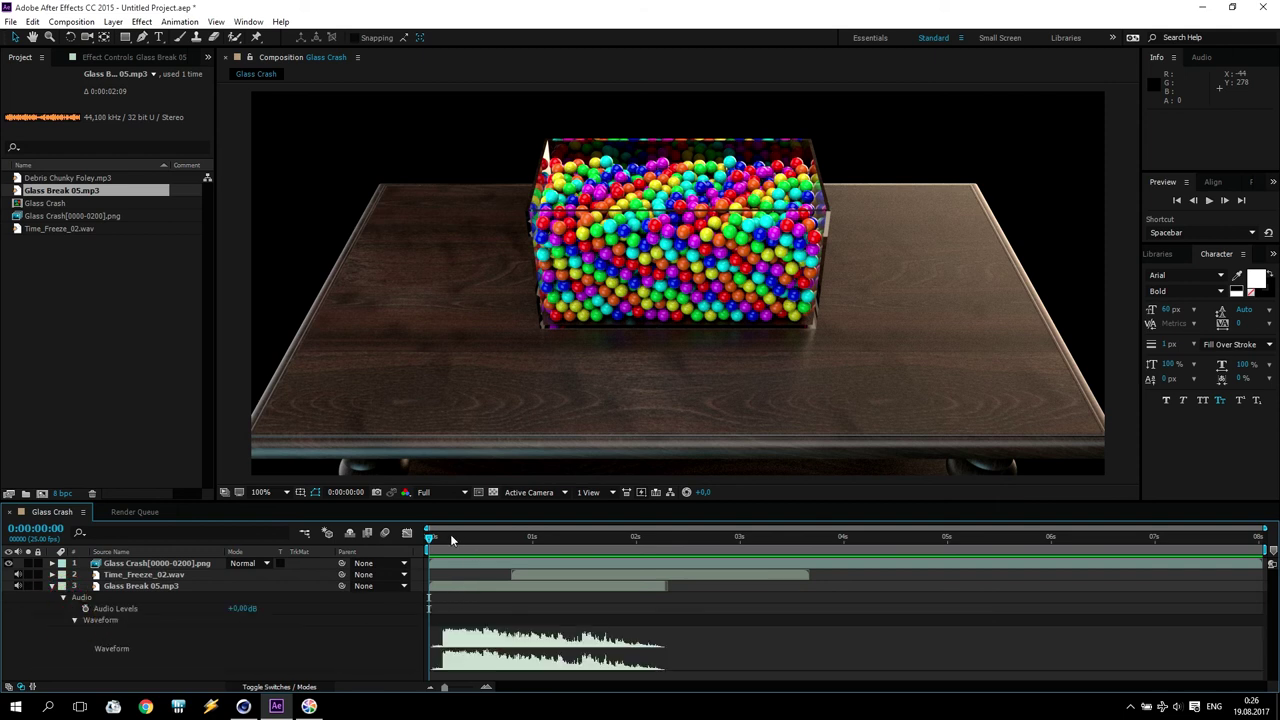
pyautogui.moveTo(431, 536); pyautogui.dragTo(502, 553)
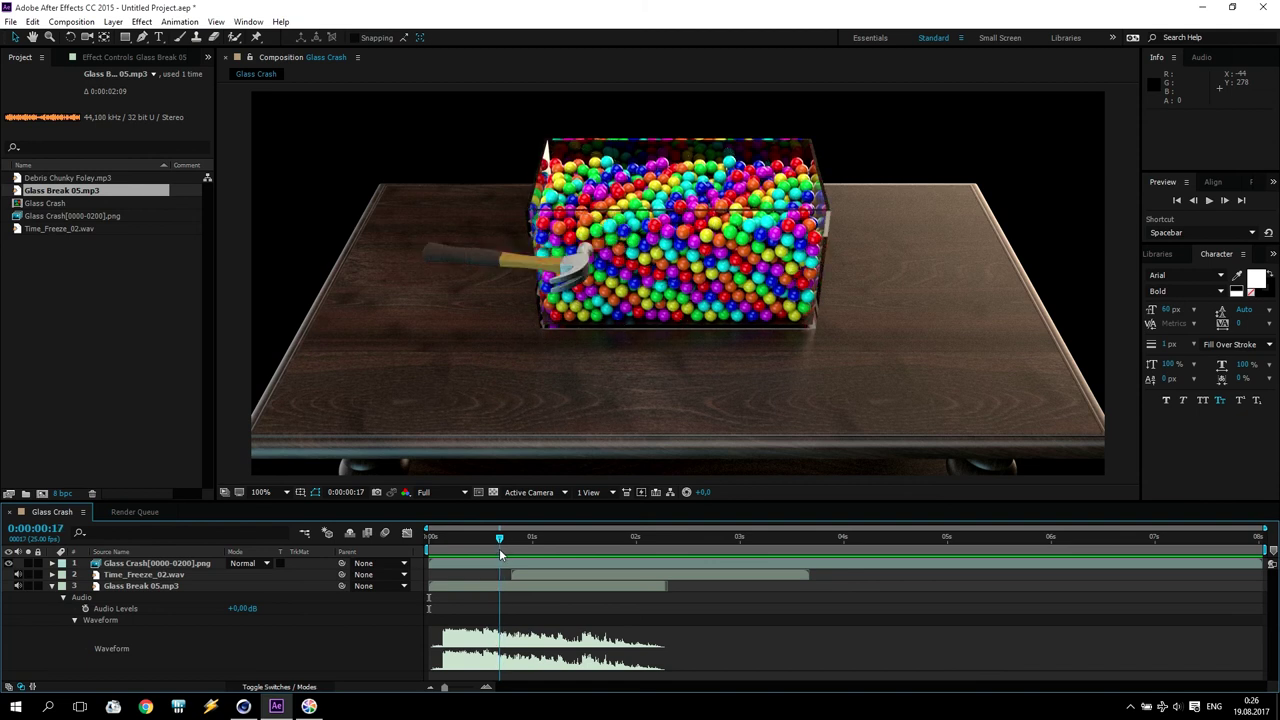
pyautogui.moveTo(481, 585); pyautogui.dragTo(540, 593)
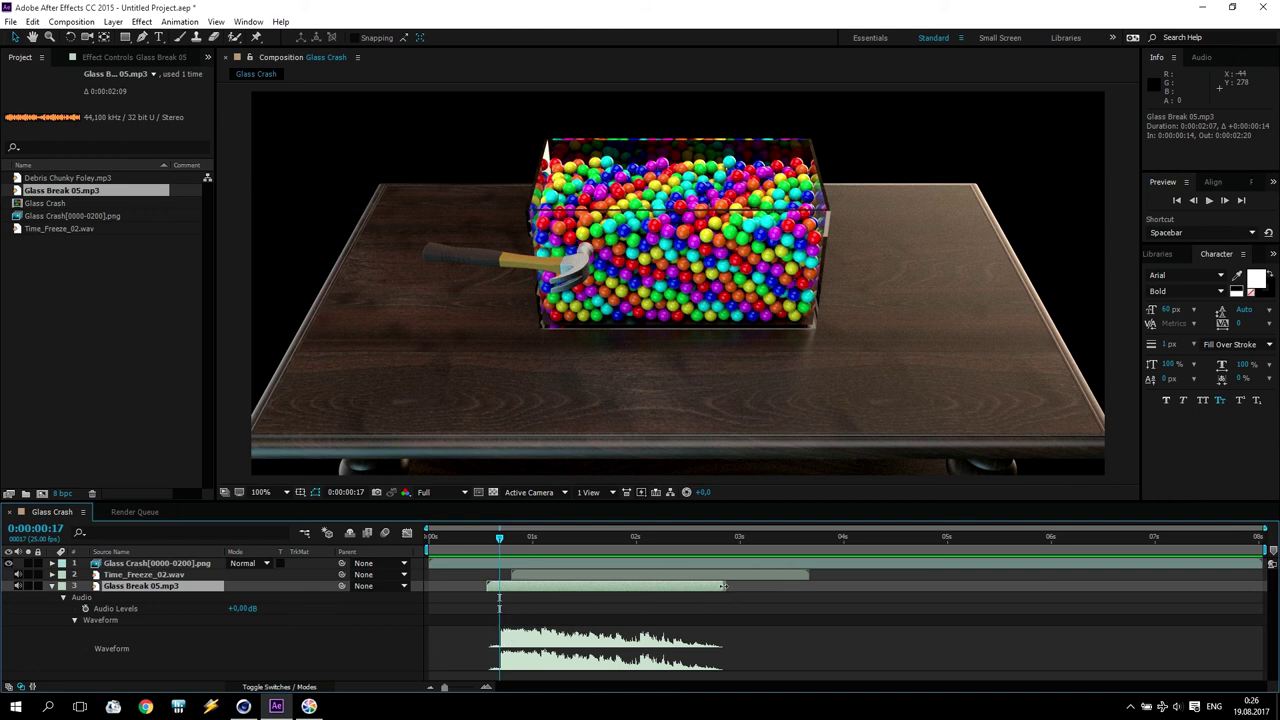
# Step: Enable time remapping on Glass Break 05.mp3 and add a Time Remap keyframe at 0:00:00:21
pyautogui.rightClick(142, 589)
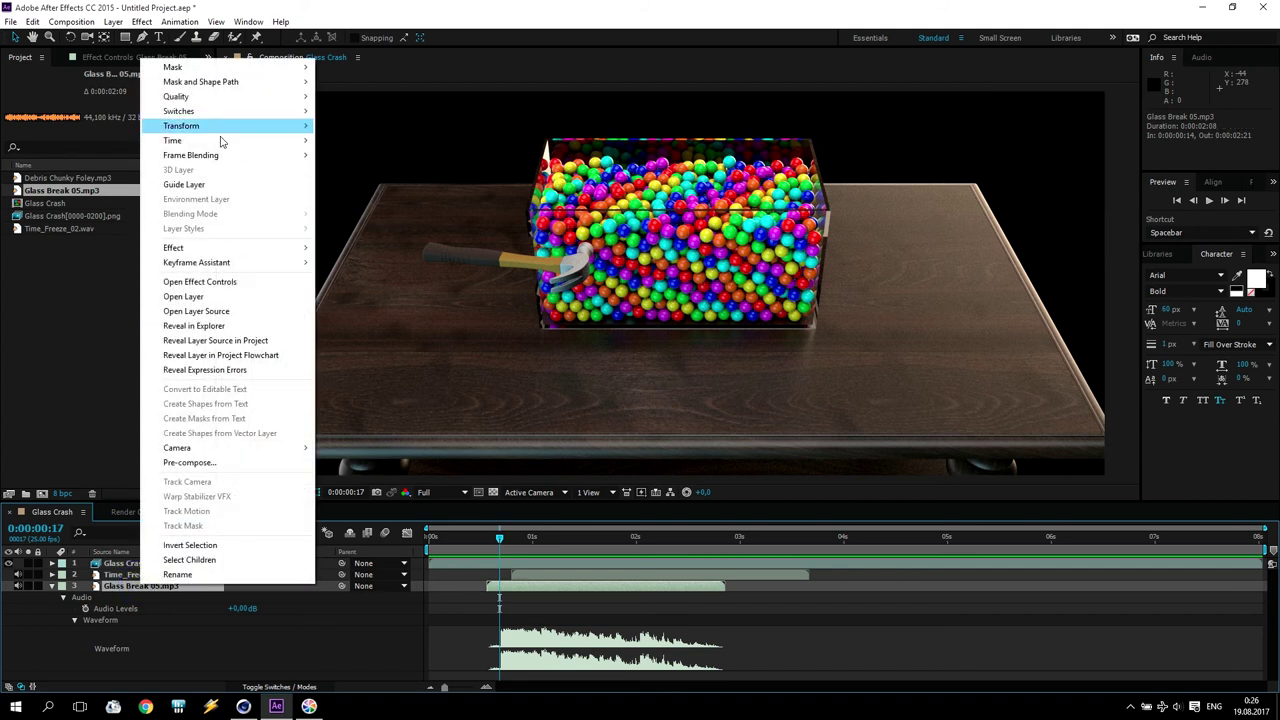
pyautogui.moveTo(220, 142)
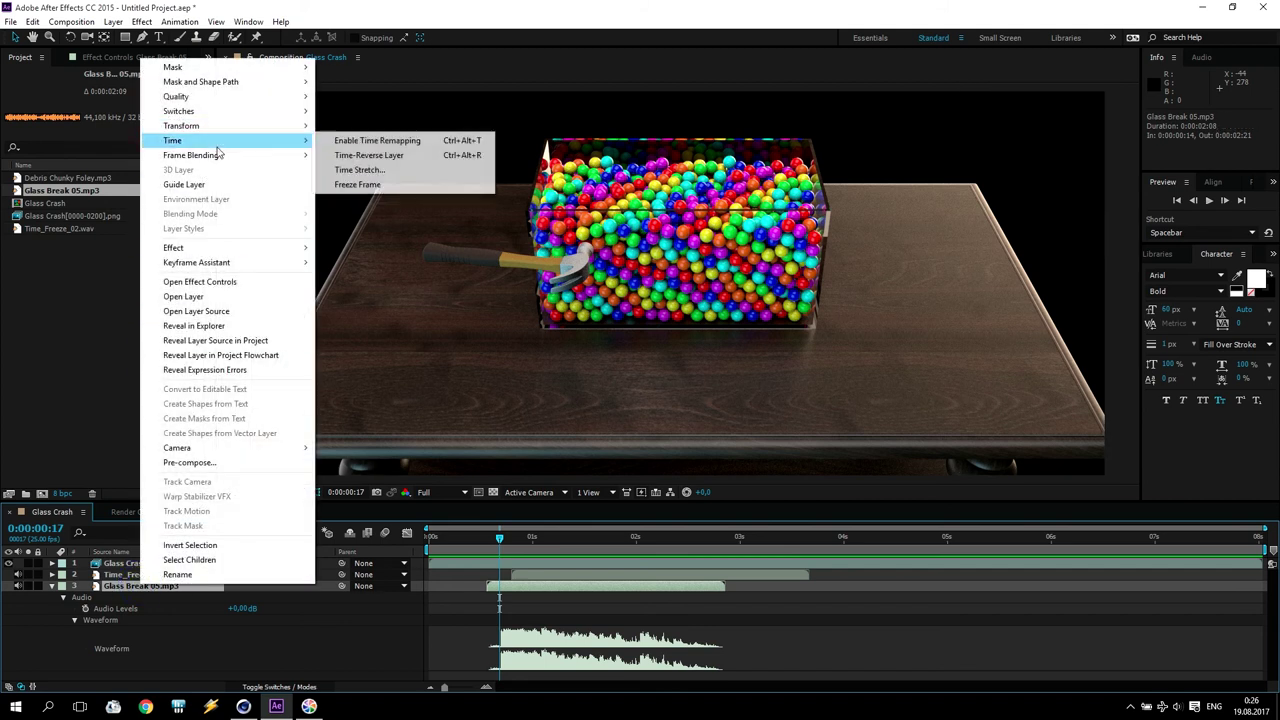
pyautogui.click(396, 141)
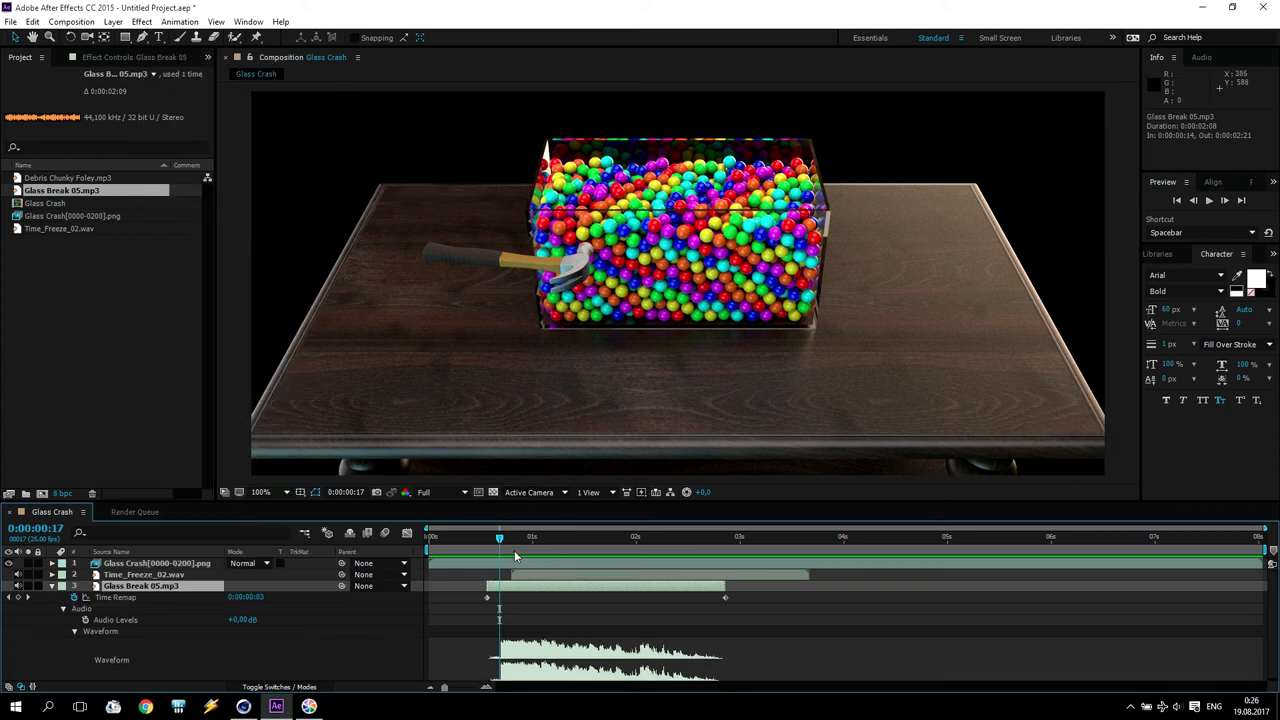
pyautogui.moveTo(500, 538); pyautogui.dragTo(517, 539)
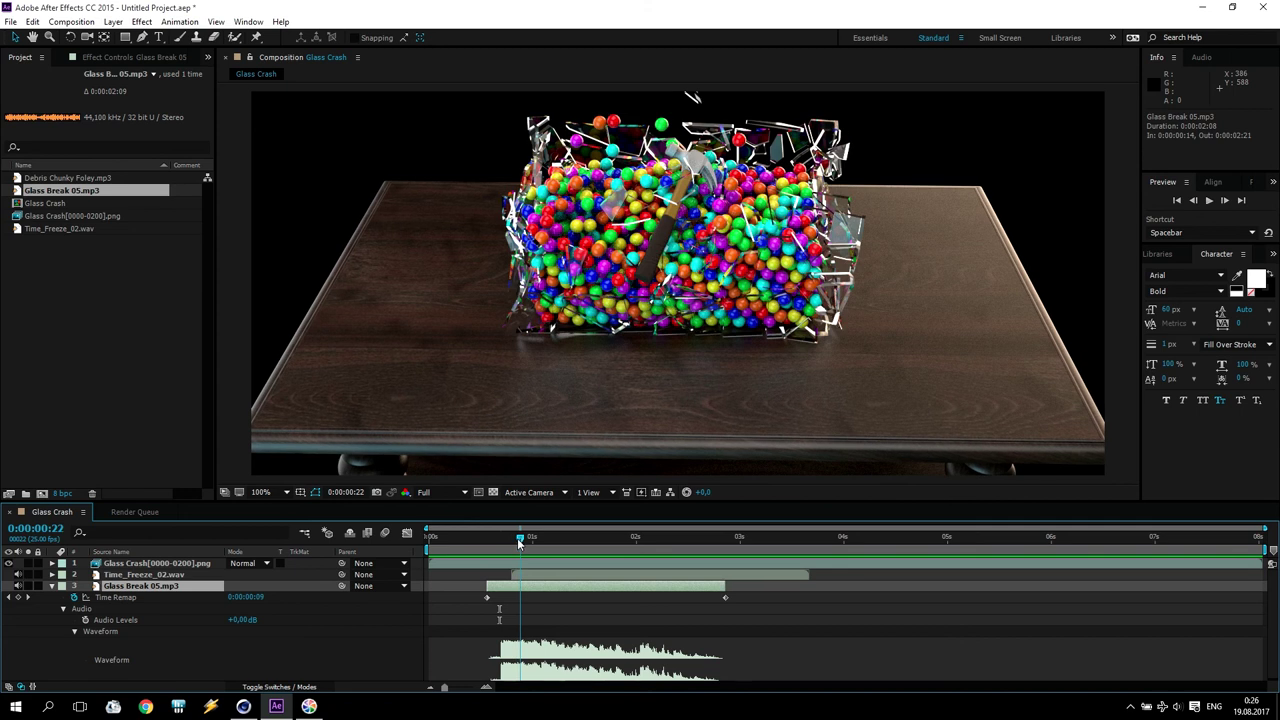
pyautogui.click(18, 597)
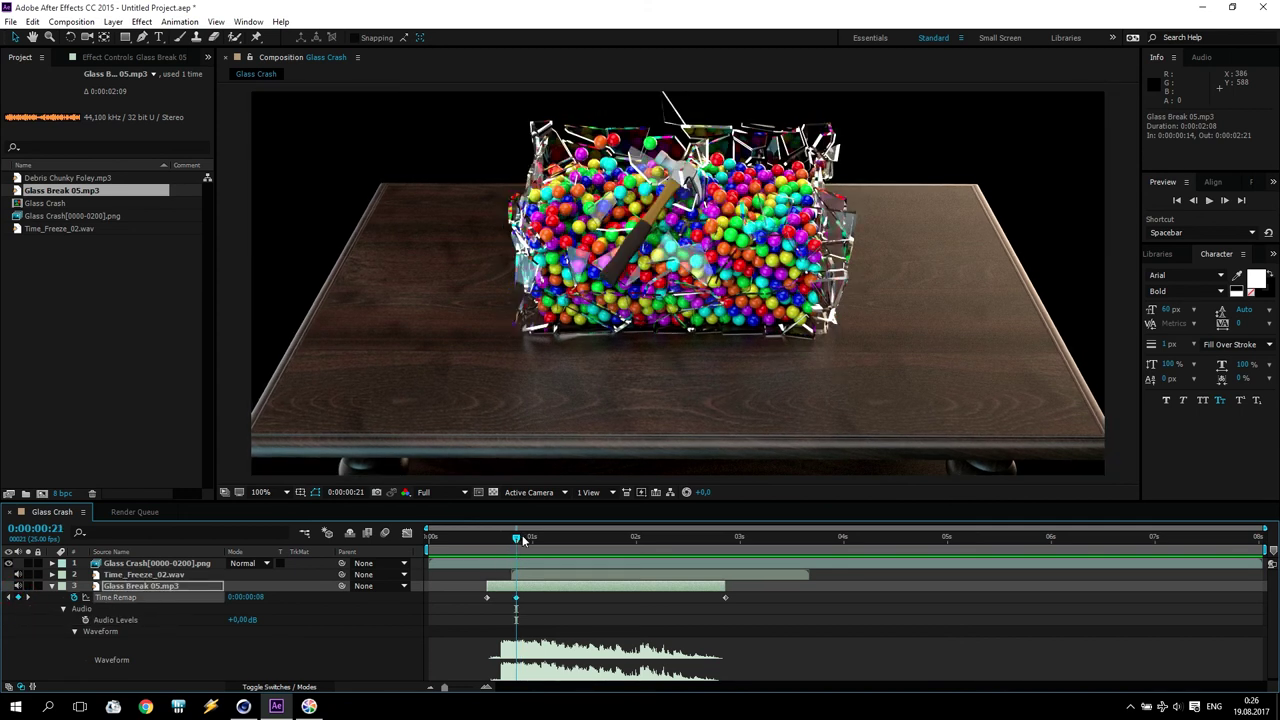
# Step: Lengthen the glass-break layer, shift its later Time Remap keyframes right, and trim its end
pyautogui.moveTo(517, 541); pyautogui.dragTo(540, 542)
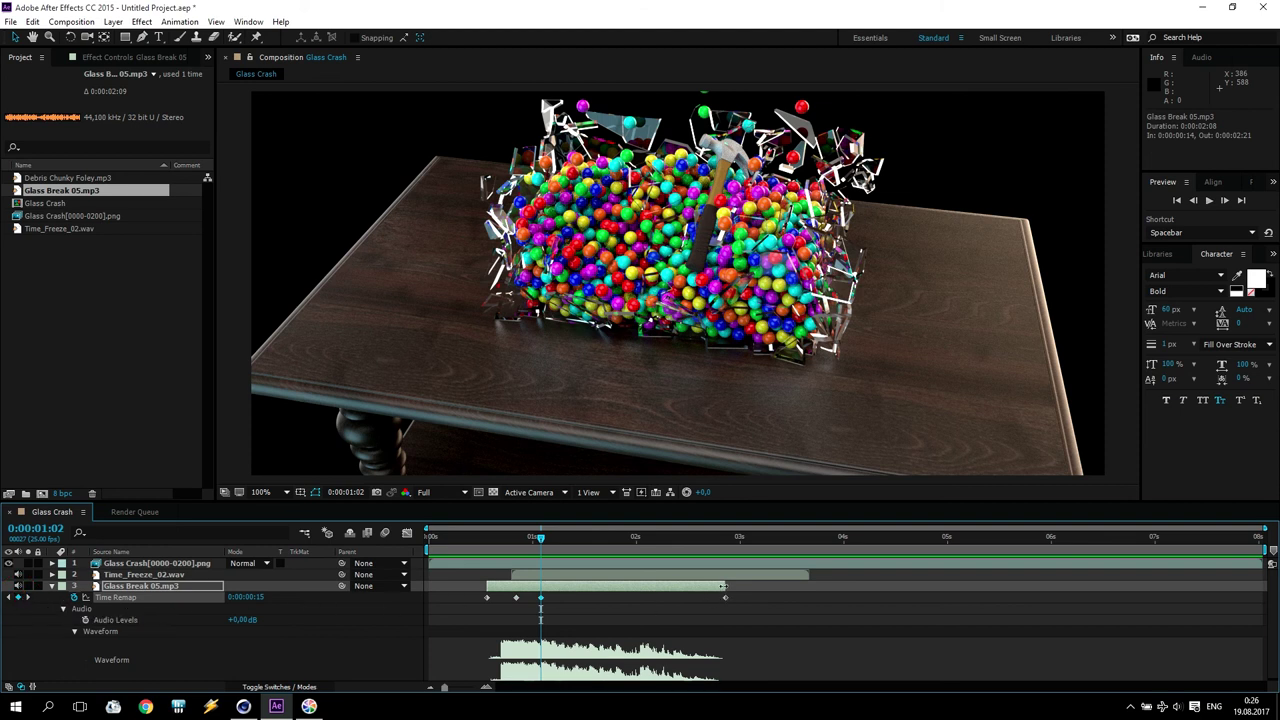
pyautogui.moveTo(723, 586); pyautogui.dragTo(1051, 587)
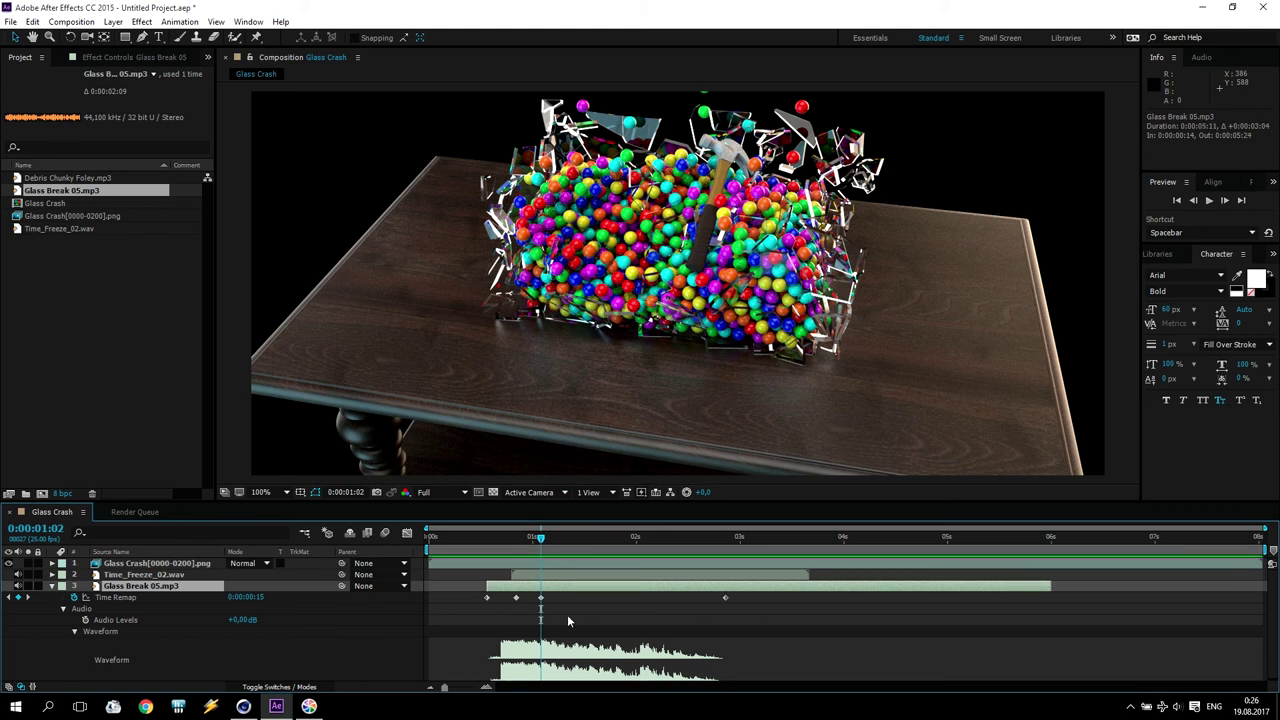
pyautogui.moveTo(527, 612); pyautogui.dragTo(673, 597)
pyautogui.moveTo(766, 597); pyautogui.dragTo(766, 597)
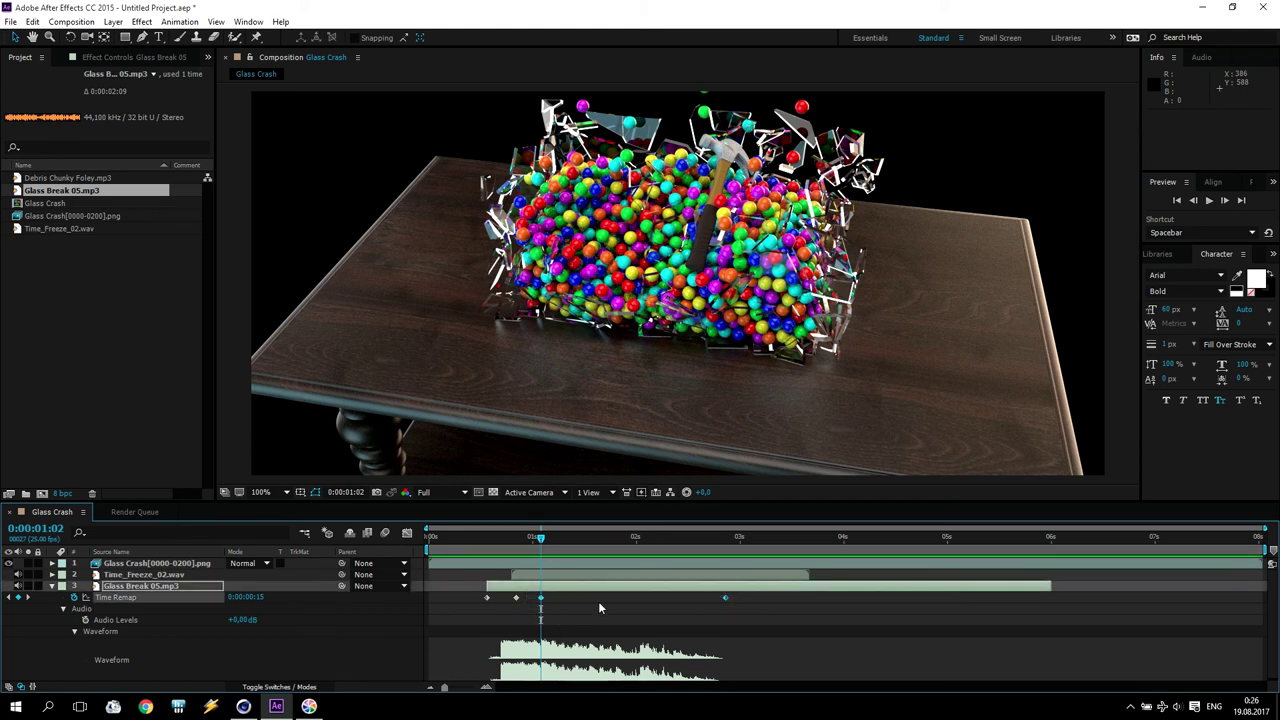
pyautogui.moveTo(541, 598); pyautogui.dragTo(808, 597)
pyautogui.moveTo(1050, 586); pyautogui.dragTo(994, 588)
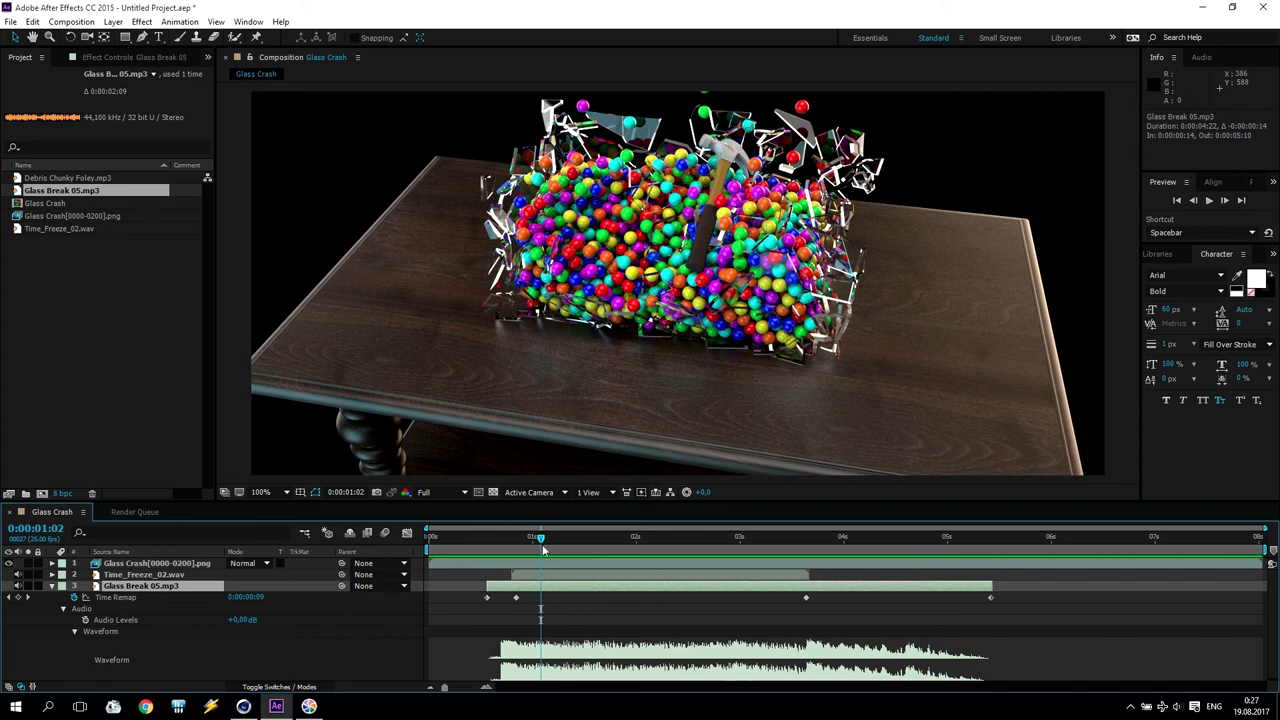
# Step: Preview the composition with sound from the start
pyautogui.moveTo(538, 540); pyautogui.dragTo(429, 540)
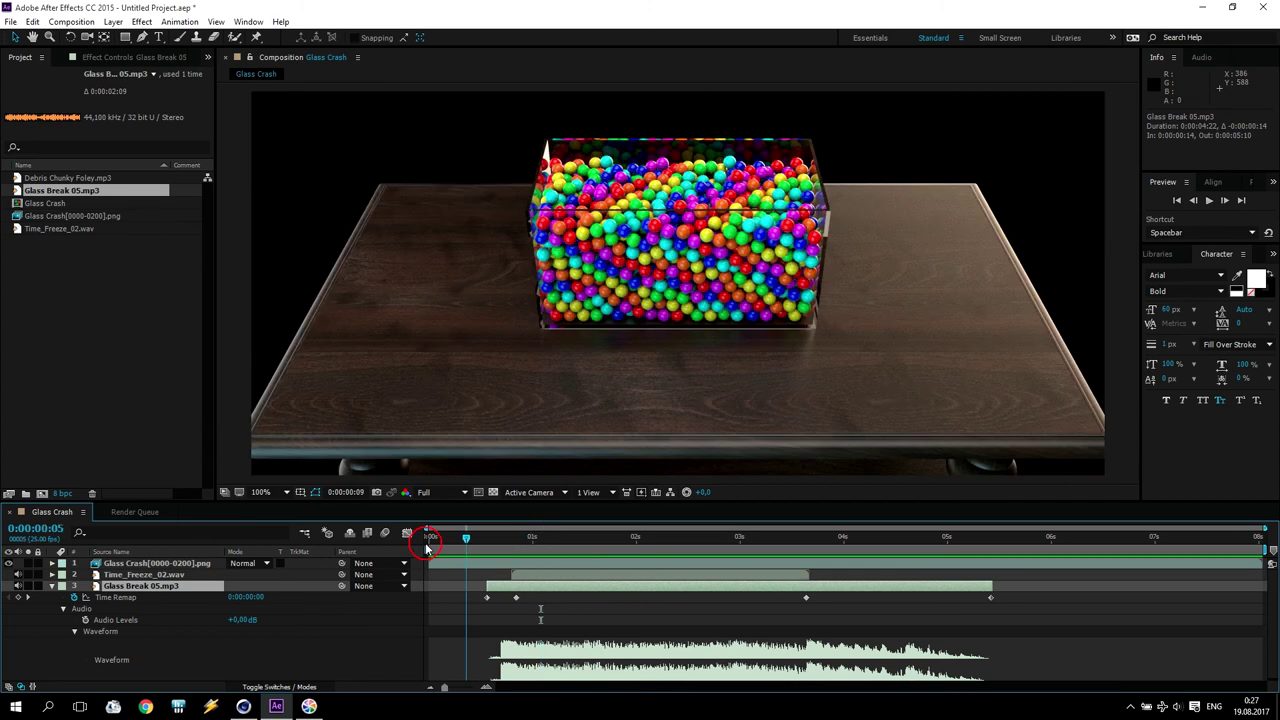
pyautogui.click(1208, 201)
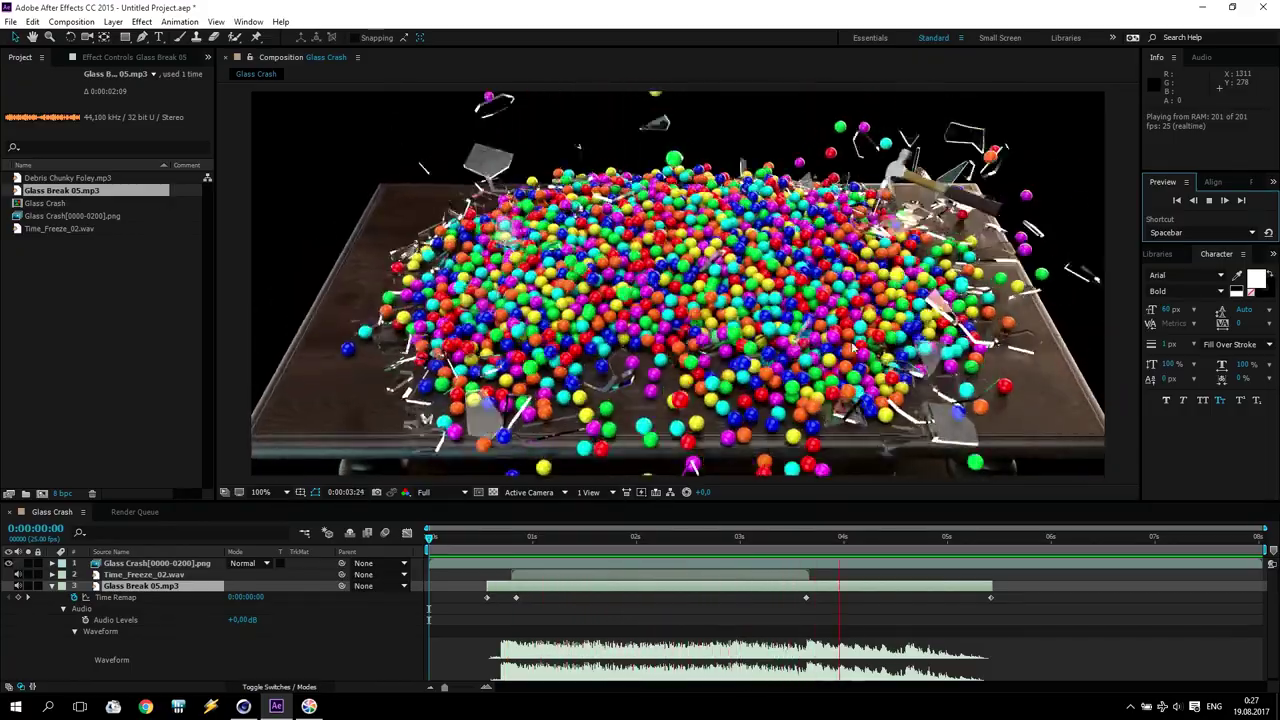
pyautogui.click(1207, 201)
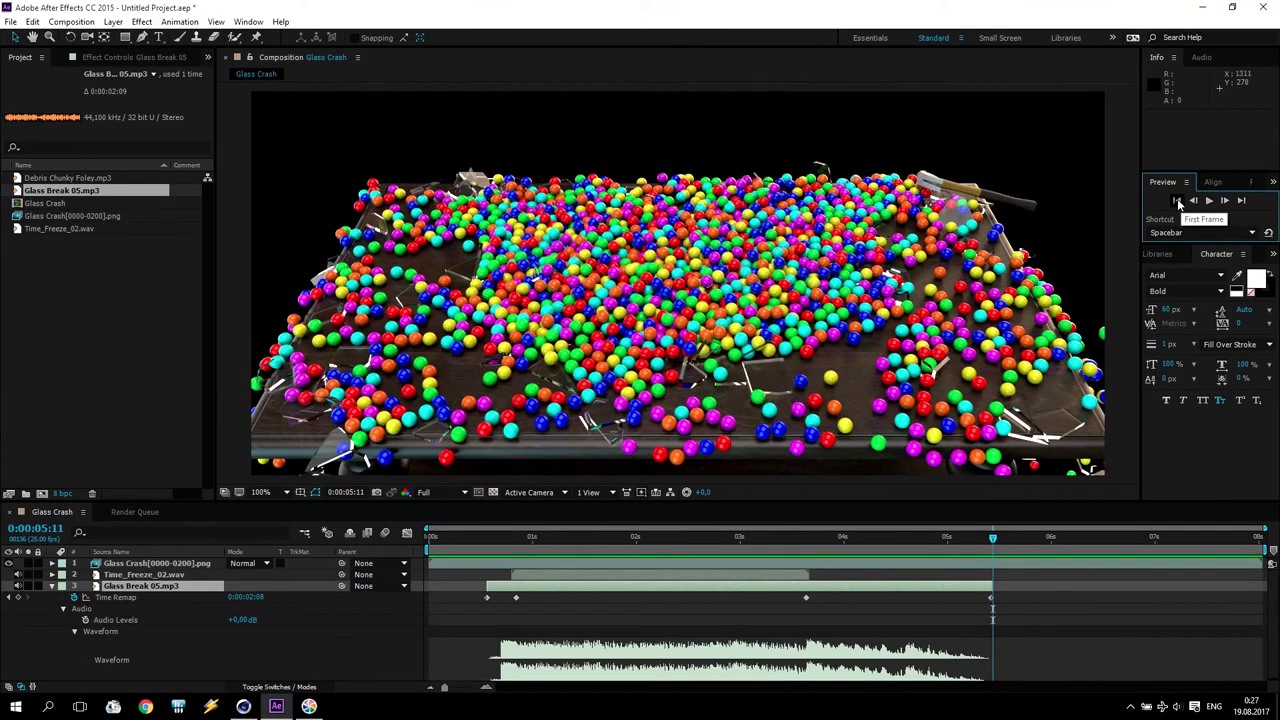
# Step: Keyframe the glass-break Audio Levels at 0:00:00:21, then -48 dB a few frames later
pyautogui.moveTo(437, 538); pyautogui.dragTo(514, 545)
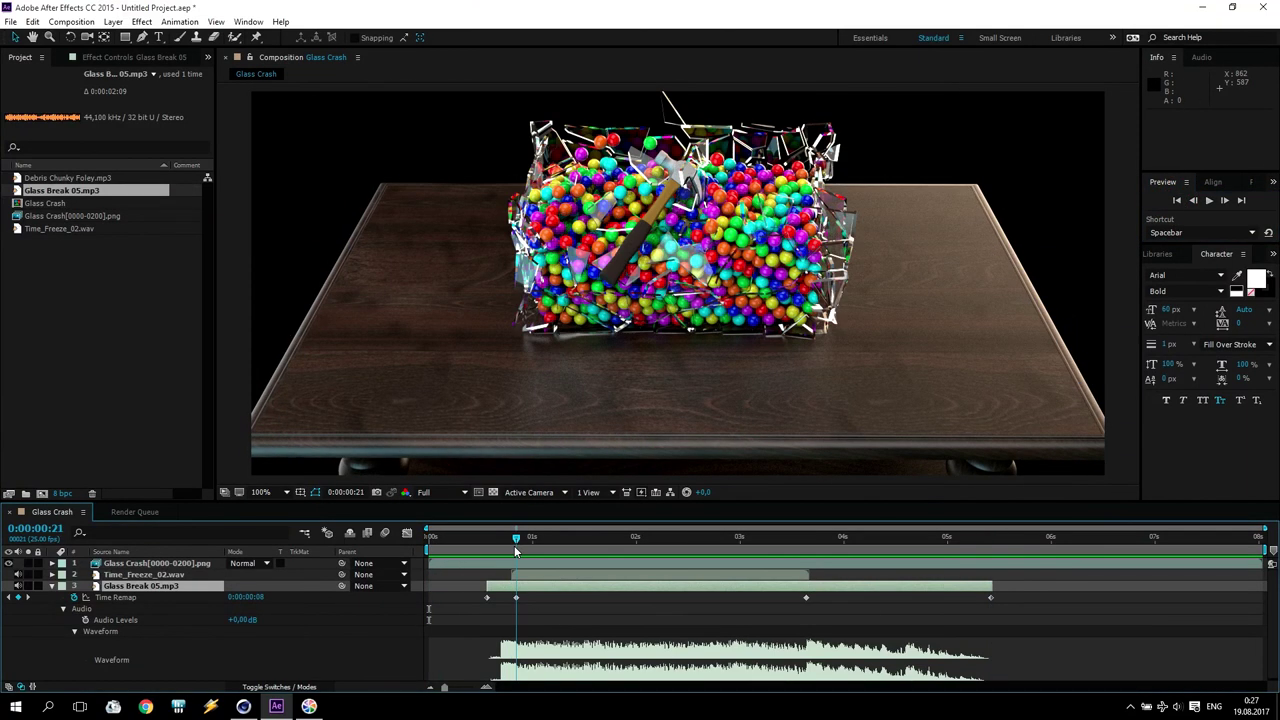
pyautogui.click(85, 620)
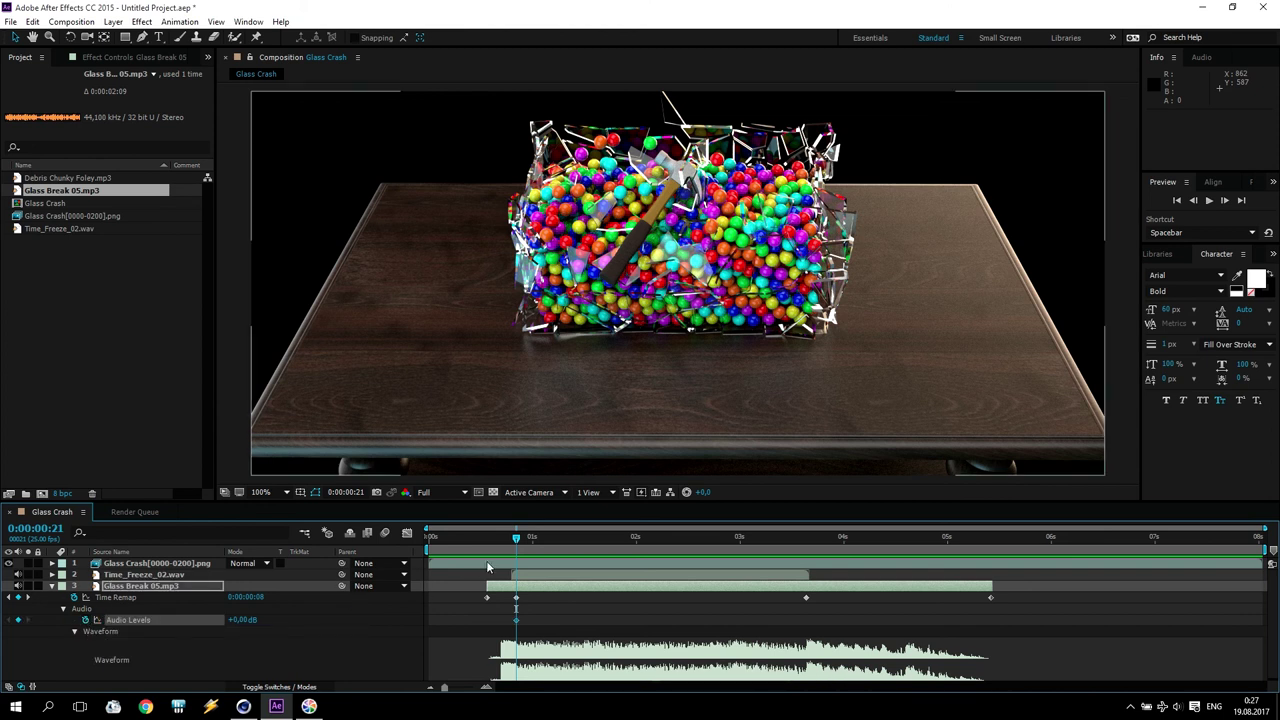
pyautogui.moveTo(515, 539); pyautogui.dragTo(528, 539)
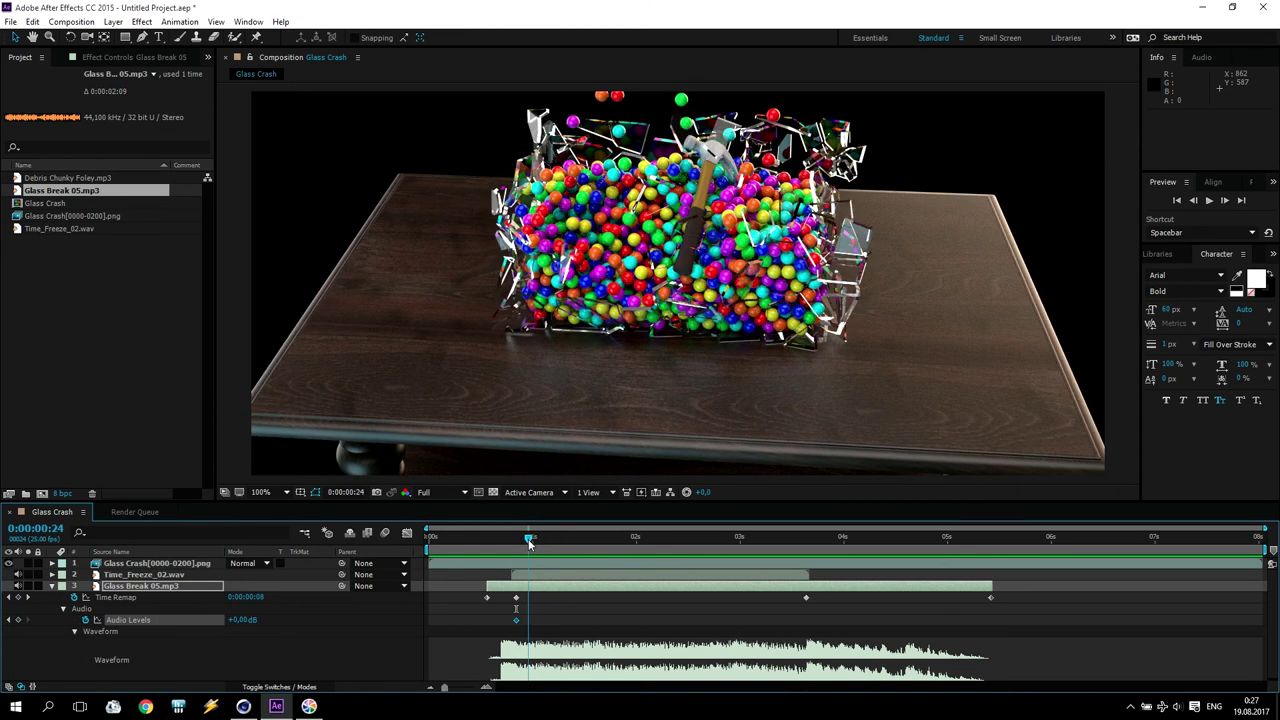
pyautogui.click(243, 619)
pyautogui.write('-48')
pyautogui.click(40, 620)
# Step: Hold -48 dB with a keyframe at 0:00:03:12 and return to 0 dB at 0:00:03:16
pyautogui.moveTo(537, 541); pyautogui.dragTo(789, 538)
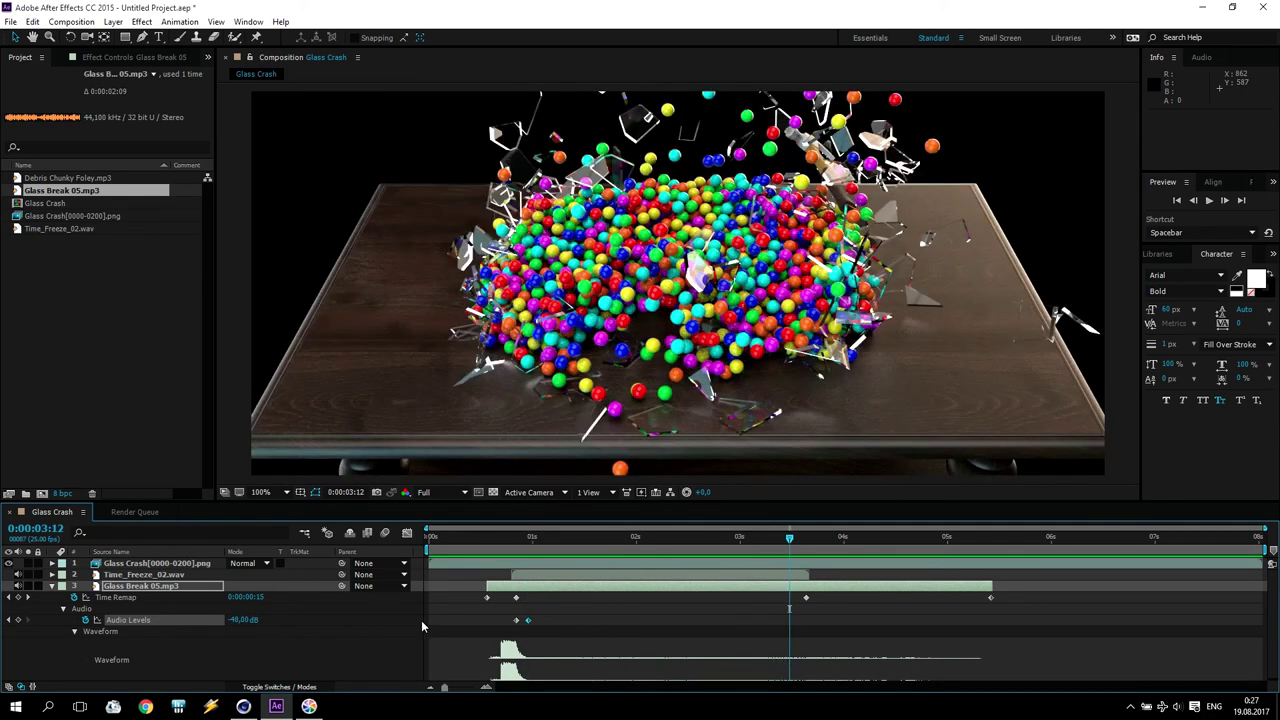
pyautogui.click(18, 620)
pyautogui.moveTo(792, 540); pyautogui.dragTo(806, 545)
pyautogui.click(243, 620)
pyautogui.write('0')
pyautogui.press('Return')
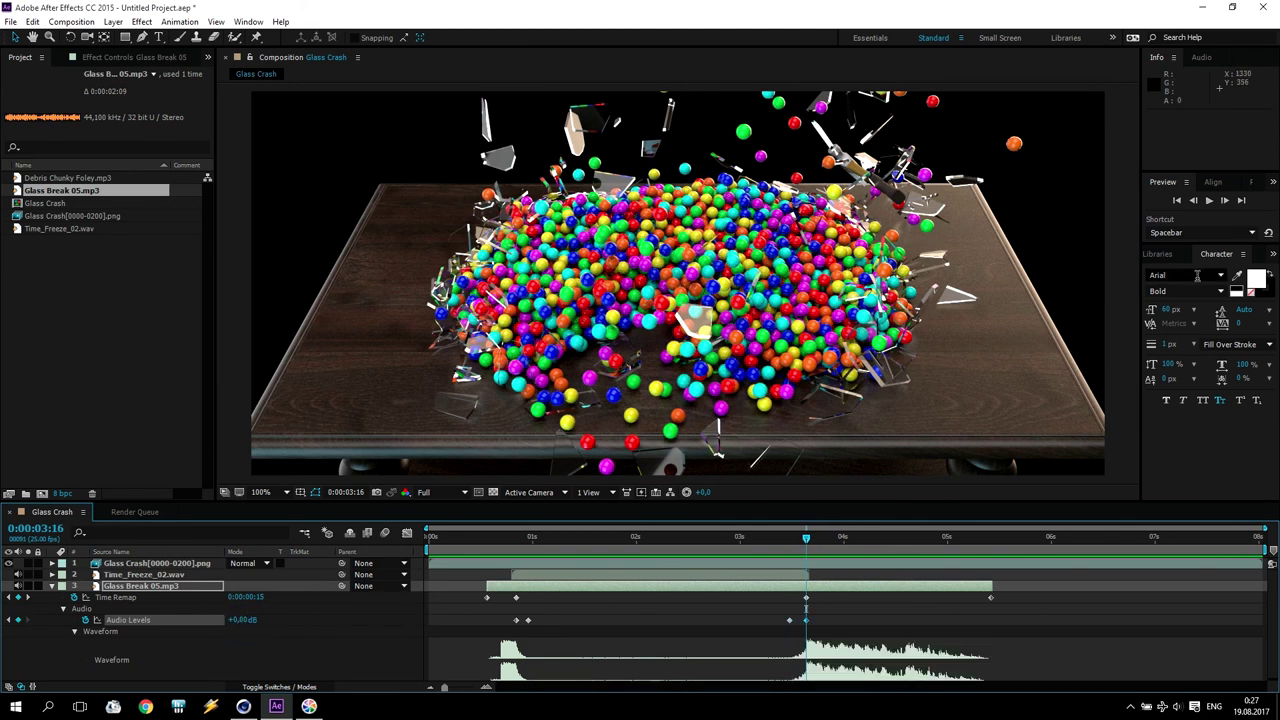
pyautogui.click(44, 190)
# Step: Add Debris Chunky Foley.mp3 as a layer, show its waveform, and start it at 0:00:03:16
pyautogui.click(50, 178)
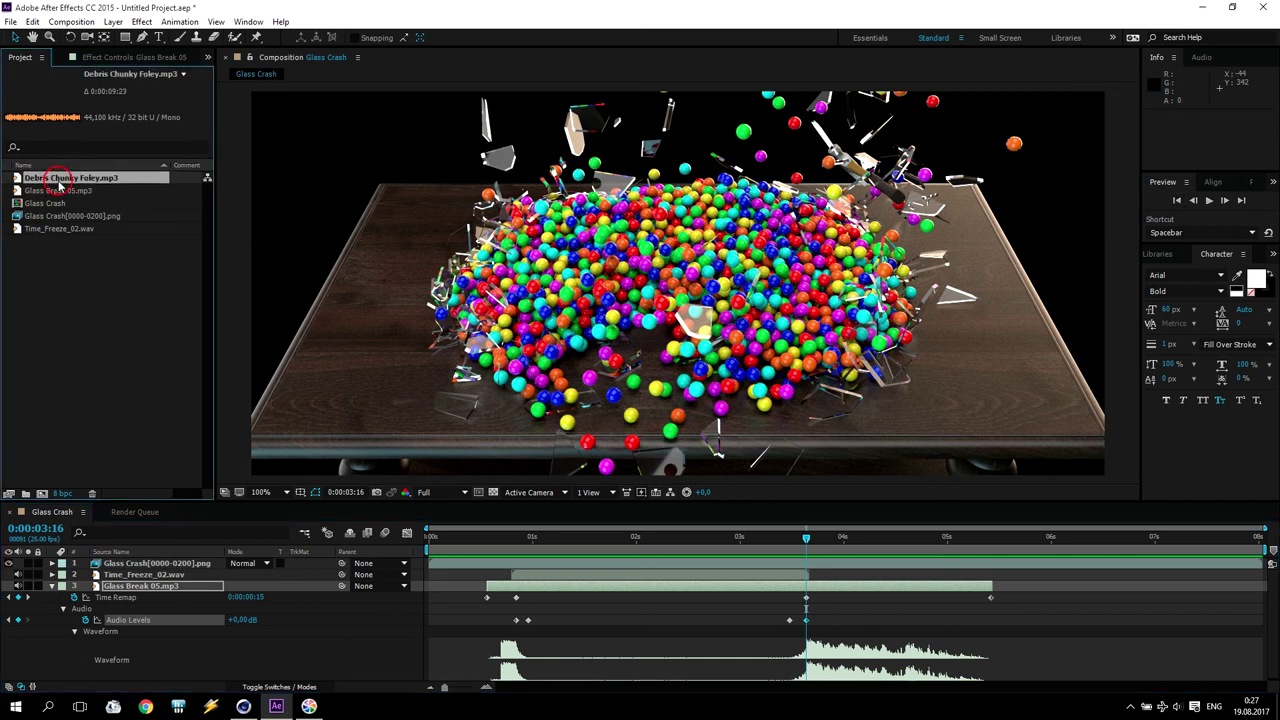
pyautogui.click(52, 586)
pyautogui.moveTo(87, 191); pyautogui.dragTo(150, 622)
pyautogui.click(52, 597)
pyautogui.click(63, 608)
pyautogui.click(74, 630)
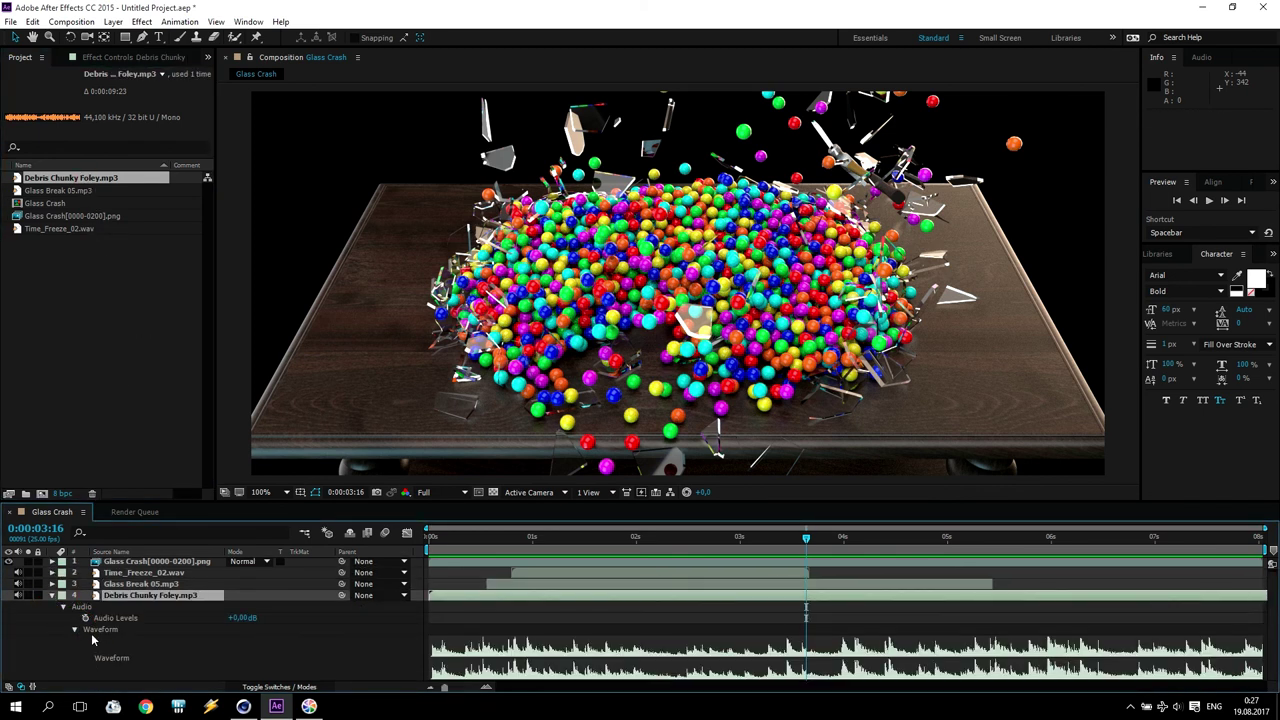
pyautogui.moveTo(503, 595); pyautogui.dragTo(855, 596)
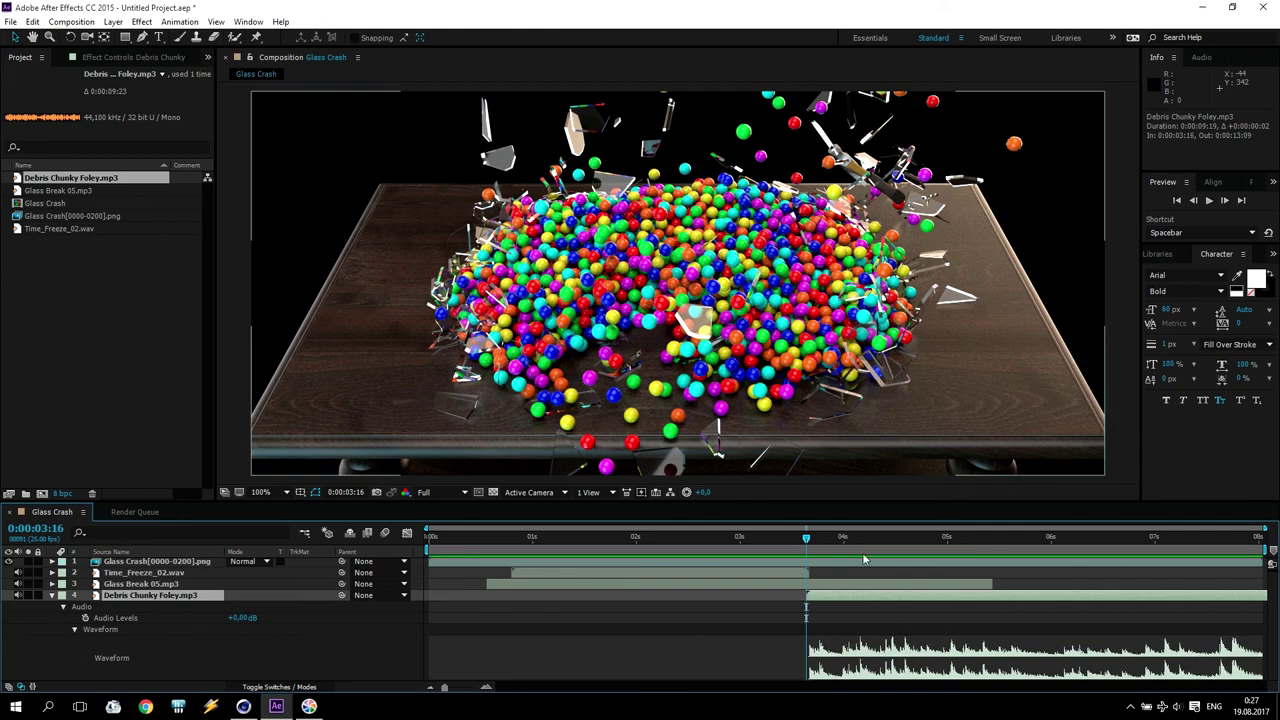
# Step: Fade the debris Audio Levels from 0 dB at 0:00:07:22 to -48 dB at 0:00:08:00
pyautogui.moveTo(809, 536); pyautogui.dragTo(1246, 537)
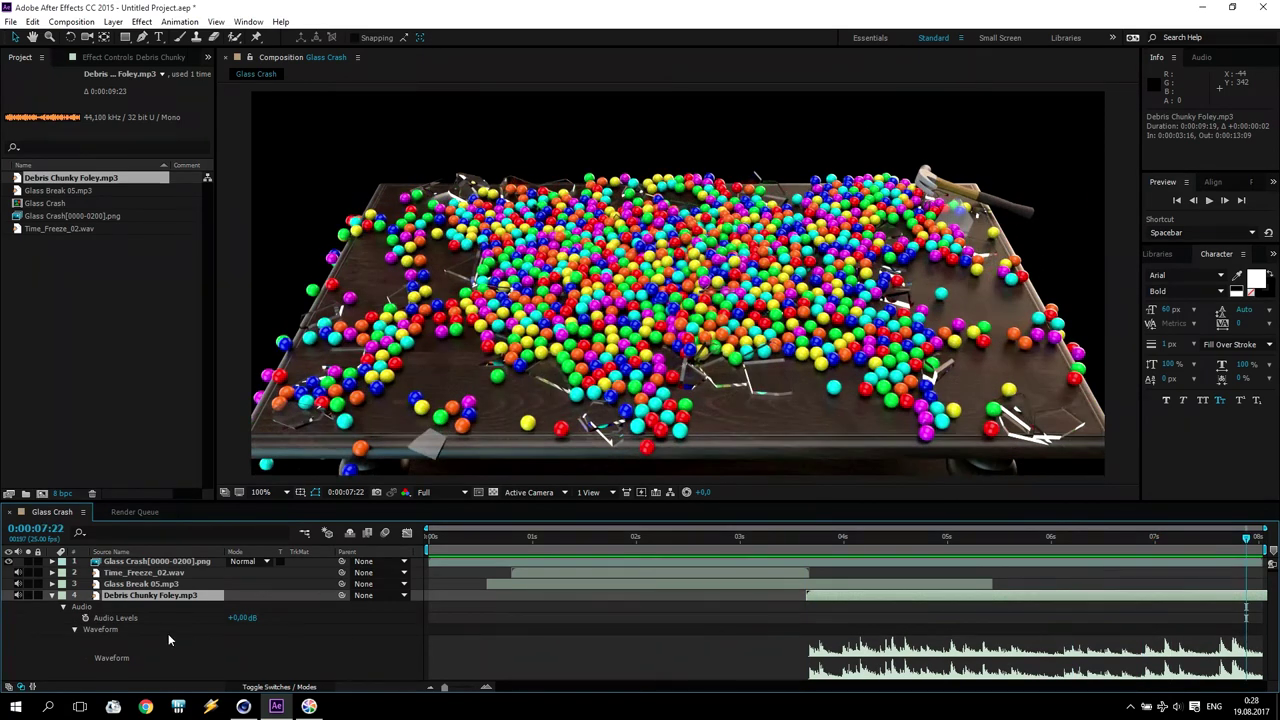
pyautogui.click(86, 618)
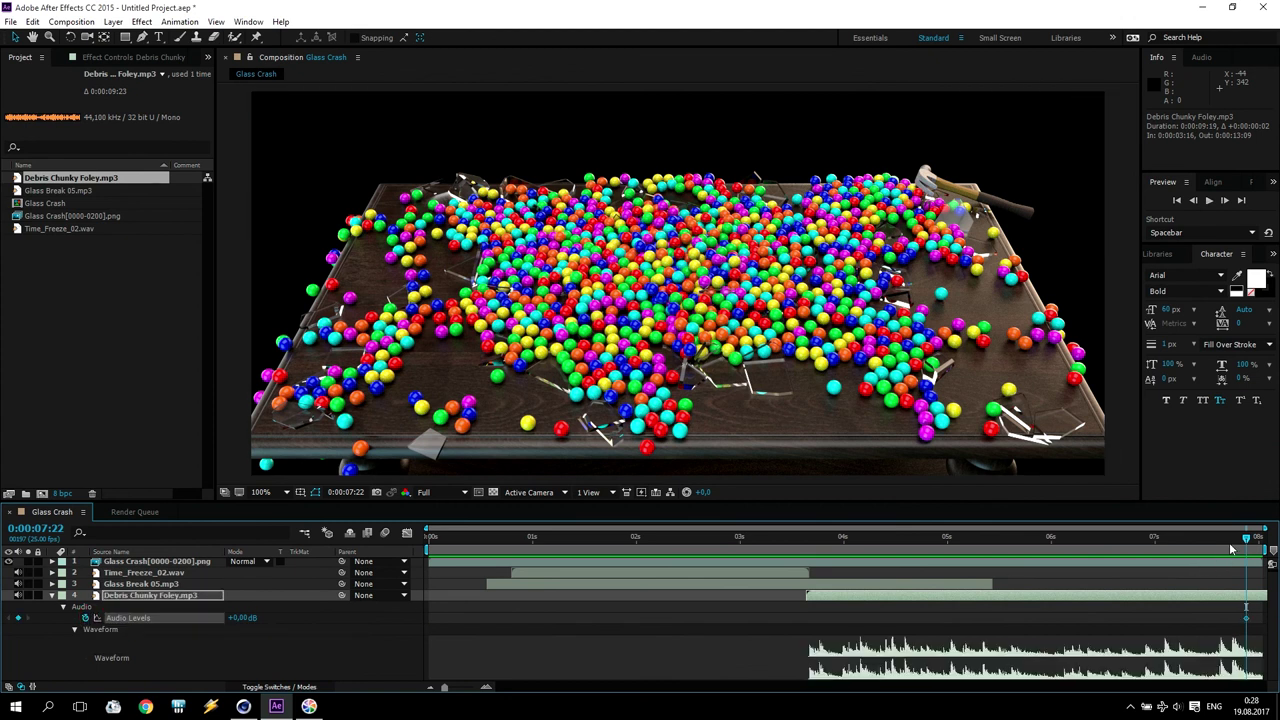
pyautogui.moveTo(1250, 540); pyautogui.dragTo(1258, 538)
pyautogui.moveTo(242, 619); pyautogui.dragTo(4, 622)
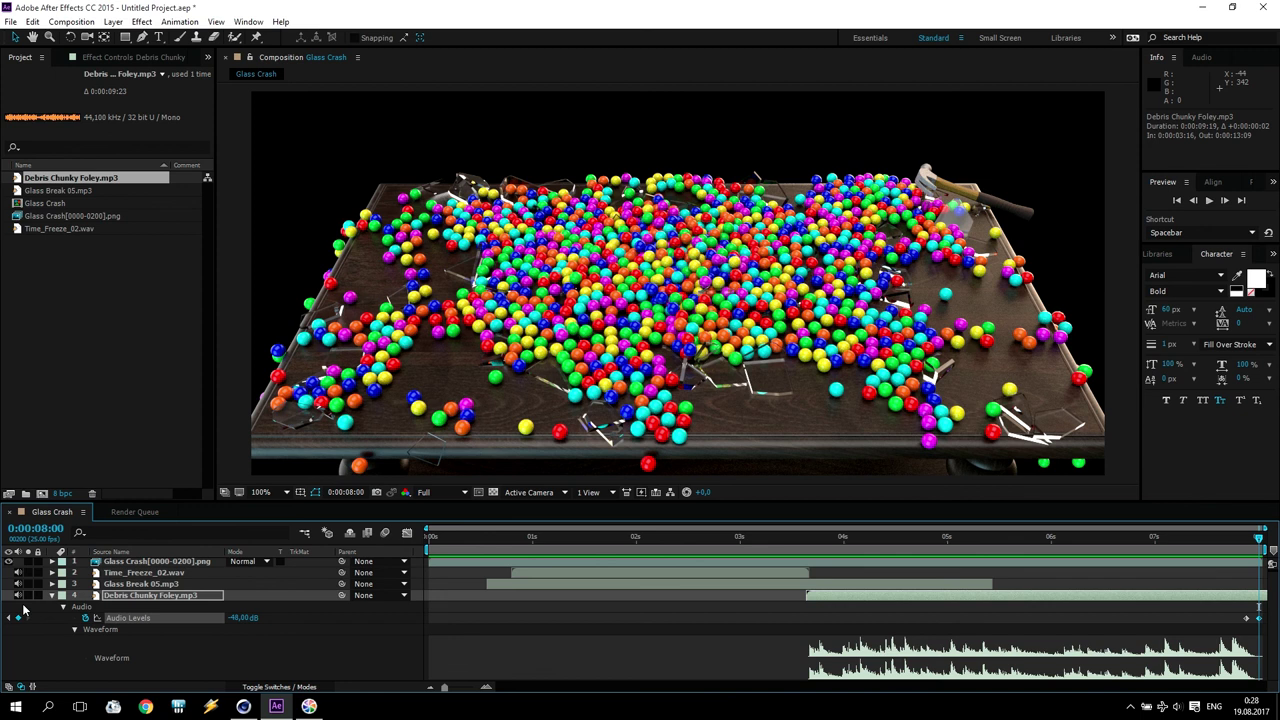
pyautogui.click(52, 596)
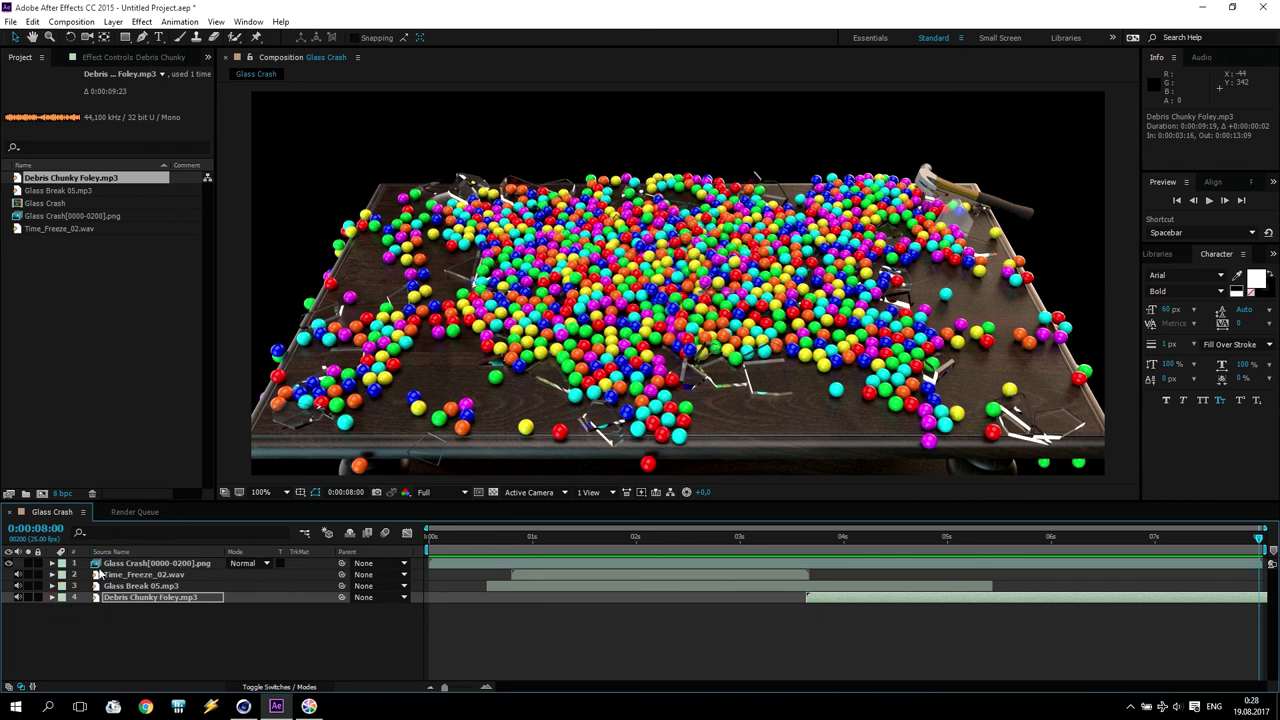
# Step: Create a black solid, move it to the top of the layer stack, and show its Opacity
pyautogui.click(114, 22)
pyautogui.moveTo(130, 37)
pyautogui.click(435, 52)
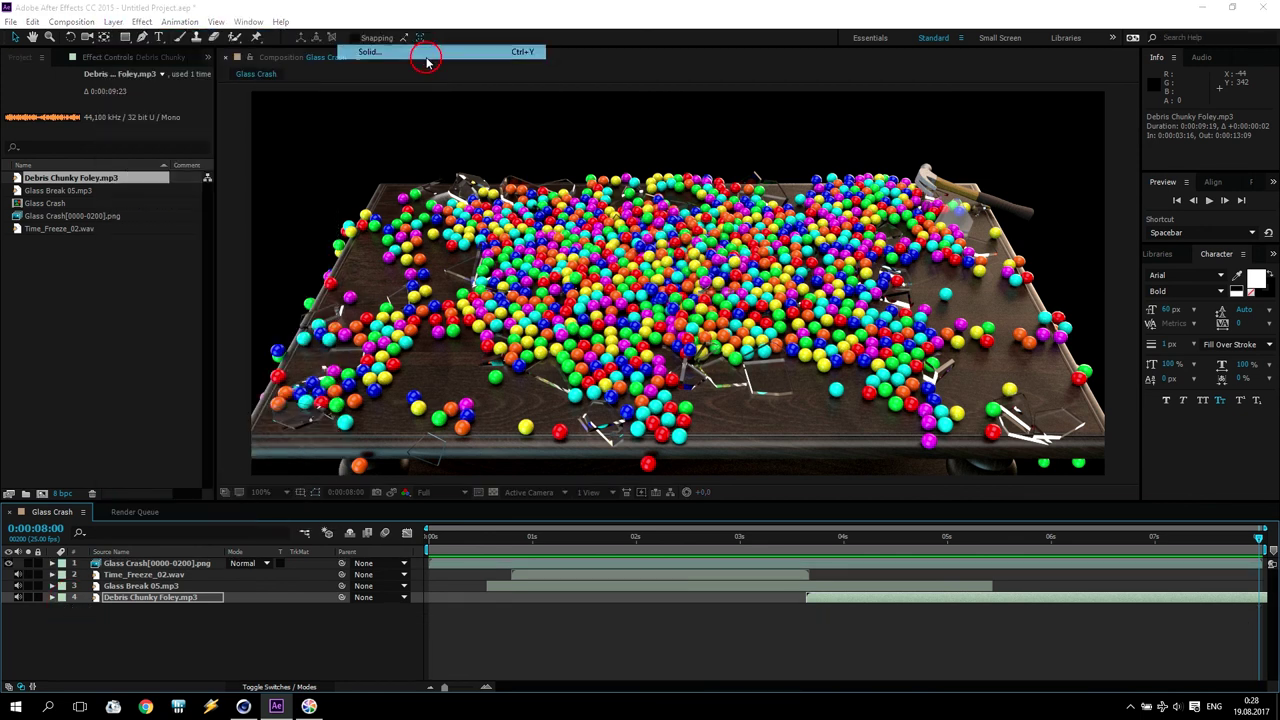
pyautogui.click(204, 457)
pyautogui.moveTo(153, 597); pyautogui.dragTo(148, 566)
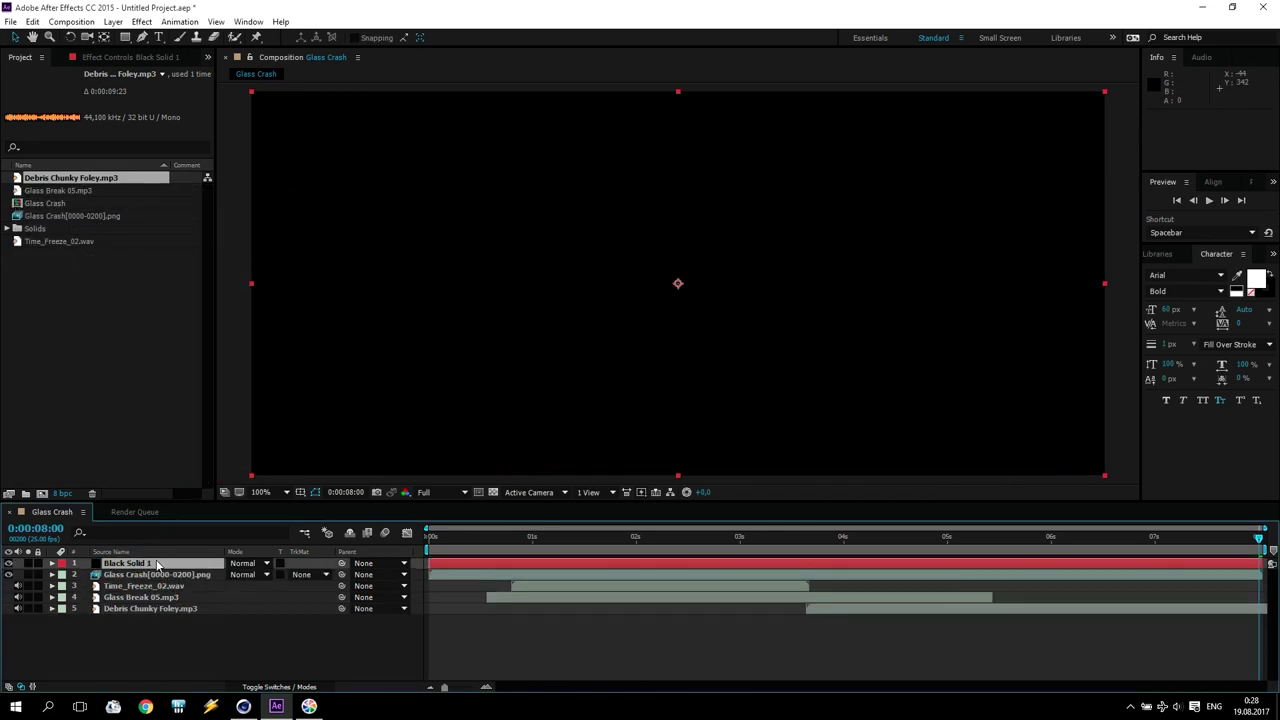
pyautogui.press('t')
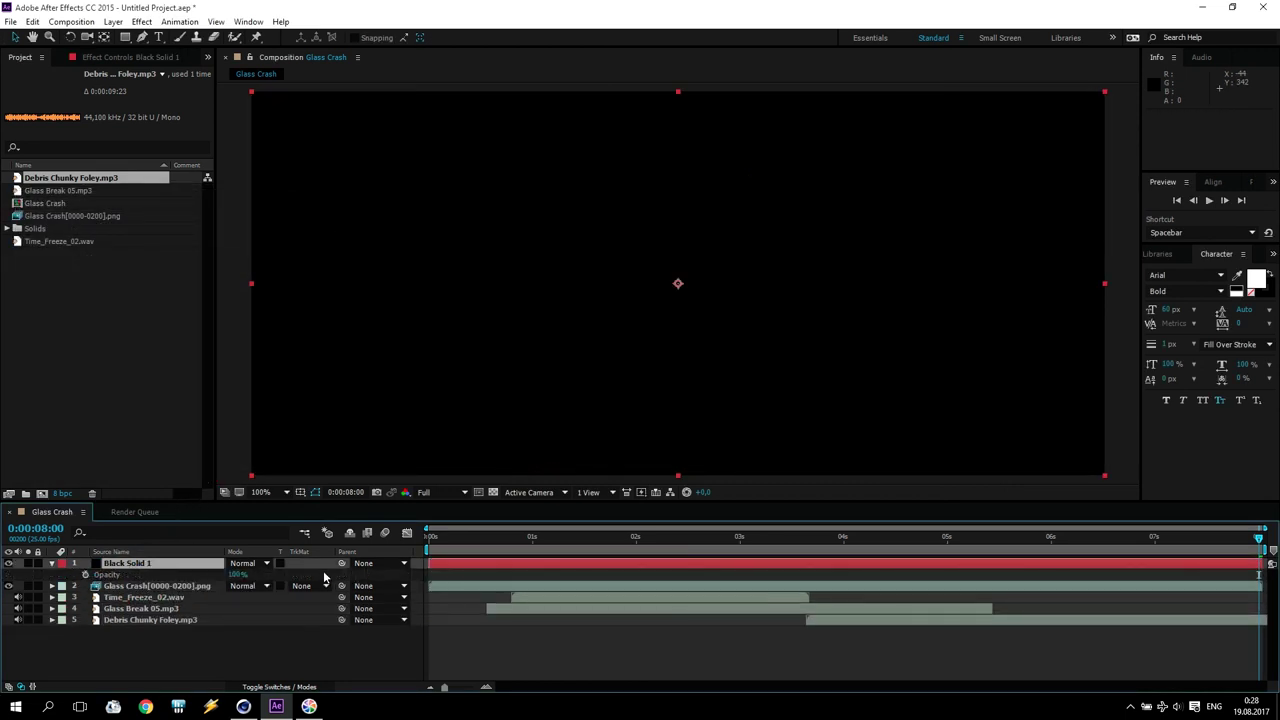
# Step: Fade the black solid's opacity from 100% at frame 0 to 0% at 0:00:00:05
pyautogui.moveTo(1259, 545); pyautogui.dragTo(414, 550)
pyautogui.click(85, 575)
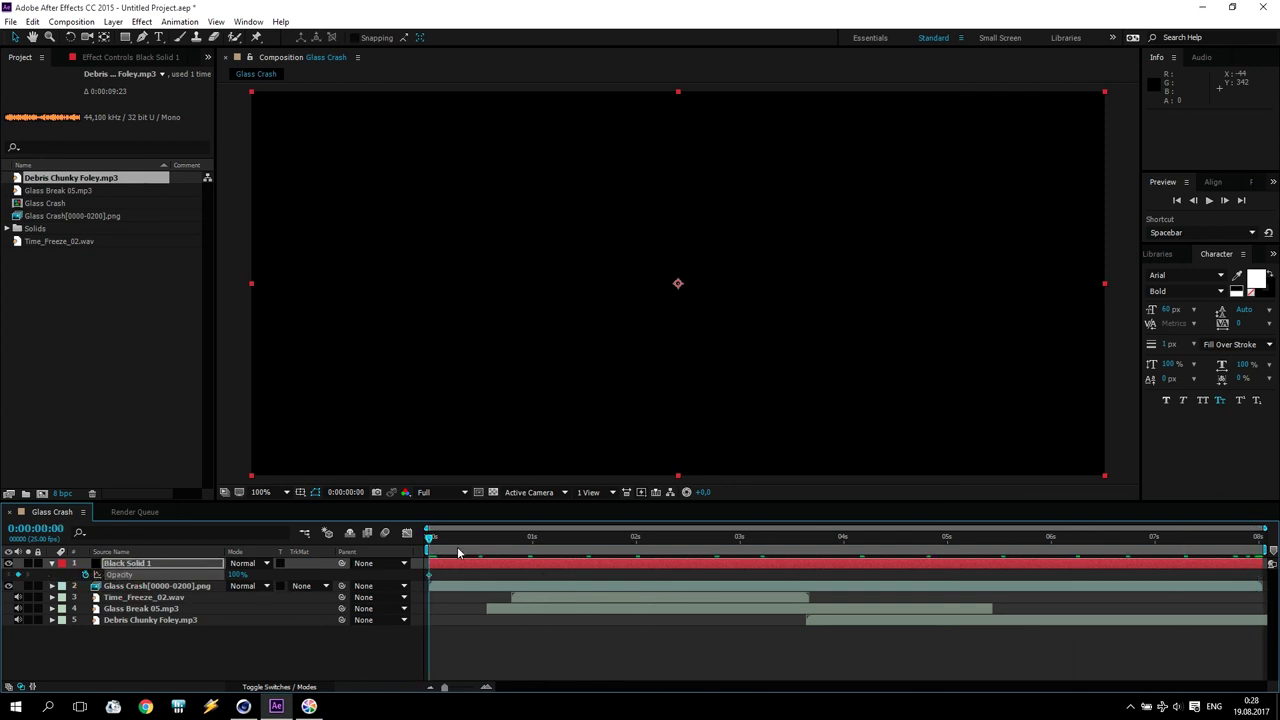
pyautogui.moveTo(428, 540); pyautogui.dragTo(448, 540)
pyautogui.moveTo(236, 575); pyautogui.dragTo(212, 576)
# Step: Add a 0% opacity keyframe on the black solid at 0:00:07:15
pyautogui.moveTo(450, 540); pyautogui.dragTo(657, 540)
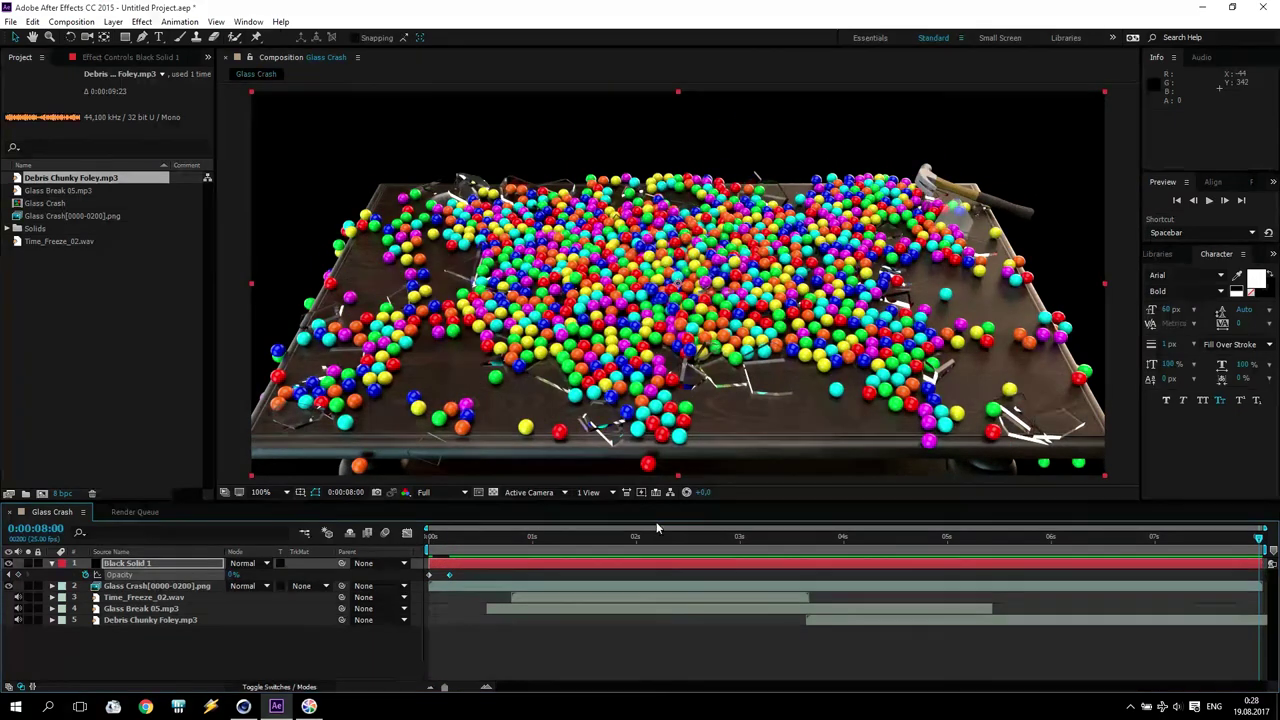
pyautogui.press('End')
pyautogui.moveTo(1258, 541); pyautogui.dragTo(1218, 547)
pyautogui.click(234, 575)
pyautogui.write('0')
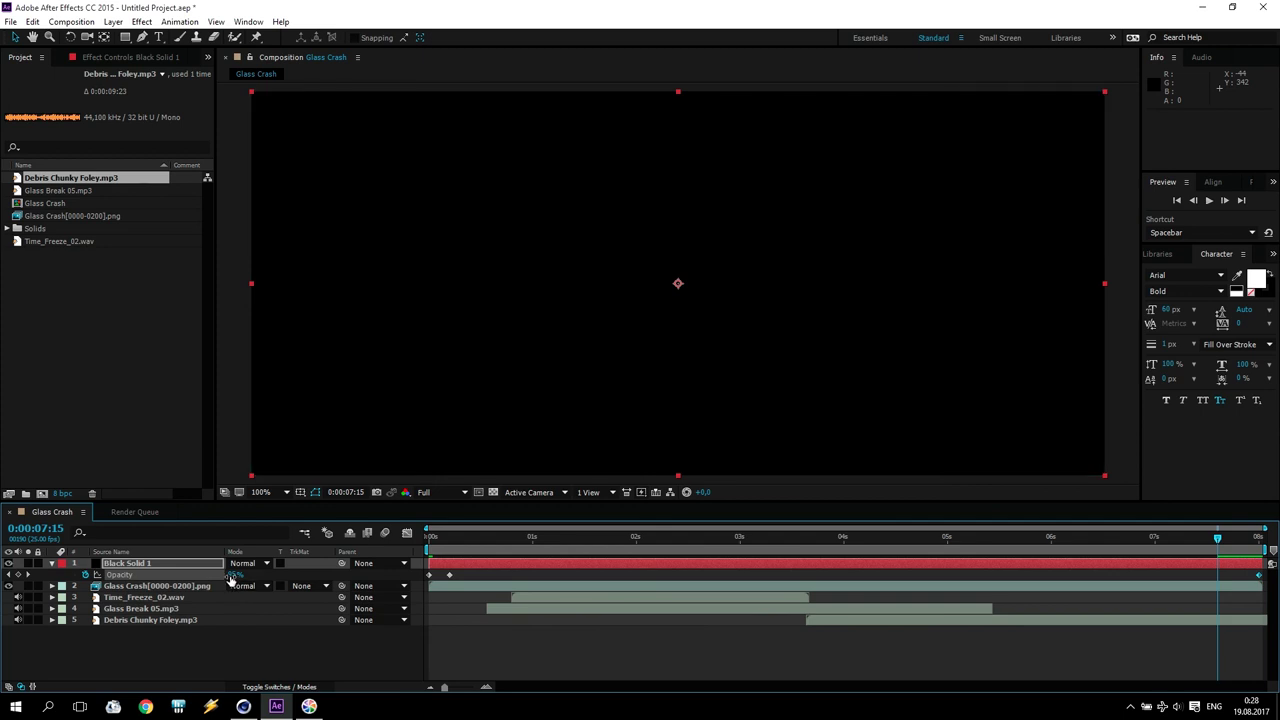
pyautogui.press('Return')
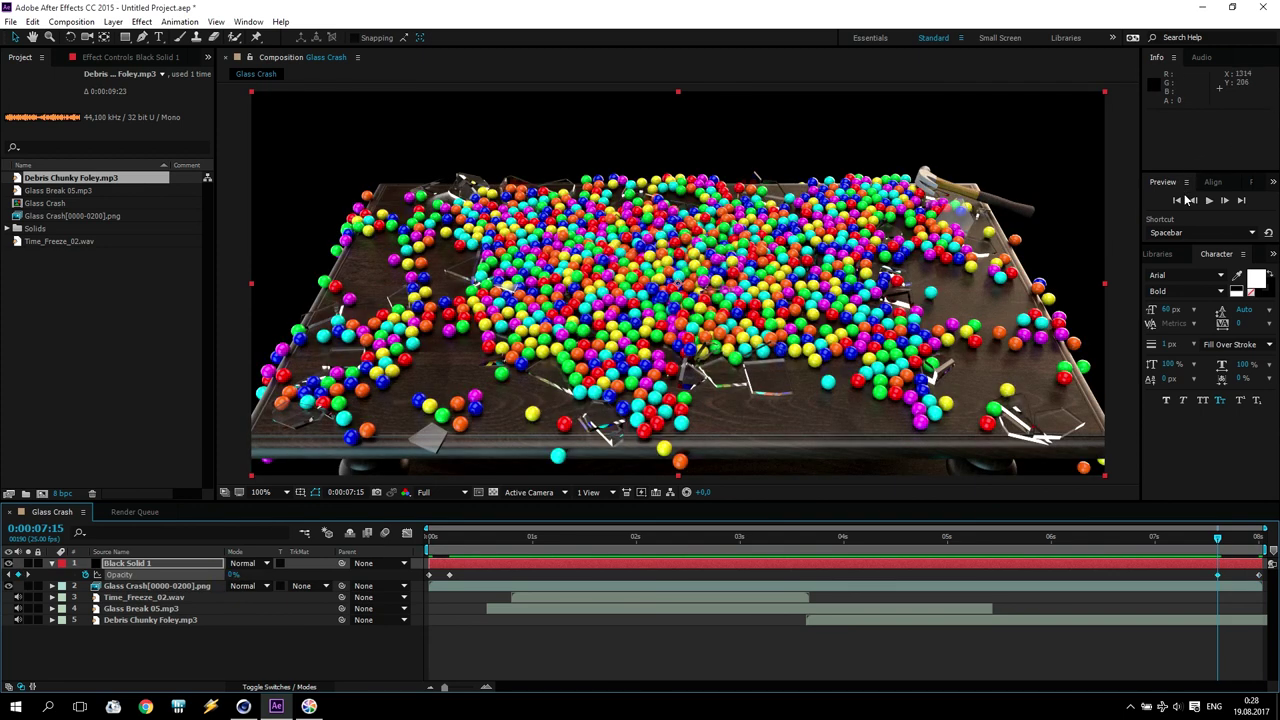
pyautogui.click(1186, 200)
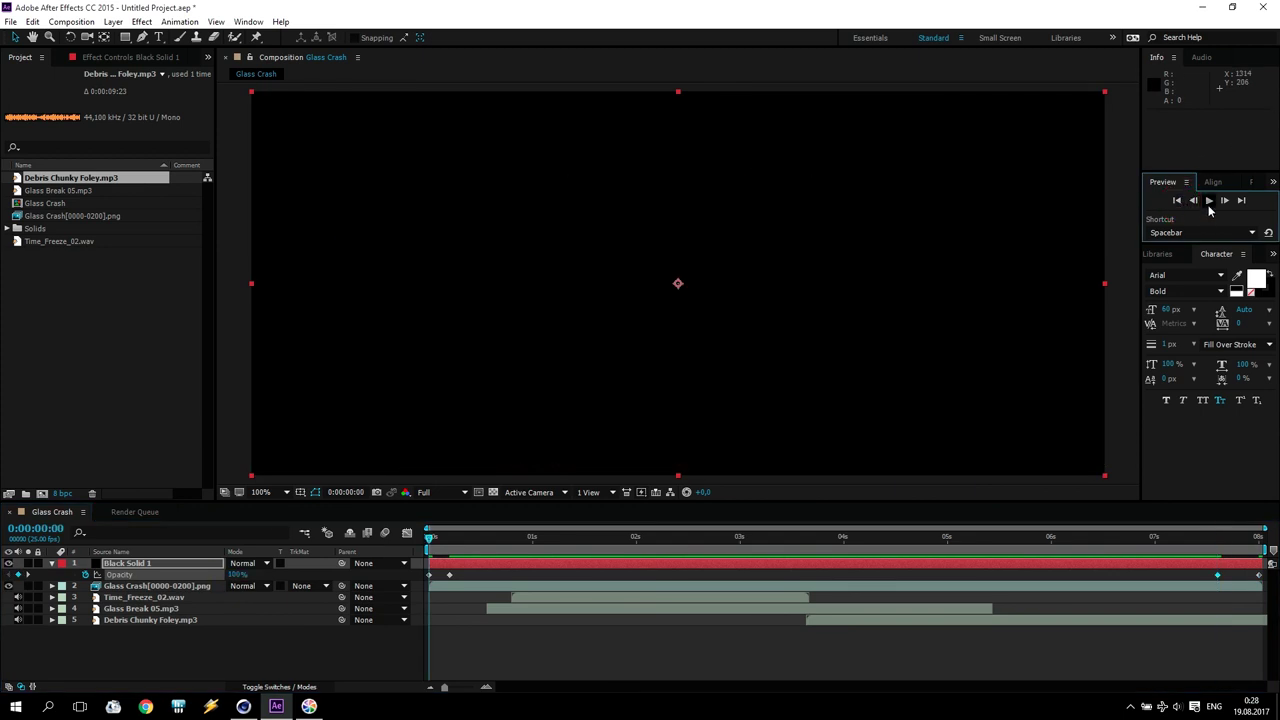
pyautogui.click(1209, 203)
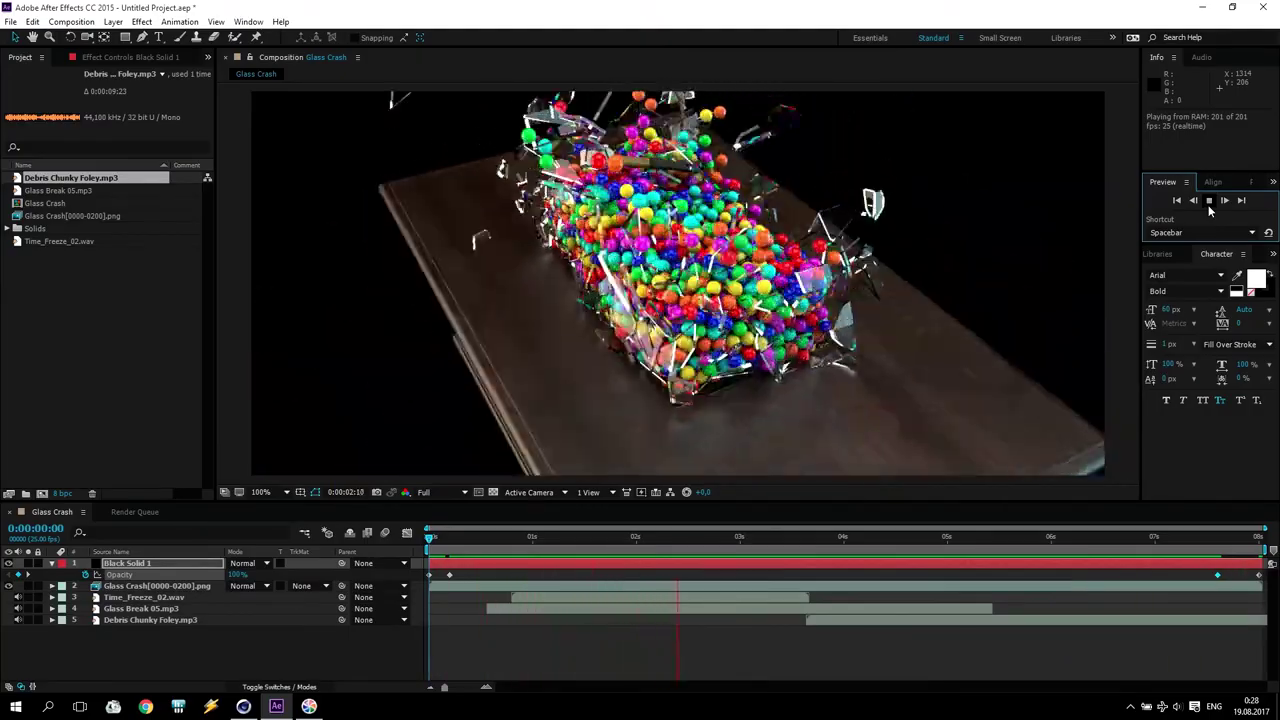
pyautogui.click(1209, 201)
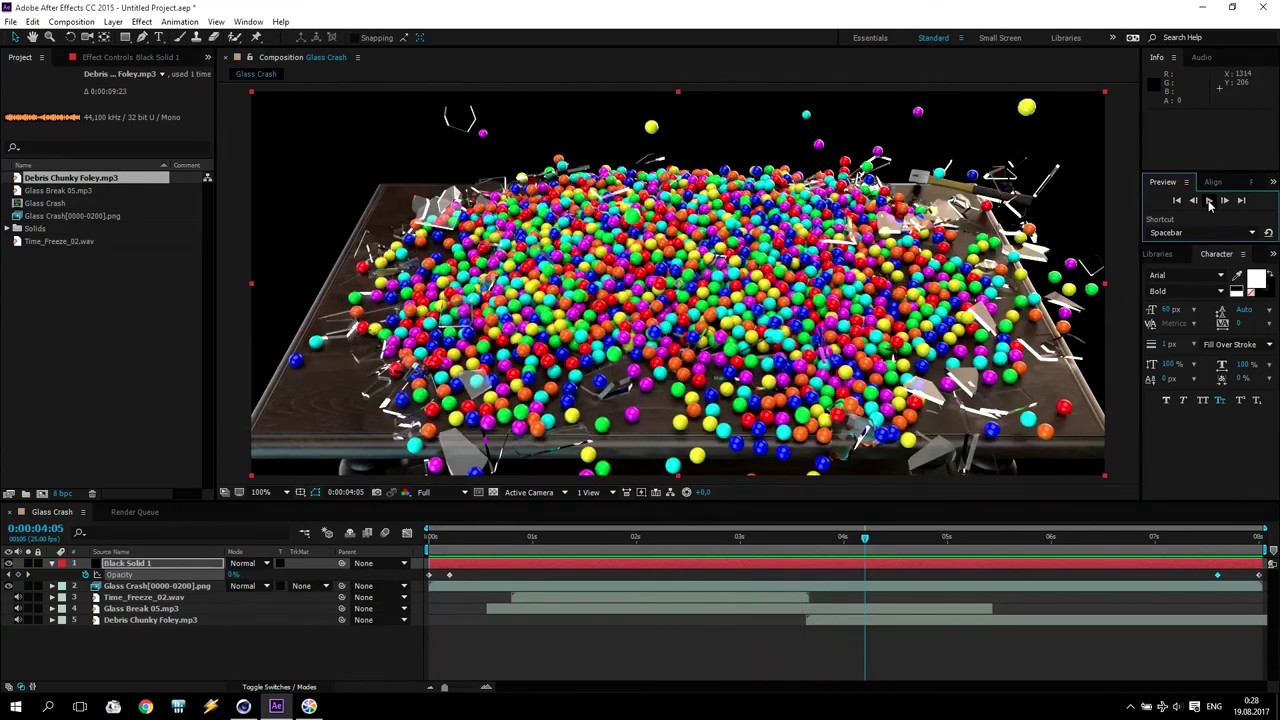